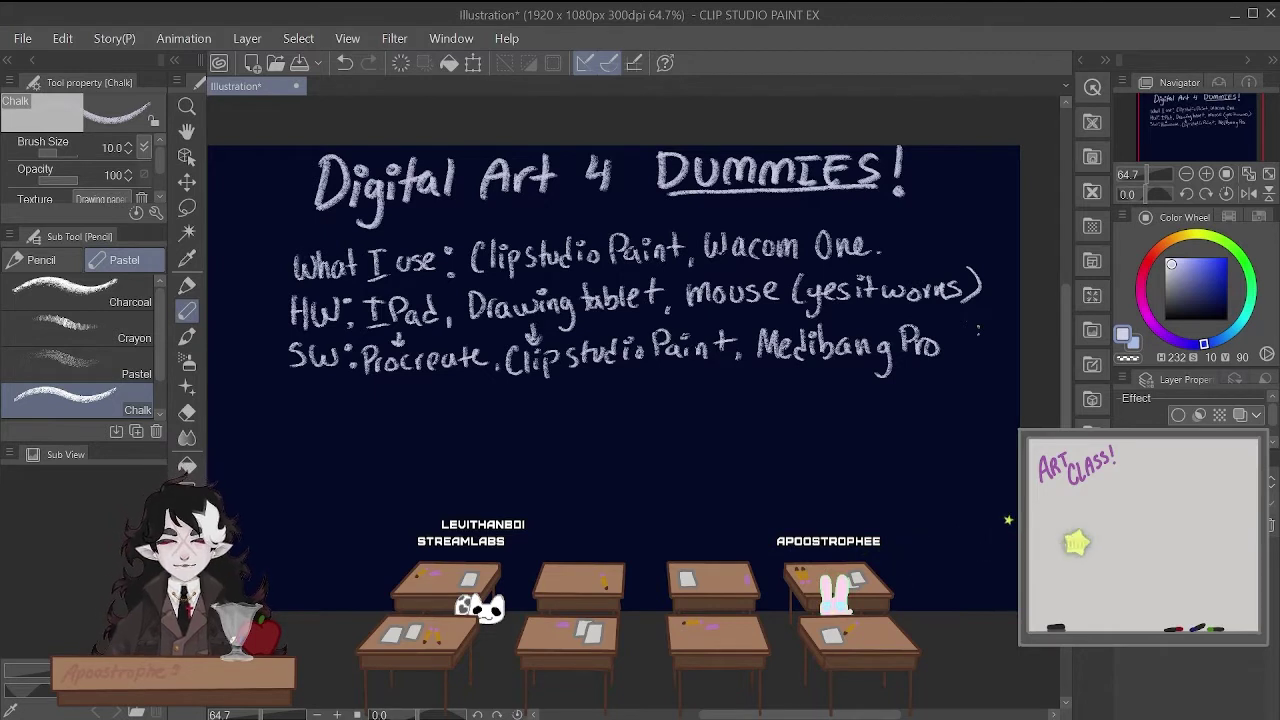
- Lasso the handwritten HW and SW lines, scale them down, shift them left below the "What I use" line, and deselect
{"action": "left_click", "coordinate": [187, 208]}
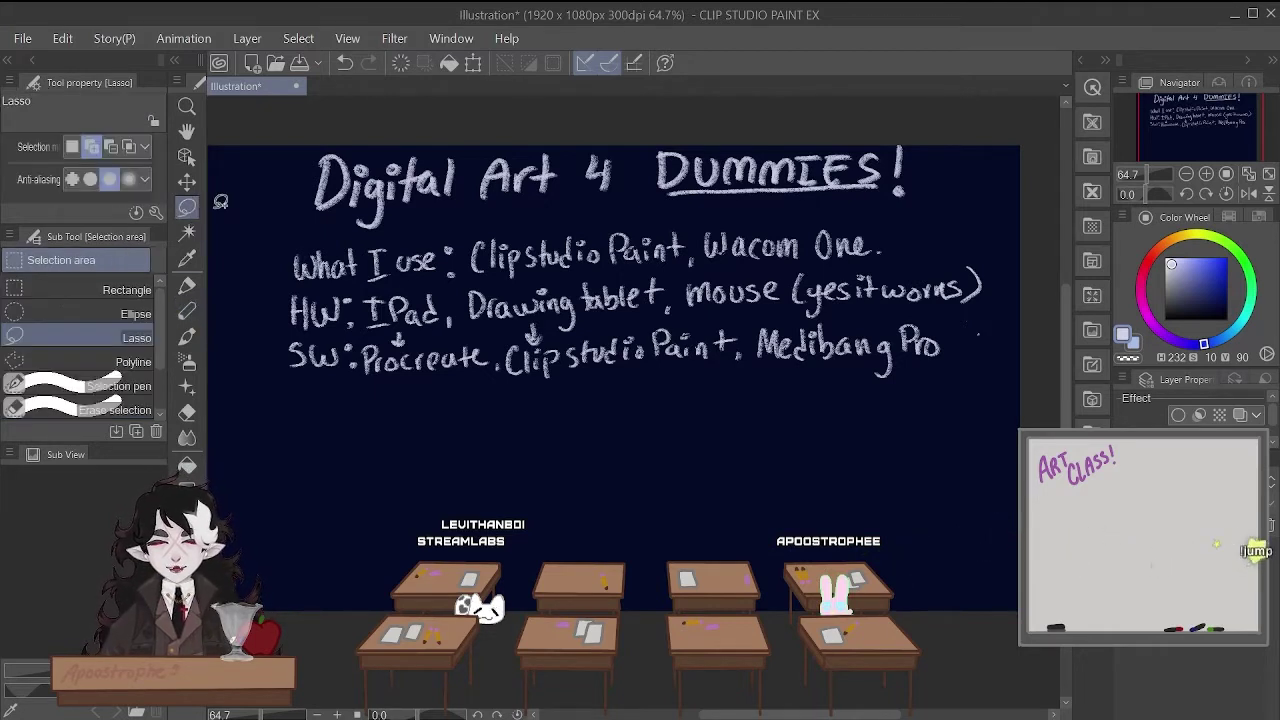
{"action": "mouse_move", "coordinate": [428, 224]}
{"action": "left_mouse_down"}
{"action": "mouse_move", "coordinate": [296, 225]}
{"action": "mouse_move", "coordinate": [299, 398]}
{"action": "mouse_move", "coordinate": [775, 485]}
{"action": "mouse_move", "coordinate": [1013, 380]}
{"action": "mouse_move", "coordinate": [1017, 248]}
{"action": "mouse_move", "coordinate": [975, 209]}
{"action": "mouse_move", "coordinate": [870, 205]}
{"action": "left_mouse_up"}
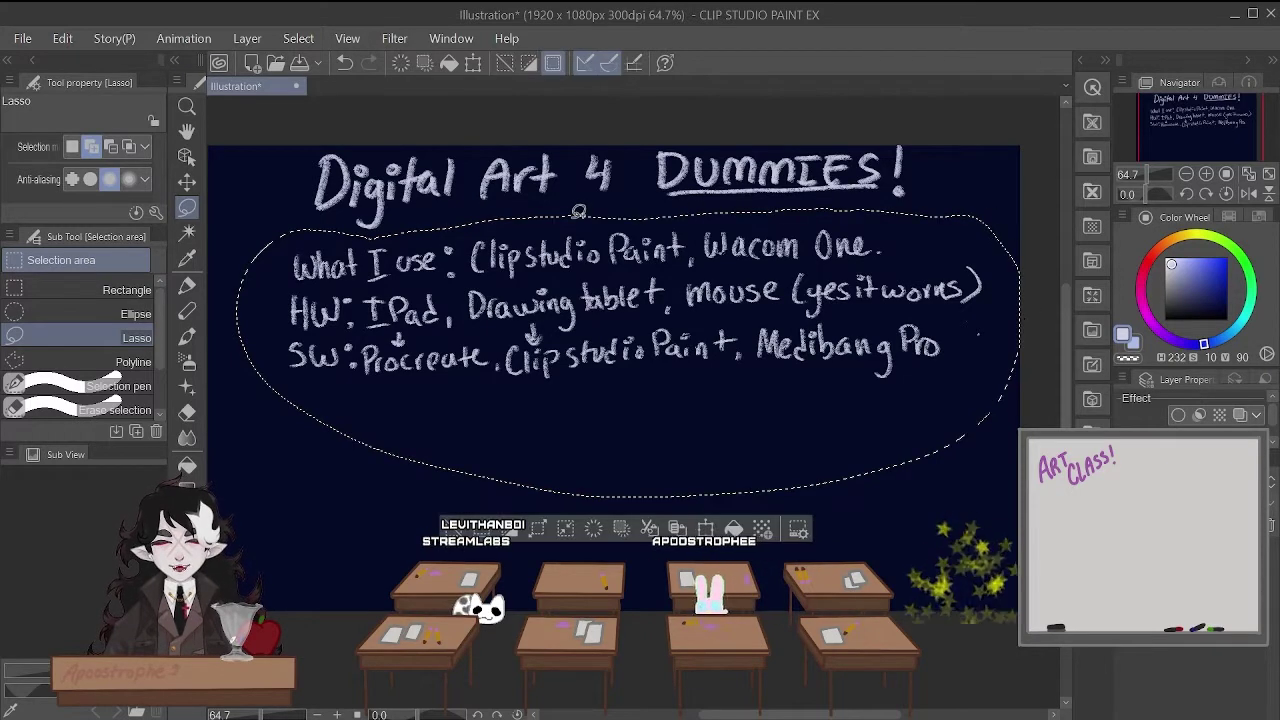
{"action": "key", "text": "ctrl+t"}
{"action": "left_click_drag", "start_coordinate": [1018, 497], "coordinate": [734, 440]}
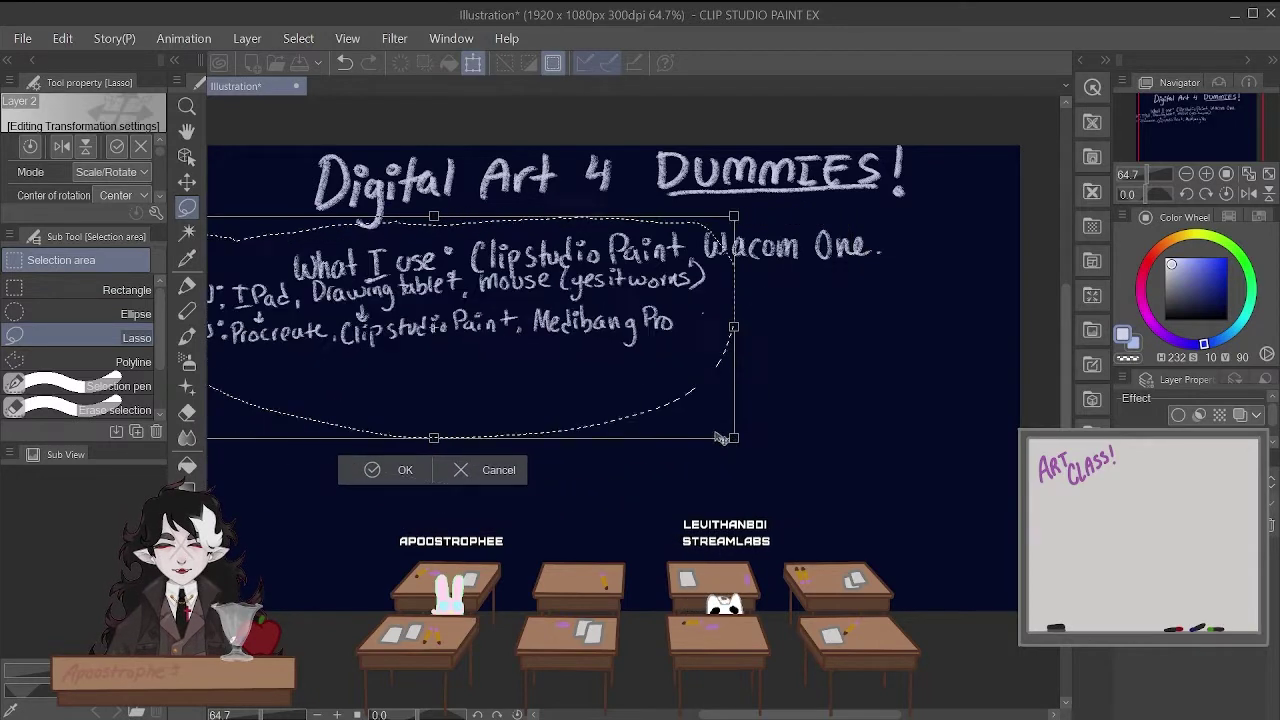
{"action": "mouse_move", "coordinate": [594, 366]}
{"action": "left_mouse_down"}
{"action": "mouse_move", "coordinate": [590, 352]}
{"action": "mouse_move", "coordinate": [605, 366]}
{"action": "mouse_move", "coordinate": [560, 420]}
{"action": "left_mouse_up"}
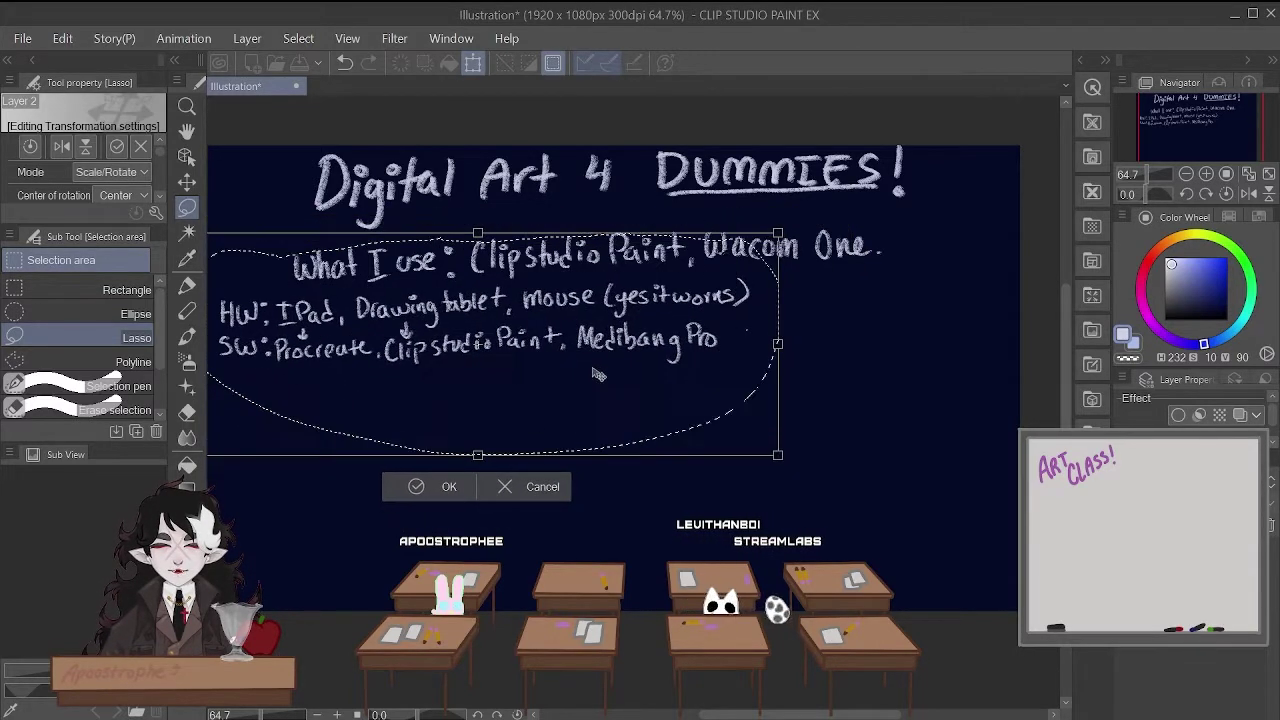
{"action": "left_click", "coordinate": [445, 489]}
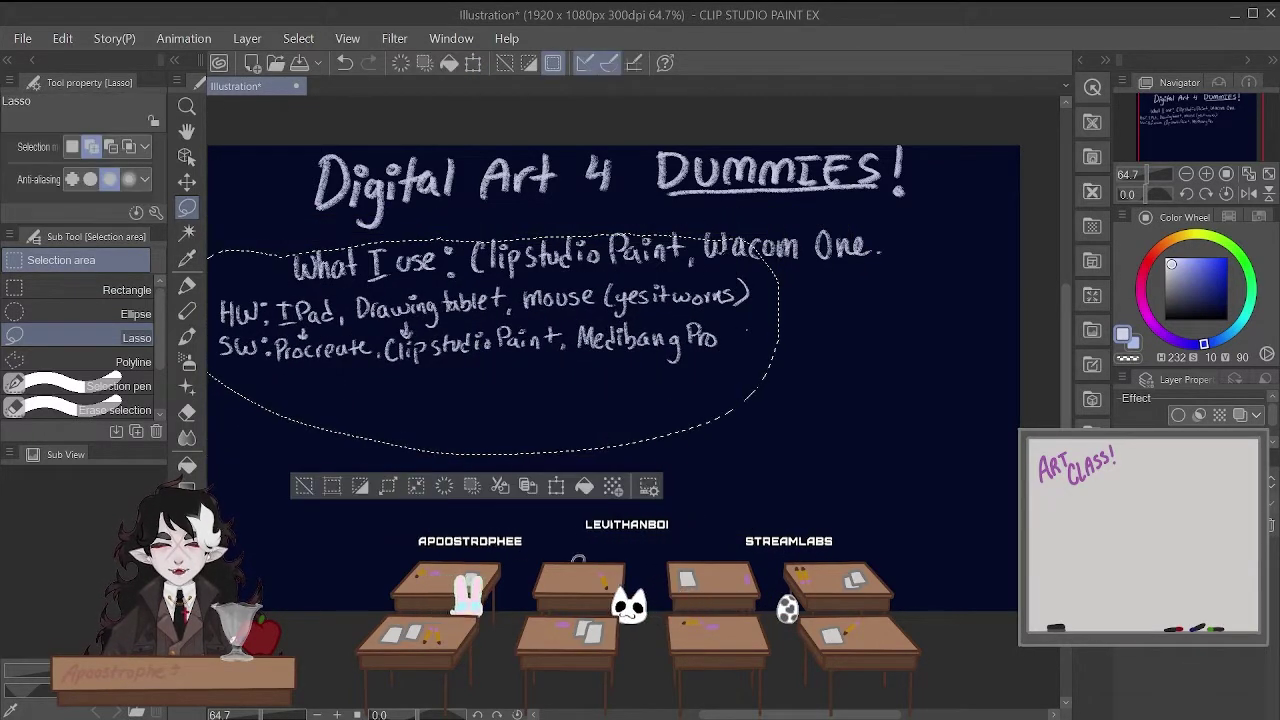
{"action": "left_click", "coordinate": [319, 45]}
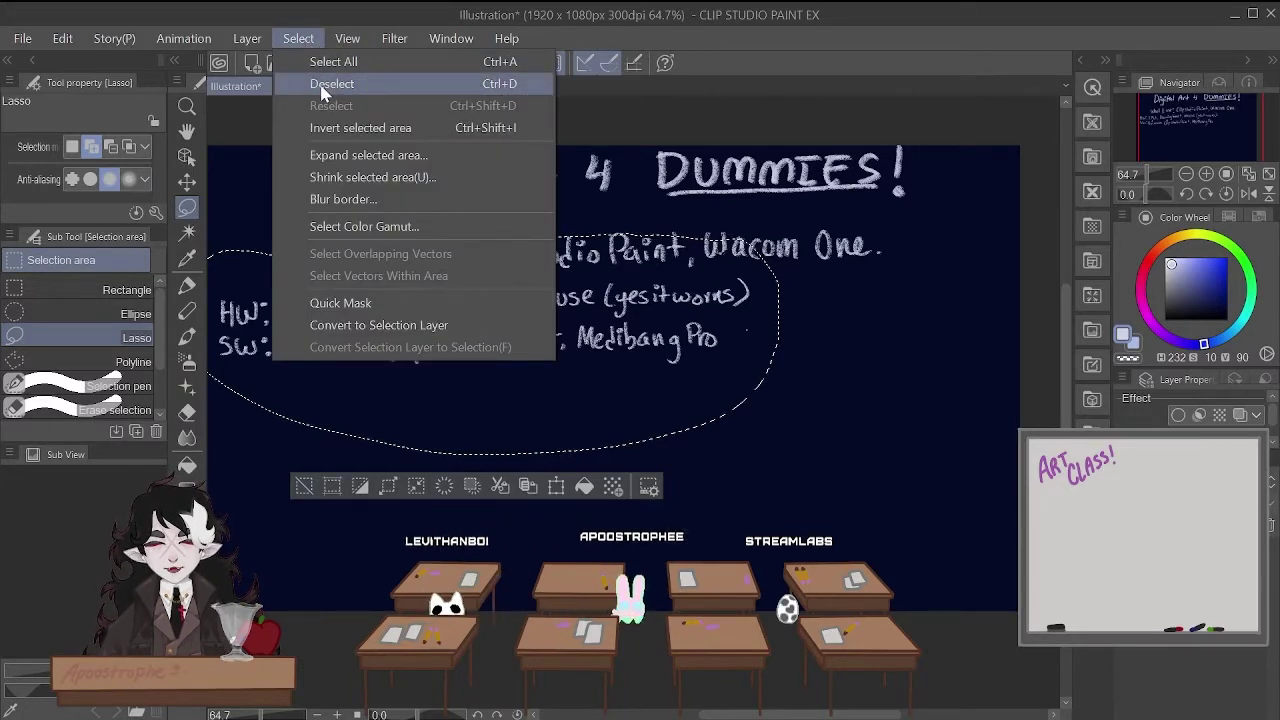
{"action": "left_click", "coordinate": [322, 87]}
- Handwrite ", XP-Pen, Wacom" with the Chalk brush at the end of the HW line
{"action": "left_click", "coordinate": [187, 310]}
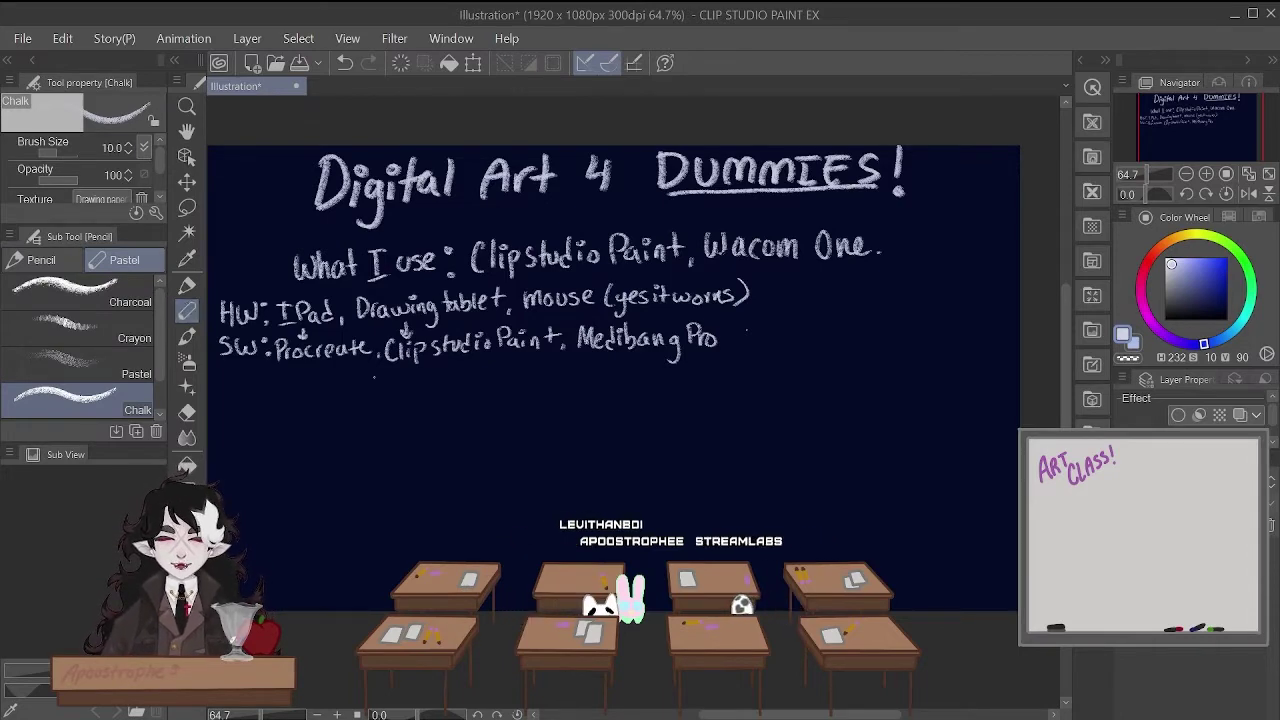
{"action": "scroll", "coordinate": [614, 380], "scroll_direction": "up", "scroll_amount": 2}
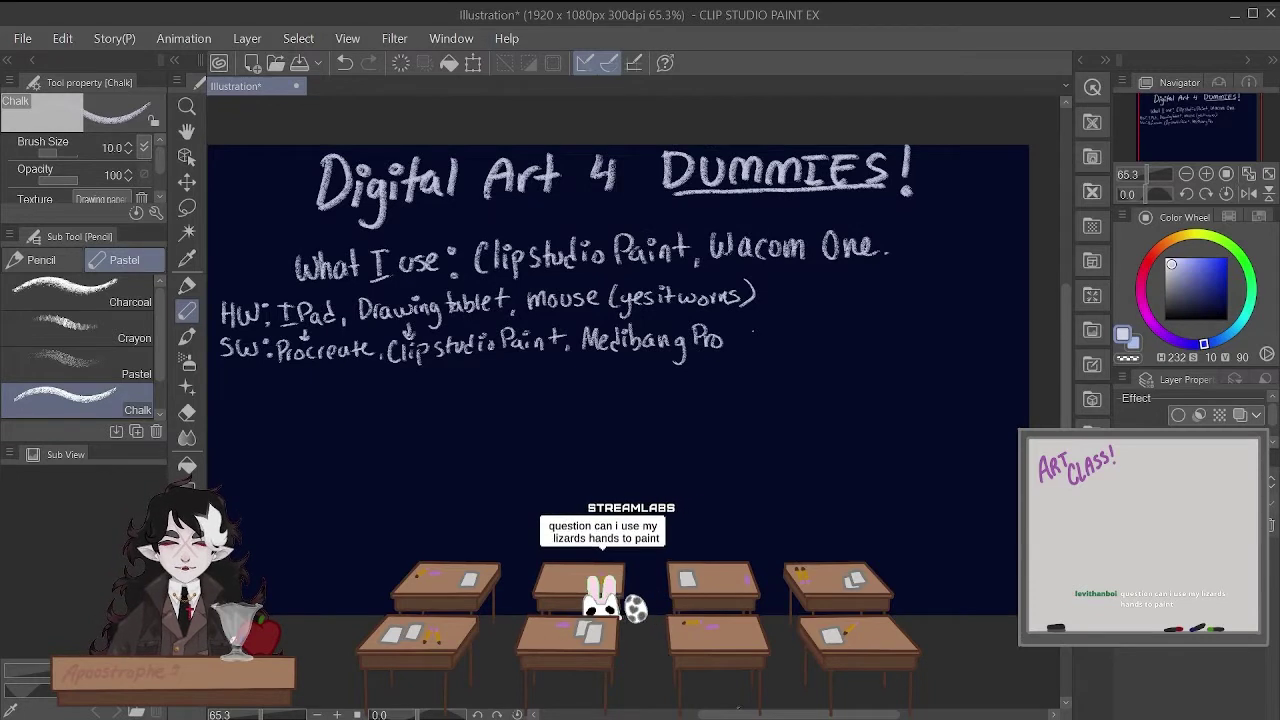
{"action": "left_click_drag", "start_coordinate": [738, 708], "coordinate": [732, 714]}
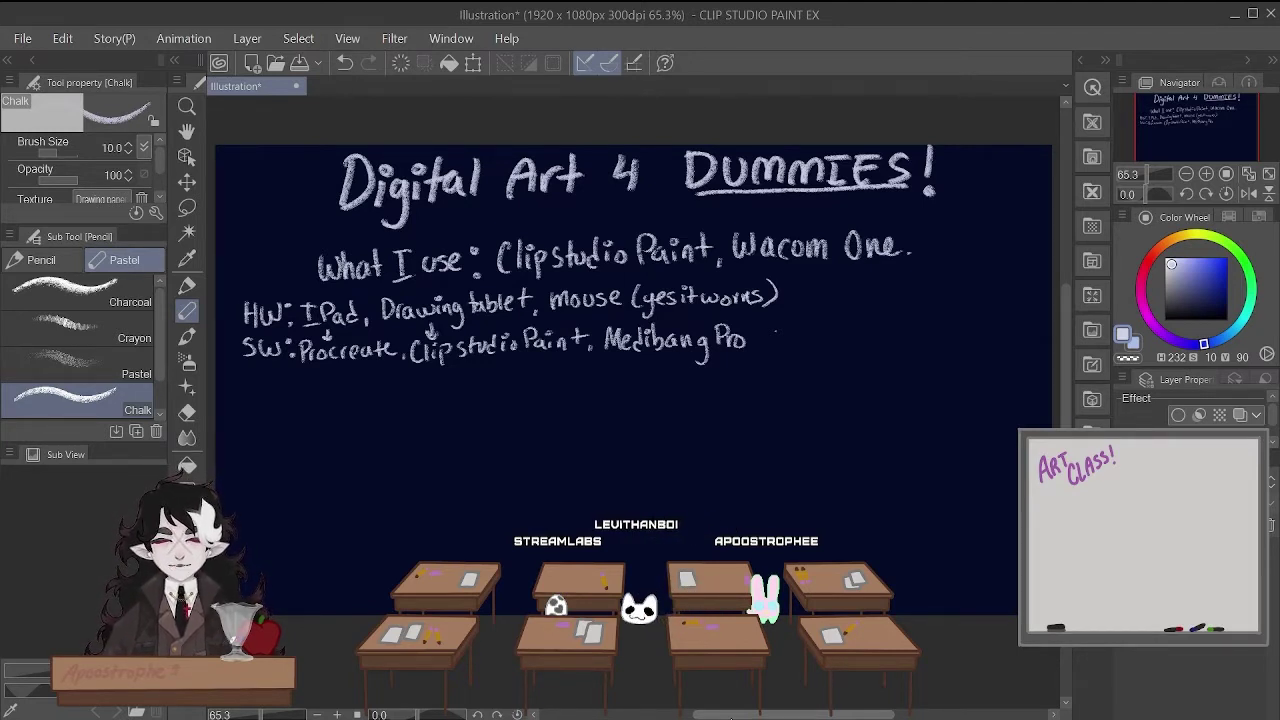
{"action": "left_click", "coordinate": [801, 307]}
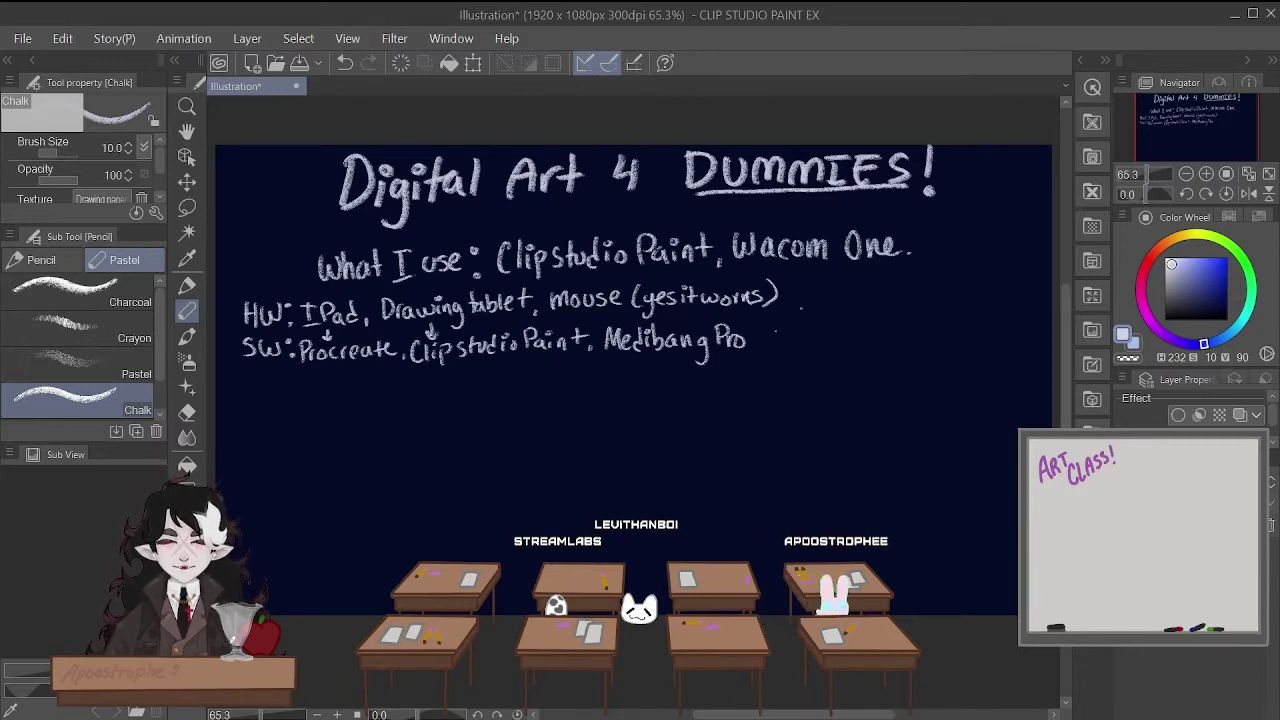
{"action": "left_click_drag", "start_coordinate": [782, 301], "coordinate": [779, 309]}
{"action": "mouse_move", "coordinate": [811, 286]}
{"action": "left_mouse_down"}
{"action": "mouse_move", "coordinate": [797, 307]}
{"action": "mouse_move", "coordinate": [820, 308]}
{"action": "left_mouse_up"}
{"action": "mouse_move", "coordinate": [820, 287]}
{"action": "left_mouse_down"}
{"action": "mouse_move", "coordinate": [846, 308]}
{"action": "mouse_move", "coordinate": [882, 307]}
{"action": "mouse_move", "coordinate": [838, 297]}
{"action": "left_mouse_up"}
{"action": "left_click", "coordinate": [900, 312]}
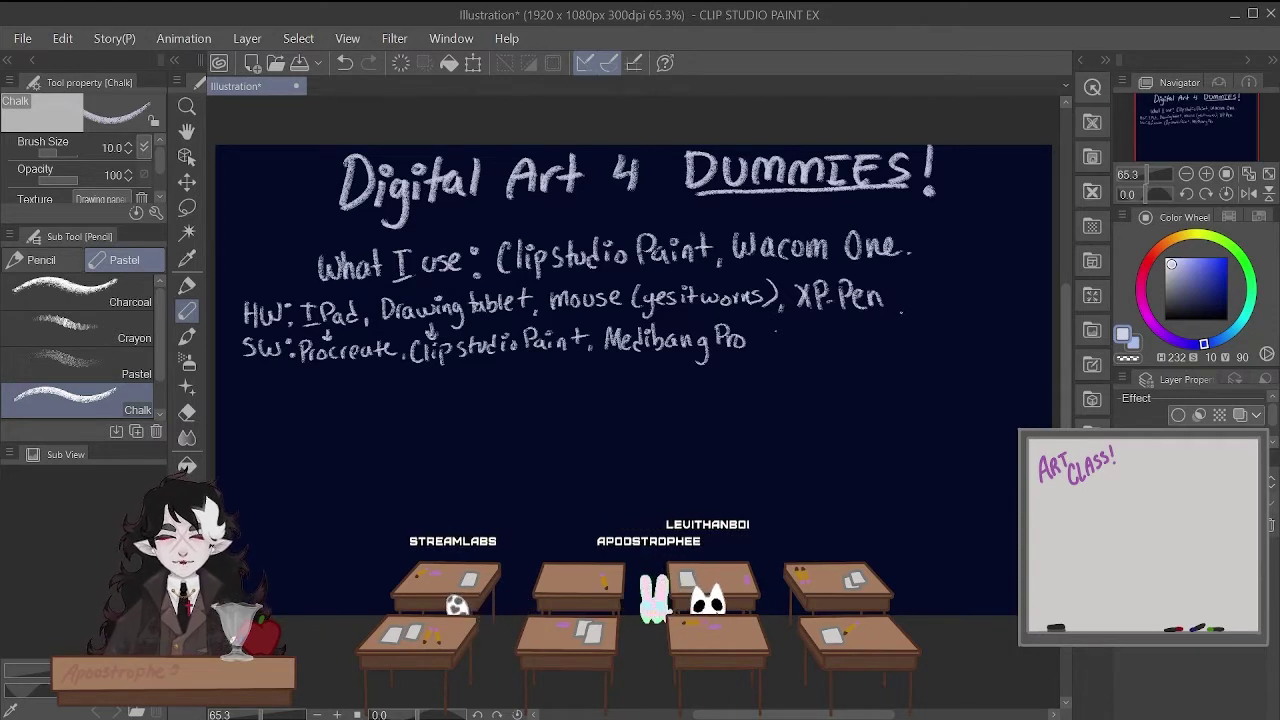
{"action": "mouse_move", "coordinate": [885, 299]}
{"action": "left_mouse_down"}
{"action": "mouse_move", "coordinate": [882, 310]}
{"action": "mouse_move", "coordinate": [925, 288]}
{"action": "mouse_move", "coordinate": [951, 300]}
{"action": "left_mouse_up"}
{"action": "left_click_drag", "start_coordinate": [968, 290], "coordinate": [995, 300]}
{"action": "left_click", "coordinate": [1011, 293]}
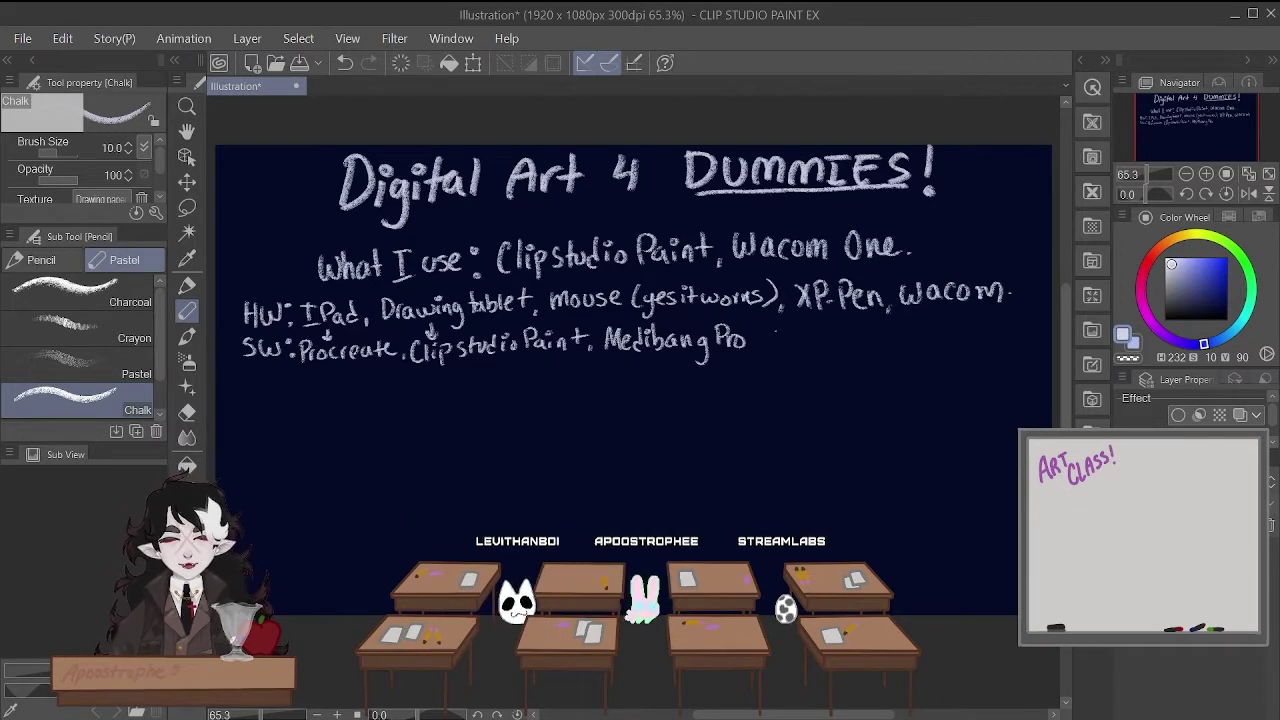
{"action": "left_click", "coordinate": [22, 38]}
{"action": "left_click", "coordinate": [94, 46]}
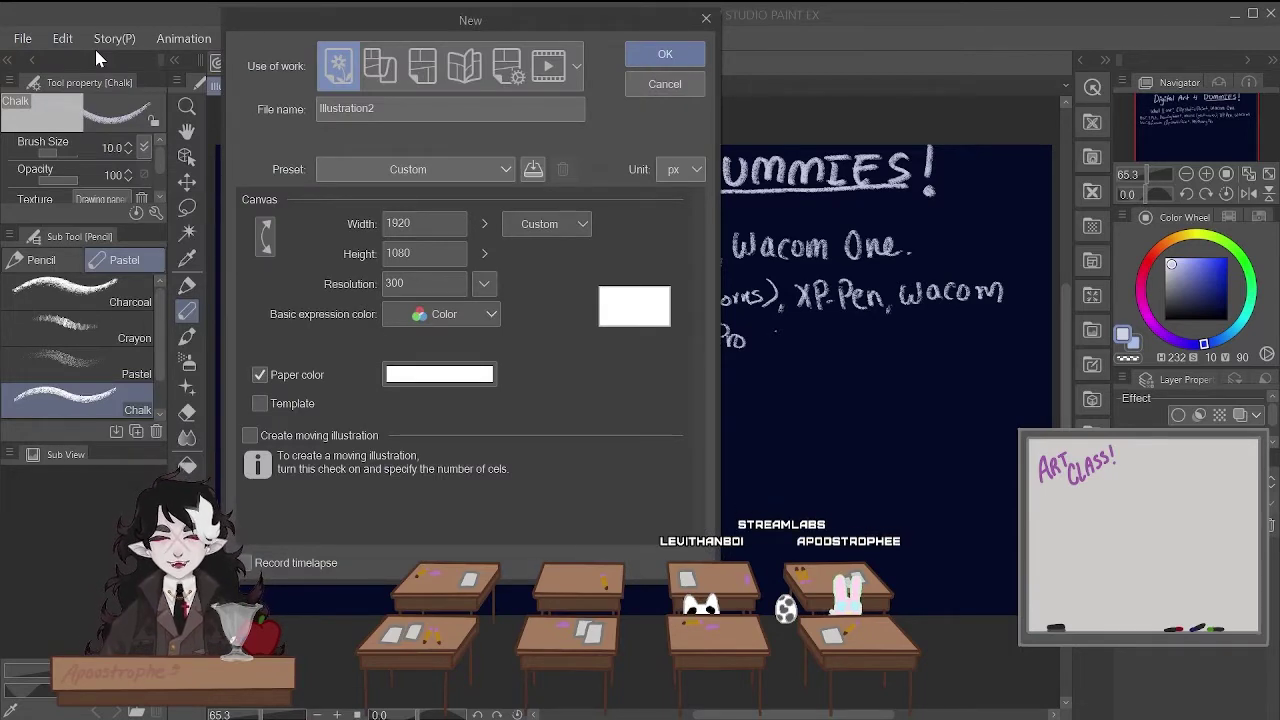
{"action": "left_click", "coordinate": [706, 18]}
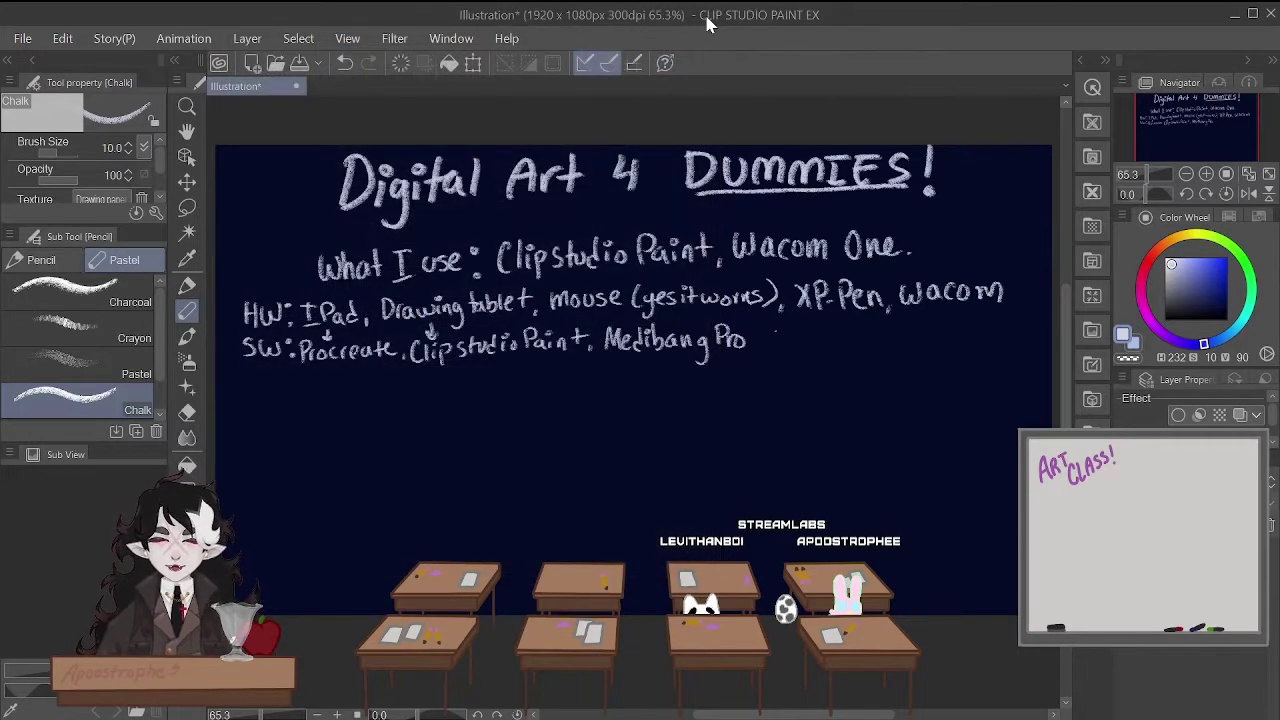
- Open the settings for a new illustration and move the dialog to the middle of the workspace
{"action": "left_click", "coordinate": [24, 36]}
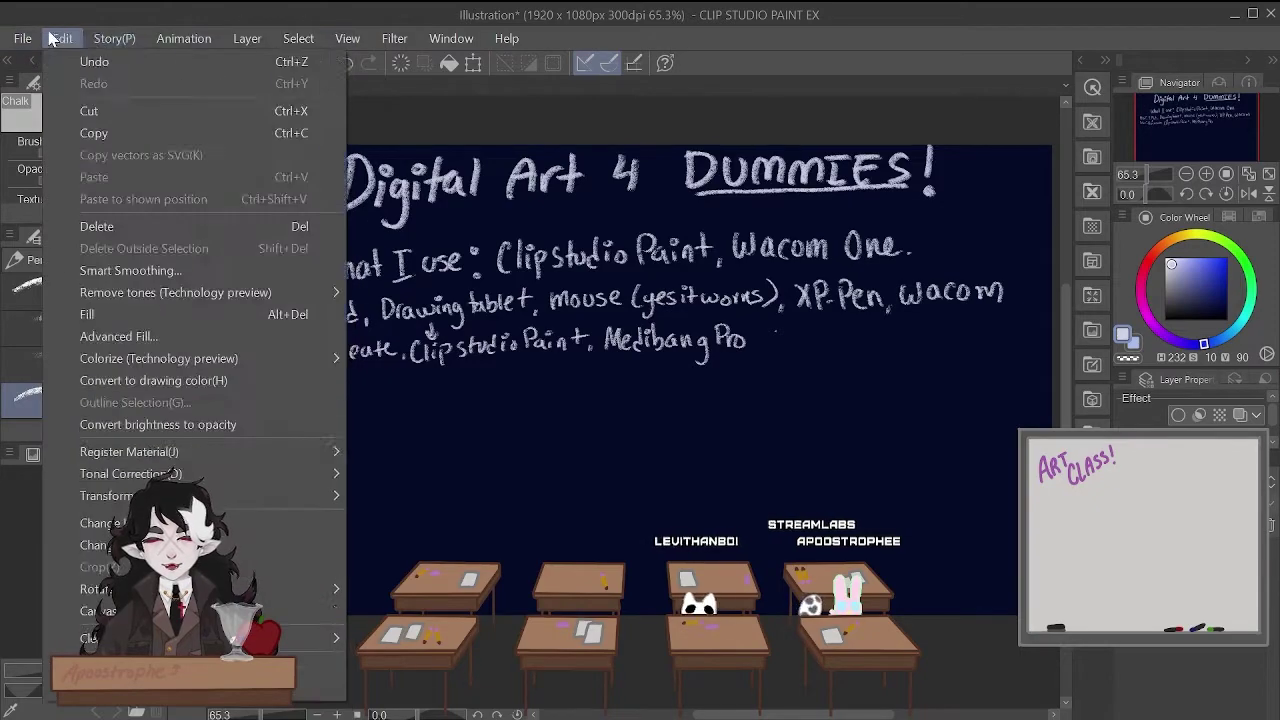
{"action": "left_click", "coordinate": [66, 47]}
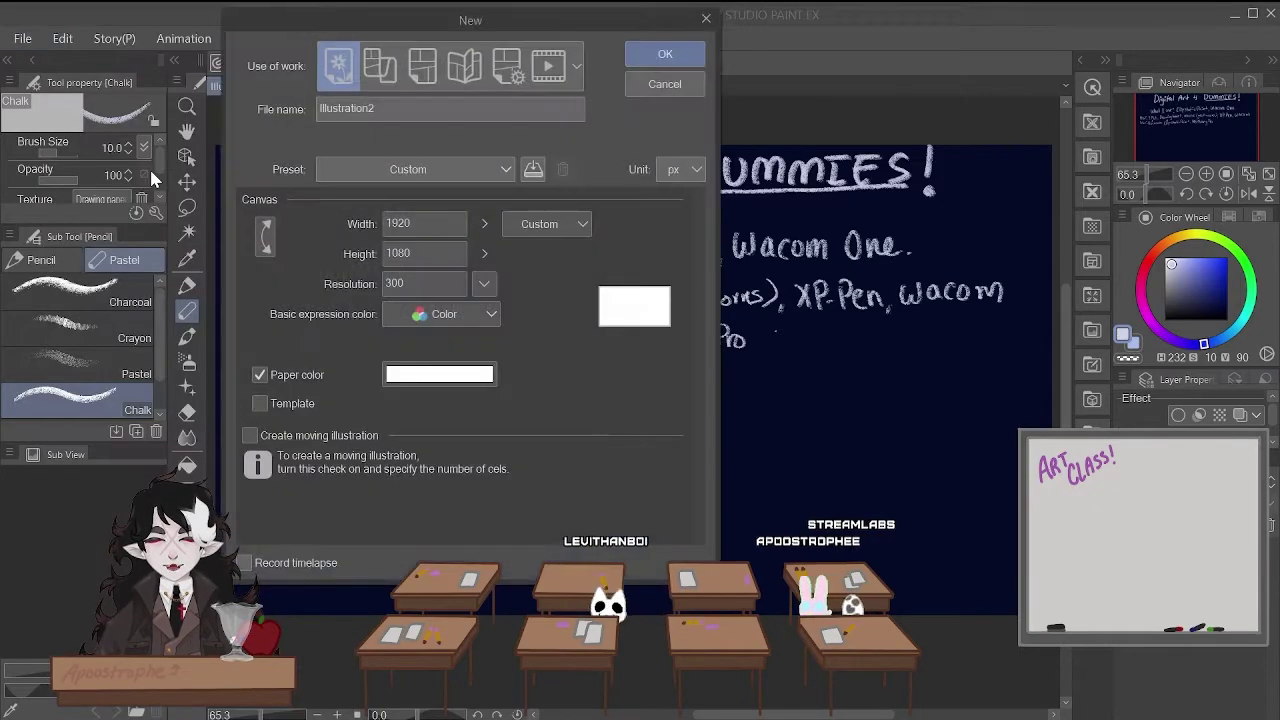
{"action": "left_click_drag", "start_coordinate": [522, 30], "coordinate": [692, 101]}
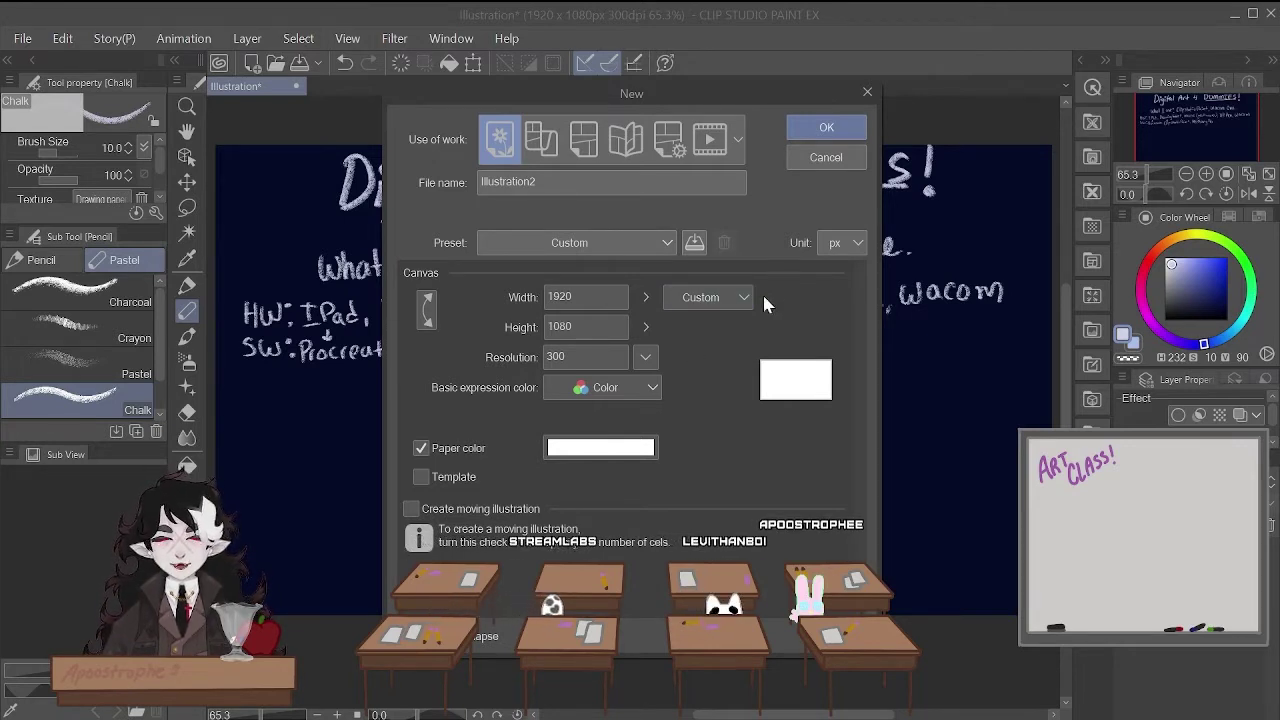
- Try inches as the new canvas's unit, switch back to px, and look through the preset paper sizes
{"action": "left_click", "coordinate": [842, 242]}
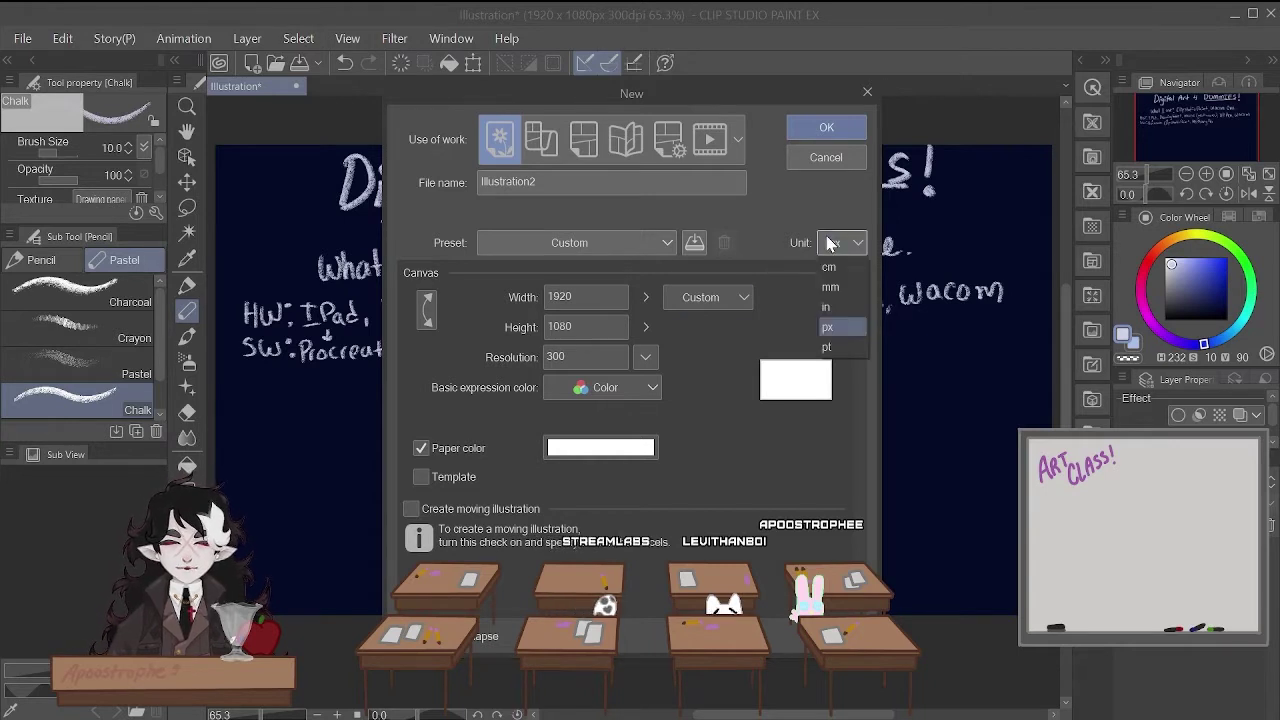
{"action": "left_click", "coordinate": [838, 326]}
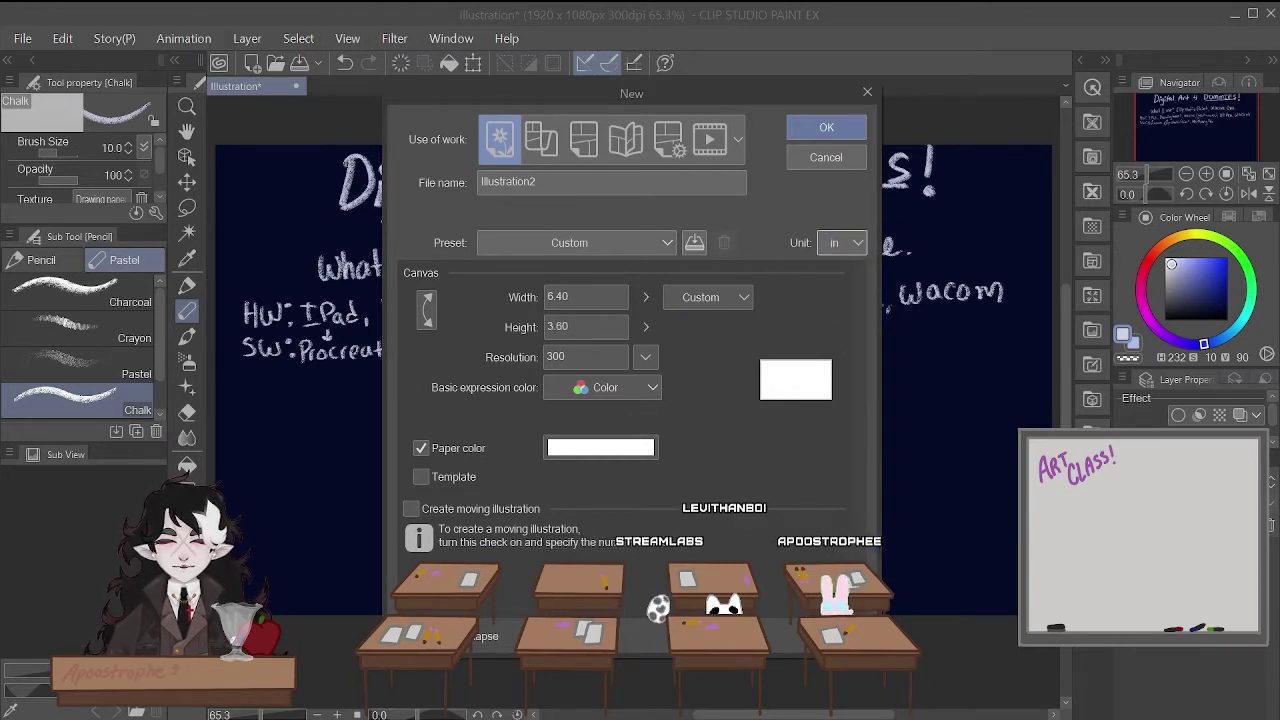
{"action": "left_click", "coordinate": [847, 243]}
{"action": "left_click", "coordinate": [847, 243]}
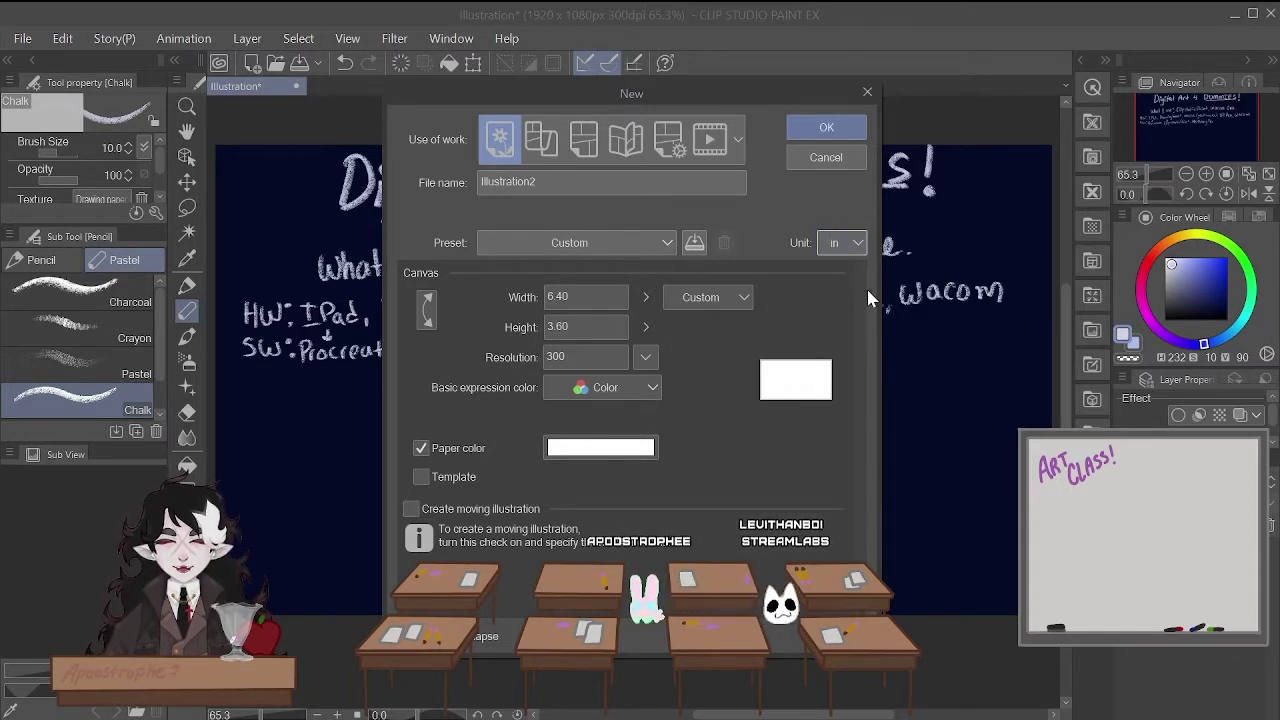
{"action": "left_click", "coordinate": [847, 243]}
{"action": "left_click", "coordinate": [834, 318]}
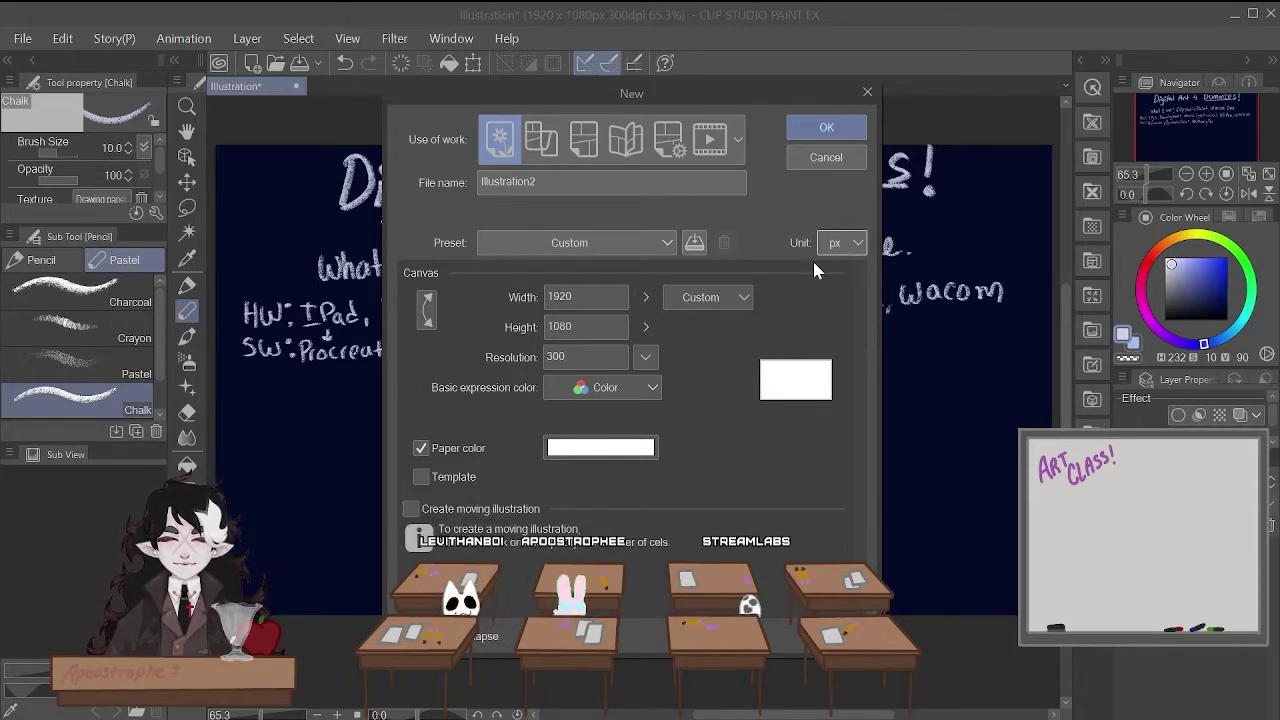
{"action": "left_click", "coordinate": [686, 298]}
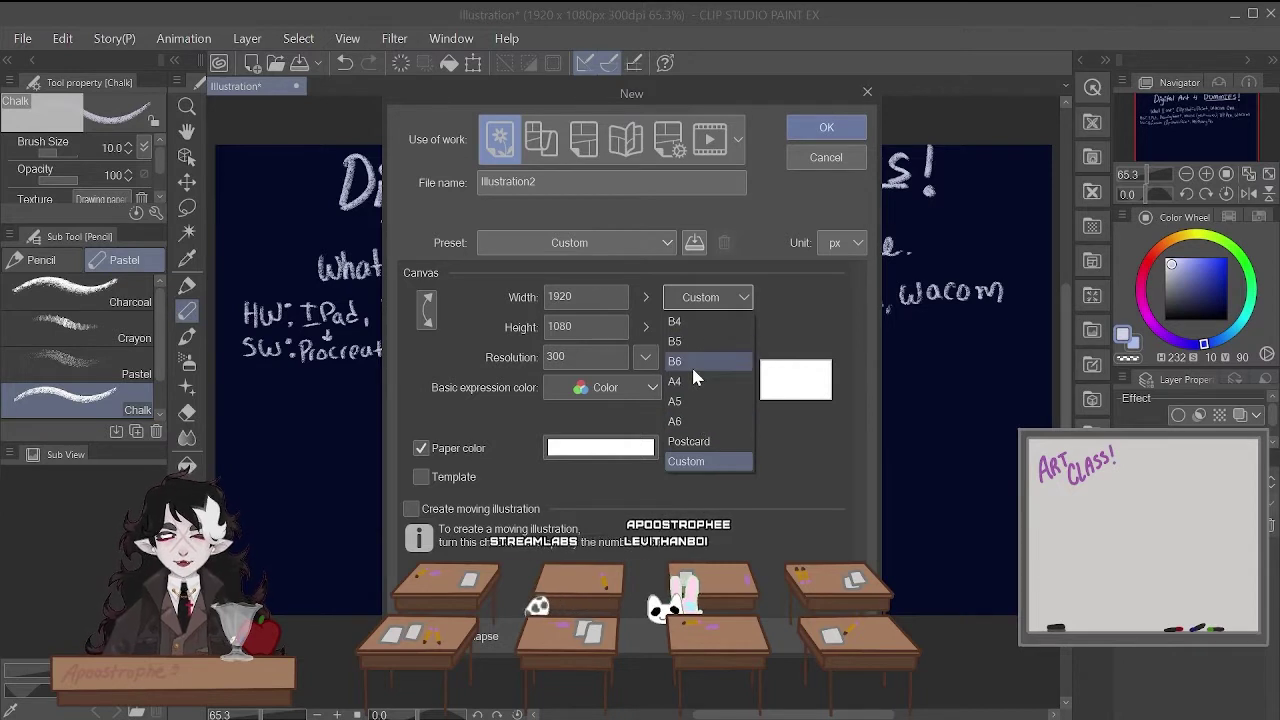
{"action": "left_click", "coordinate": [705, 300]}
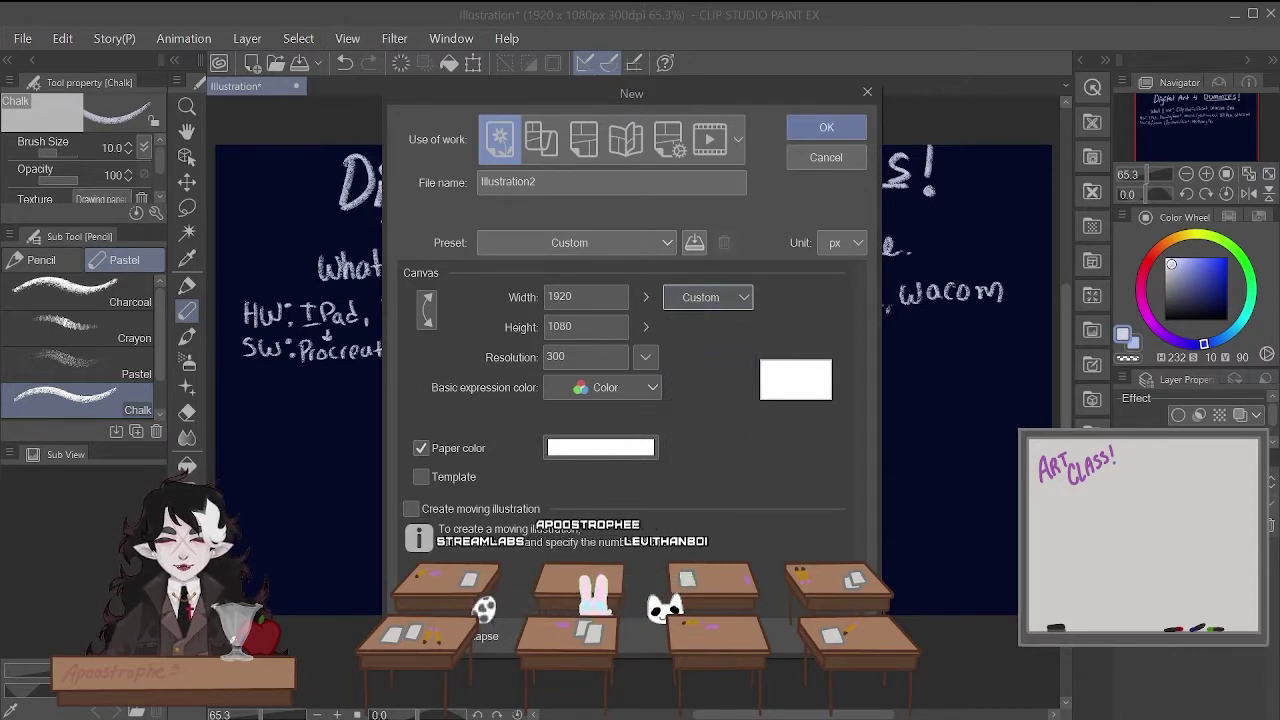
- Set the new canvas's unit to inches, its width to 8 and its height to 10
{"action": "left_click", "coordinate": [846, 251]}
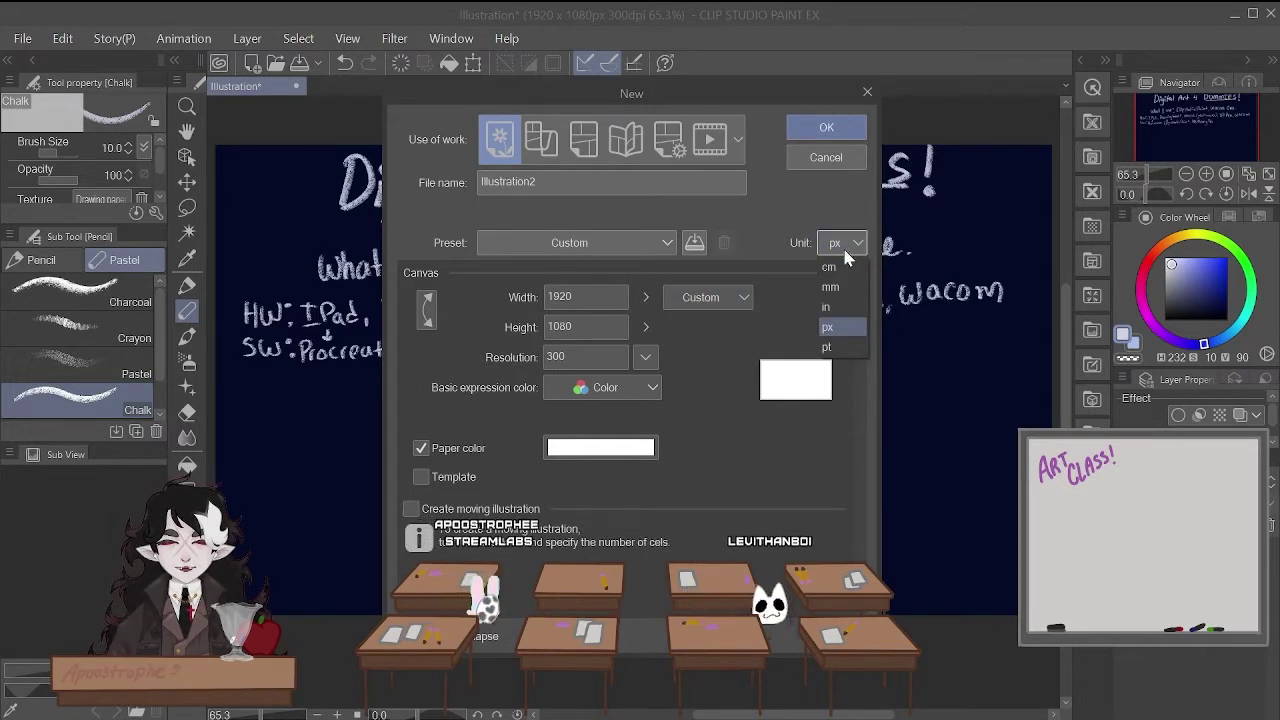
{"action": "left_click", "coordinate": [826, 307]}
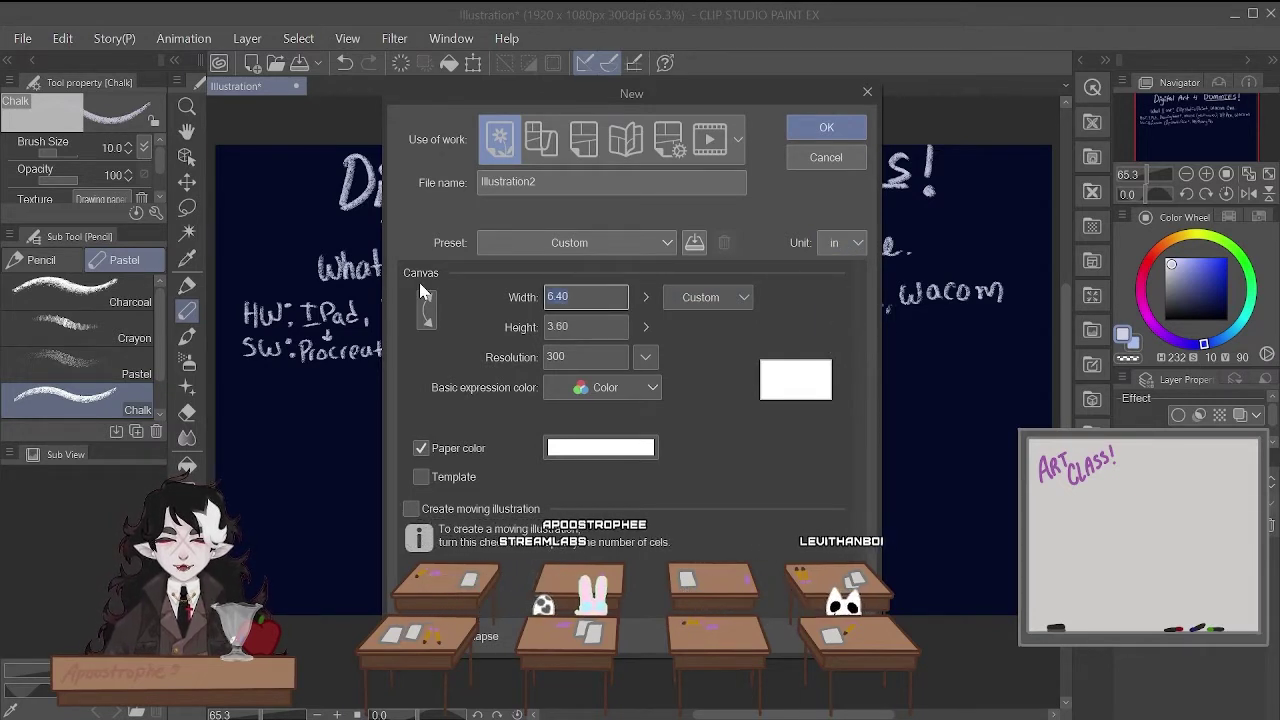
{"action": "type", "text": "8"}
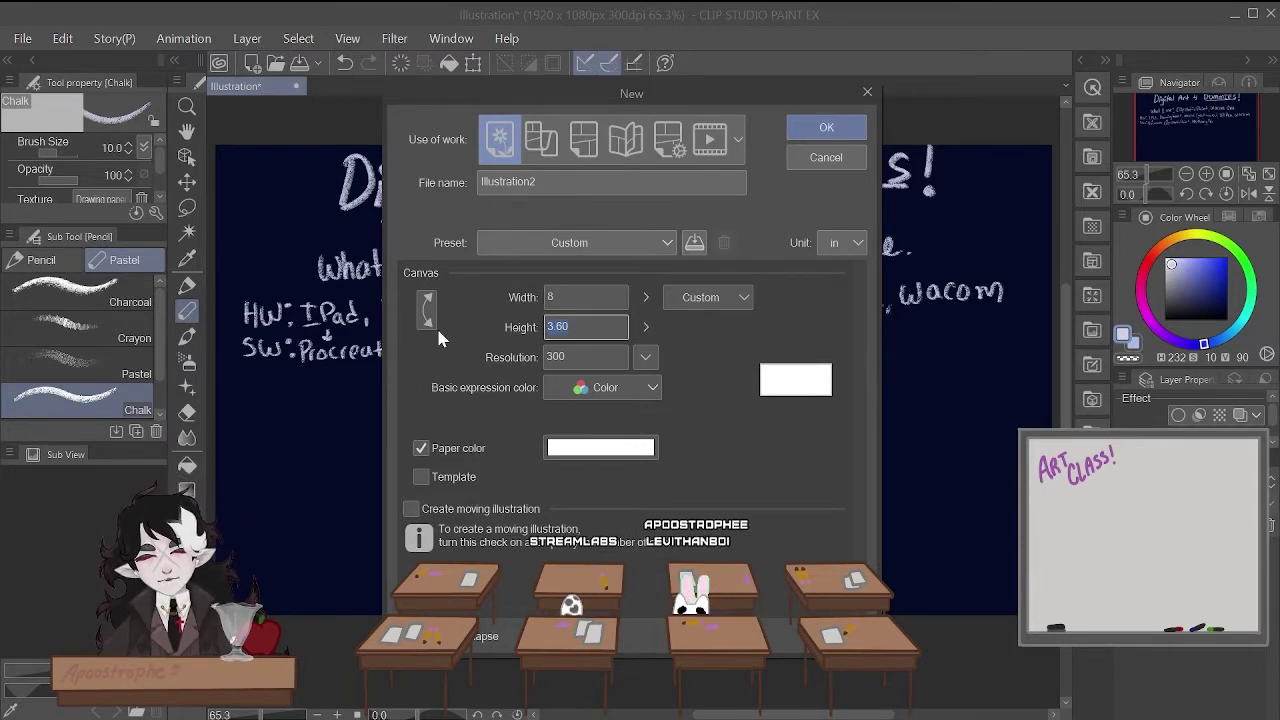
{"action": "type", "text": "10"}
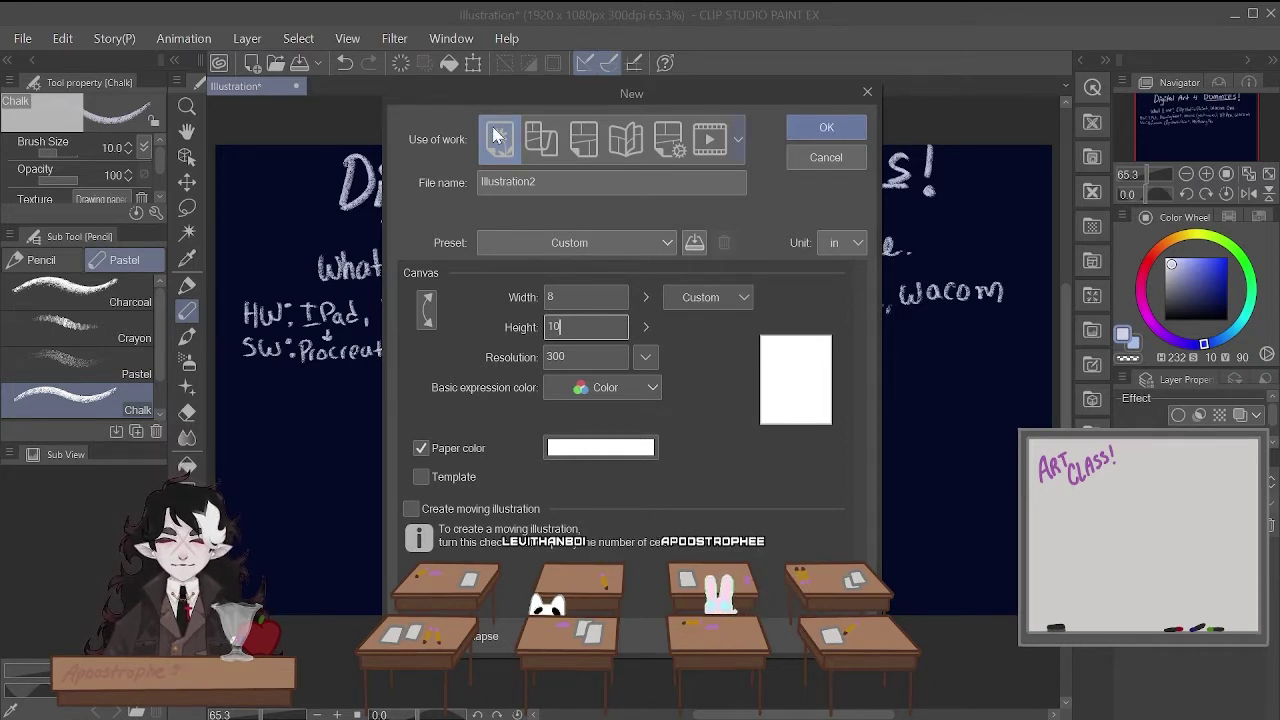
- Try resolutions of 72, 300 and 600 dpi for the new canvas and return to 300 dpi
{"action": "left_click", "coordinate": [645, 358]}
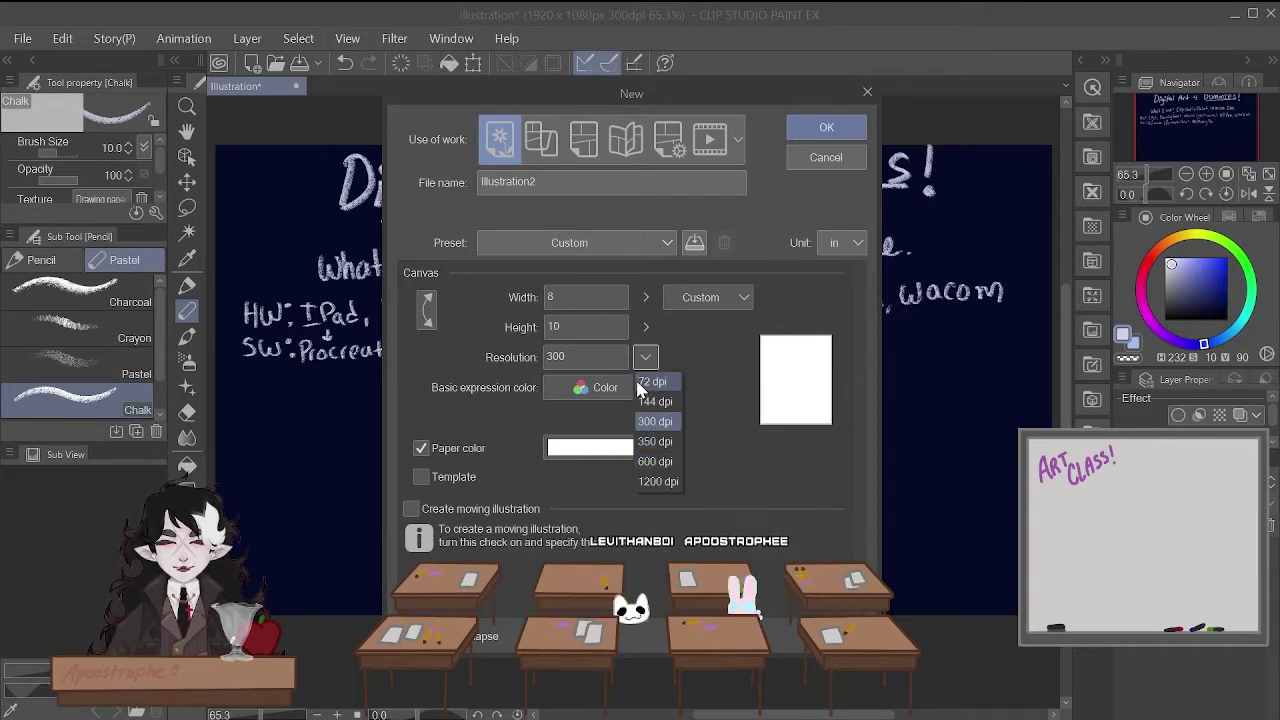
{"action": "left_click", "coordinate": [645, 384]}
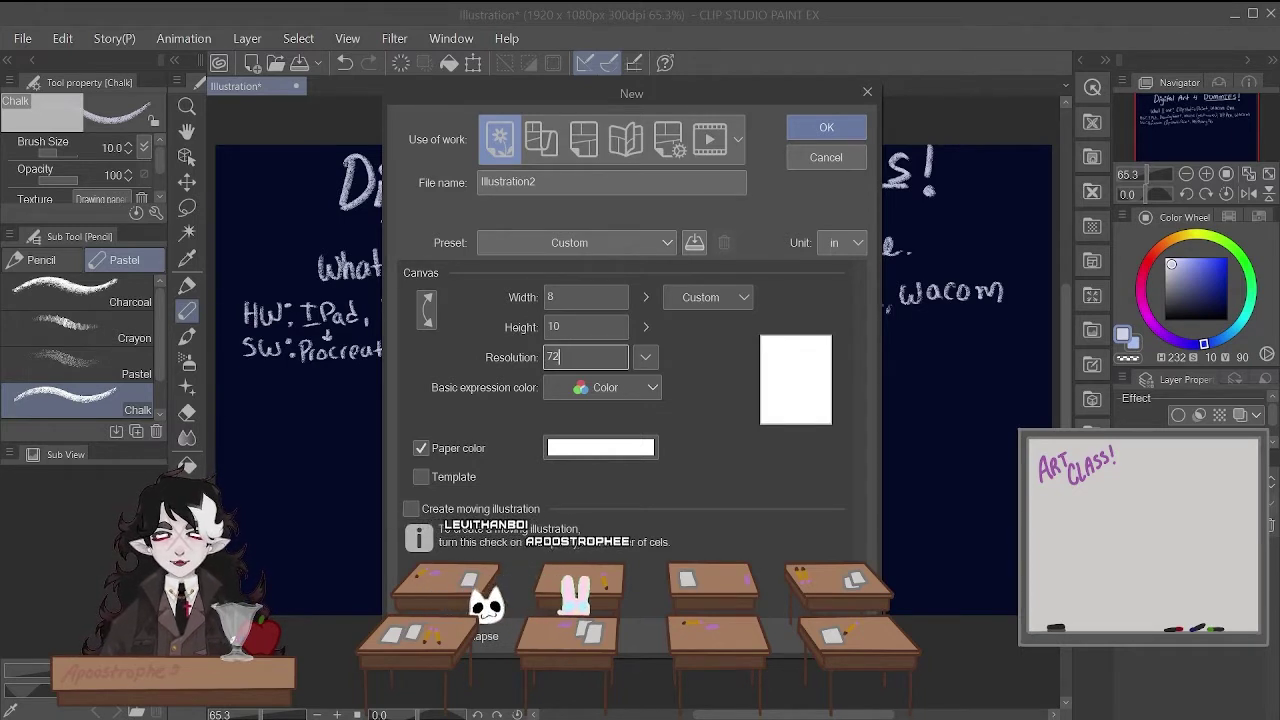
{"action": "left_click", "coordinate": [647, 358]}
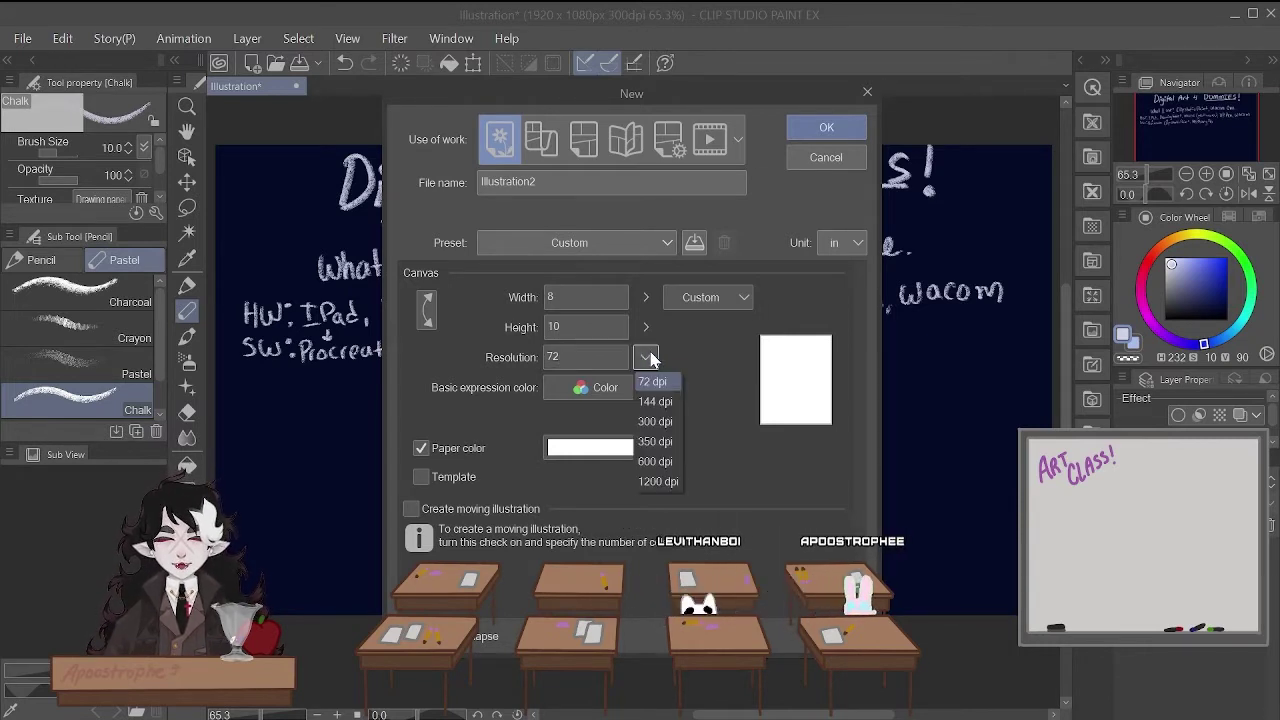
{"action": "left_click", "coordinate": [668, 425]}
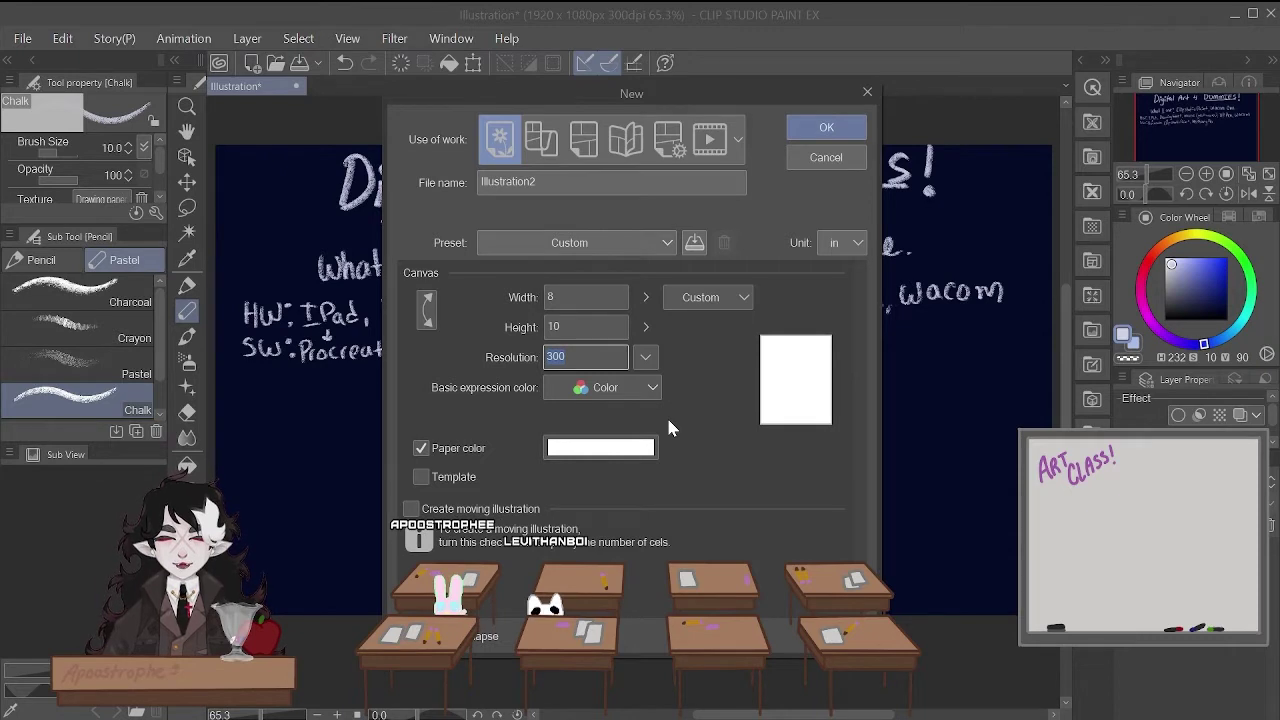
{"action": "left_click", "coordinate": [645, 357]}
{"action": "left_click", "coordinate": [655, 462]}
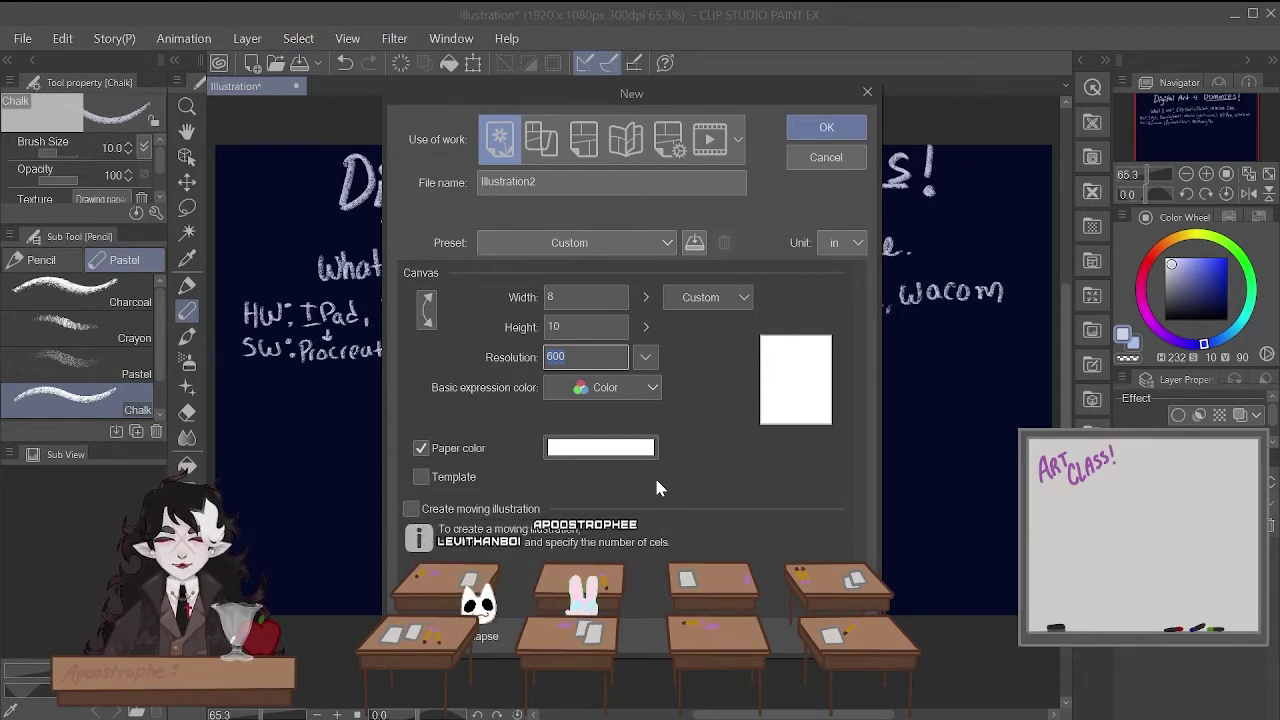
{"action": "left_click", "coordinate": [645, 357]}
{"action": "left_click", "coordinate": [648, 455]}
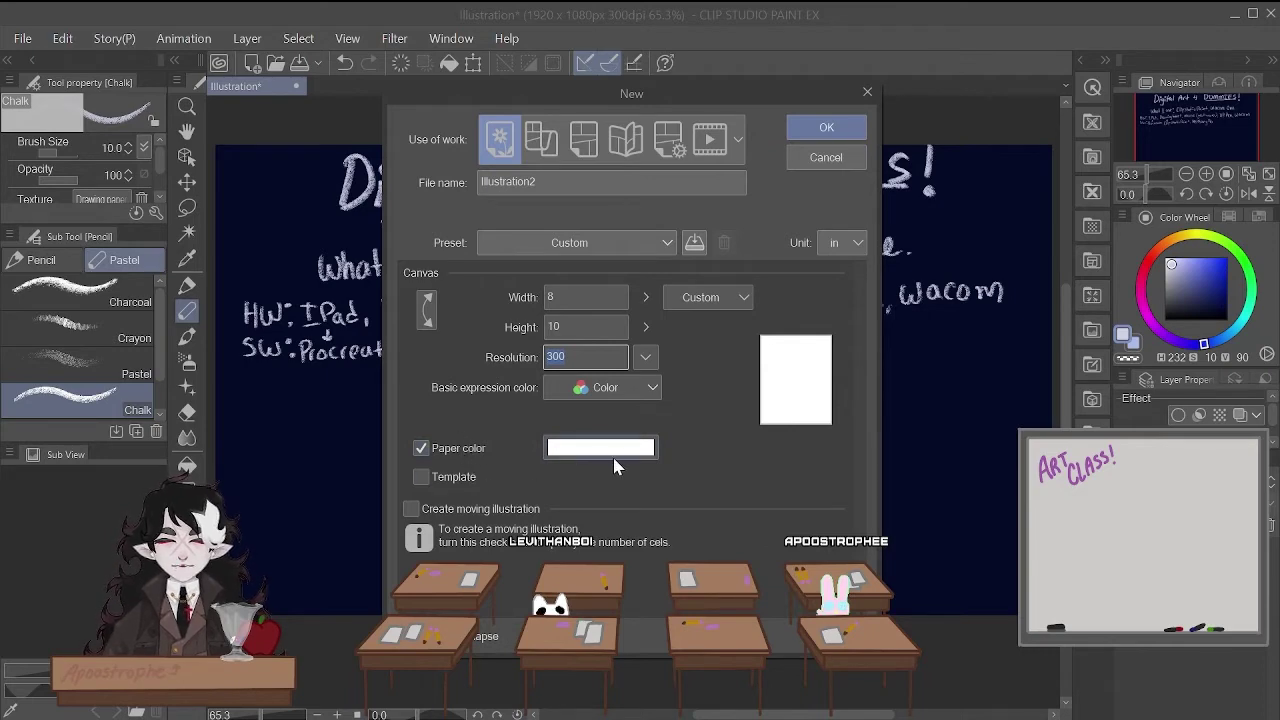
- Create the new illustration canvas and switch back to the "Digital Art 4 DUMMIES!" chalkboard document
{"action": "left_click", "coordinate": [840, 130]}
{"action": "scroll", "coordinate": [886, 283], "scroll_direction": "down", "scroll_amount": 1}
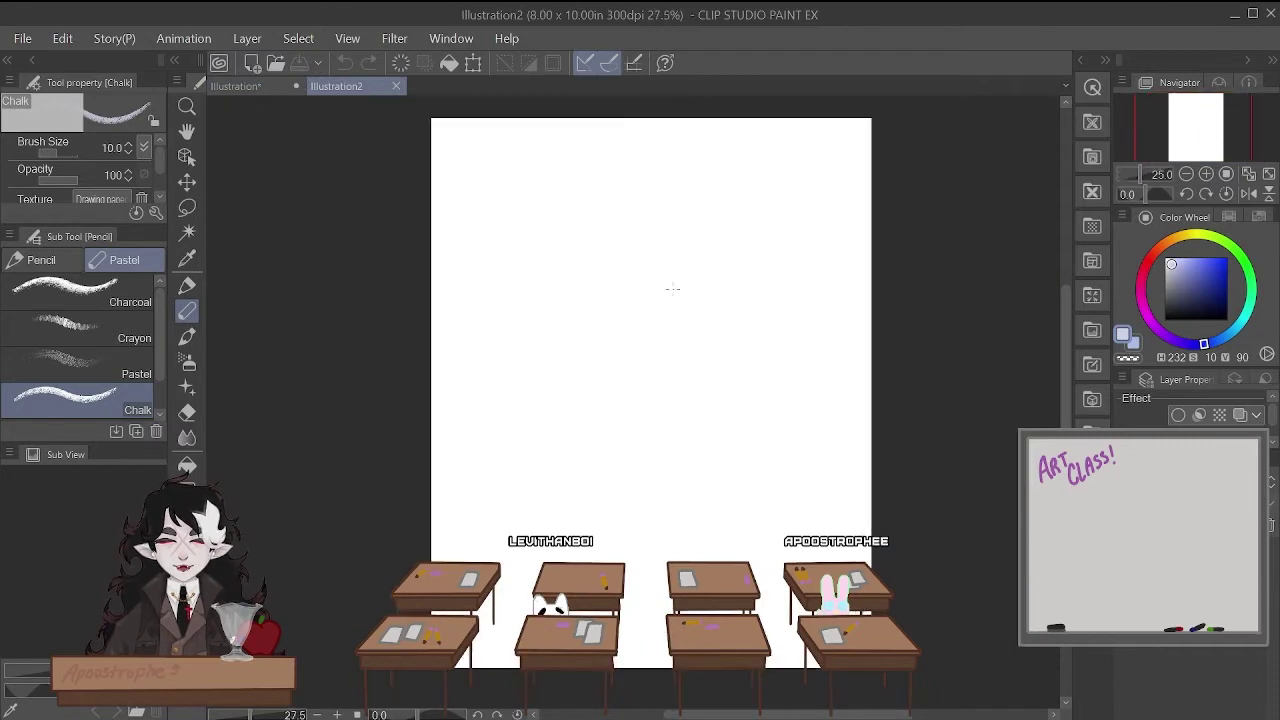
{"action": "left_click", "coordinate": [242, 92]}
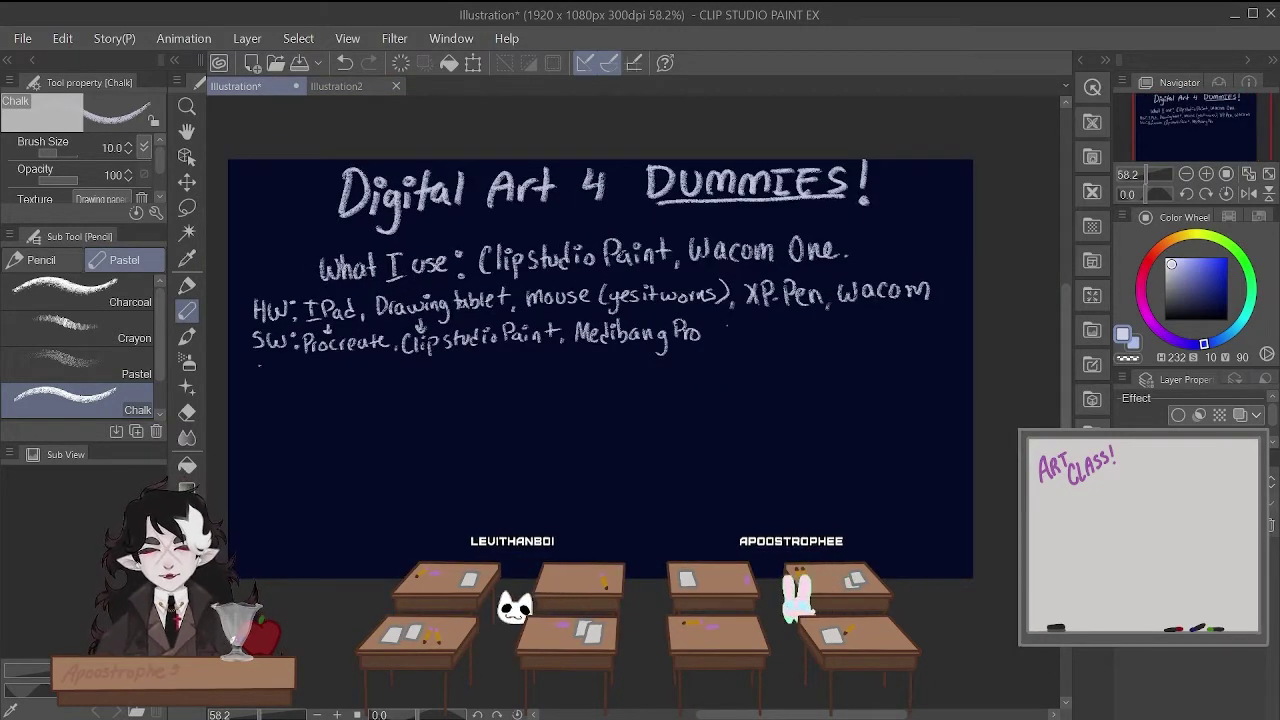
- Handwrite "Resolution/DPI: 1920 x 1080" in chalk on a new line below the SW line
{"action": "mouse_move", "coordinate": [257, 363]}
{"action": "left_mouse_down"}
{"action": "mouse_move", "coordinate": [258, 385]}
{"action": "mouse_move", "coordinate": [284, 385]}
{"action": "left_mouse_up"}
{"action": "mouse_move", "coordinate": [293, 372]}
{"action": "left_mouse_down"}
{"action": "mouse_move", "coordinate": [286, 386]}
{"action": "mouse_move", "coordinate": [309, 386]}
{"action": "left_mouse_up"}
{"action": "mouse_move", "coordinate": [313, 375]}
{"action": "left_mouse_down"}
{"action": "mouse_move", "coordinate": [329, 386]}
{"action": "mouse_move", "coordinate": [337, 371]}
{"action": "mouse_move", "coordinate": [342, 386]}
{"action": "left_mouse_up"}
{"action": "left_click_drag", "start_coordinate": [352, 376], "coordinate": [381, 387]}
{"action": "mouse_move", "coordinate": [381, 367]}
{"action": "left_mouse_down"}
{"action": "mouse_move", "coordinate": [382, 387]}
{"action": "mouse_move", "coordinate": [398, 388]}
{"action": "left_mouse_up"}
{"action": "mouse_move", "coordinate": [398, 367]}
{"action": "left_mouse_down"}
{"action": "mouse_move", "coordinate": [399, 378]}
{"action": "mouse_move", "coordinate": [428, 367]}
{"action": "left_mouse_up"}
{"action": "left_click_drag", "start_coordinate": [420, 368], "coordinate": [432, 391]}
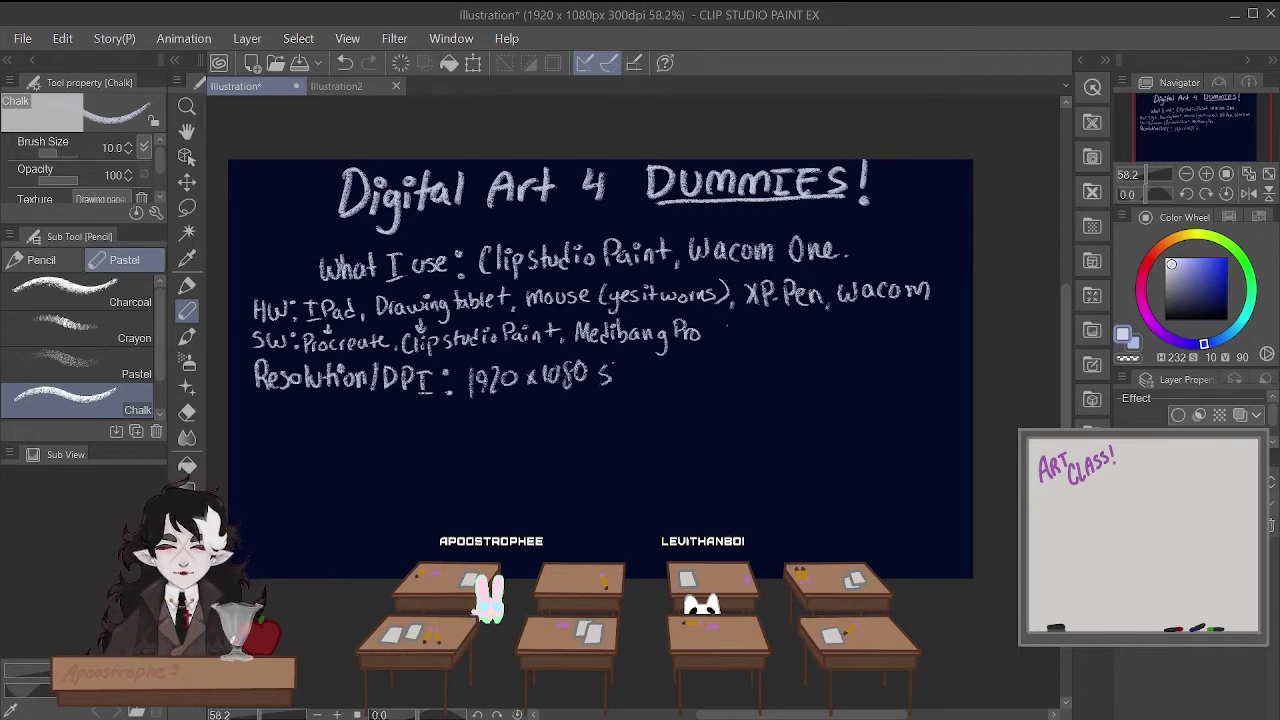
- Continue the resolution line with "standard HD, 72DPI - Web,", undoing the last faulty strokes
{"action": "mouse_move", "coordinate": [652, 376]}
{"action": "left_mouse_down"}
{"action": "mouse_move", "coordinate": [664, 362]}
{"action": "mouse_move", "coordinate": [679, 380]}
{"action": "mouse_move", "coordinate": [700, 362]}
{"action": "mouse_move", "coordinate": [726, 380]}
{"action": "left_mouse_up"}
{"action": "left_click_drag", "start_coordinate": [714, 372], "coordinate": [734, 379]}
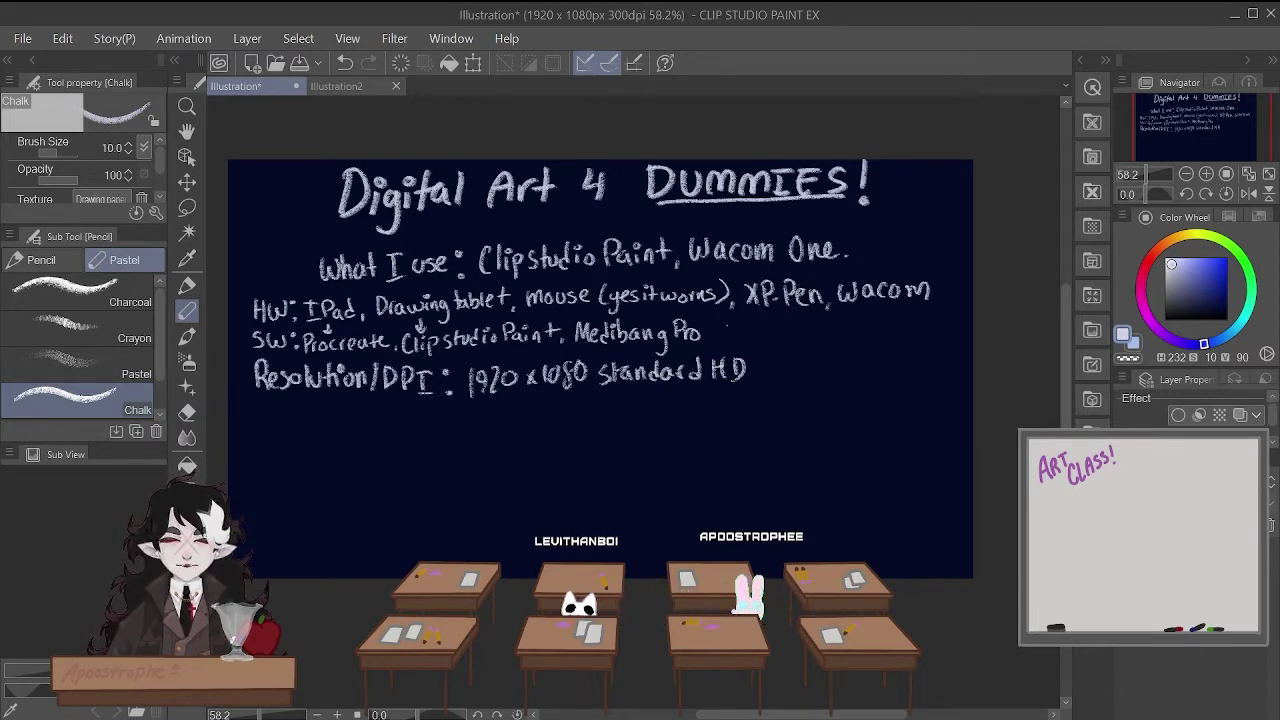
{"action": "left_click", "coordinate": [757, 374]}
{"action": "left_click_drag", "start_coordinate": [758, 372], "coordinate": [755, 379]}
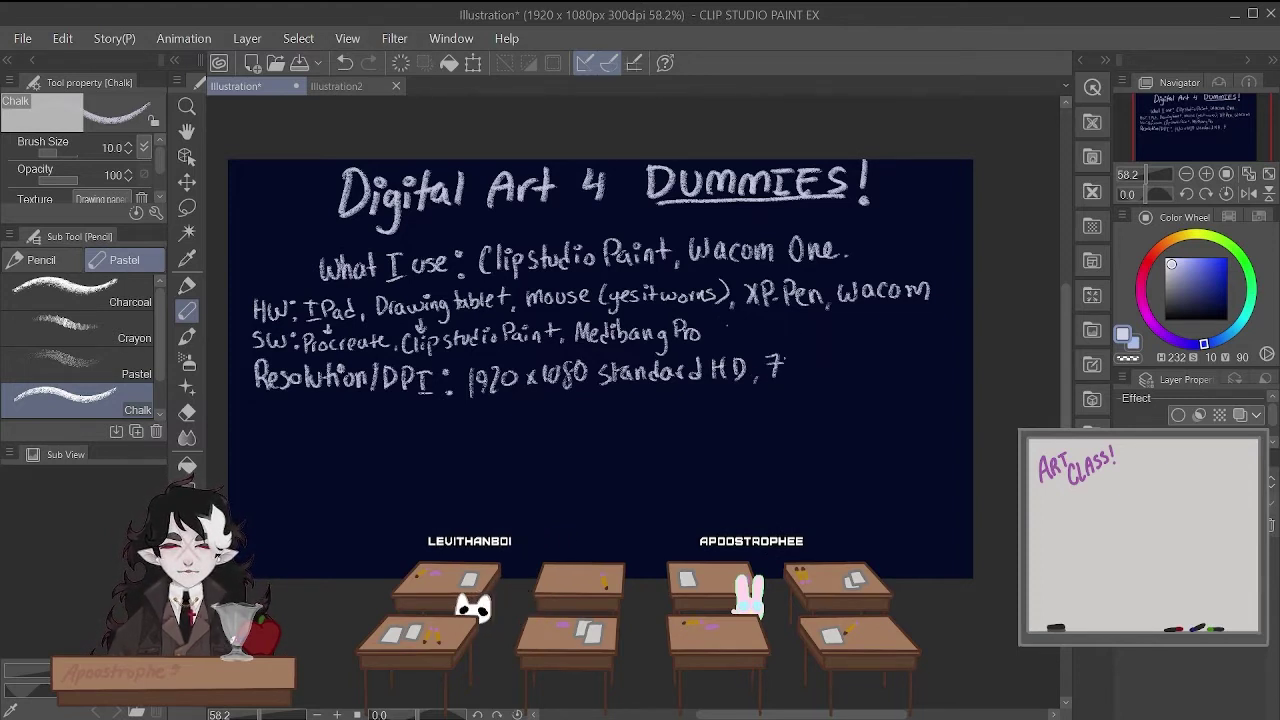
{"action": "mouse_move", "coordinate": [801, 362]}
{"action": "left_mouse_down"}
{"action": "mouse_move", "coordinate": [802, 378]}
{"action": "mouse_move", "coordinate": [868, 375]}
{"action": "left_mouse_up"}
{"action": "left_click_drag", "start_coordinate": [868, 360], "coordinate": [922, 371]}
{"action": "key", "text": "ctrl+z"}
{"action": "key", "text": "ctrl+z"}
{"action": "key", "text": "ctrl+z"}
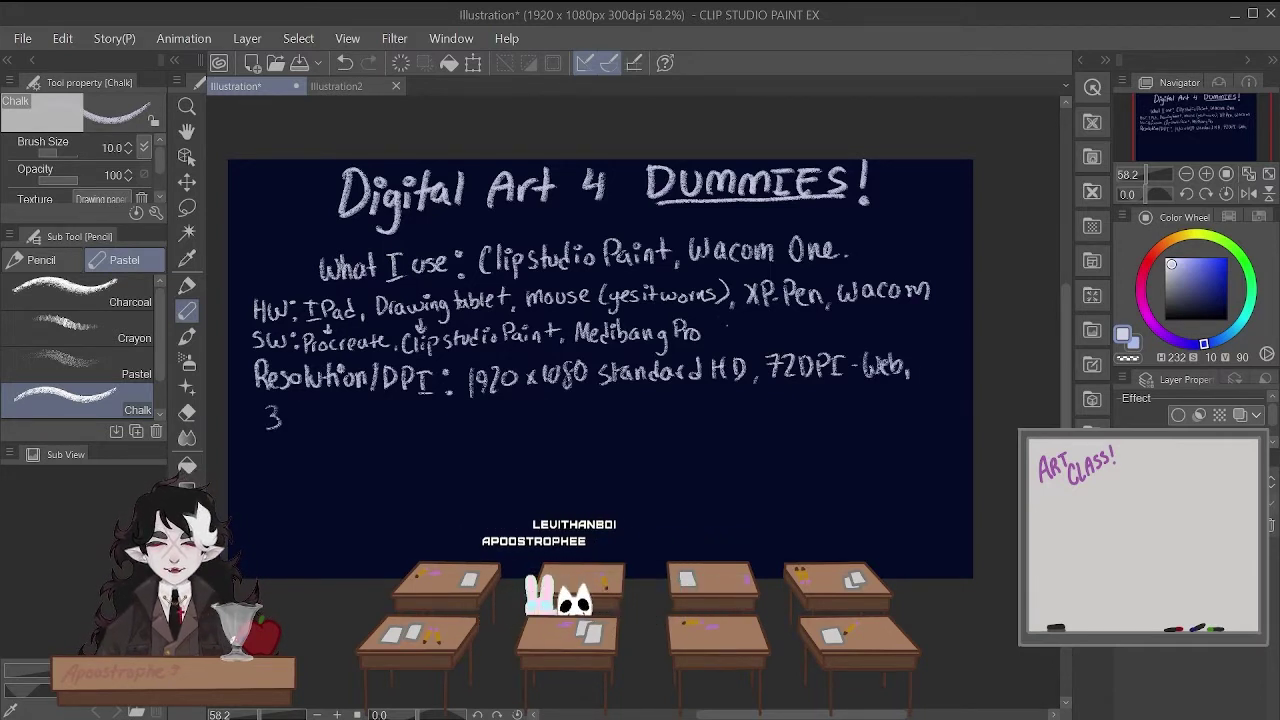
- Handwrite "300 DPI - Standard Print," in chalk on the line below the resolution note
{"action": "mouse_move", "coordinate": [306, 410]}
{"action": "left_mouse_down"}
{"action": "mouse_move", "coordinate": [320, 426]}
{"action": "mouse_move", "coordinate": [385, 418]}
{"action": "left_mouse_up"}
{"action": "mouse_move", "coordinate": [406, 406]}
{"action": "left_mouse_down"}
{"action": "mouse_move", "coordinate": [397, 426]}
{"action": "mouse_move", "coordinate": [414, 426]}
{"action": "left_mouse_up"}
{"action": "mouse_move", "coordinate": [431, 415]}
{"action": "left_mouse_down"}
{"action": "mouse_move", "coordinate": [465, 427]}
{"action": "mouse_move", "coordinate": [484, 417]}
{"action": "left_mouse_up"}
{"action": "mouse_move", "coordinate": [495, 406]}
{"action": "left_mouse_down"}
{"action": "mouse_move", "coordinate": [496, 427]}
{"action": "mouse_move", "coordinate": [538, 416]}
{"action": "mouse_move", "coordinate": [576, 427]}
{"action": "left_mouse_up"}
{"action": "left_click_drag", "start_coordinate": [569, 411], "coordinate": [582, 409]}
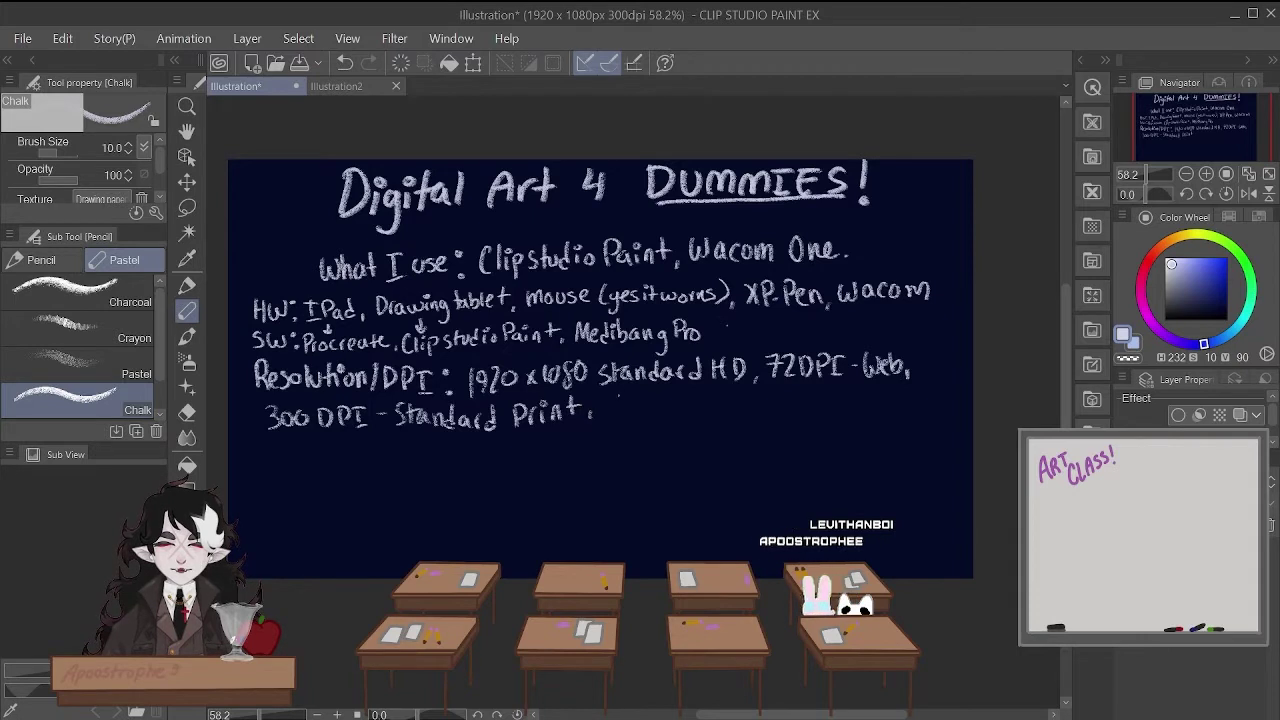
- Add "600DPI - Highend Print" in chalk after the 300 DPI note
{"action": "mouse_move", "coordinate": [612, 398]}
{"action": "left_mouse_down"}
{"action": "mouse_move", "coordinate": [604, 418]}
{"action": "mouse_move", "coordinate": [651, 420]}
{"action": "left_mouse_up"}
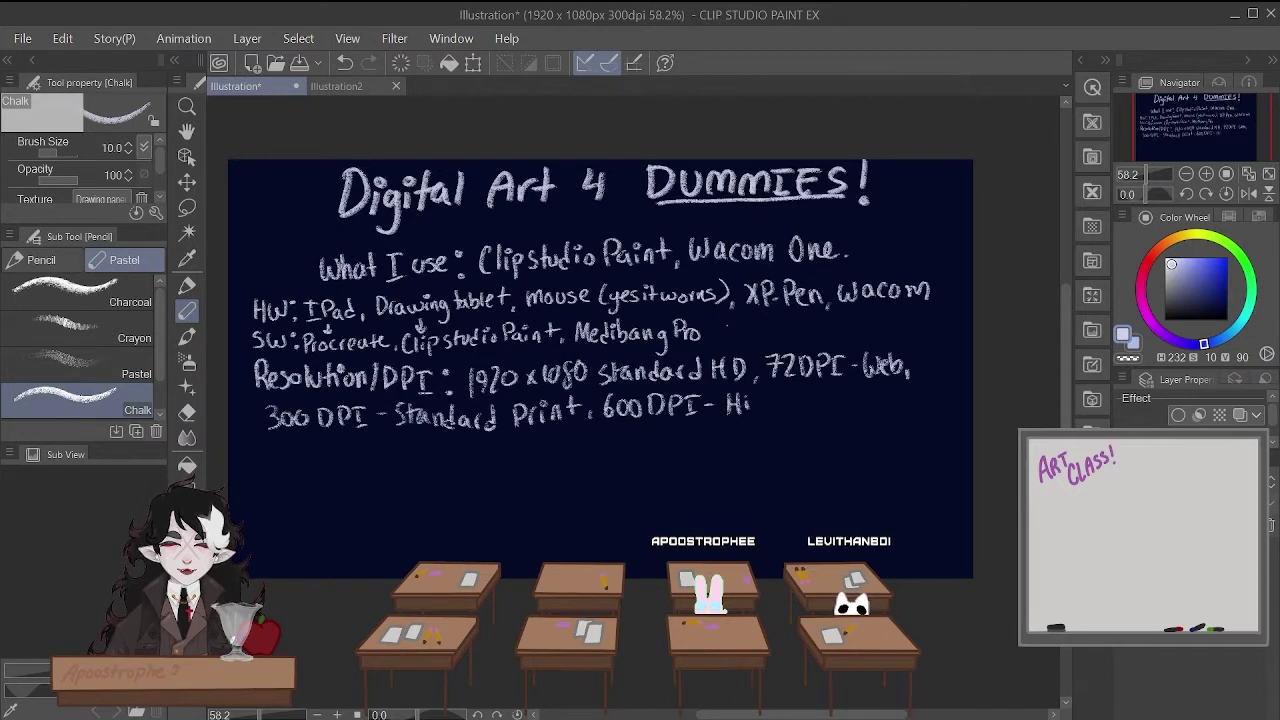
{"action": "left_click_drag", "start_coordinate": [772, 398], "coordinate": [780, 418]}
{"action": "left_click_drag", "start_coordinate": [784, 410], "coordinate": [880, 404]}
{"action": "left_click_drag", "start_coordinate": [885, 391], "coordinate": [886, 405]}
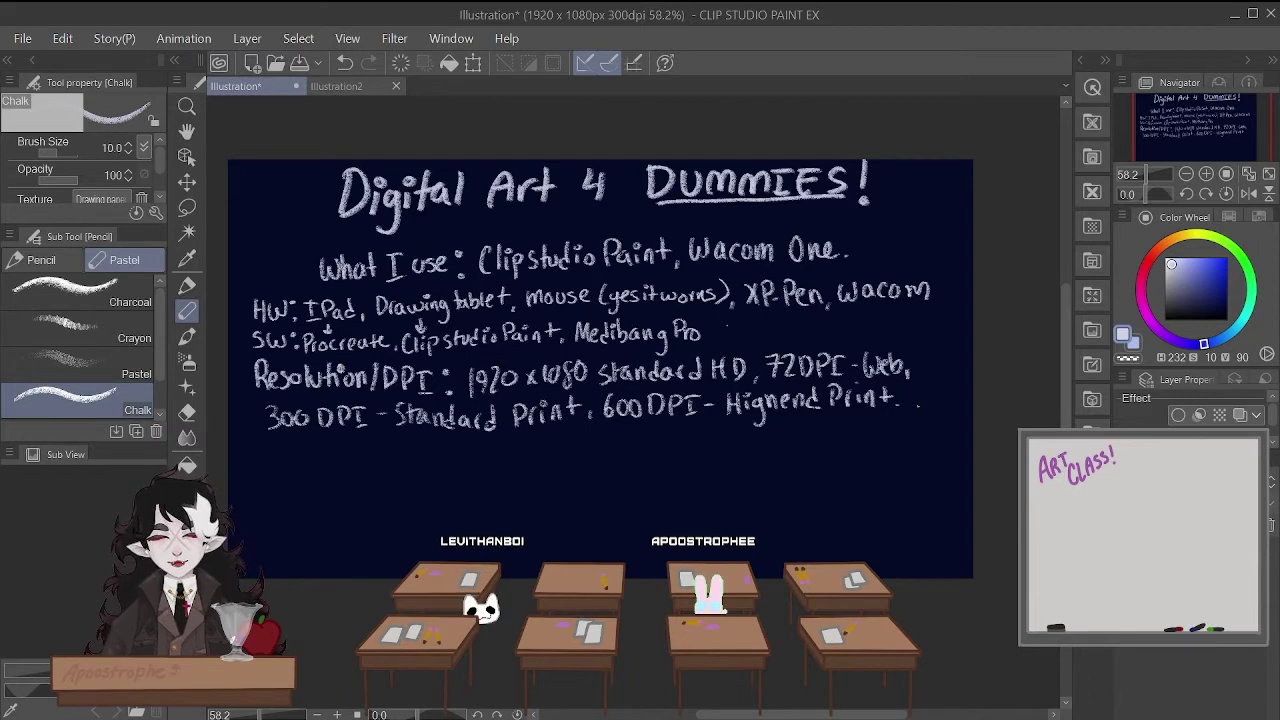
- Switch to the blank Illustration2 canvas and change the drawing tool from Chalk to the Pencil sub tool
{"action": "left_click", "coordinate": [357, 90]}
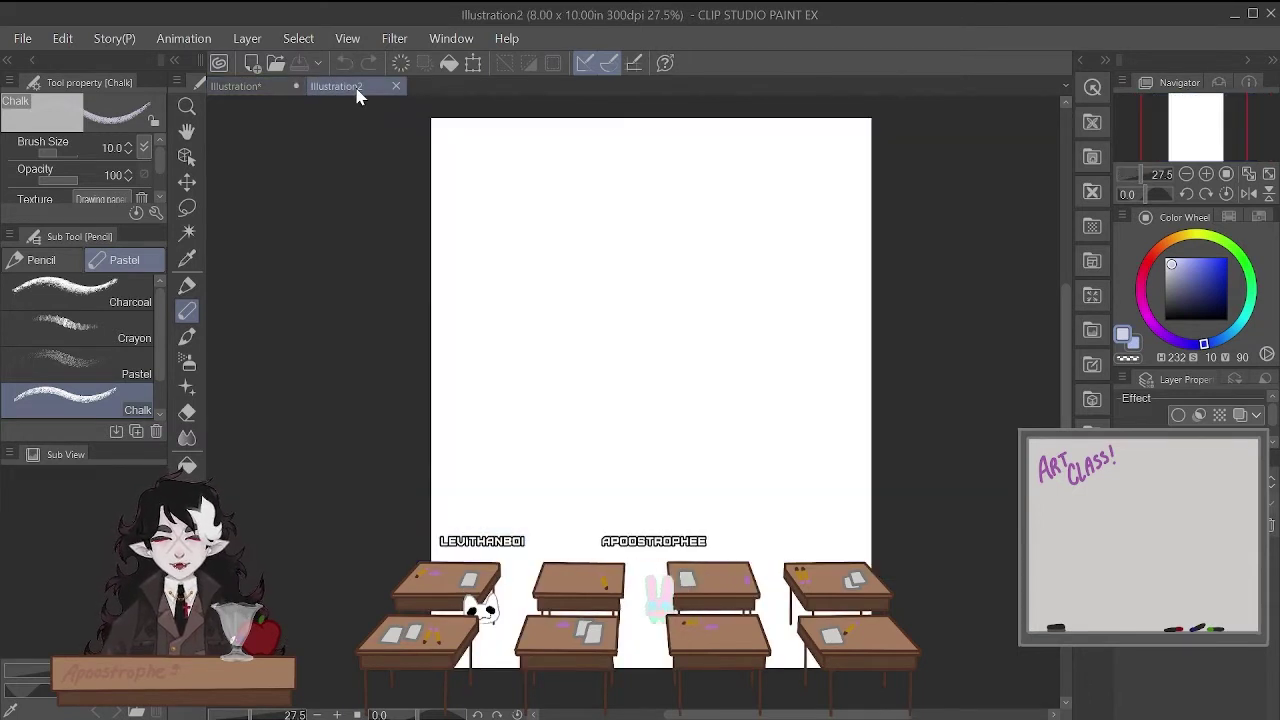
{"action": "scroll", "coordinate": [551, 277], "scroll_direction": "down", "scroll_amount": 1}
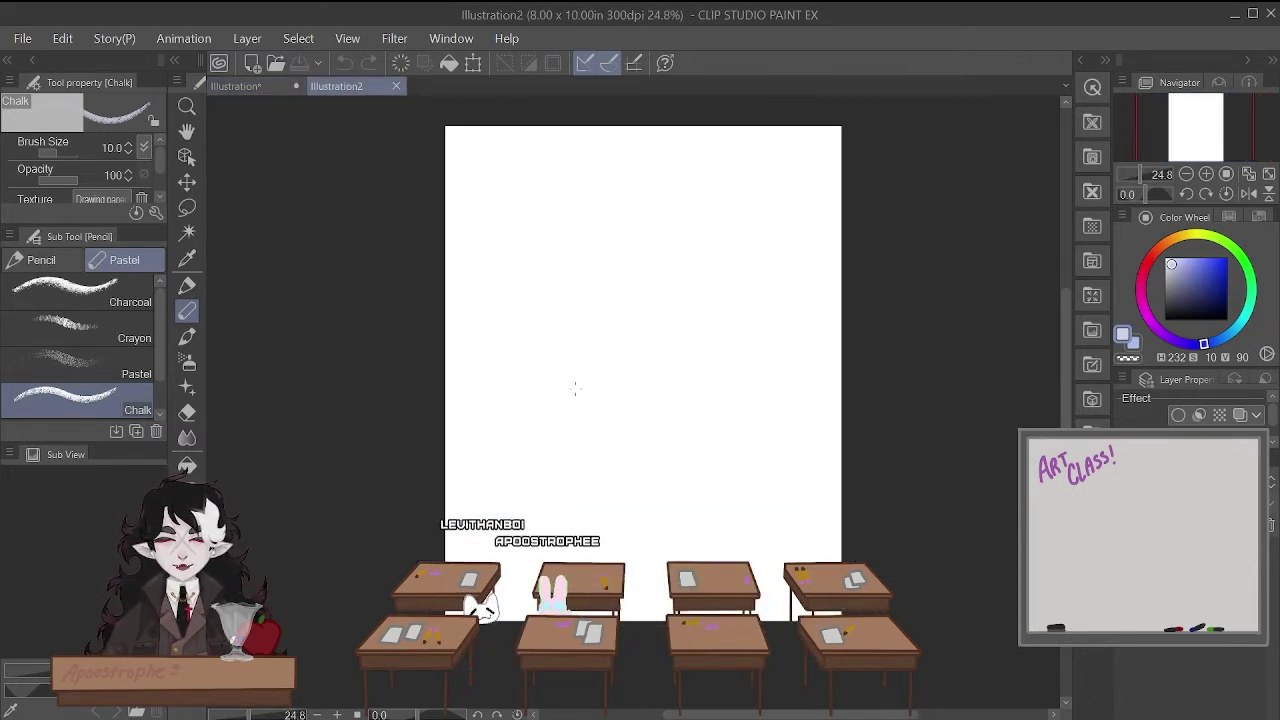
{"action": "scroll", "coordinate": [585, 397], "scroll_direction": "up", "scroll_amount": 1}
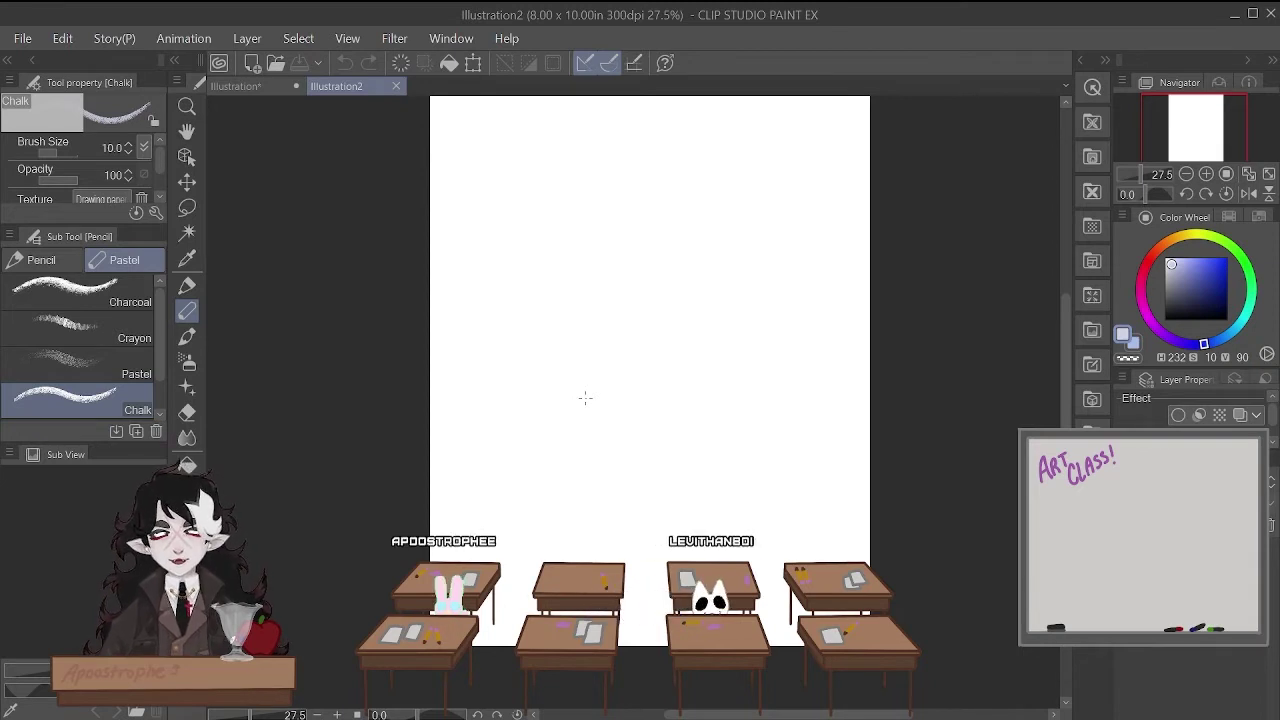
{"action": "scroll", "coordinate": [585, 398], "scroll_direction": "down", "scroll_amount": 1}
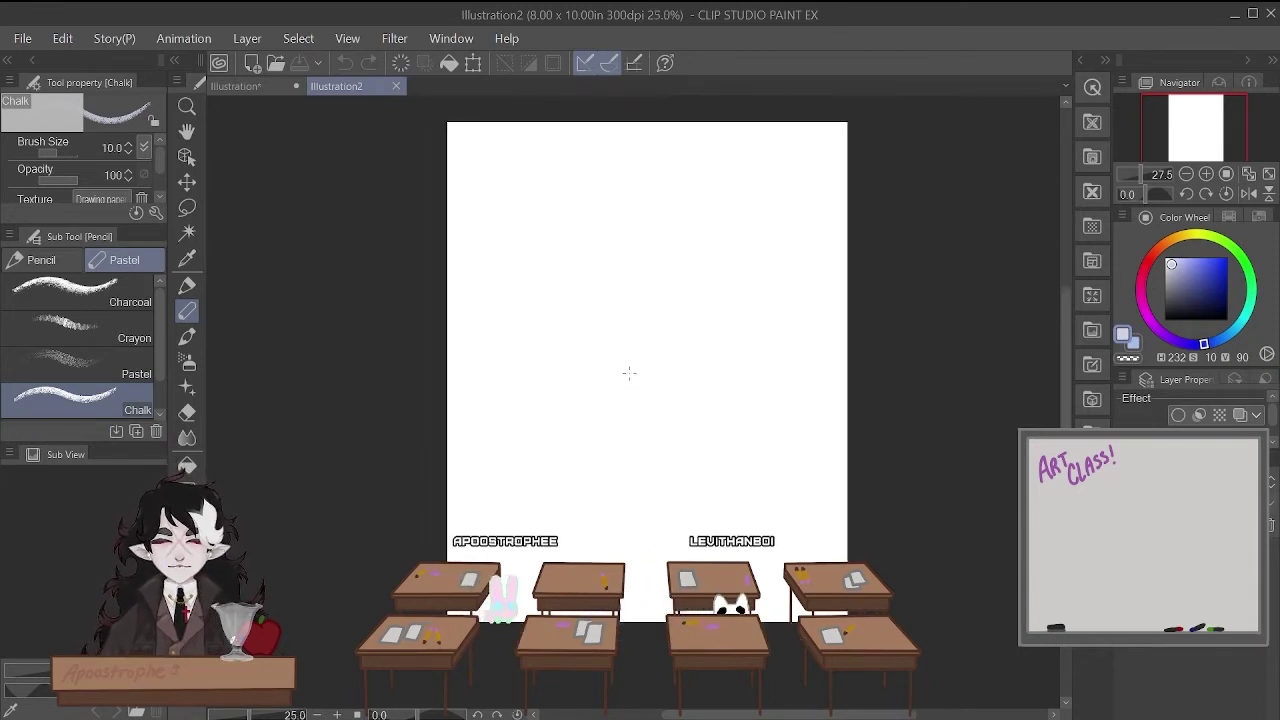
{"action": "scroll", "coordinate": [658, 346], "scroll_direction": "up", "scroll_amount": 1}
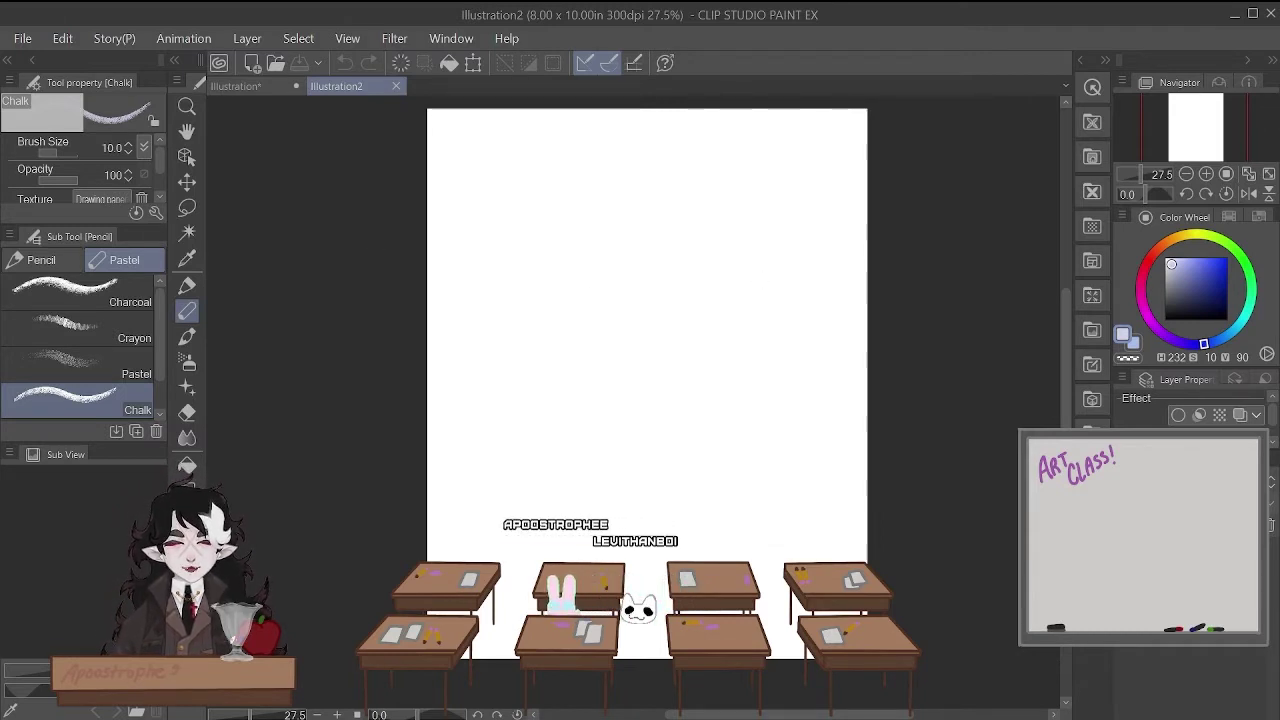
{"action": "left_click", "coordinate": [187, 285]}
{"action": "left_click", "coordinate": [187, 310]}
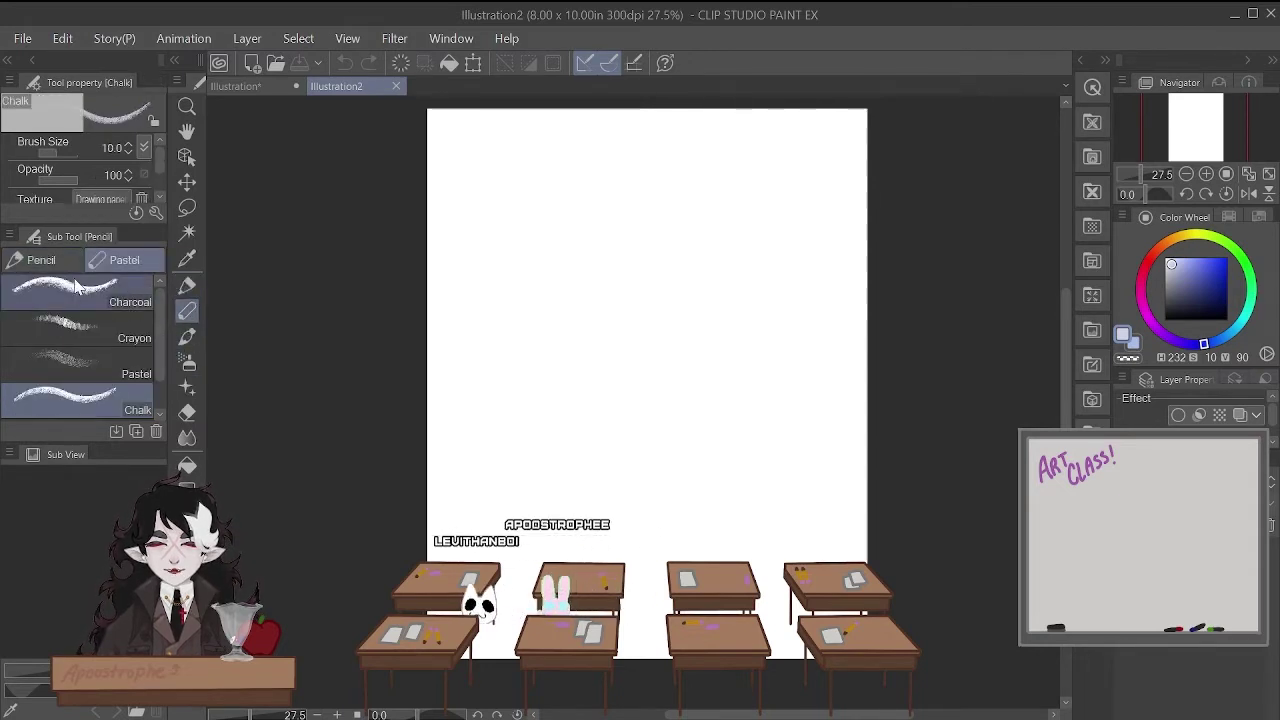
{"action": "left_click", "coordinate": [50, 262]}
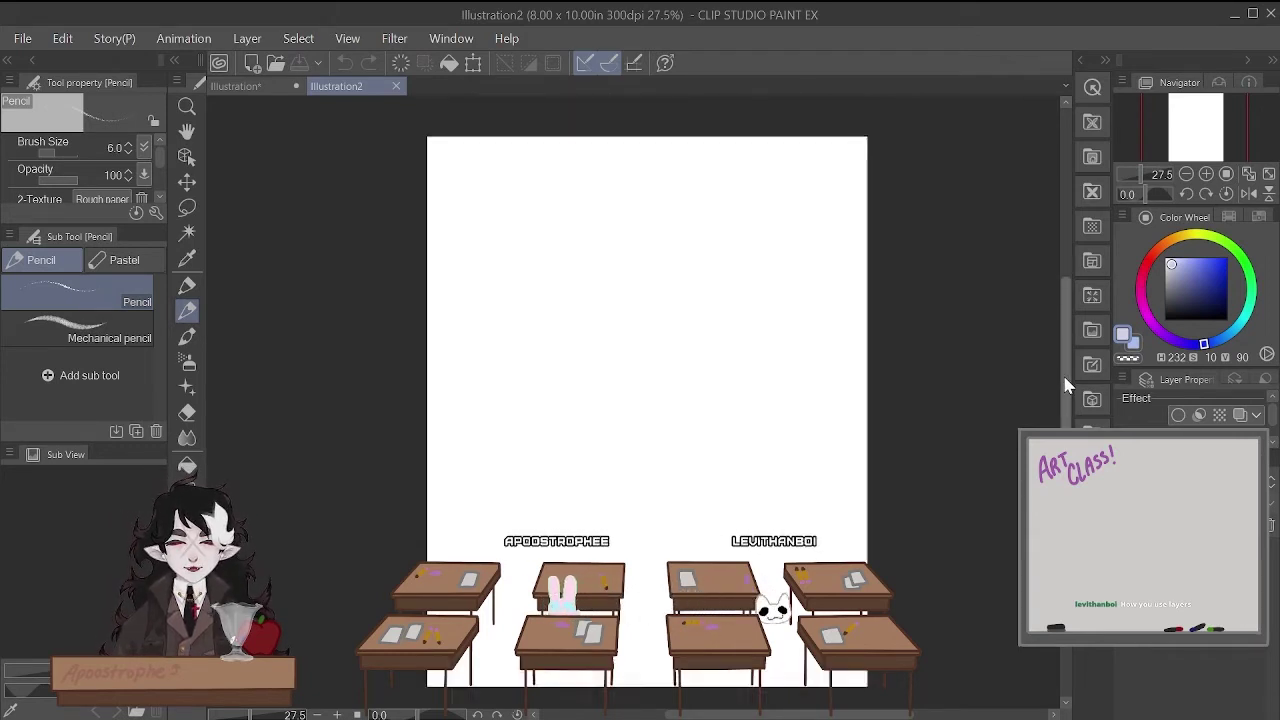
{"action": "scroll", "coordinate": [1063, 385], "scroll_direction": "up", "scroll_amount": 1}
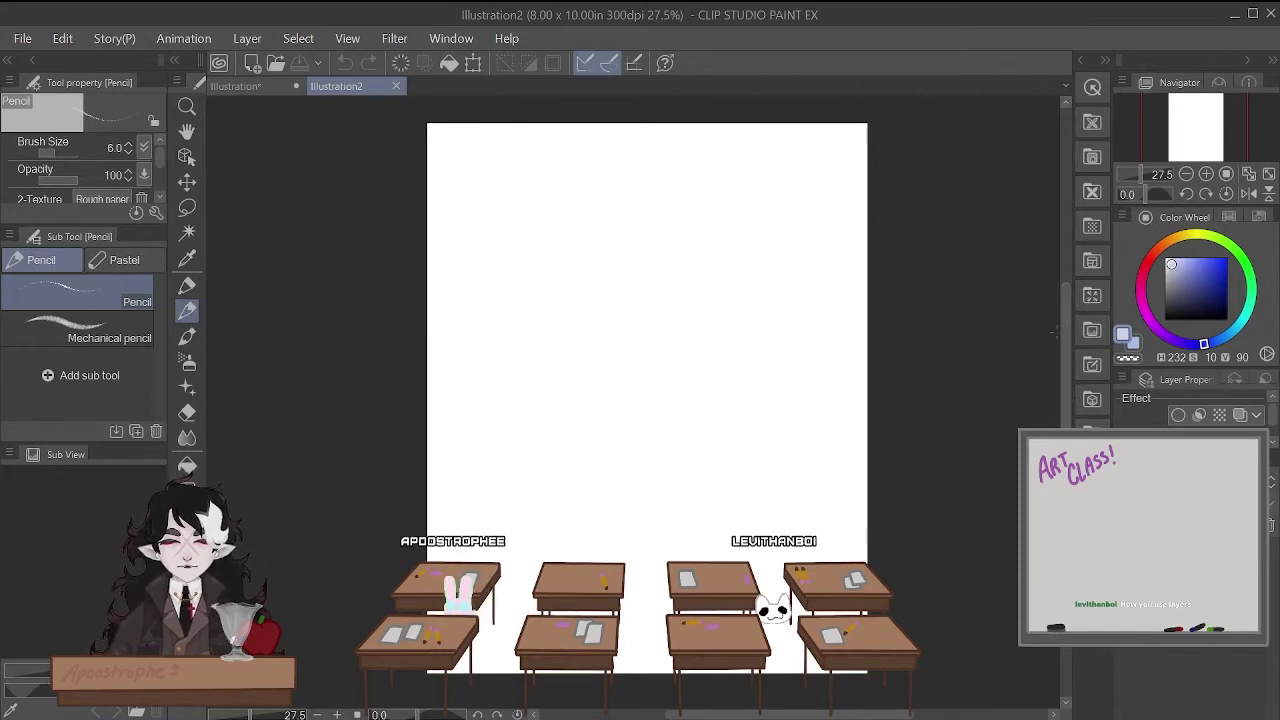
{"action": "scroll", "coordinate": [1065, 335], "scroll_direction": "up", "scroll_amount": 1}
{"action": "scroll", "coordinate": [1065, 335], "scroll_direction": "down", "scroll_amount": 1}
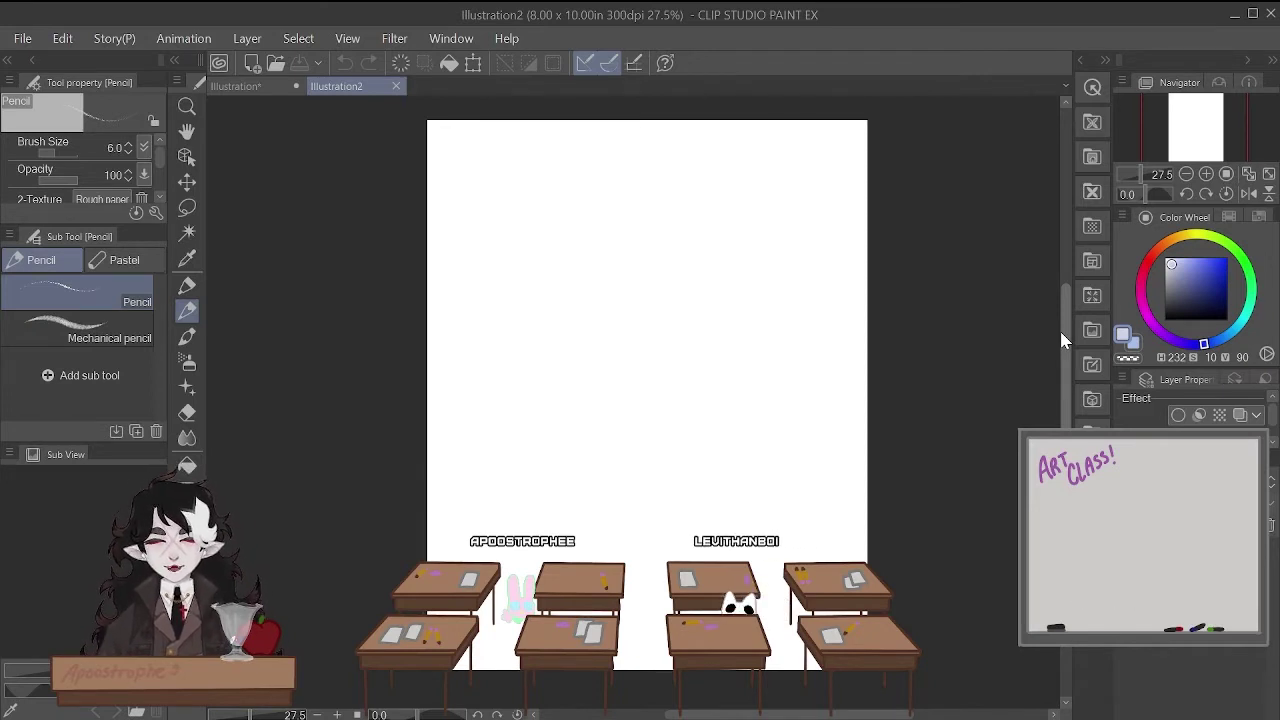
- Undock the Tool palette, widen it to five icon columns and place it over the canvas
{"action": "left_click", "coordinate": [179, 82]}
{"action": "left_click", "coordinate": [252, 253]}
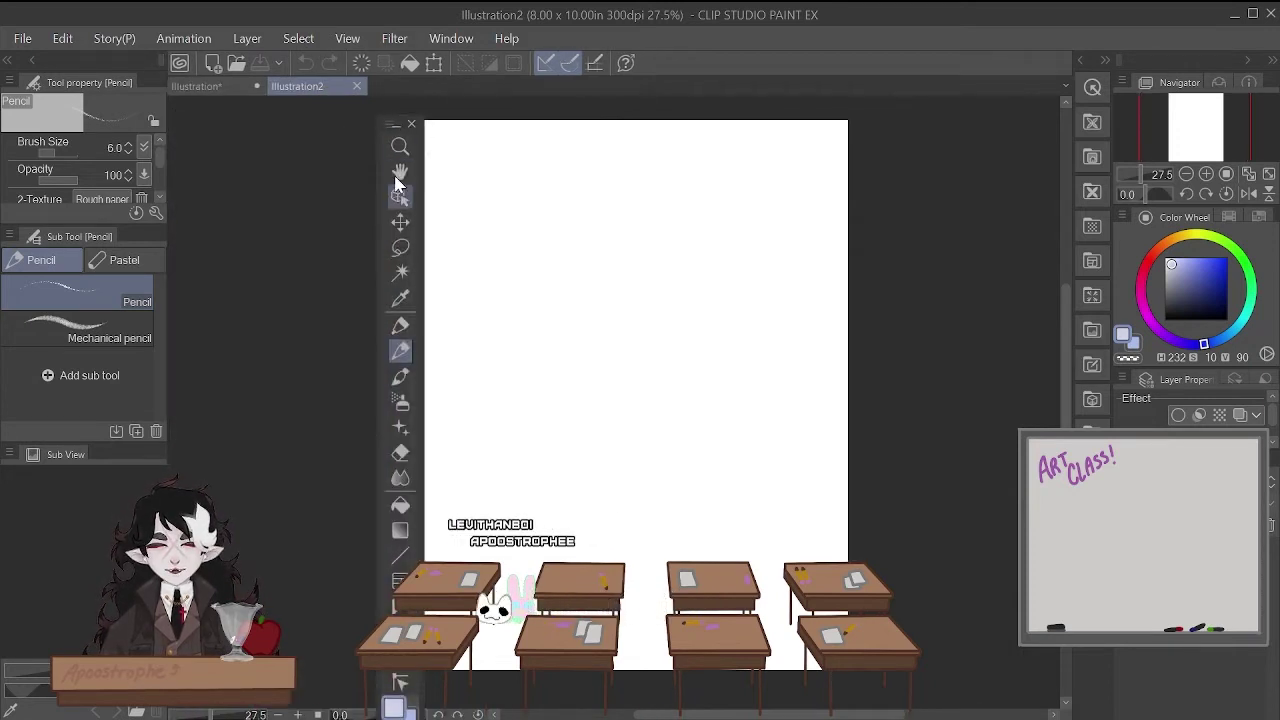
{"action": "left_click", "coordinate": [395, 123]}
{"action": "left_click", "coordinate": [396, 122]}
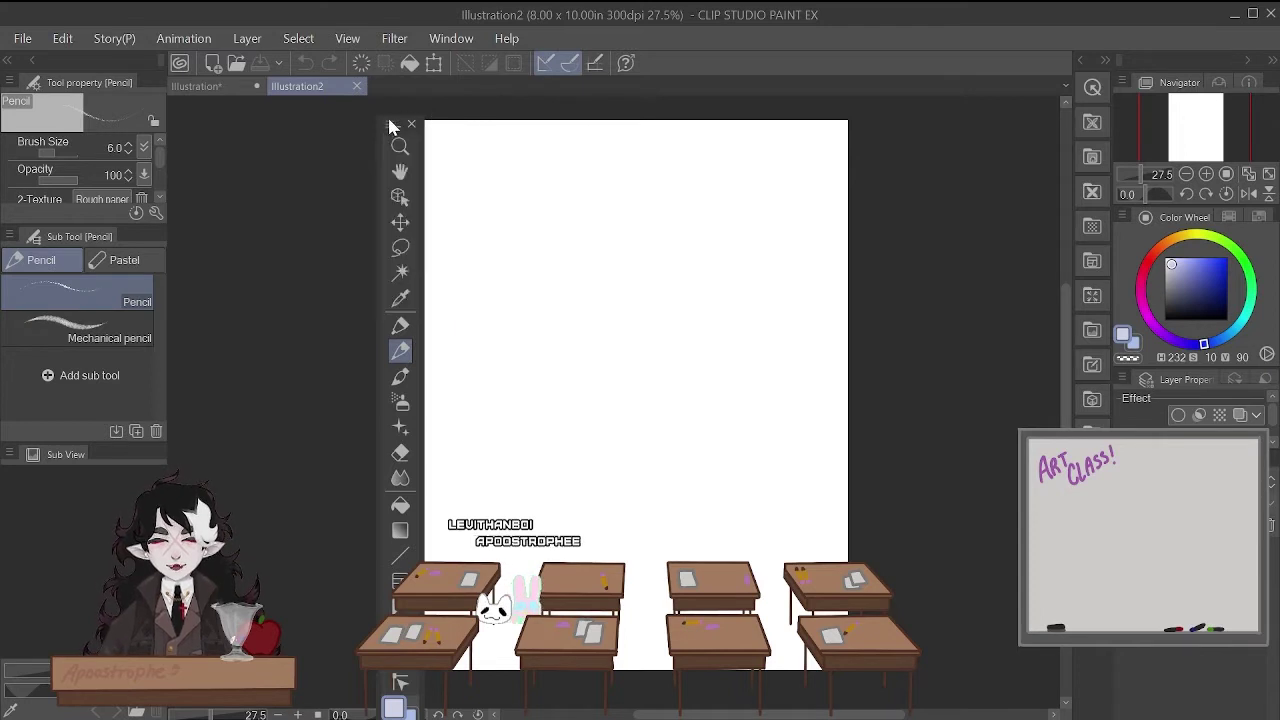
{"action": "left_click", "coordinate": [396, 122]}
{"action": "left_click", "coordinate": [396, 122]}
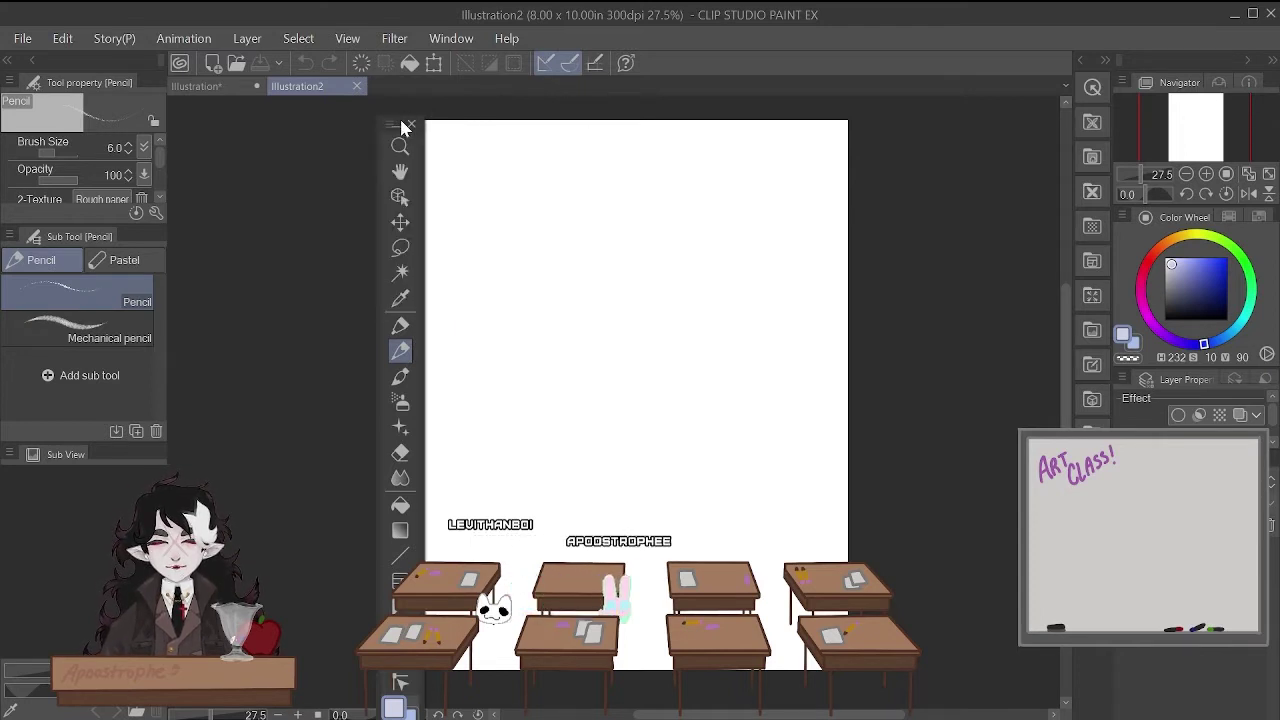
{"action": "left_click", "coordinate": [391, 122]}
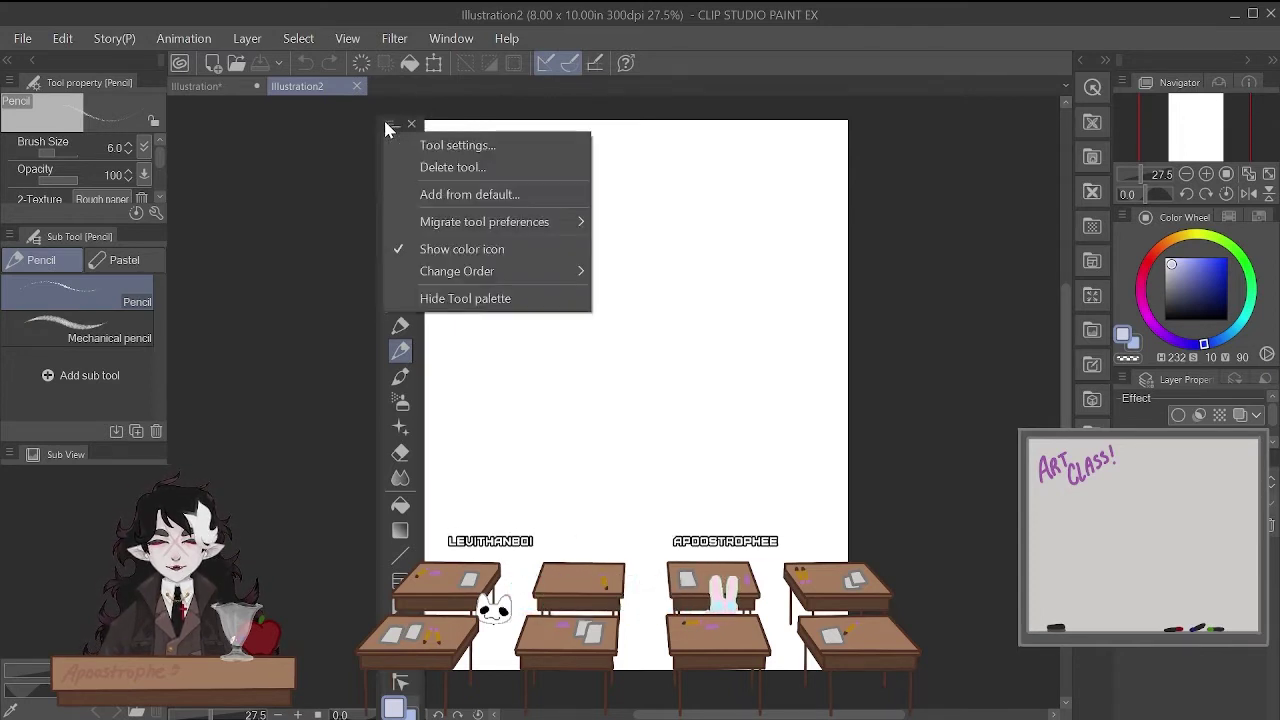
{"action": "left_click", "coordinate": [378, 117]}
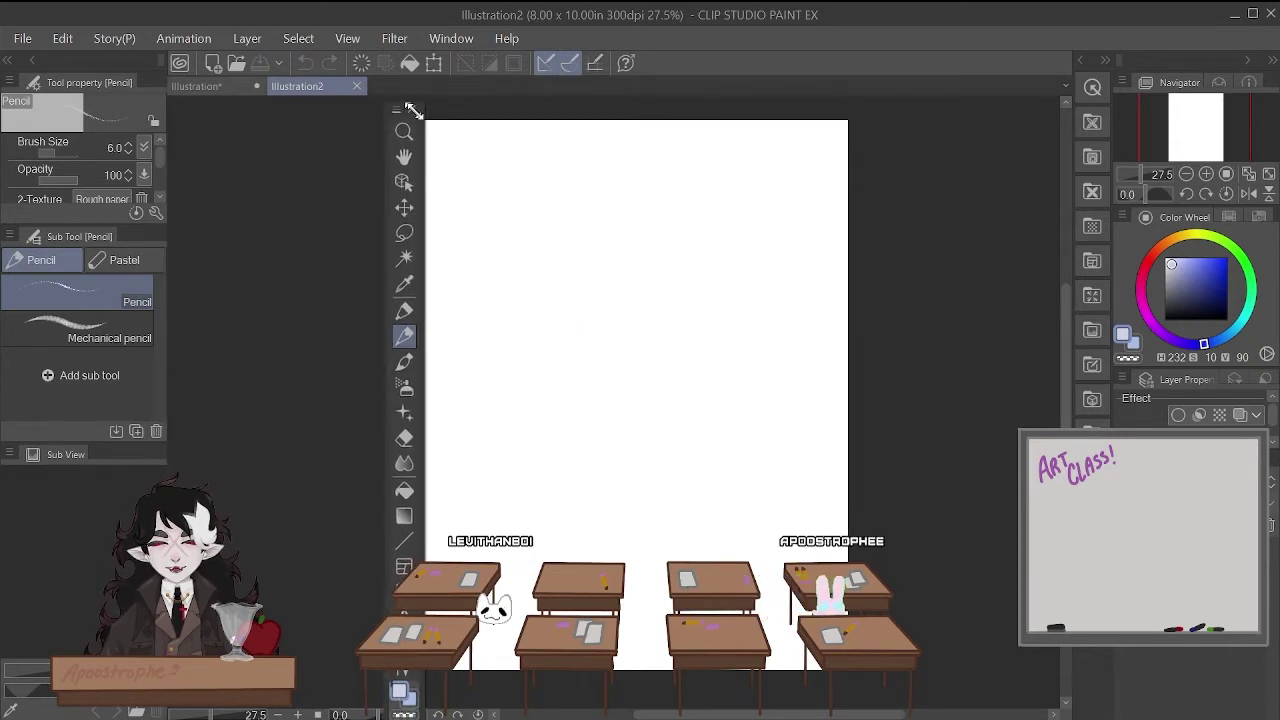
{"action": "left_click_drag", "start_coordinate": [380, 116], "coordinate": [285, 128]}
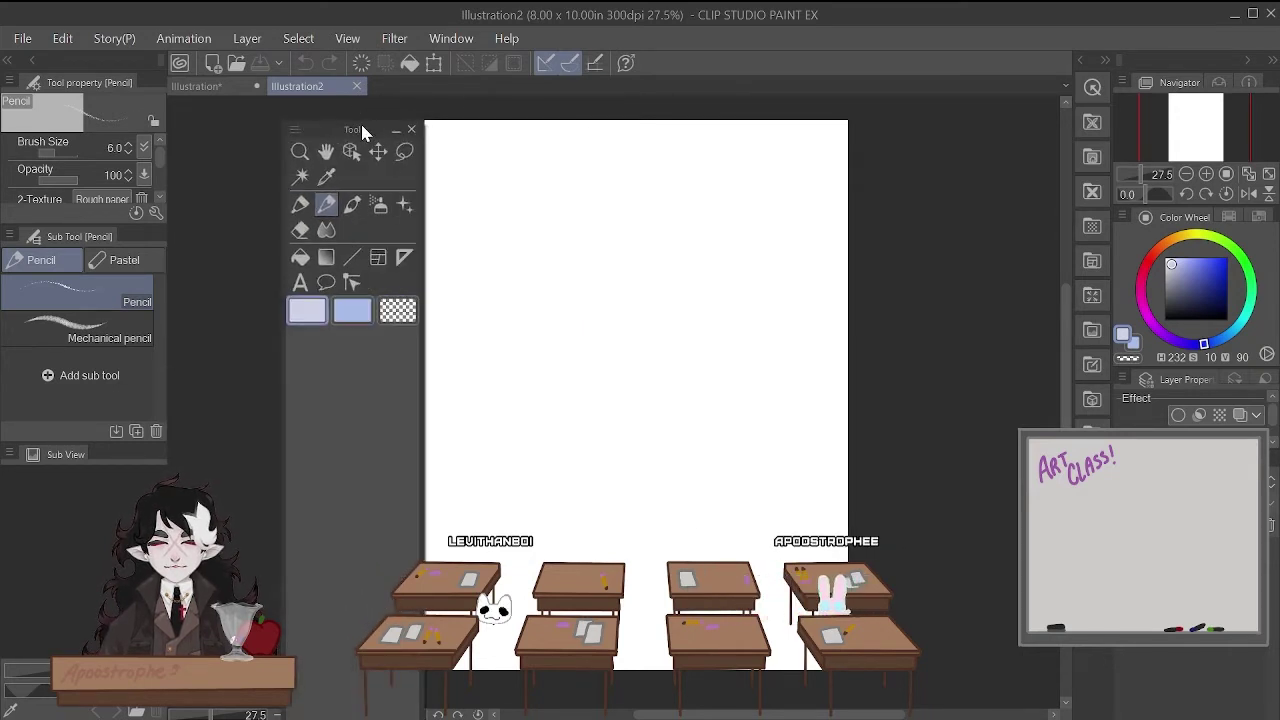
{"action": "left_click_drag", "start_coordinate": [363, 130], "coordinate": [619, 162]}
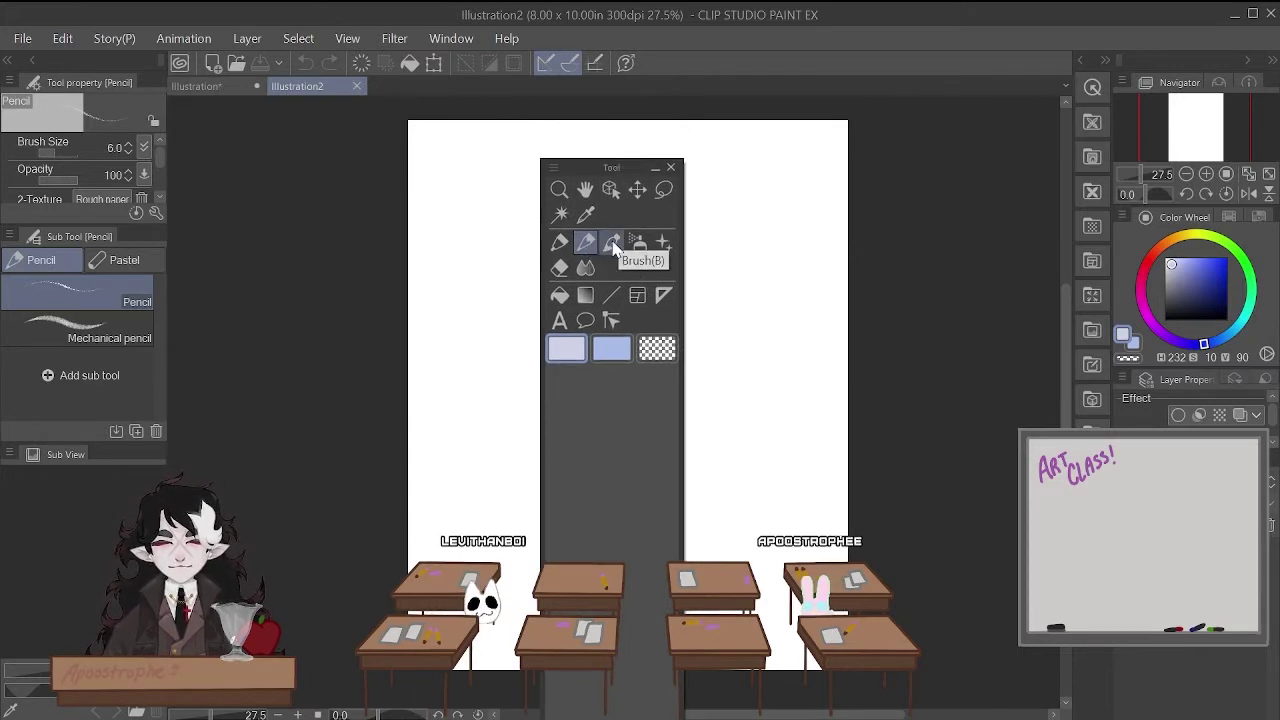
- Look through the sub tools and settings of the Pen, Pencil, Fill, Eraser and Airbrush tools, ending with the Airbrush selected
{"action": "left_click", "coordinate": [559, 243]}
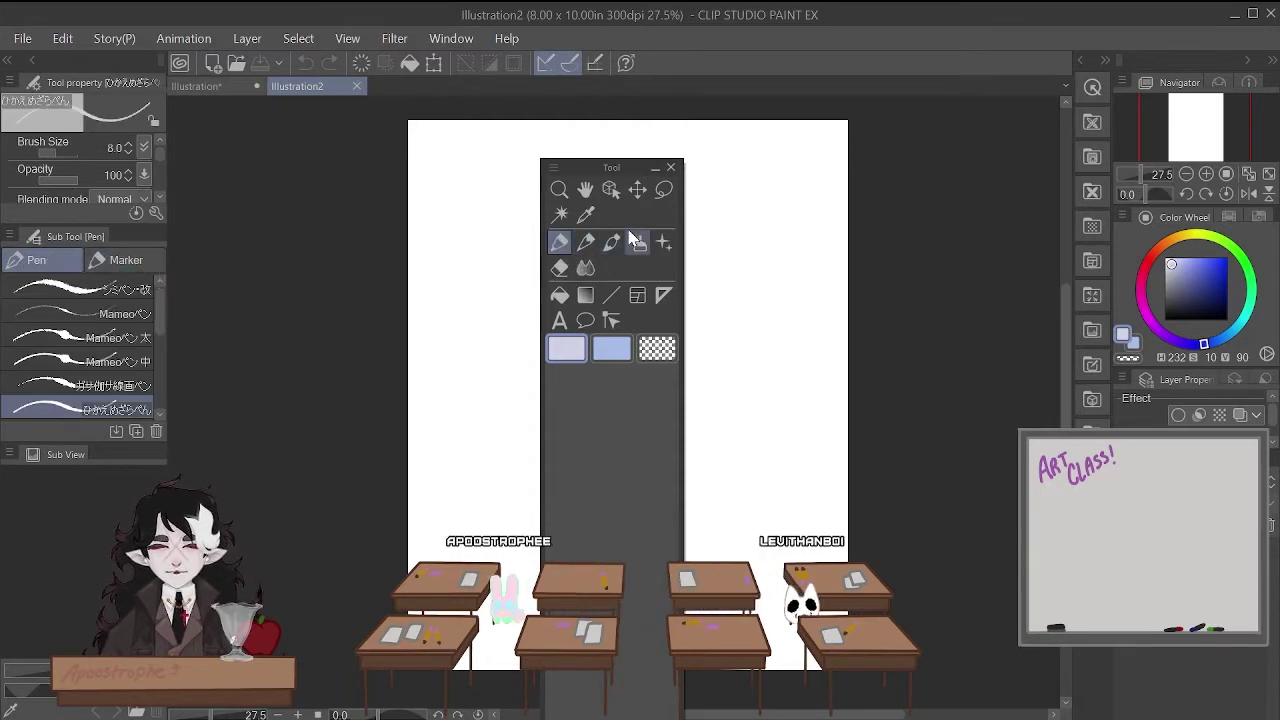
{"action": "left_click", "coordinate": [586, 244]}
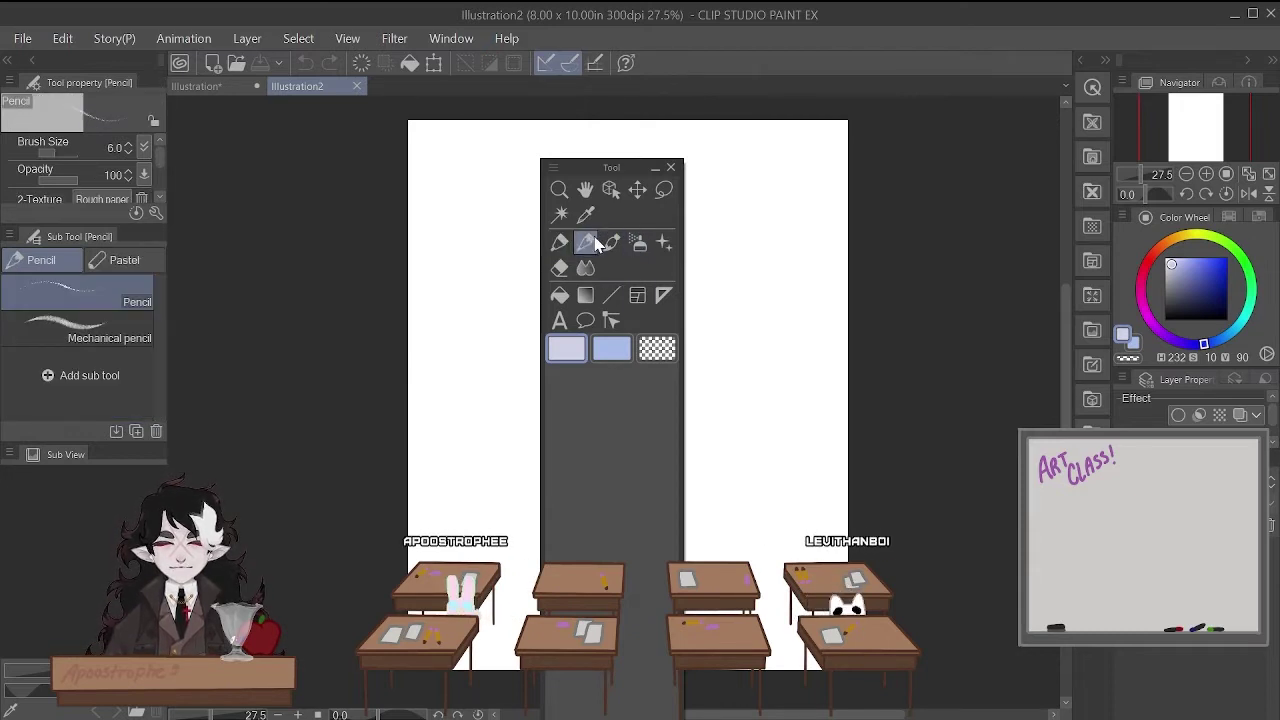
{"action": "left_click", "coordinate": [560, 243]}
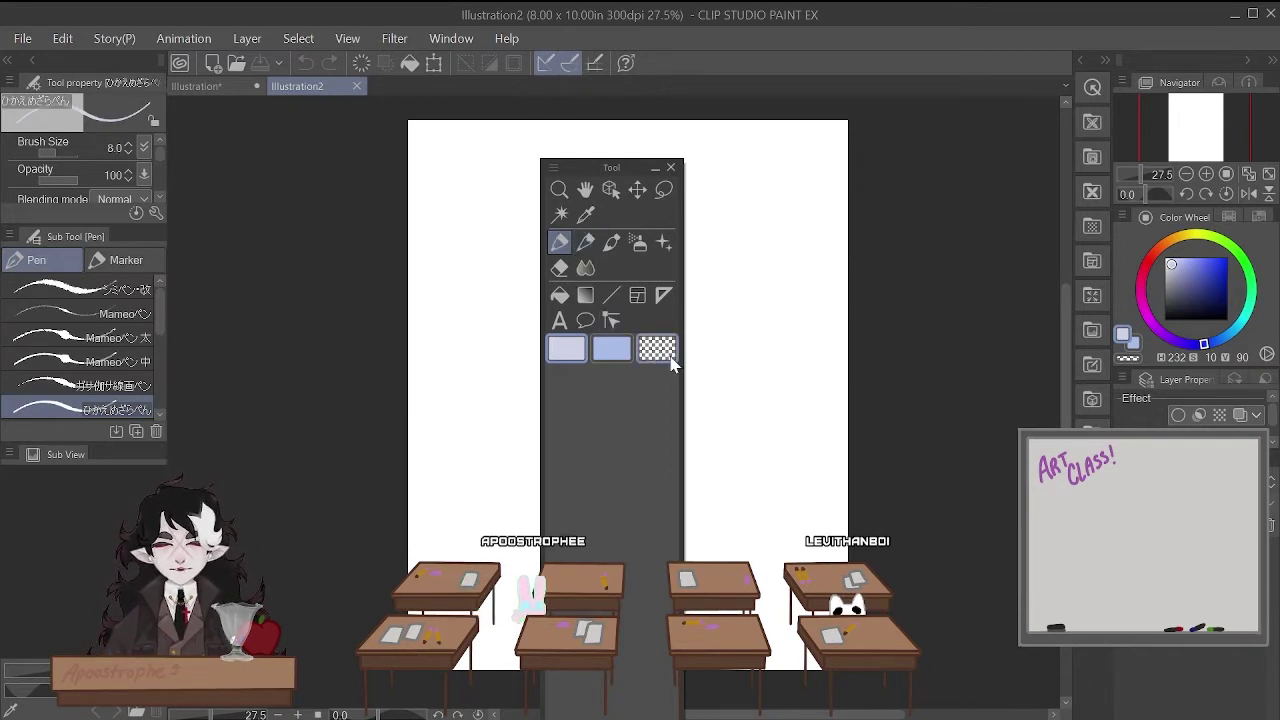
{"action": "left_click", "coordinate": [560, 296]}
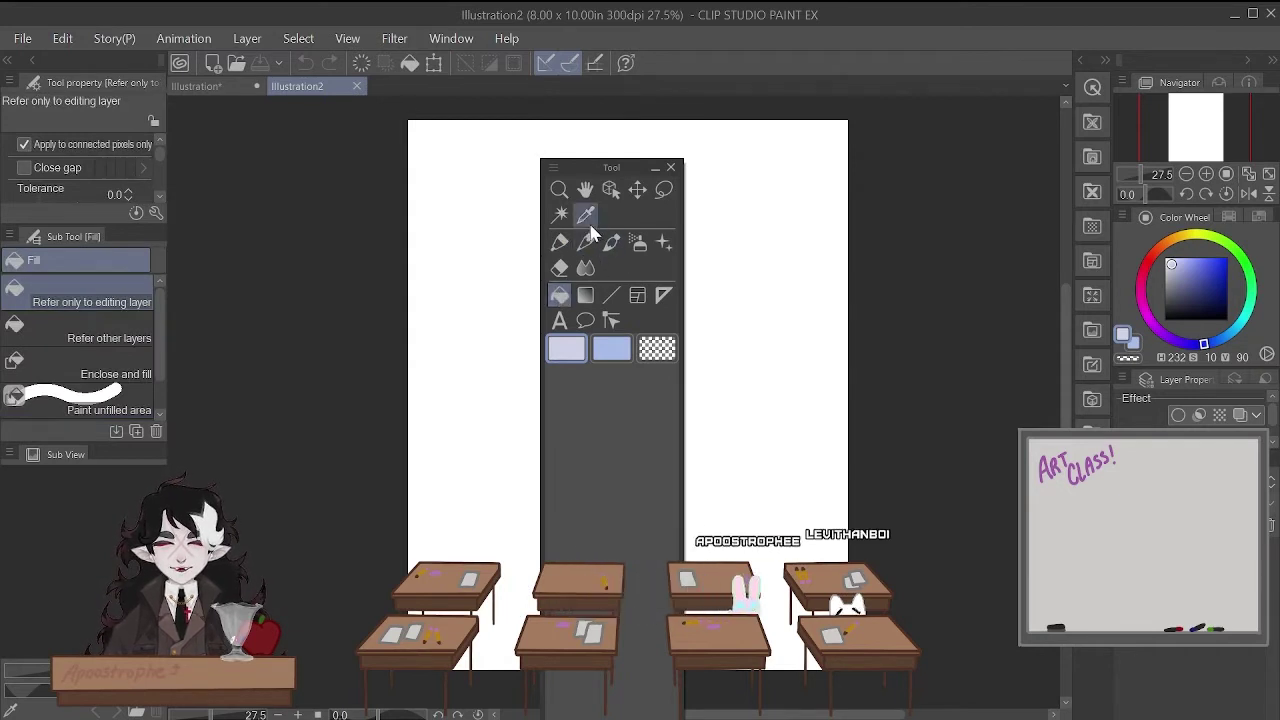
{"action": "left_click", "coordinate": [638, 244]}
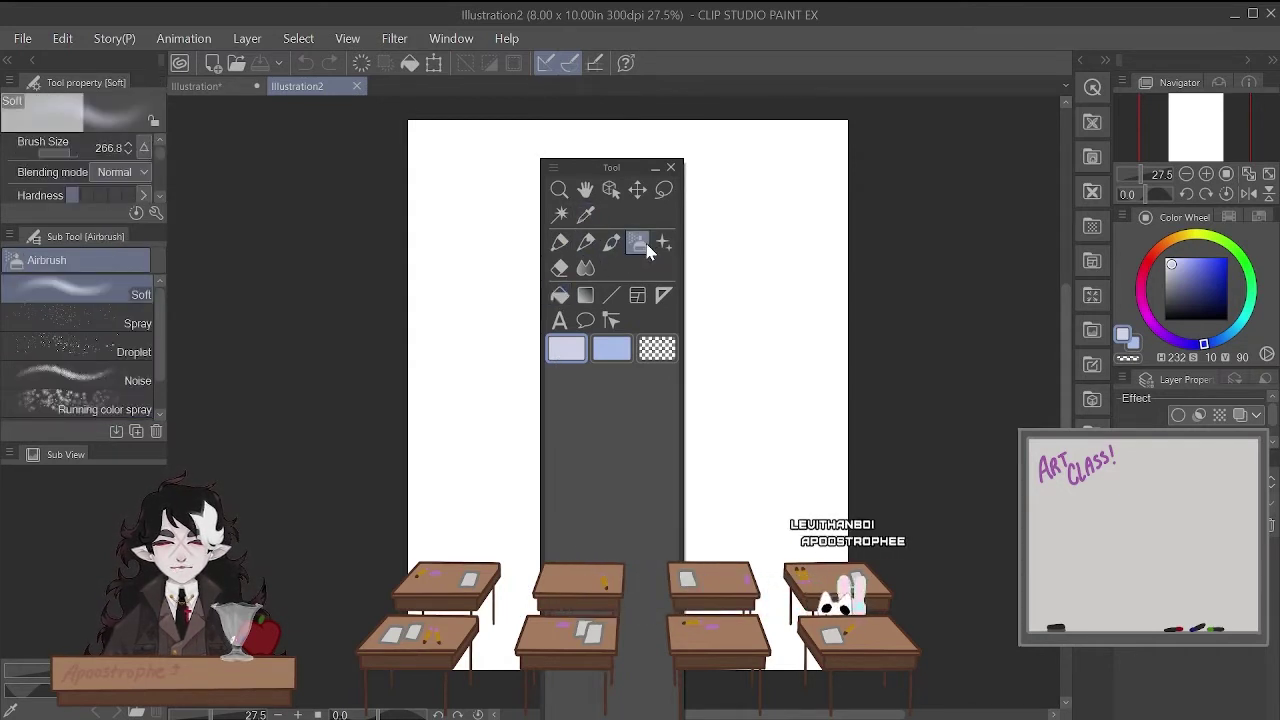
{"action": "left_click", "coordinate": [585, 246]}
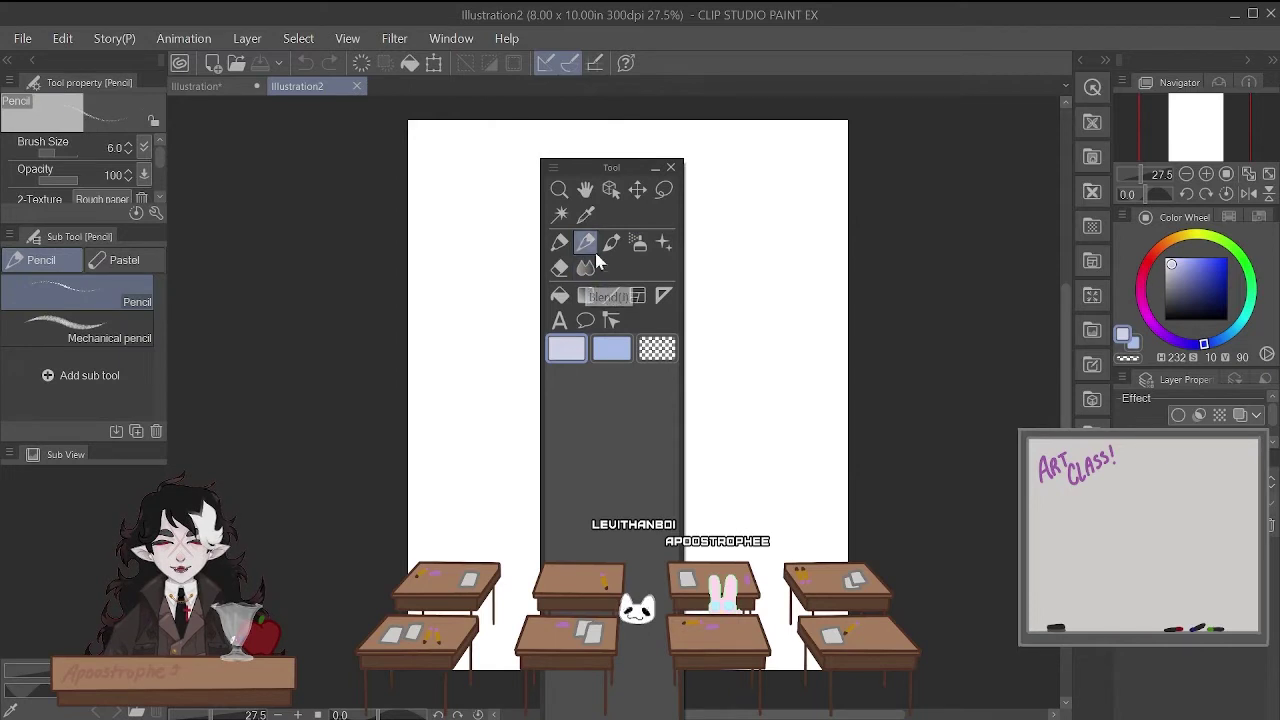
{"action": "left_click", "coordinate": [560, 244]}
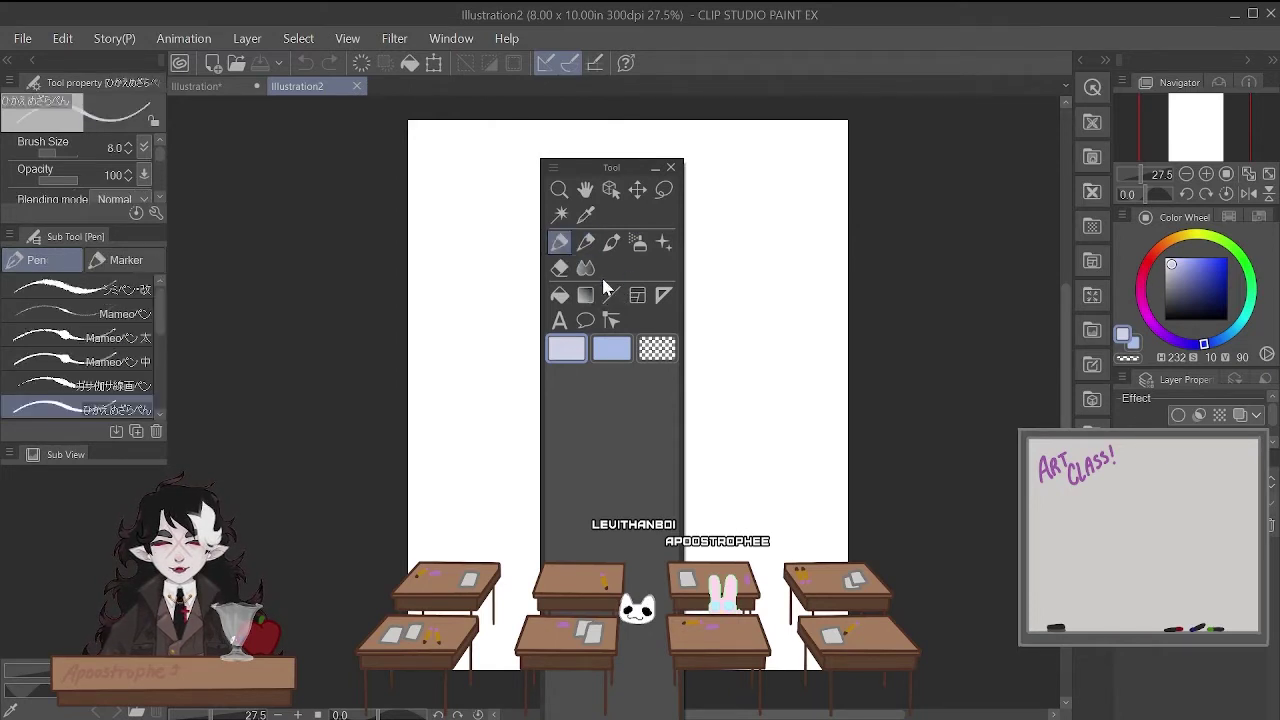
{"action": "left_click", "coordinate": [559, 296]}
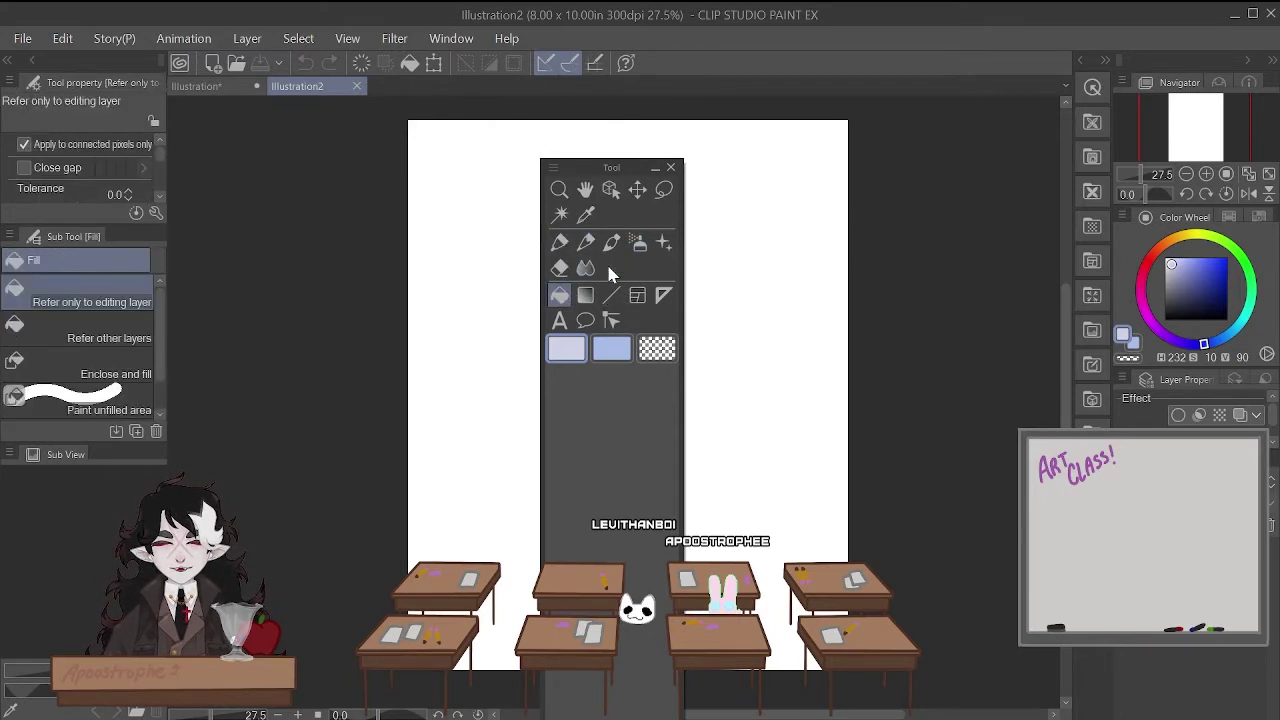
{"action": "left_click", "coordinate": [558, 270]}
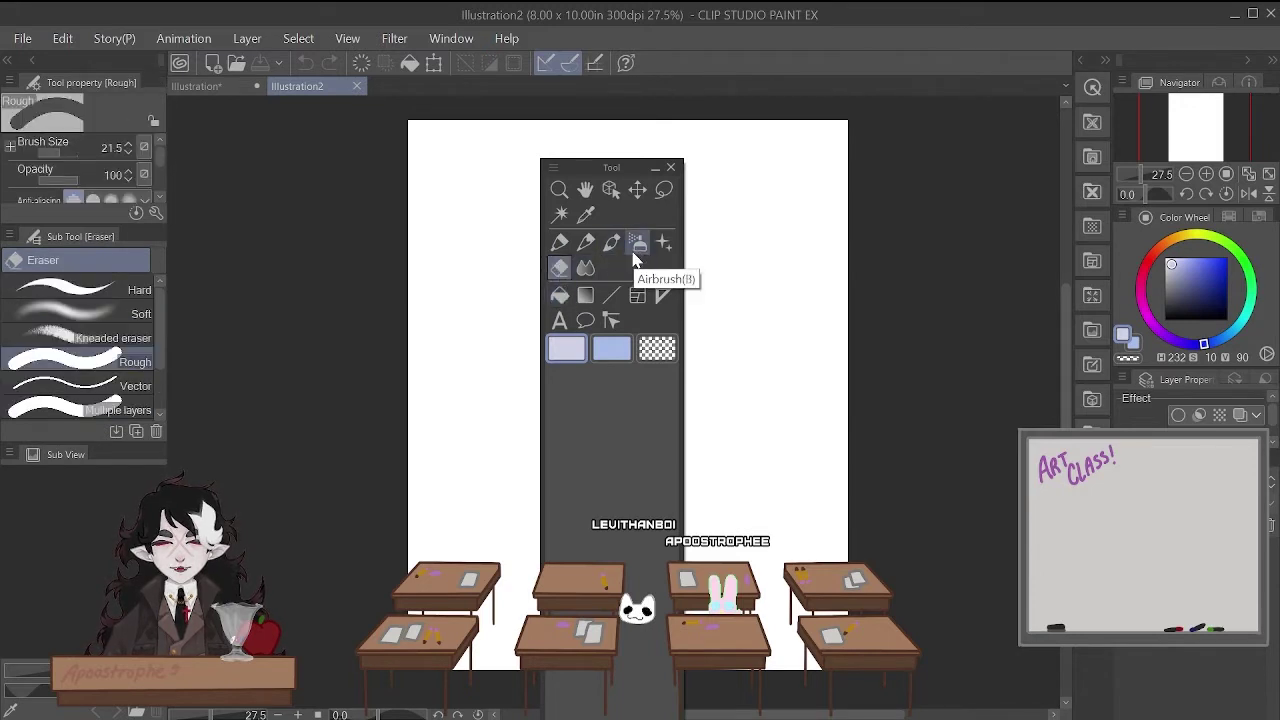
{"action": "left_click", "coordinate": [634, 252]}
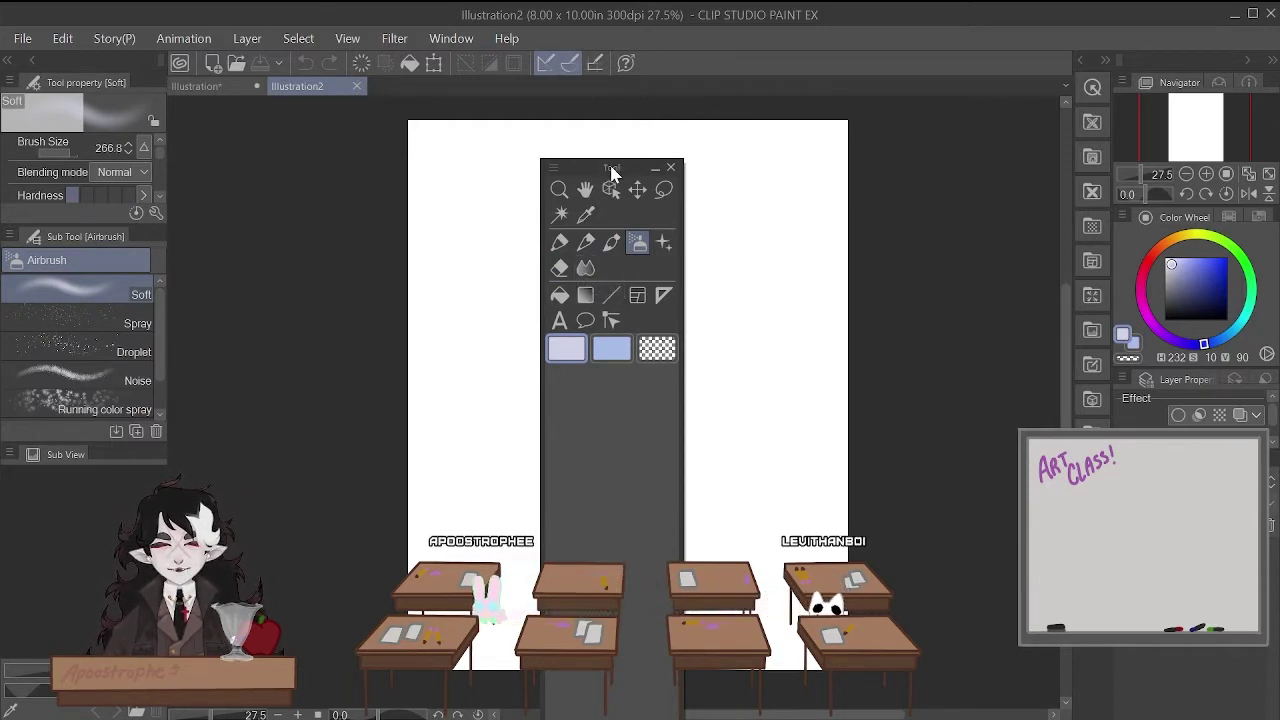
- Dock the Tool palette back beside the sub tool palettes and narrow it to a single column
{"action": "left_click_drag", "start_coordinate": [612, 172], "coordinate": [180, 234]}
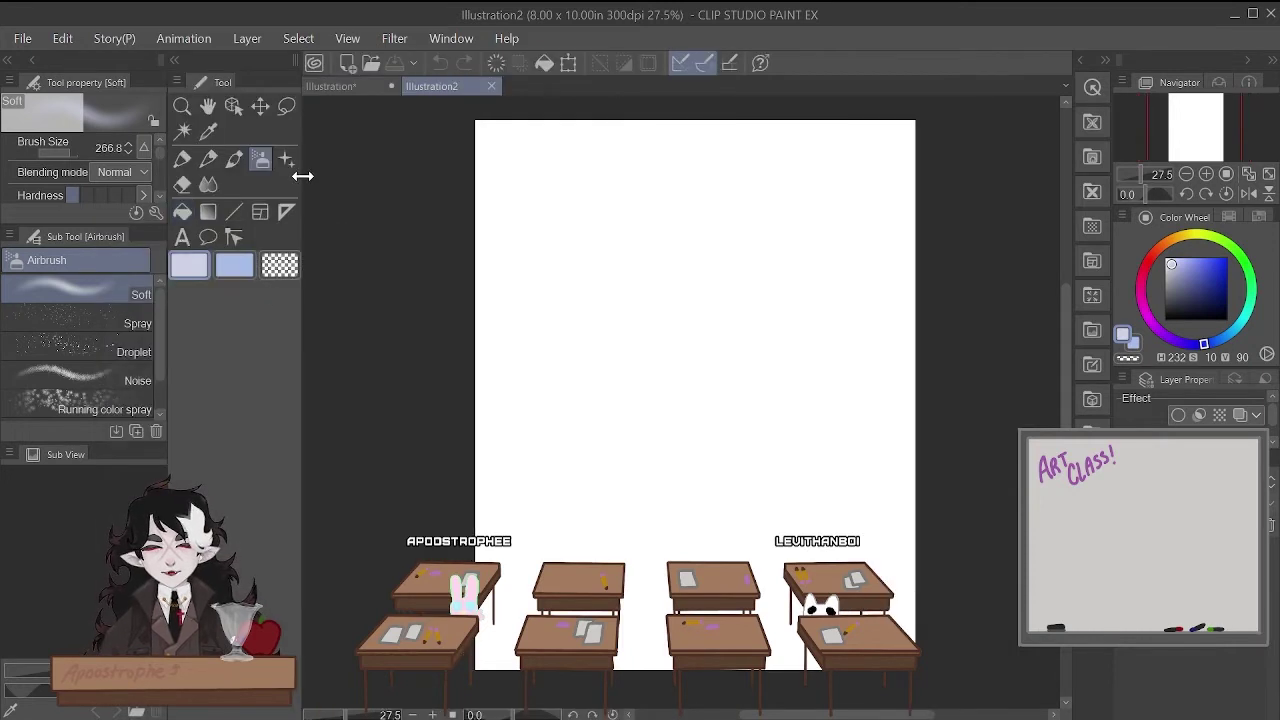
{"action": "left_click_drag", "start_coordinate": [302, 176], "coordinate": [193, 220]}
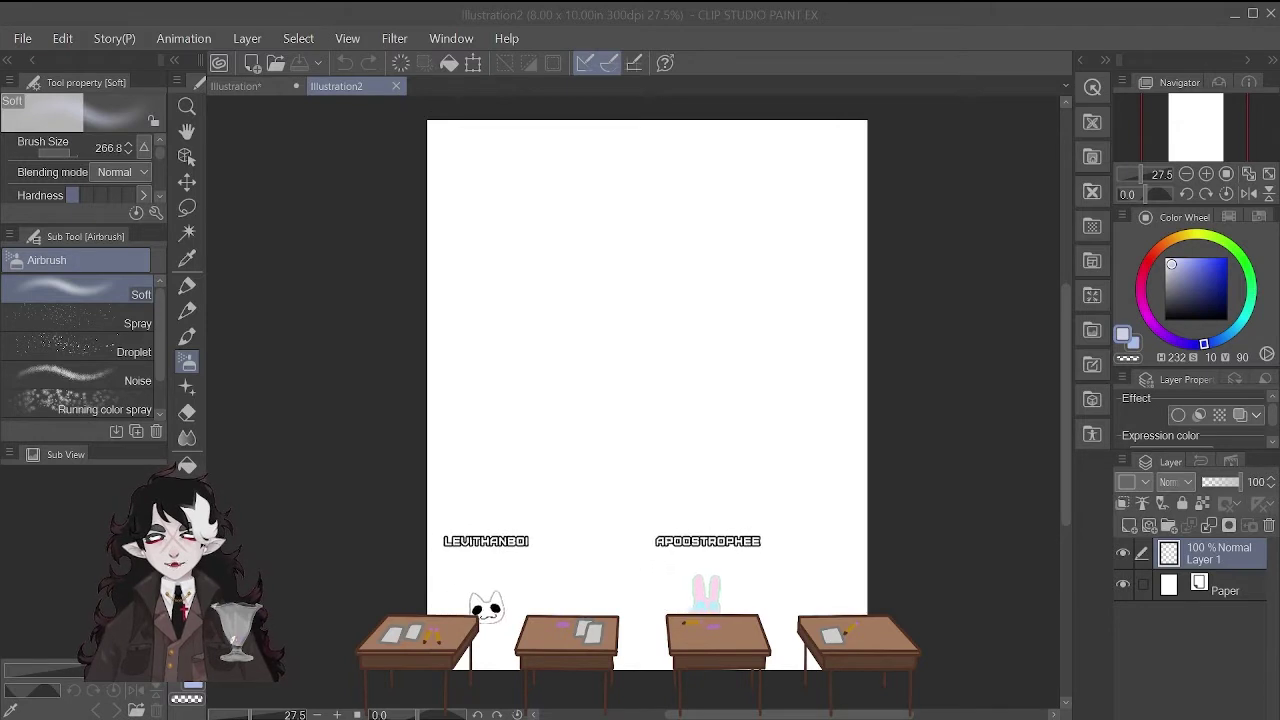
{"action": "scroll", "coordinate": [514, 391], "scroll_direction": "down", "scroll_amount": 1}
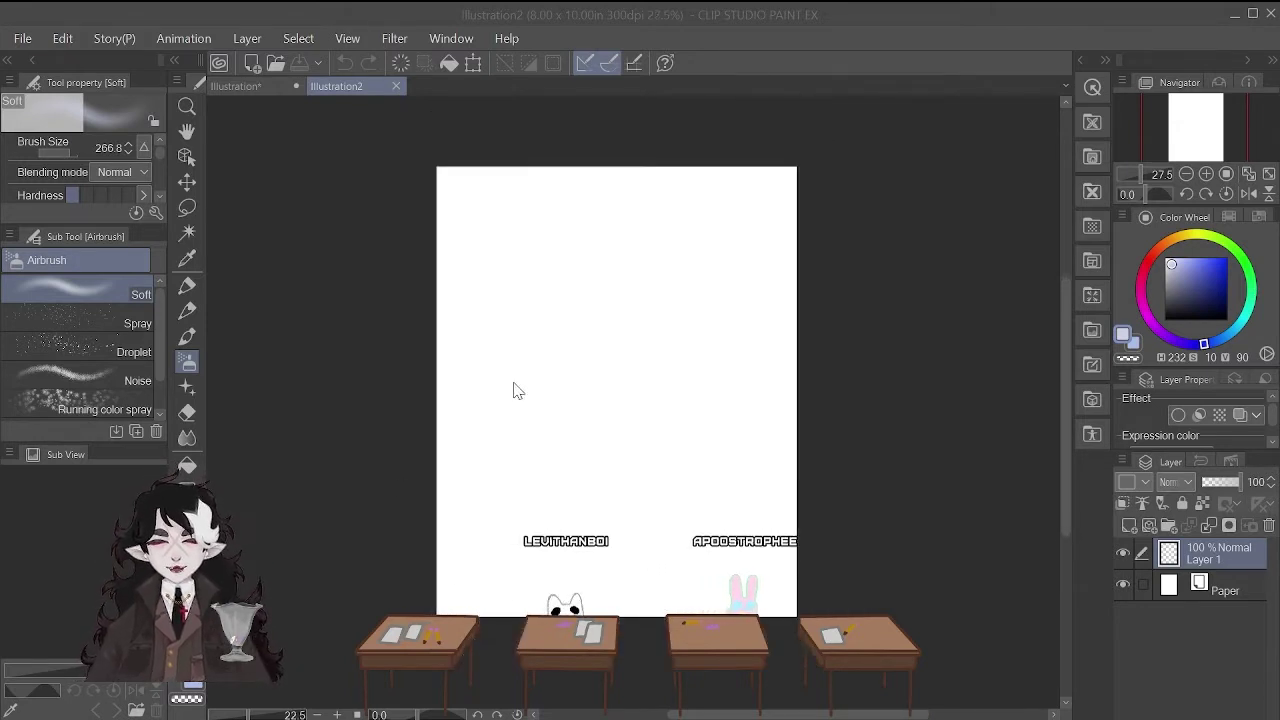
{"action": "scroll", "coordinate": [543, 523], "scroll_direction": "up", "scroll_amount": 1}
{"action": "scroll", "coordinate": [552, 490], "scroll_direction": "down", "scroll_amount": 1}
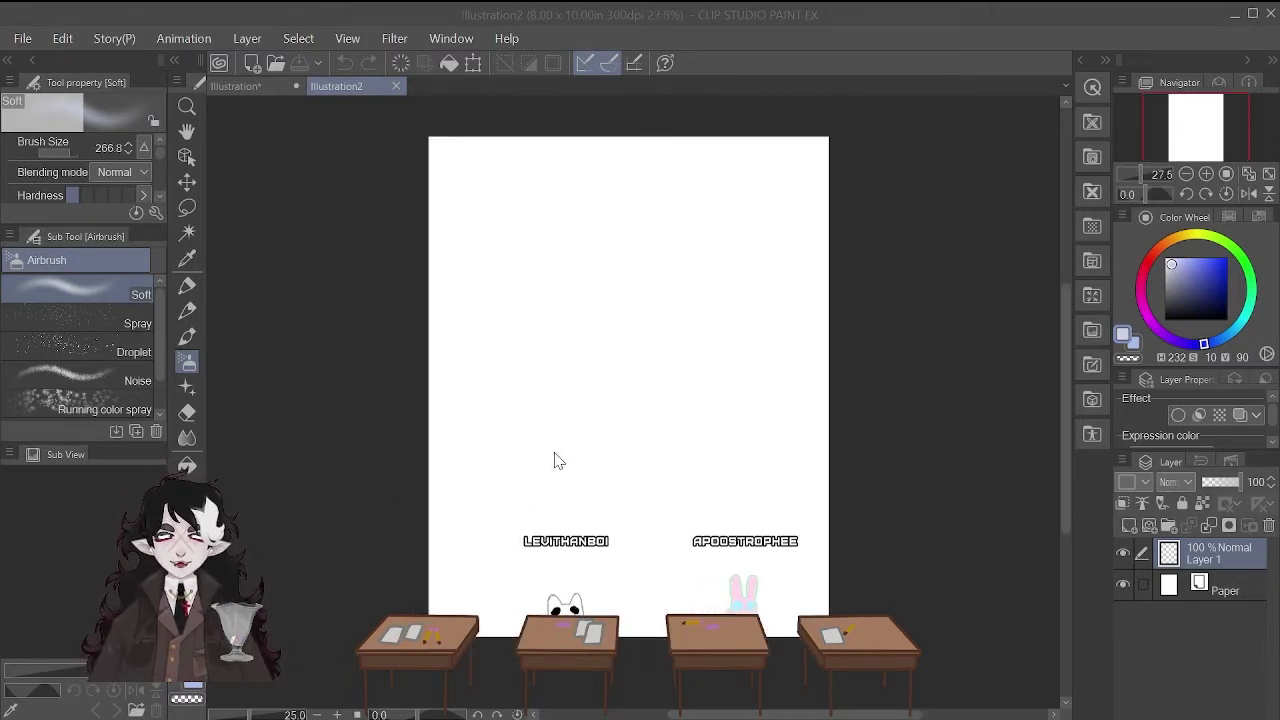
{"action": "scroll", "coordinate": [548, 445], "scroll_direction": "up", "scroll_amount": 1}
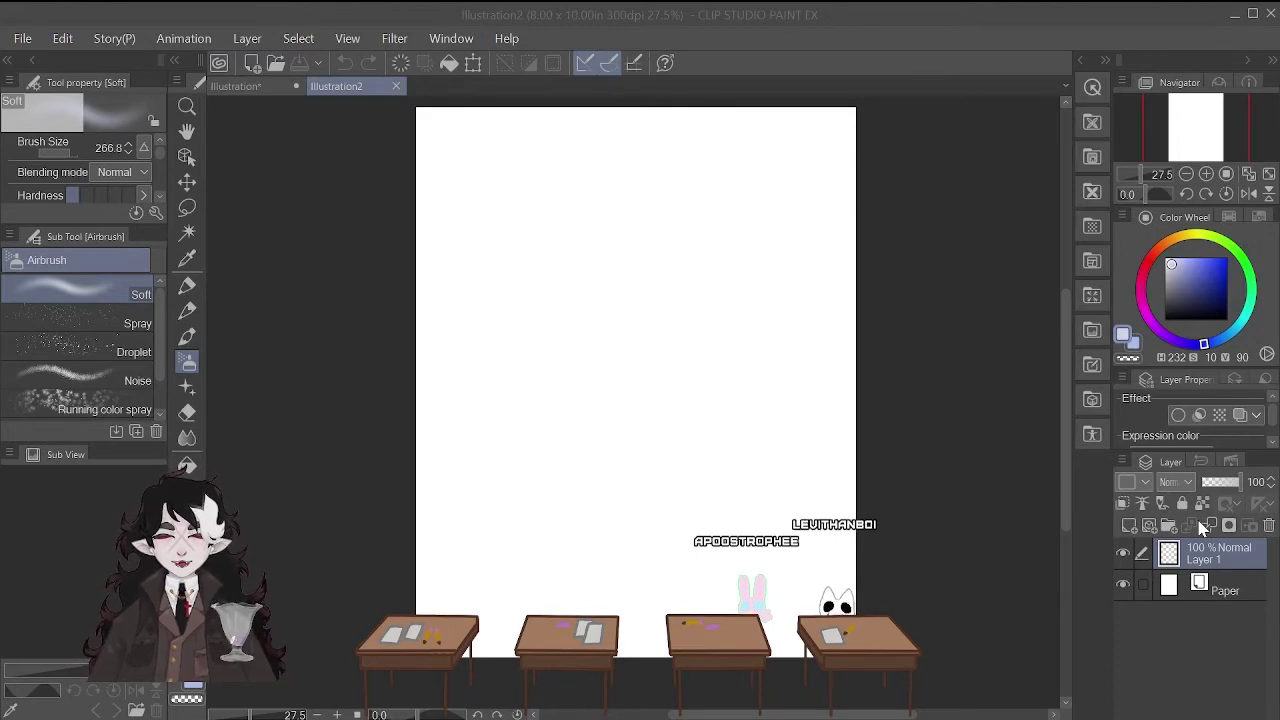
- Hide the Paper layer to show the transparent canvas and make it visible again
{"action": "left_click", "coordinate": [1221, 577]}
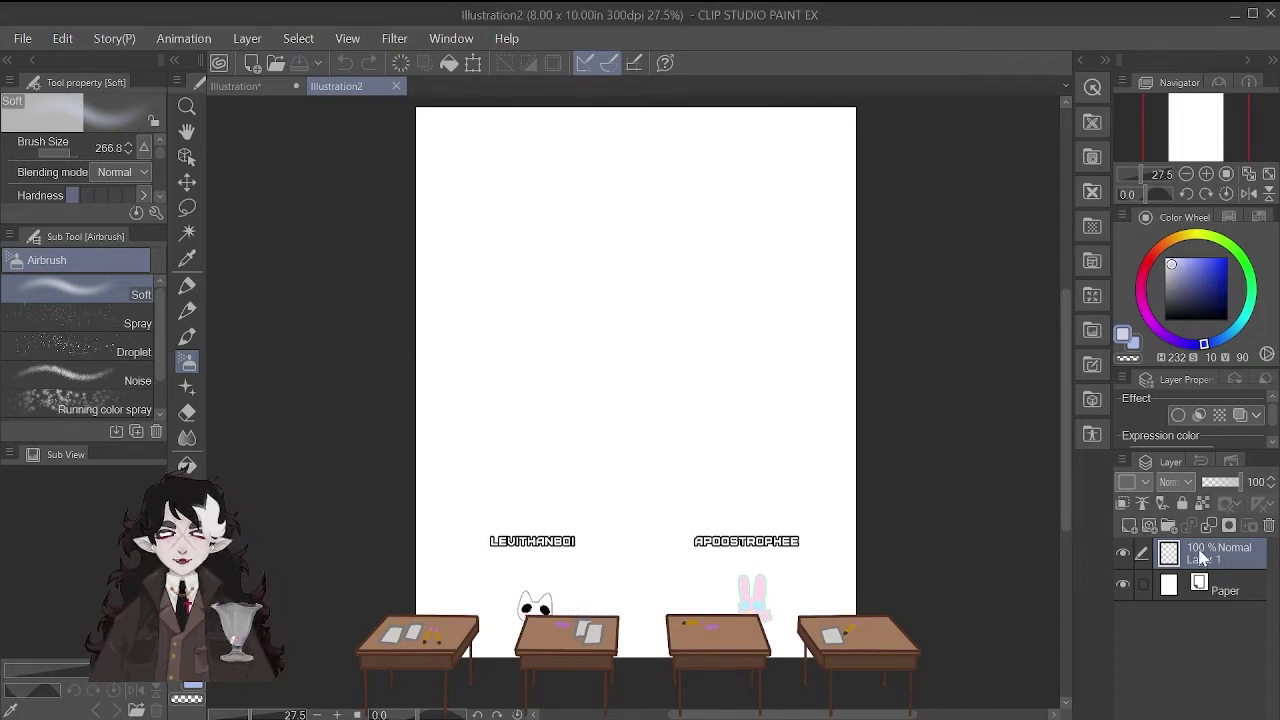
{"action": "left_click", "coordinate": [1121, 583]}
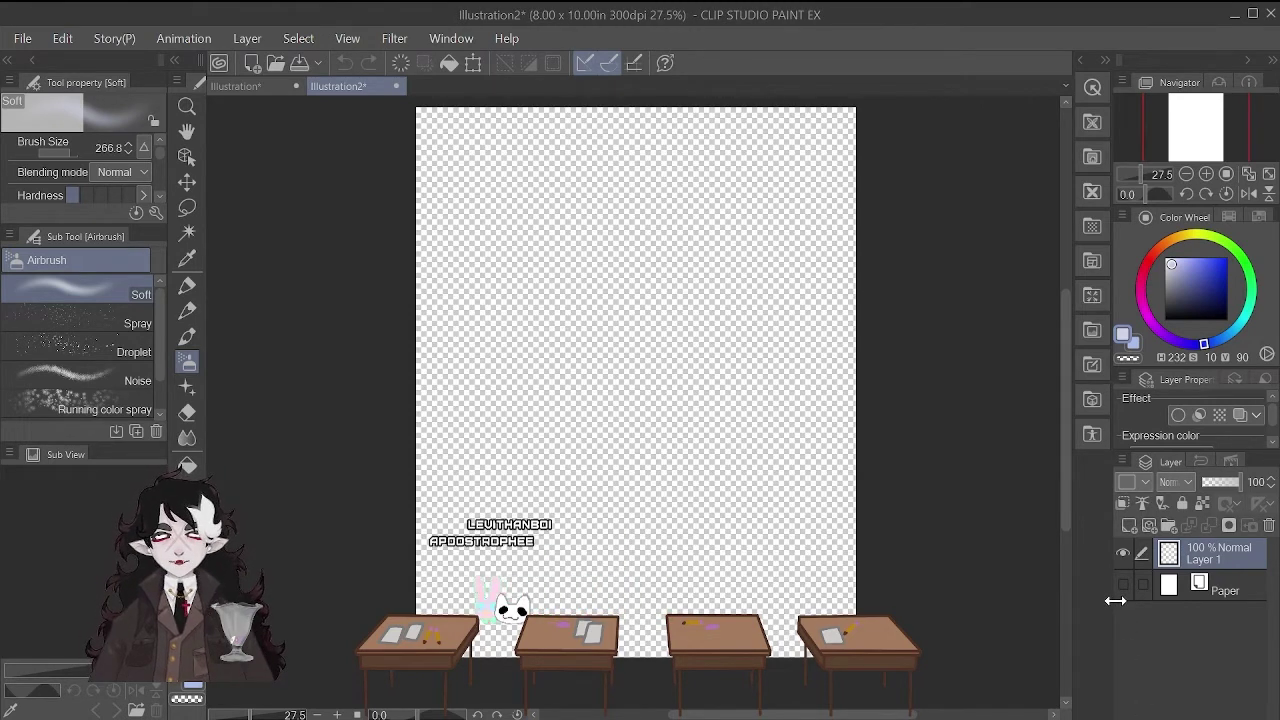
{"action": "left_click", "coordinate": [1121, 583]}
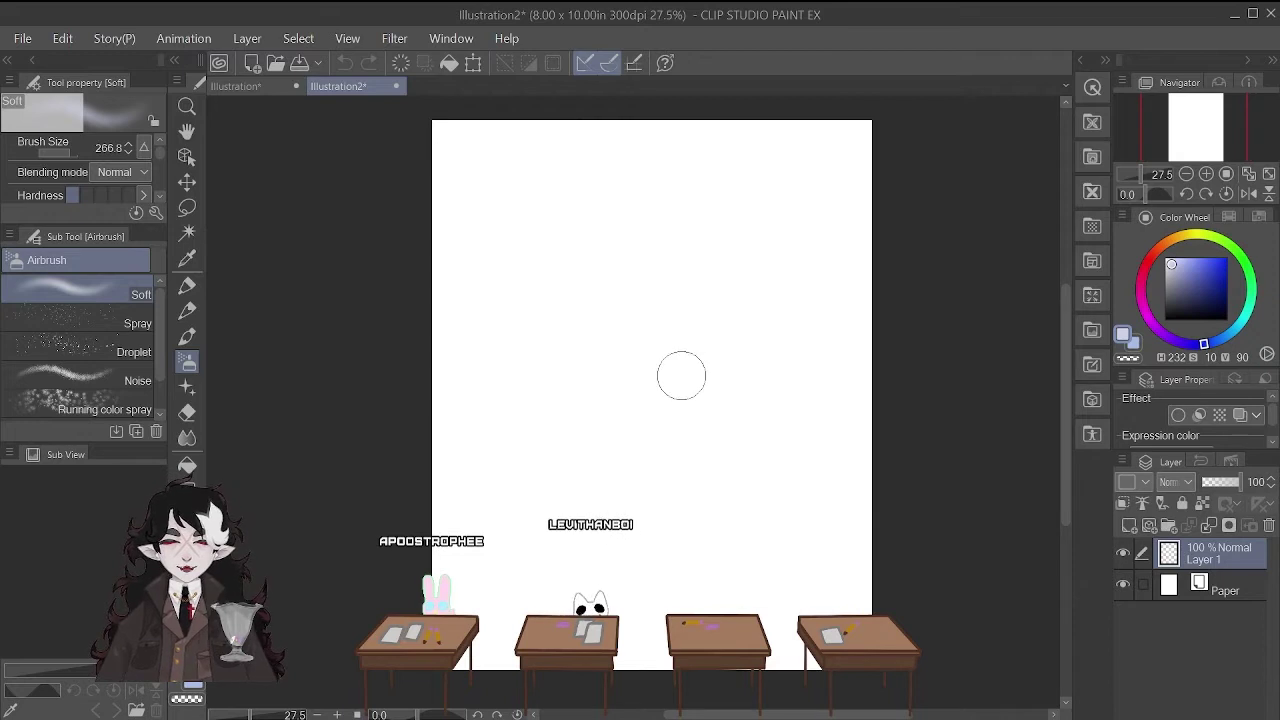
- Select the Pencil and set the drawing color to pink with hue 316, saturation 55 and value 96
{"action": "left_click", "coordinate": [189, 310]}
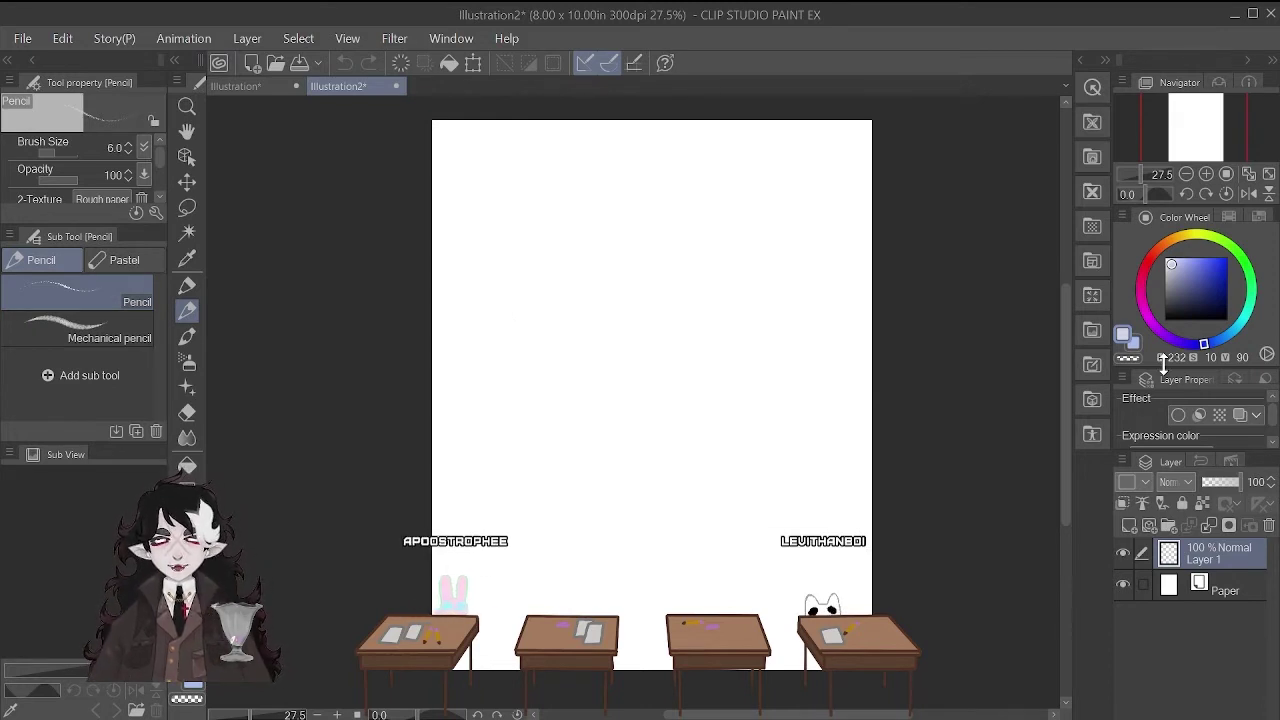
{"action": "left_click", "coordinate": [1146, 309]}
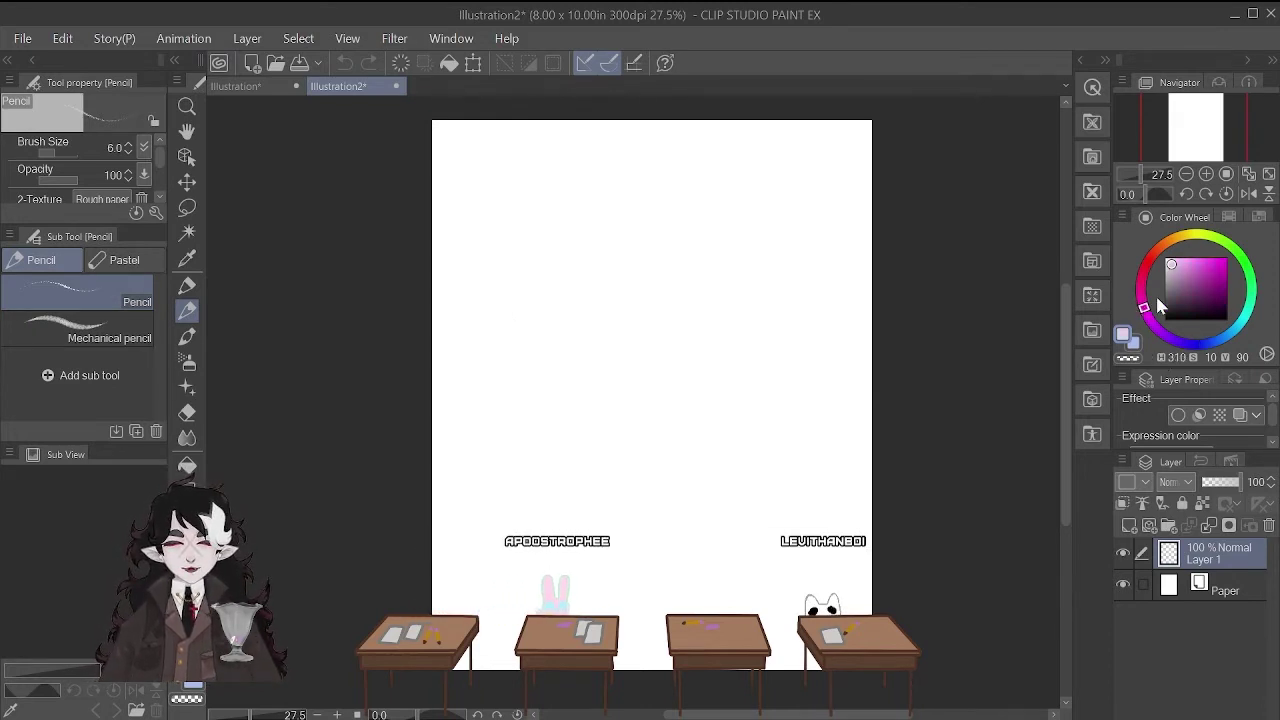
{"action": "left_click", "coordinate": [1195, 259]}
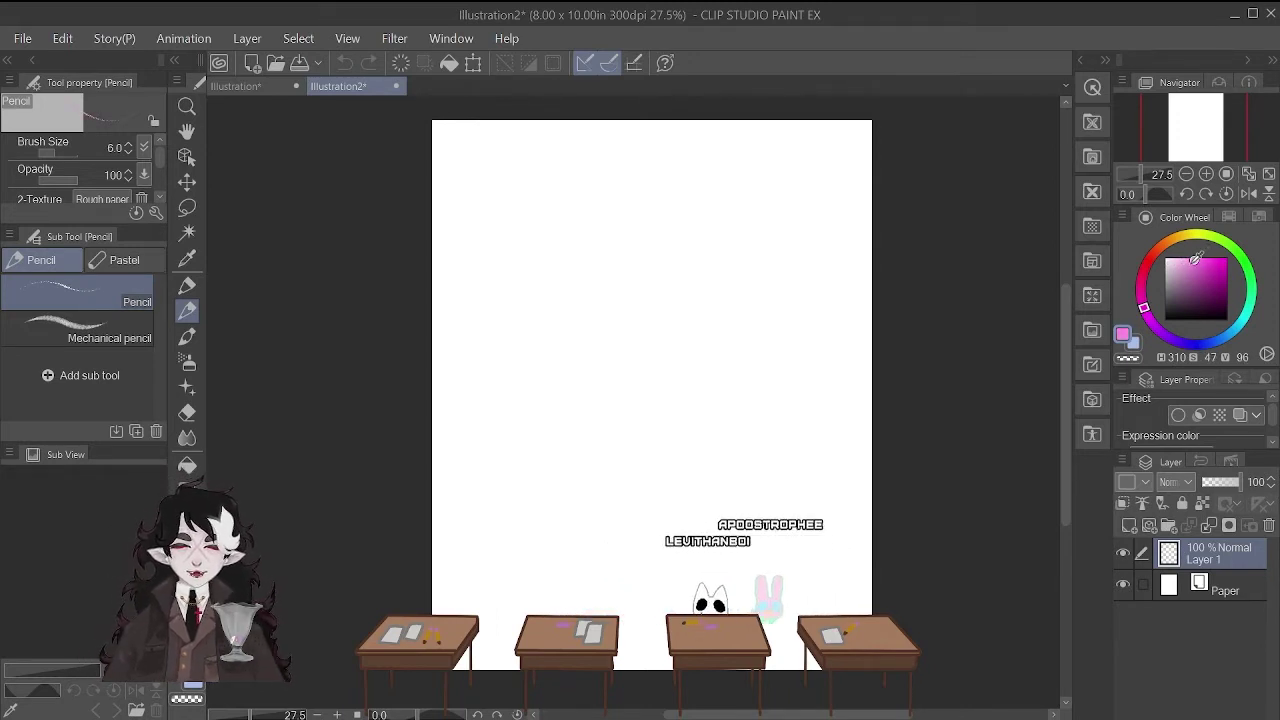
{"action": "left_click", "coordinate": [1146, 310]}
{"action": "left_click_drag", "start_coordinate": [1144, 308], "coordinate": [1145, 302]}
{"action": "left_click_drag", "start_coordinate": [1191, 263], "coordinate": [1199, 260]}
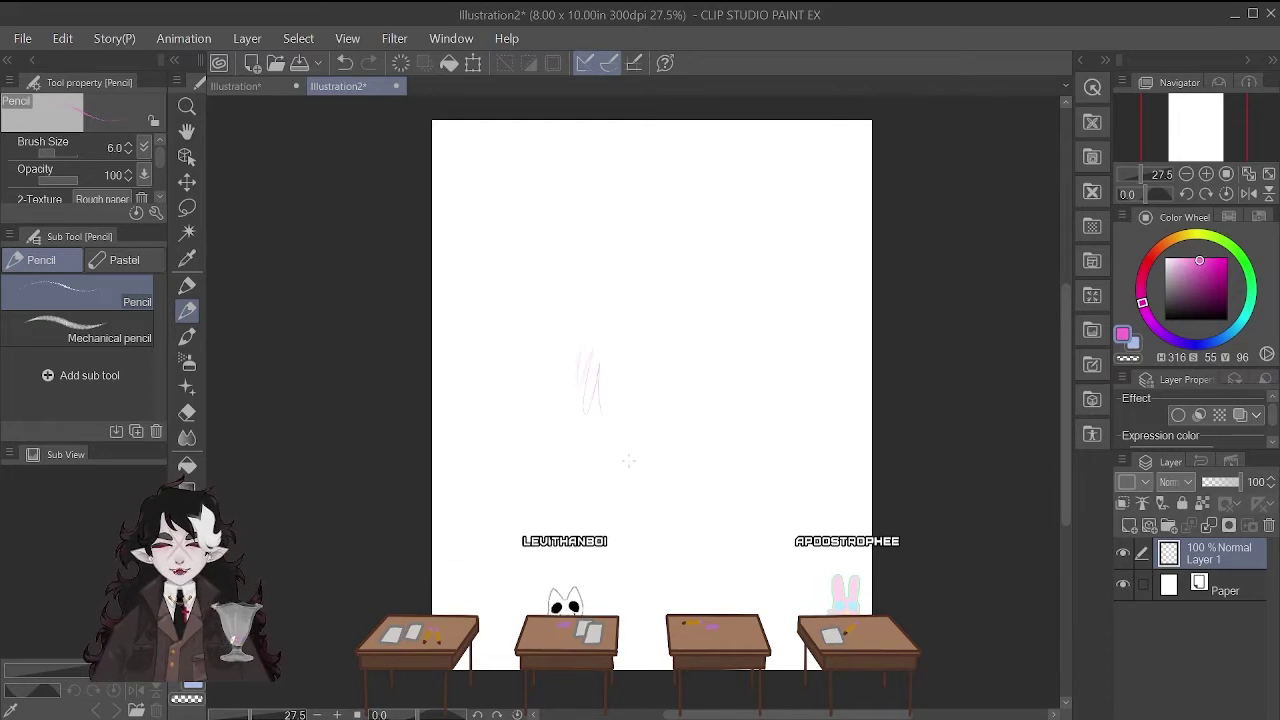
- Undo the faint test scribble and set the Pencil's brush size to 25
{"action": "key", "text": "ctrl+z"}
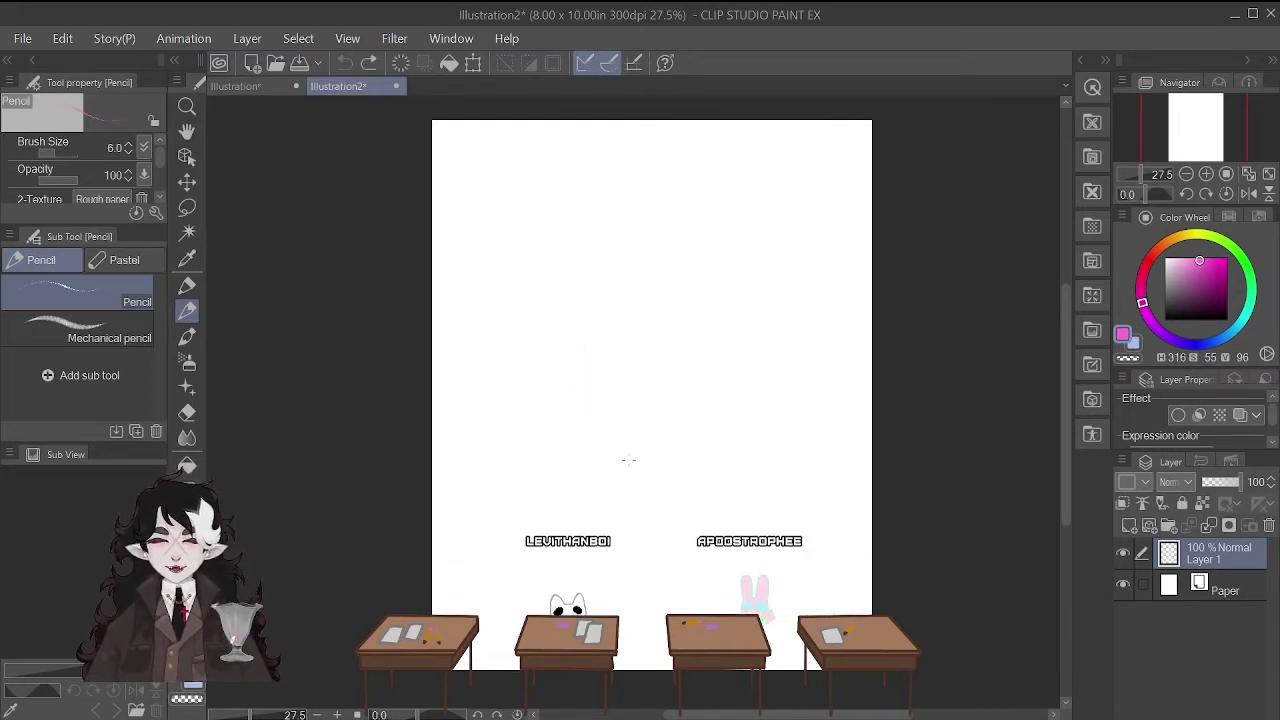
{"action": "left_click_drag", "start_coordinate": [70, 161], "coordinate": [60, 153]}
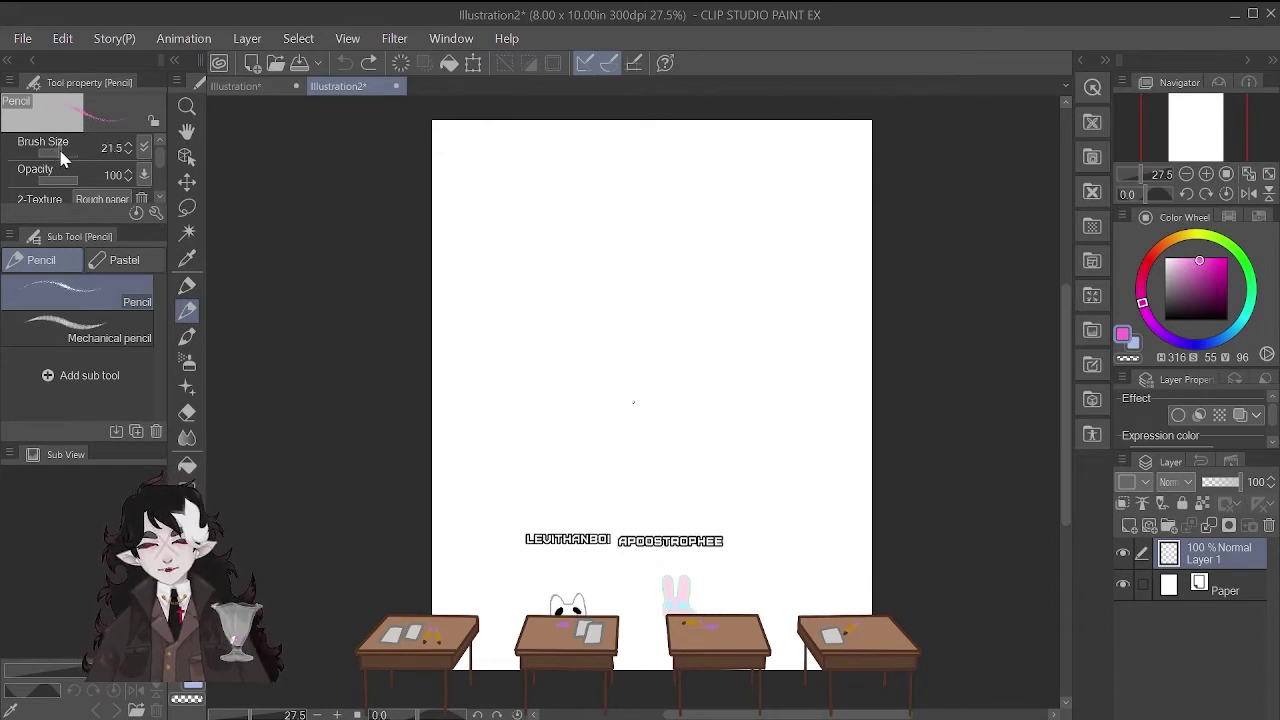
{"action": "left_click", "coordinate": [128, 143]}
{"action": "left_click", "coordinate": [128, 145]}
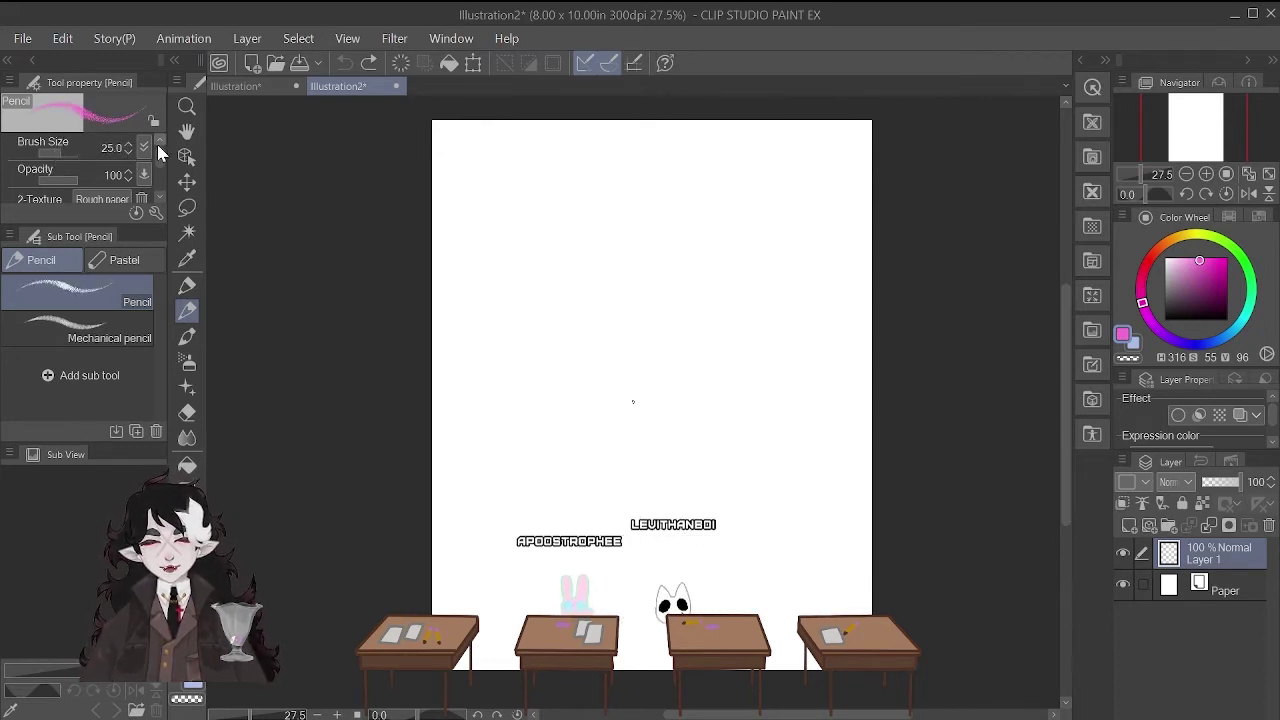
- Scribble looping pink test strokes across the canvas at full opacity, removing them after each try
{"action": "mouse_move", "coordinate": [560, 262]}
{"action": "left_mouse_down"}
{"action": "mouse_move", "coordinate": [549, 268]}
{"action": "mouse_move", "coordinate": [620, 285]}
{"action": "mouse_move", "coordinate": [676, 553]}
{"action": "left_mouse_up"}
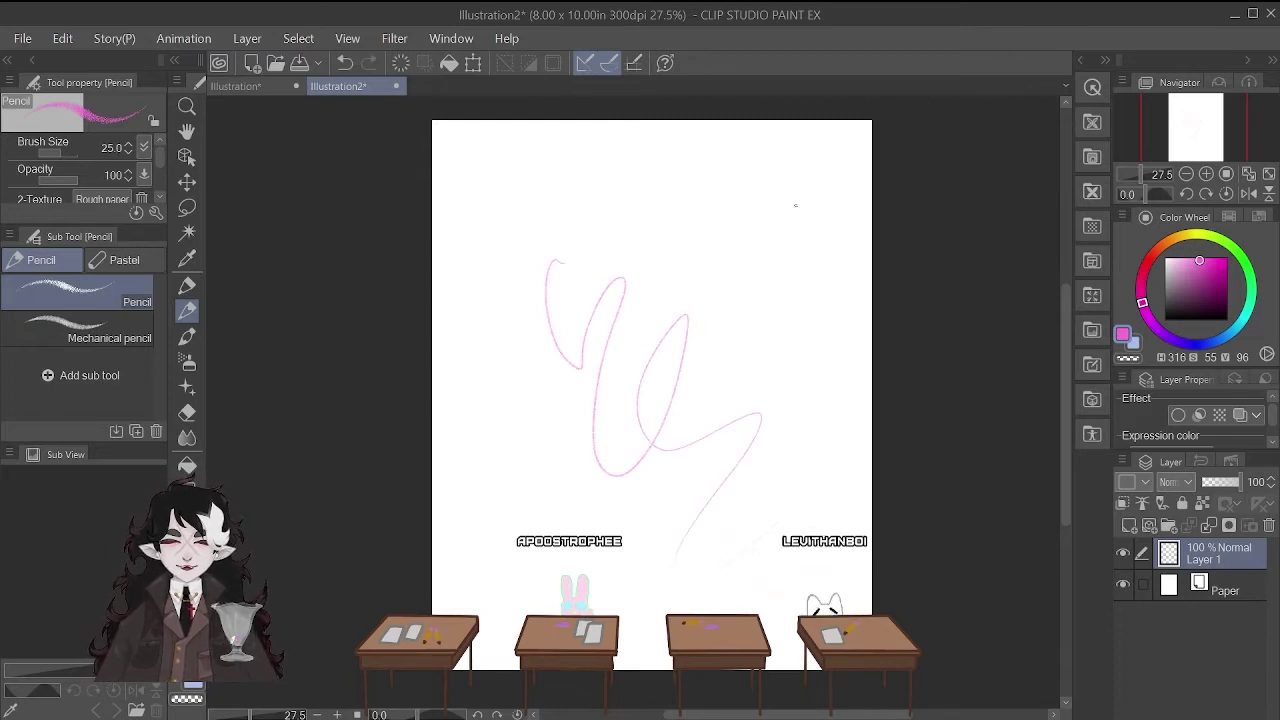
{"action": "key", "text": "ctrl+z"}
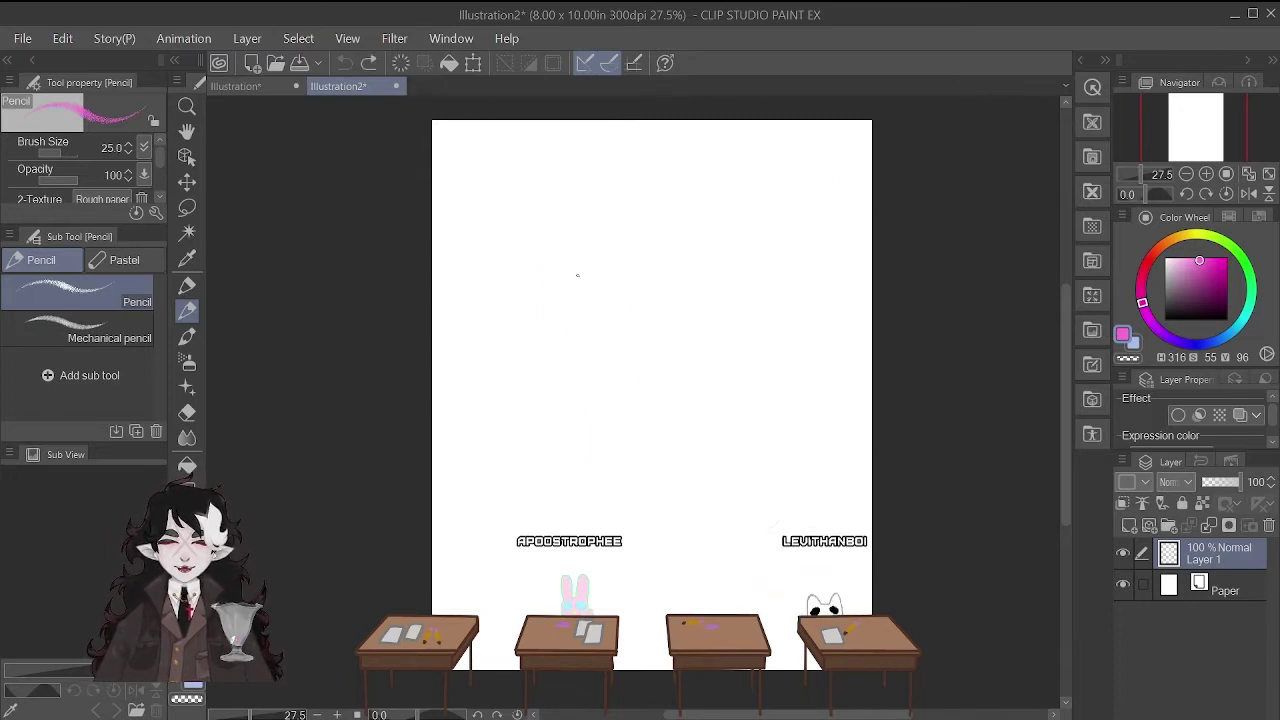
{"action": "mouse_move", "coordinate": [725, 310]}
{"action": "left_mouse_down"}
{"action": "mouse_move", "coordinate": [629, 406]}
{"action": "mouse_move", "coordinate": [765, 385]}
{"action": "mouse_move", "coordinate": [681, 565]}
{"action": "mouse_move", "coordinate": [609, 451]}
{"action": "mouse_move", "coordinate": [503, 429]}
{"action": "mouse_move", "coordinate": [497, 380]}
{"action": "left_mouse_up"}
{"action": "key", "text": "ctrl+z"}
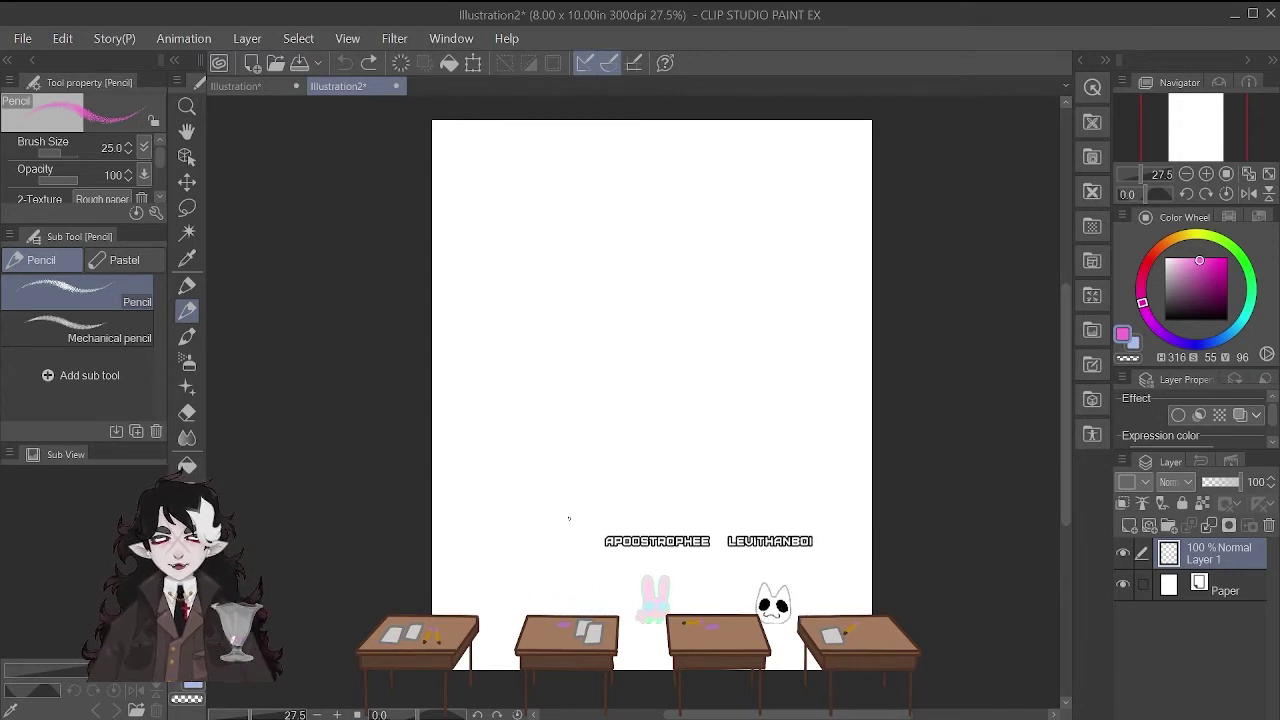
{"action": "mouse_move", "coordinate": [530, 283]}
{"action": "left_mouse_down"}
{"action": "mouse_move", "coordinate": [554, 271]}
{"action": "mouse_move", "coordinate": [543, 491]}
{"action": "mouse_move", "coordinate": [665, 614]}
{"action": "mouse_move", "coordinate": [748, 232]}
{"action": "mouse_move", "coordinate": [545, 330]}
{"action": "mouse_move", "coordinate": [540, 292]}
{"action": "left_mouse_up"}
{"action": "key", "text": "Delete"}
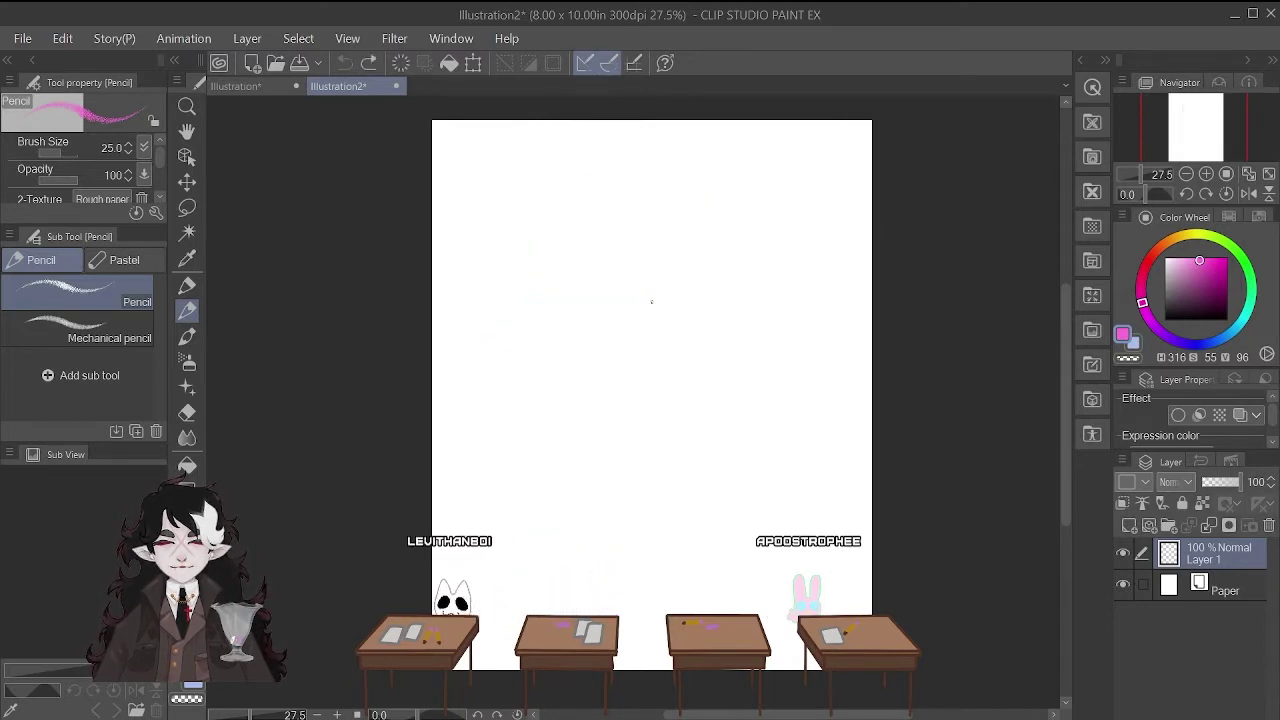
{"action": "mouse_move", "coordinate": [612, 258]}
{"action": "left_mouse_down"}
{"action": "mouse_move", "coordinate": [612, 326]}
{"action": "mouse_move", "coordinate": [575, 262]}
{"action": "mouse_move", "coordinate": [724, 222]}
{"action": "mouse_move", "coordinate": [662, 379]}
{"action": "mouse_move", "coordinate": [565, 252]}
{"action": "mouse_move", "coordinate": [643, 153]}
{"action": "left_mouse_up"}
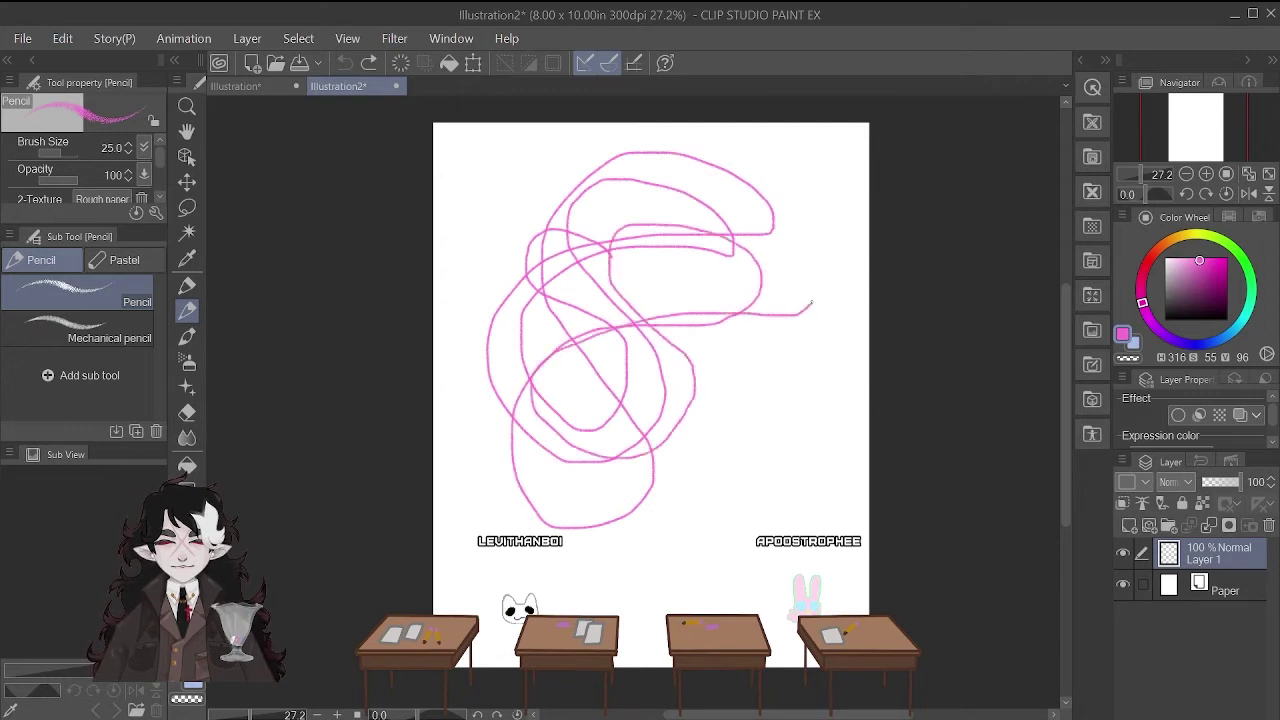
{"action": "left_click_drag", "start_coordinate": [811, 302], "coordinate": [640, 440]}
{"action": "key", "text": "Delete"}
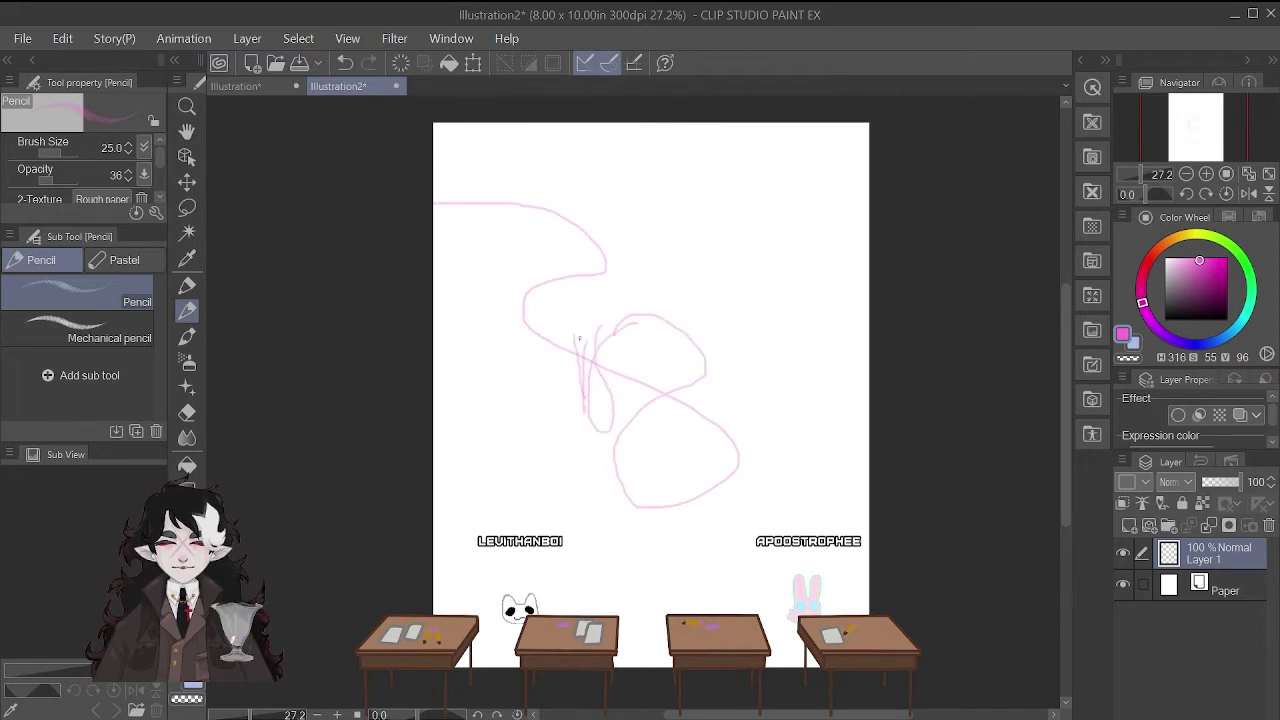
- Layer overlapping Pencil strokes at 36 opacity, undo them all and restore the opacity to 100
{"action": "scroll", "coordinate": [573, 345], "scroll_direction": "up", "scroll_amount": 4}
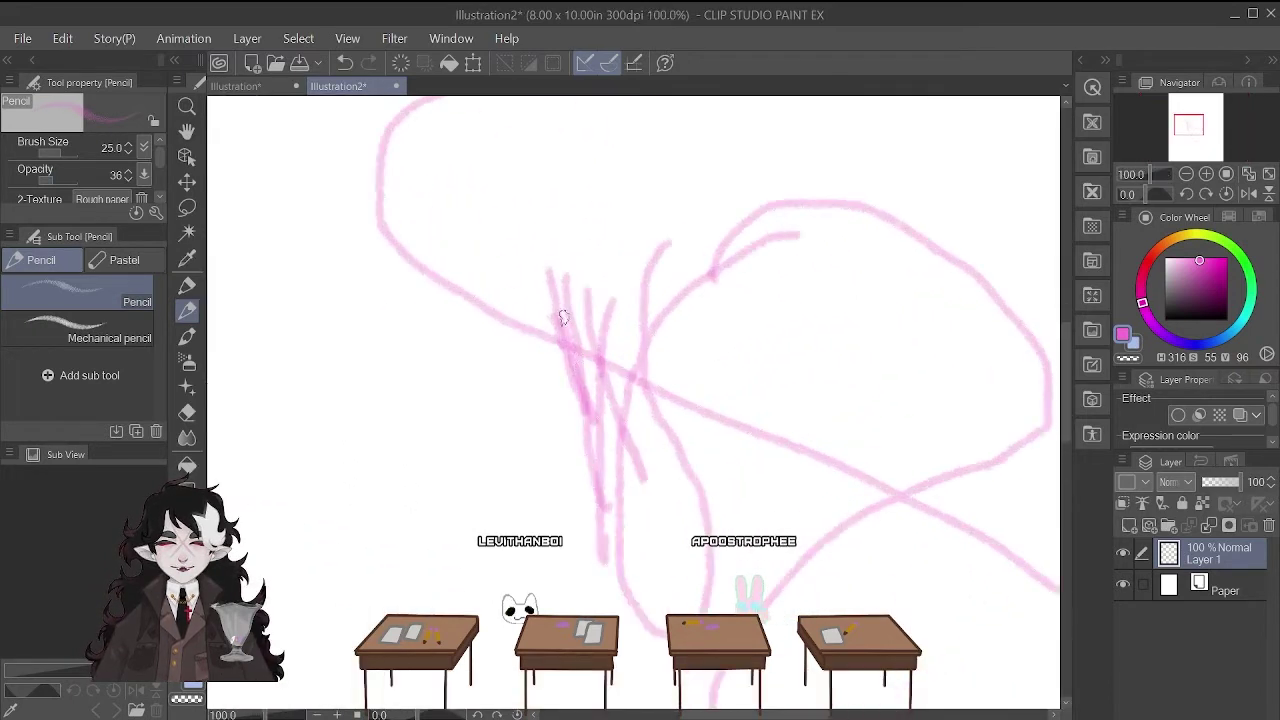
{"action": "left_click_drag", "start_coordinate": [580, 315], "coordinate": [595, 455]}
{"action": "scroll", "coordinate": [632, 393], "scroll_direction": "down", "scroll_amount": 2}
{"action": "scroll", "coordinate": [632, 393], "scroll_direction": "down", "scroll_amount": 2}
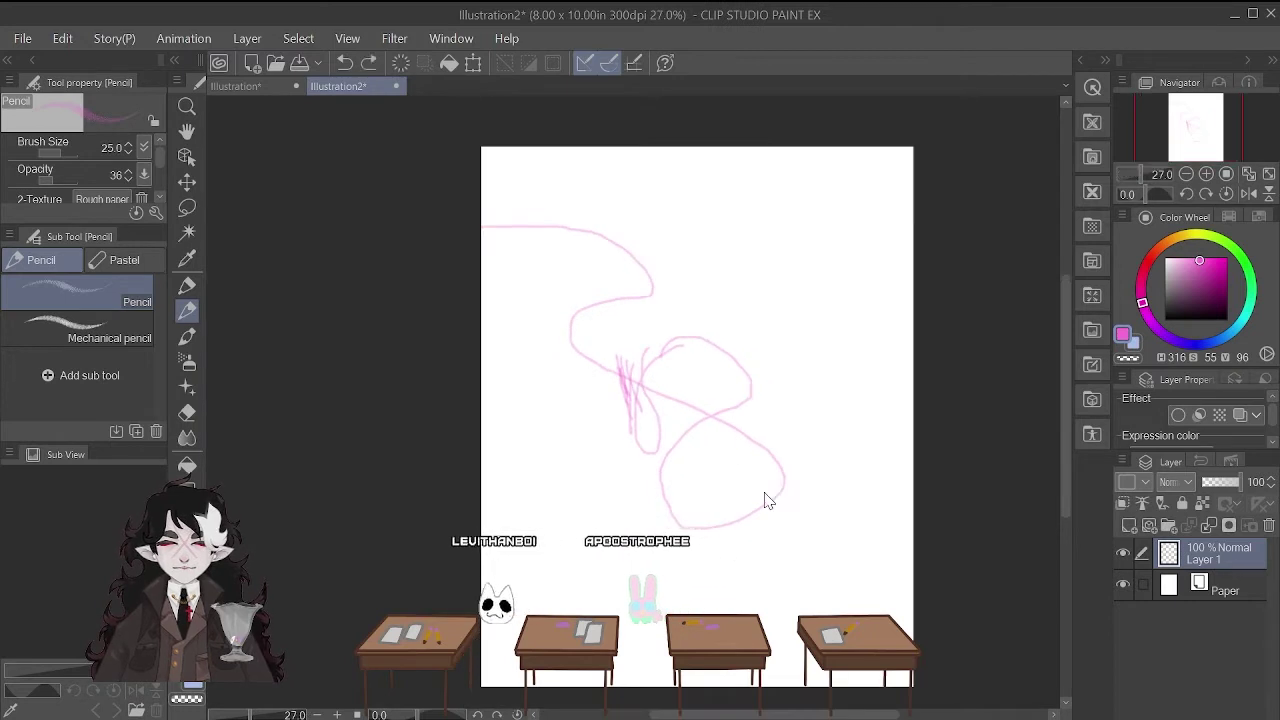
{"action": "key", "text": "ctrl+z"}
{"action": "key", "text": "ctrl+z"}
{"action": "key", "text": "ctrl+z"}
{"action": "key", "text": "ctrl+z"}
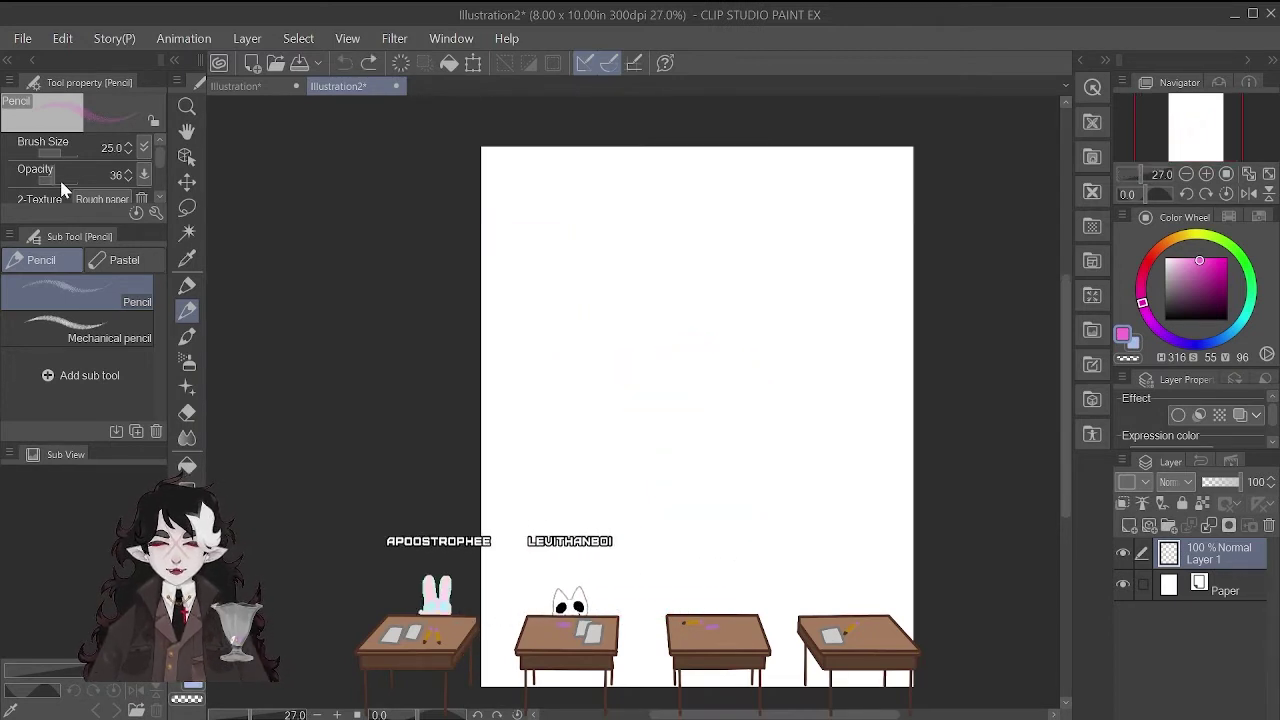
{"action": "left_click_drag", "start_coordinate": [60, 179], "coordinate": [140, 179]}
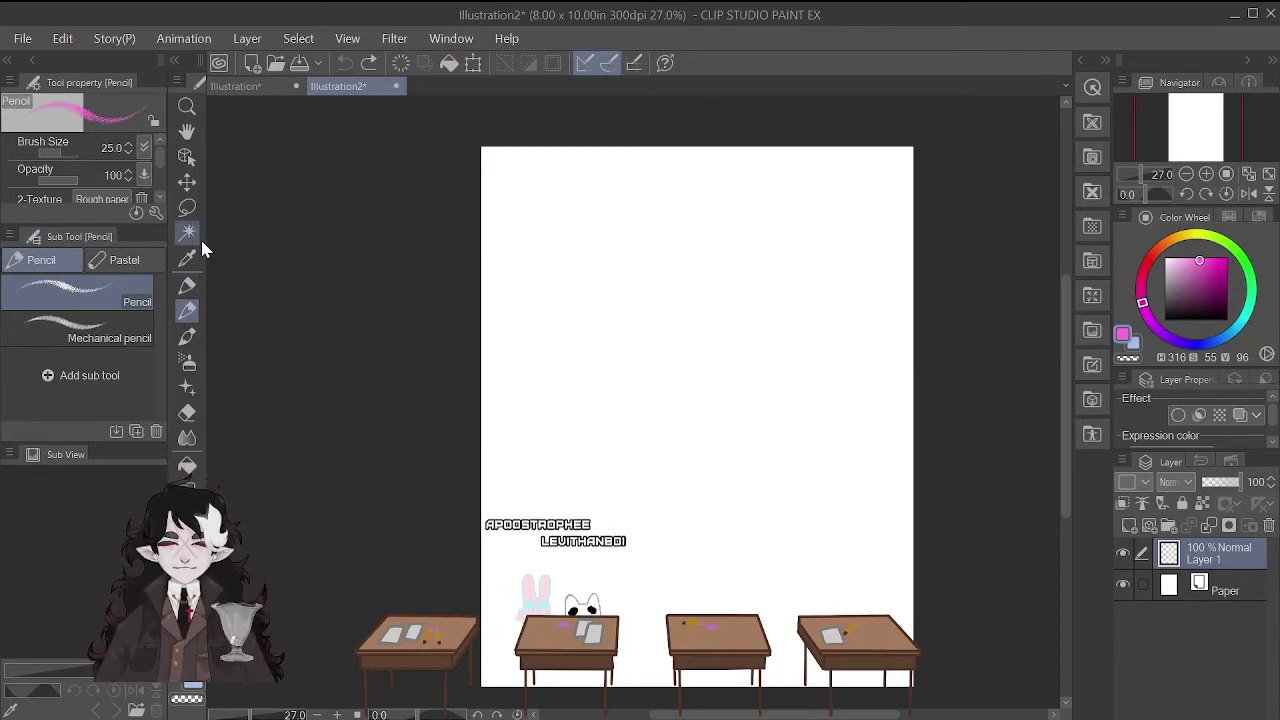
- Undock the Tool property palette over the canvas and lengthen it to show all Pencil settings down to Stabilization
{"action": "scroll", "coordinate": [680, 406], "scroll_direction": "down", "scroll_amount": 1}
{"action": "scroll", "coordinate": [694, 564], "scroll_direction": "up", "scroll_amount": 2}
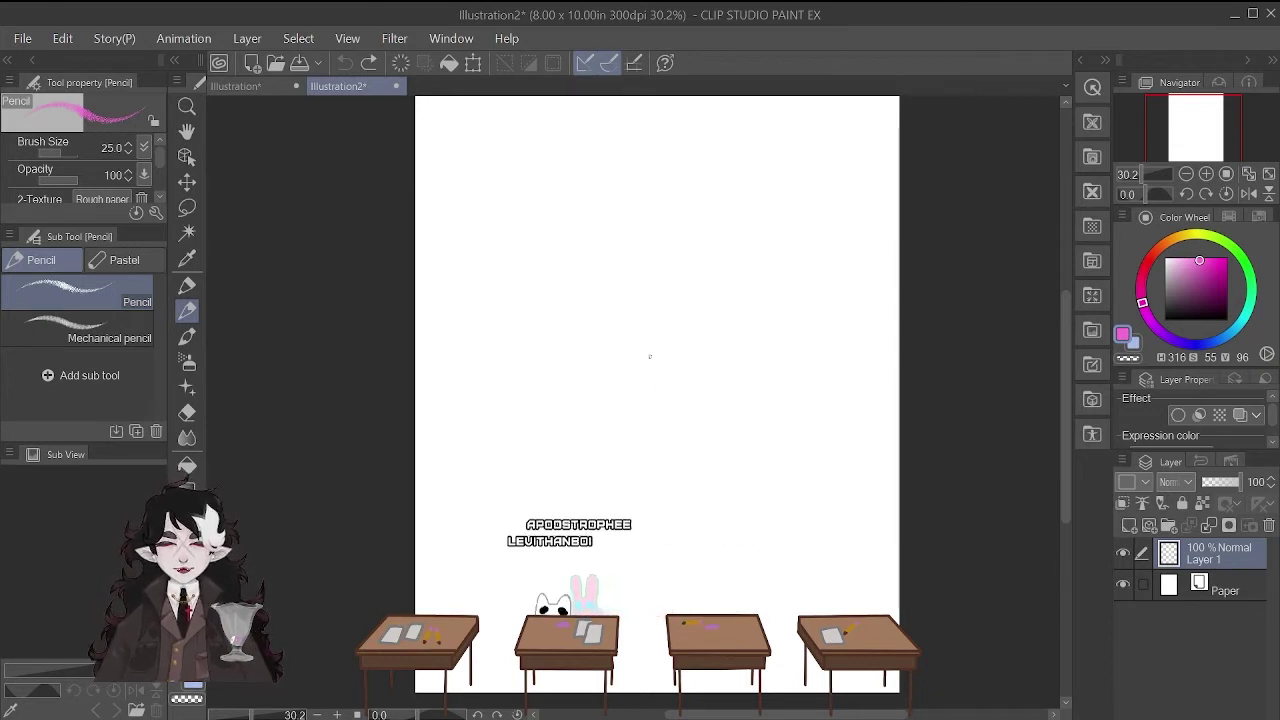
{"action": "scroll", "coordinate": [650, 356], "scroll_direction": "up", "scroll_amount": 1}
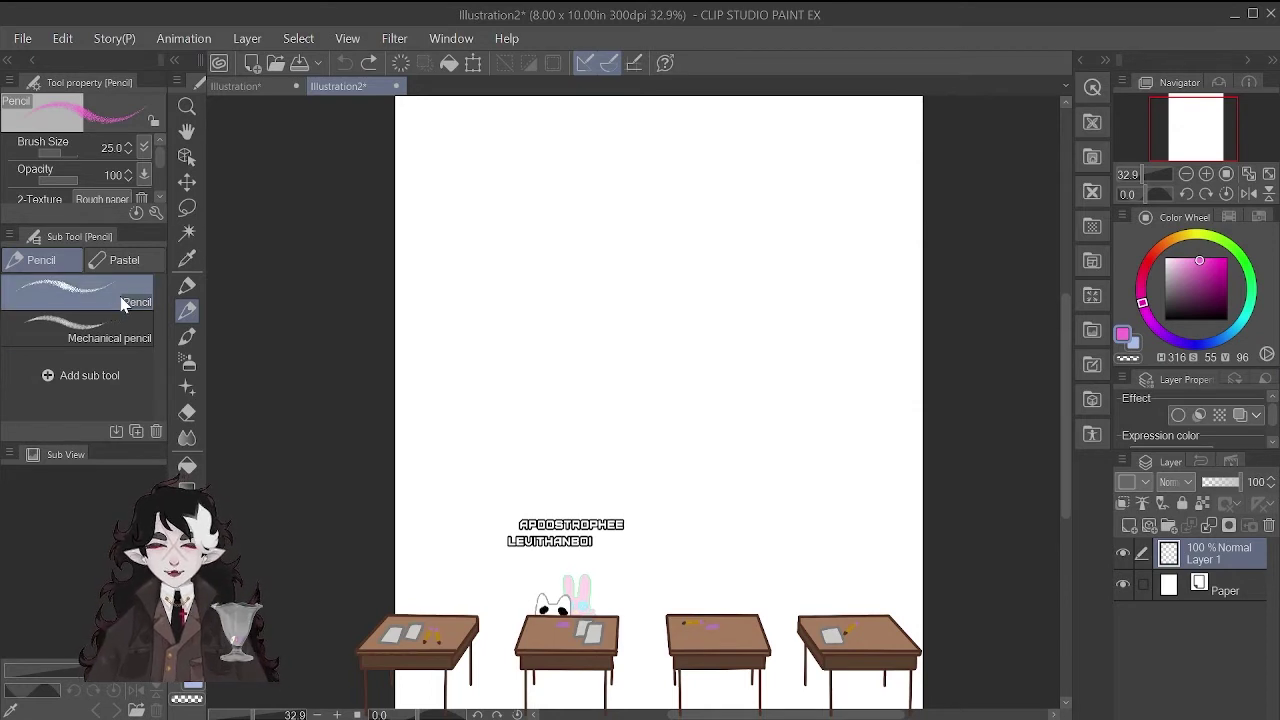
{"action": "mouse_move", "coordinate": [98, 86]}
{"action": "left_mouse_down"}
{"action": "mouse_move", "coordinate": [486, 209]}
{"action": "mouse_move", "coordinate": [556, 214]}
{"action": "left_mouse_up"}
{"action": "left_click_drag", "start_coordinate": [561, 360], "coordinate": [576, 518]}
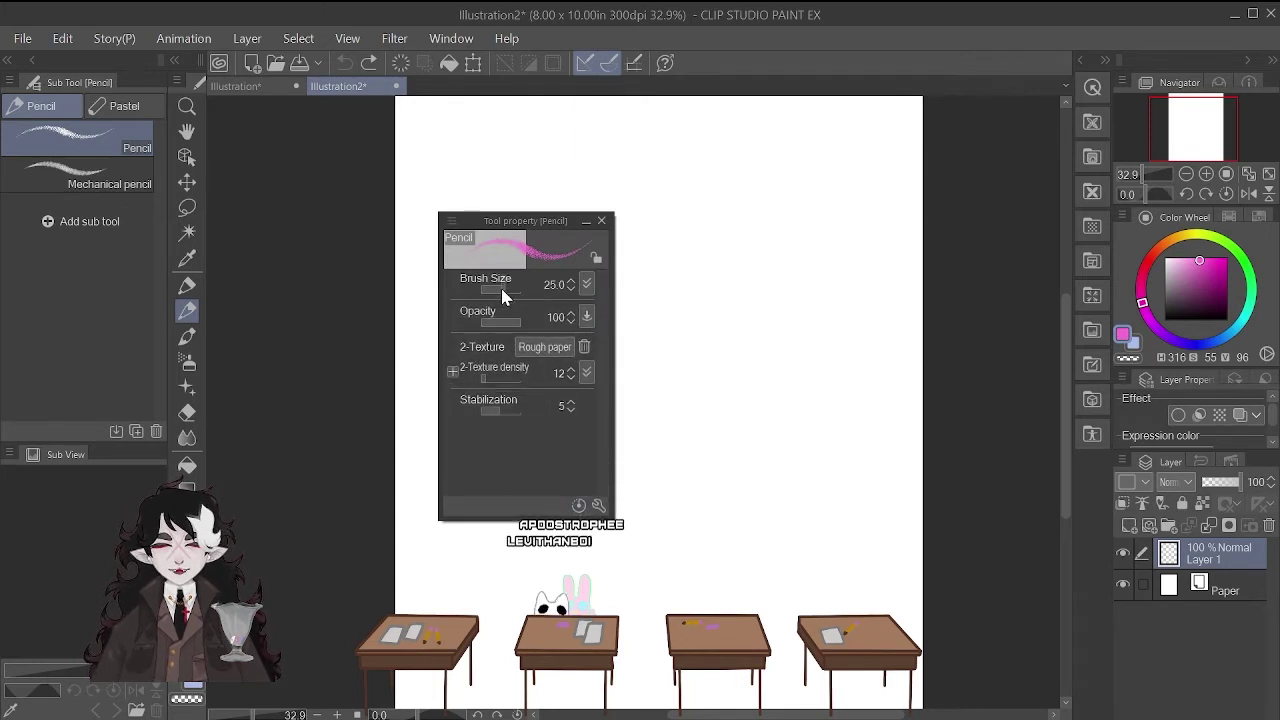
- Try the Pencil at brush size 18.2 and opacity 50, undo the test scribbles and restore the values to 25 and 100
{"action": "left_click_drag", "start_coordinate": [500, 290], "coordinate": [497, 291]}
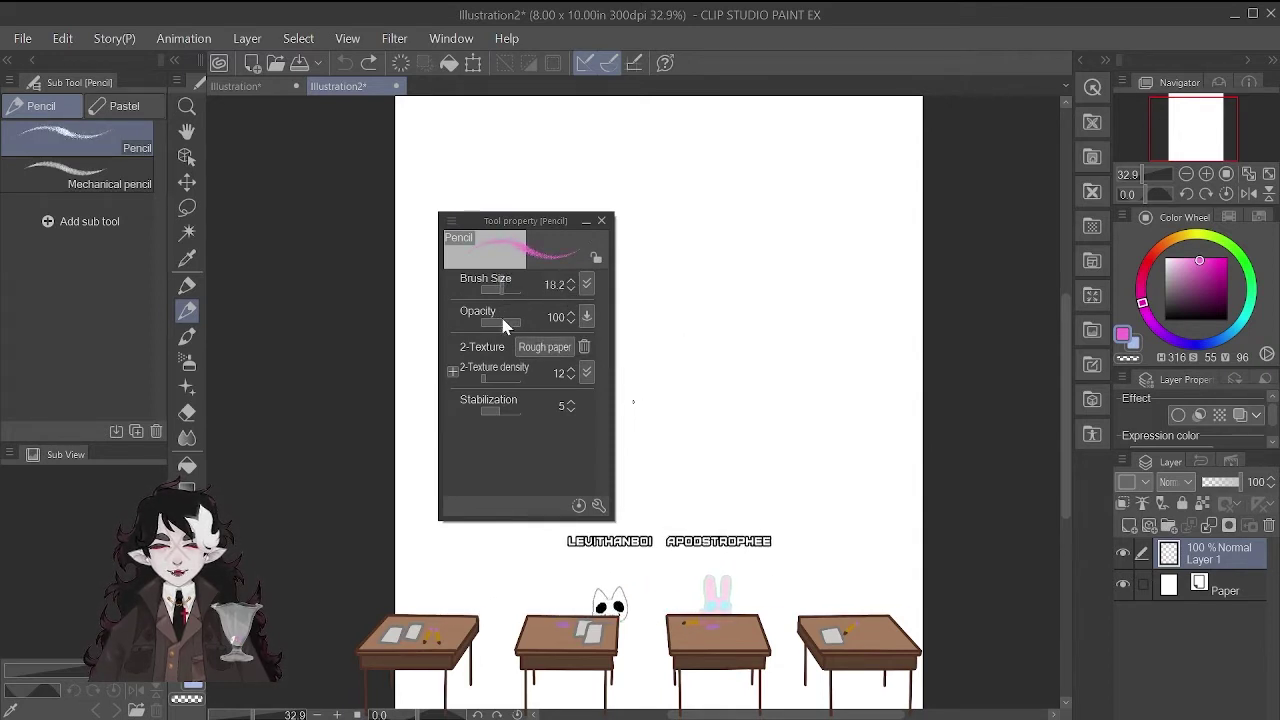
{"action": "left_click", "coordinate": [570, 281]}
{"action": "left_click", "coordinate": [571, 289]}
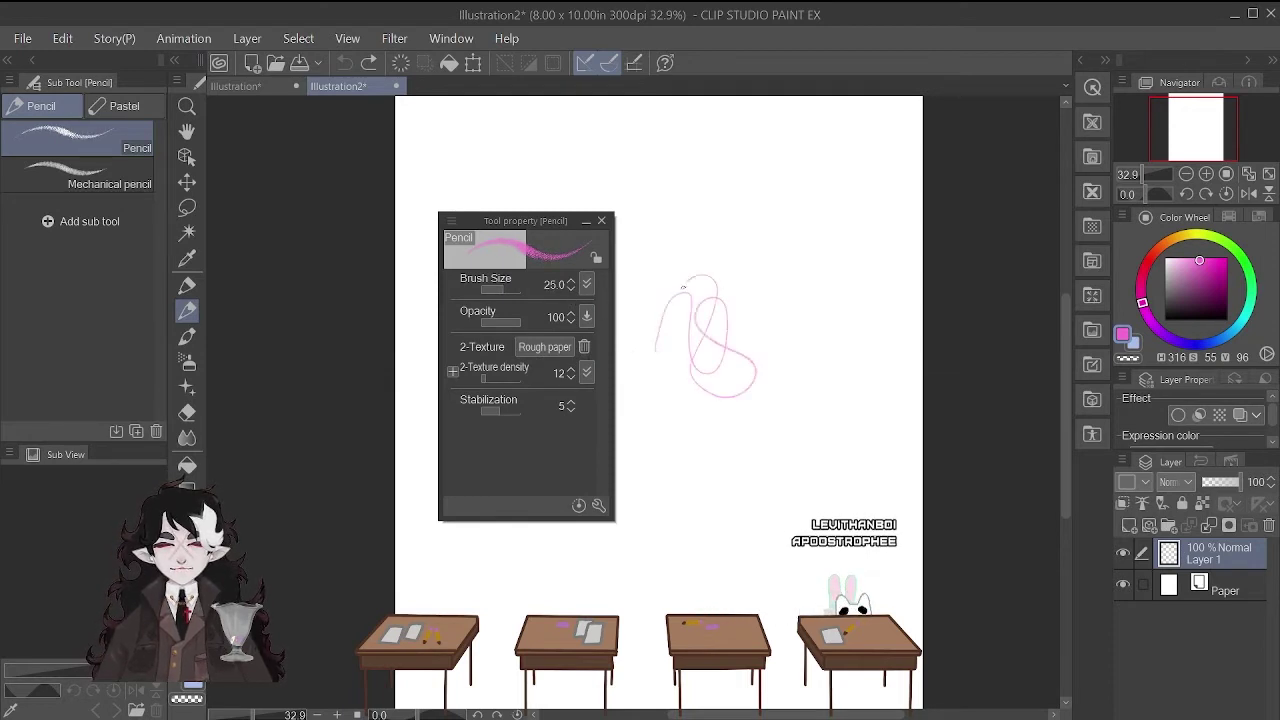
{"action": "left_click", "coordinate": [344, 64]}
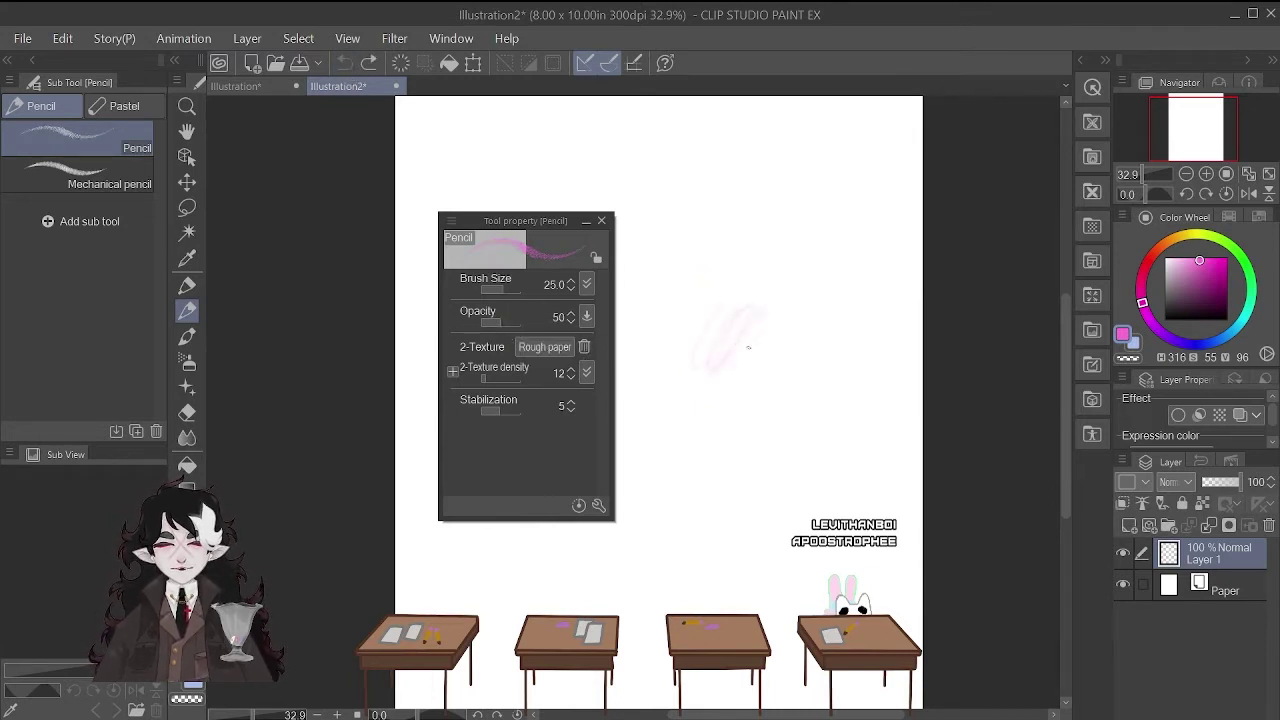
{"action": "left_click_drag", "start_coordinate": [509, 327], "coordinate": [739, 342]}
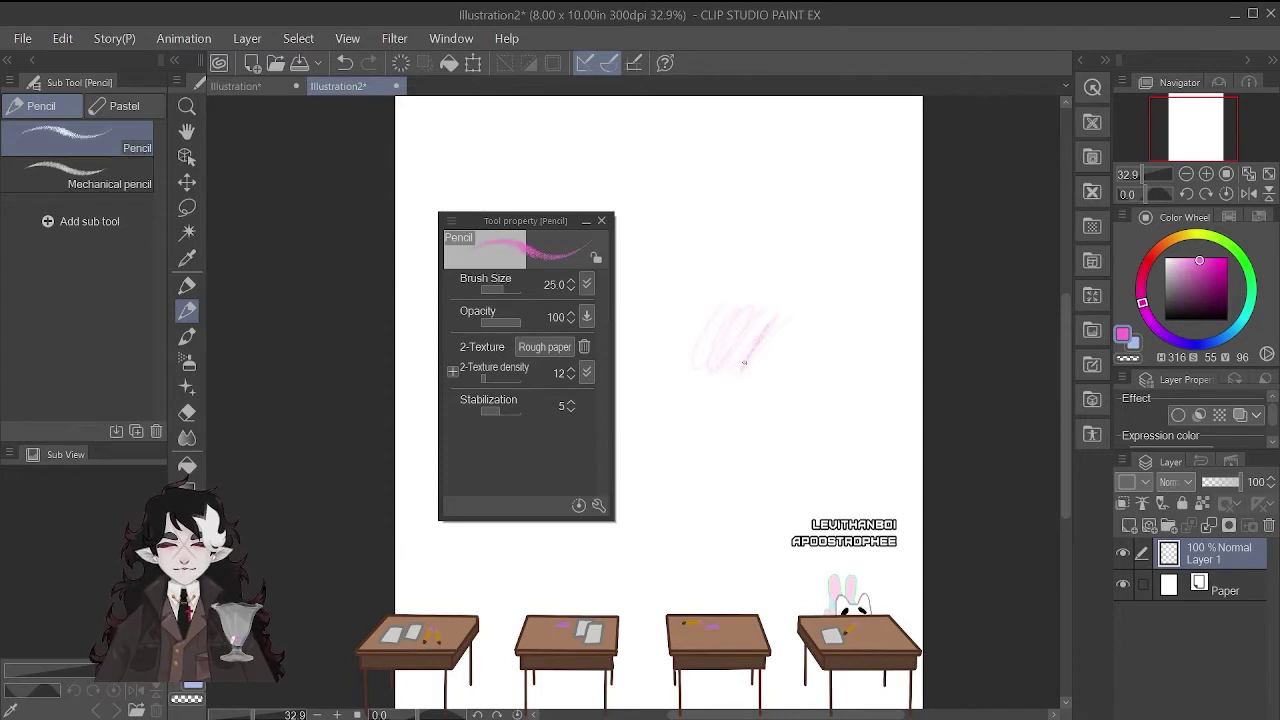
{"action": "left_click", "coordinate": [345, 62]}
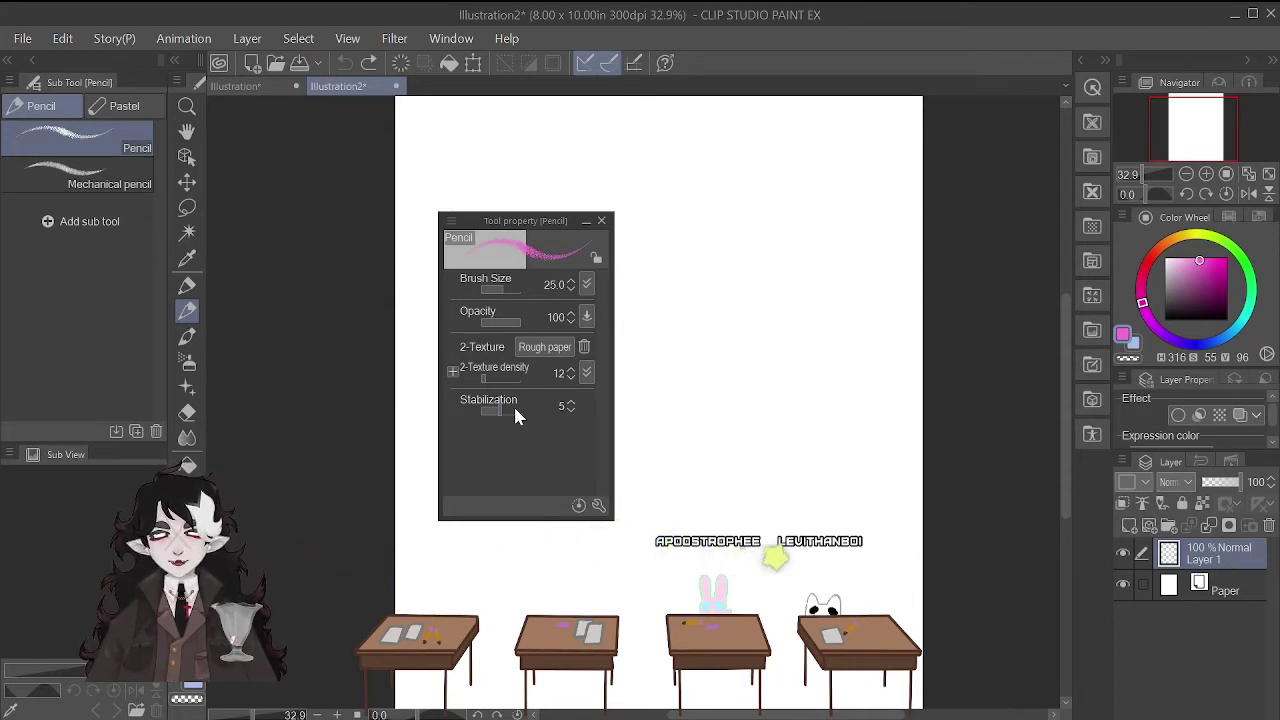
- Dock the Tool property palette back above the Sub Tool palette and shorten it to end just below Stabilization
{"action": "left_click_drag", "start_coordinate": [524, 214], "coordinate": [77, 76]}
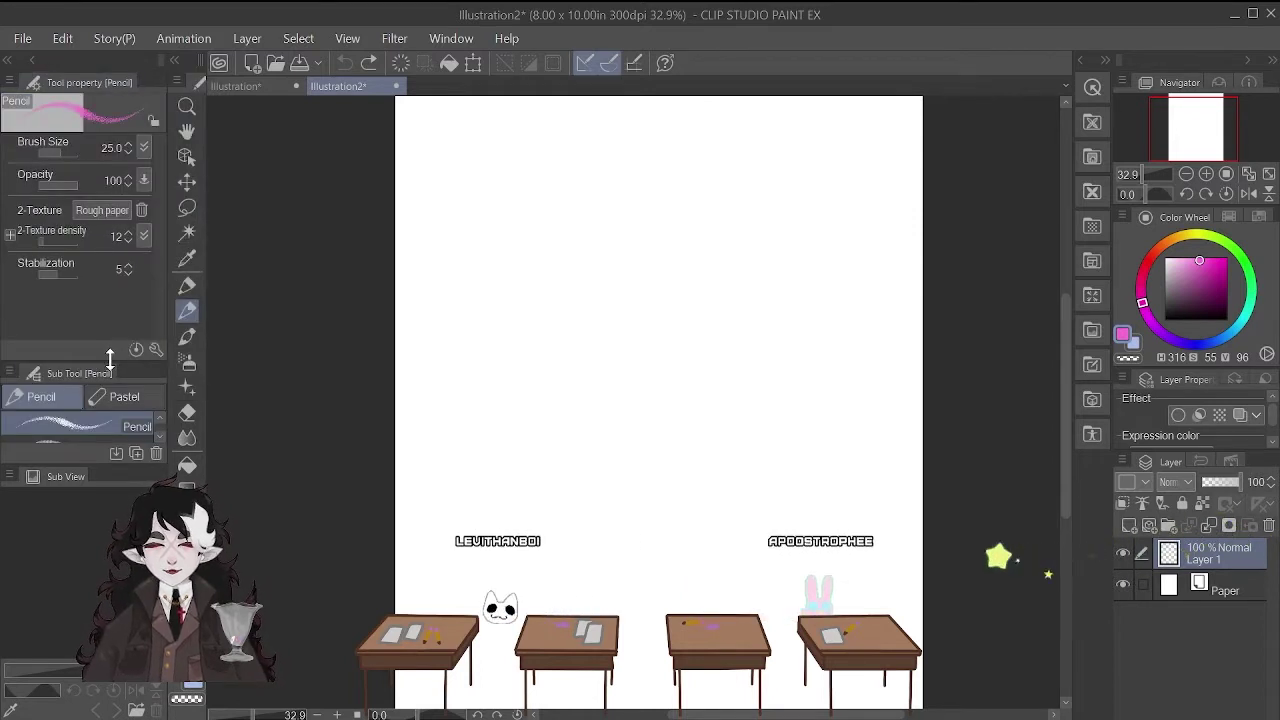
{"action": "left_click_drag", "start_coordinate": [110, 358], "coordinate": [107, 297]}
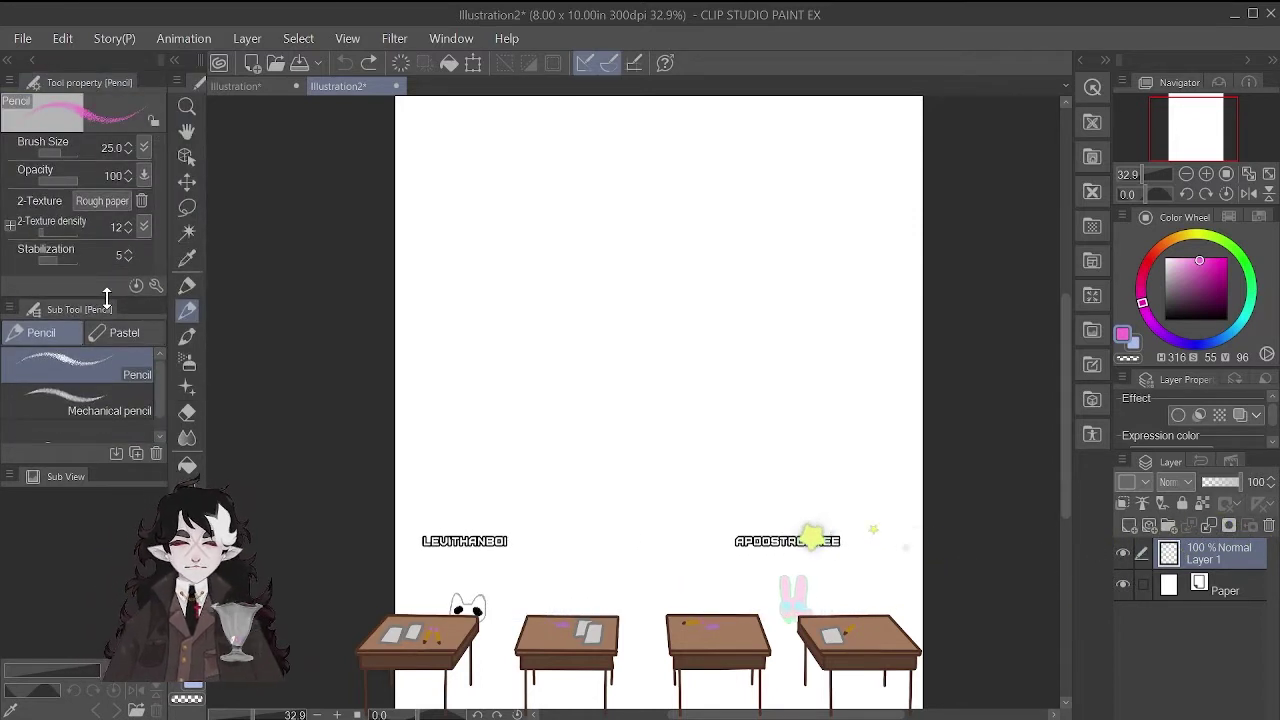
- Switch the Paper layer's visibility off and back on to demonstrate the transparent background
{"action": "left_click", "coordinate": [1122, 585]}
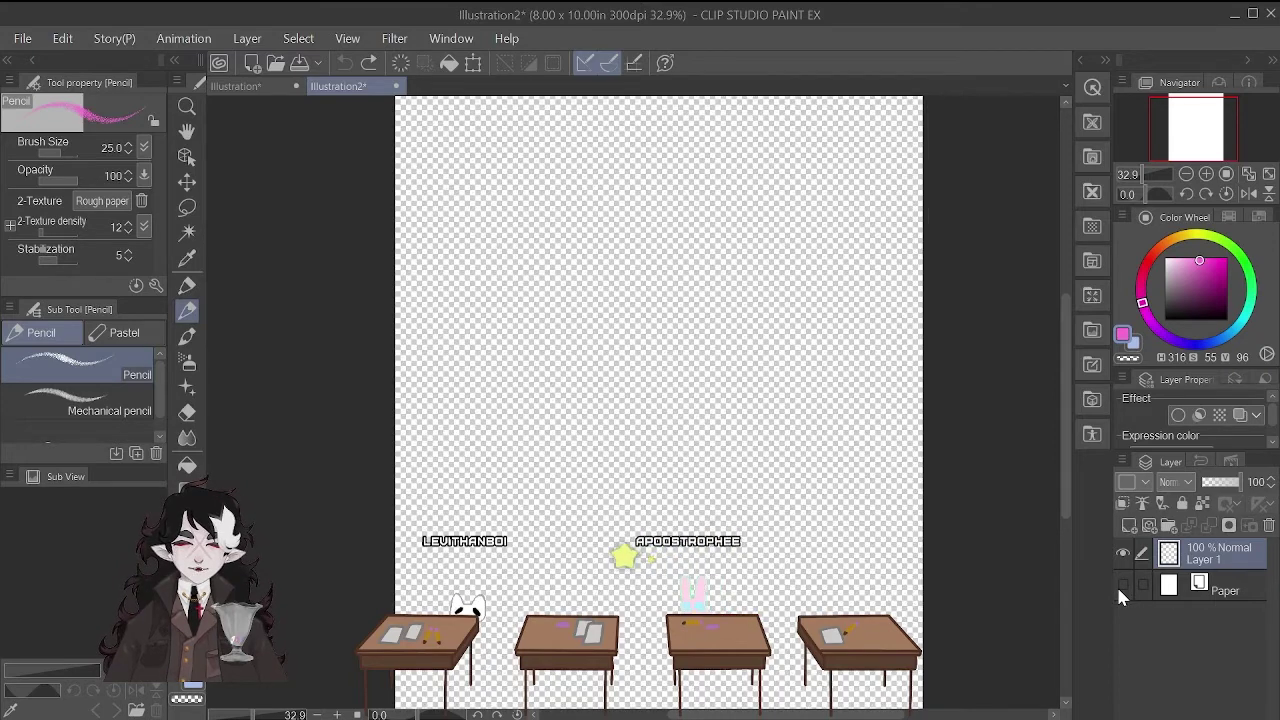
{"action": "left_click", "coordinate": [1122, 585]}
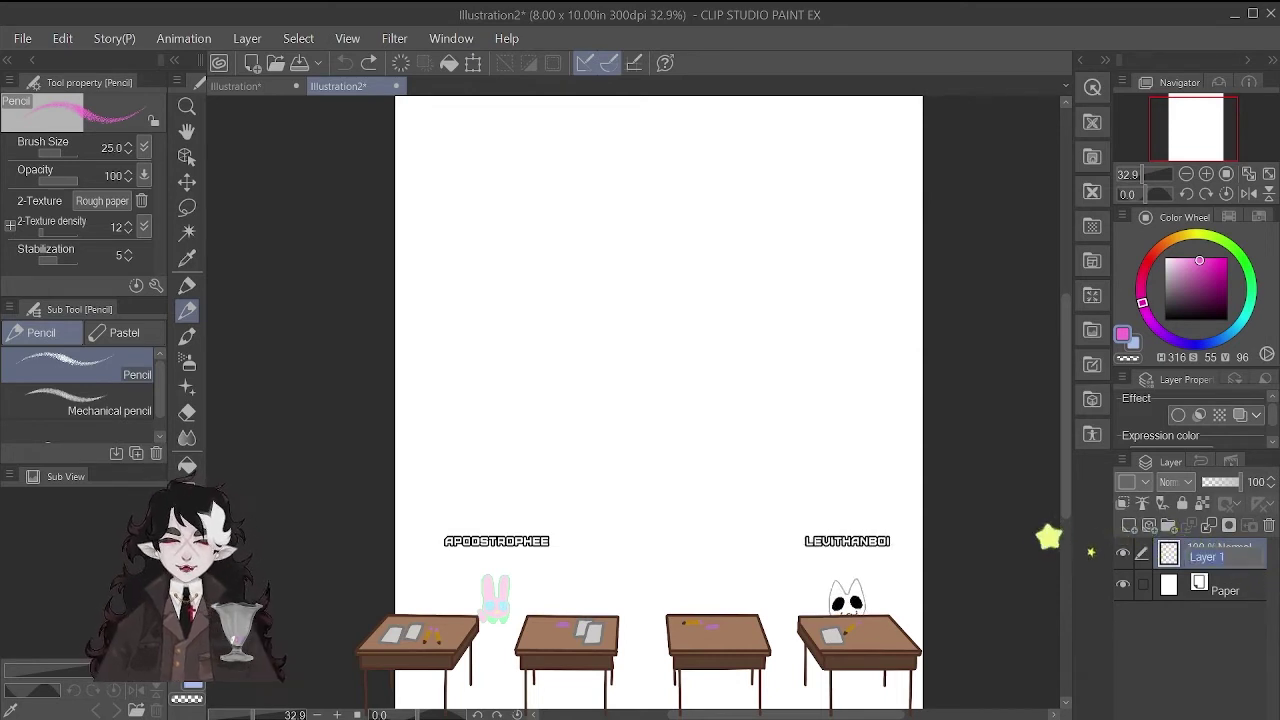
- Rename Layer 1 as Sketch
{"action": "type", "text": "Sketch"}
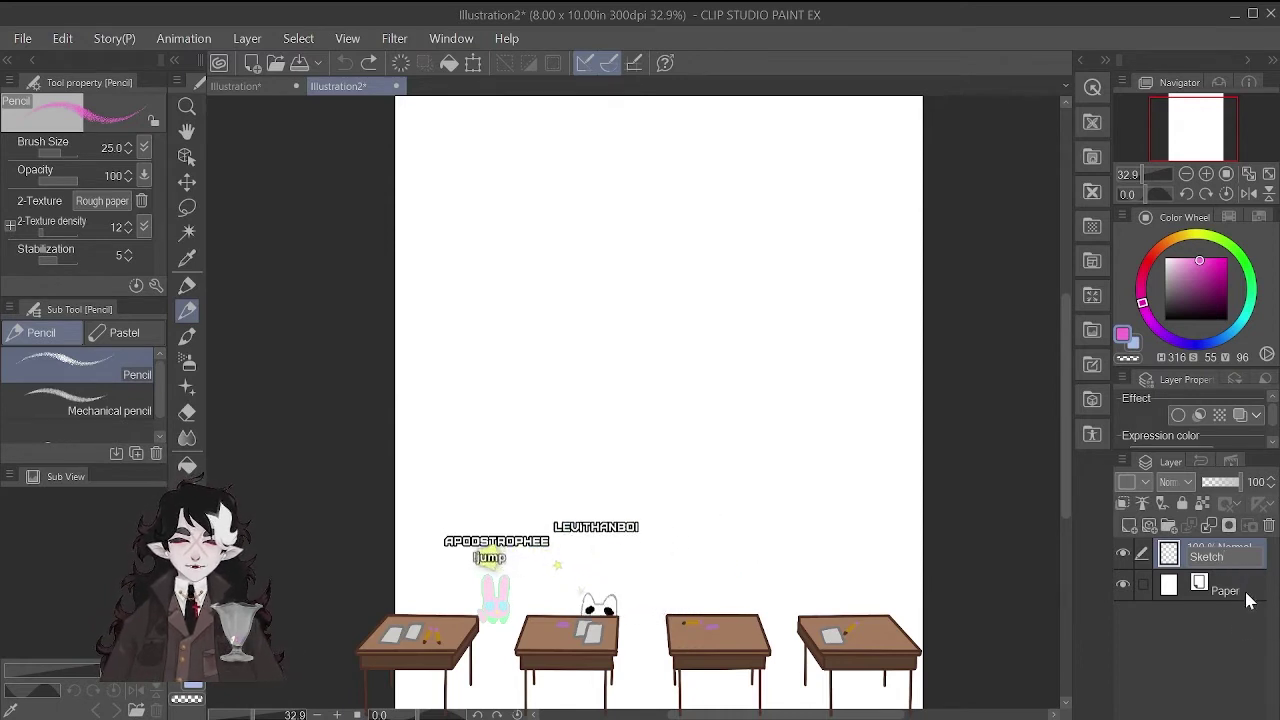
{"action": "key", "text": "Return"}
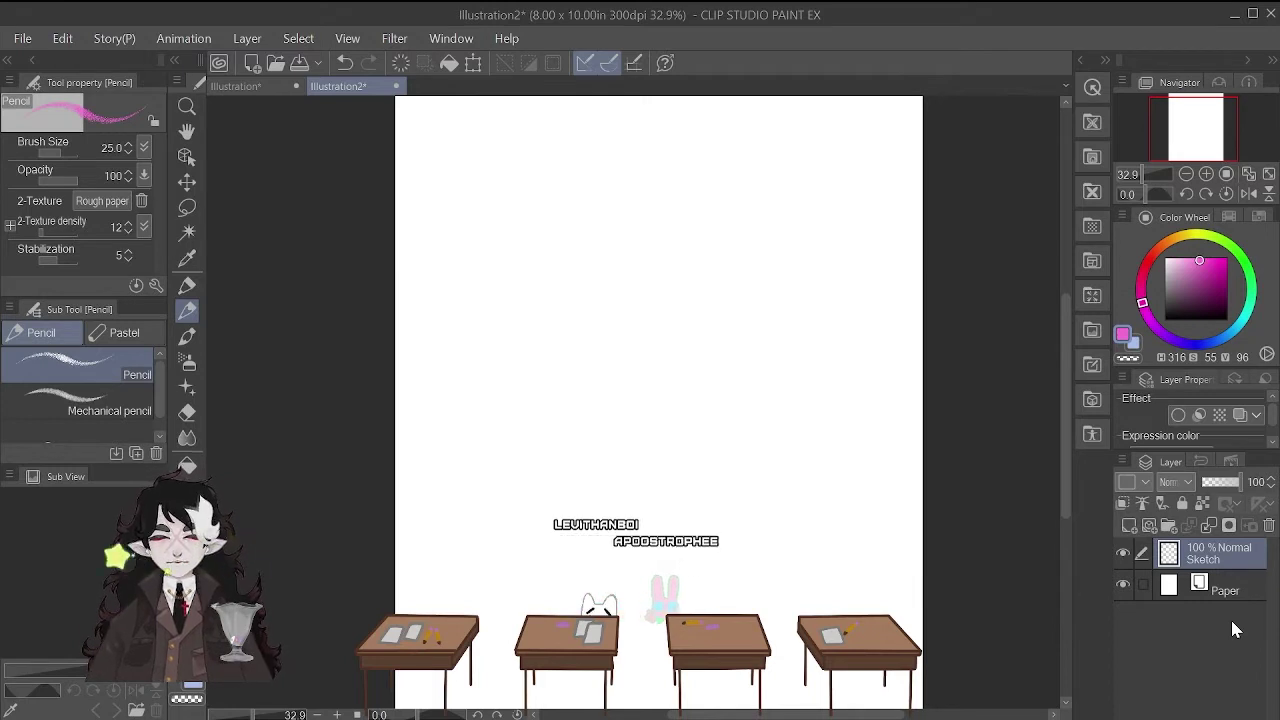
{"action": "mouse_move", "coordinate": [1230, 719]}
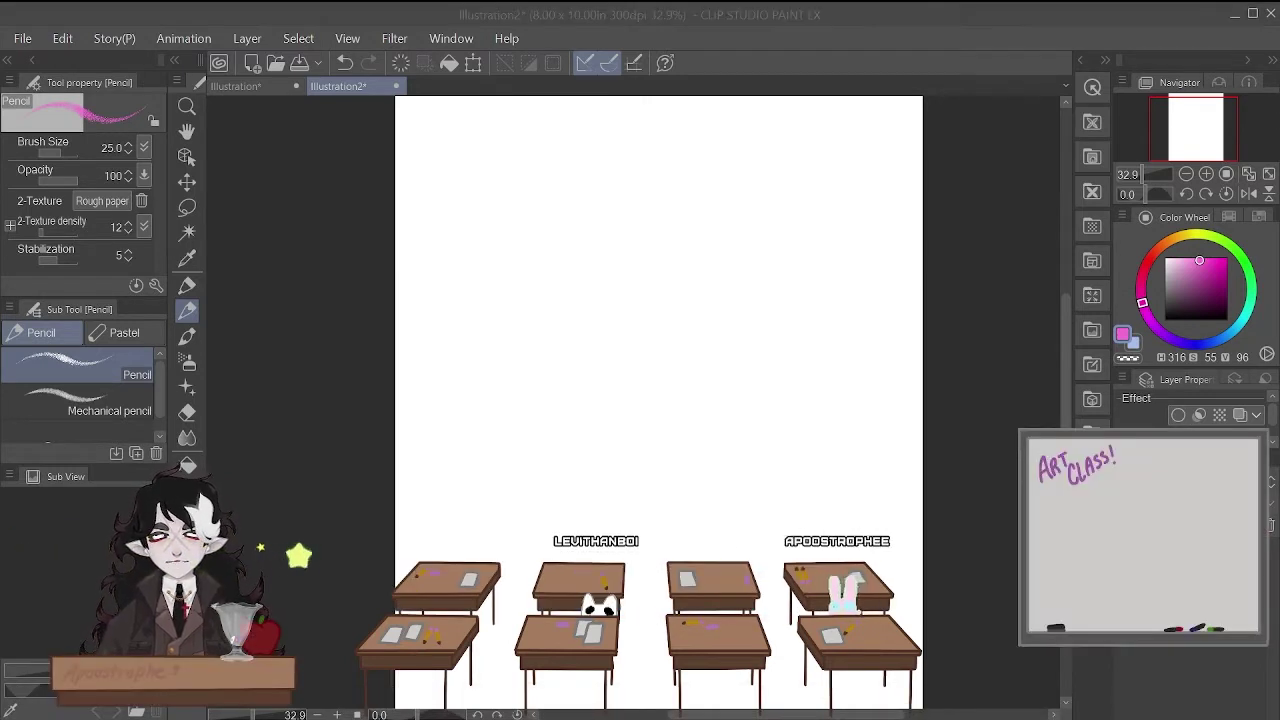
{"action": "scroll", "coordinate": [500, 277], "scroll_direction": "down", "scroll_amount": 2}
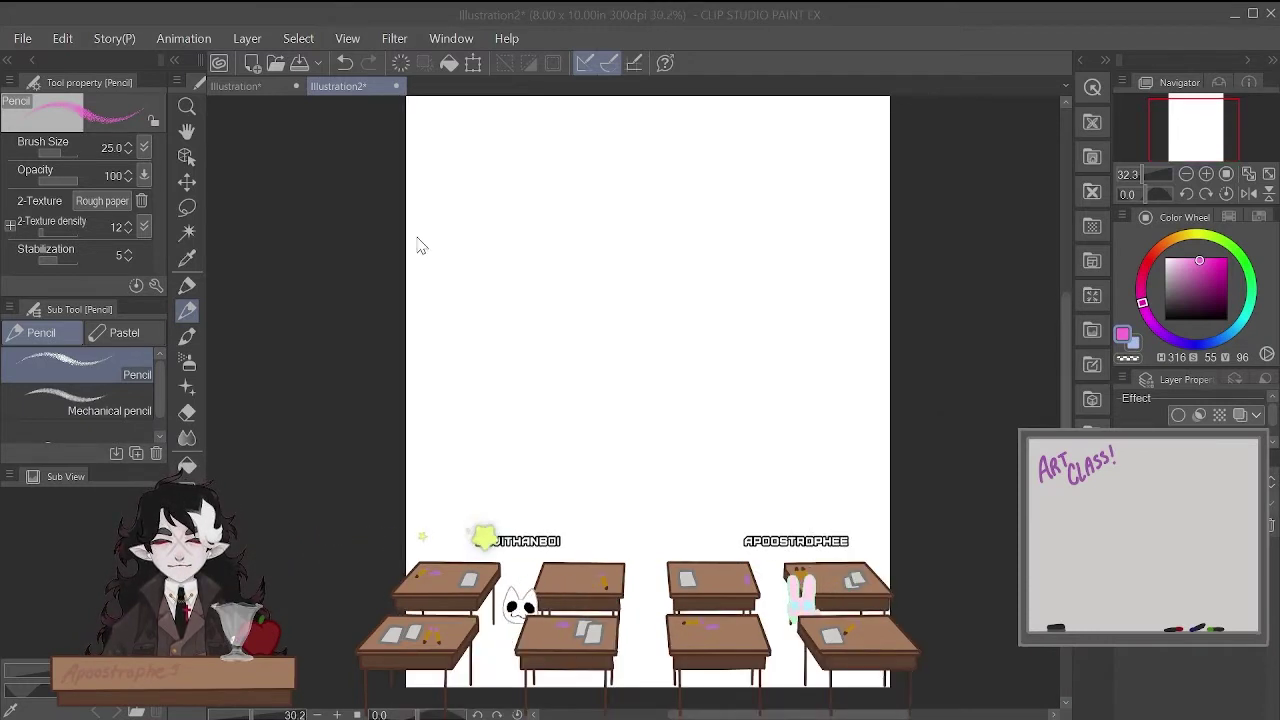
{"action": "left_click", "coordinate": [335, 389]}
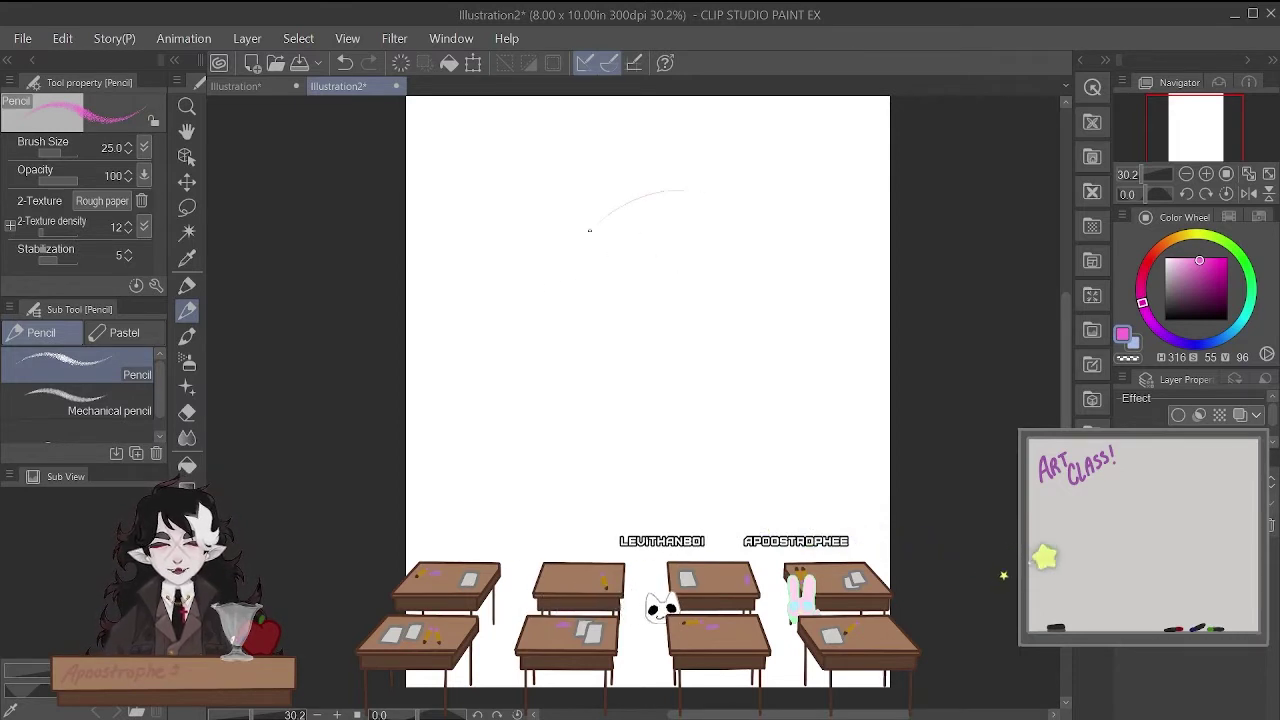
{"action": "mouse_move", "coordinate": [589, 230]}
{"action": "left_mouse_down"}
{"action": "mouse_move", "coordinate": [684, 417]}
{"action": "mouse_move", "coordinate": [722, 212]}
{"action": "left_mouse_up"}
{"action": "left_click", "coordinate": [344, 62]}
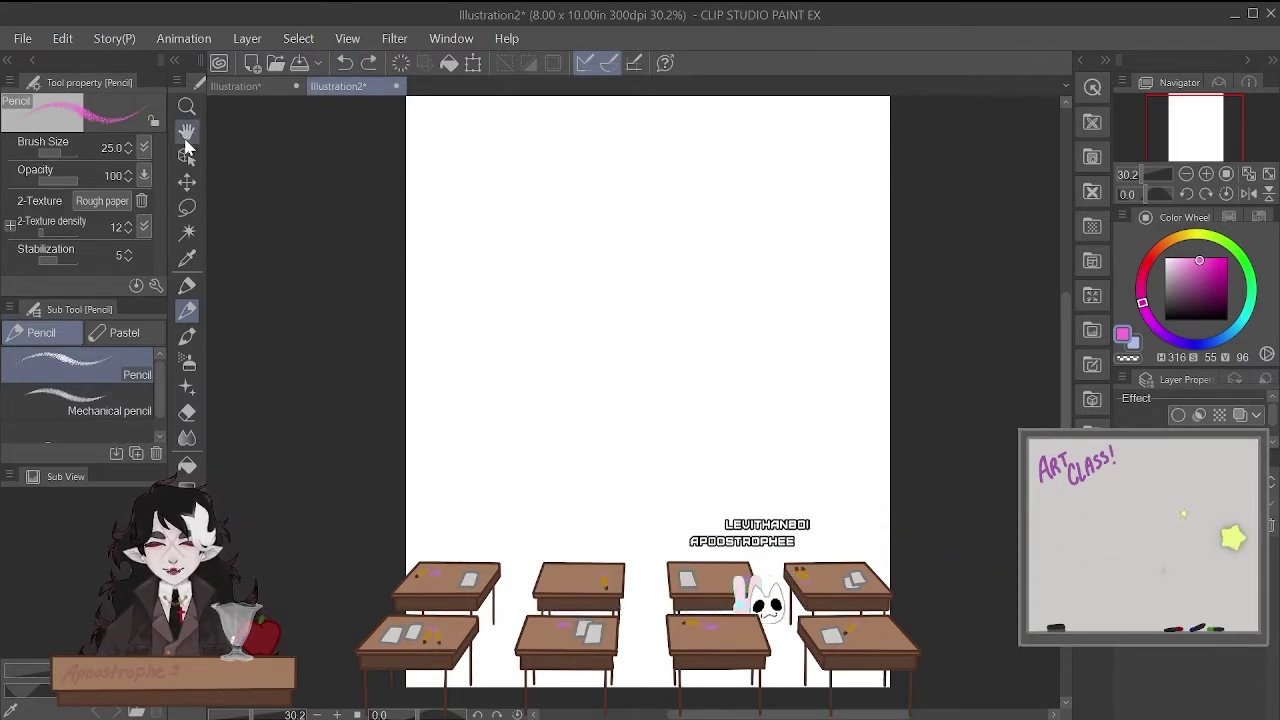
- Lower the Pencil's opacity to 68 and sketch a circular head with a curved vertical centre line and a tapered jaw
{"action": "left_click_drag", "start_coordinate": [69, 180], "coordinate": [106, 186]}
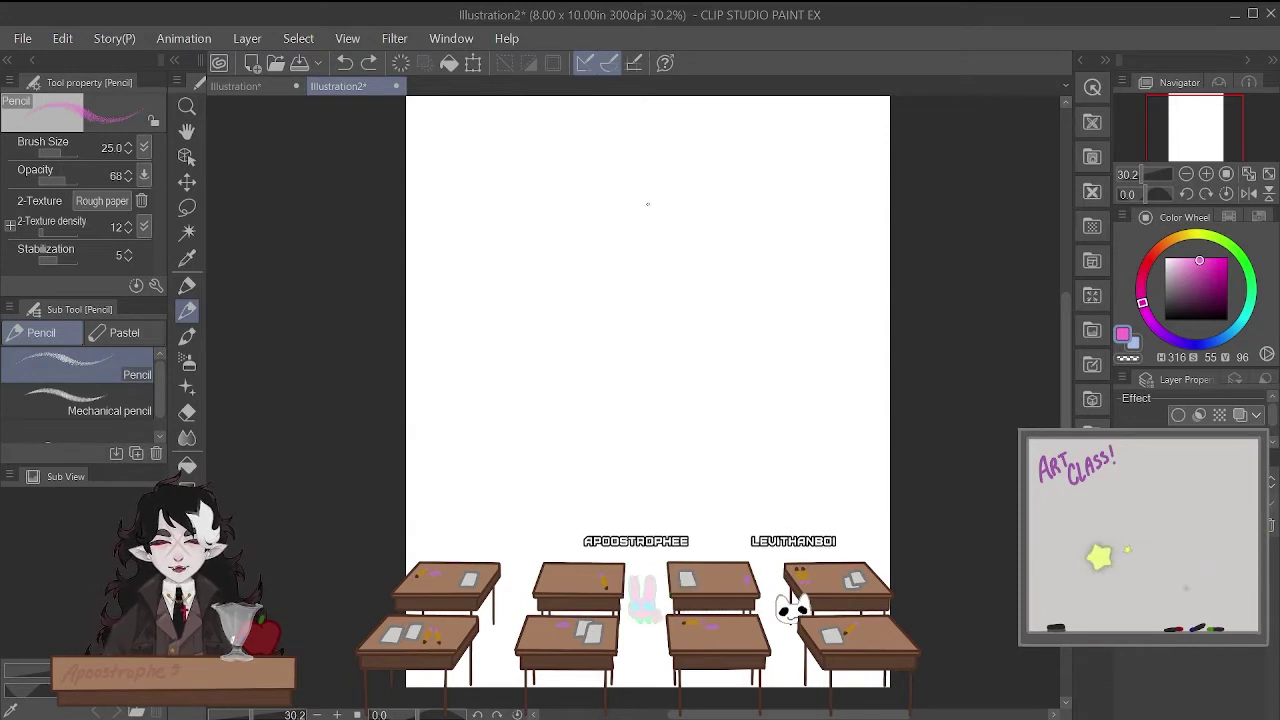
{"action": "mouse_move", "coordinate": [647, 204]}
{"action": "left_mouse_down"}
{"action": "mouse_move", "coordinate": [552, 307]}
{"action": "mouse_move", "coordinate": [689, 408]}
{"action": "mouse_move", "coordinate": [741, 204]}
{"action": "mouse_move", "coordinate": [555, 243]}
{"action": "mouse_move", "coordinate": [686, 419]}
{"action": "mouse_move", "coordinate": [798, 256]}
{"action": "mouse_move", "coordinate": [588, 194]}
{"action": "left_mouse_up"}
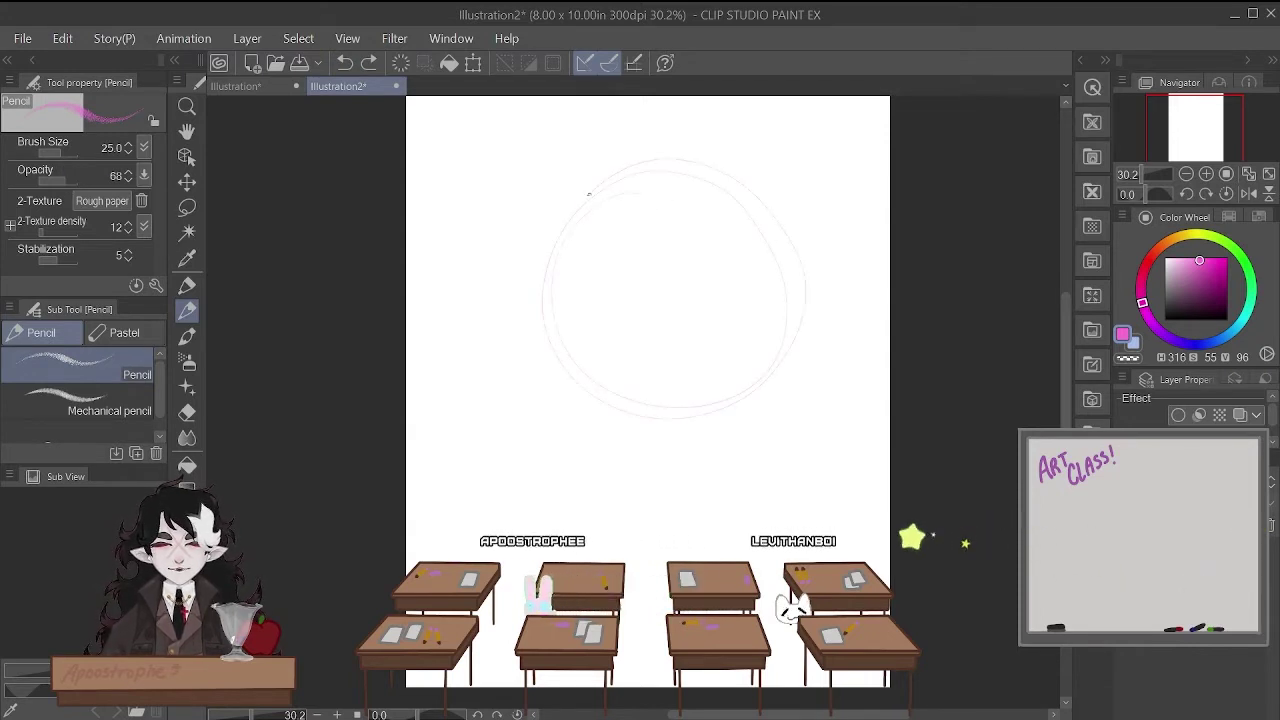
{"action": "left_click_drag", "start_coordinate": [660, 172], "coordinate": [680, 440]}
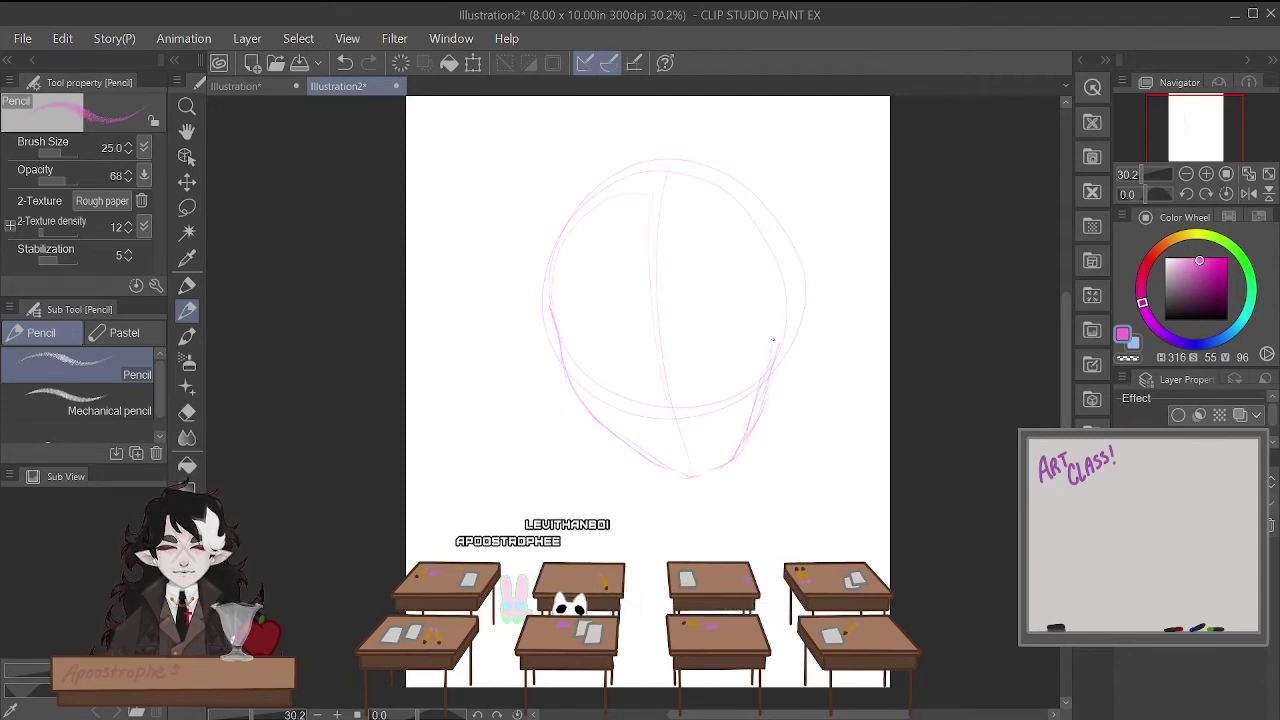
- Set the Rough eraser's size to 49.8, switch to the Hard eraser and rub out the jaw and the circle's lower half
{"action": "left_click", "coordinate": [187, 414]}
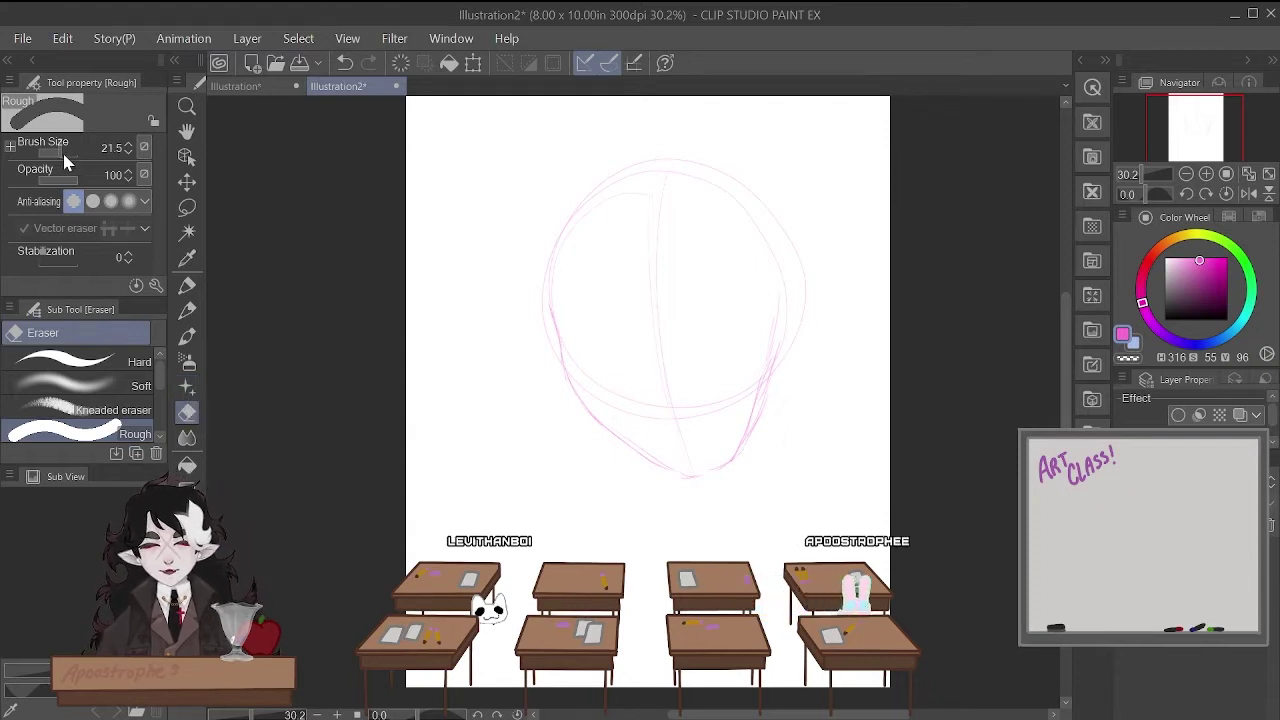
{"action": "left_click_drag", "start_coordinate": [63, 157], "coordinate": [90, 155]}
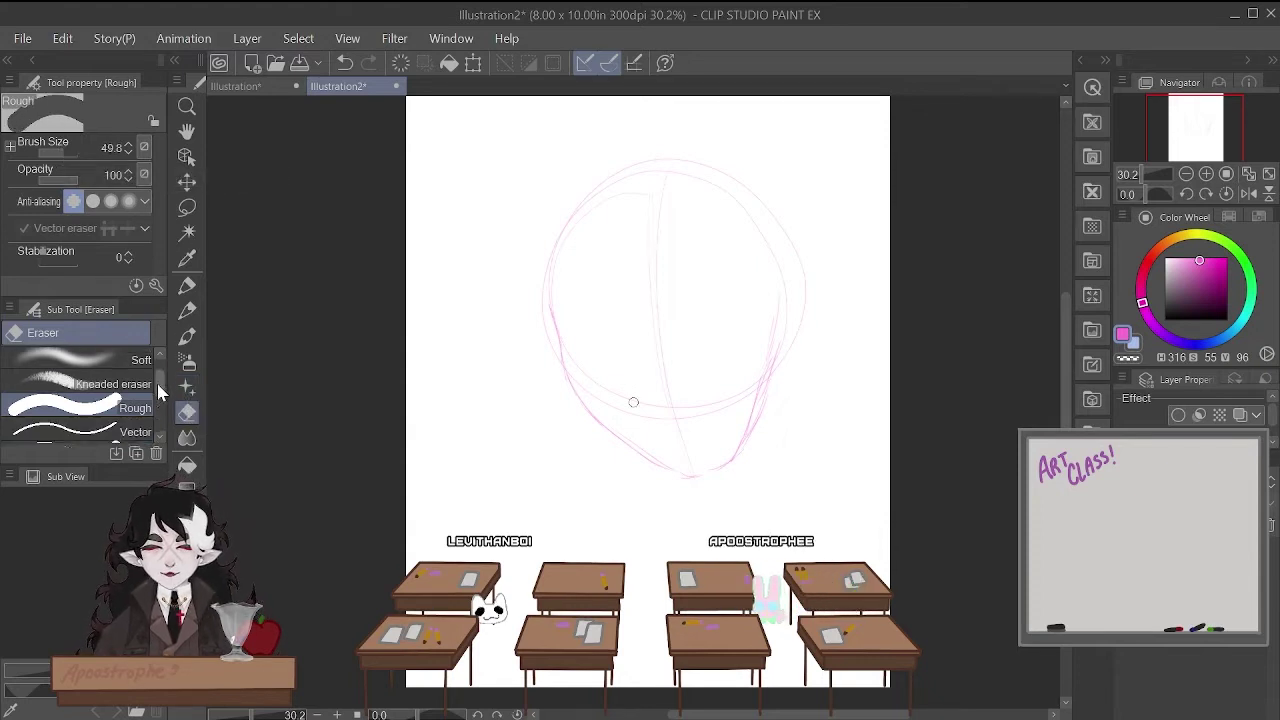
{"action": "left_click", "coordinate": [132, 362]}
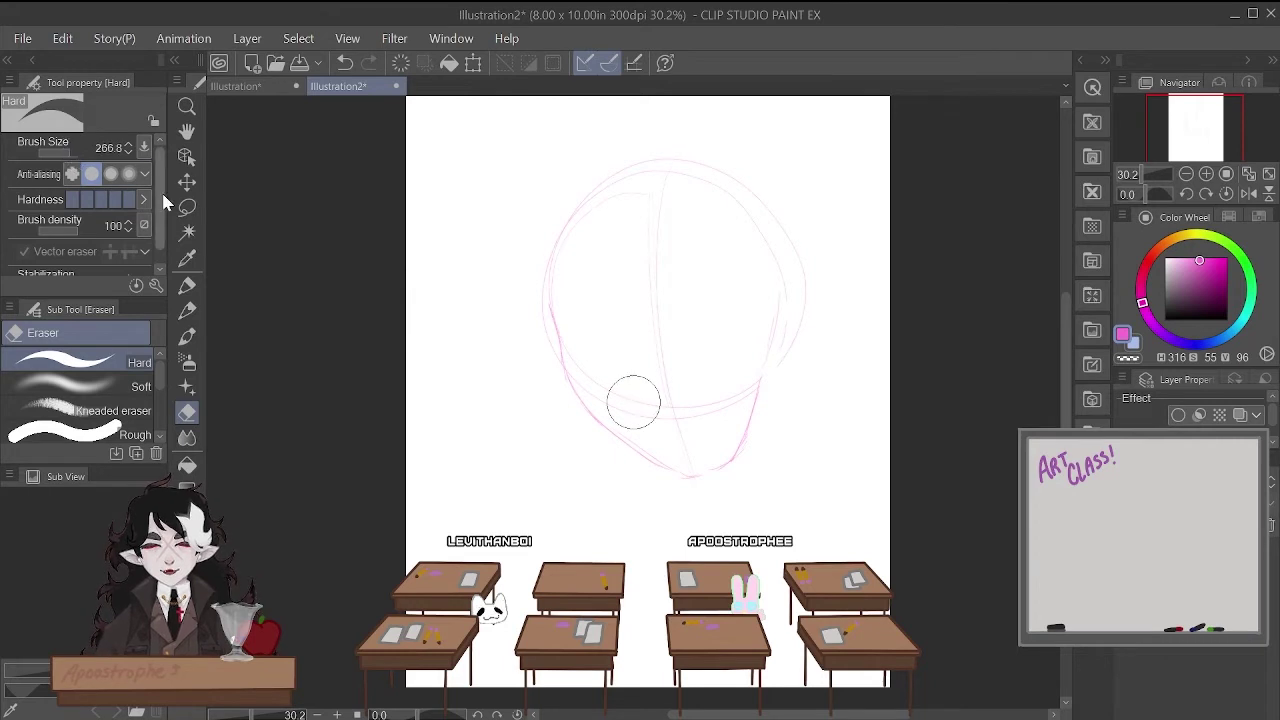
{"action": "mouse_move", "coordinate": [633, 402]}
{"action": "left_mouse_down"}
{"action": "mouse_move", "coordinate": [779, 348]}
{"action": "mouse_move", "coordinate": [745, 461]}
{"action": "mouse_move", "coordinate": [722, 455]}
{"action": "mouse_move", "coordinate": [681, 399]}
{"action": "mouse_move", "coordinate": [542, 283]}
{"action": "mouse_move", "coordinate": [647, 422]}
{"action": "left_mouse_up"}
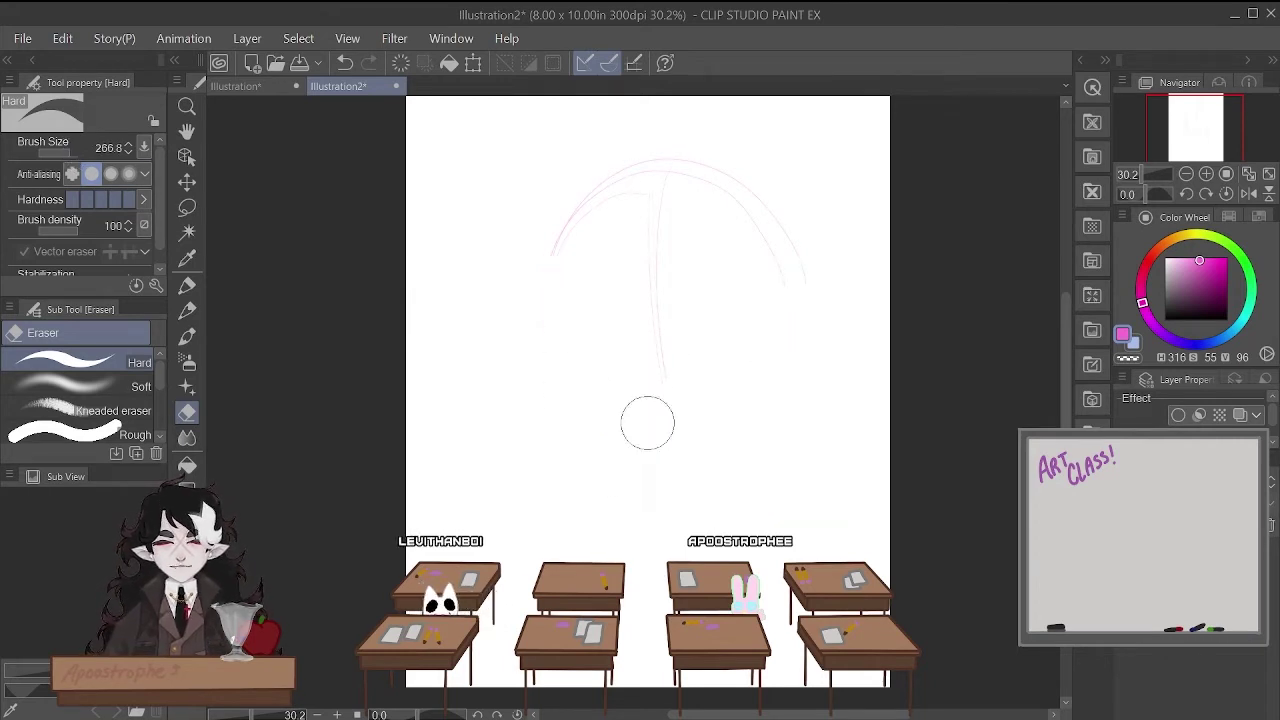
- Redraw the head with the Pencil as a tapered face outline with curved guide lines across the eyes and mouth
{"action": "left_click", "coordinate": [187, 311]}
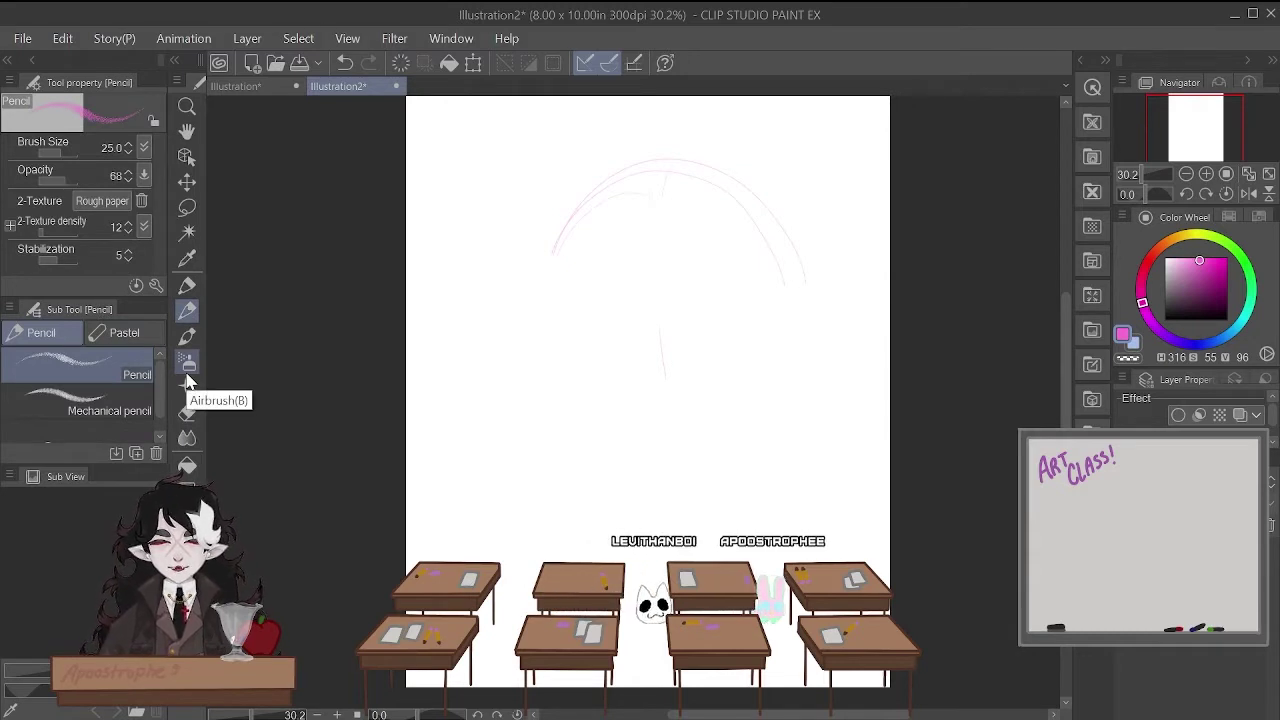
{"action": "left_click_drag", "start_coordinate": [658, 172], "coordinate": [670, 452]}
{"action": "left_click_drag", "start_coordinate": [650, 247], "coordinate": [652, 423]}
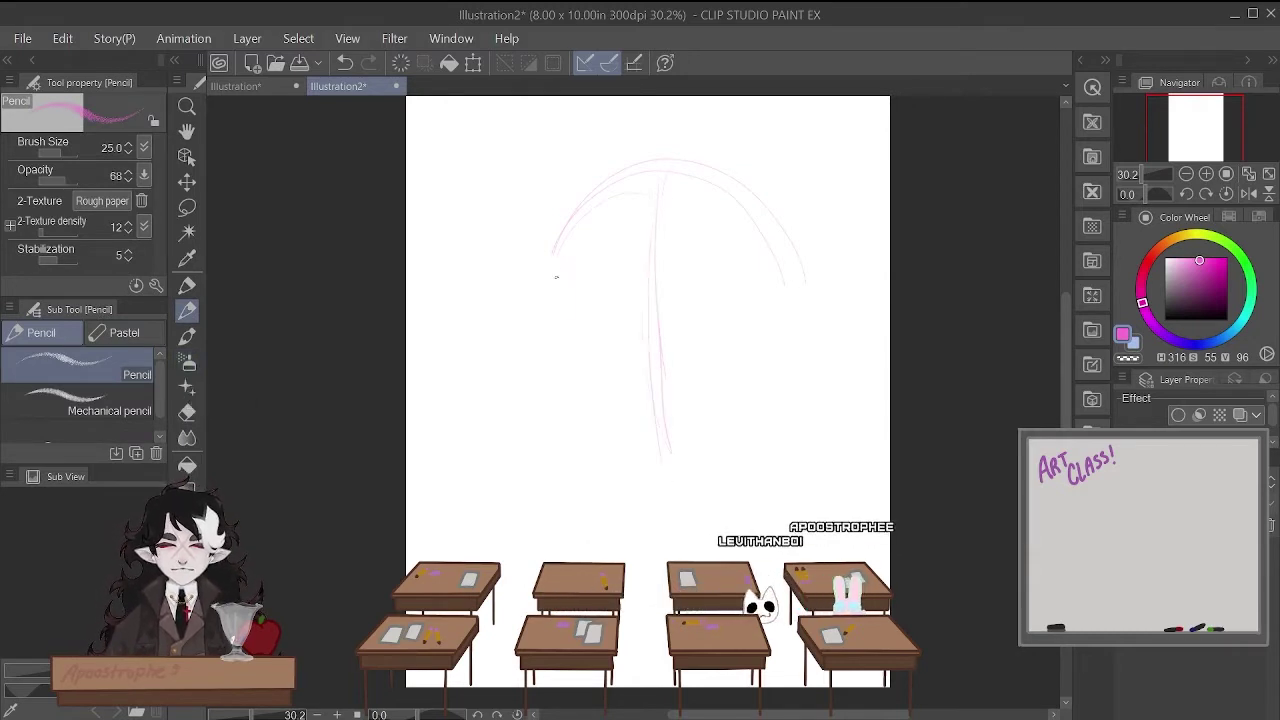
{"action": "mouse_move", "coordinate": [552, 298]}
{"action": "left_mouse_down"}
{"action": "mouse_move", "coordinate": [557, 402]}
{"action": "mouse_move", "coordinate": [597, 463]}
{"action": "left_mouse_up"}
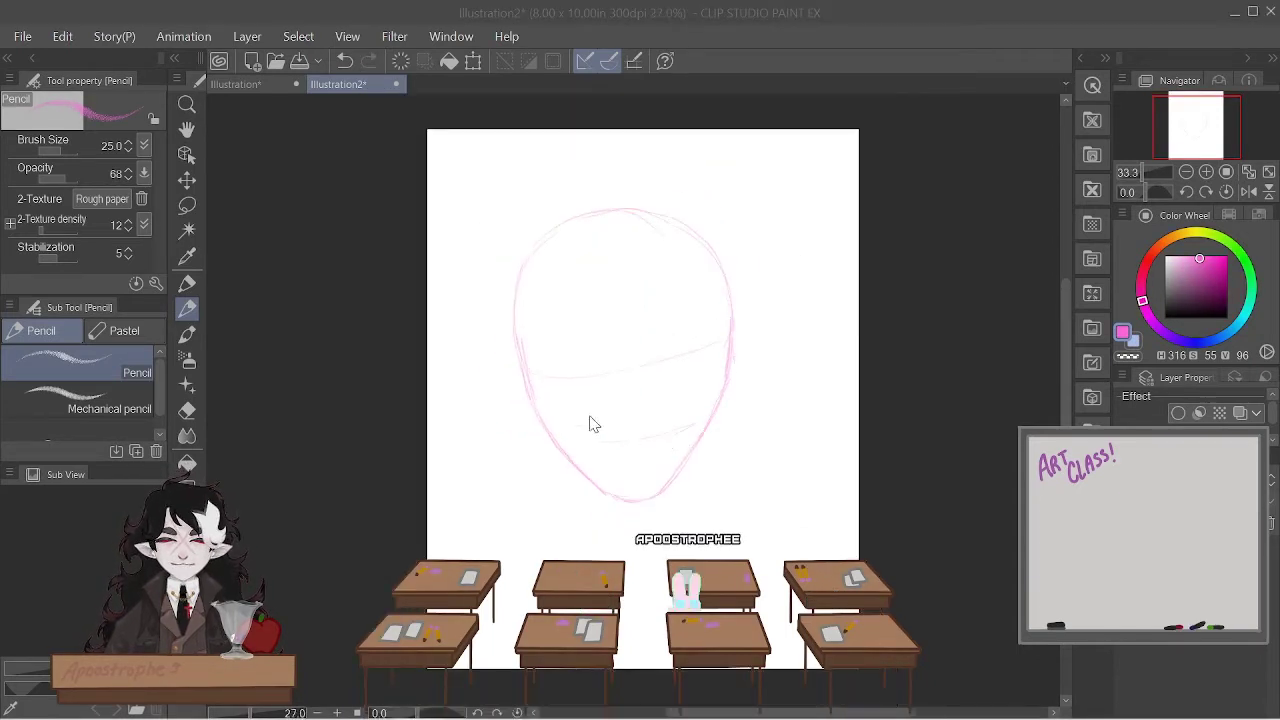
- Mirror the canvas view horizontally, erase the right jaw line and redraw it with the Pencil from cheek to chin
{"action": "scroll", "coordinate": [680, 317], "scroll_direction": "up", "scroll_amount": 2}
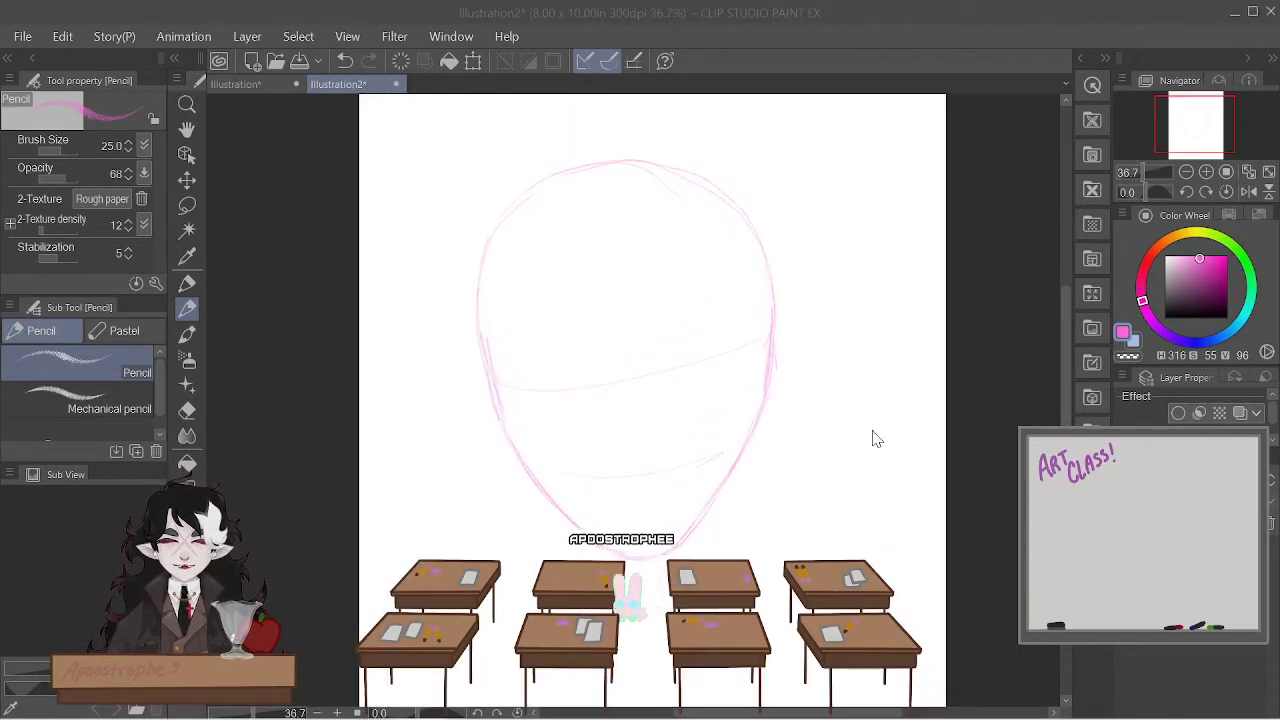
{"action": "scroll", "coordinate": [780, 433], "scroll_direction": "up", "scroll_amount": 2}
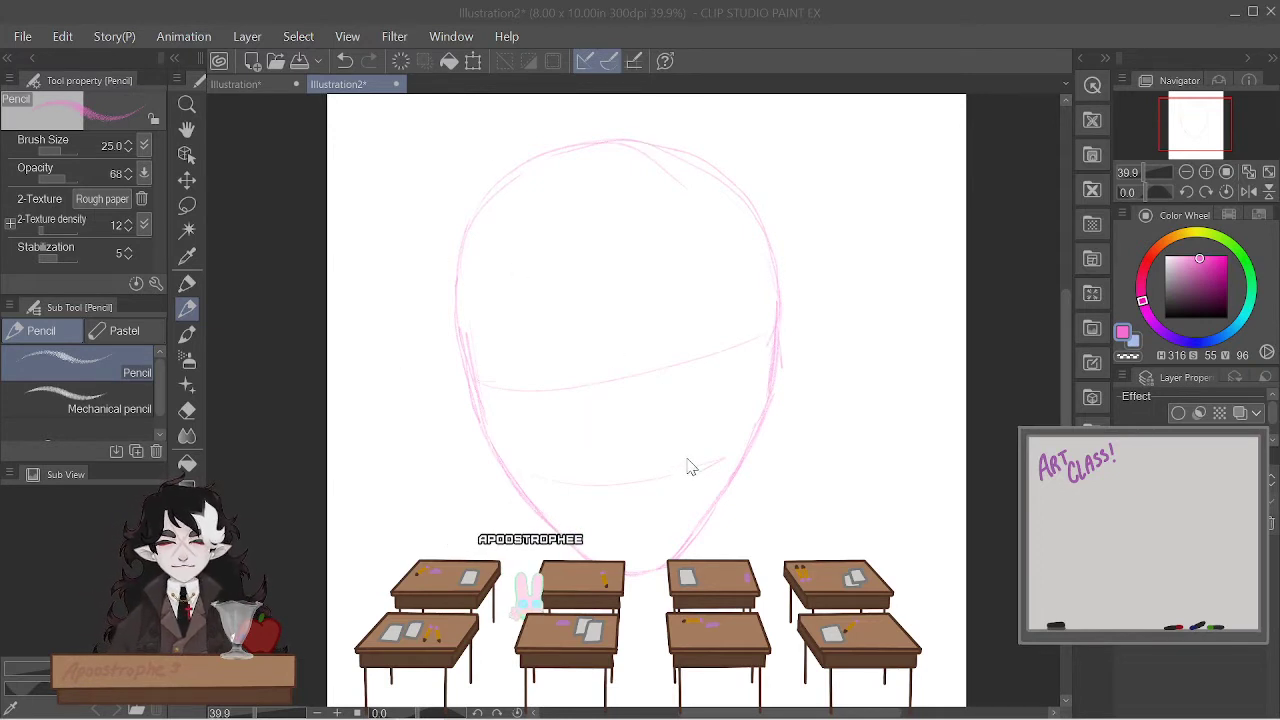
{"action": "left_click", "coordinate": [1254, 195]}
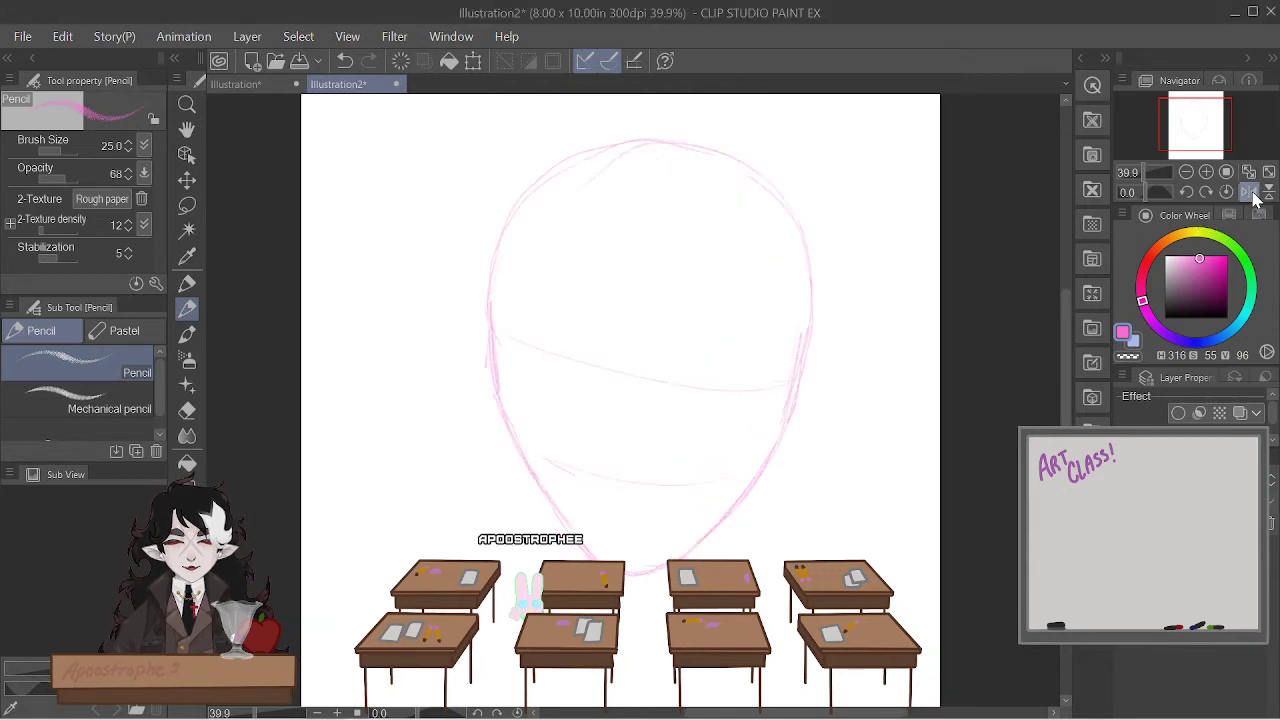
{"action": "scroll", "coordinate": [543, 446], "scroll_direction": "down", "scroll_amount": 2}
{"action": "scroll", "coordinate": [523, 463], "scroll_direction": "up", "scroll_amount": 3}
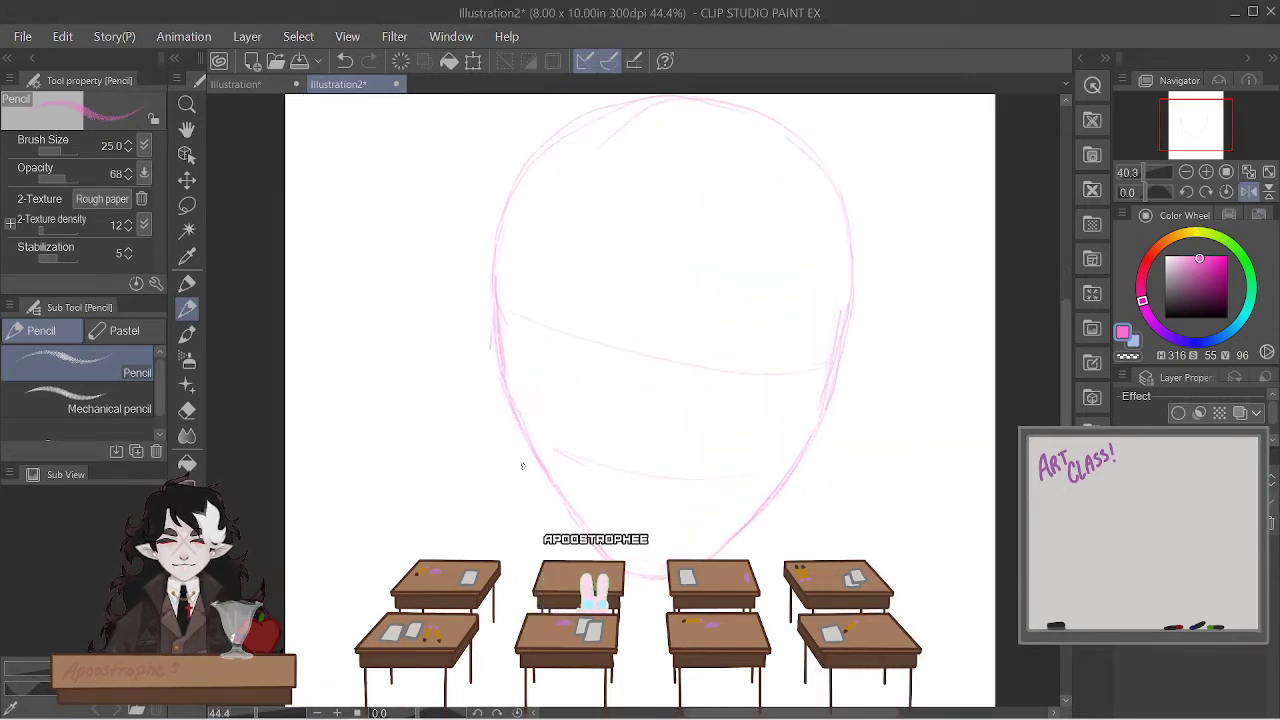
{"action": "key", "text": "e"}
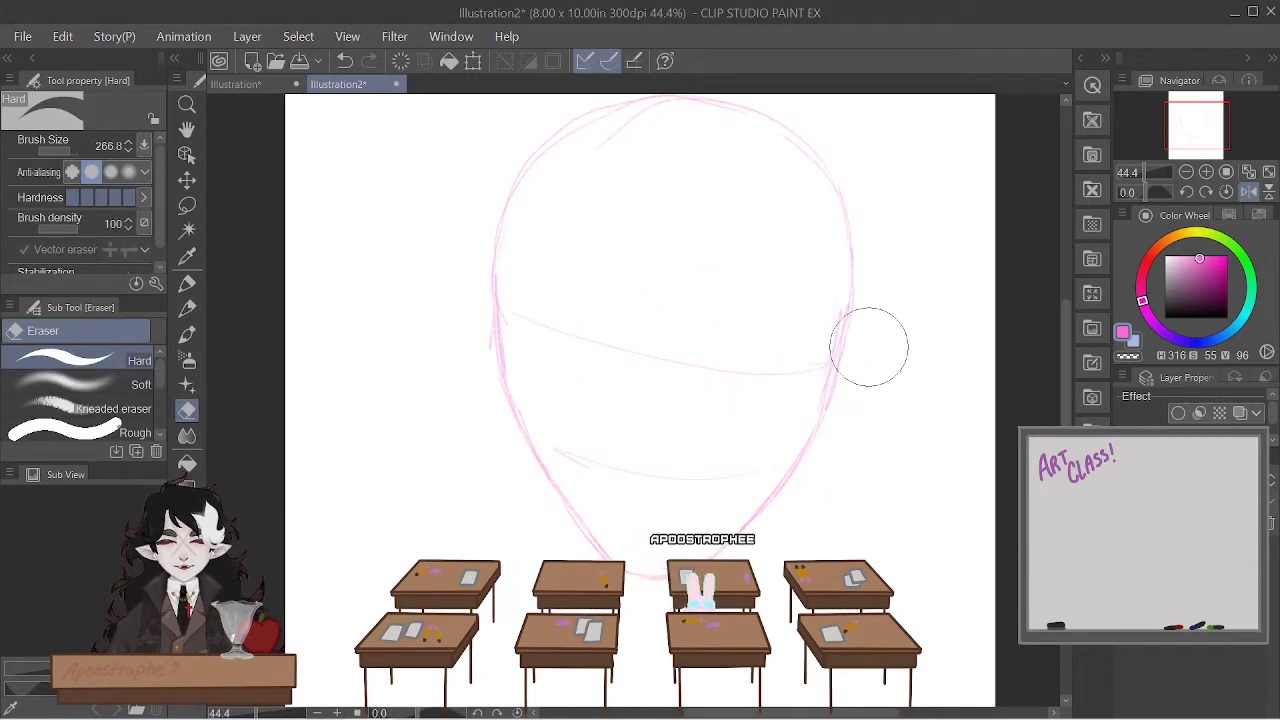
{"action": "mouse_move", "coordinate": [869, 343]}
{"action": "left_mouse_down"}
{"action": "mouse_move", "coordinate": [789, 486]}
{"action": "mouse_move", "coordinate": [771, 449]}
{"action": "left_mouse_up"}
{"action": "key", "text": "p"}
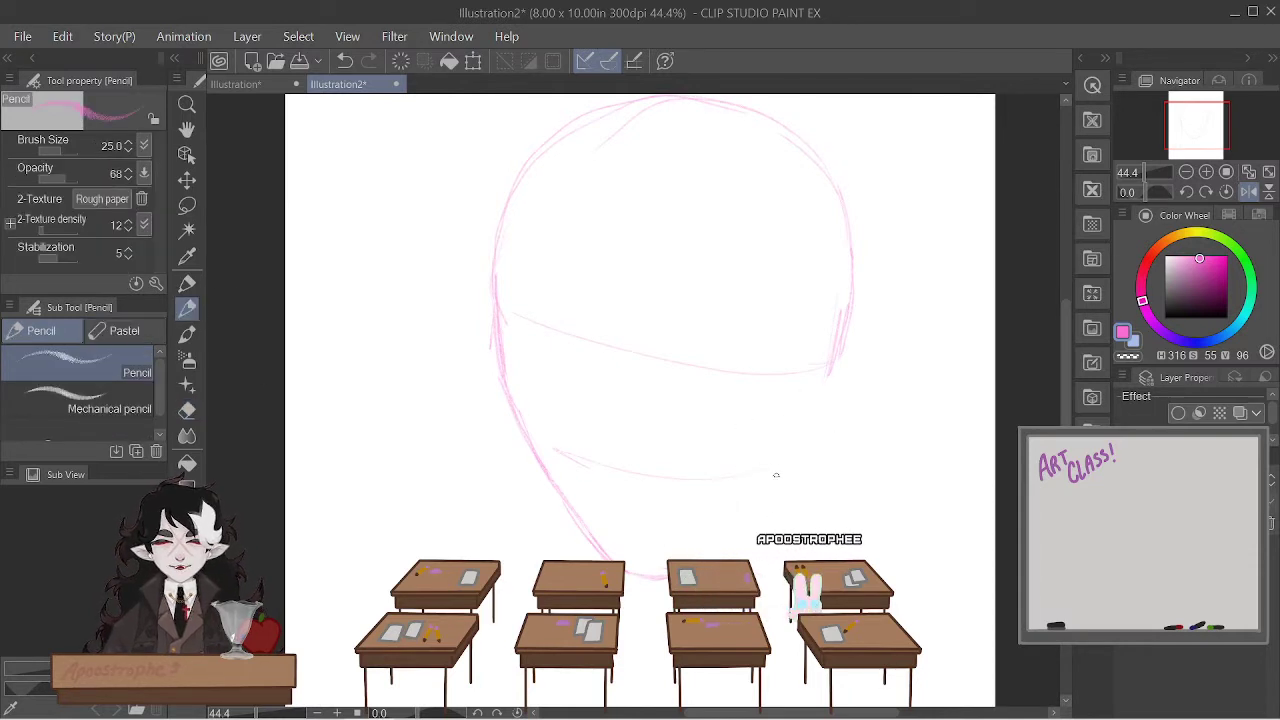
{"action": "left_click_drag", "start_coordinate": [762, 497], "coordinate": [703, 558]}
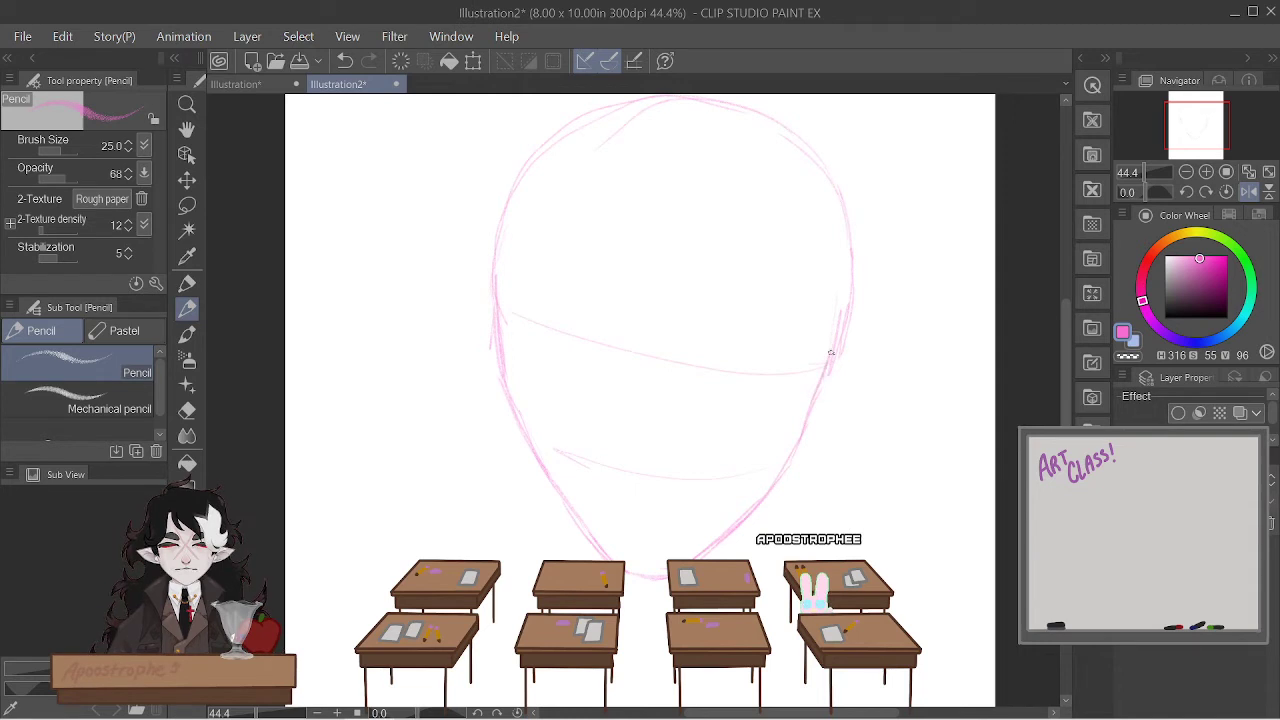
- Refine the right cheek and jaw line, trimming stray strokes with the Hard eraser and redrawing the contour with the Pencil
{"action": "left_click", "coordinate": [195, 410]}
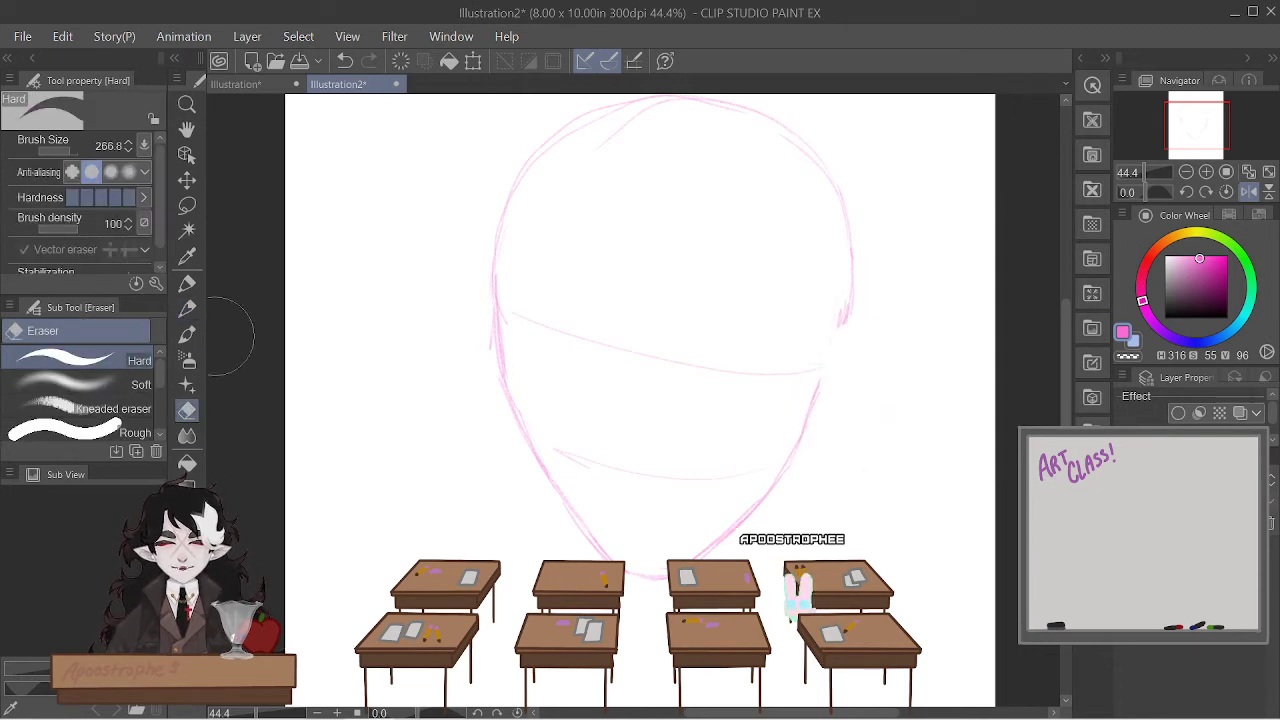
{"action": "left_click", "coordinate": [187, 308]}
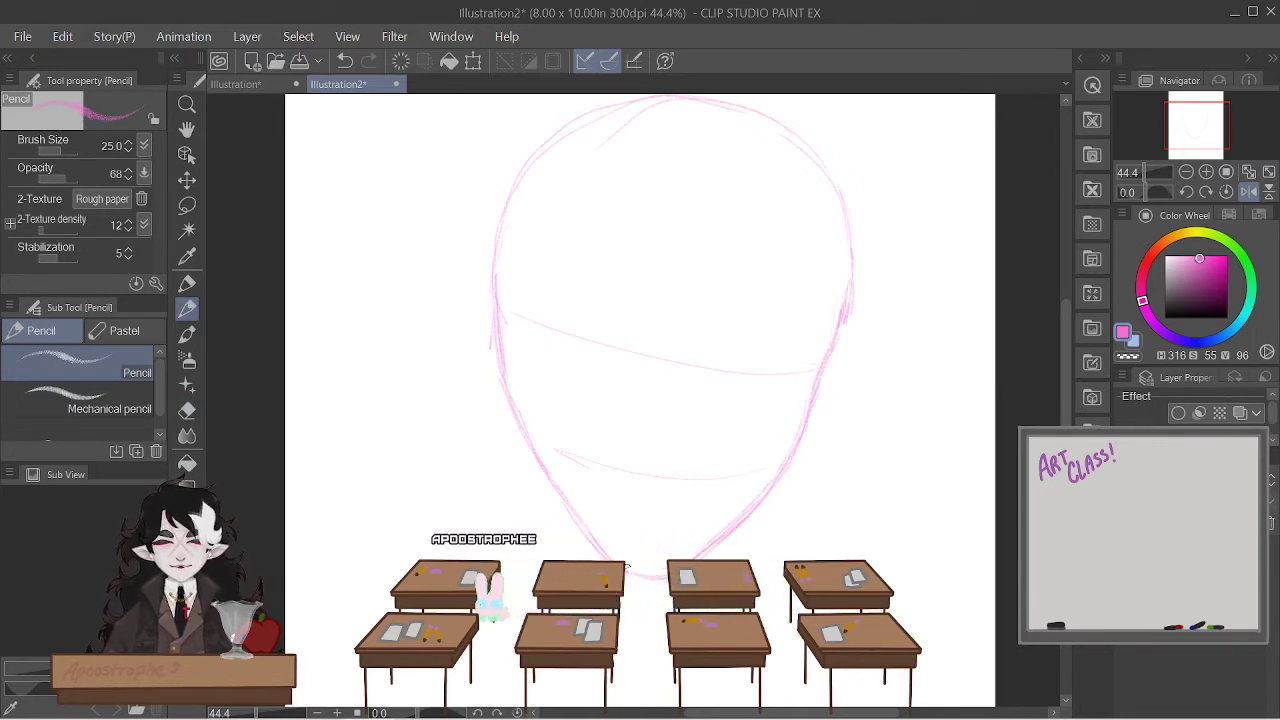
{"action": "left_click", "coordinate": [187, 410]}
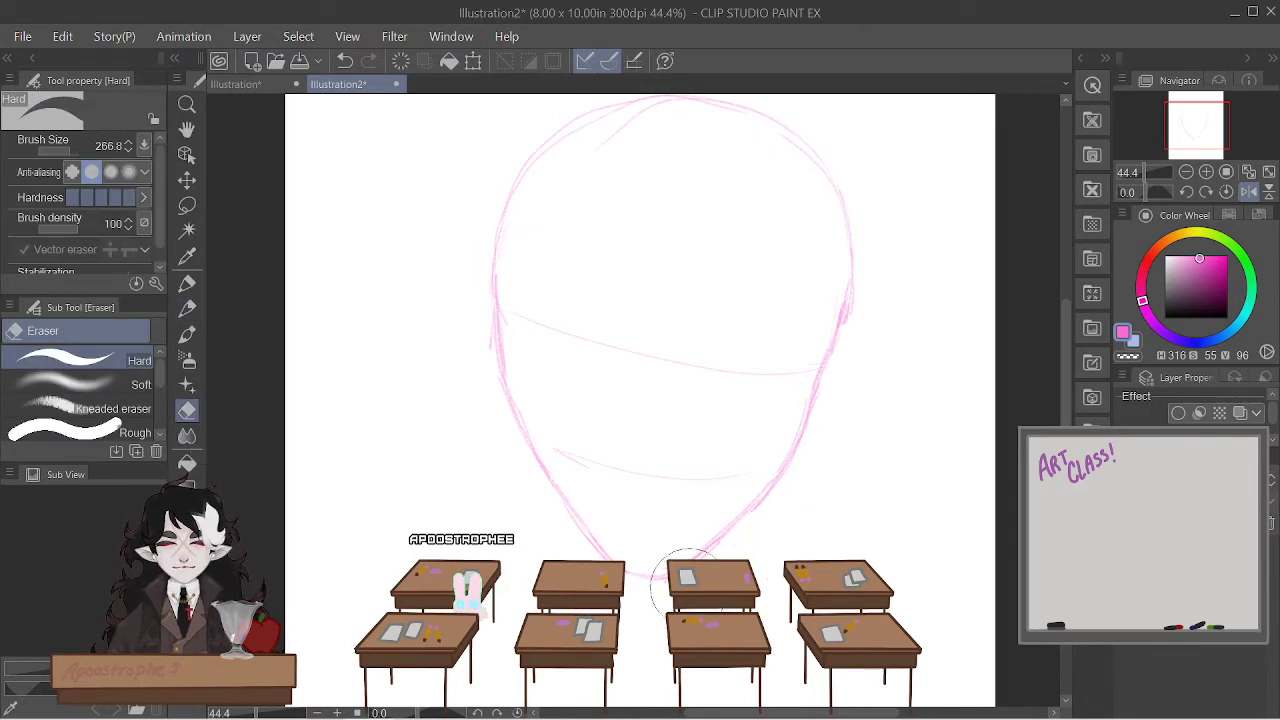
{"action": "left_click", "coordinate": [190, 314]}
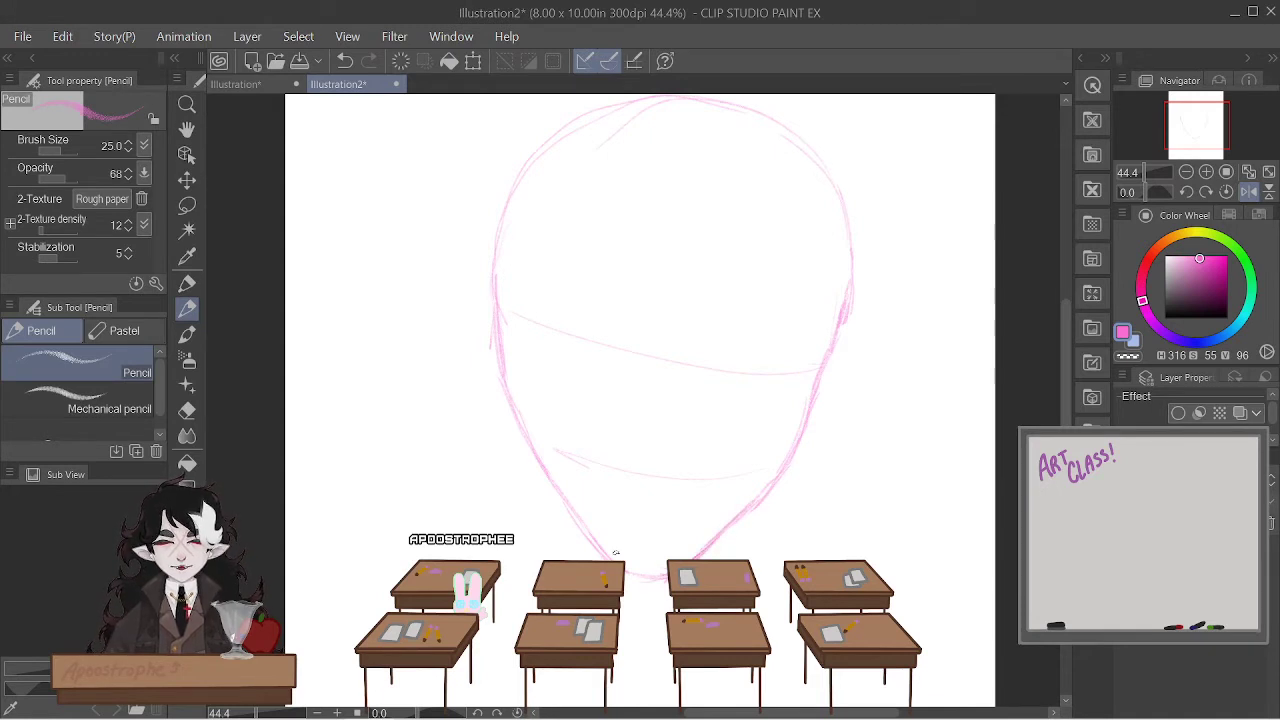
{"action": "left_click", "coordinate": [187, 410]}
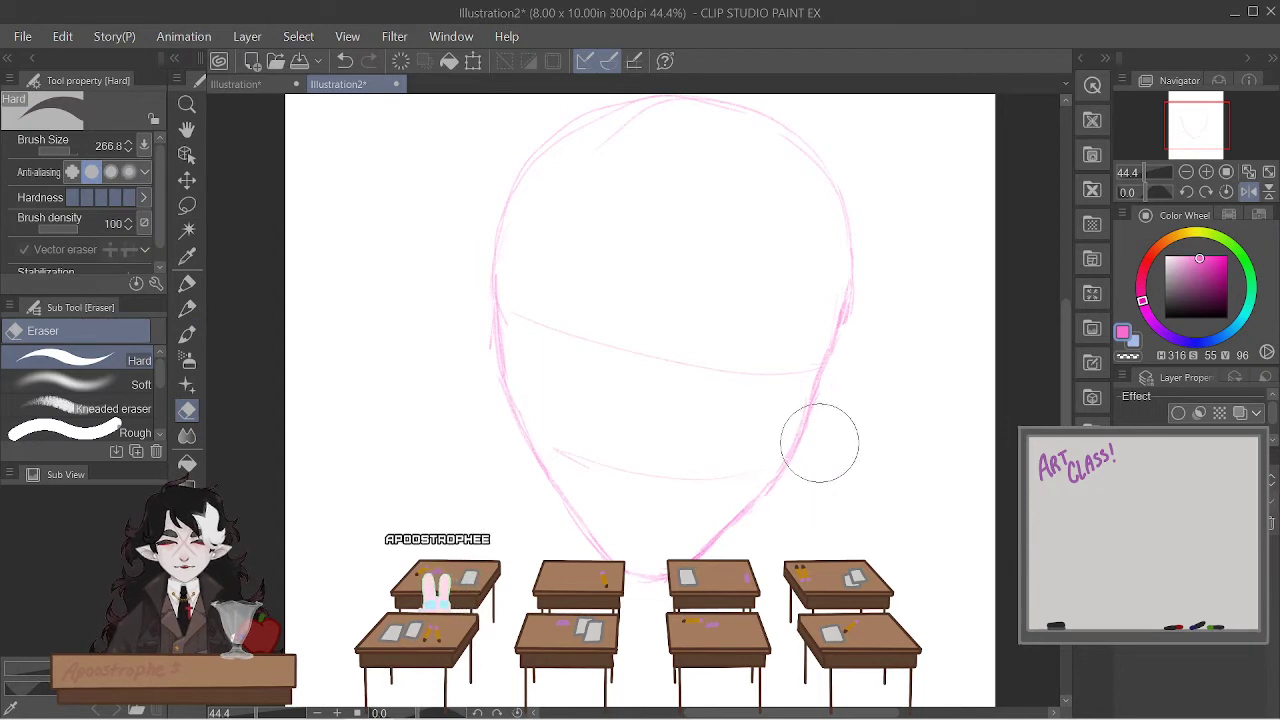
{"action": "left_click", "coordinate": [188, 309]}
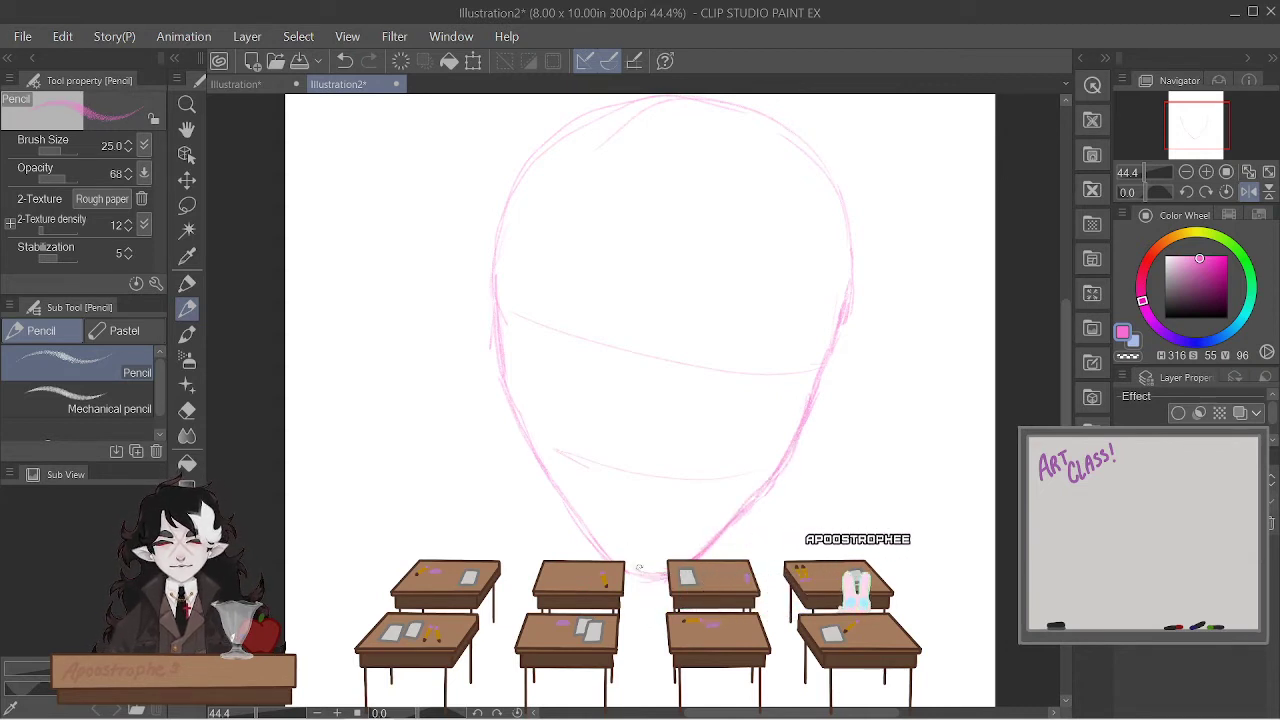
- Erase the left side of the face from temple to cheek and redraw it slightly further in with the Pencil
{"action": "left_click", "coordinate": [188, 408]}
{"action": "left_click_drag", "start_coordinate": [506, 266], "coordinate": [493, 438]}
{"action": "left_click", "coordinate": [187, 312]}
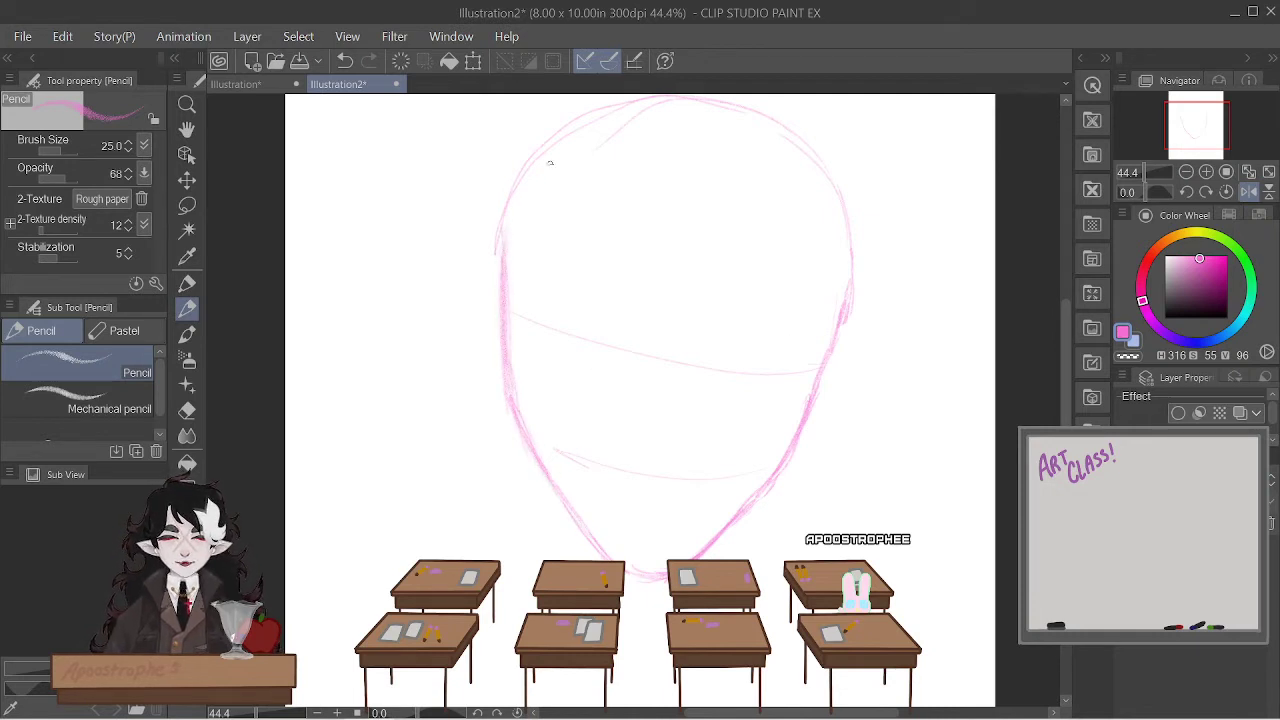
- Unmirror the canvas view, erase the uneven contours at both temples with the Hard eraser and redraw a wider skull outline with the Pencil
{"action": "left_click", "coordinate": [1250, 194]}
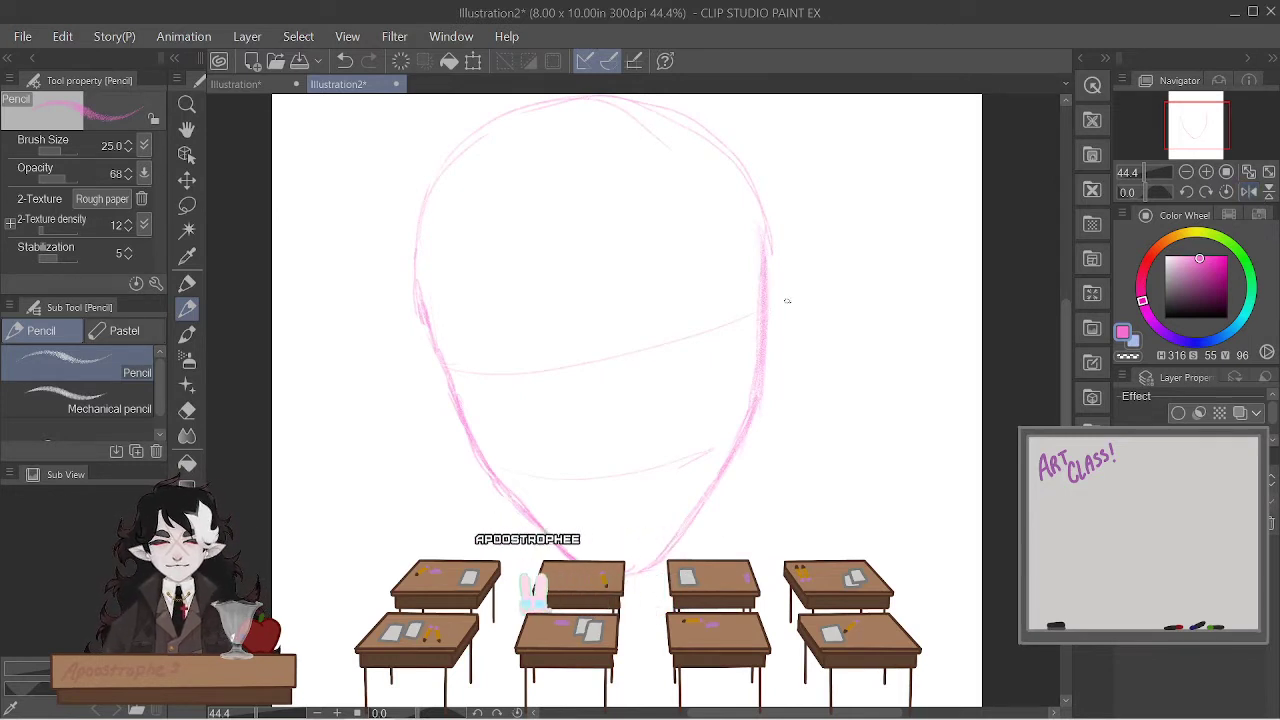
{"action": "left_click", "coordinate": [187, 411]}
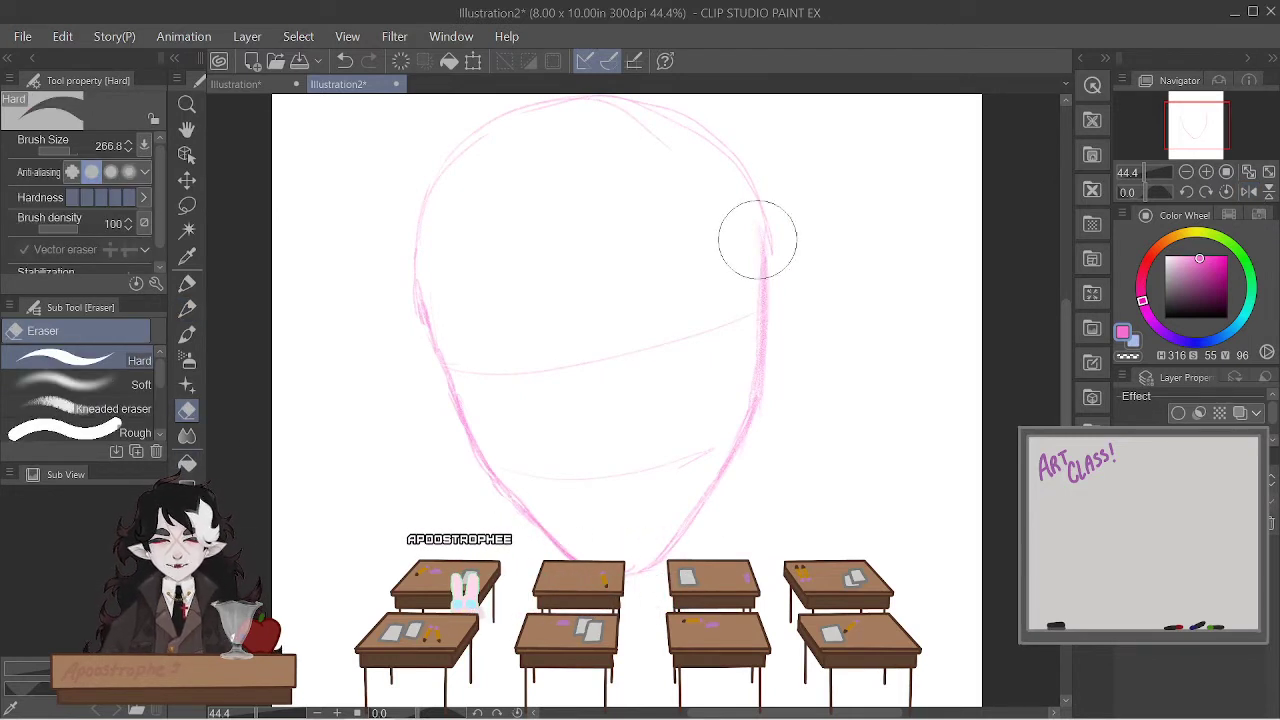
{"action": "left_click_drag", "start_coordinate": [751, 240], "coordinate": [765, 365]}
{"action": "left_click", "coordinate": [187, 309]}
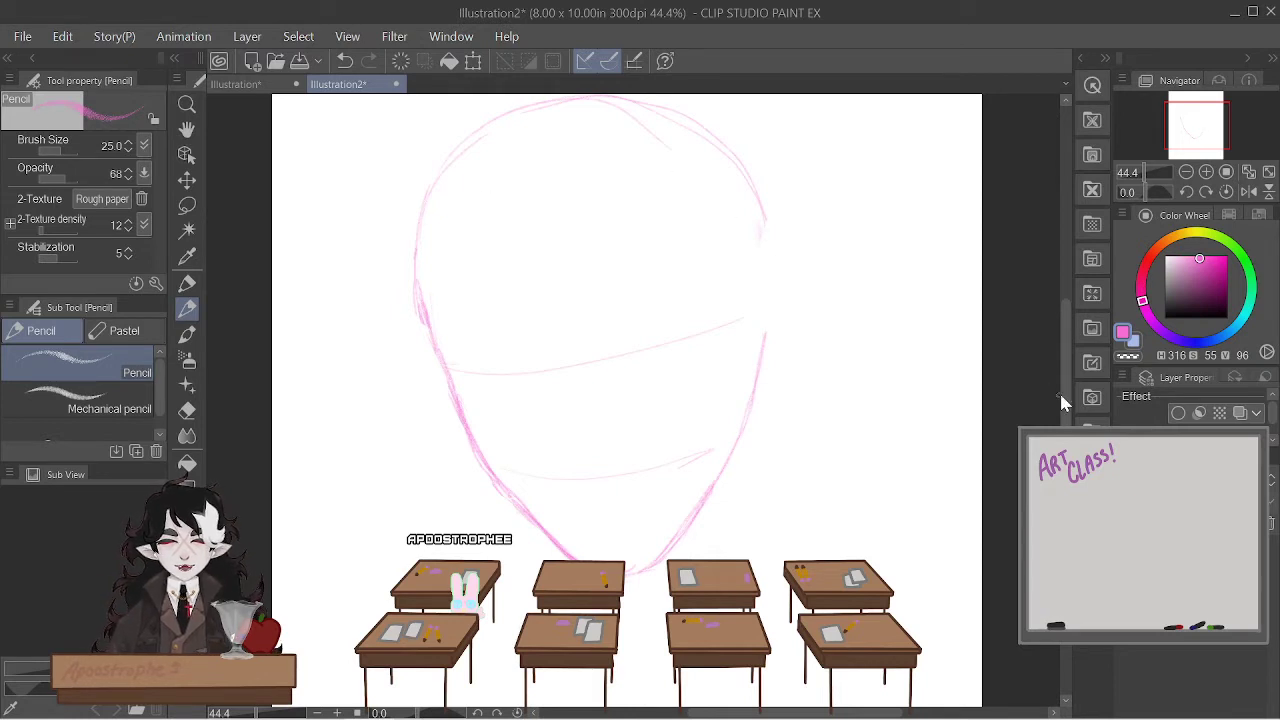
{"action": "left_click_drag", "start_coordinate": [1062, 398], "coordinate": [1056, 378]}
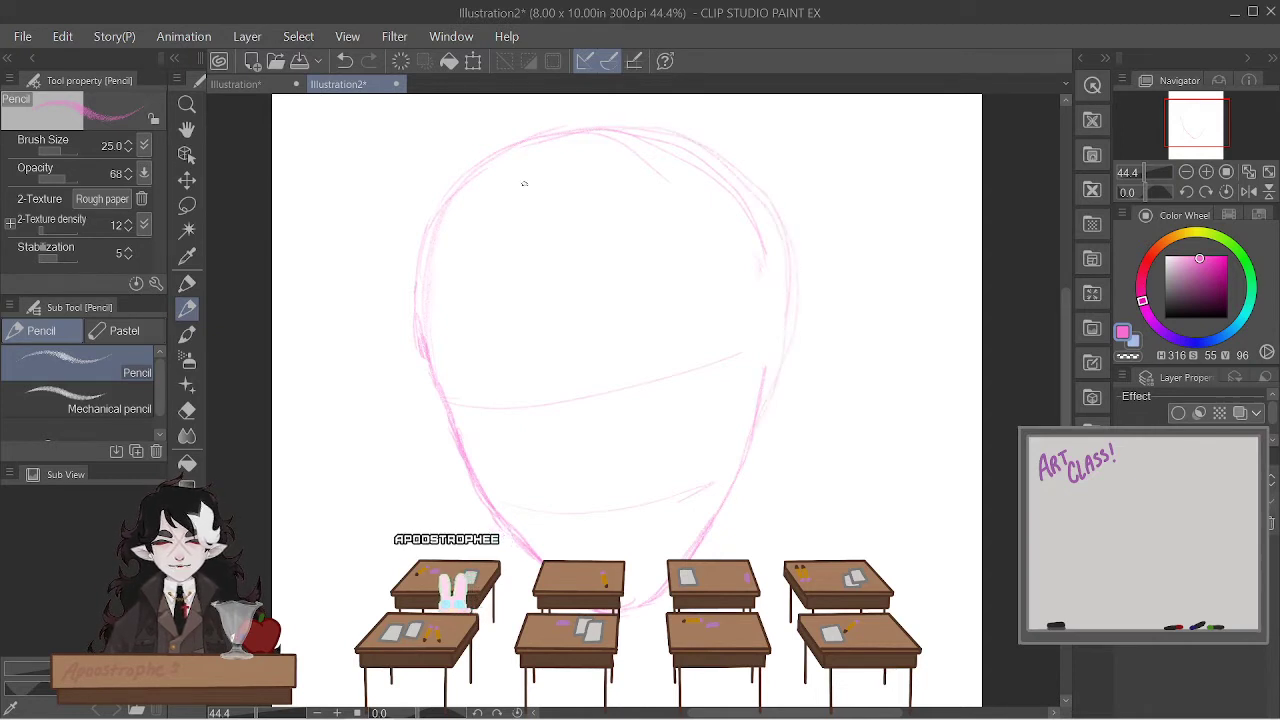
{"action": "key", "text": "e"}
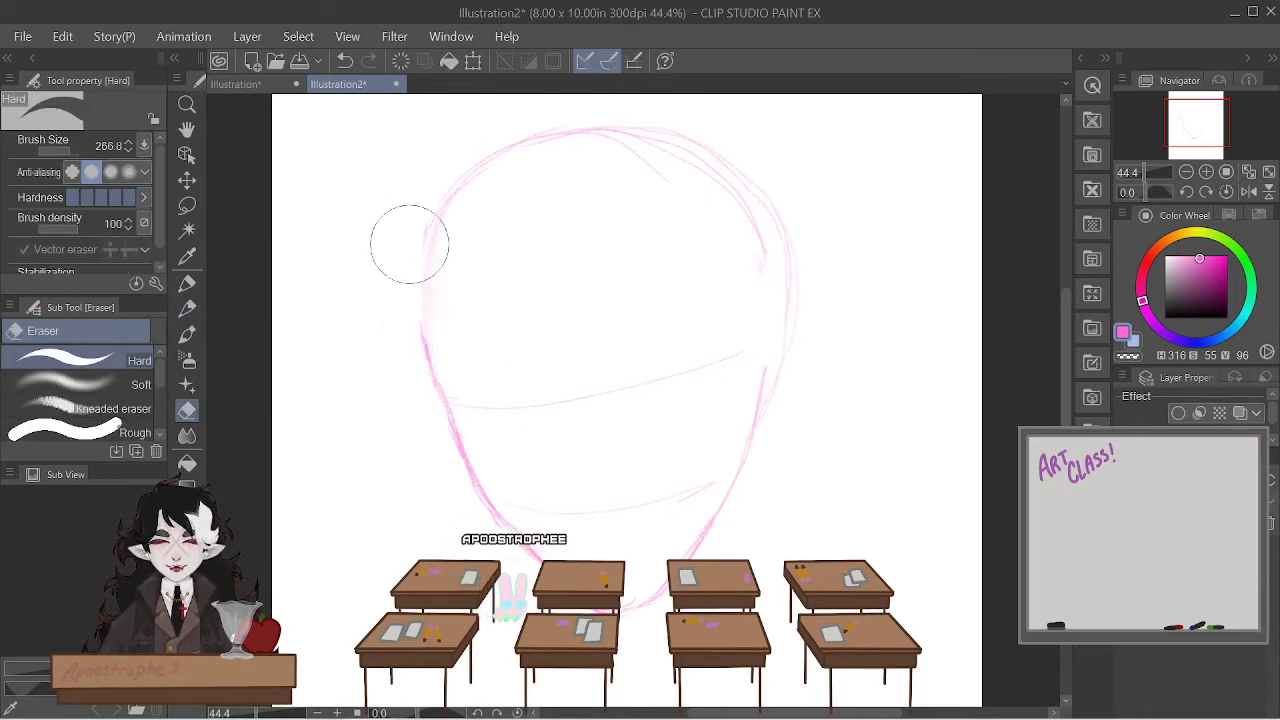
{"action": "left_click", "coordinate": [187, 309]}
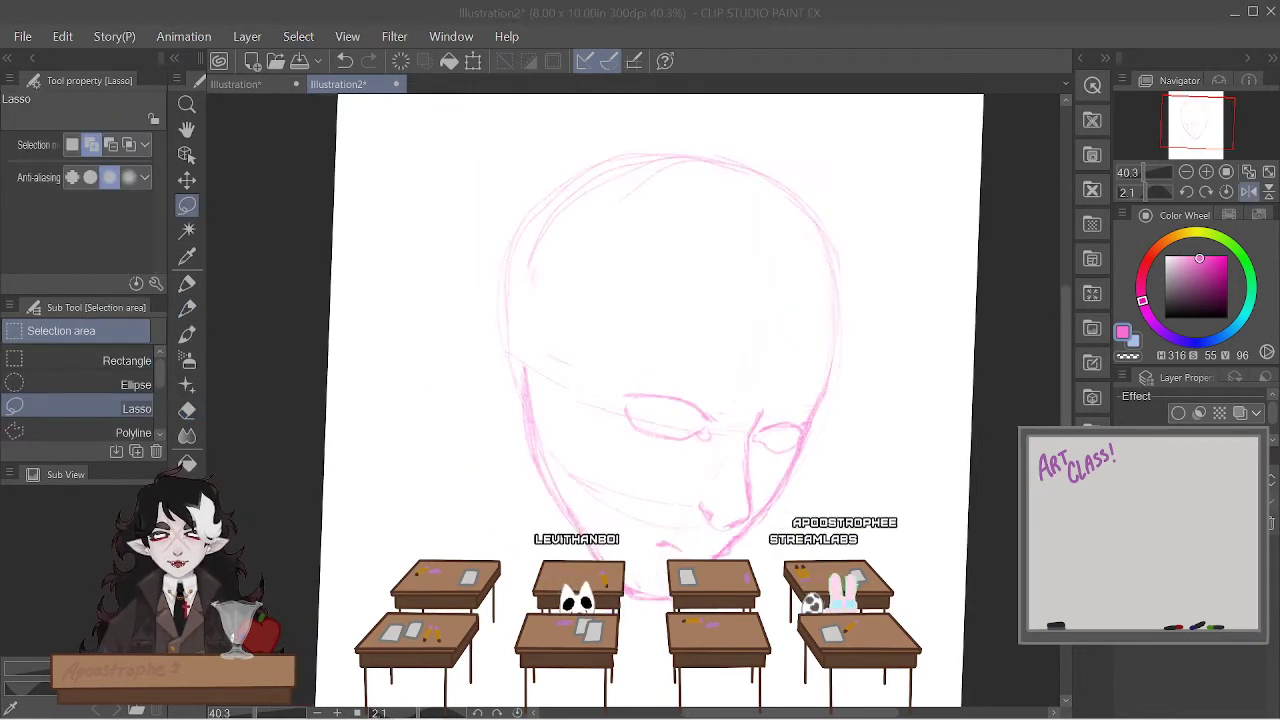
- Lasso the smaller eye near the face's right edge, make it narrower and slightly lower with Free Transform, and deselect it
{"action": "left_click", "coordinate": [757, 495]}
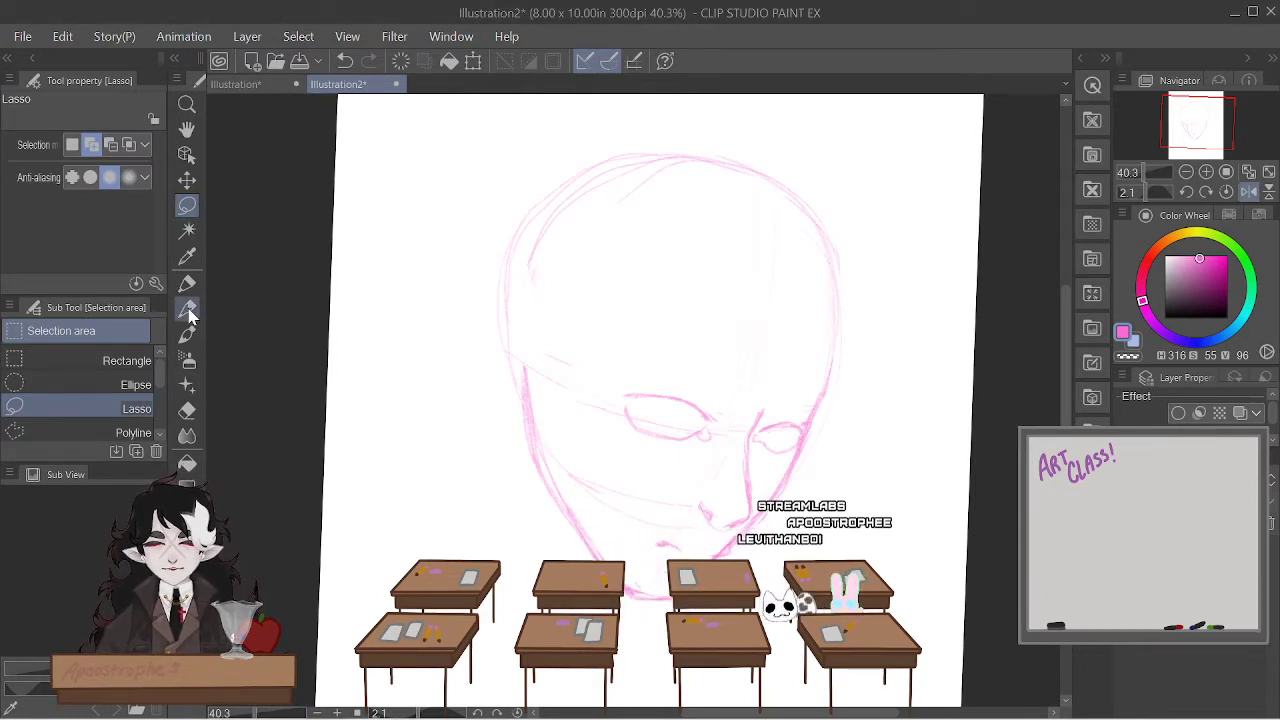
{"action": "key", "text": "p"}
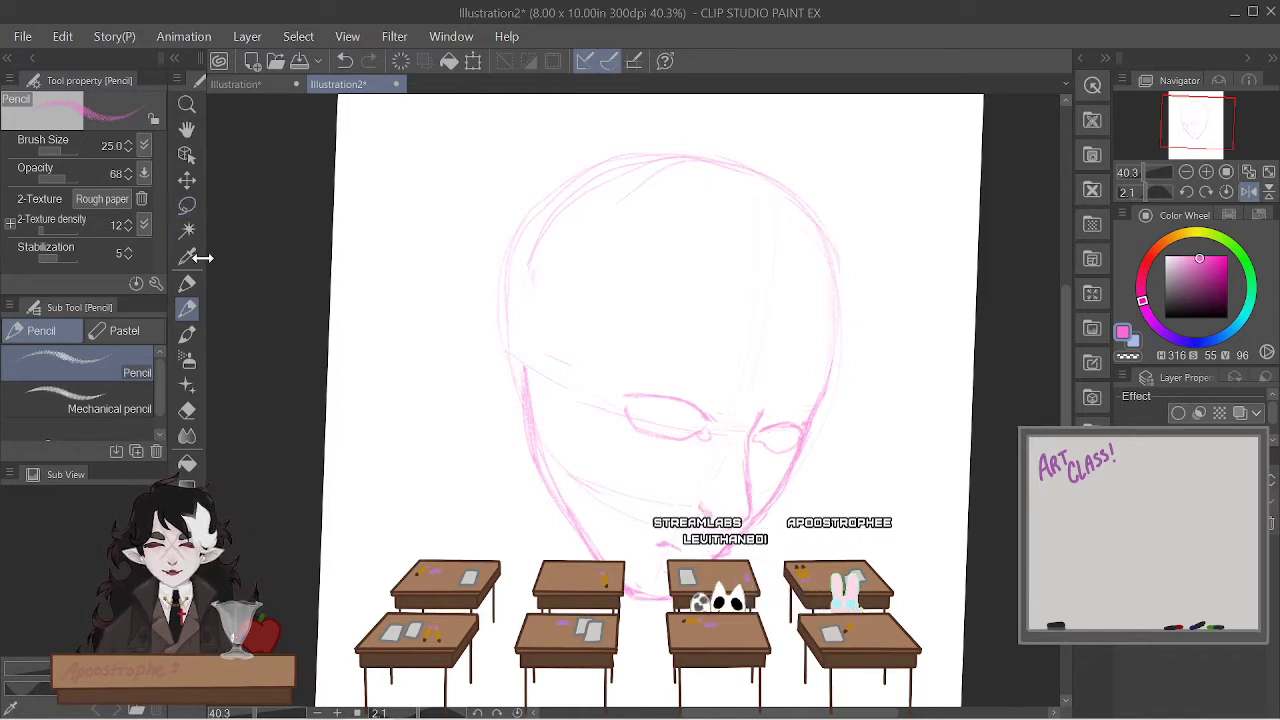
{"action": "left_click", "coordinate": [192, 205]}
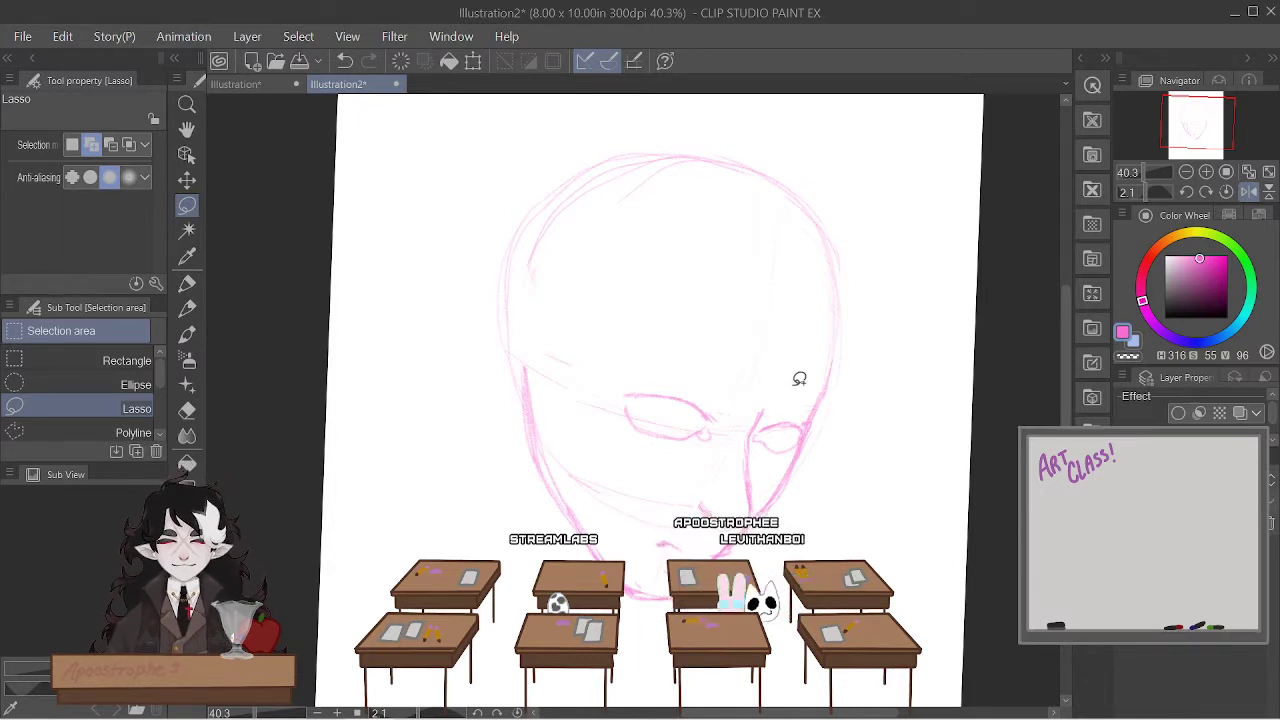
{"action": "mouse_move", "coordinate": [788, 400]}
{"action": "left_mouse_down"}
{"action": "mouse_move", "coordinate": [766, 420]}
{"action": "mouse_move", "coordinate": [762, 452]}
{"action": "mouse_move", "coordinate": [798, 450]}
{"action": "mouse_move", "coordinate": [809, 431]}
{"action": "mouse_move", "coordinate": [808, 409]}
{"action": "mouse_move", "coordinate": [777, 403]}
{"action": "left_mouse_up"}
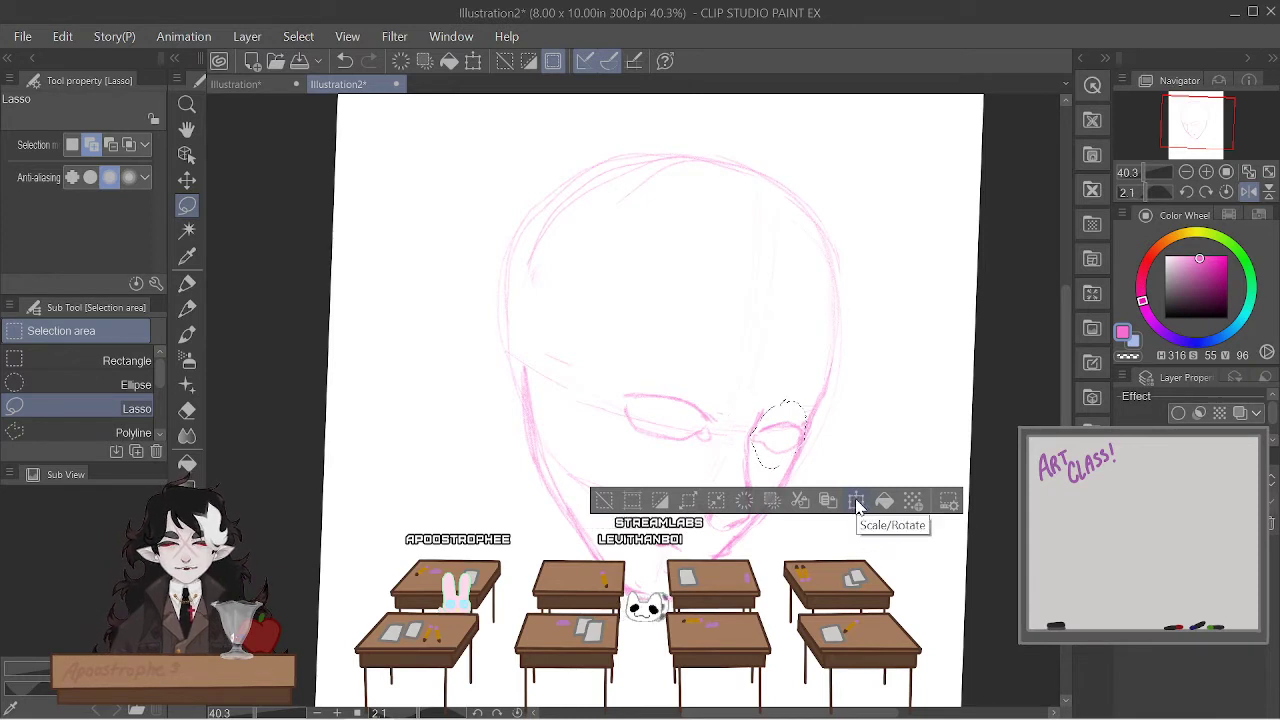
{"action": "left_click", "coordinate": [856, 505]}
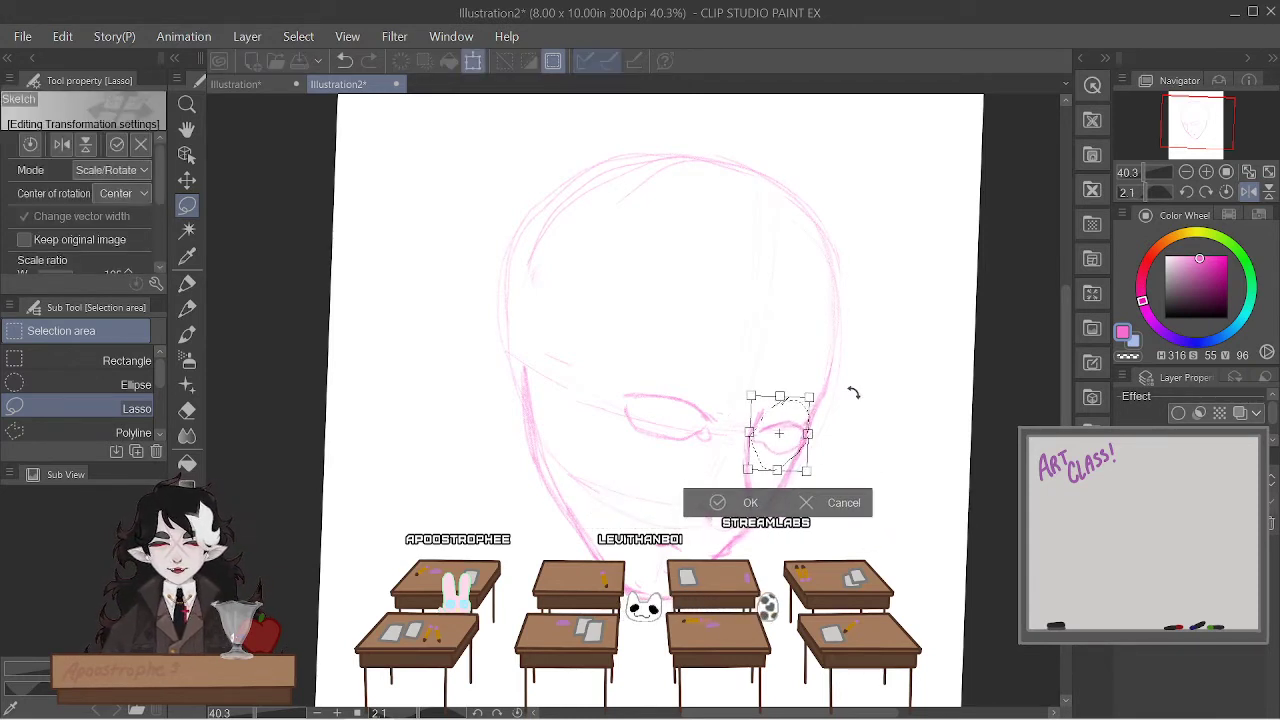
{"action": "left_click", "coordinate": [110, 170]}
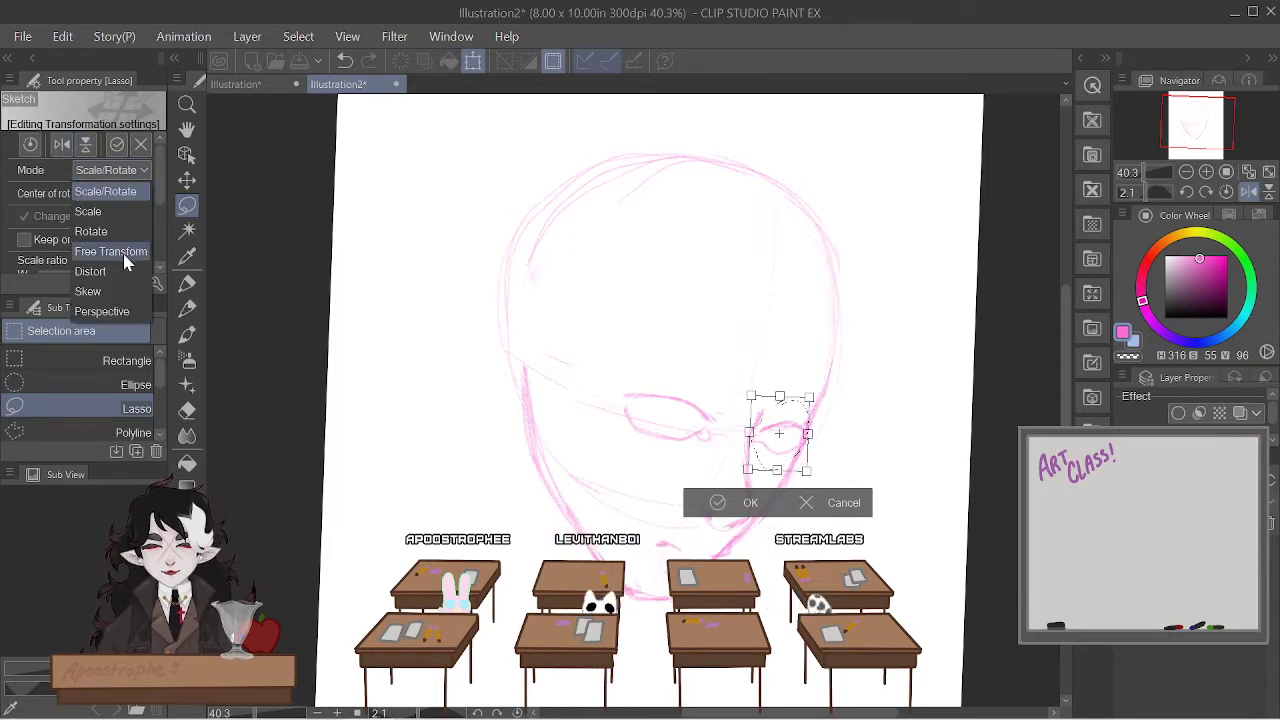
{"action": "left_click", "coordinate": [122, 252]}
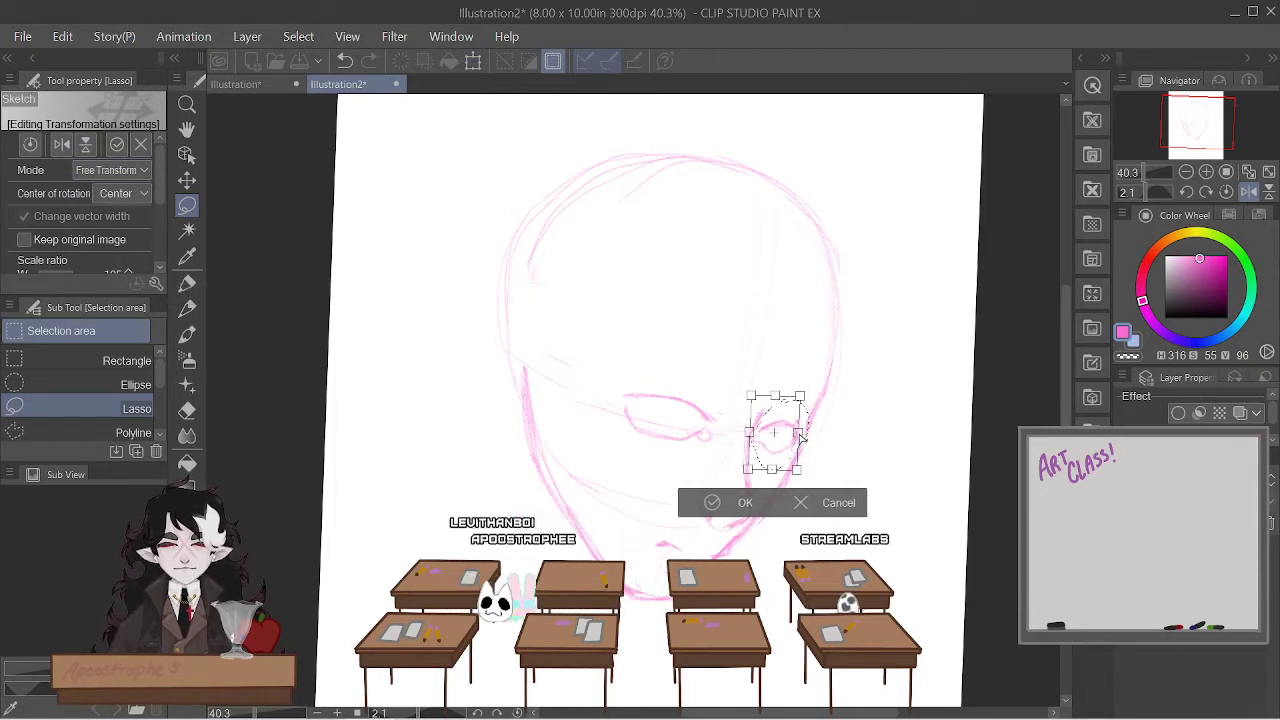
{"action": "left_click_drag", "start_coordinate": [808, 433], "coordinate": [776, 450]}
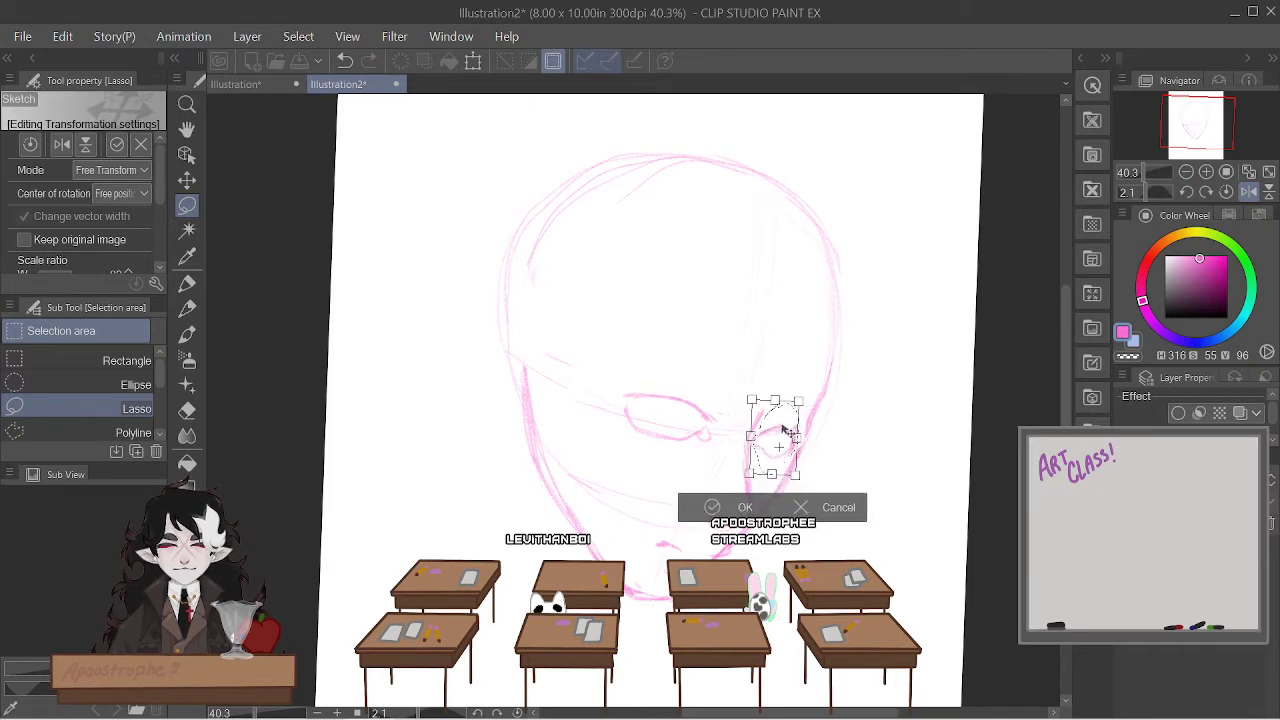
{"action": "left_click", "coordinate": [740, 507]}
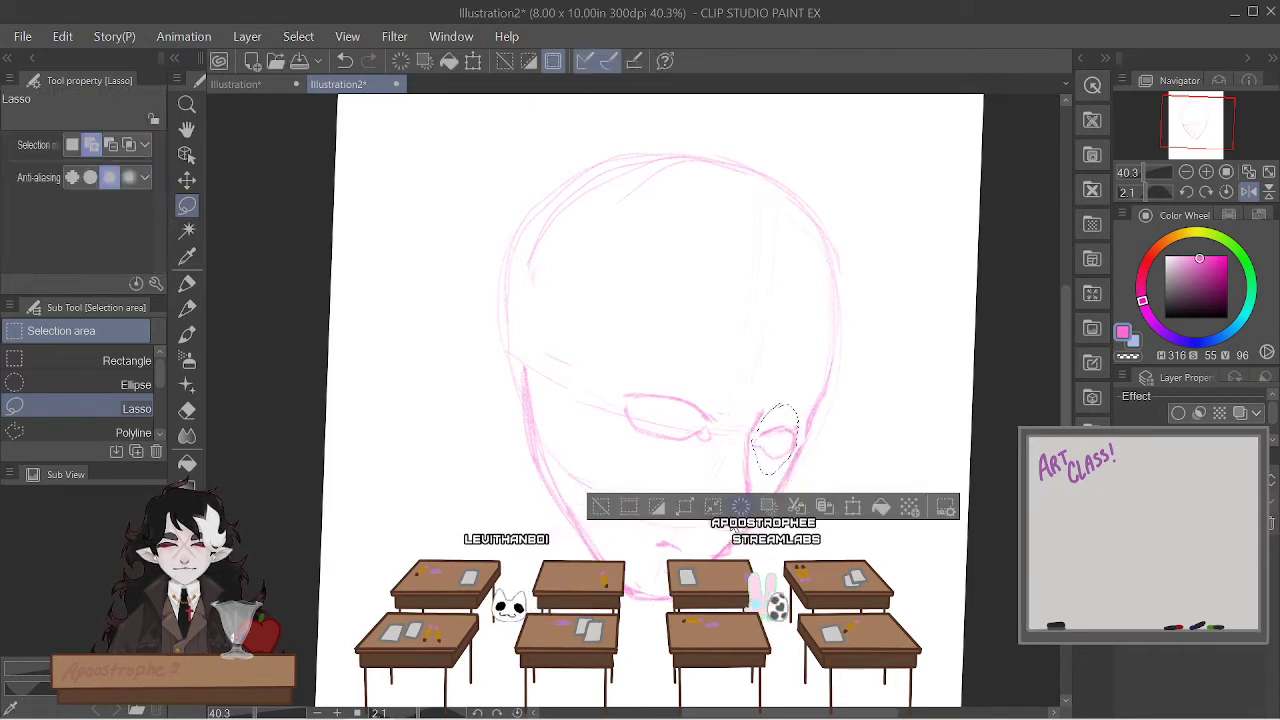
{"action": "left_click", "coordinate": [298, 36]}
{"action": "left_click", "coordinate": [337, 81]}
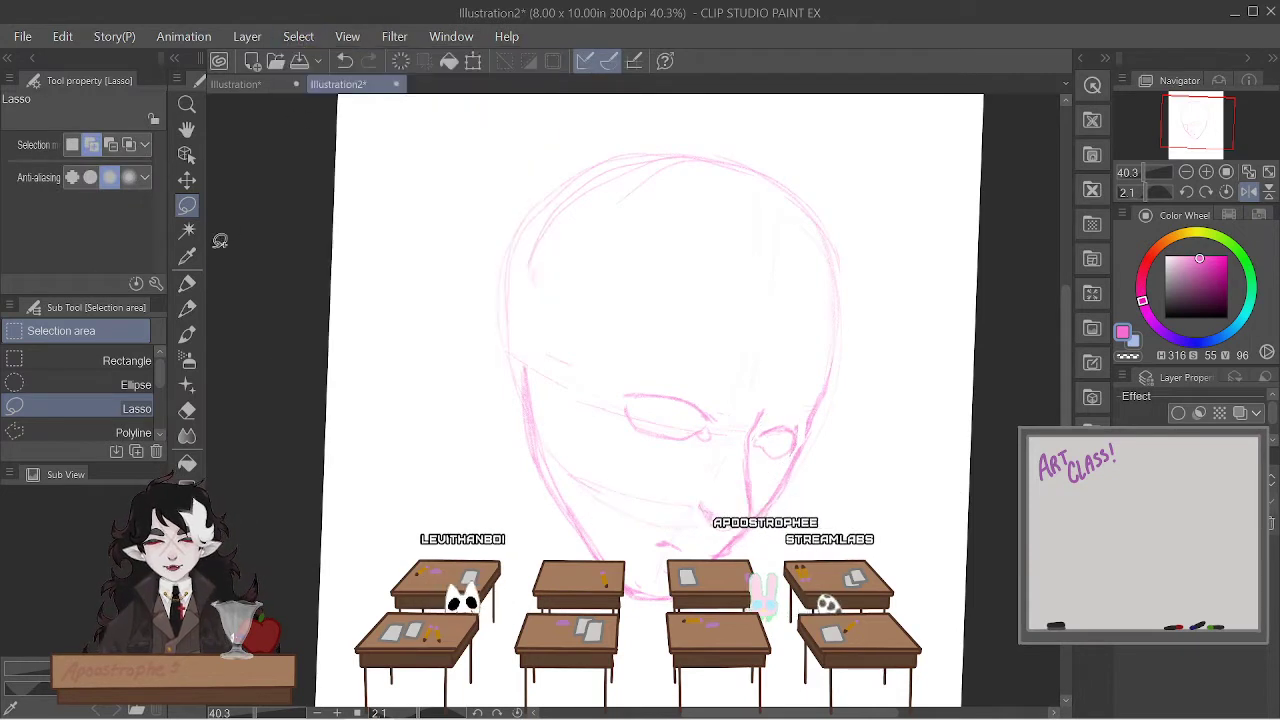
- Erase the face contour beside the smaller eye with the Hard eraser, tidying the cheek line with the Pencil
{"action": "left_click", "coordinate": [199, 310]}
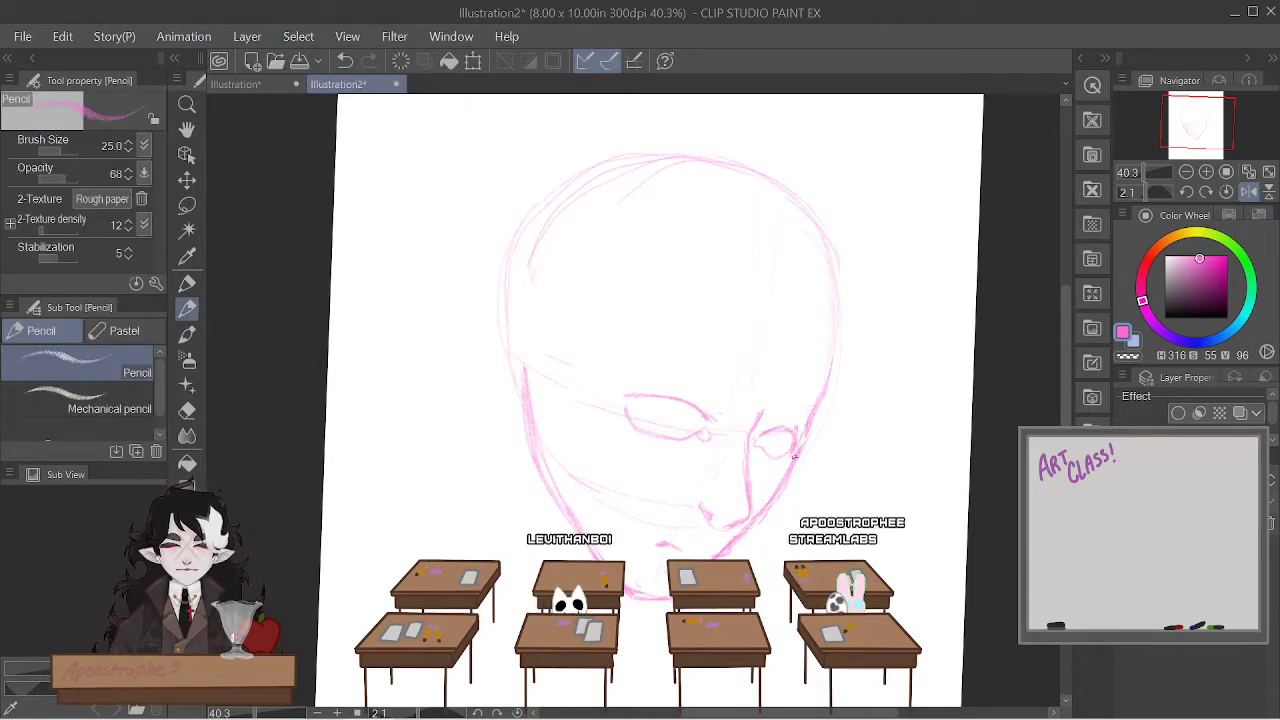
{"action": "key", "text": "e"}
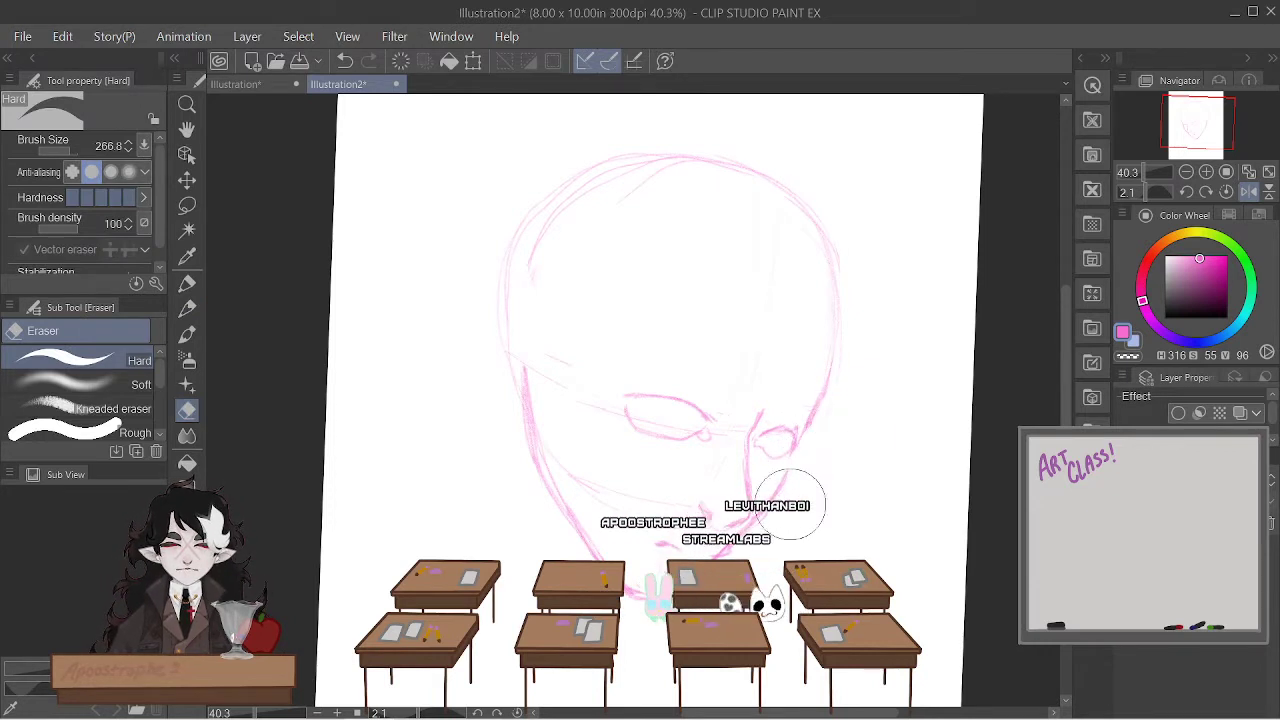
{"action": "key", "text": "p"}
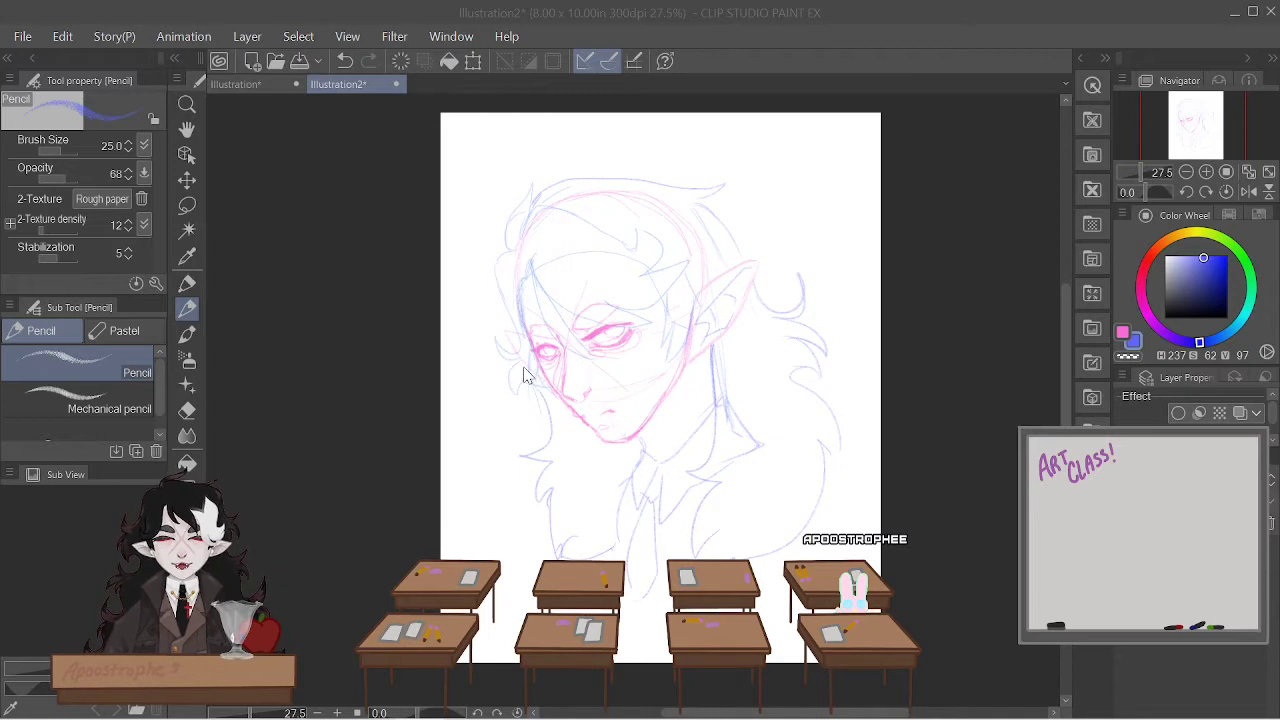
- Erase the pink skull construction lines showing through the blue hair sketch with the Hard eraser and return to the Pencil
{"action": "scroll", "coordinate": [530, 337], "scroll_direction": "up", "scroll_amount": 1}
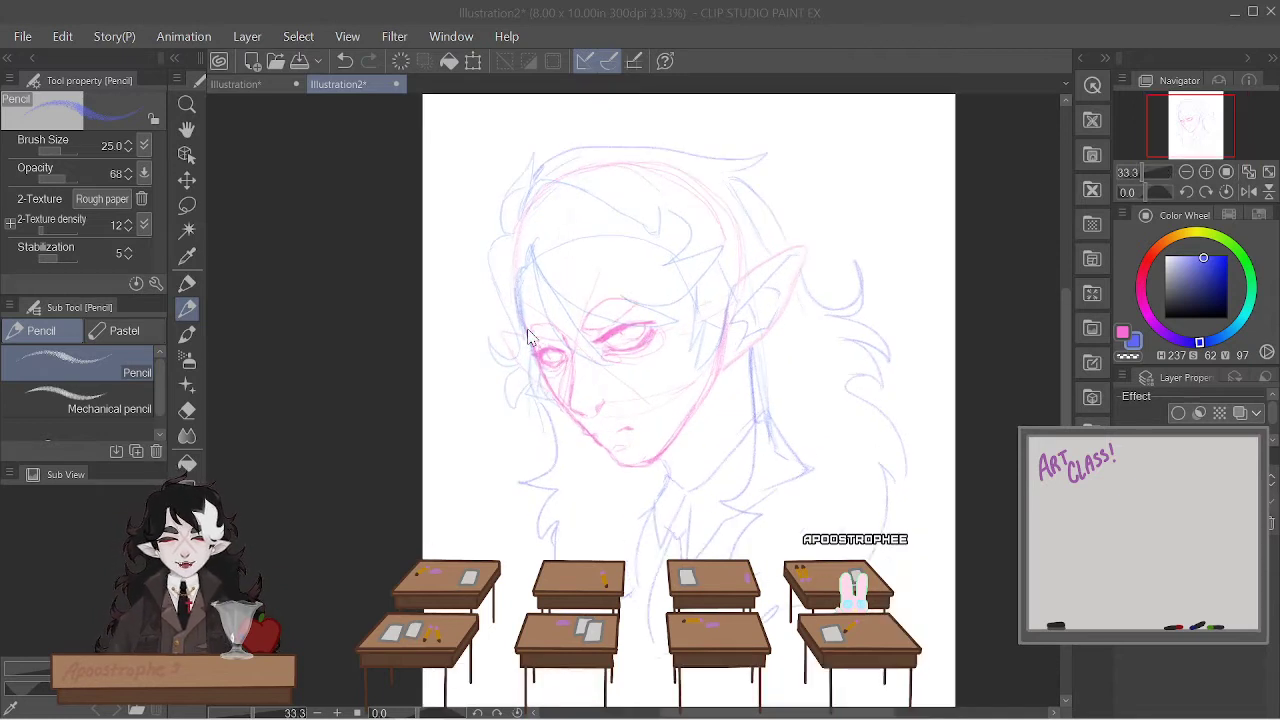
{"action": "left_click", "coordinate": [591, 194]}
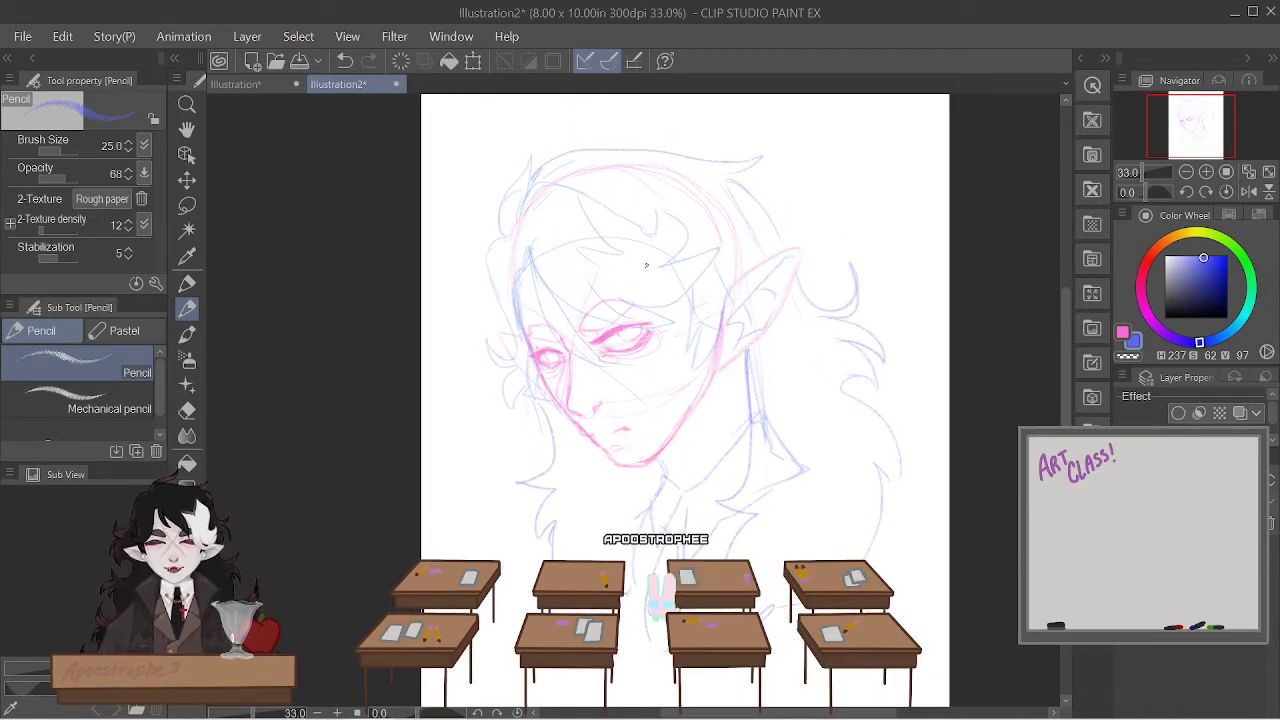
{"action": "key", "text": "e"}
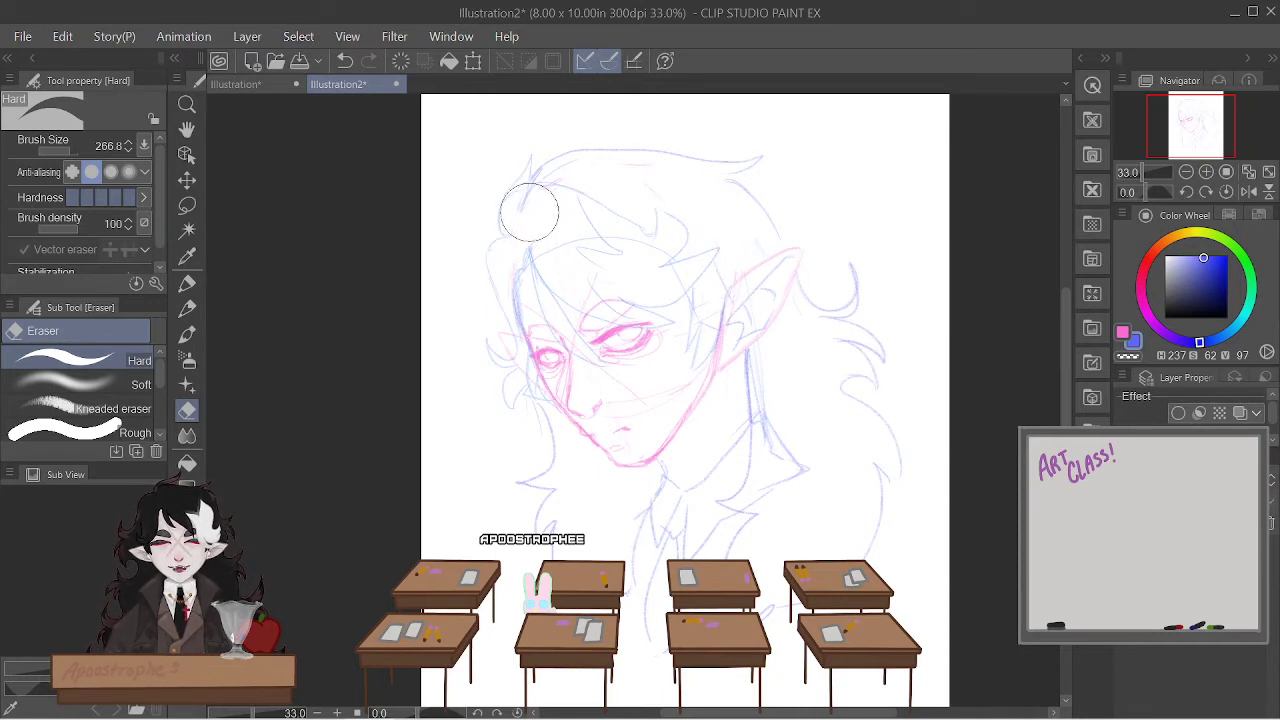
{"action": "left_click", "coordinate": [196, 308]}
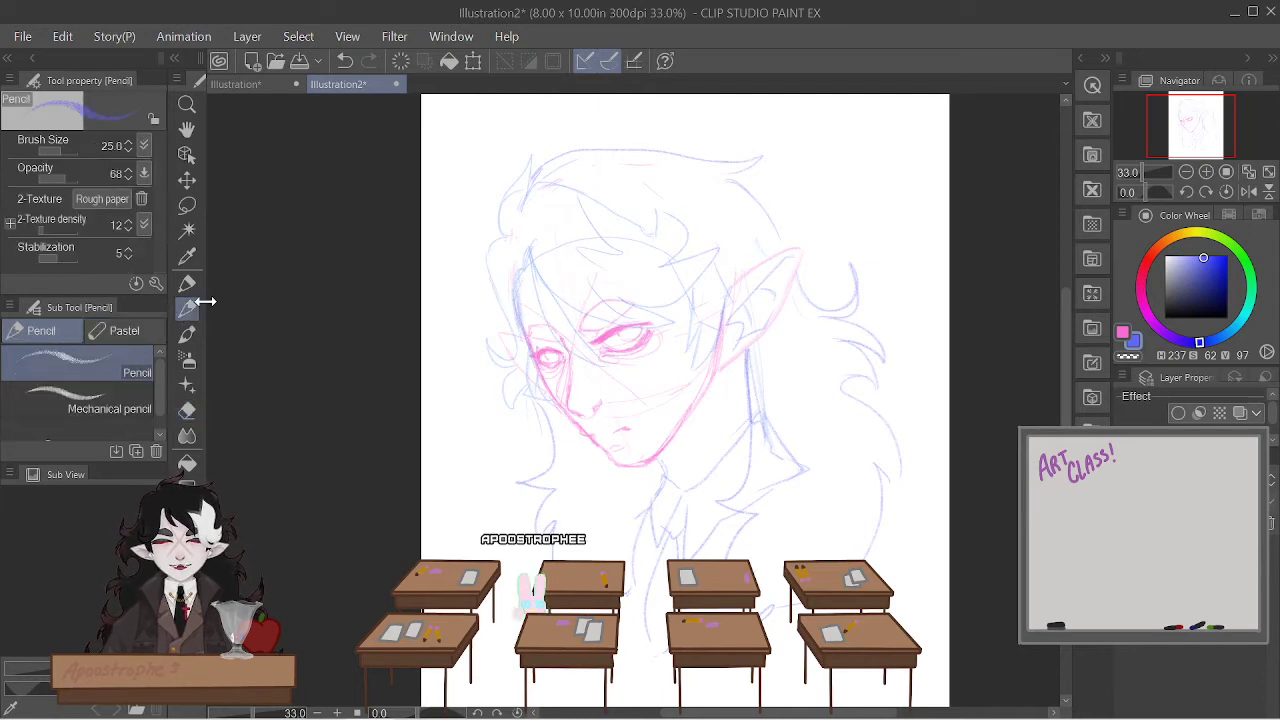
{"action": "scroll", "coordinate": [607, 296], "scroll_direction": "up", "scroll_amount": 1}
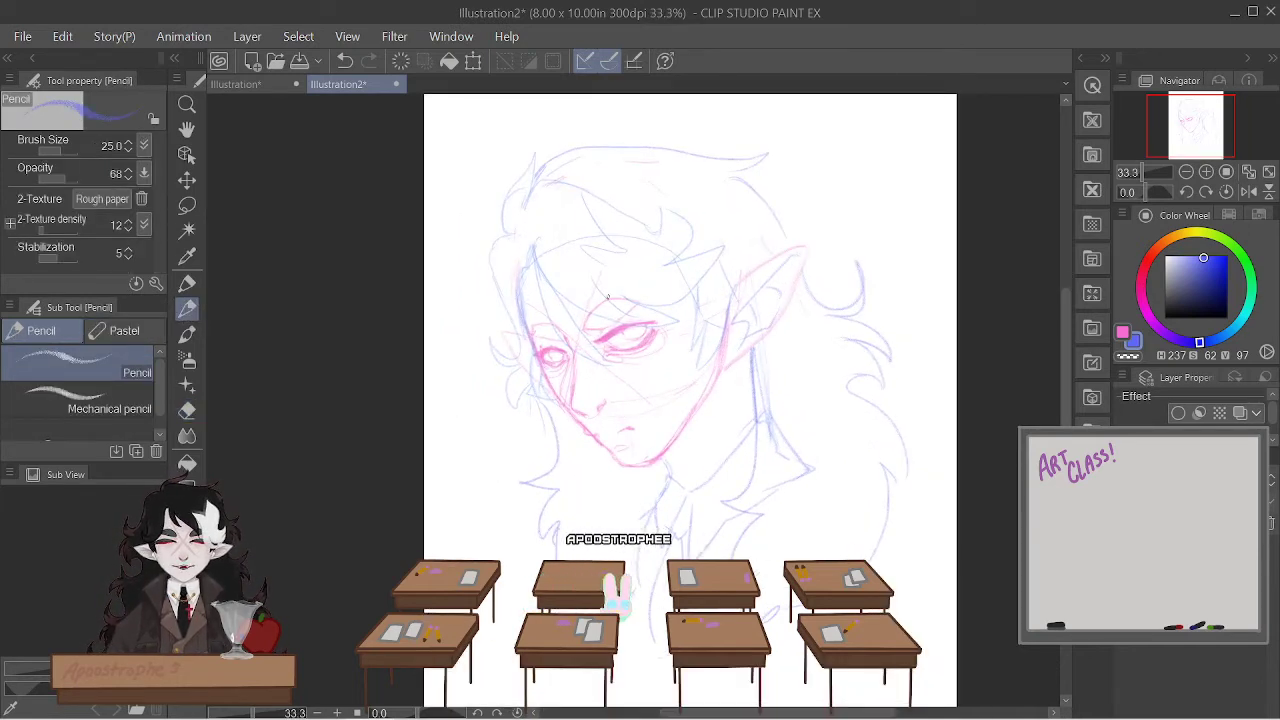
{"action": "scroll", "coordinate": [638, 343], "scroll_direction": "up", "scroll_amount": 1}
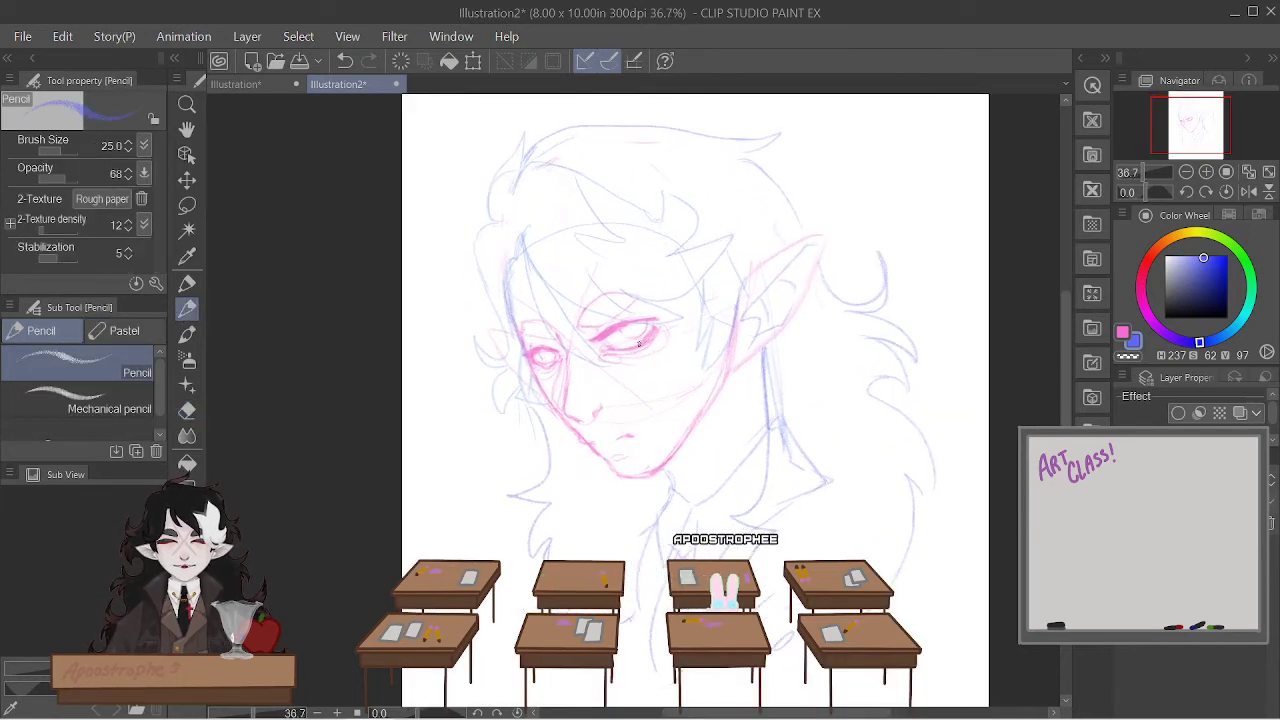
{"action": "scroll", "coordinate": [638, 343], "scroll_direction": "down", "scroll_amount": 2}
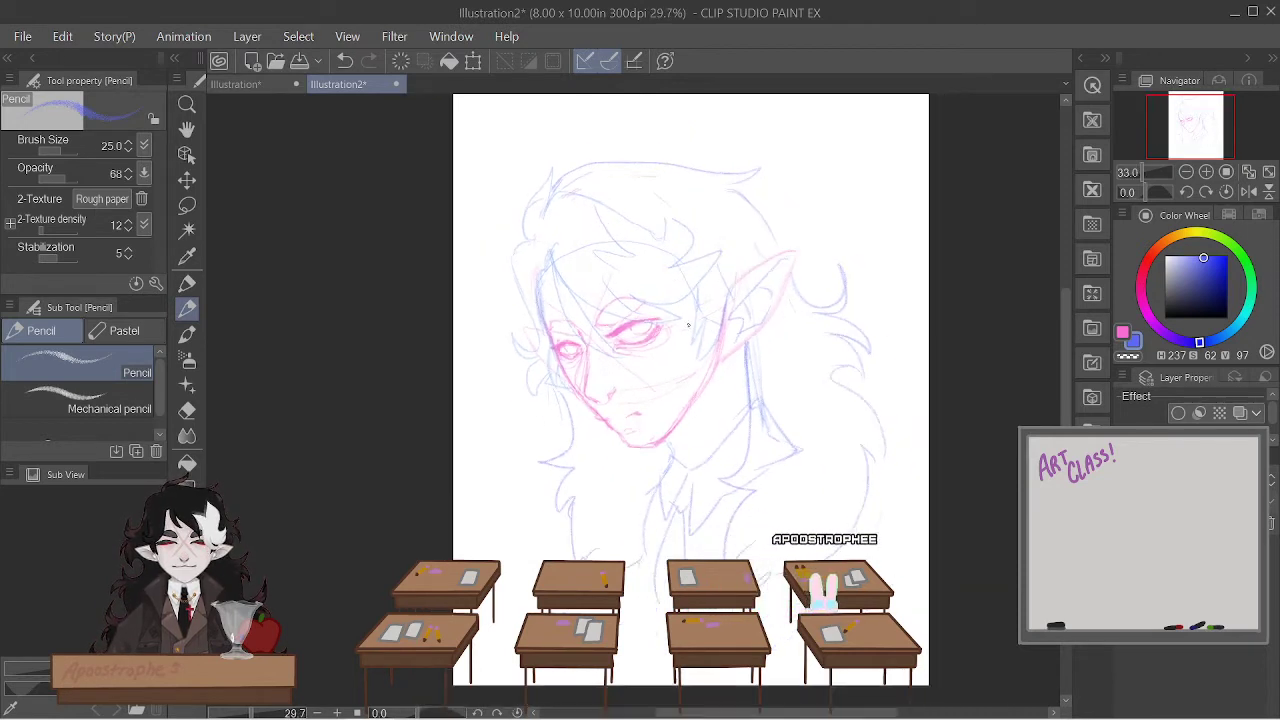
{"action": "scroll", "coordinate": [688, 325], "scroll_direction": "up", "scroll_amount": 1}
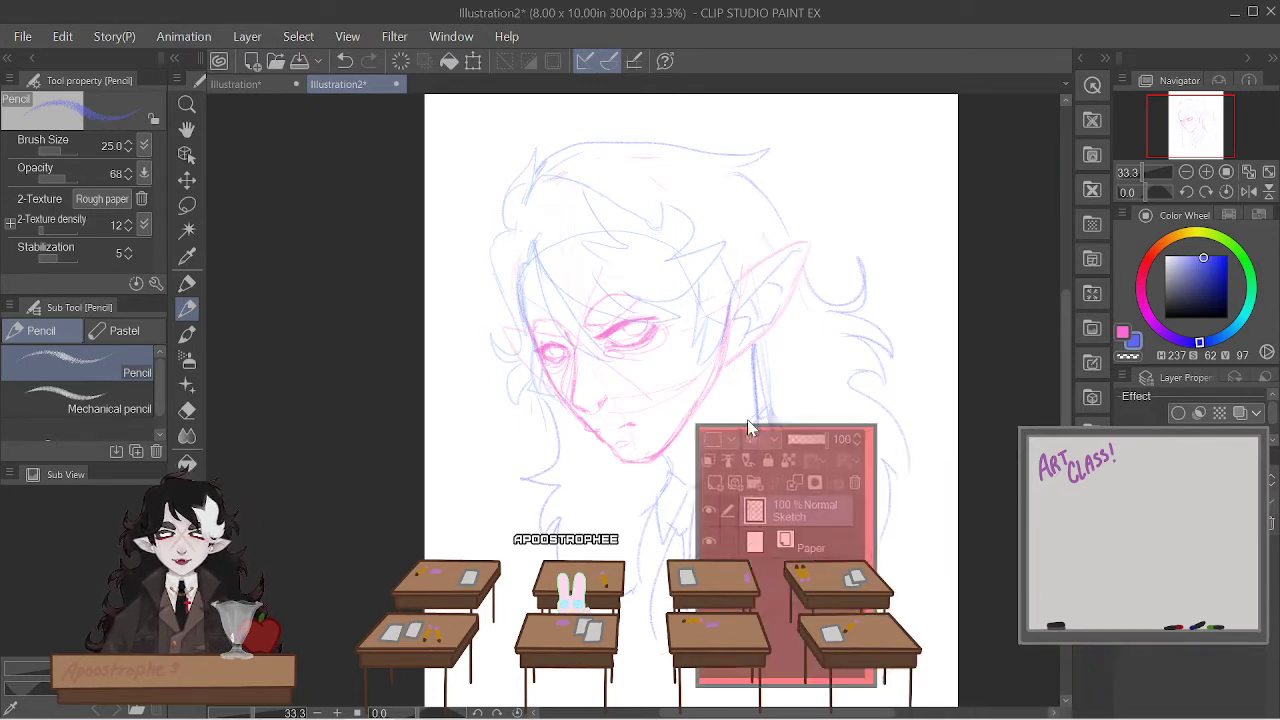
- Add a new raster layer above Sketch and lower the Sketch layer's opacity to 50%
{"action": "left_click", "coordinate": [757, 430]}
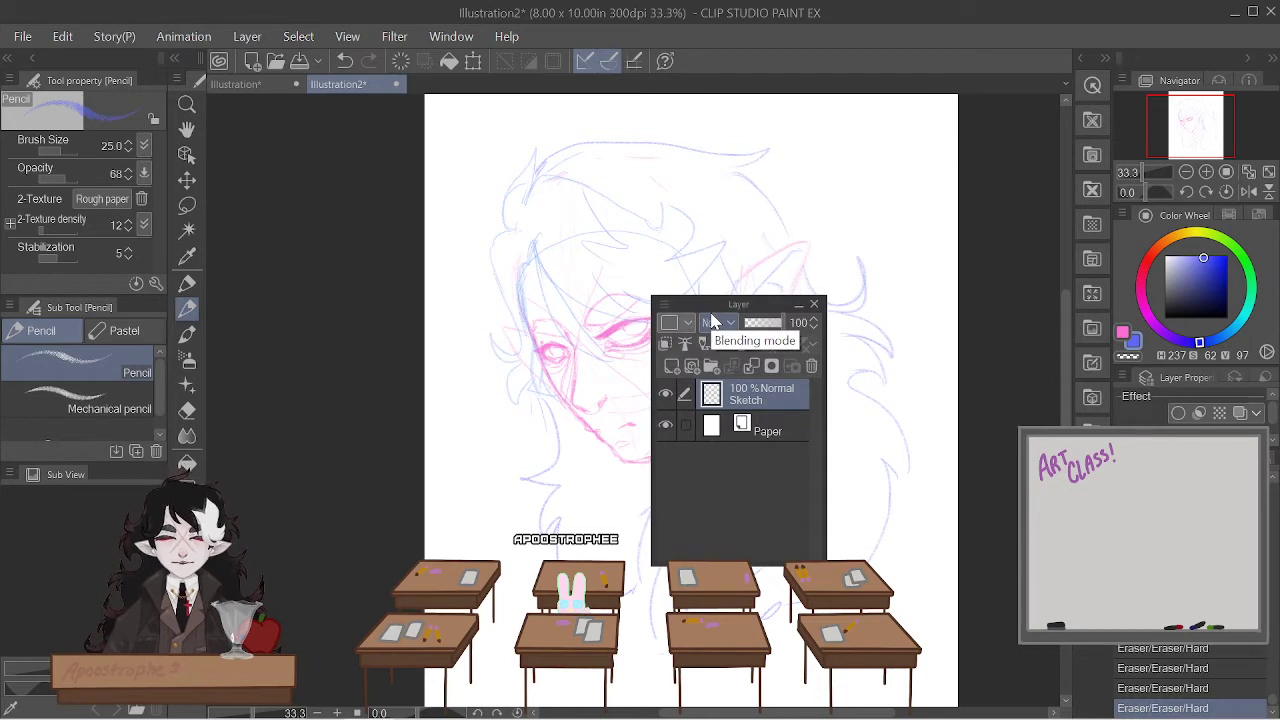
{"action": "left_click", "coordinate": [674, 369]}
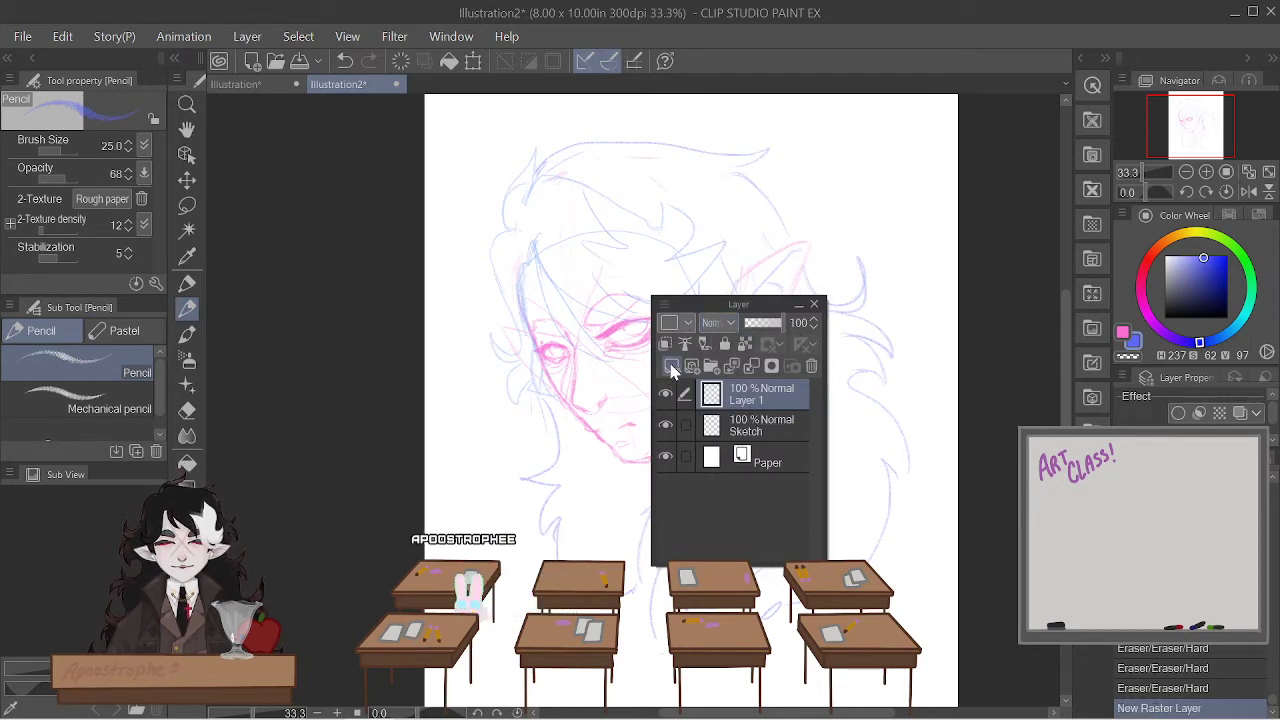
{"action": "left_click", "coordinate": [772, 426]}
{"action": "left_click", "coordinate": [765, 323]}
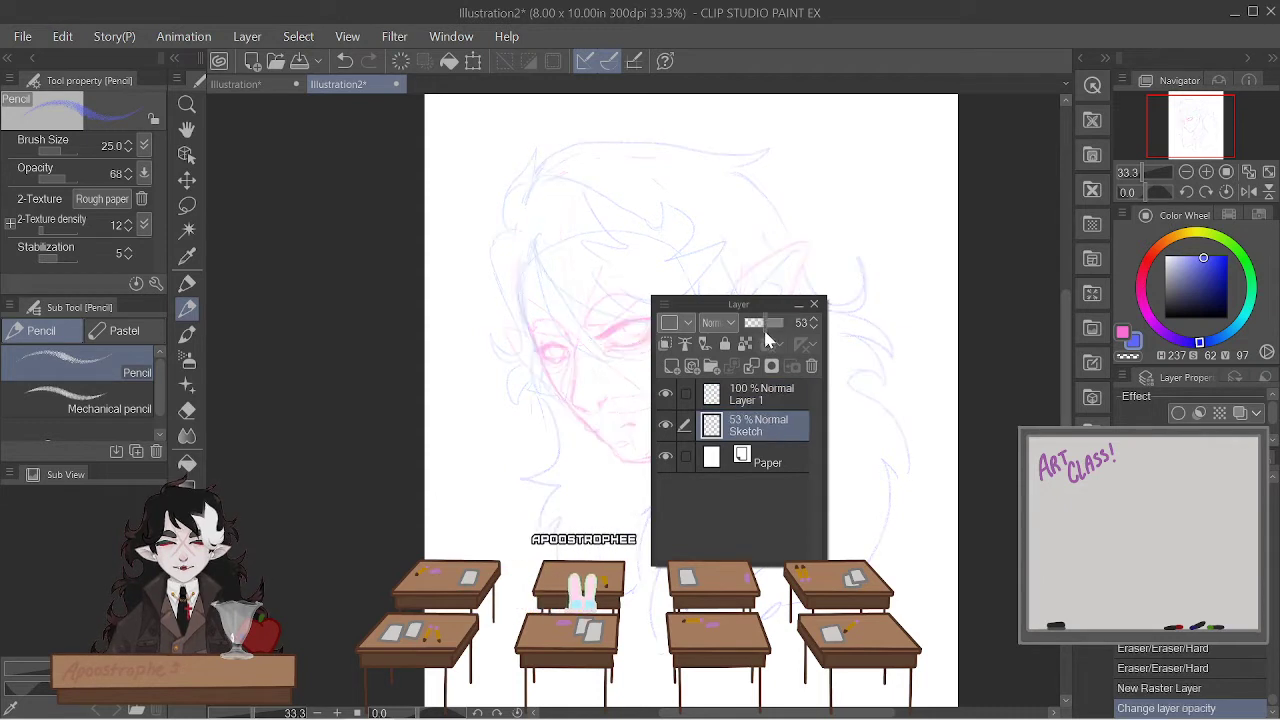
{"action": "left_click_drag", "start_coordinate": [763, 327], "coordinate": [761, 327]}
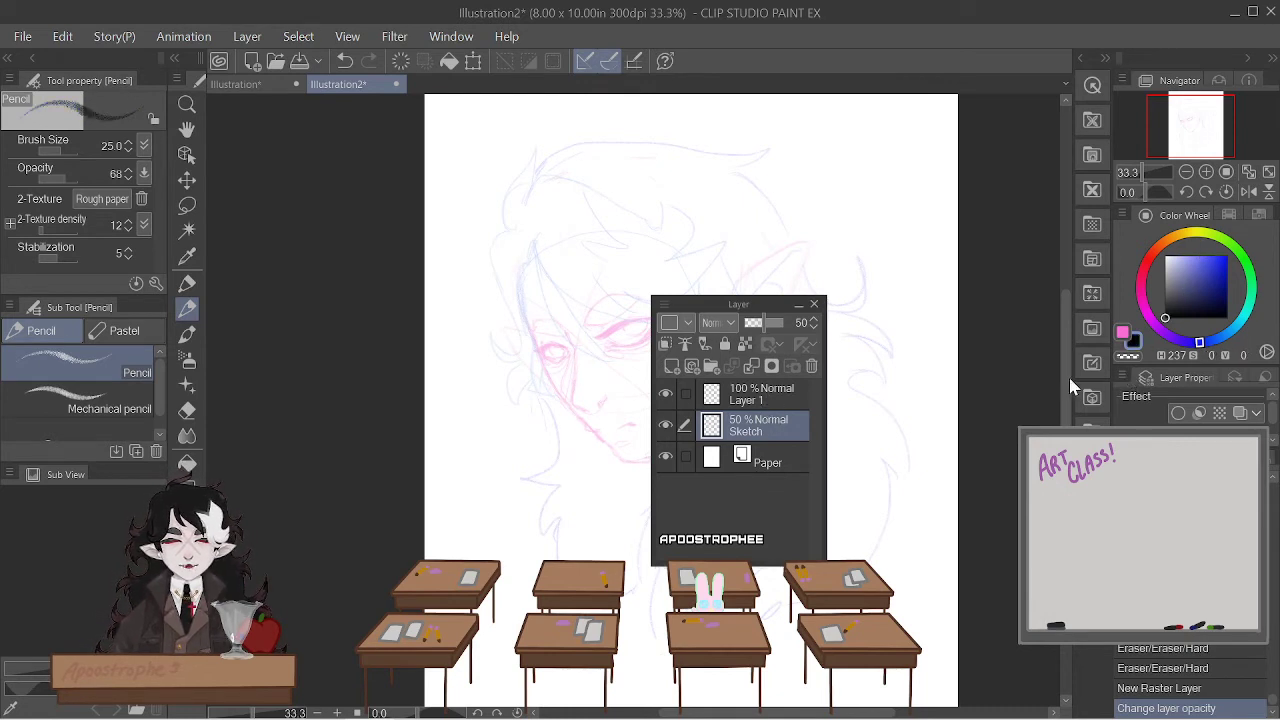
- Choose the ひかえめざらぺん pen, undo a test scribble made on the Sketch layer, and make Layer 1 the active layer for inking
{"action": "left_click", "coordinate": [188, 285]}
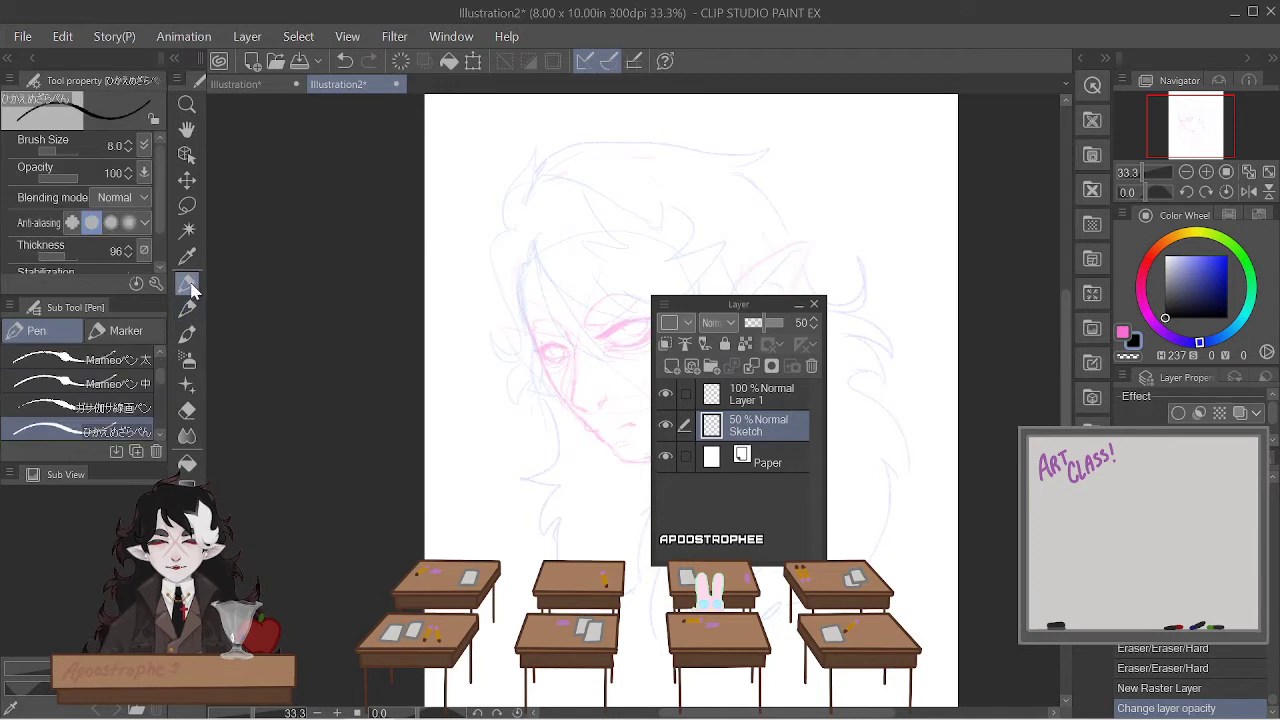
{"action": "left_click", "coordinate": [561, 402]}
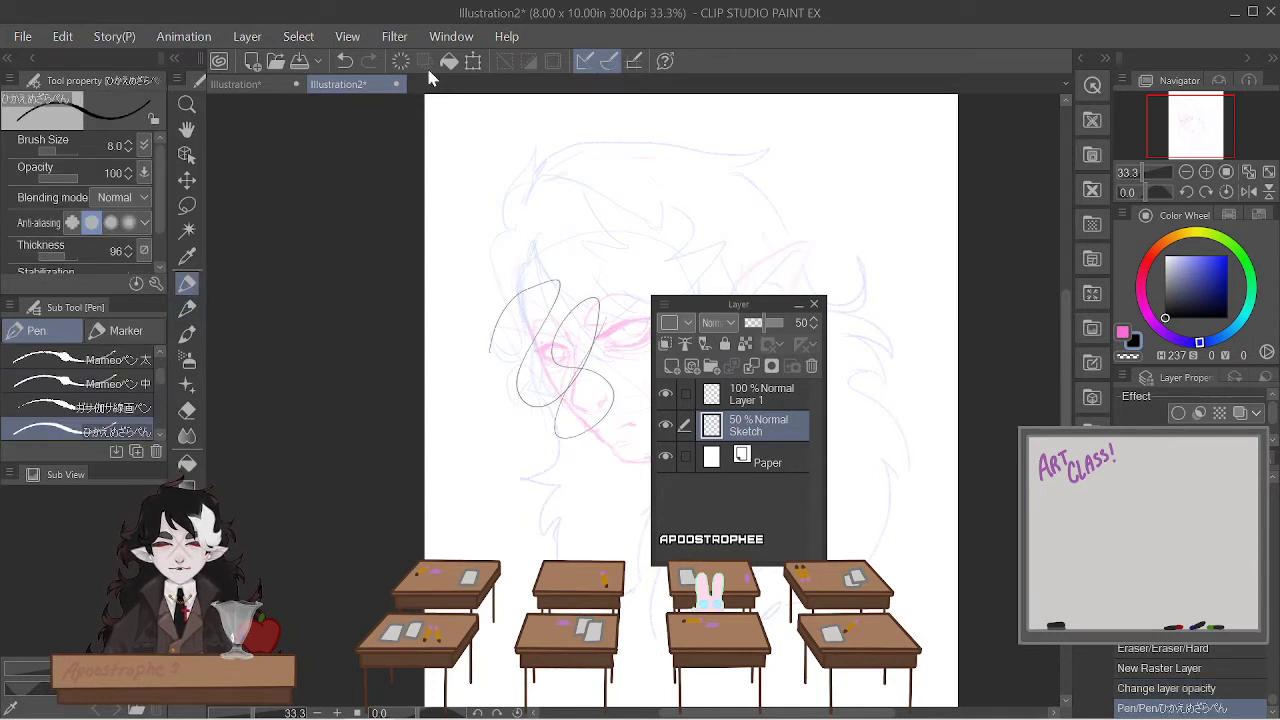
{"action": "left_click", "coordinate": [349, 68]}
{"action": "mouse_move", "coordinate": [737, 304]}
{"action": "left_mouse_down"}
{"action": "mouse_move", "coordinate": [806, 309]}
{"action": "mouse_move", "coordinate": [762, 318]}
{"action": "left_mouse_up"}
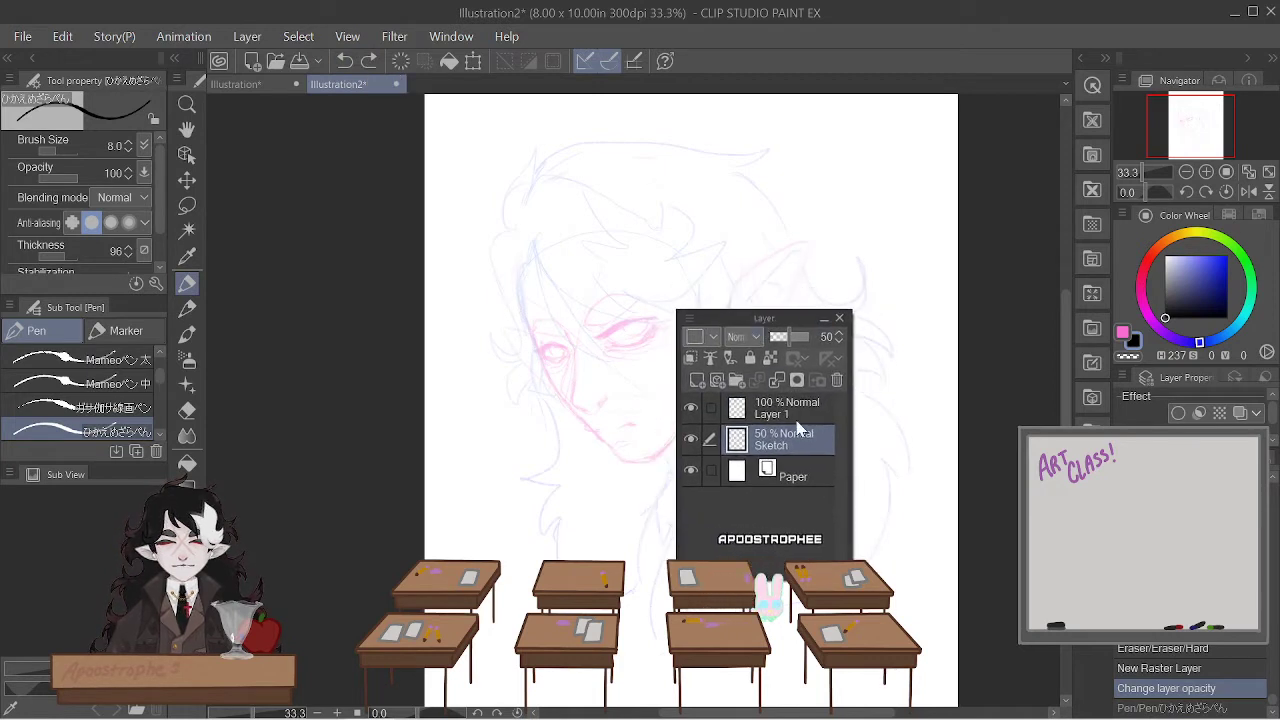
{"action": "left_click", "coordinate": [787, 410]}
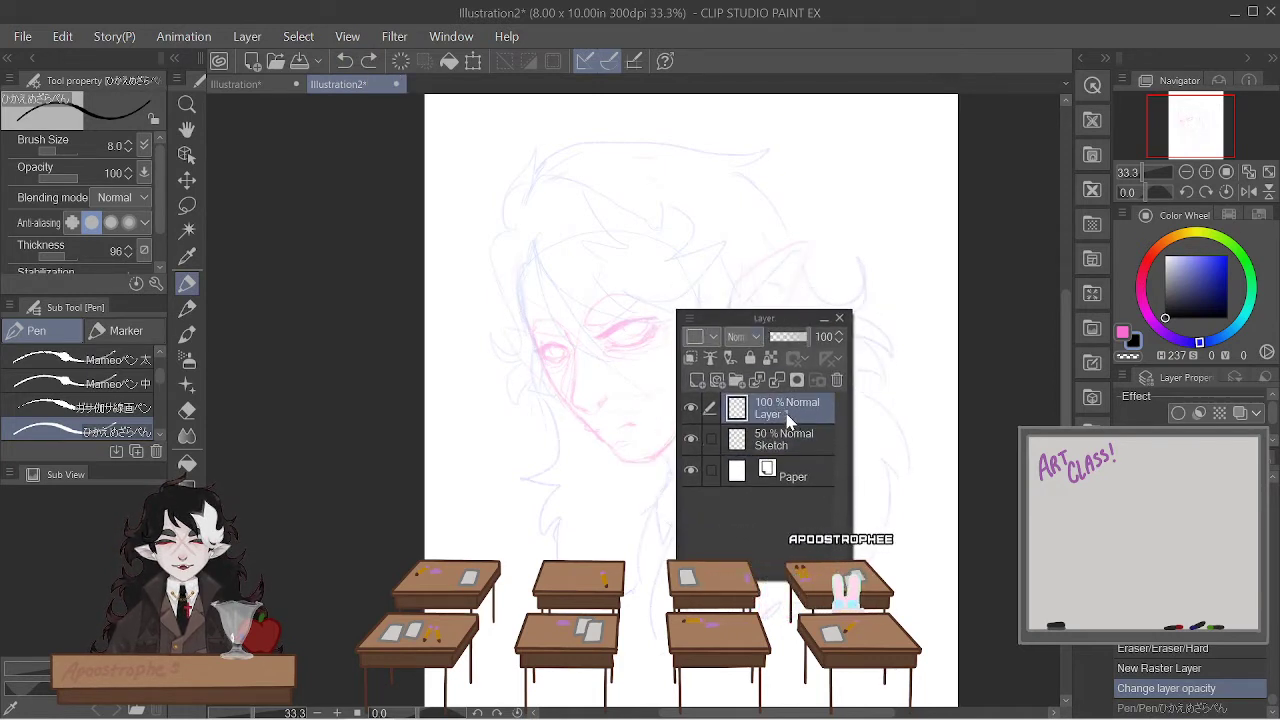
- Rename Layer 1 as Inks and return the floating Layer palette to its dock
{"action": "double_click", "coordinate": [787, 413]}
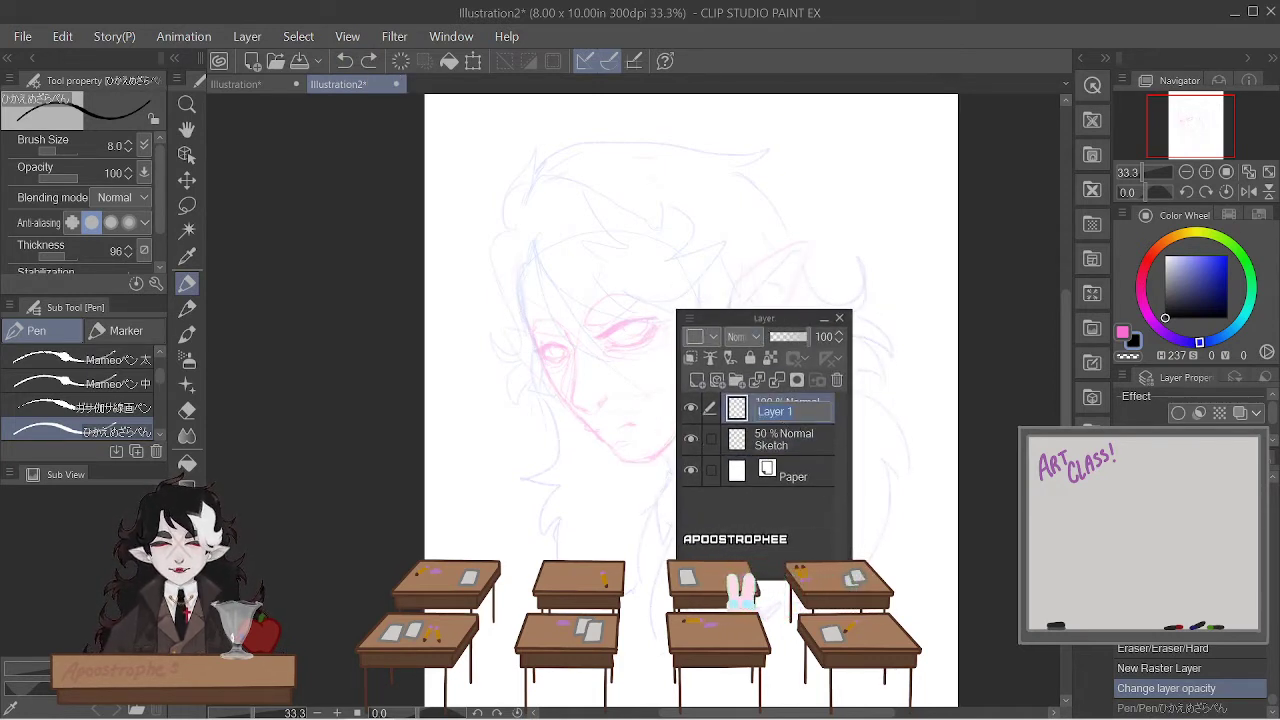
{"action": "type", "text": "Inks"}
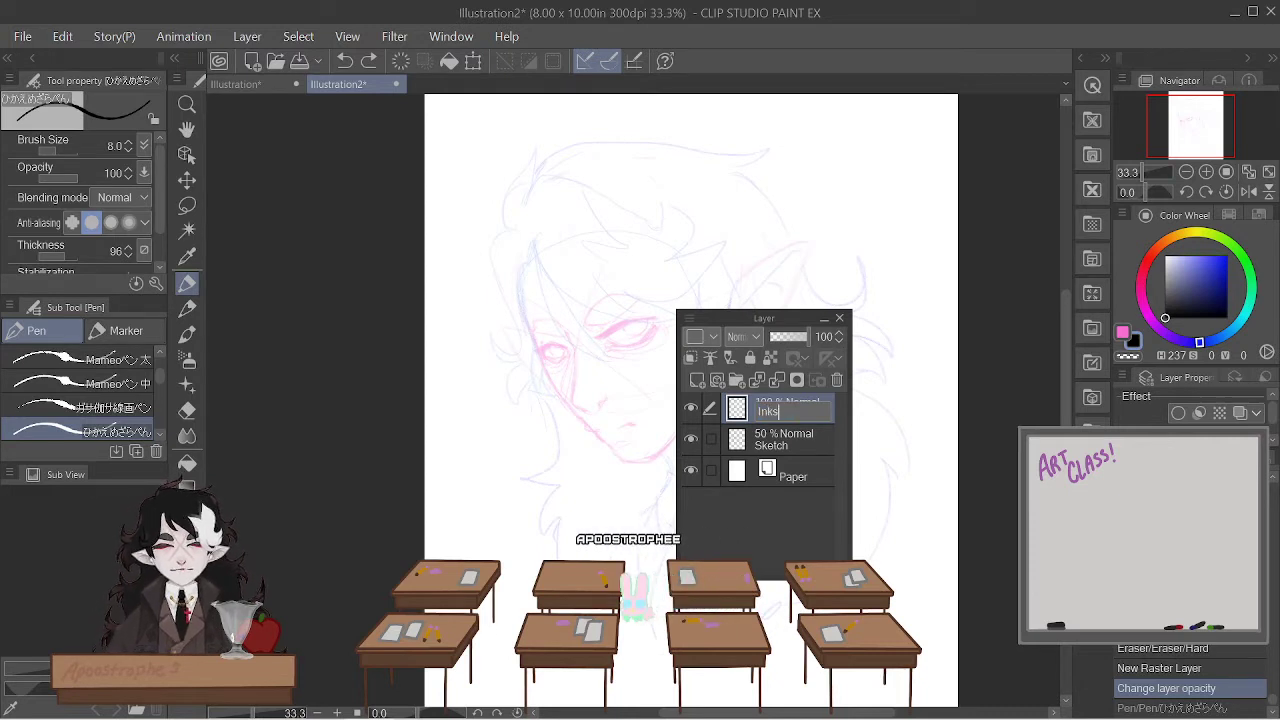
{"action": "key", "text": "Return"}
{"action": "left_click_drag", "start_coordinate": [770, 322], "coordinate": [1160, 380]}
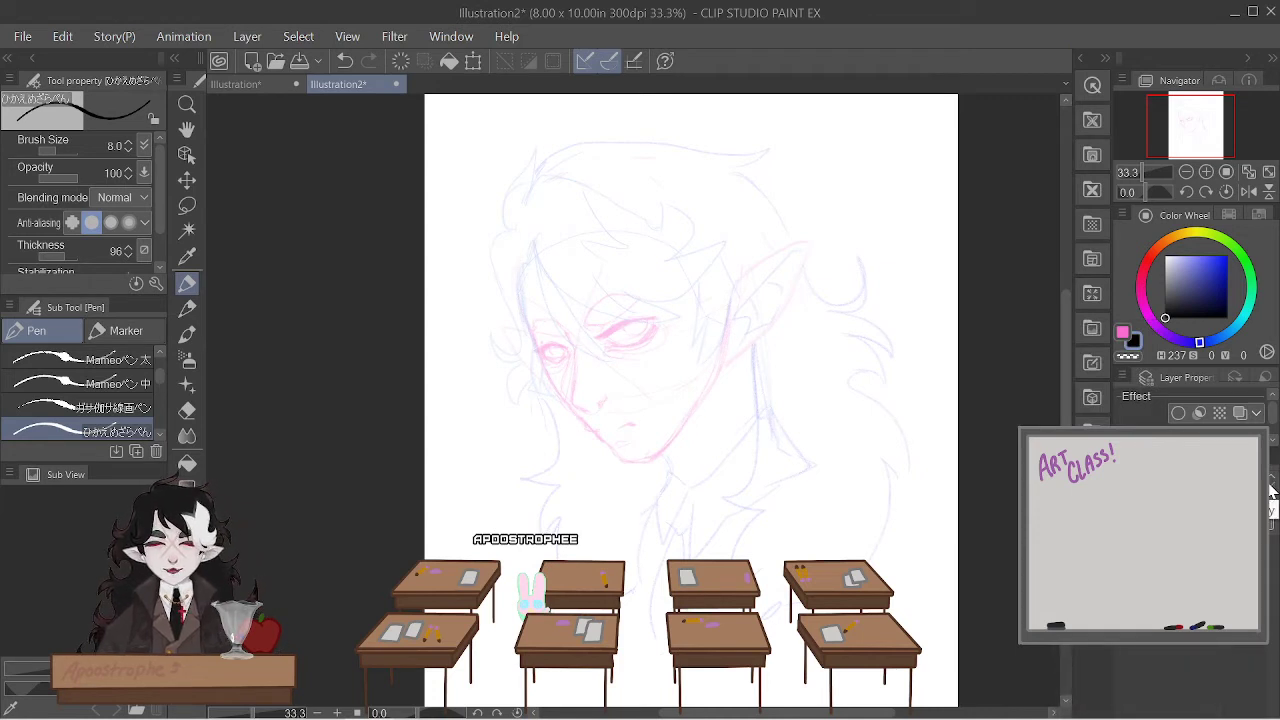
- Try the シミペン・改 pen with looping test strokes over the face sketch and undo them
{"action": "scroll", "coordinate": [100, 400], "scroll_direction": "up", "scroll_amount": 3}
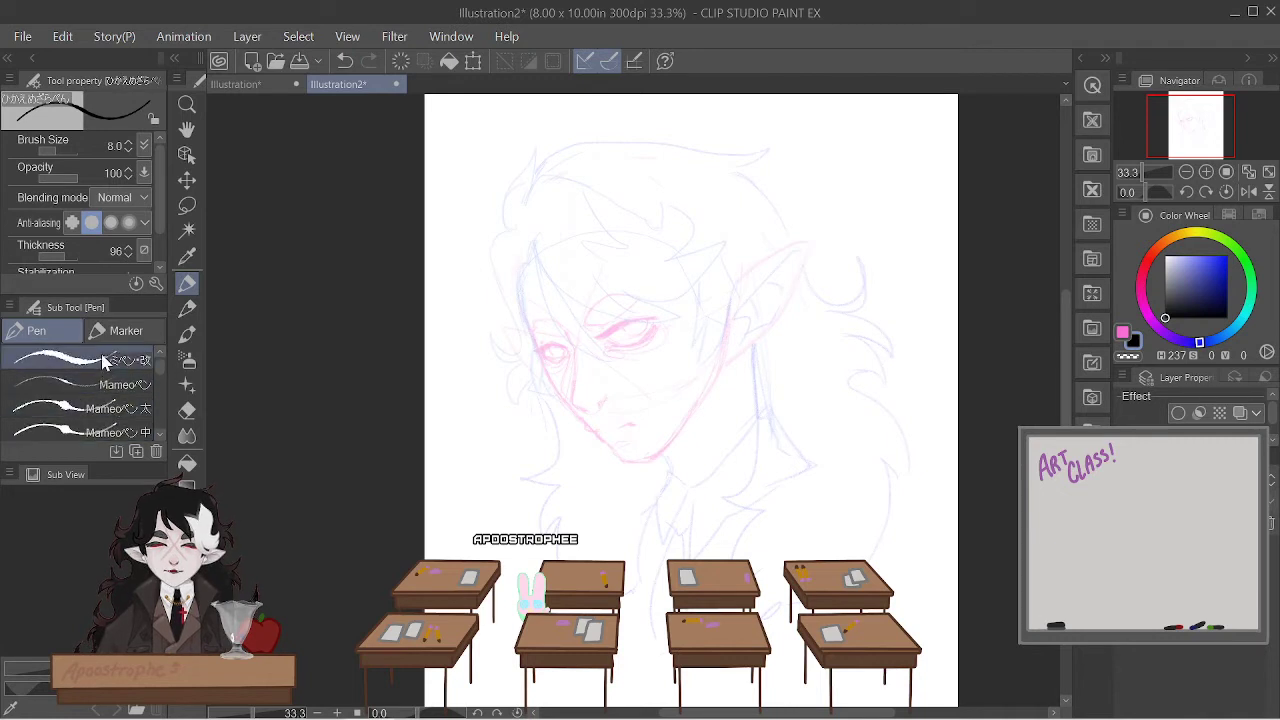
{"action": "left_click", "coordinate": [90, 359]}
{"action": "scroll", "coordinate": [700, 330], "scroll_direction": "up", "scroll_amount": 2}
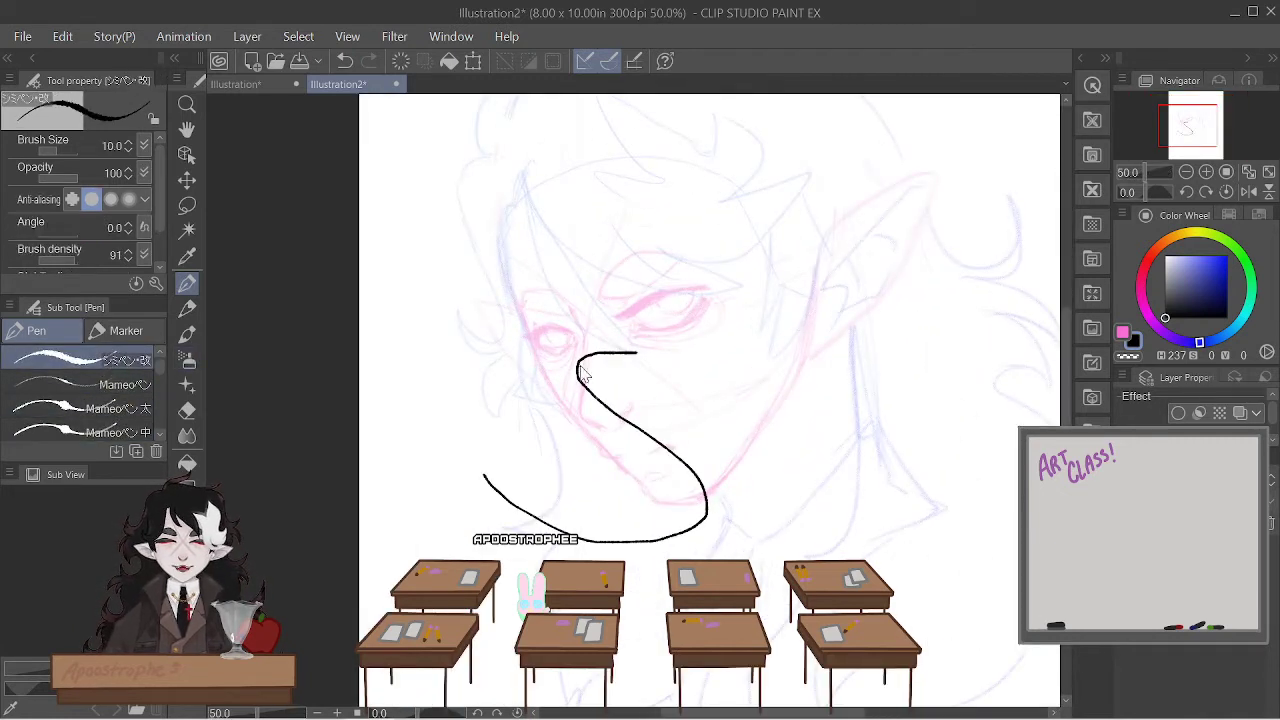
{"action": "key", "text": "ctrl+z"}
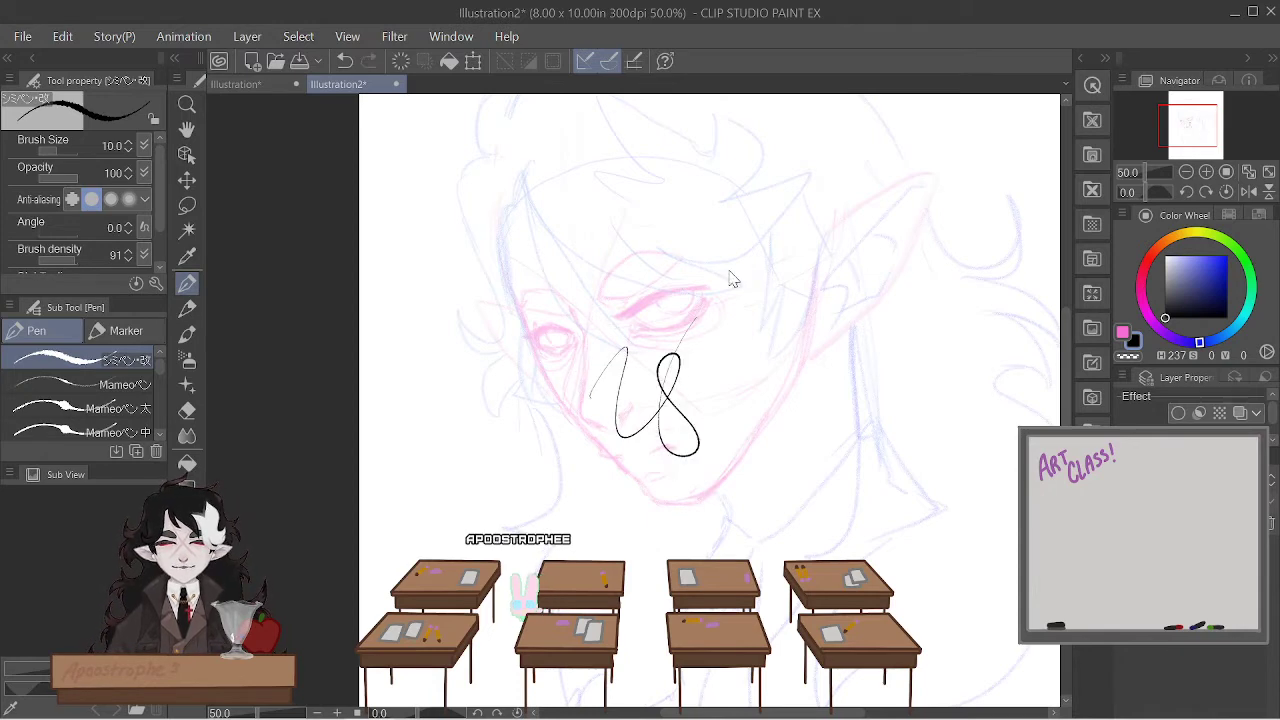
{"action": "key", "text": "ctrl+z"}
{"action": "scroll", "coordinate": [660, 350], "scroll_direction": "up", "scroll_amount": 4}
{"action": "mouse_move", "coordinate": [645, 355]}
{"action": "left_mouse_down"}
{"action": "mouse_move", "coordinate": [615, 520]}
{"action": "mouse_move", "coordinate": [757, 283]}
{"action": "mouse_move", "coordinate": [765, 360]}
{"action": "mouse_move", "coordinate": [700, 392]}
{"action": "left_mouse_up"}
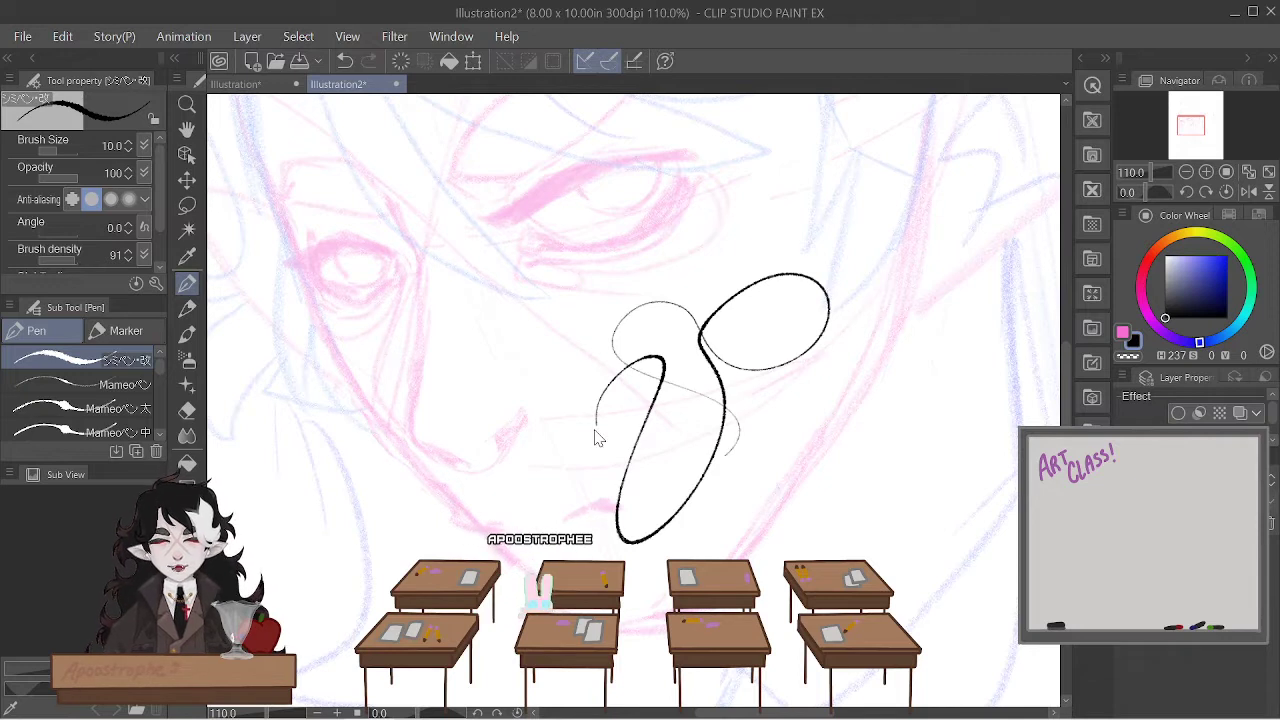
{"action": "key", "text": "ctrl+z"}
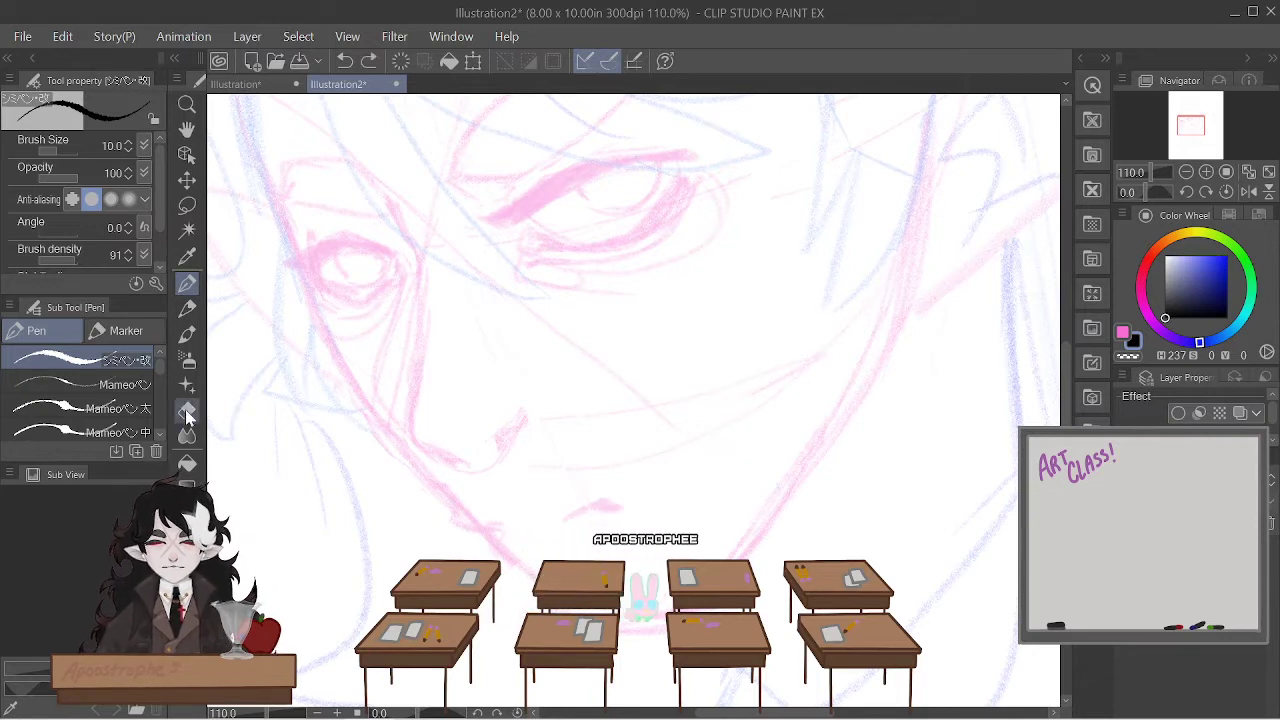
- Choose the G-pen for the line art and undo a looping test stroke made over the nose
{"action": "scroll", "coordinate": [160, 398], "scroll_direction": "down", "scroll_amount": 2}
{"action": "scroll", "coordinate": [155, 395], "scroll_direction": "down", "scroll_amount": 3}
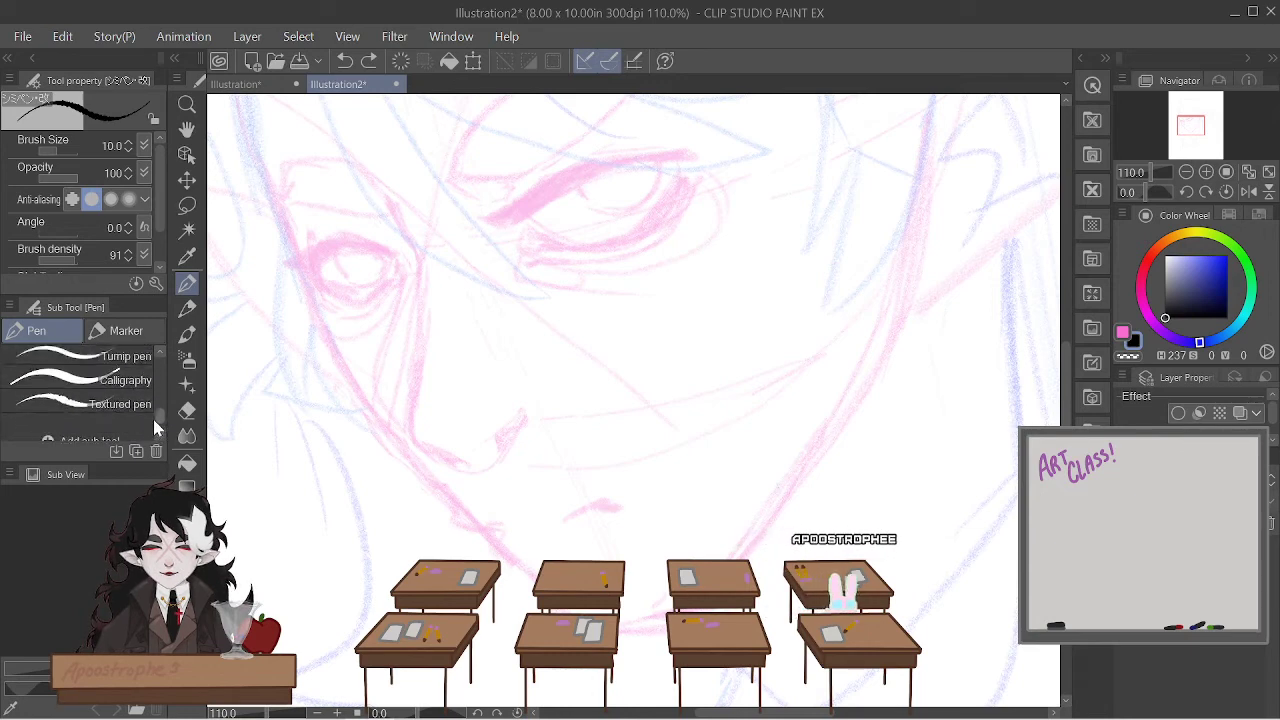
{"action": "scroll", "coordinate": [152, 414], "scroll_direction": "up", "scroll_amount": 3}
{"action": "left_click", "coordinate": [140, 389]}
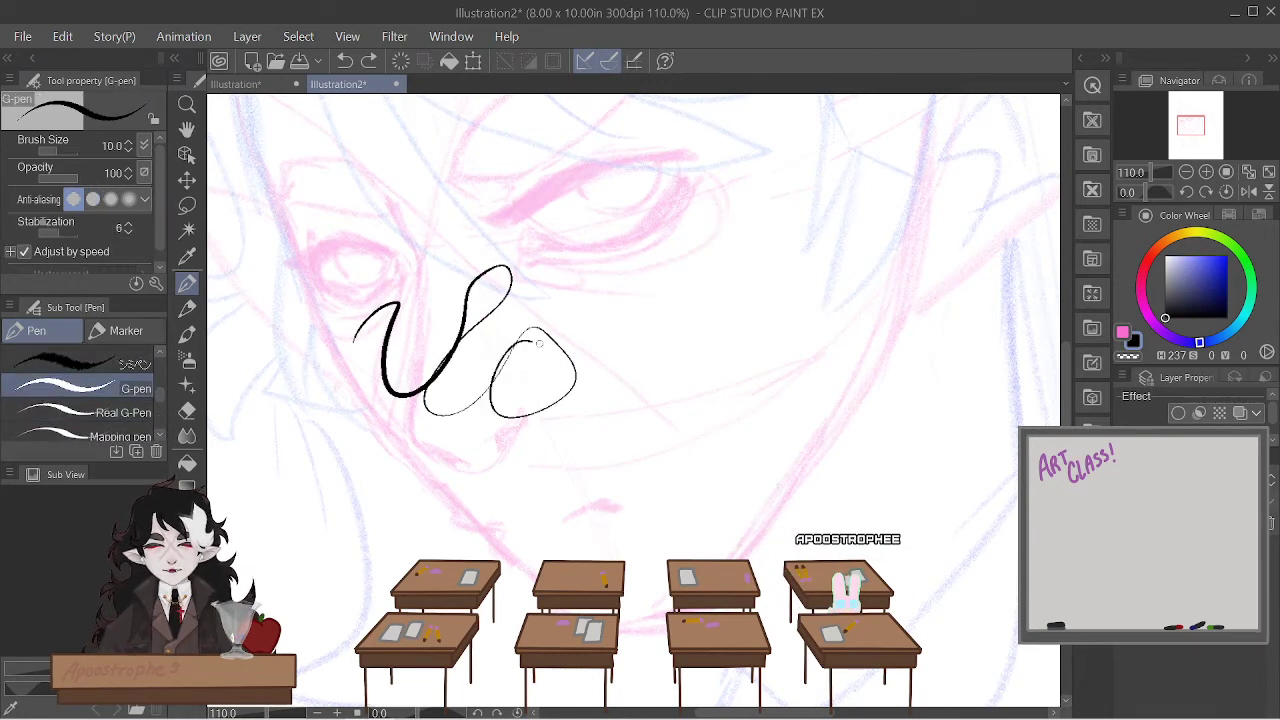
{"action": "key", "text": "ctrl+z"}
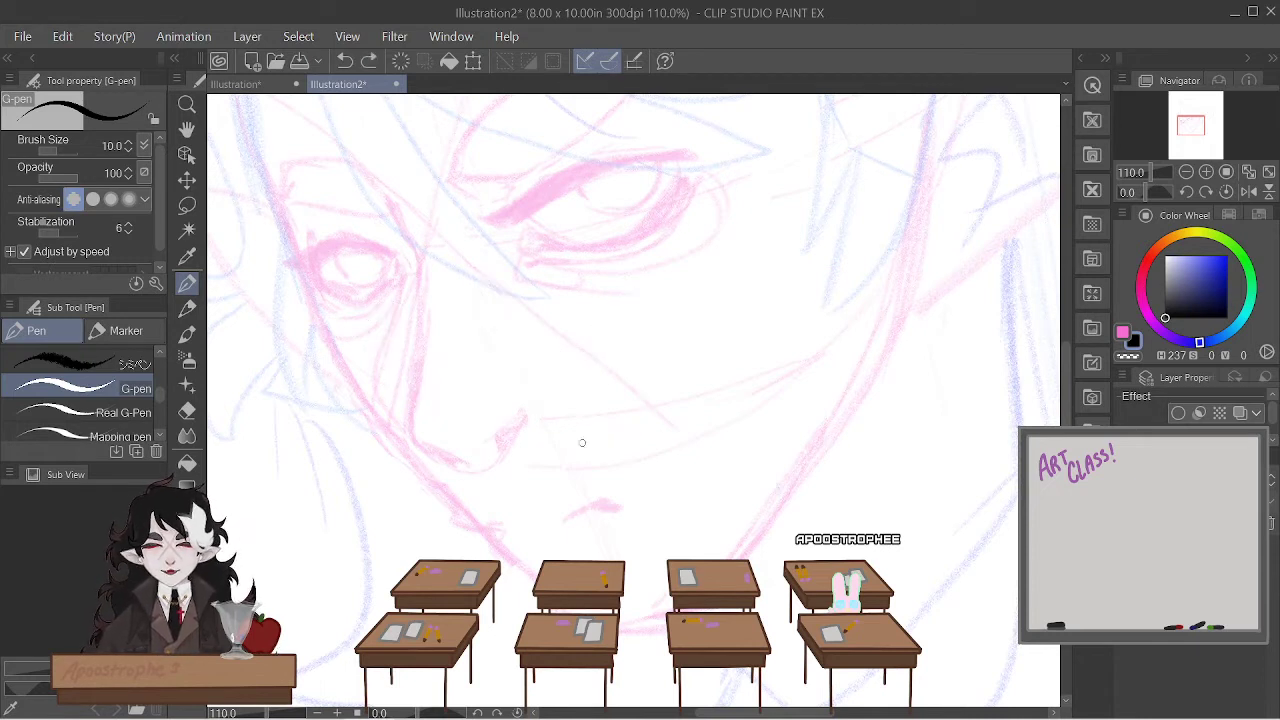
{"action": "scroll", "coordinate": [160, 400], "scroll_direction": "down", "scroll_amount": 1}
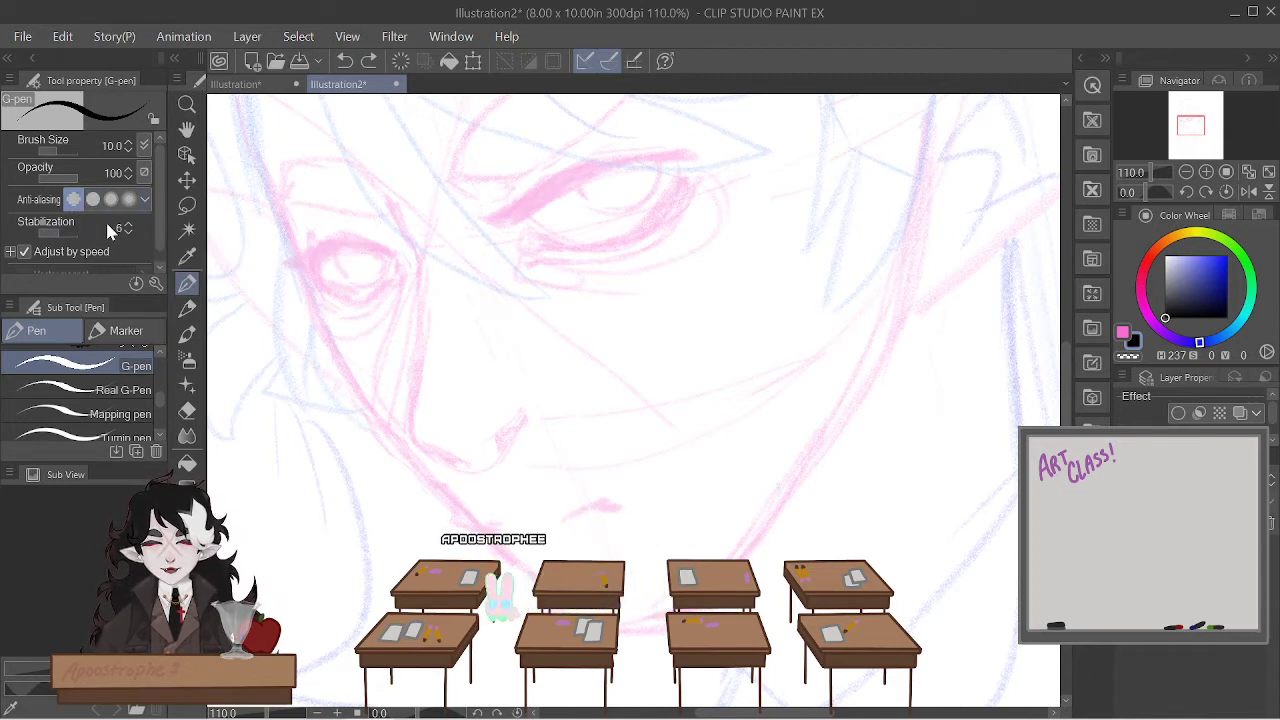
- Compare the G-pen's anti-aliasing levels with test strokes beside the smaller eye, undoing each and returning to no anti-aliasing
{"action": "mouse_move", "coordinate": [430, 322]}
{"action": "left_mouse_down"}
{"action": "mouse_move", "coordinate": [435, 284]}
{"action": "mouse_move", "coordinate": [454, 313]}
{"action": "mouse_move", "coordinate": [519, 293]}
{"action": "mouse_move", "coordinate": [500, 296]}
{"action": "mouse_move", "coordinate": [531, 262]}
{"action": "mouse_move", "coordinate": [544, 272]}
{"action": "mouse_move", "coordinate": [549, 242]}
{"action": "mouse_move", "coordinate": [580, 302]}
{"action": "mouse_move", "coordinate": [607, 232]}
{"action": "left_mouse_up"}
{"action": "key", "text": "ctrl+z"}
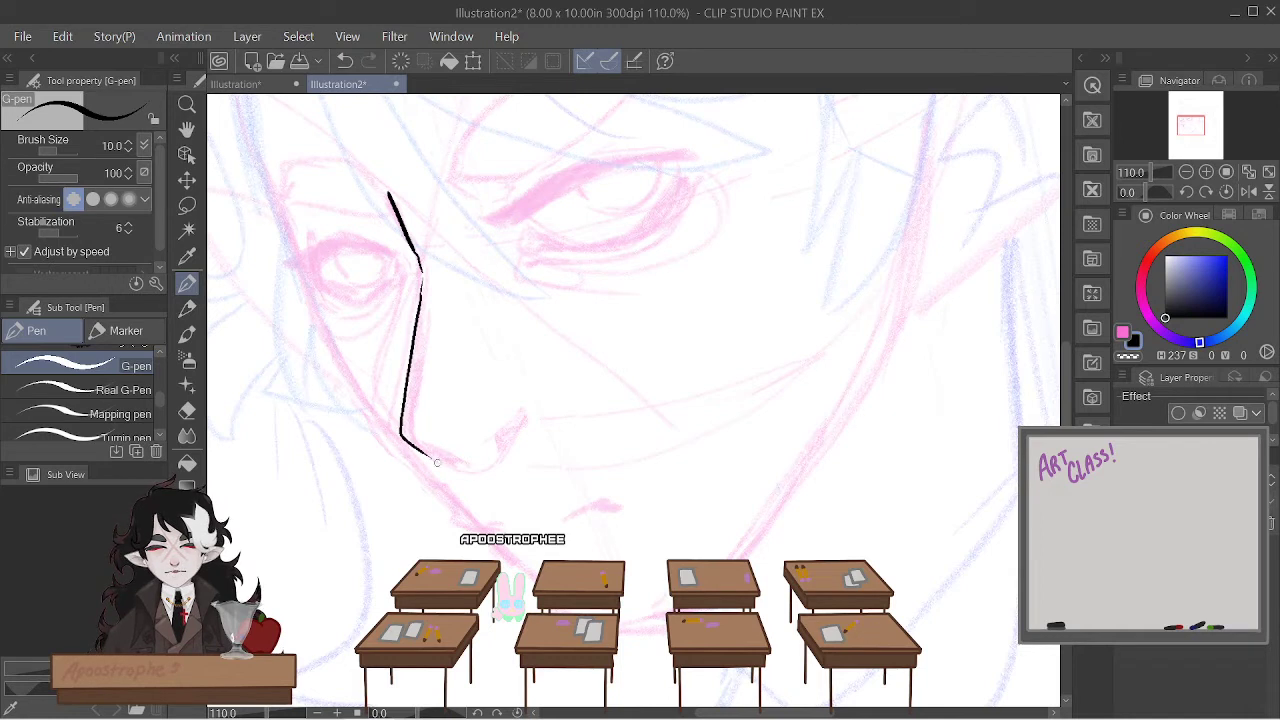
{"action": "key", "text": "ctrl+z"}
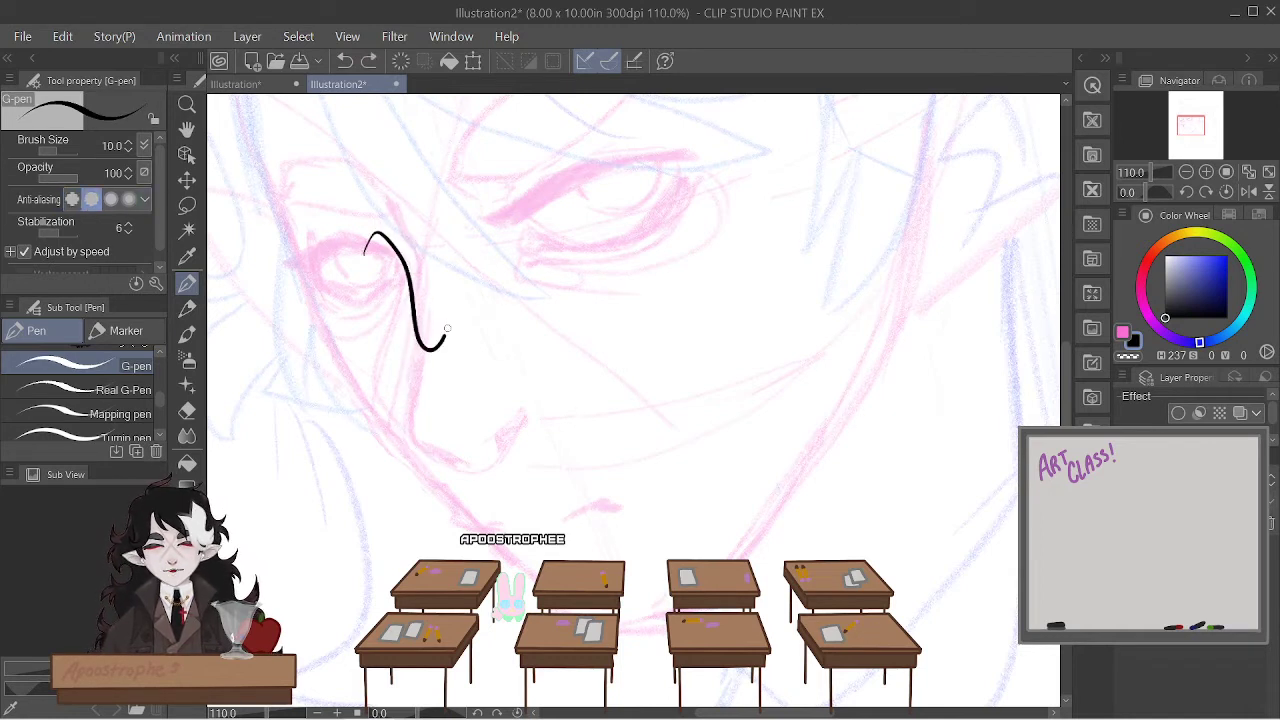
{"action": "key", "text": "ctrl+z"}
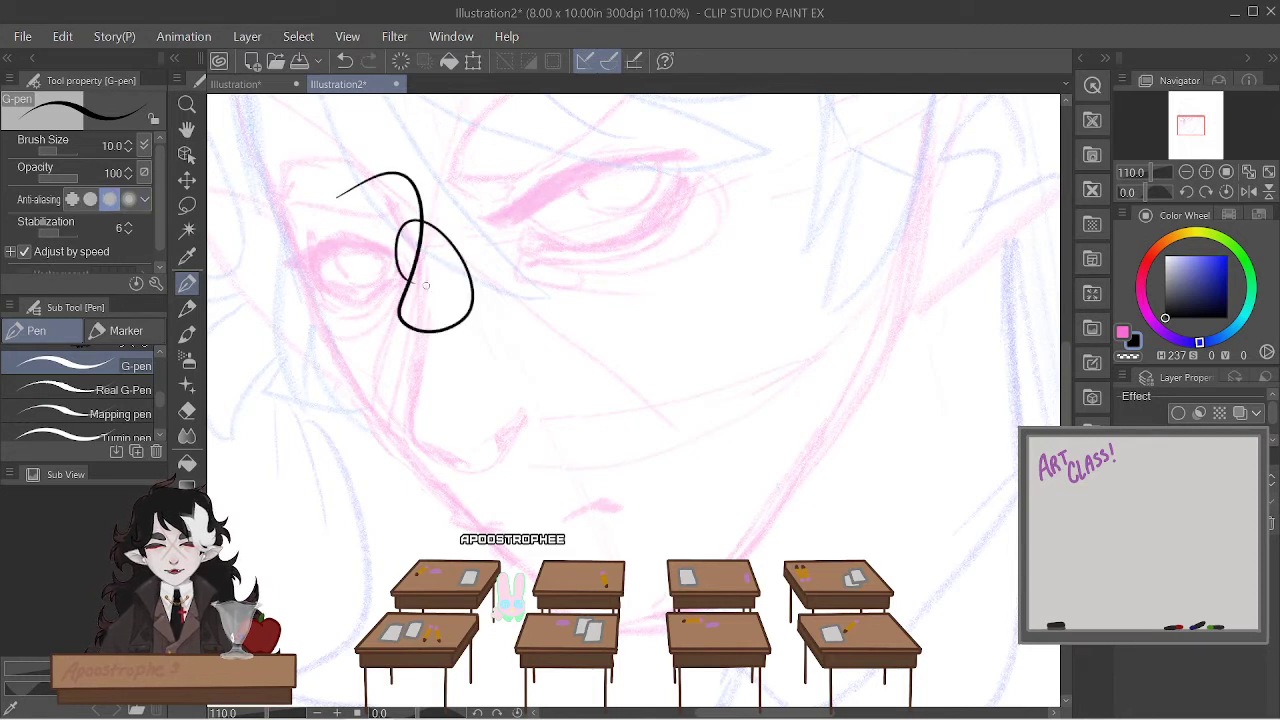
{"action": "key", "text": "ctrl+z"}
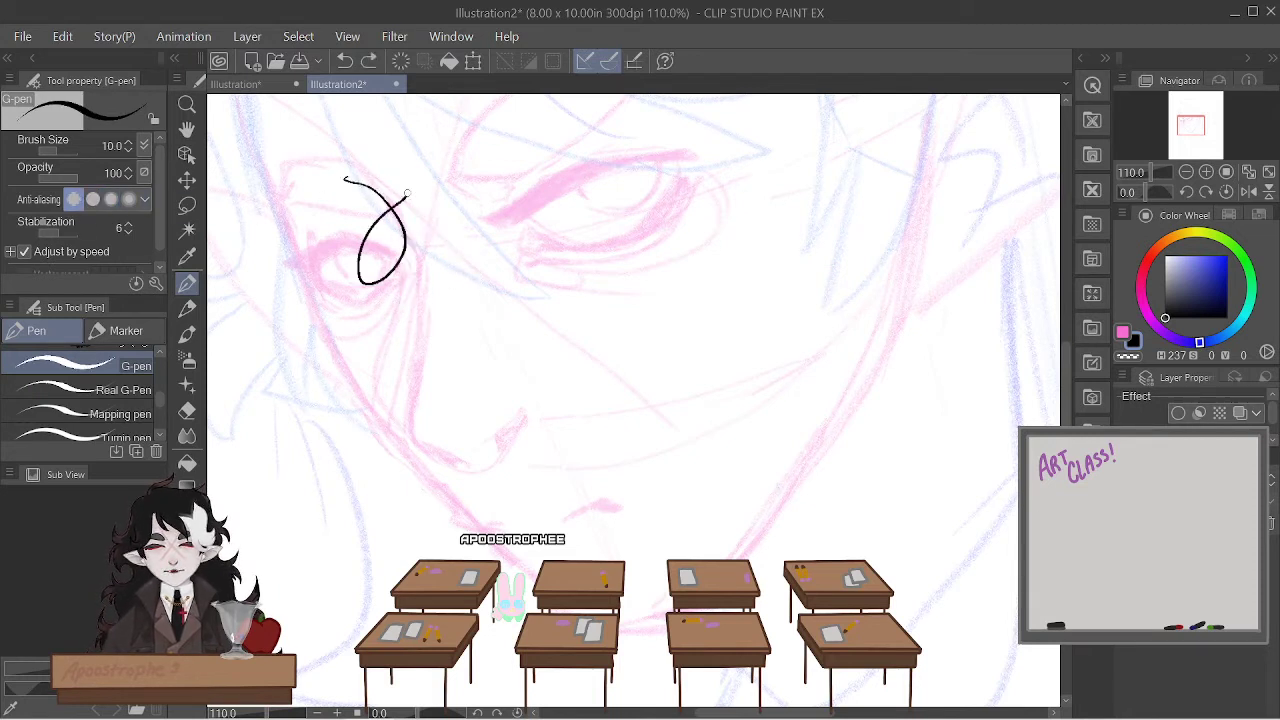
{"action": "key", "text": "ctrl+z"}
{"action": "mouse_move", "coordinate": [392, 186]}
{"action": "left_mouse_down"}
{"action": "mouse_move", "coordinate": [407, 245]}
{"action": "mouse_move", "coordinate": [421, 214]}
{"action": "mouse_move", "coordinate": [430, 285]}
{"action": "left_mouse_up"}
{"action": "key", "text": "ctrl+z"}
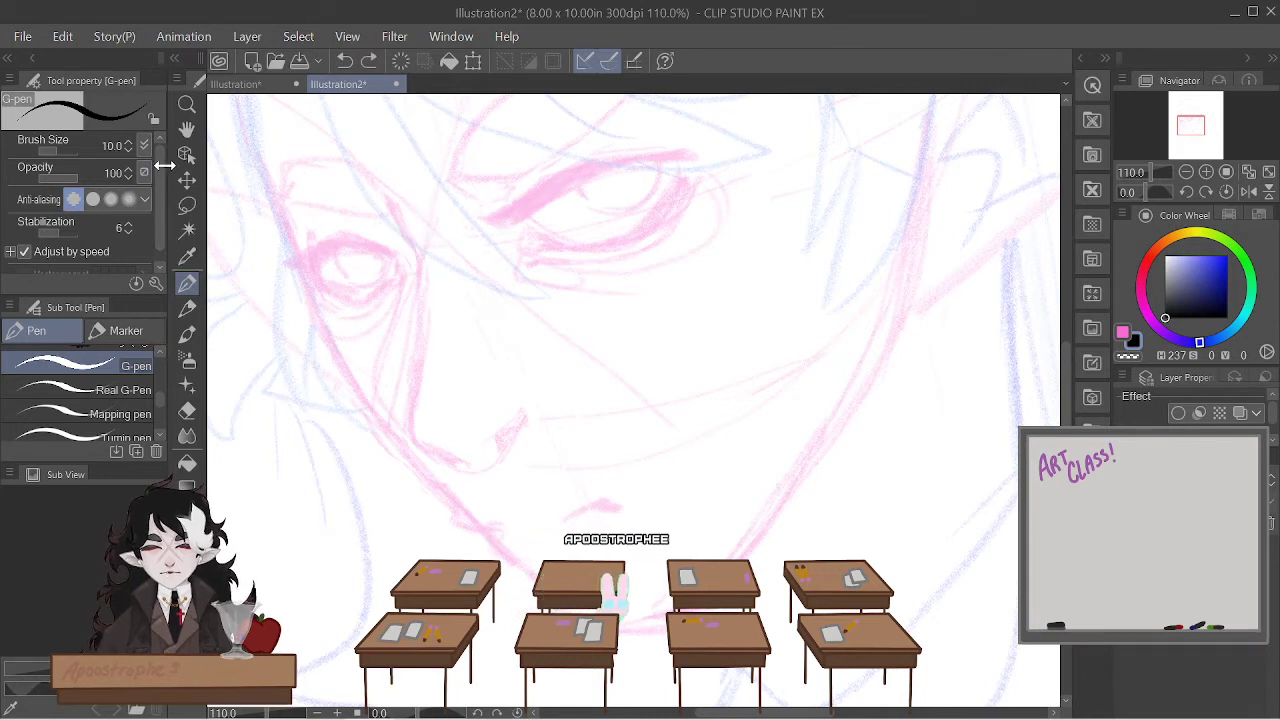
- Set the G-pen's stabilization to 75 and undo the test strokes drawn across the lower face
{"action": "scroll", "coordinate": [161, 213], "scroll_direction": "down", "scroll_amount": 2}
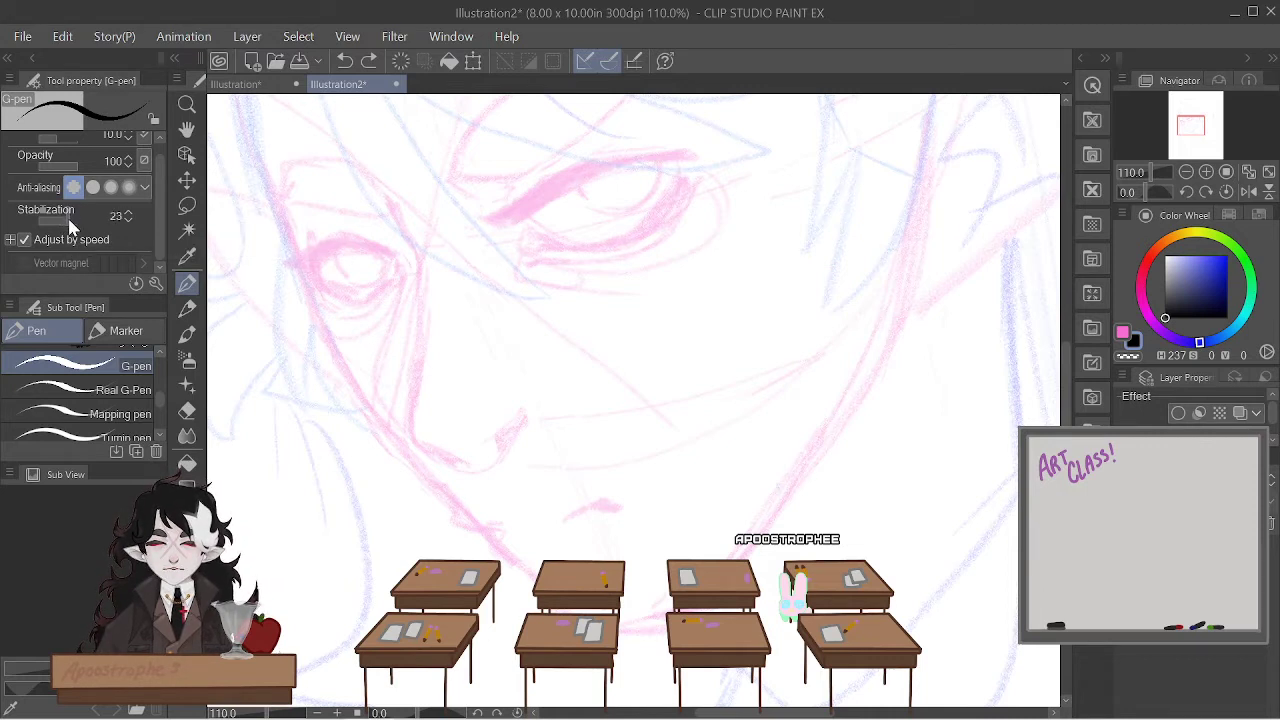
{"action": "left_click_drag", "start_coordinate": [72, 228], "coordinate": [78, 228]}
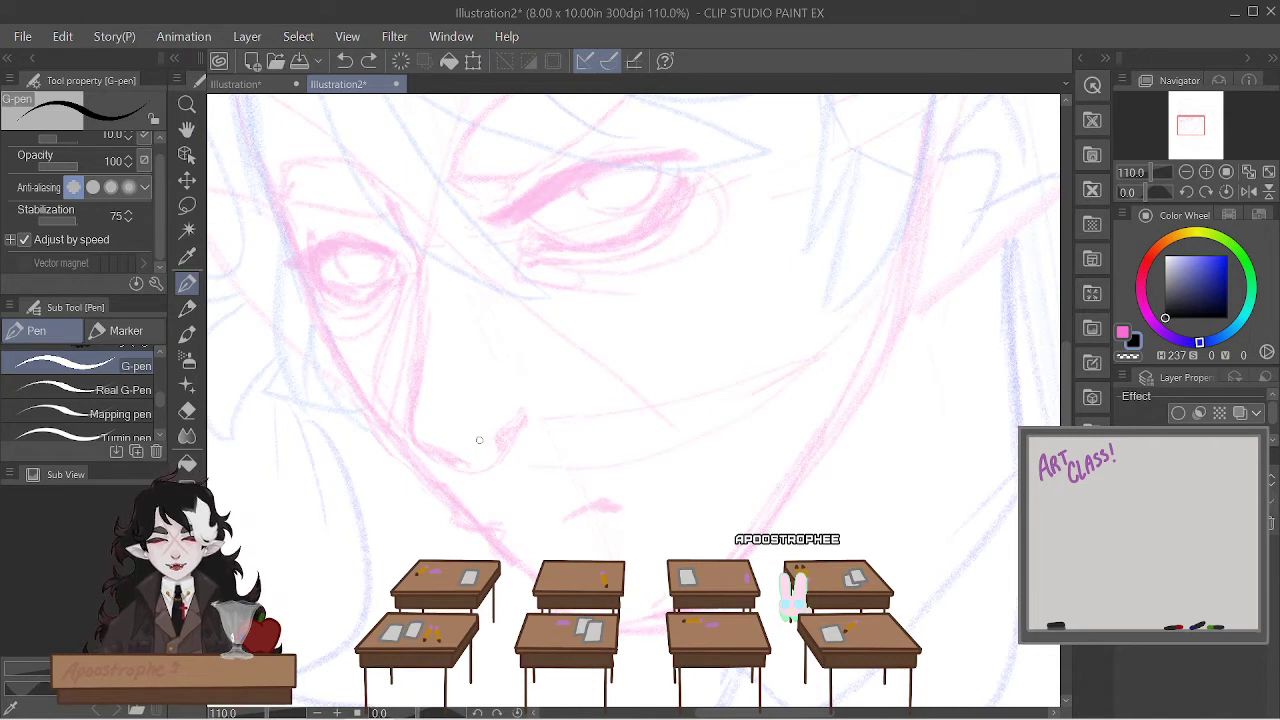
{"action": "mouse_move", "coordinate": [509, 395]}
{"action": "left_mouse_down"}
{"action": "mouse_move", "coordinate": [582, 343]}
{"action": "mouse_move", "coordinate": [674, 312]}
{"action": "mouse_move", "coordinate": [753, 305]}
{"action": "mouse_move", "coordinate": [832, 327]}
{"action": "mouse_move", "coordinate": [882, 387]}
{"action": "mouse_move", "coordinate": [885, 488]}
{"action": "mouse_move", "coordinate": [650, 588]}
{"action": "mouse_move", "coordinate": [541, 506]}
{"action": "mouse_move", "coordinate": [555, 401]}
{"action": "mouse_move", "coordinate": [632, 371]}
{"action": "mouse_move", "coordinate": [654, 447]}
{"action": "left_mouse_up"}
{"action": "key", "text": "ctrl+z"}
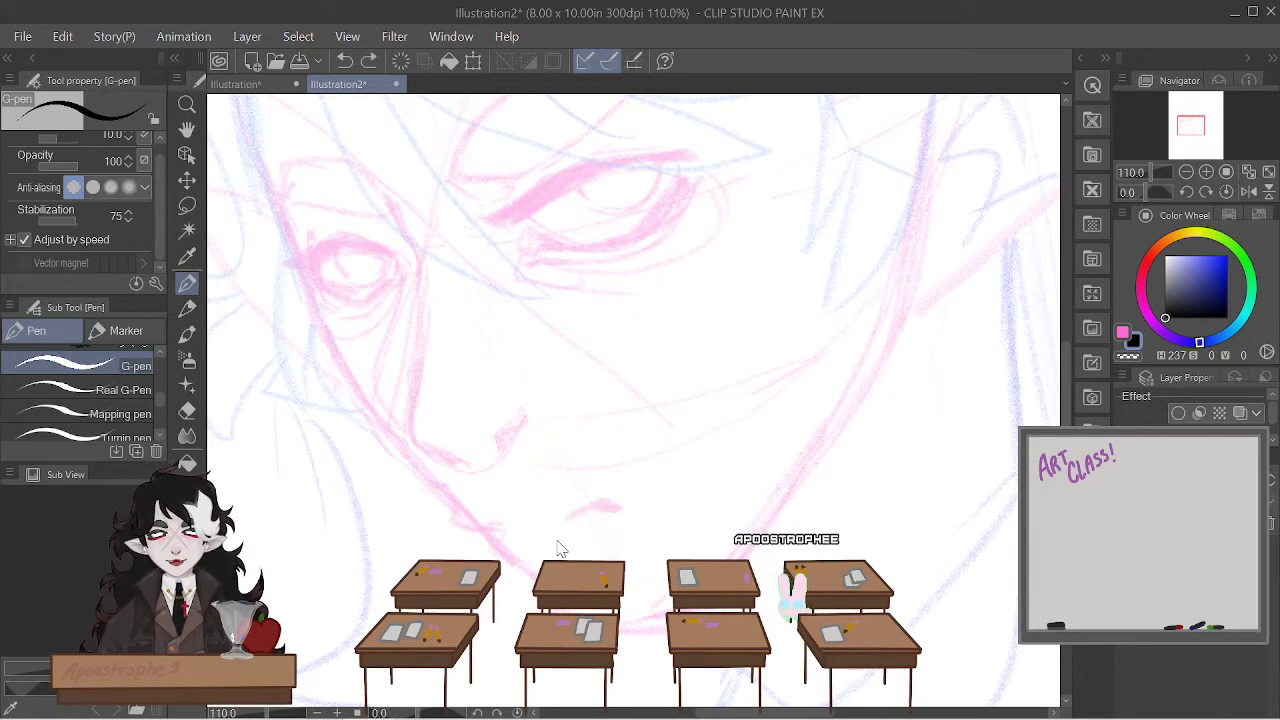
{"action": "mouse_move", "coordinate": [406, 422]}
{"action": "left_mouse_down"}
{"action": "mouse_move", "coordinate": [529, 320]}
{"action": "mouse_move", "coordinate": [614, 486]}
{"action": "left_mouse_up"}
{"action": "key", "text": "ctrl+z"}
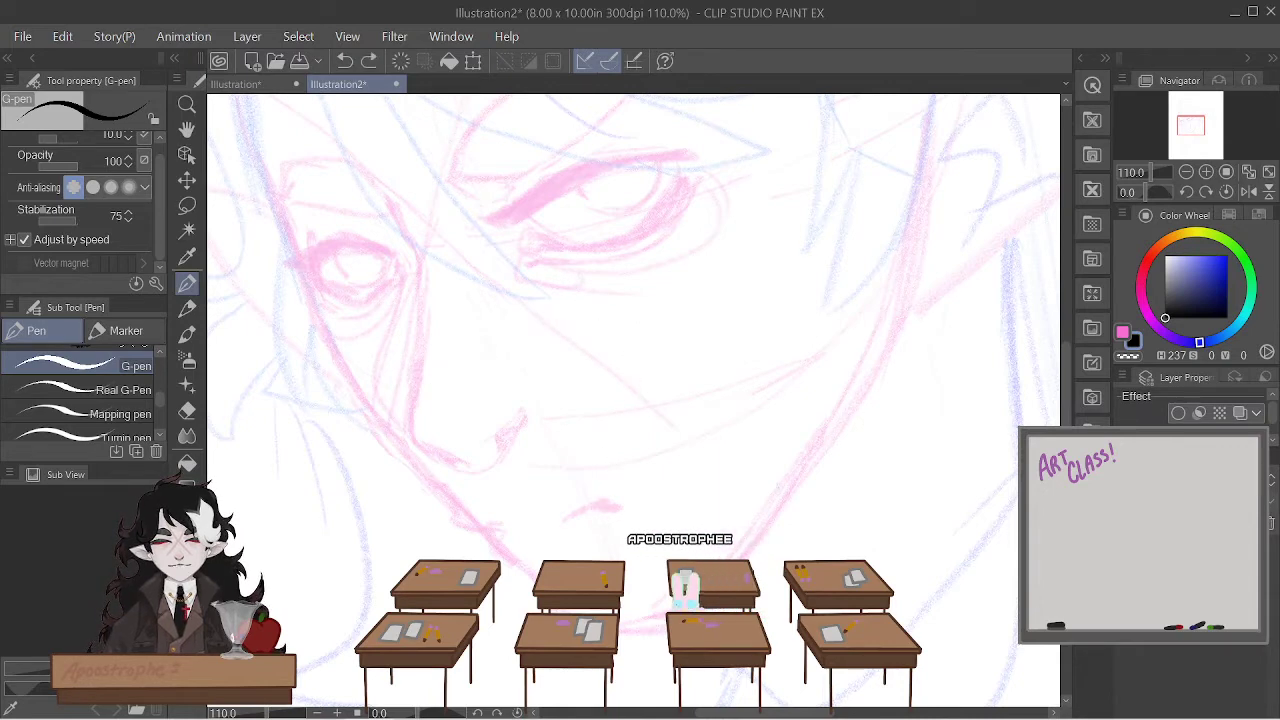
- Ink the long curved hair strand falling between the eyes with the G-pen, joining its two edges at a sharp tip
{"action": "scroll", "coordinate": [403, 243], "scroll_direction": "down", "scroll_amount": 5}
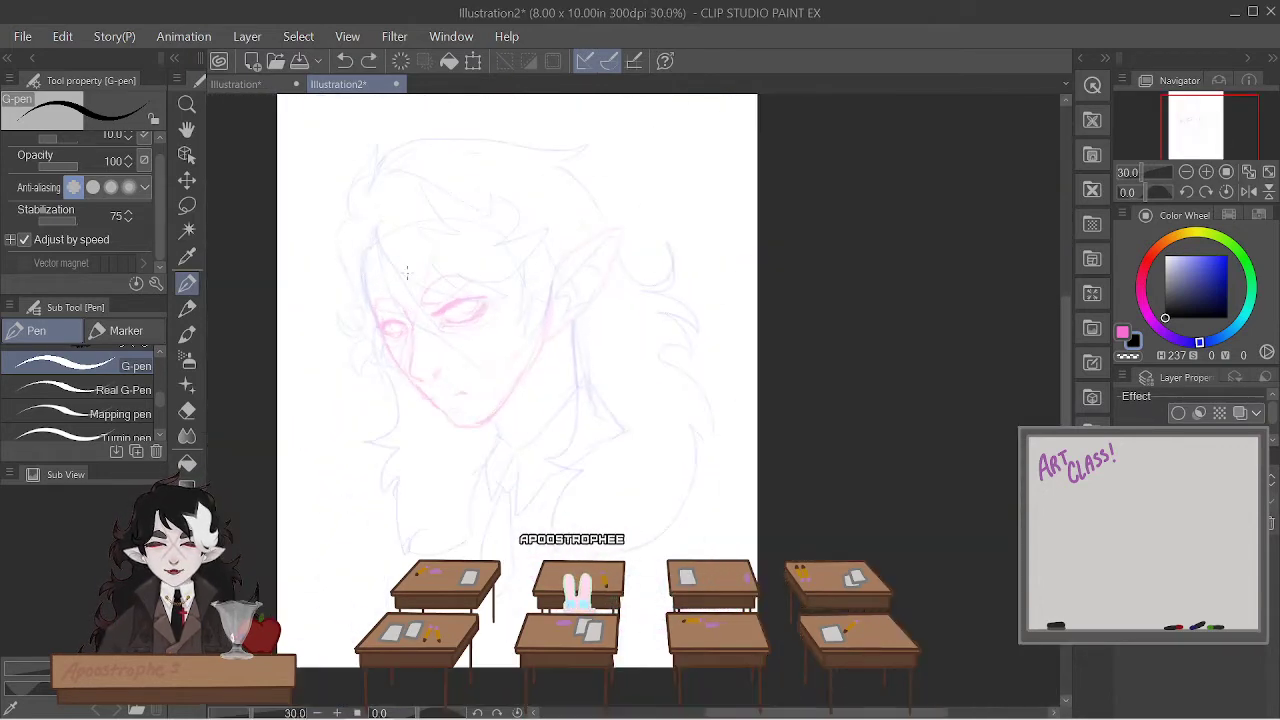
{"action": "scroll", "coordinate": [403, 243], "scroll_direction": "up", "scroll_amount": 4}
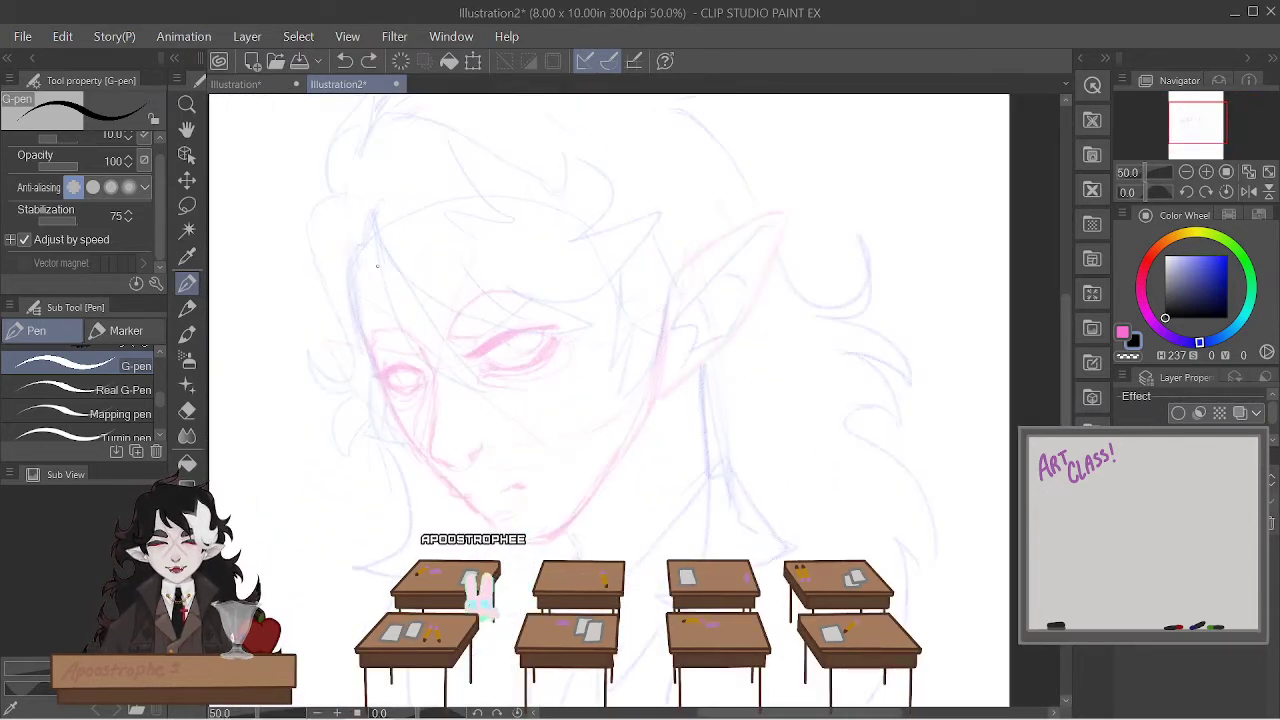
{"action": "scroll", "coordinate": [378, 268], "scroll_direction": "down", "scroll_amount": 2}
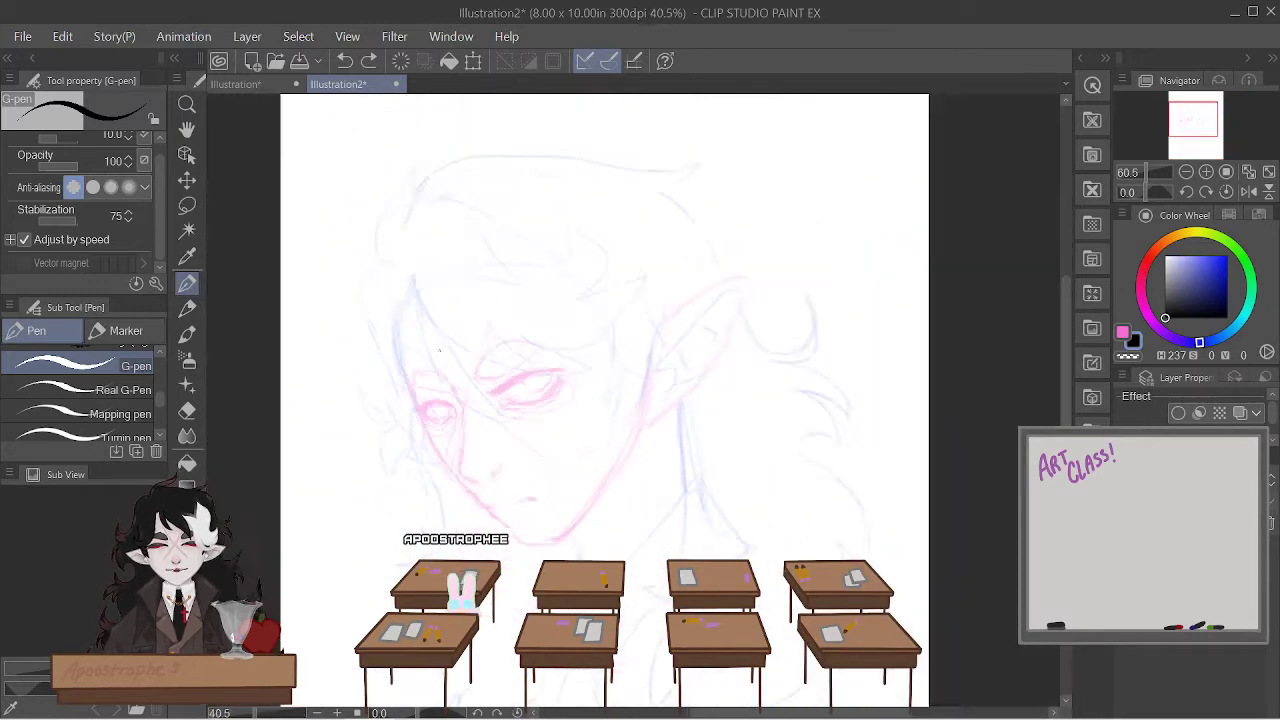
{"action": "scroll", "coordinate": [363, 244], "scroll_direction": "up", "scroll_amount": 1}
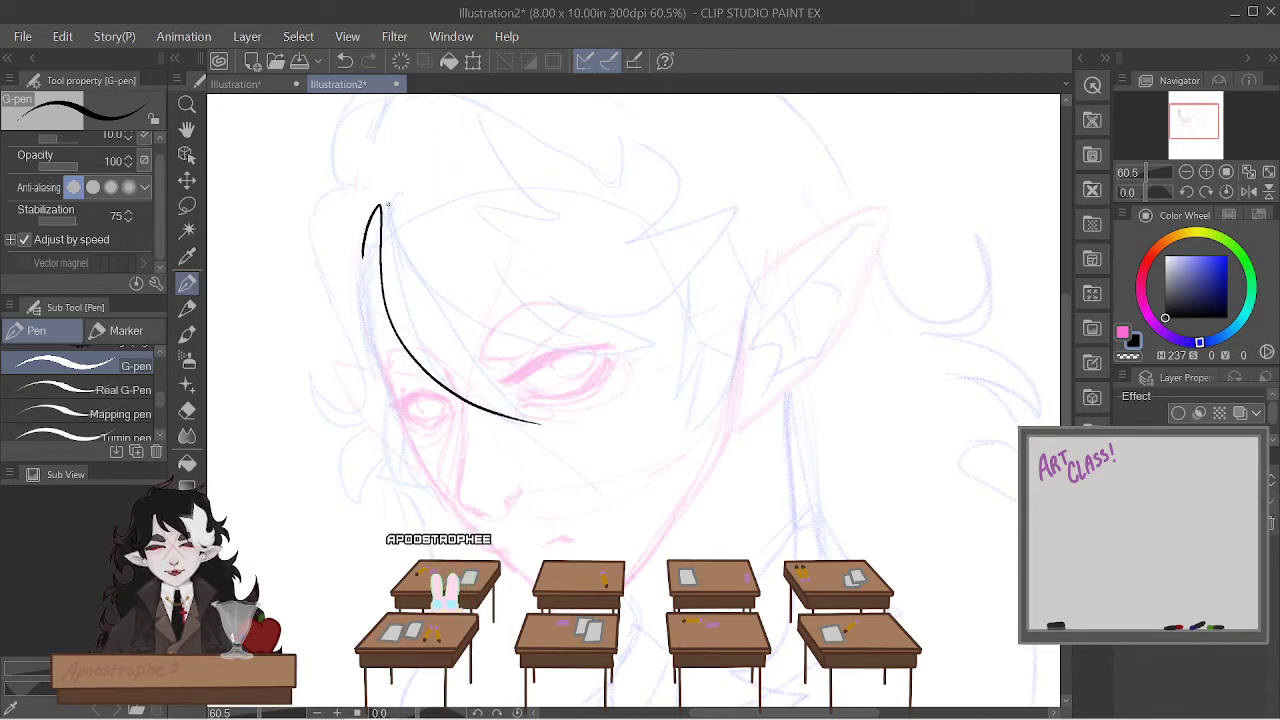
{"action": "mouse_move", "coordinate": [393, 200]}
{"action": "left_mouse_down"}
{"action": "mouse_move", "coordinate": [401, 240]}
{"action": "mouse_move", "coordinate": [465, 340]}
{"action": "mouse_move", "coordinate": [541, 422]}
{"action": "left_mouse_up"}
{"action": "scroll", "coordinate": [605, 446], "scroll_direction": "up", "scroll_amount": 2}
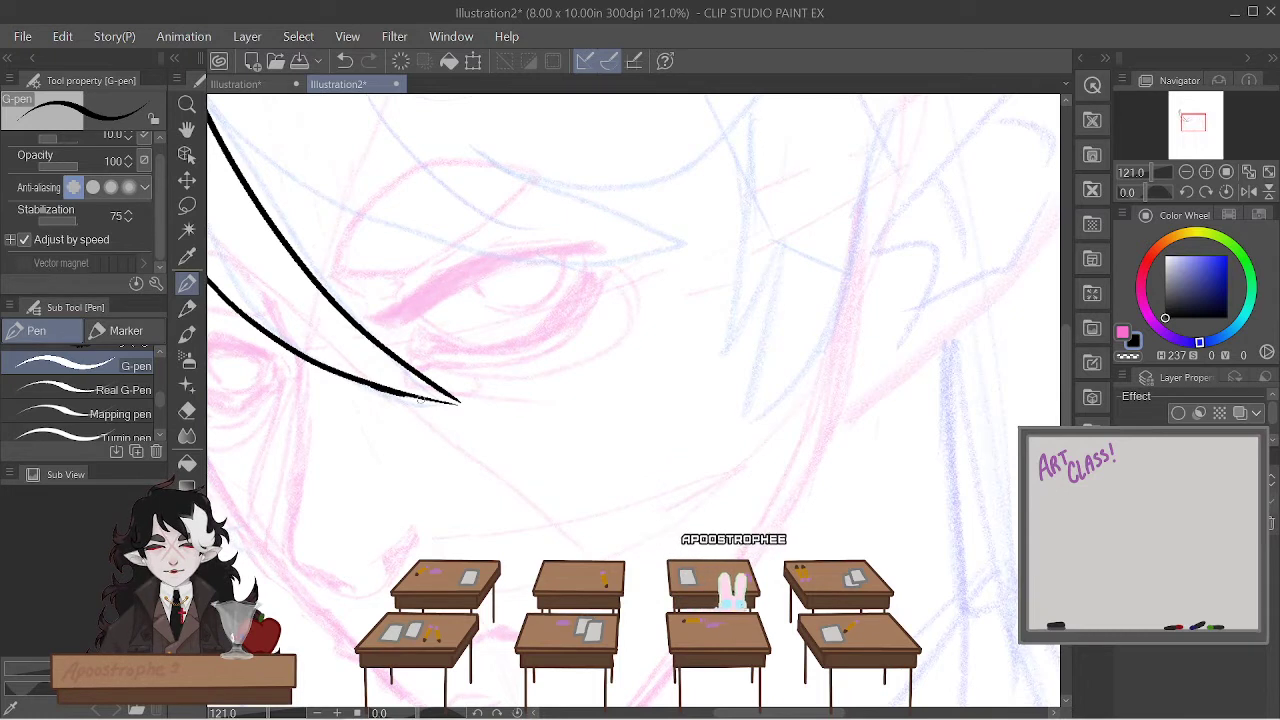
{"action": "left_click_drag", "start_coordinate": [440, 398], "coordinate": [472, 405]}
{"action": "key", "text": "ctrl+z"}
{"action": "key", "text": "ctrl+y"}
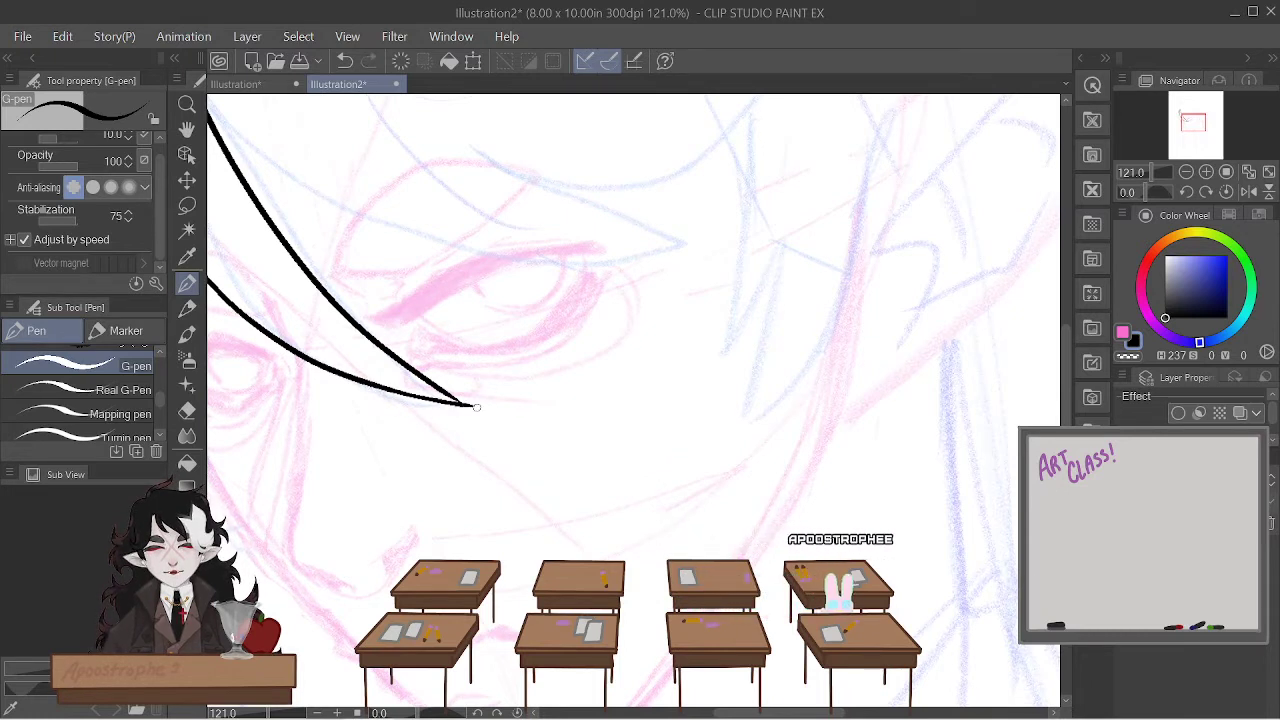
- Draw short G-pen test strokes over and below the larger eye and undo them
{"action": "left_click_drag", "start_coordinate": [637, 271], "coordinate": [588, 358]}
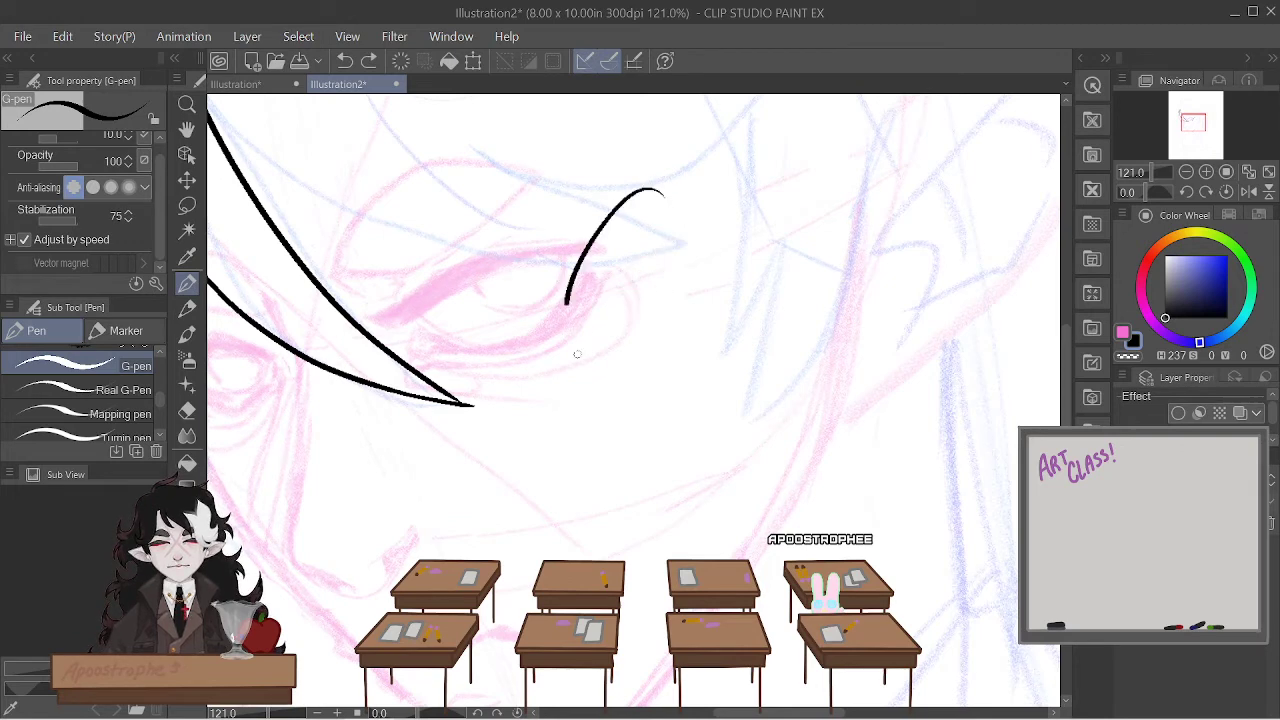
{"action": "left_click_drag", "start_coordinate": [577, 353], "coordinate": [600, 420]}
{"action": "key", "text": "ctrl+z"}
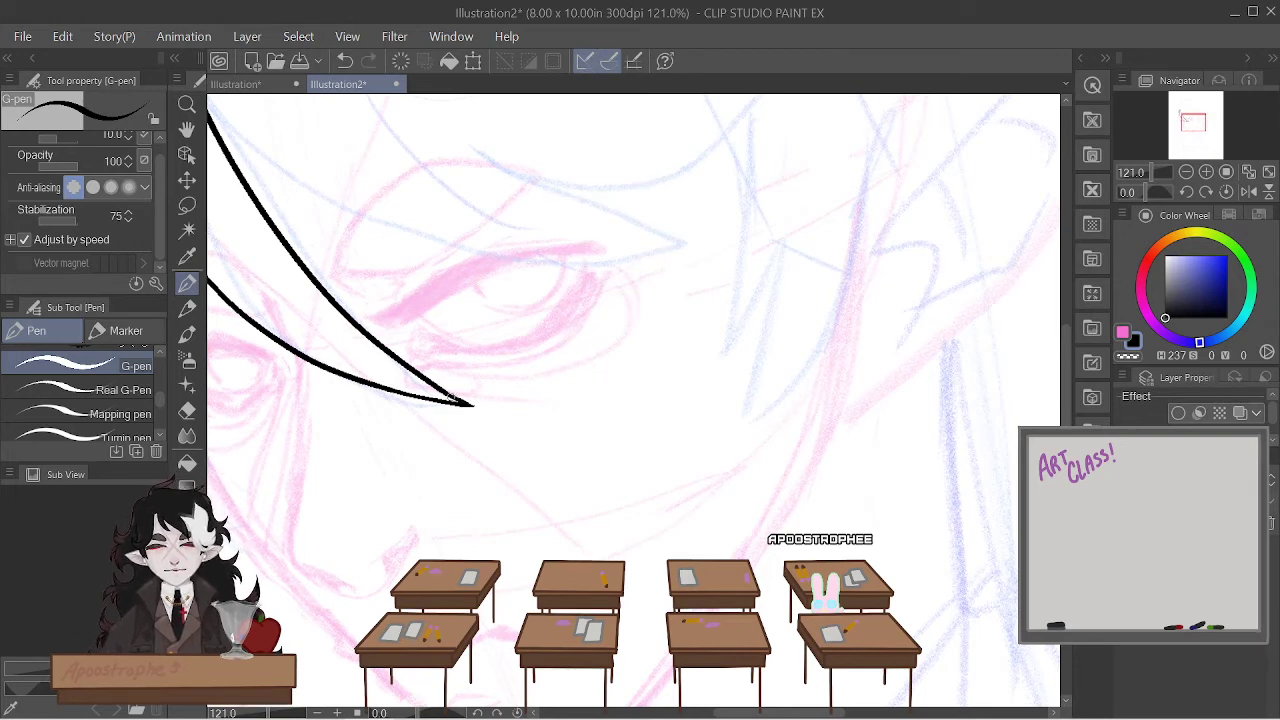
- Try cutting a gap in the hair strand's inked outline with transparent color and the Hard eraser, undoing the erasures
{"action": "scroll", "coordinate": [455, 398], "scroll_direction": "down", "scroll_amount": 3}
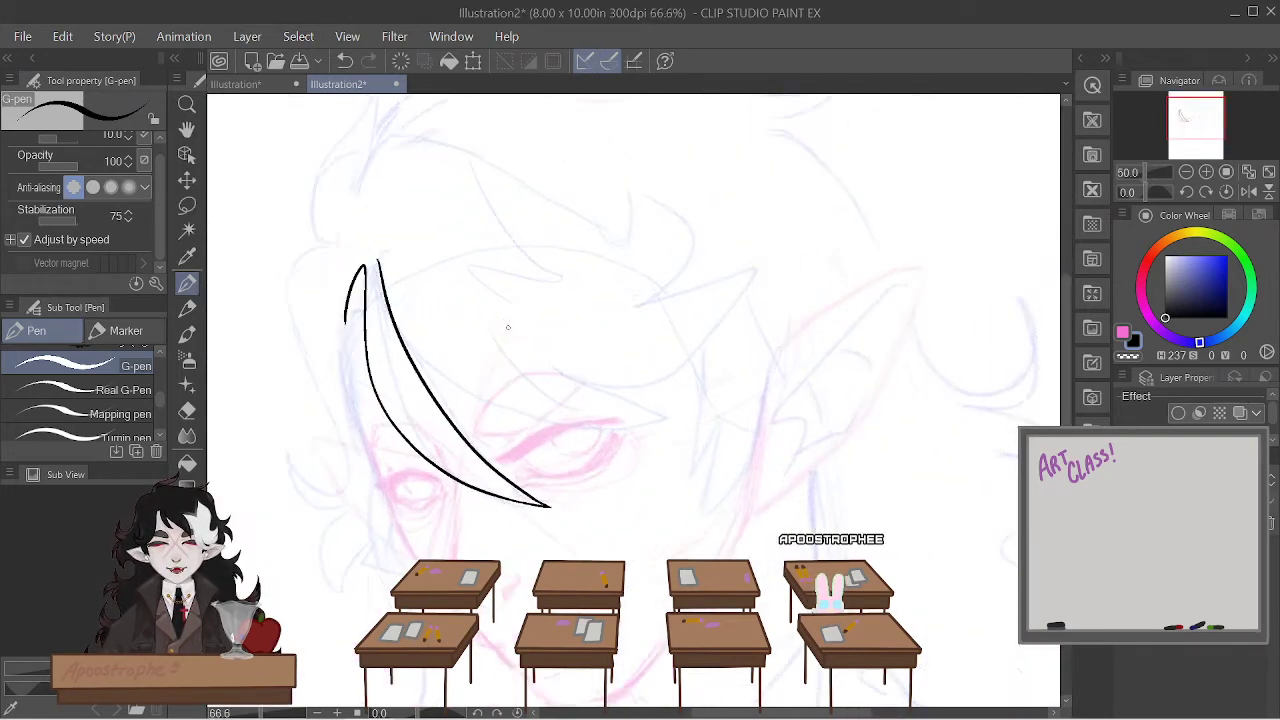
{"action": "scroll", "coordinate": [447, 324], "scroll_direction": "up", "scroll_amount": 3}
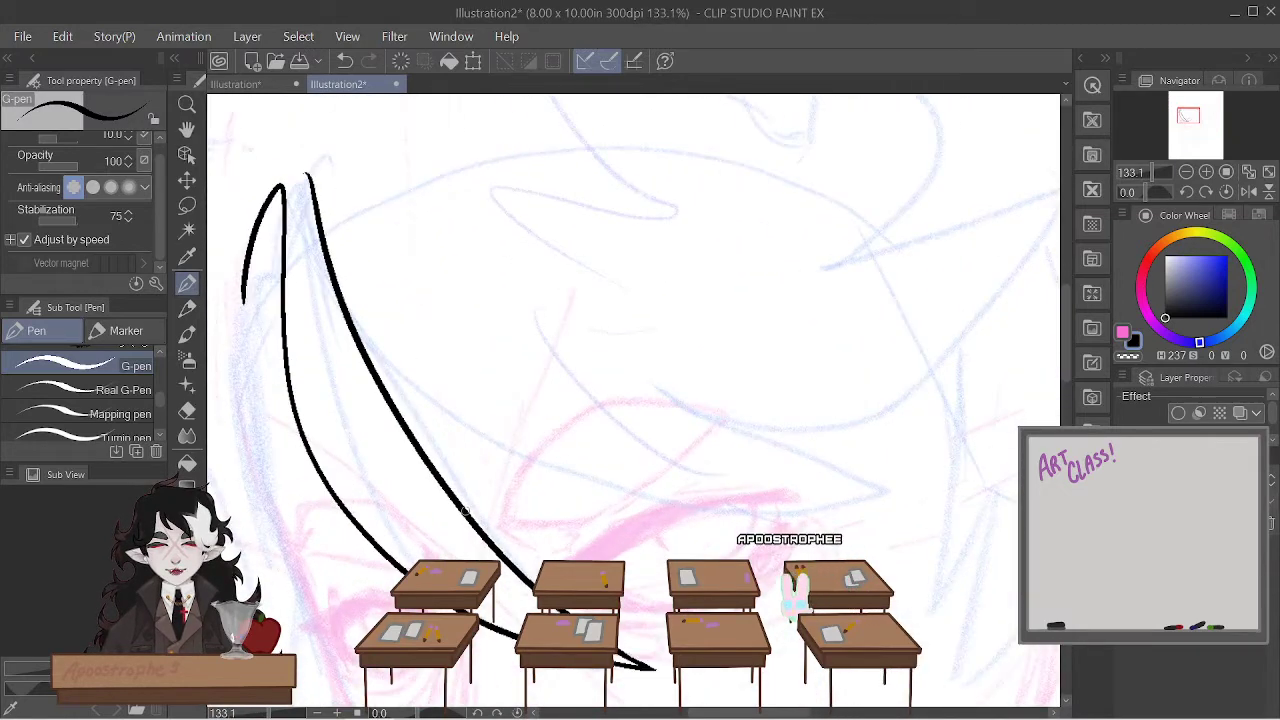
{"action": "scroll", "coordinate": [388, 468], "scroll_direction": "up", "scroll_amount": 3}
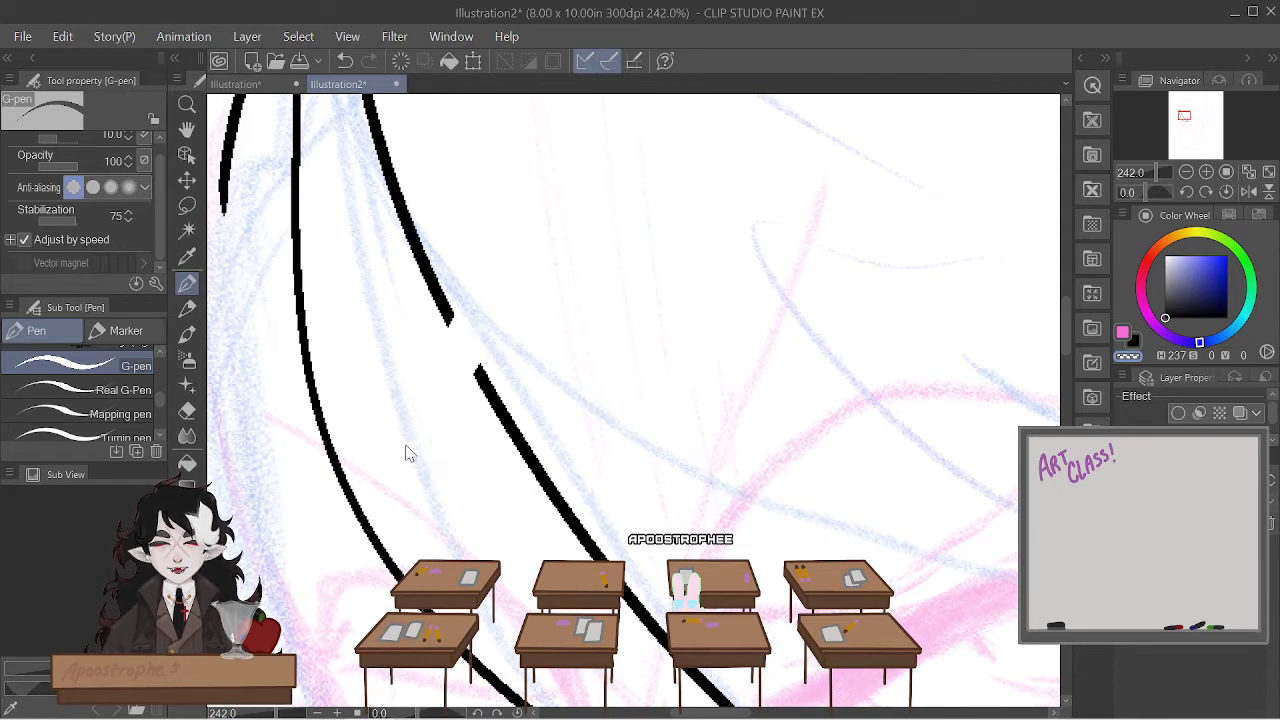
{"action": "left_click", "coordinate": [187, 410]}
{"action": "mouse_move", "coordinate": [475, 380]}
{"action": "left_mouse_down"}
{"action": "mouse_move", "coordinate": [491, 366]}
{"action": "mouse_move", "coordinate": [453, 273]}
{"action": "left_mouse_up"}
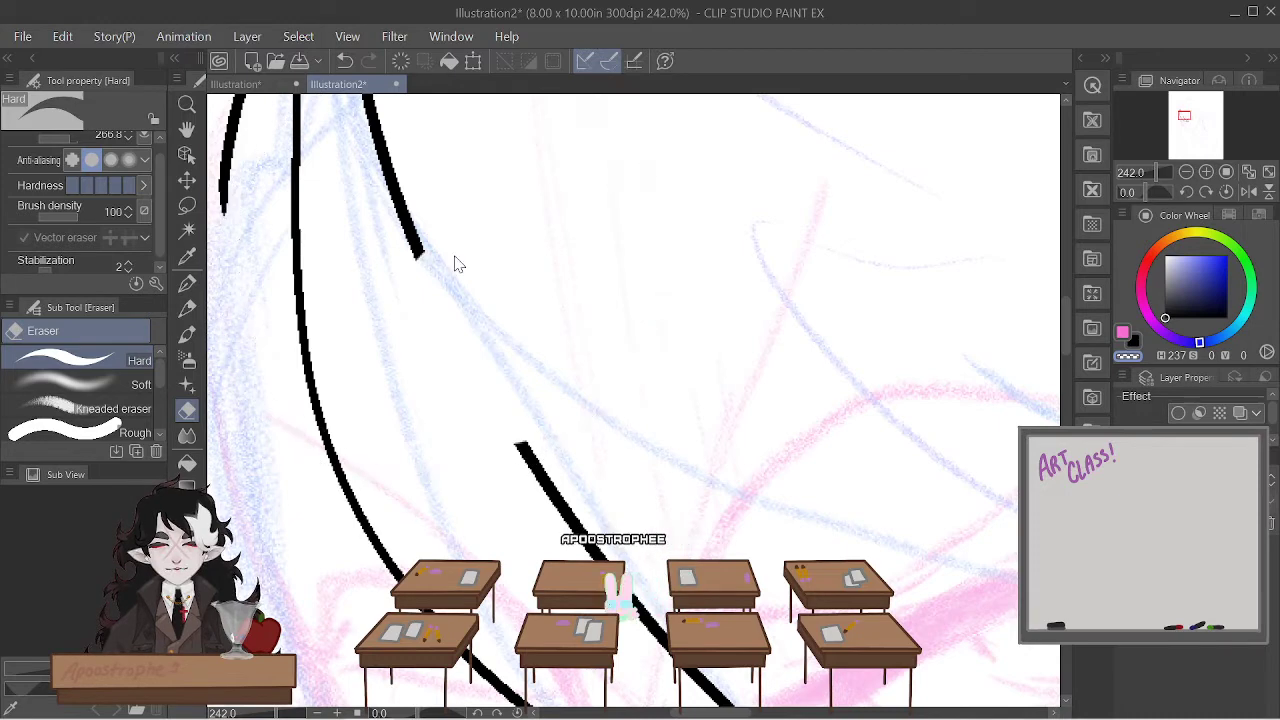
{"action": "key", "text": "ctrl+z"}
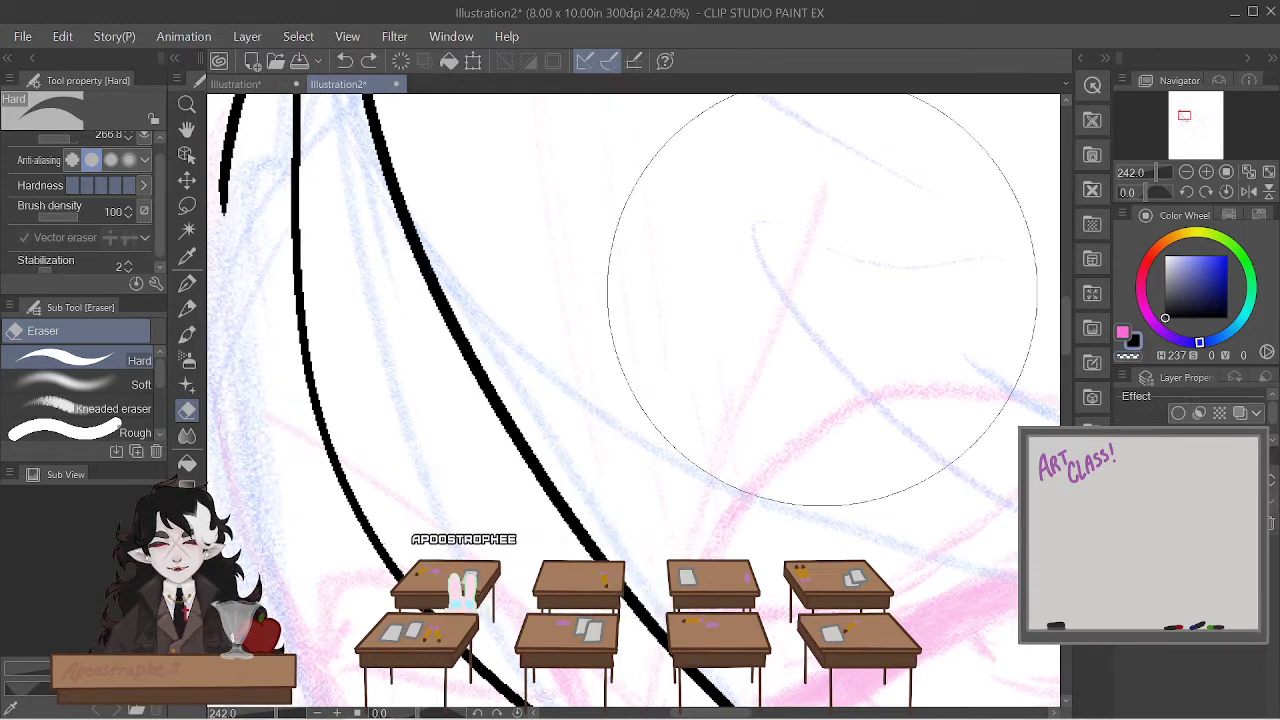
{"action": "scroll", "coordinate": [806, 300], "scroll_direction": "down", "scroll_amount": 4}
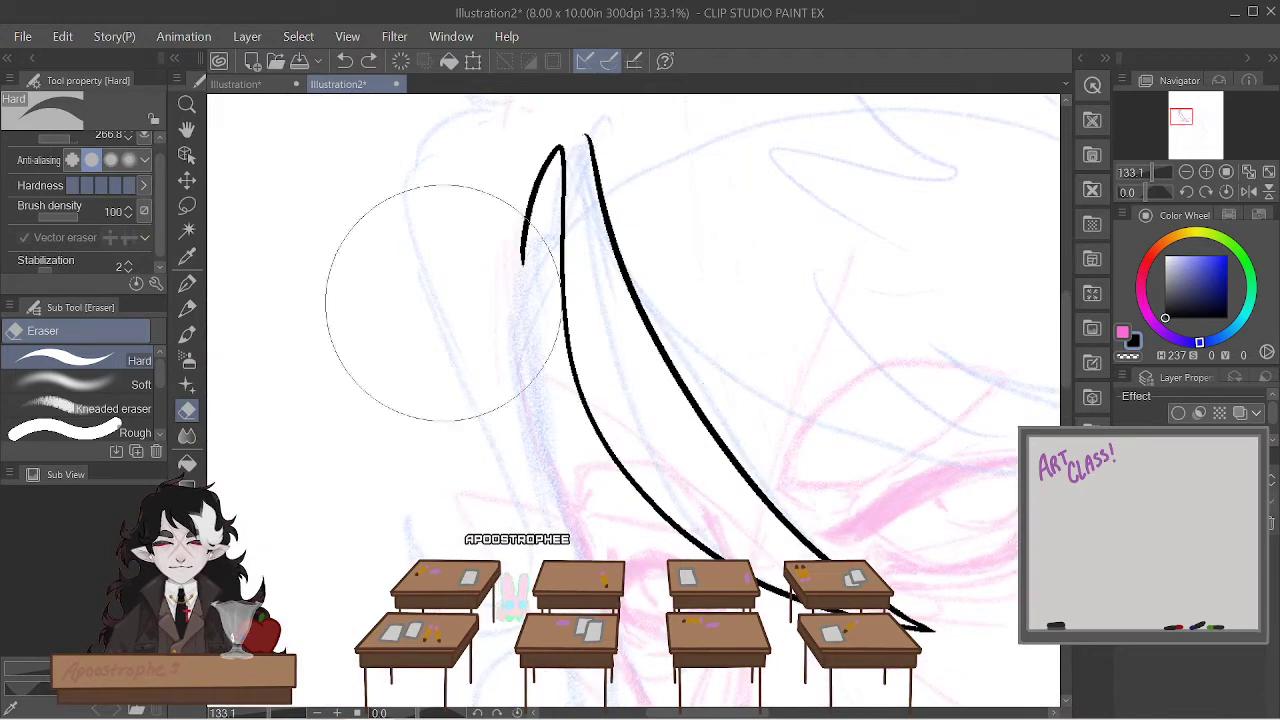
- Switch from the eraser back to the G-pen and examine the inked hair strand against the faded sketch
{"action": "left_click", "coordinate": [187, 283]}
{"action": "scroll", "coordinate": [813, 424], "scroll_direction": "down", "scroll_amount": 2}
{"action": "scroll", "coordinate": [813, 424], "scroll_direction": "up", "scroll_amount": 2}
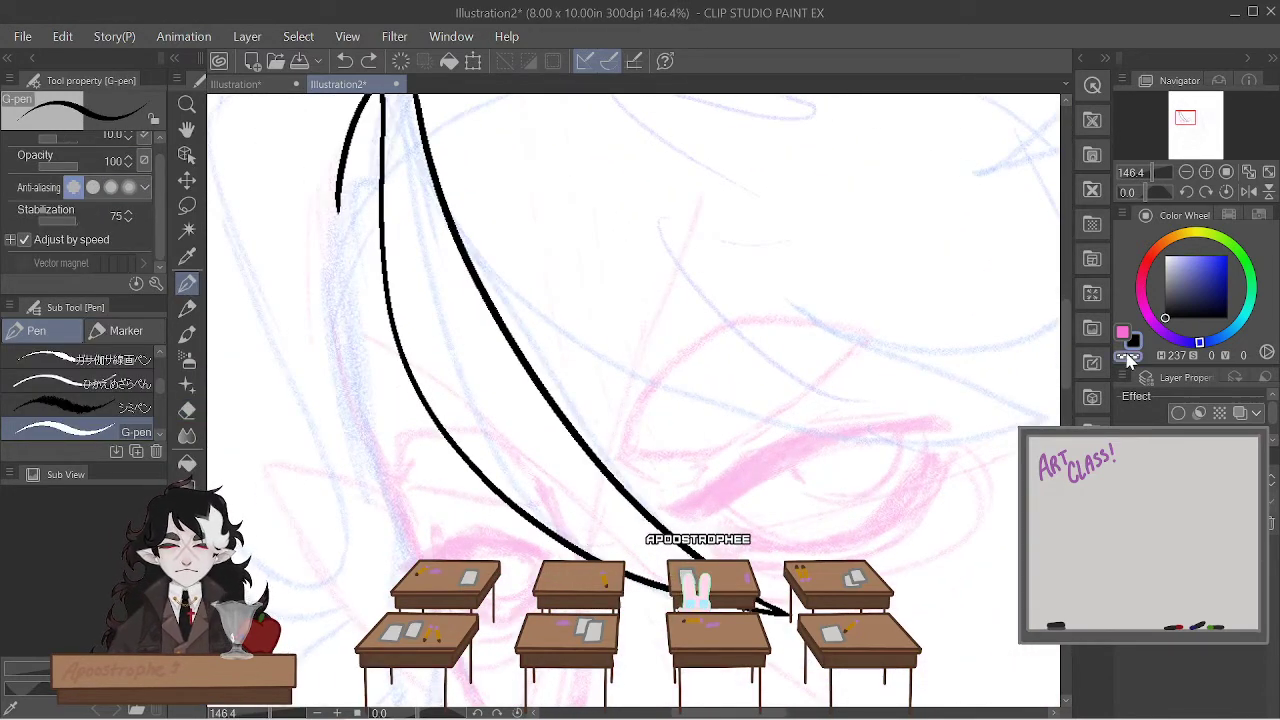
{"action": "scroll", "coordinate": [836, 423], "scroll_direction": "down", "scroll_amount": 5}
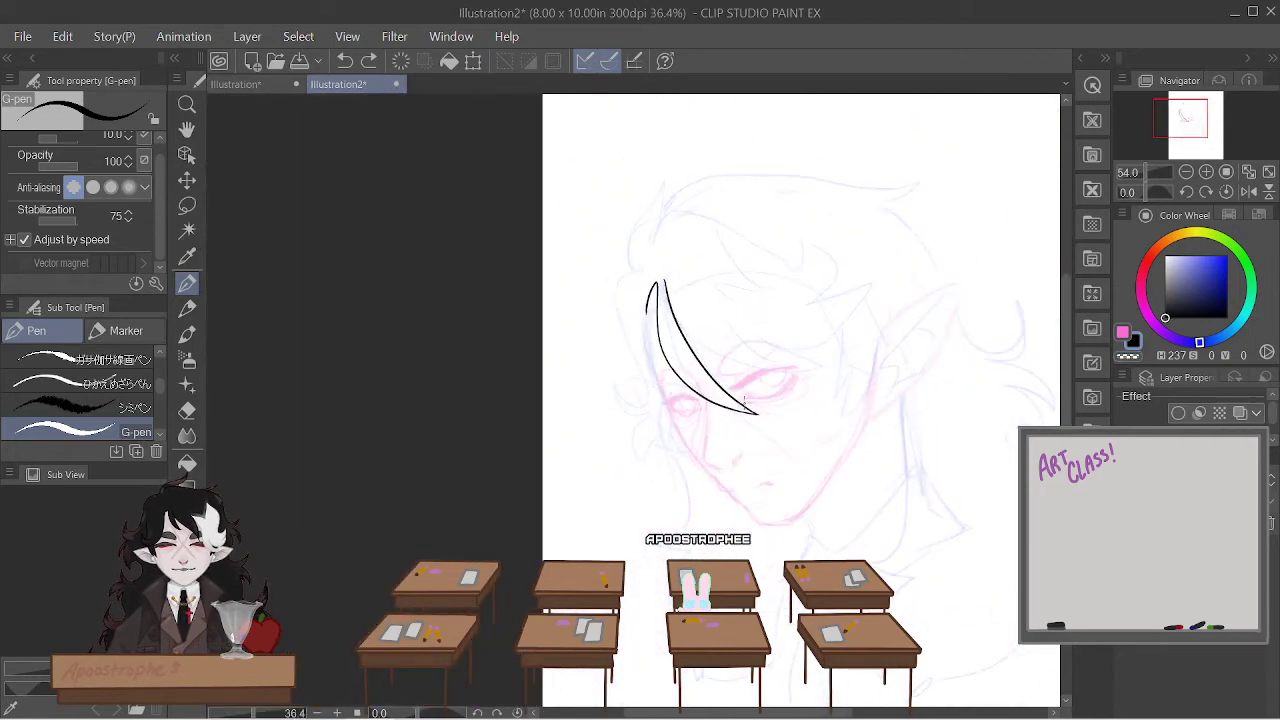
{"action": "scroll", "coordinate": [746, 420], "scroll_direction": "up", "scroll_amount": 2}
{"action": "scroll", "coordinate": [497, 252], "scroll_direction": "down", "scroll_amount": 2}
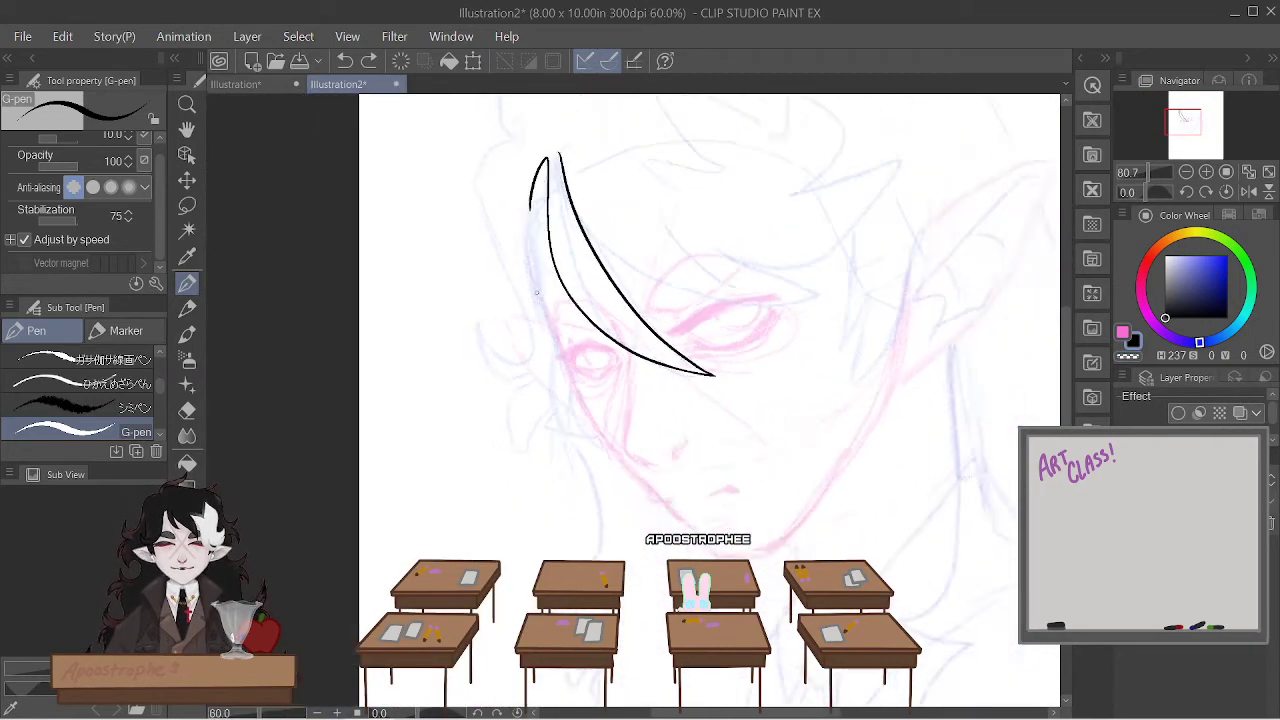
{"action": "scroll", "coordinate": [540, 200], "scroll_direction": "up", "scroll_amount": 2}
{"action": "scroll", "coordinate": [592, 148], "scroll_direction": "down", "scroll_amount": 2}
{"action": "scroll", "coordinate": [467, 209], "scroll_direction": "up", "scroll_amount": 3}
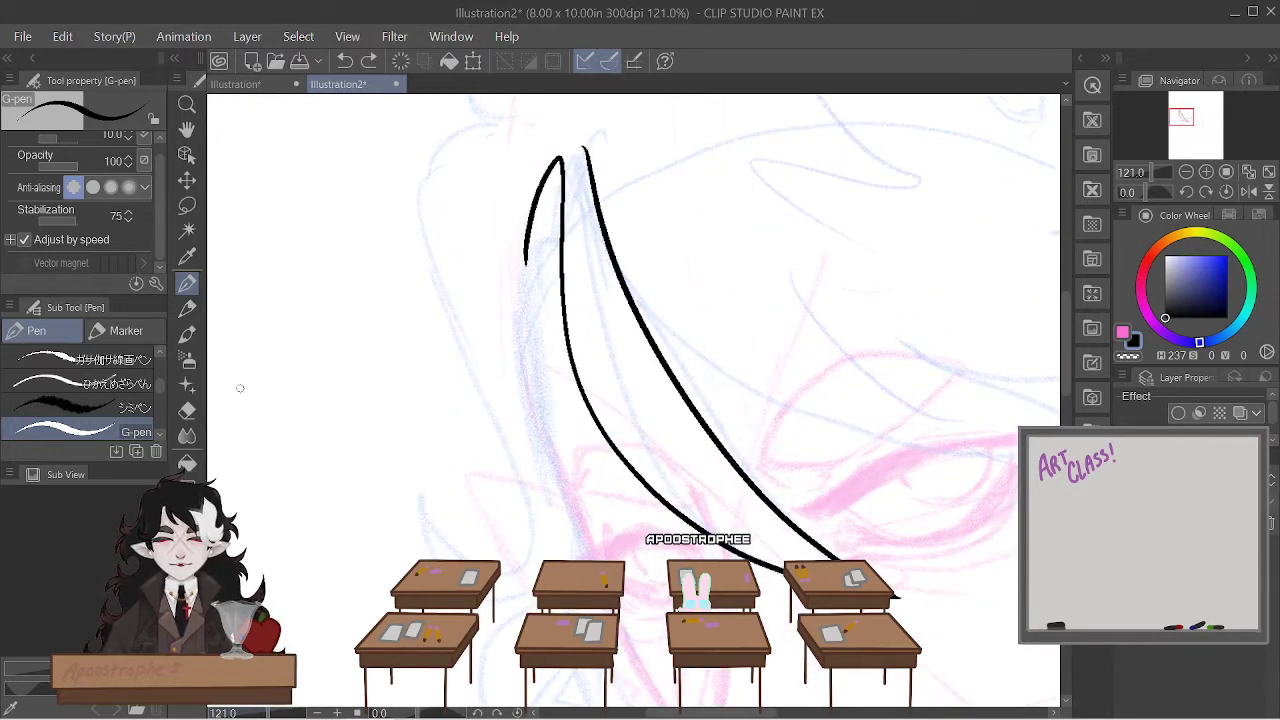
{"action": "scroll", "coordinate": [839, 357], "scroll_direction": "down", "scroll_amount": 5}
{"action": "scroll", "coordinate": [839, 357], "scroll_direction": "up", "scroll_amount": 3}
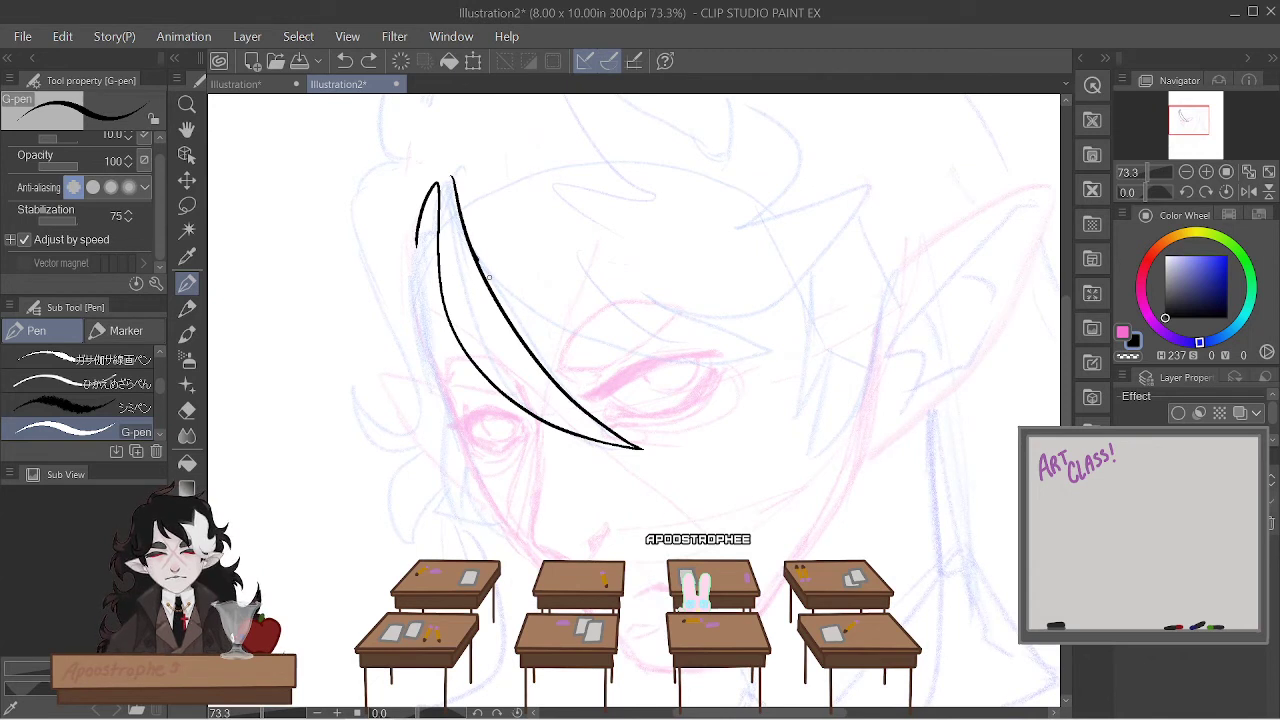
- Undo the trial fringe stroke and the thin hair strand, and set the G-pen's brush size to 20
{"action": "mouse_move", "coordinate": [564, 334]}
{"action": "left_mouse_down"}
{"action": "mouse_move", "coordinate": [662, 358]}
{"action": "mouse_move", "coordinate": [762, 352]}
{"action": "left_mouse_up"}
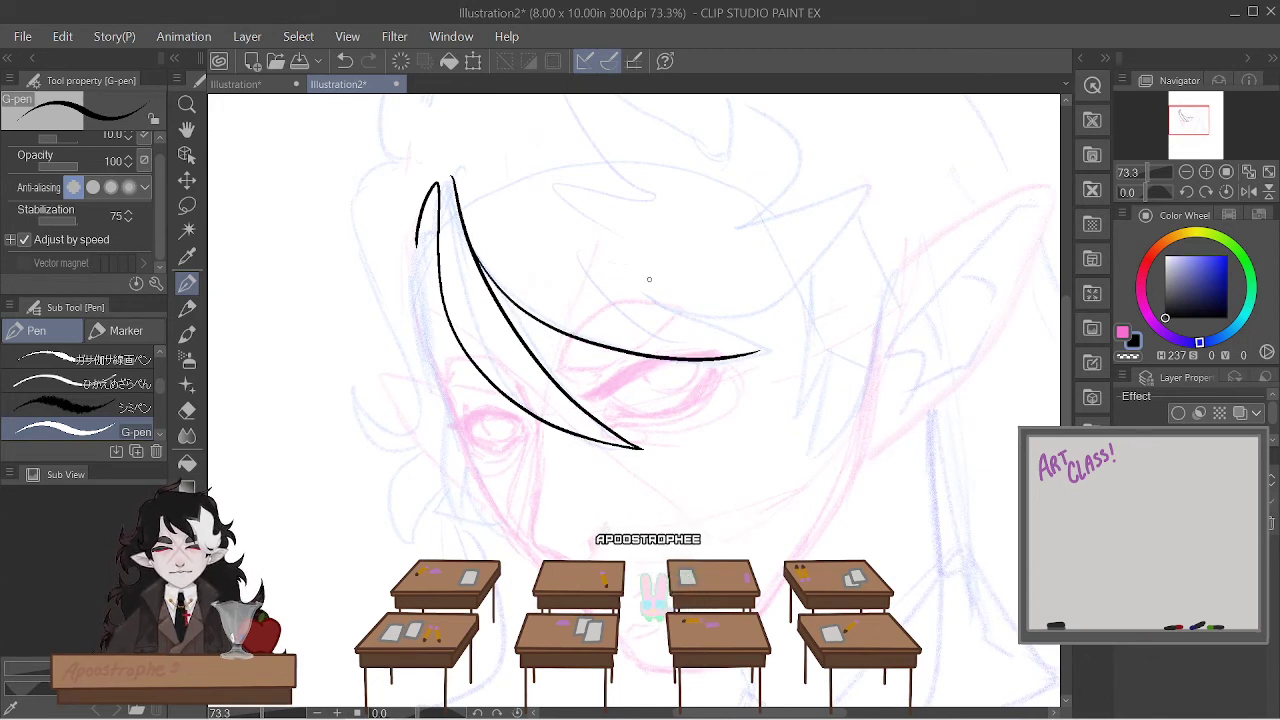
{"action": "key", "text": "ctrl+z"}
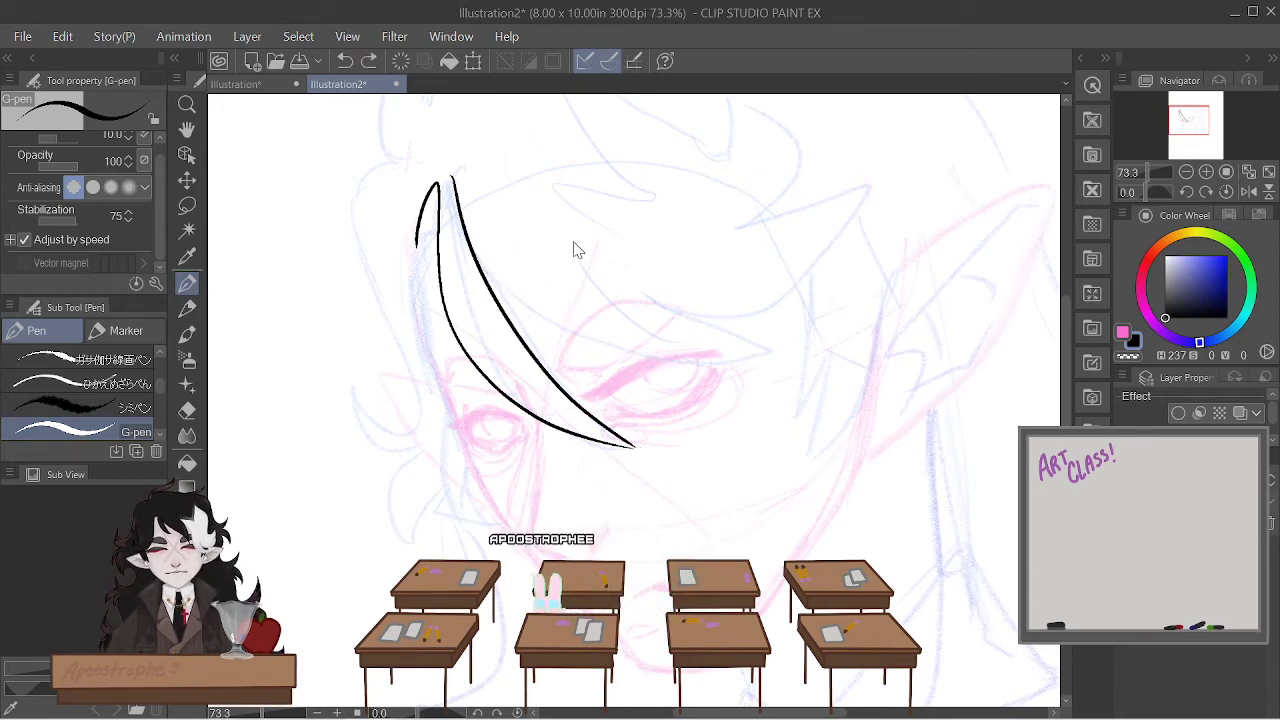
{"action": "key", "text": "ctrl+z"}
{"action": "key", "text": "ctrl+z"}
{"action": "scroll", "coordinate": [129, 142], "scroll_direction": "up", "scroll_amount": 1}
{"action": "left_click", "coordinate": [129, 142]}
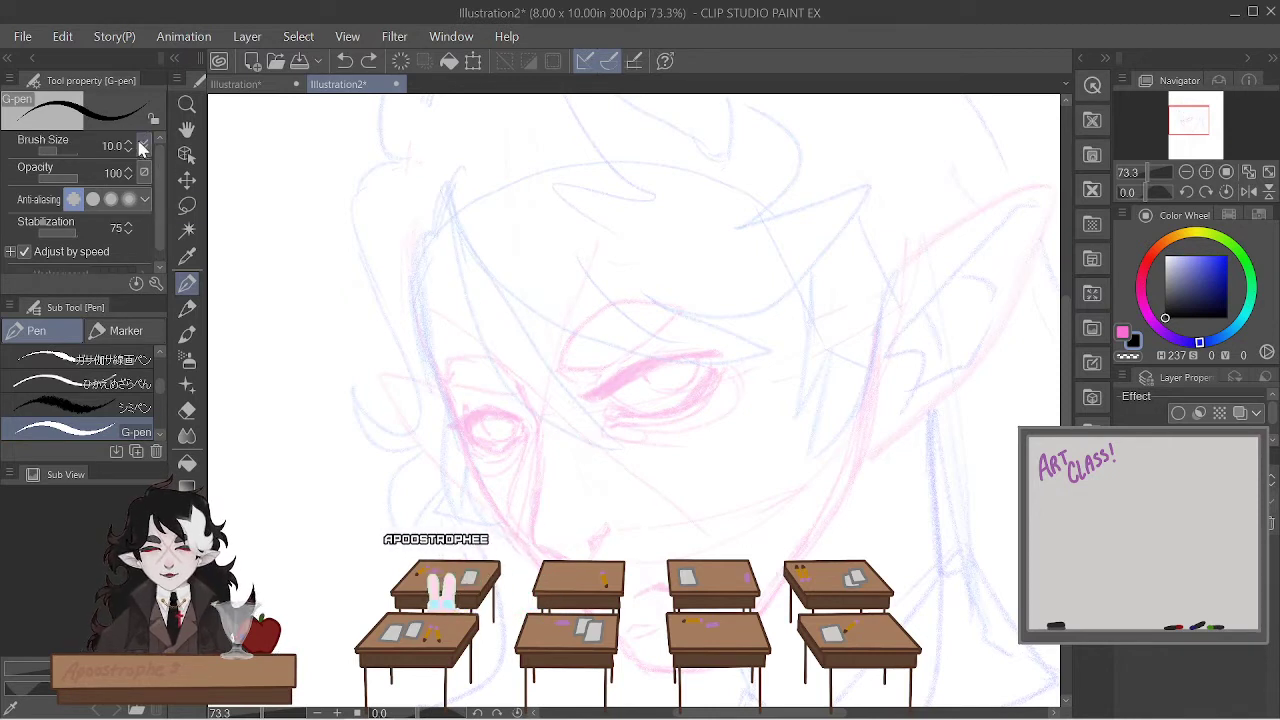
{"action": "scroll", "coordinate": [128, 142], "scroll_direction": "up", "scroll_amount": 7}
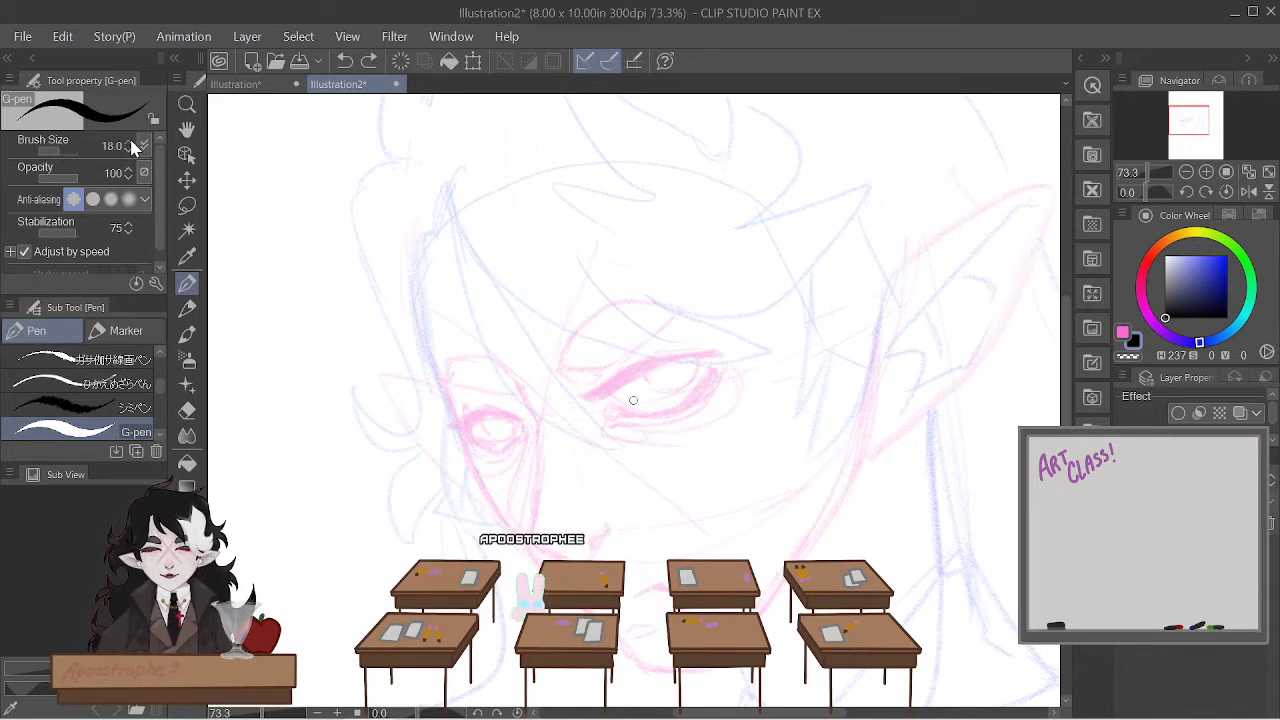
{"action": "scroll", "coordinate": [128, 145], "scroll_direction": "up", "scroll_amount": 1}
- Re-ink the curved hair strand between the eyes with thicker lines, joining its edges at a sharp tip and undoing stray strokes
{"action": "left_click_drag", "start_coordinate": [447, 223], "coordinate": [434, 239]}
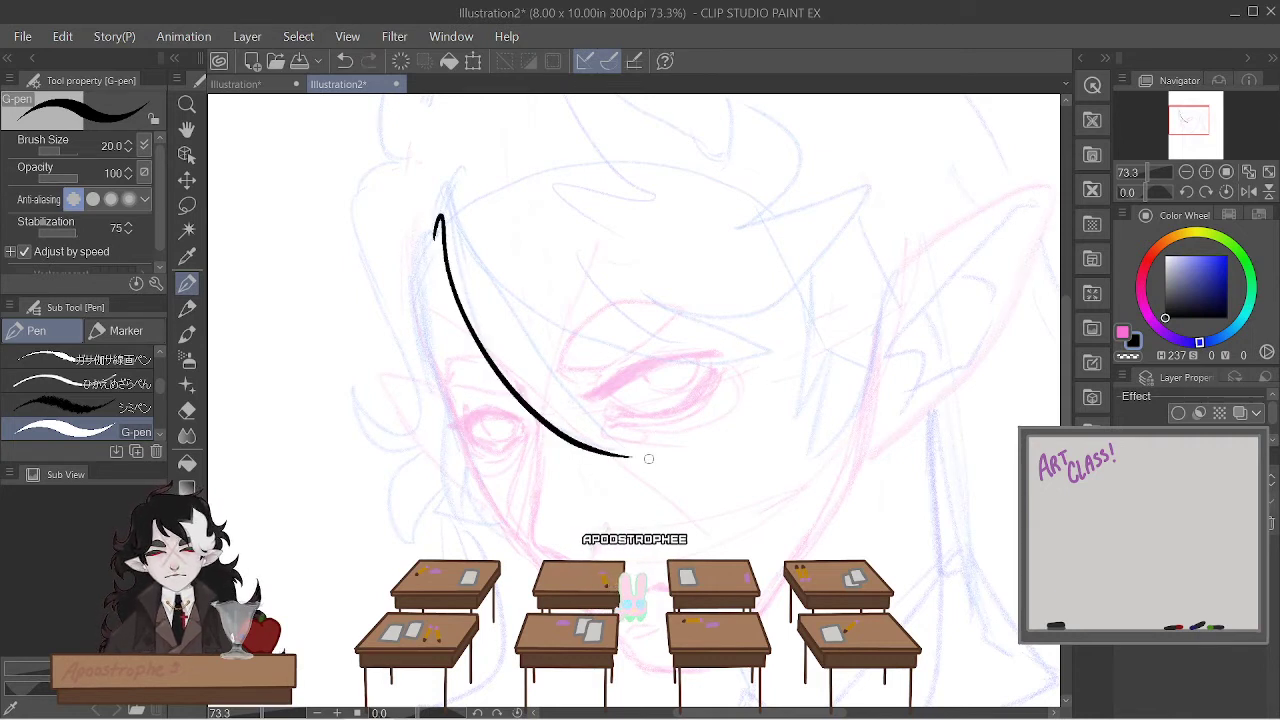
{"action": "key", "text": "ctrl+z"}
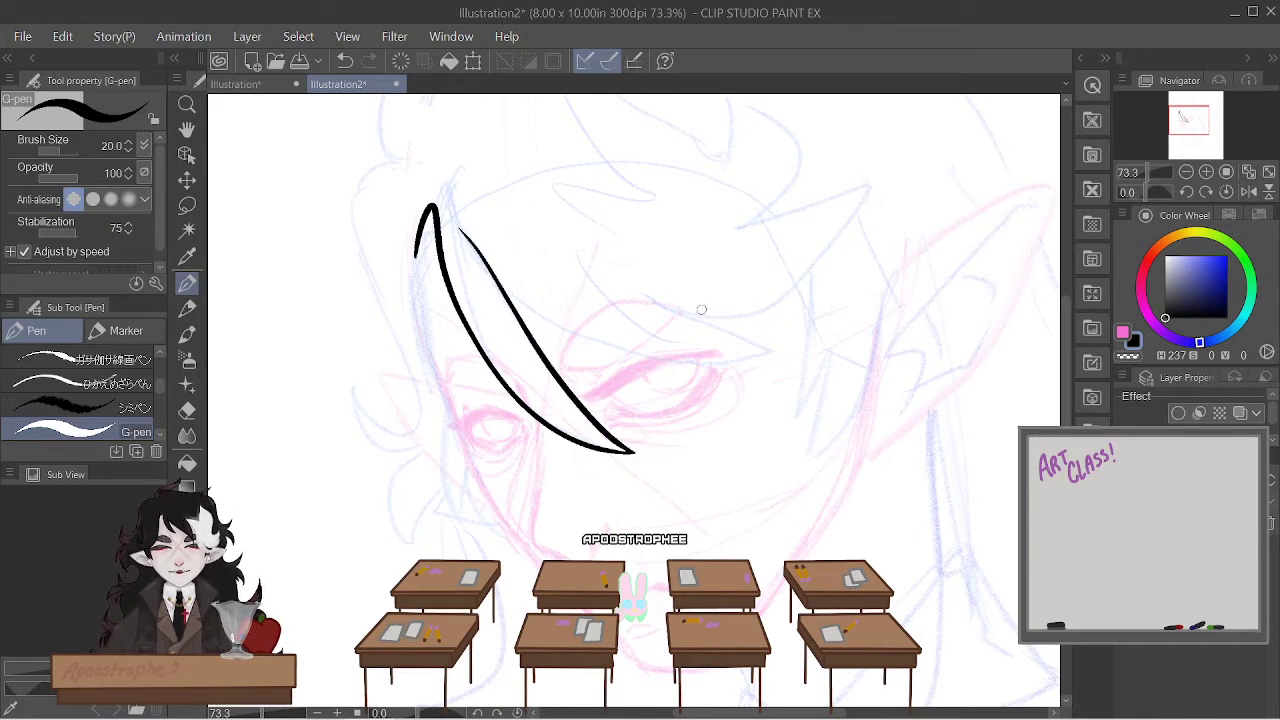
{"action": "left_click_drag", "start_coordinate": [481, 256], "coordinate": [586, 352]}
{"action": "key", "text": "ctrl+z"}
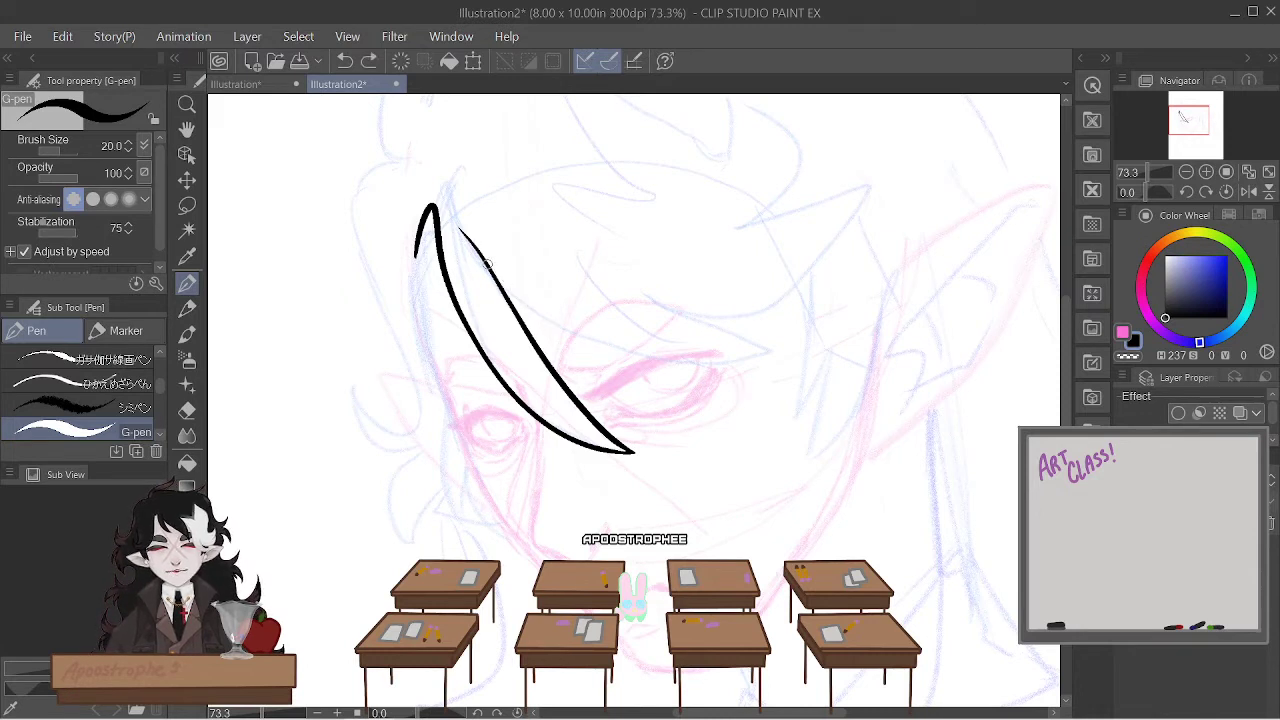
- Ink two overlapping fringe locks sweeping over the larger eye, each ending in a sharp point toward the ear
{"action": "mouse_move", "coordinate": [519, 302]}
{"action": "left_mouse_down"}
{"action": "mouse_move", "coordinate": [569, 340]}
{"action": "mouse_move", "coordinate": [650, 368]}
{"action": "mouse_move", "coordinate": [723, 373]}
{"action": "mouse_move", "coordinate": [788, 347]}
{"action": "left_mouse_up"}
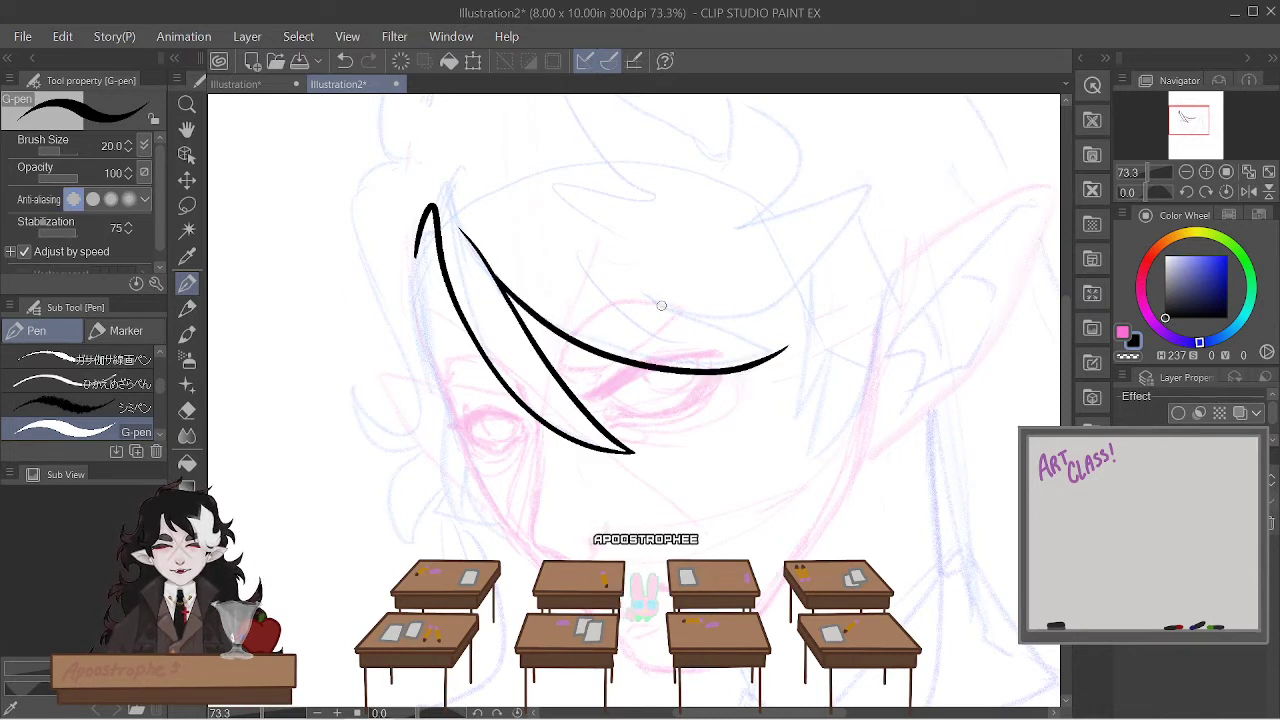
{"action": "left_click_drag", "start_coordinate": [652, 298], "coordinate": [792, 345]}
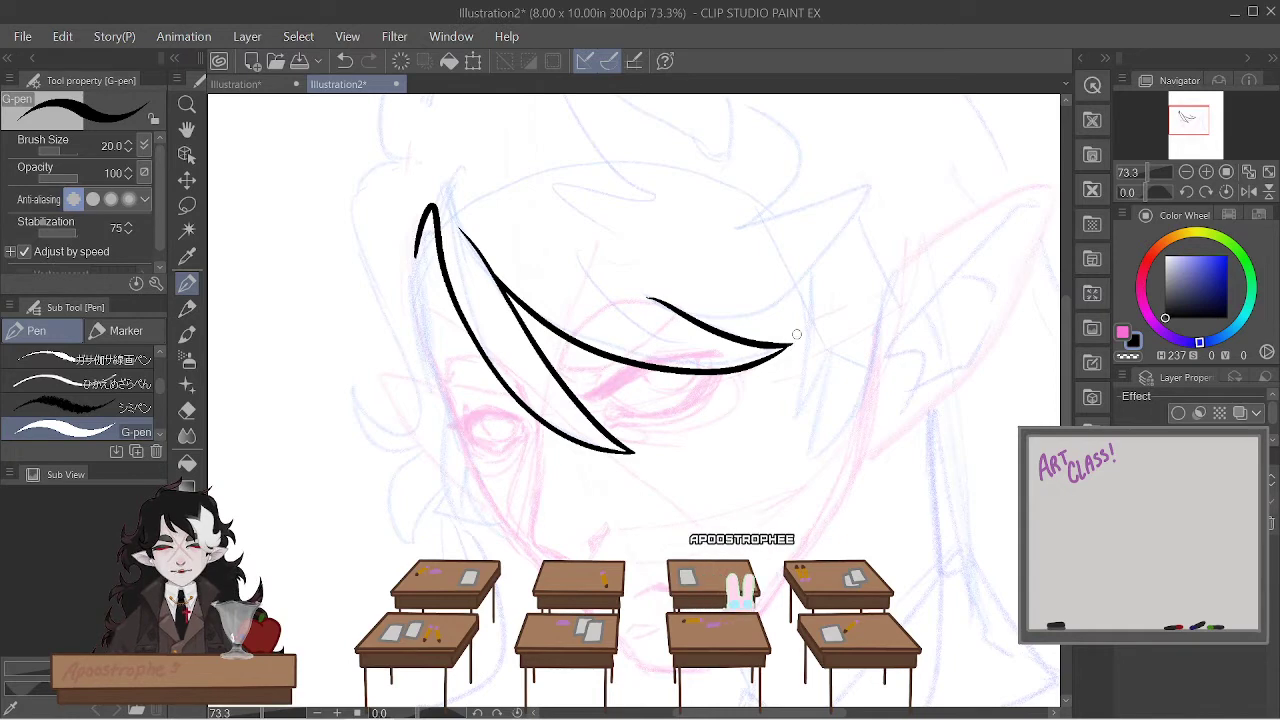
{"action": "left_click_drag", "start_coordinate": [670, 306], "coordinate": [876, 180]}
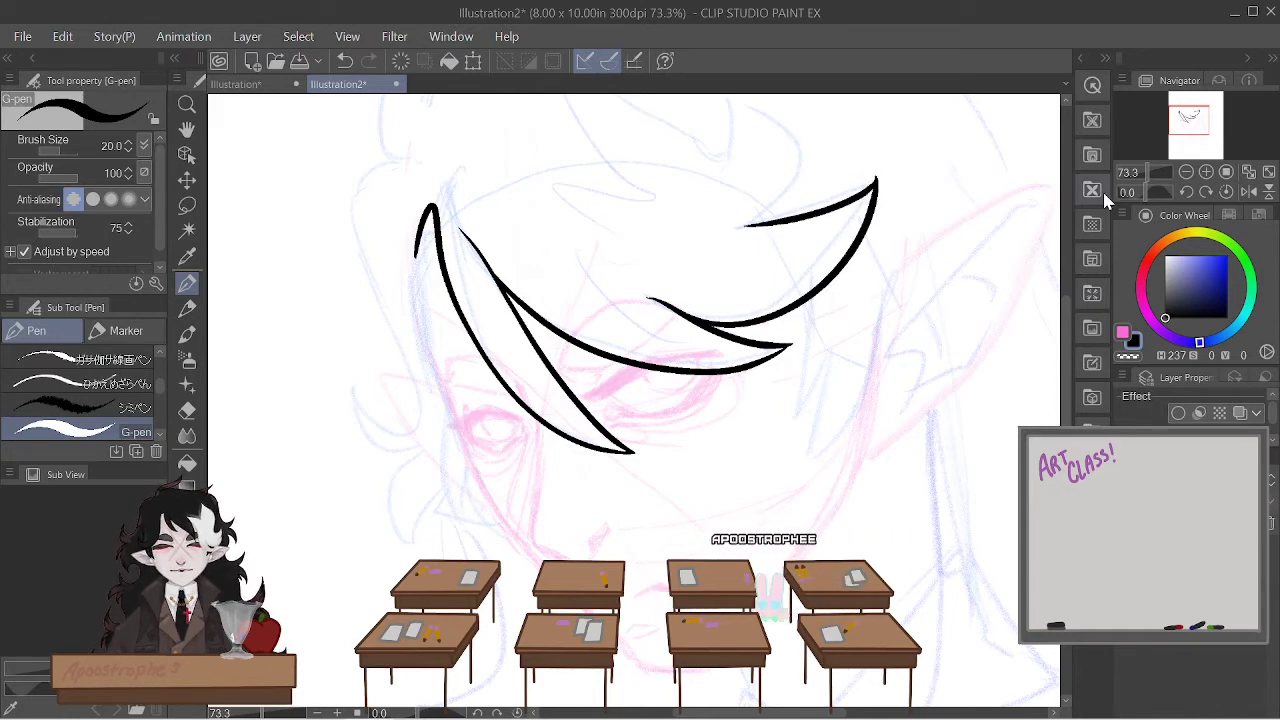
- Redraw a smaller pointed fringe lock above the upswept one, ending its lower edge on that lock's upper line
{"action": "scroll", "coordinate": [597, 449], "scroll_direction": "down", "scroll_amount": 2}
{"action": "scroll", "coordinate": [597, 449], "scroll_direction": "up", "scroll_amount": 3}
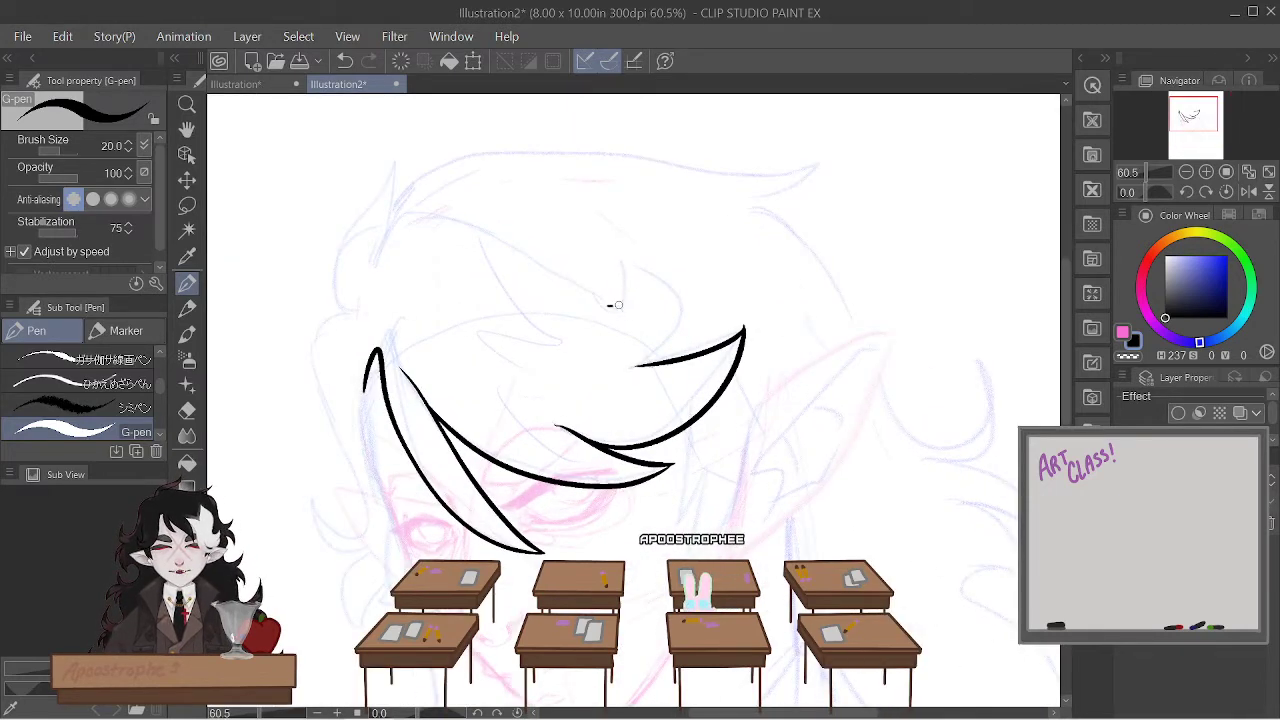
{"action": "key", "text": "ctrl+z"}
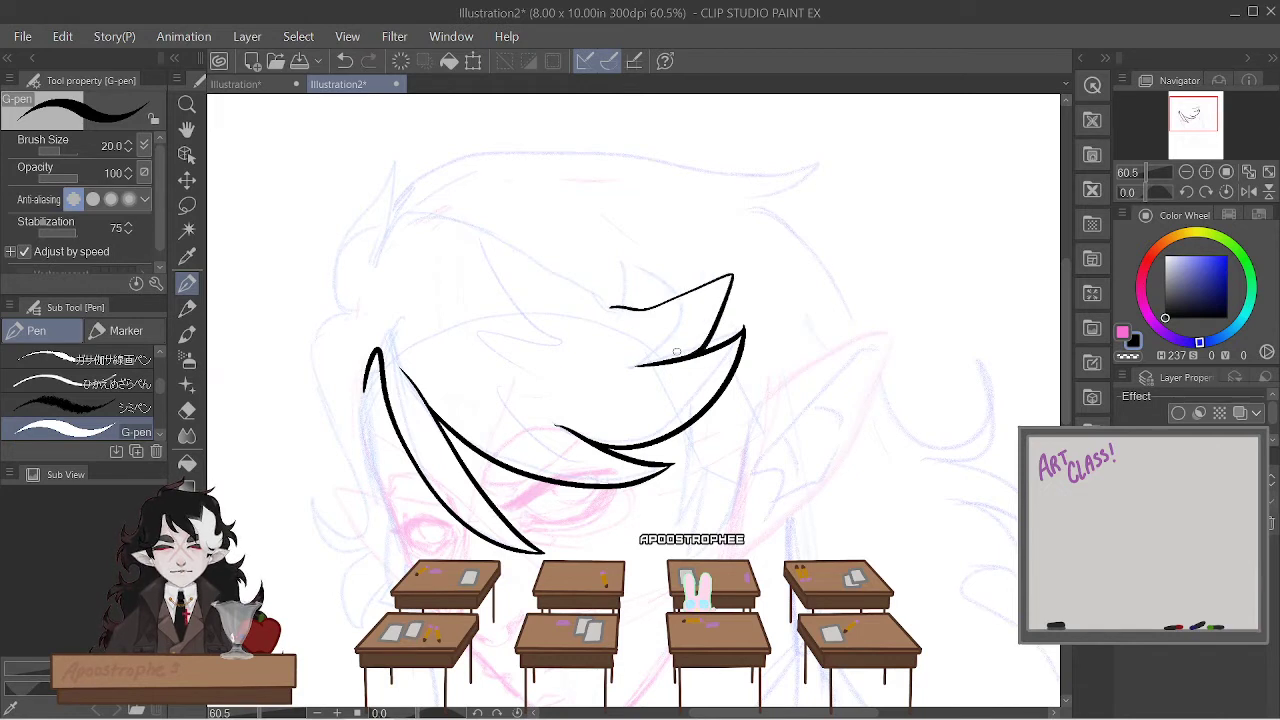
{"action": "scroll", "coordinate": [580, 380], "scroll_direction": "up", "scroll_amount": 2}
{"action": "key", "text": "ctrl+z"}
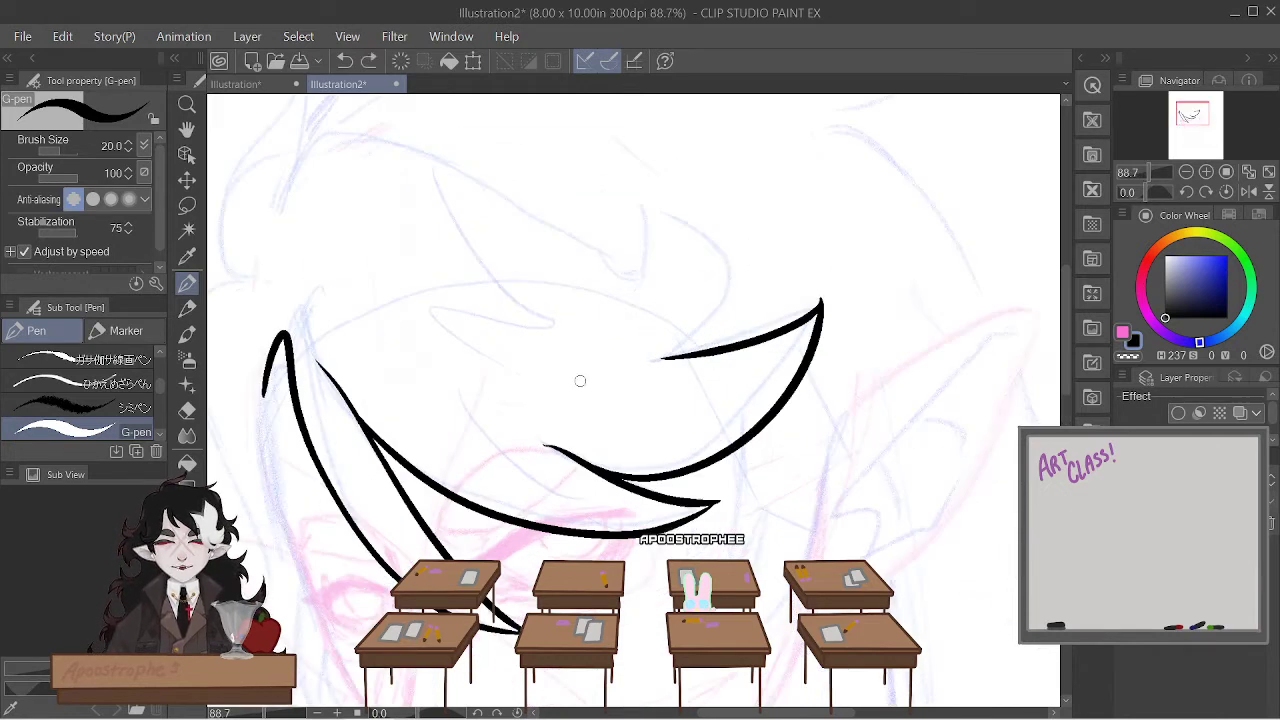
{"action": "mouse_move", "coordinate": [641, 267]}
{"action": "left_mouse_down"}
{"action": "mouse_move", "coordinate": [687, 266]}
{"action": "mouse_move", "coordinate": [813, 207]}
{"action": "mouse_move", "coordinate": [775, 333]}
{"action": "left_mouse_up"}
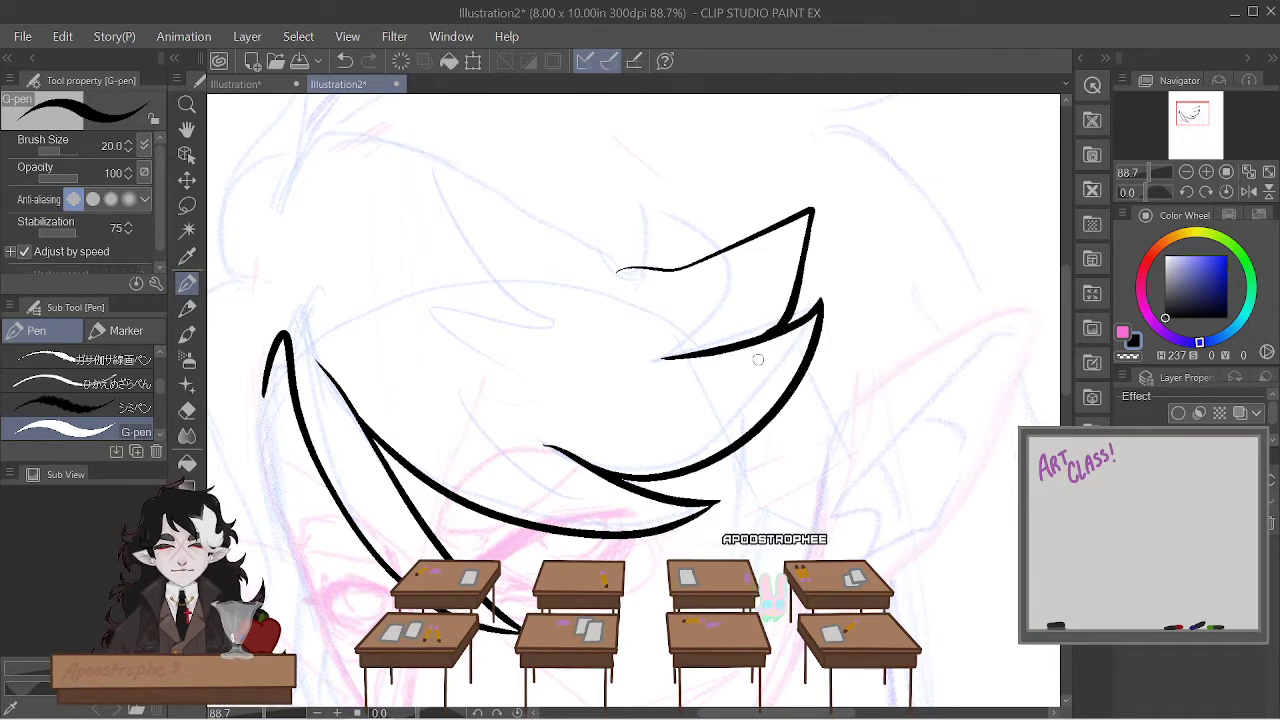
- Ink the fringe's upper edge from the hairline peak down to the smallest pointed lock, replacing the first attempt
{"action": "scroll", "coordinate": [758, 359], "scroll_direction": "down", "scroll_amount": 4}
{"action": "scroll", "coordinate": [533, 516], "scroll_direction": "up", "scroll_amount": 2}
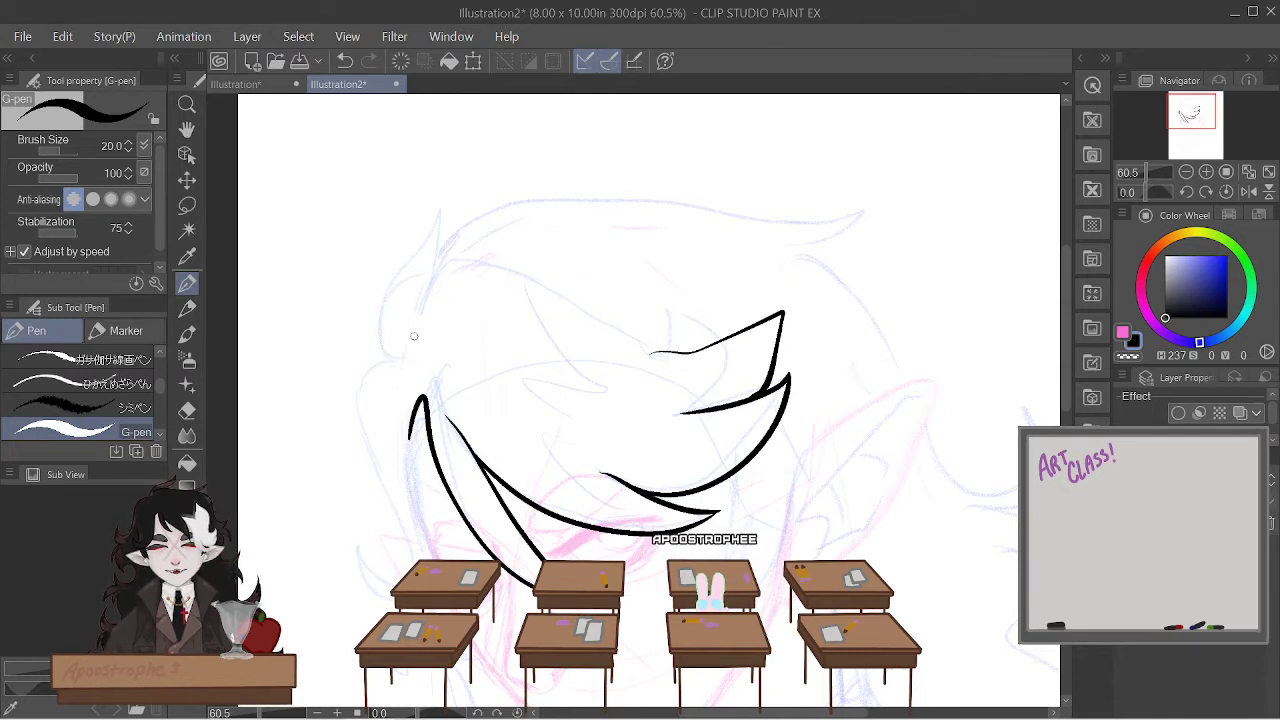
{"action": "left_click_drag", "start_coordinate": [554, 289], "coordinate": [645, 342]}
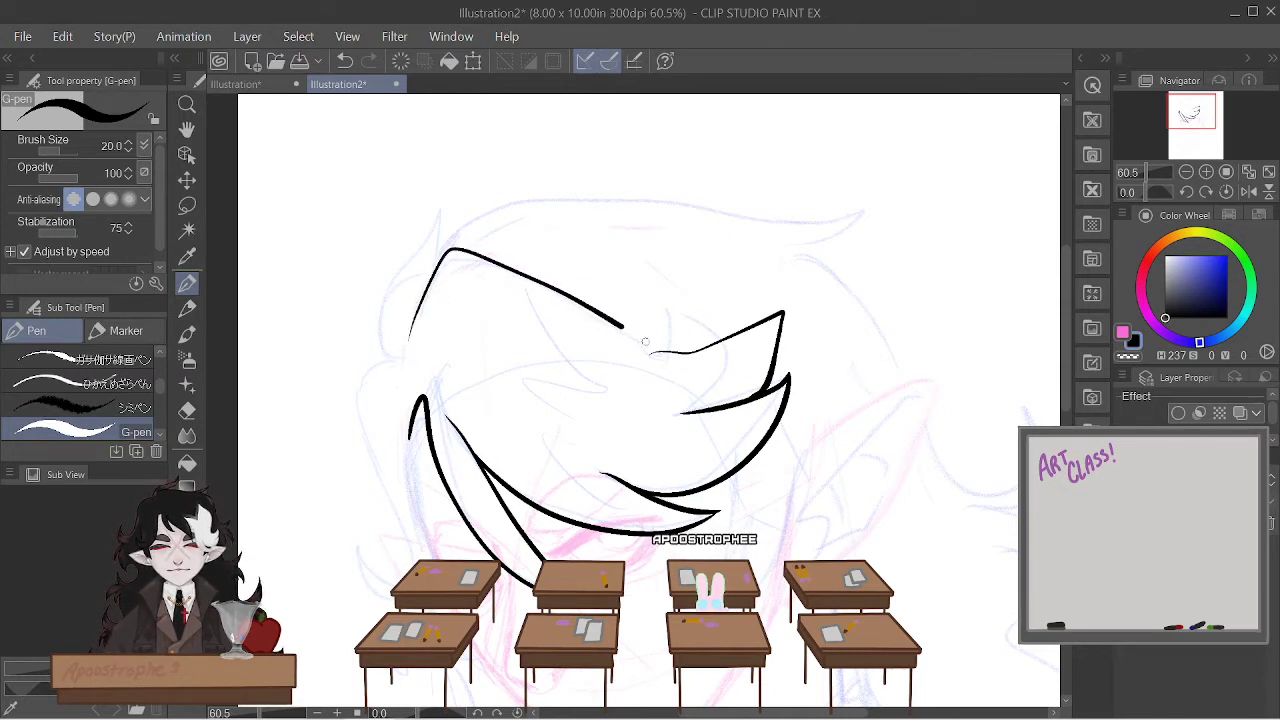
{"action": "key", "text": "ctrl+z"}
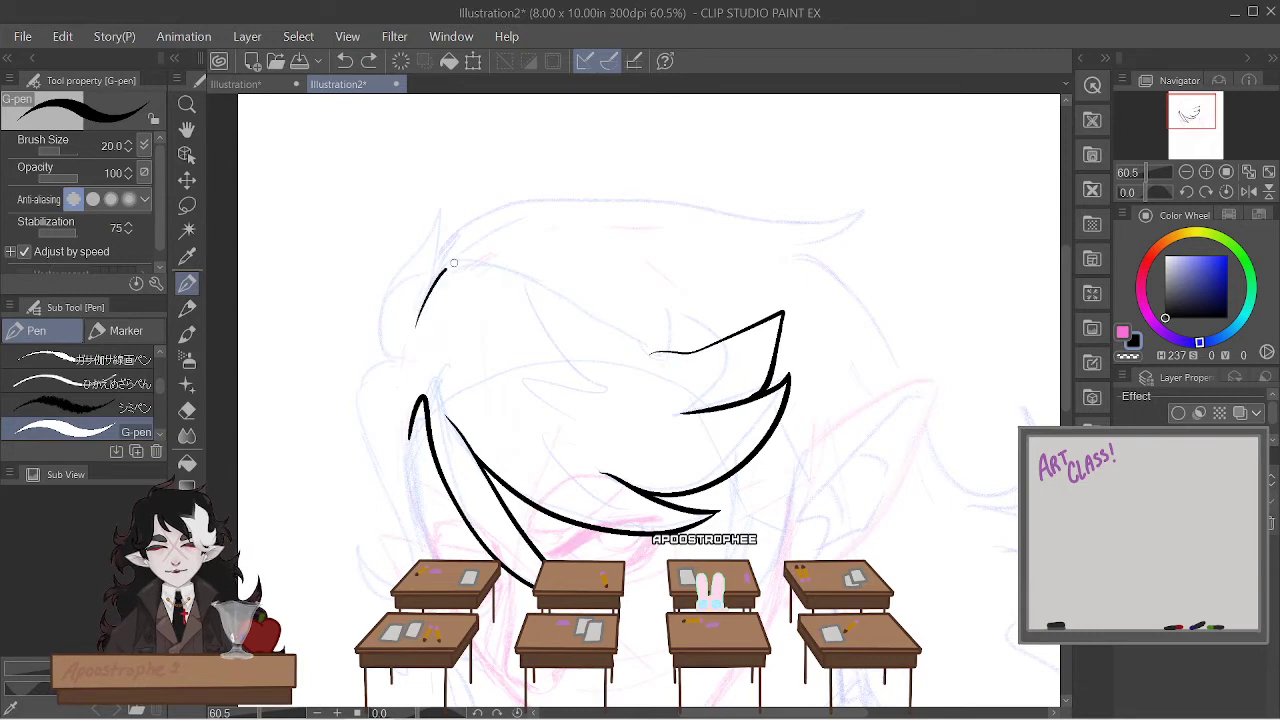
{"action": "mouse_move", "coordinate": [533, 284]}
{"action": "left_mouse_down"}
{"action": "mouse_move", "coordinate": [634, 337]}
{"action": "mouse_move", "coordinate": [733, 359]}
{"action": "left_mouse_up"}
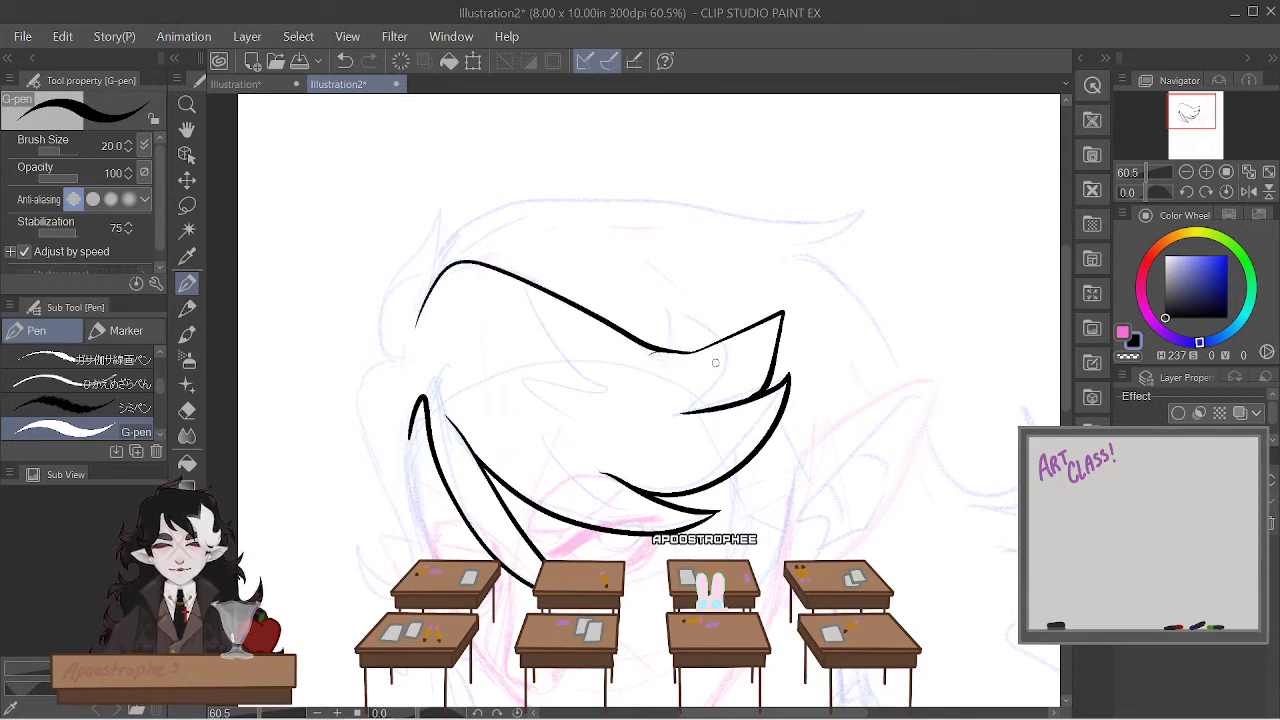
- Thicken the thin join between the fringe's upper edge and the topmost pointed lock with short G-pen strokes
{"action": "scroll", "coordinate": [508, 471], "scroll_direction": "up", "scroll_amount": 3}
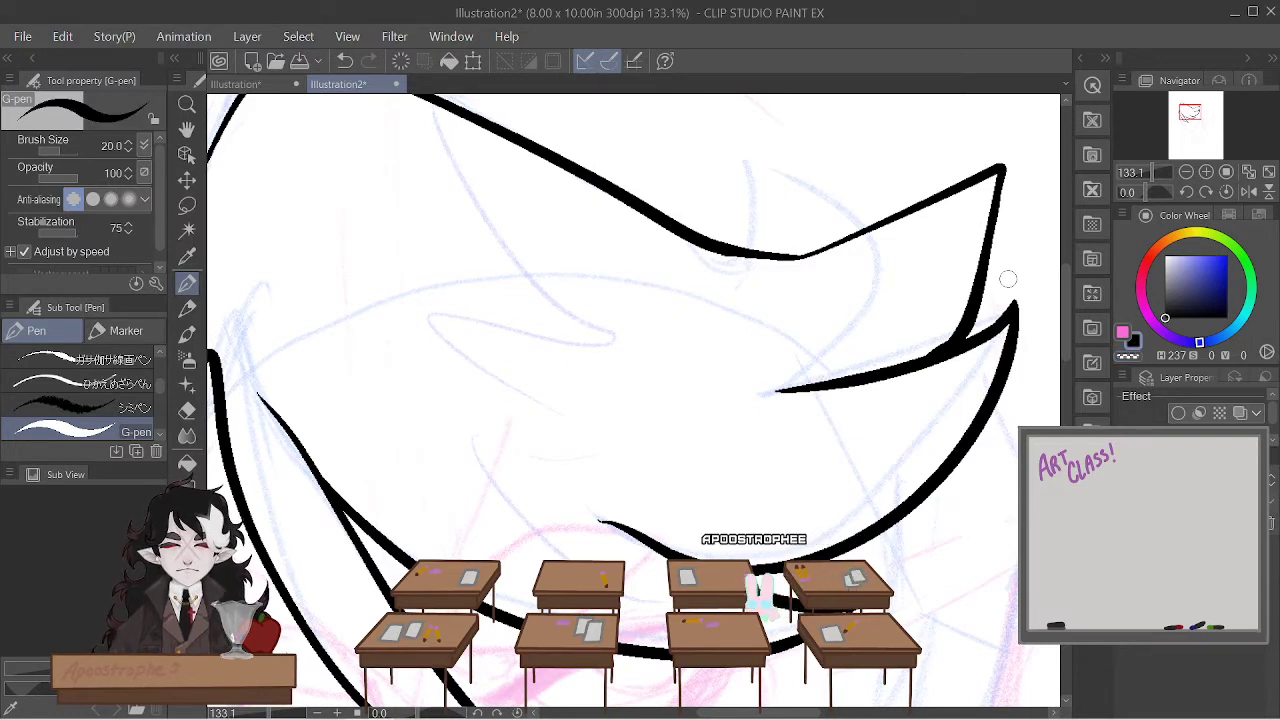
{"action": "left_click_drag", "start_coordinate": [768, 258], "coordinate": [883, 226]}
{"action": "scroll", "coordinate": [874, 233], "scroll_direction": "down", "scroll_amount": 3}
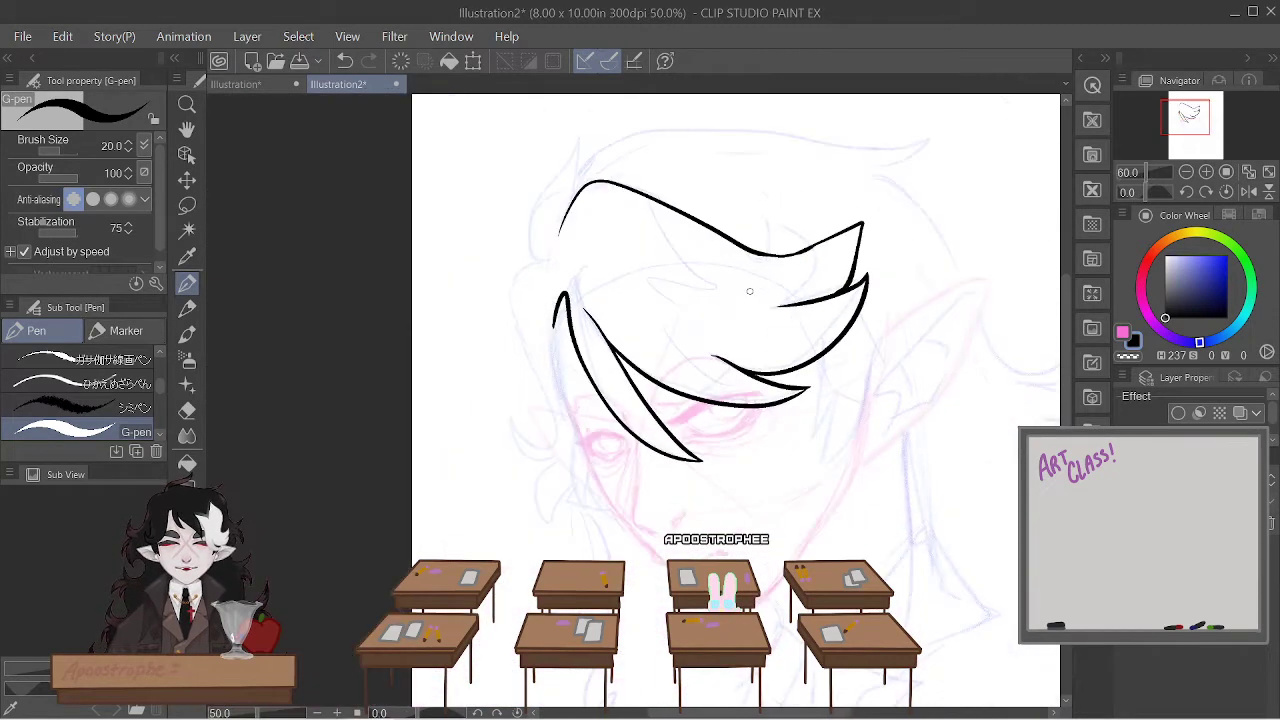
{"action": "scroll", "coordinate": [738, 208], "scroll_direction": "up", "scroll_amount": 2}
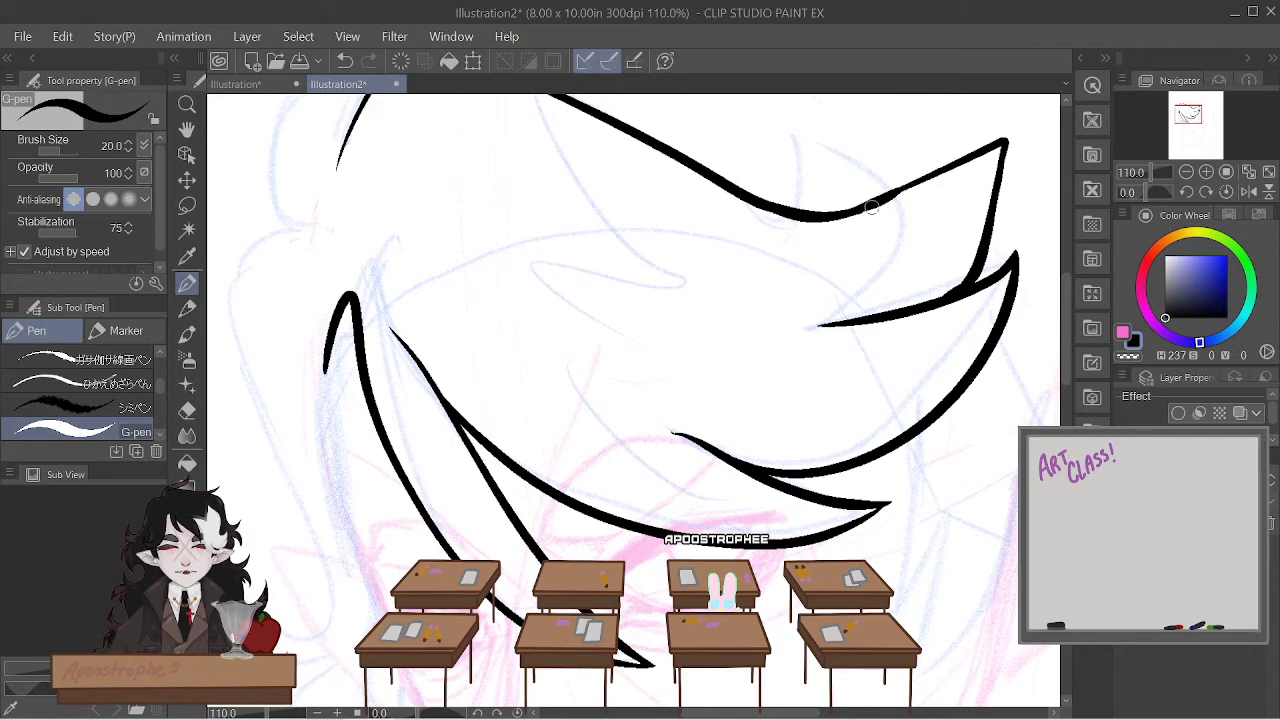
{"action": "left_click_drag", "start_coordinate": [838, 218], "coordinate": [958, 168]}
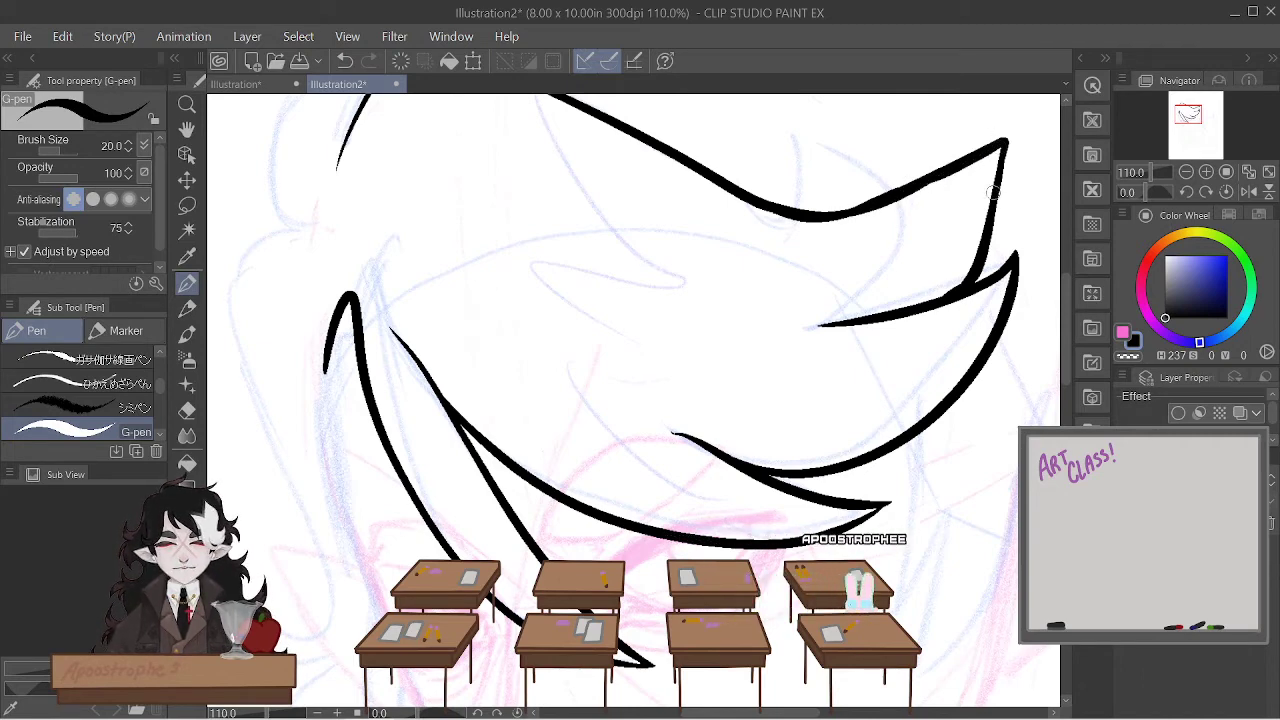
- Try extending the hair strand's outer line down along the side of the face in black, and undo the stroke
{"action": "scroll", "coordinate": [575, 380], "scroll_direction": "down", "scroll_amount": 3}
{"action": "scroll", "coordinate": [575, 380], "scroll_direction": "down", "scroll_amount": 2}
{"action": "scroll", "coordinate": [600, 420], "scroll_direction": "up", "scroll_amount": 3}
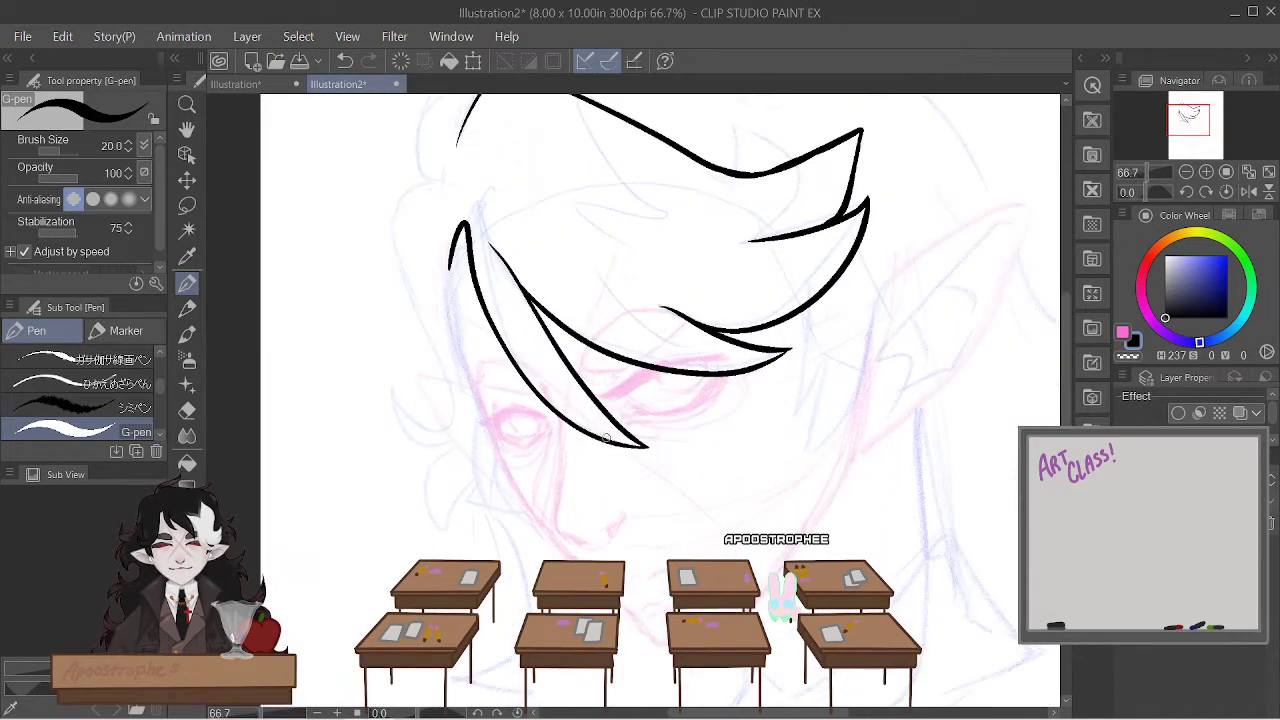
{"action": "scroll", "coordinate": [465, 365], "scroll_direction": "up", "scroll_amount": 3}
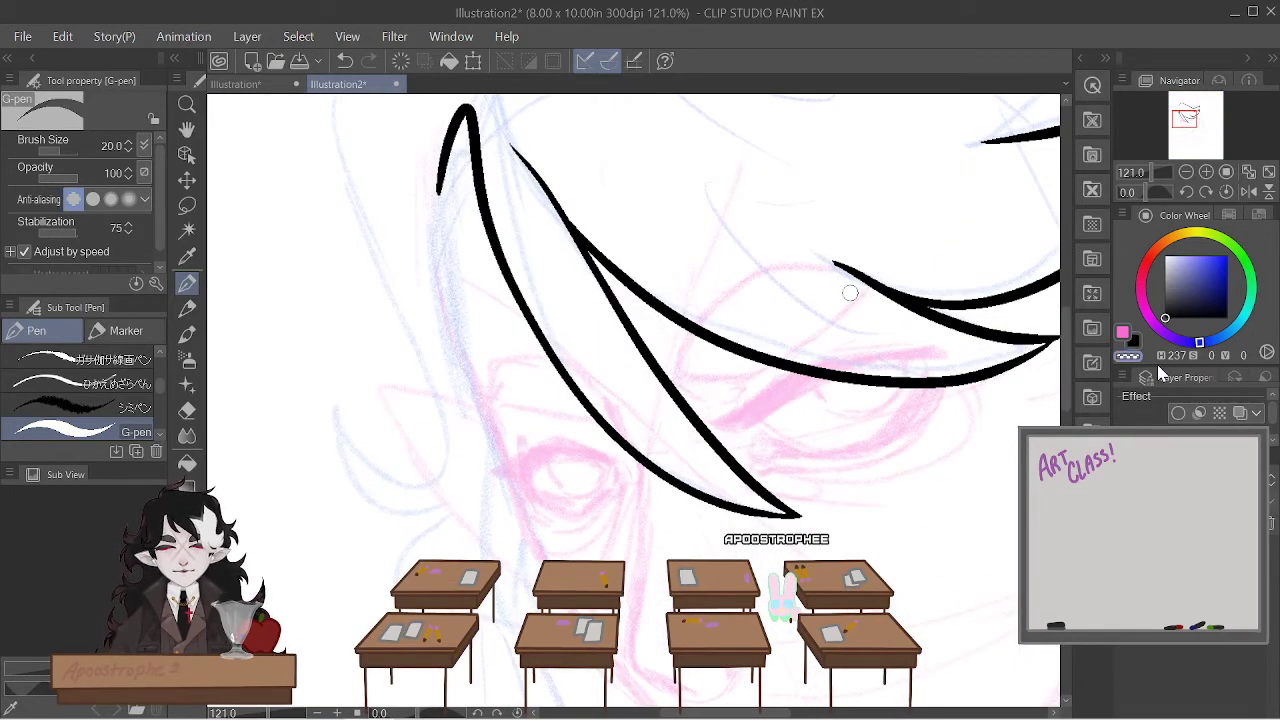
{"action": "left_click", "coordinate": [1136, 345]}
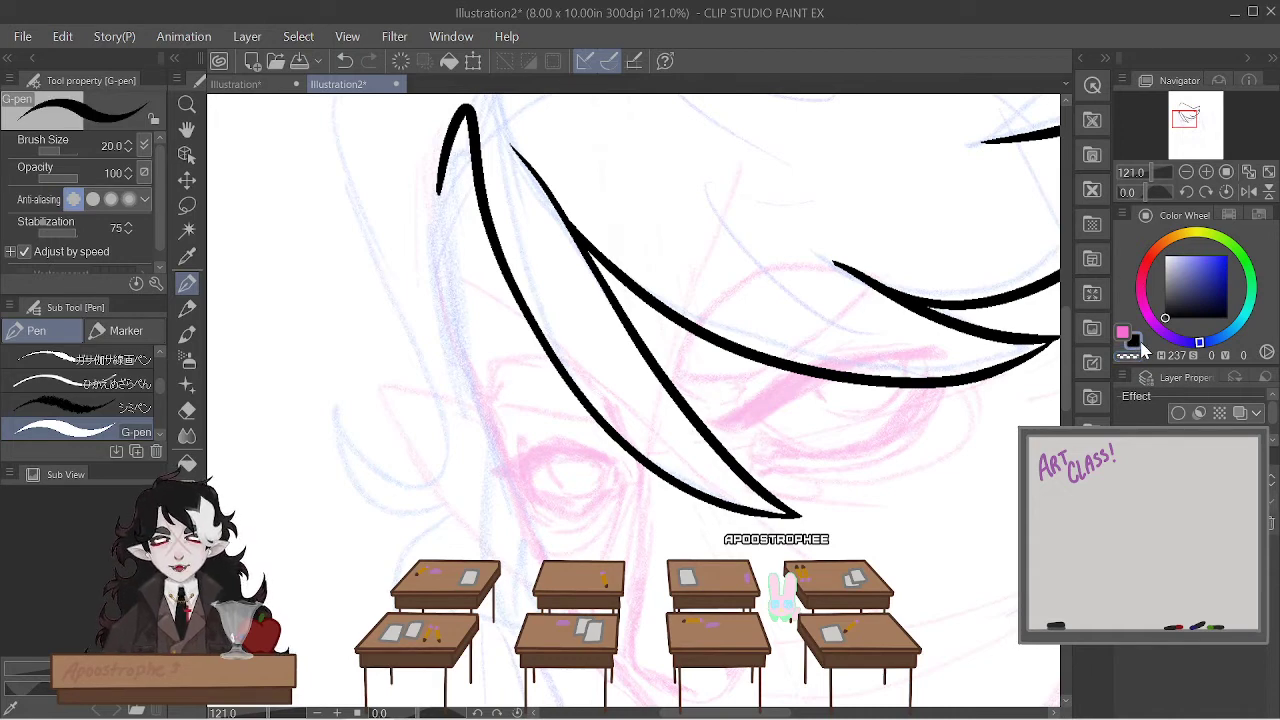
{"action": "scroll", "coordinate": [583, 543], "scroll_direction": "down", "scroll_amount": 3}
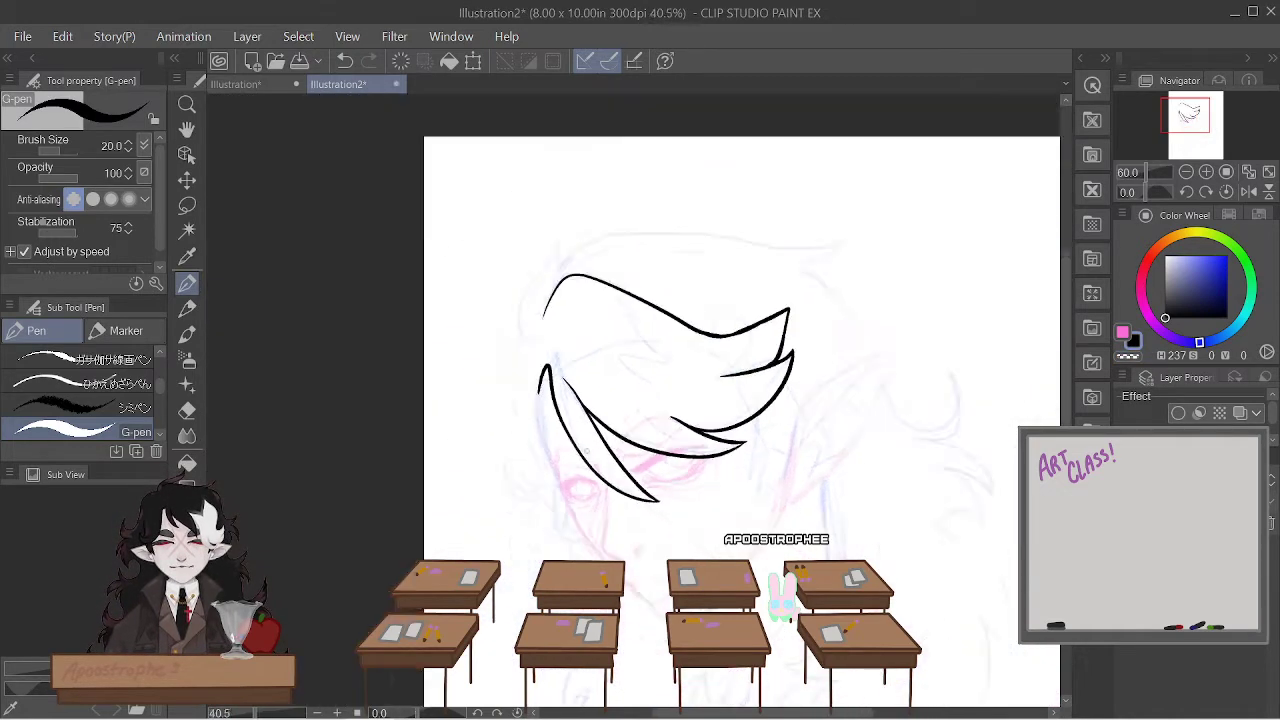
{"action": "scroll", "coordinate": [549, 483], "scroll_direction": "up", "scroll_amount": 2}
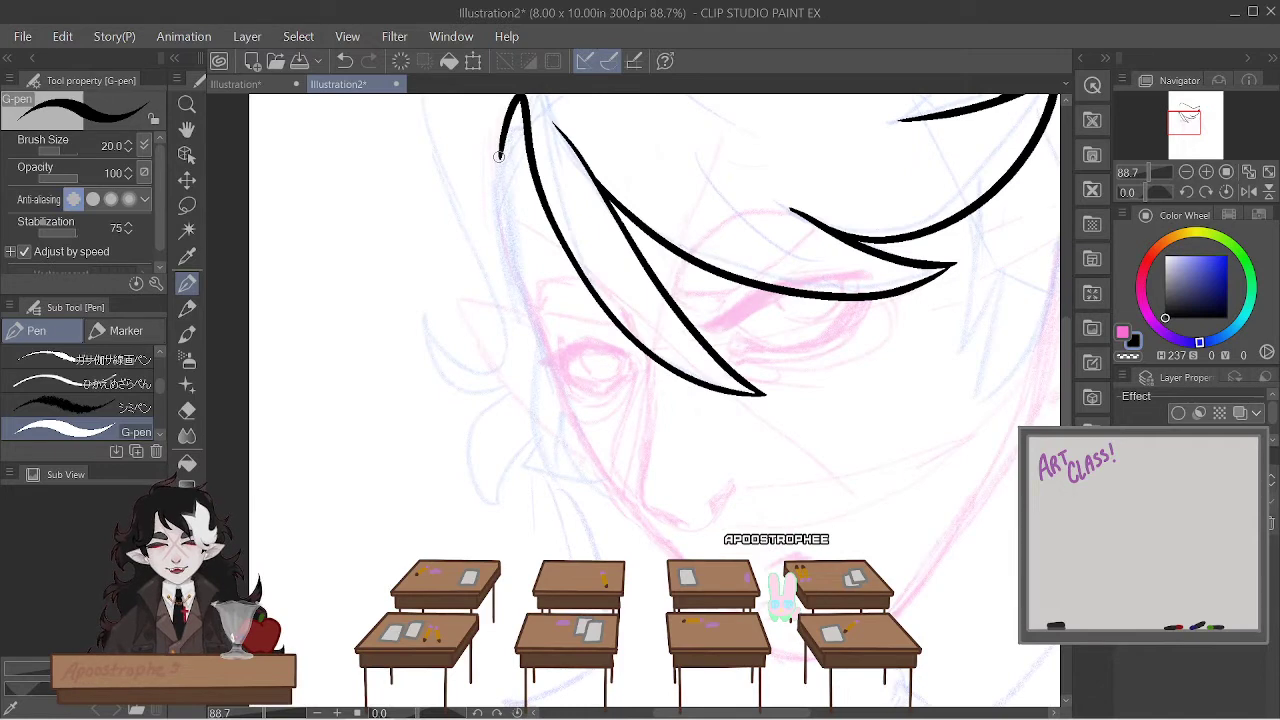
{"action": "left_click_drag", "start_coordinate": [500, 155], "coordinate": [532, 336]}
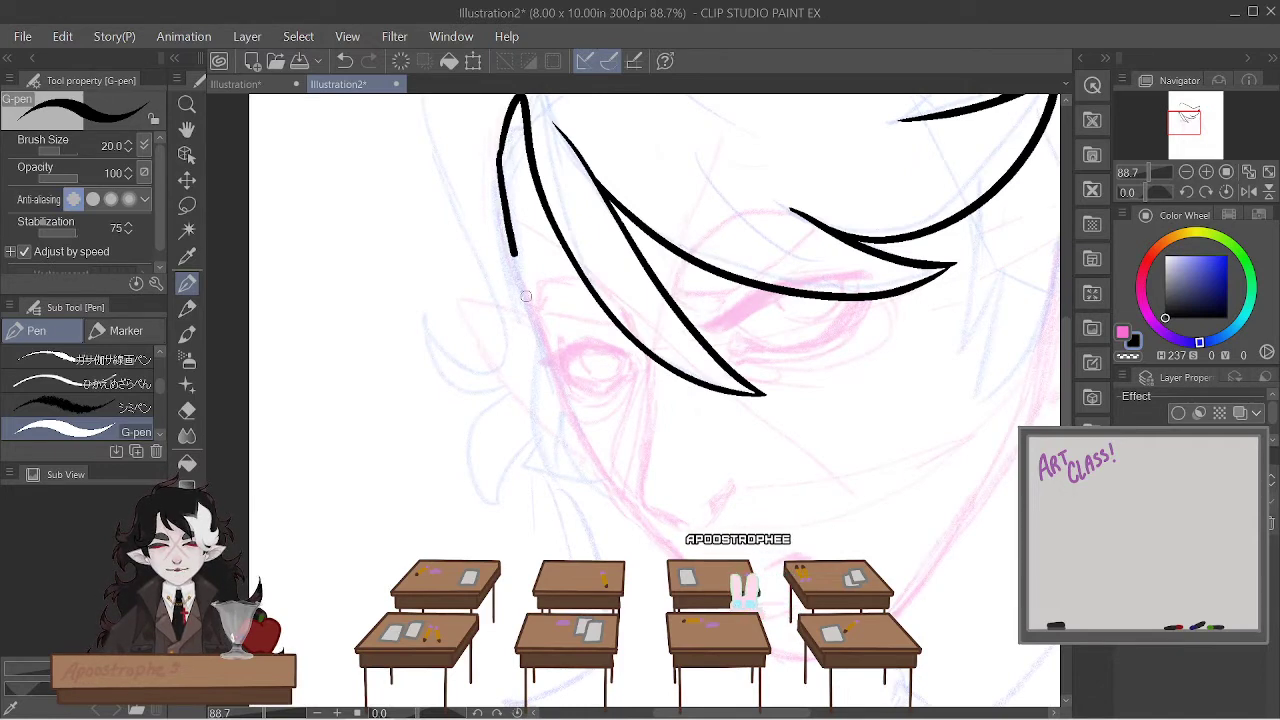
{"action": "key", "text": "ctrl+z"}
{"action": "scroll", "coordinate": [517, 166], "scroll_direction": "down", "scroll_amount": 5}
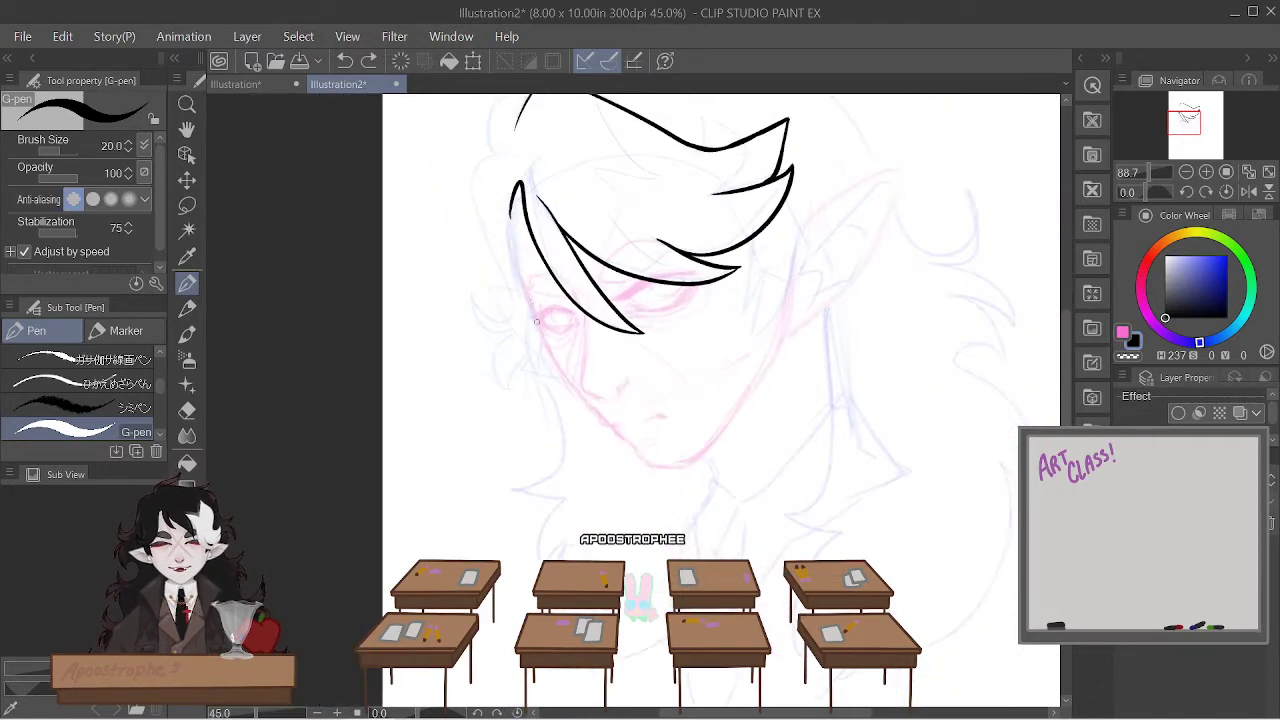
{"action": "scroll", "coordinate": [560, 284], "scroll_direction": "up", "scroll_amount": 5}
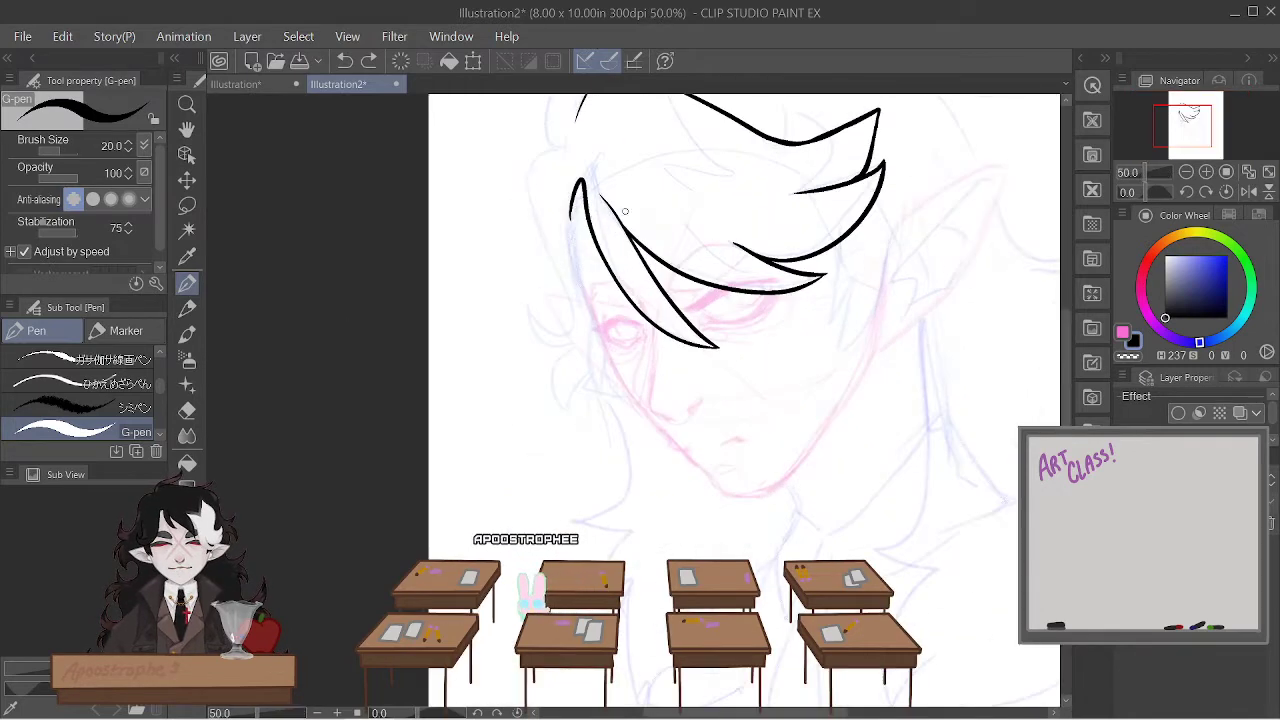
- Ink the outer hair strand curving down beside the face into an upturned hook, followed by smaller pointed flicks below it
{"action": "mouse_move", "coordinate": [540, 130]}
{"action": "left_mouse_down"}
{"action": "mouse_move", "coordinate": [500, 138]}
{"action": "mouse_move", "coordinate": [493, 217]}
{"action": "mouse_move", "coordinate": [528, 300]}
{"action": "mouse_move", "coordinate": [515, 366]}
{"action": "mouse_move", "coordinate": [490, 333]}
{"action": "left_mouse_up"}
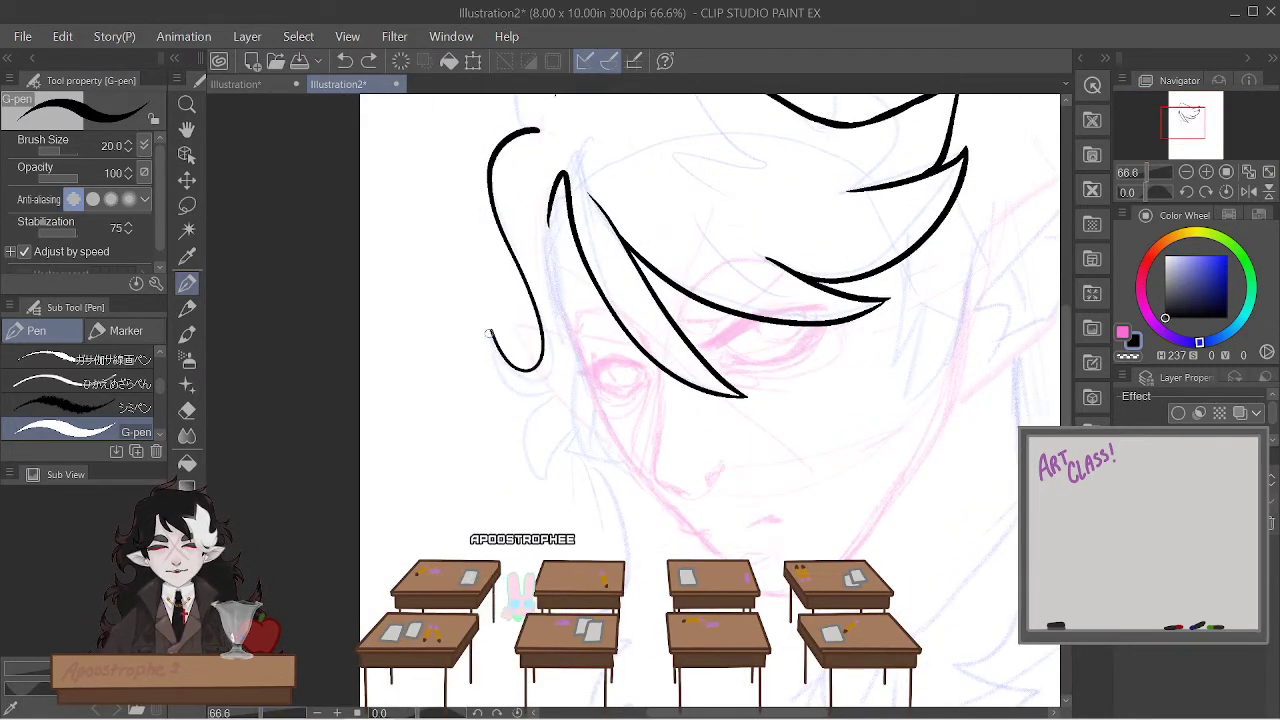
{"action": "left_click_drag", "start_coordinate": [524, 397], "coordinate": [570, 394]}
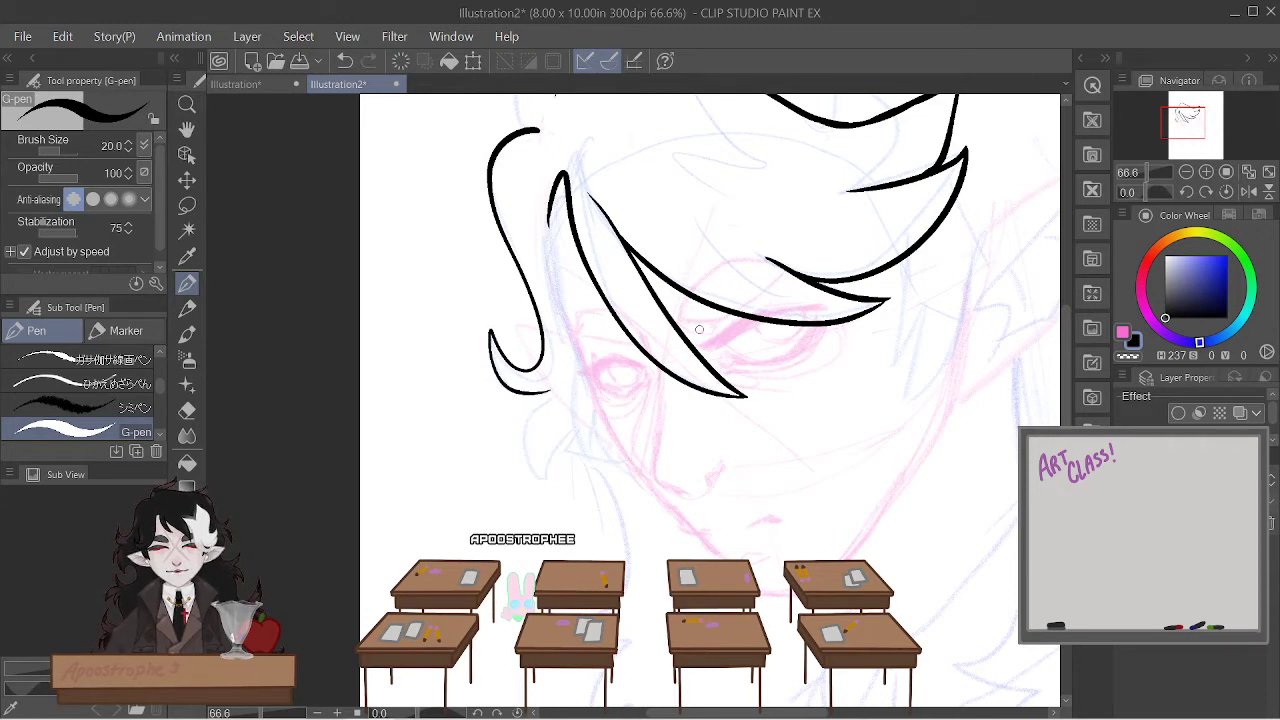
{"action": "key", "text": "ctrl+z"}
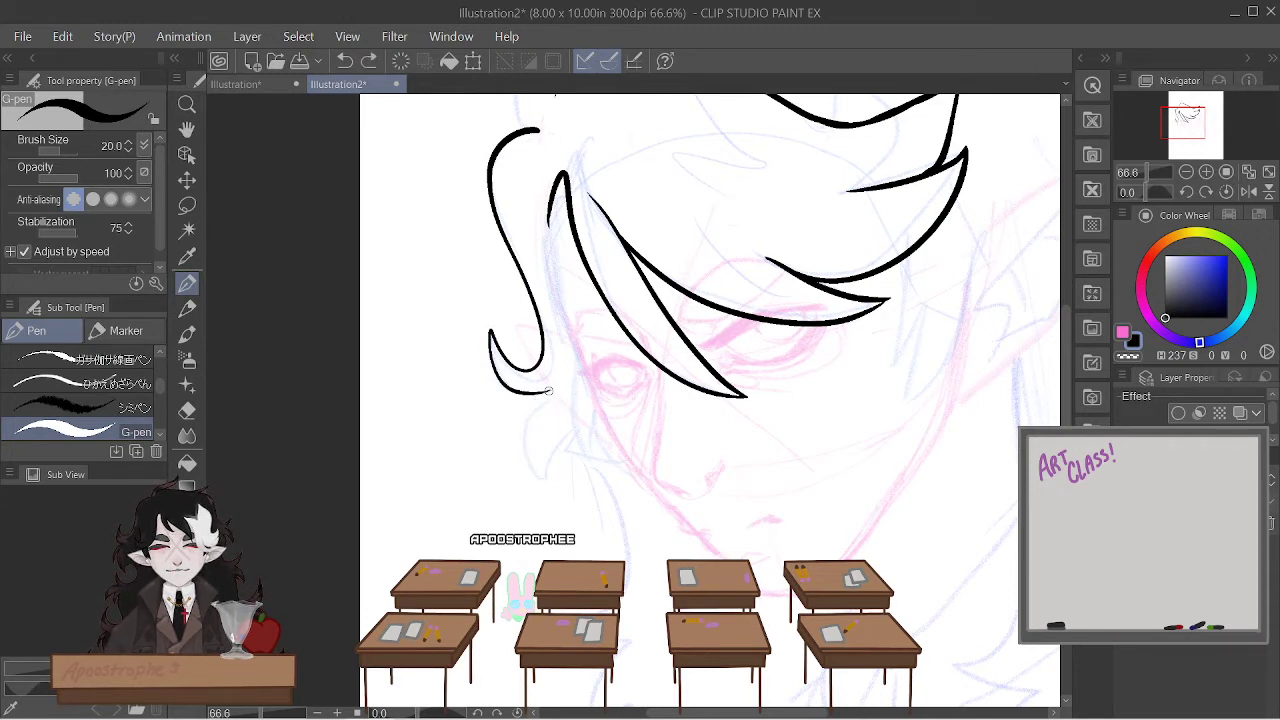
{"action": "left_click_drag", "start_coordinate": [549, 393], "coordinate": [496, 402]}
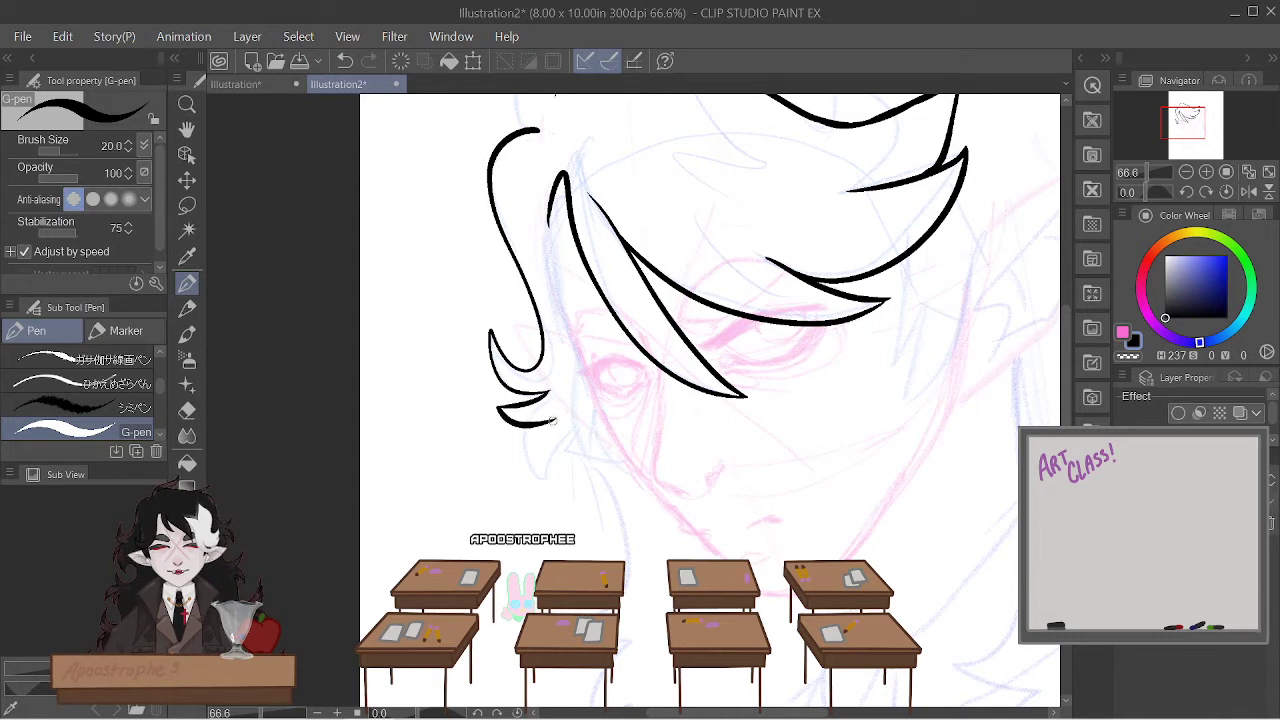
{"action": "left_click_drag", "start_coordinate": [543, 440], "coordinate": [591, 464]}
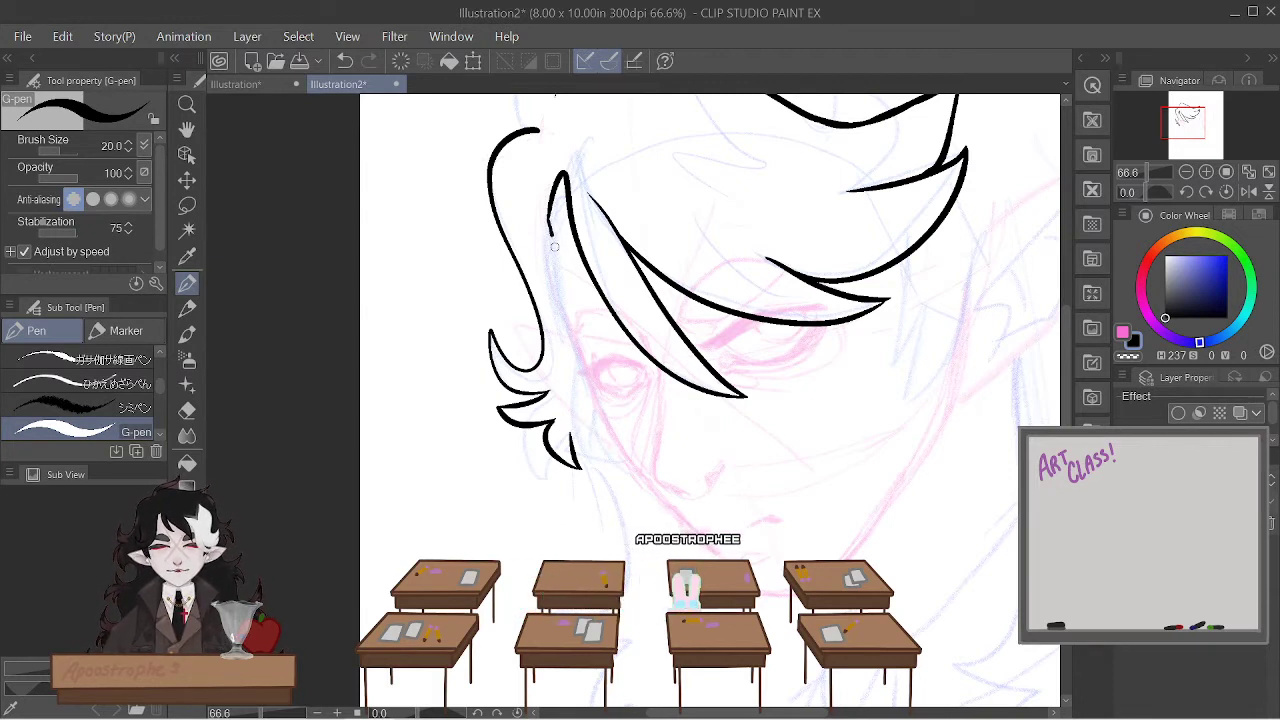
- Ink the inner edge of the face-framing lock from its peak down past the far eye to a point at the cheek
{"action": "left_click_drag", "start_coordinate": [554, 246], "coordinate": [568, 370]}
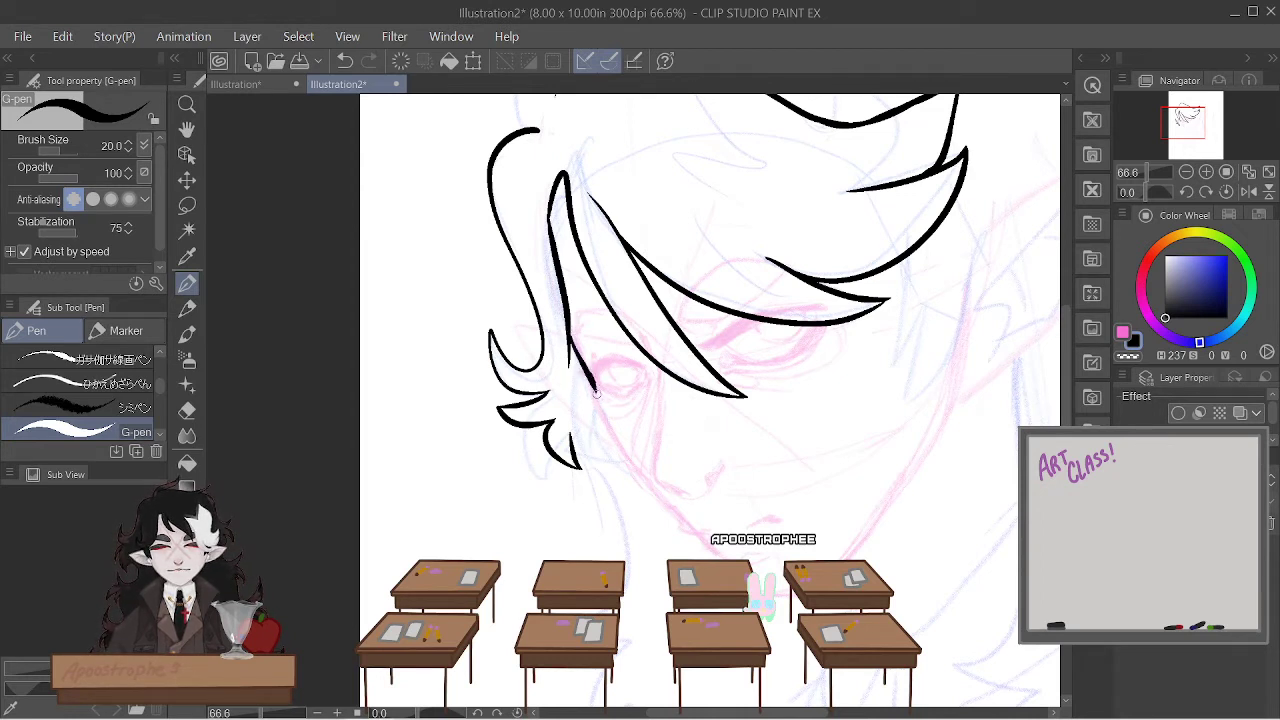
{"action": "left_click_drag", "start_coordinate": [616, 446], "coordinate": [656, 491]}
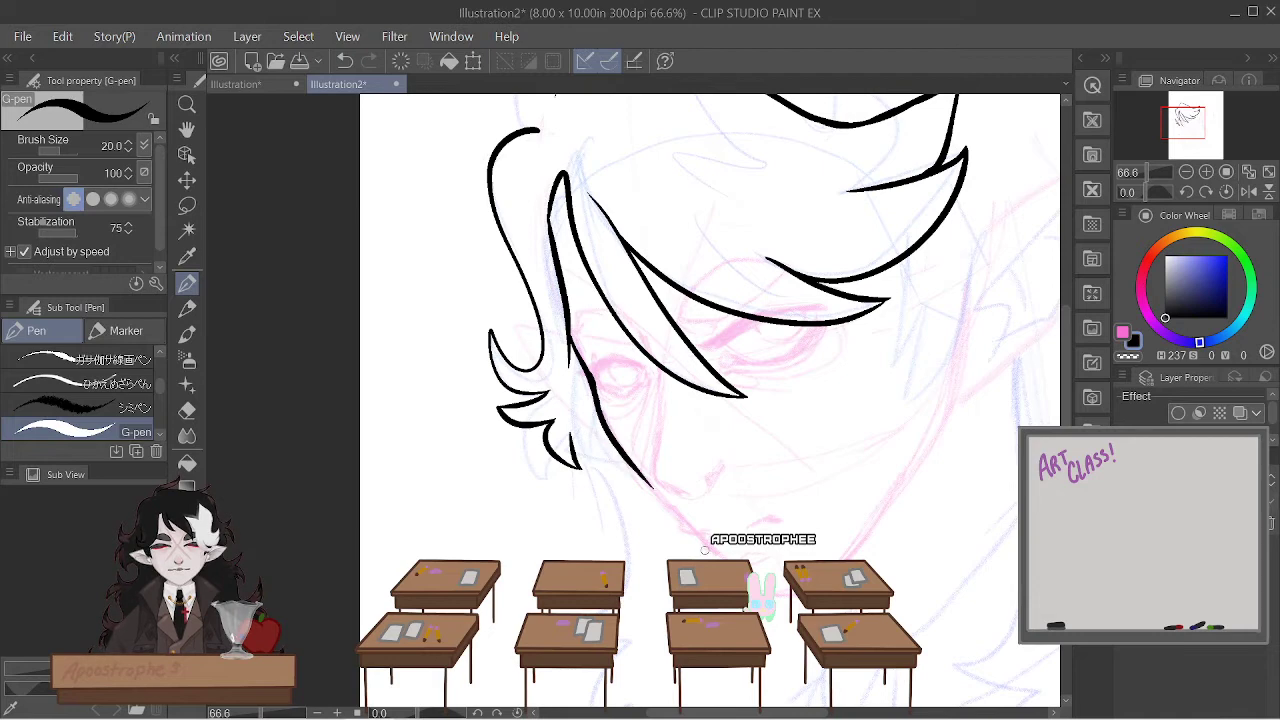
{"action": "scroll", "coordinate": [705, 549], "scroll_direction": "down", "scroll_amount": 5}
{"action": "scroll", "coordinate": [635, 391], "scroll_direction": "up", "scroll_amount": 6}
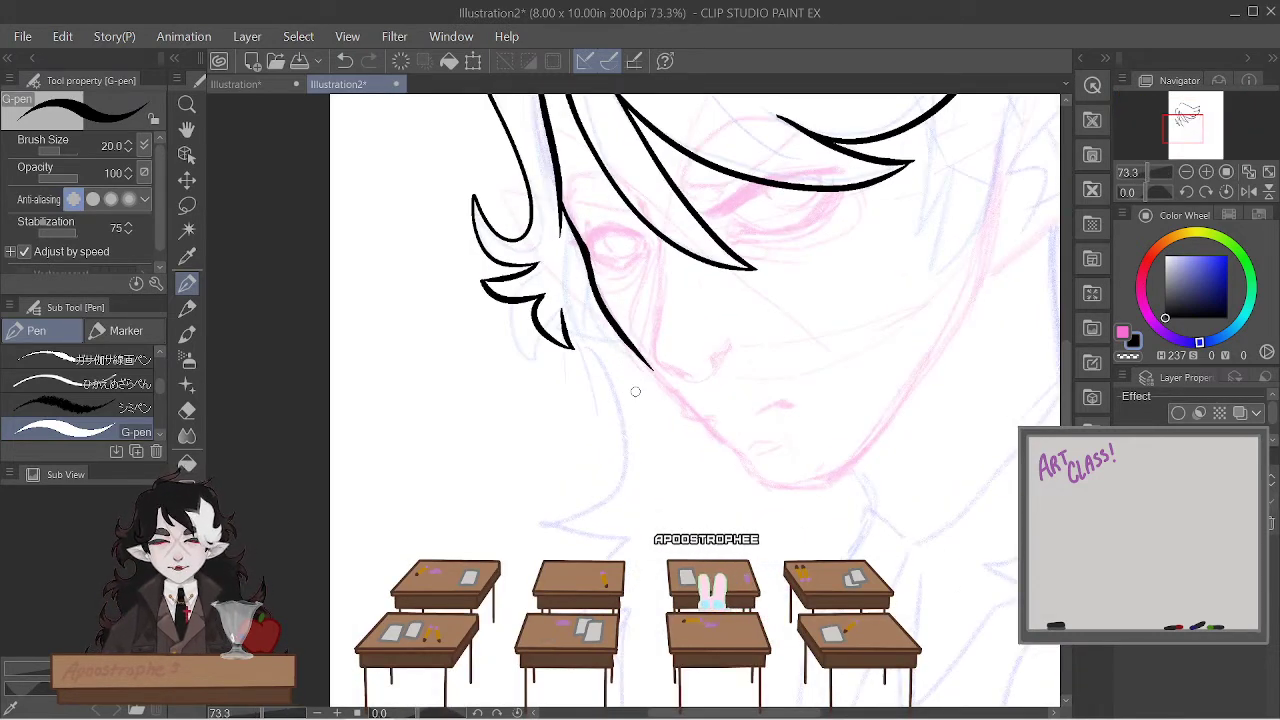
{"action": "scroll", "coordinate": [635, 391], "scroll_direction": "up", "scroll_amount": 3}
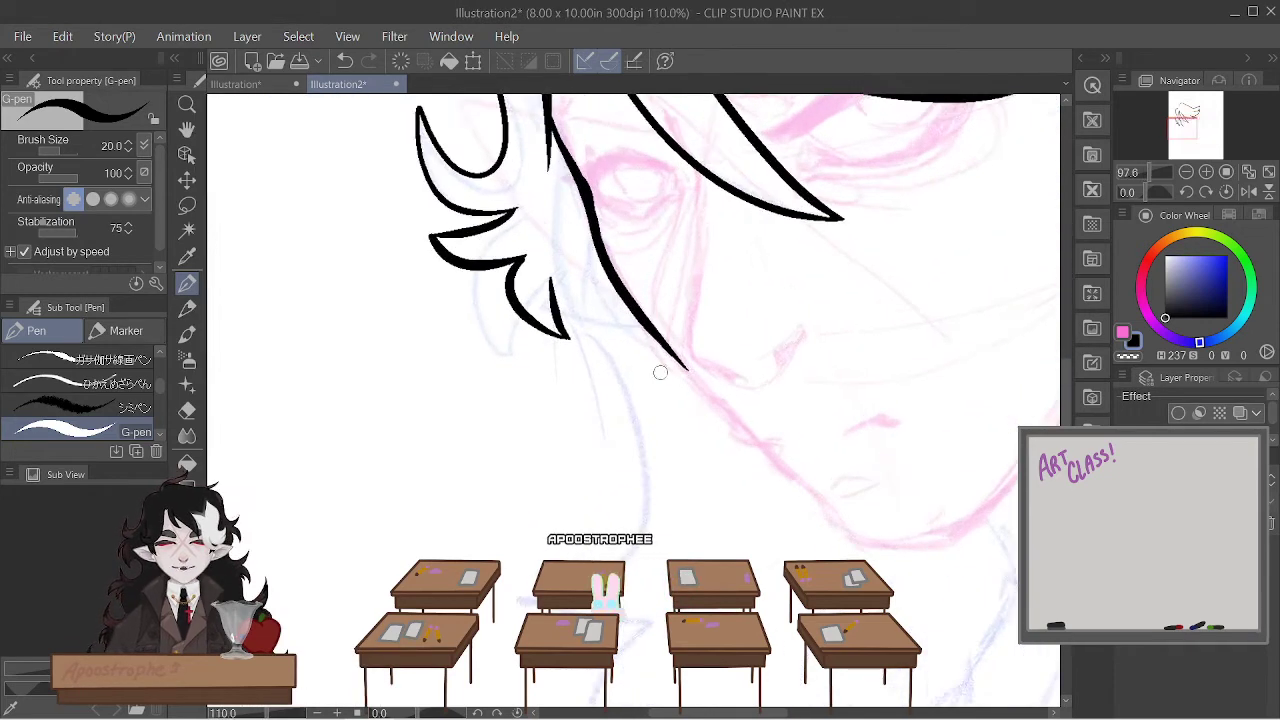
- Ink the pointed sideburn lock below the fringe in front of the near ear, with a double zigzag tip
{"action": "scroll", "coordinate": [767, 354], "scroll_direction": "down", "scroll_amount": 3}
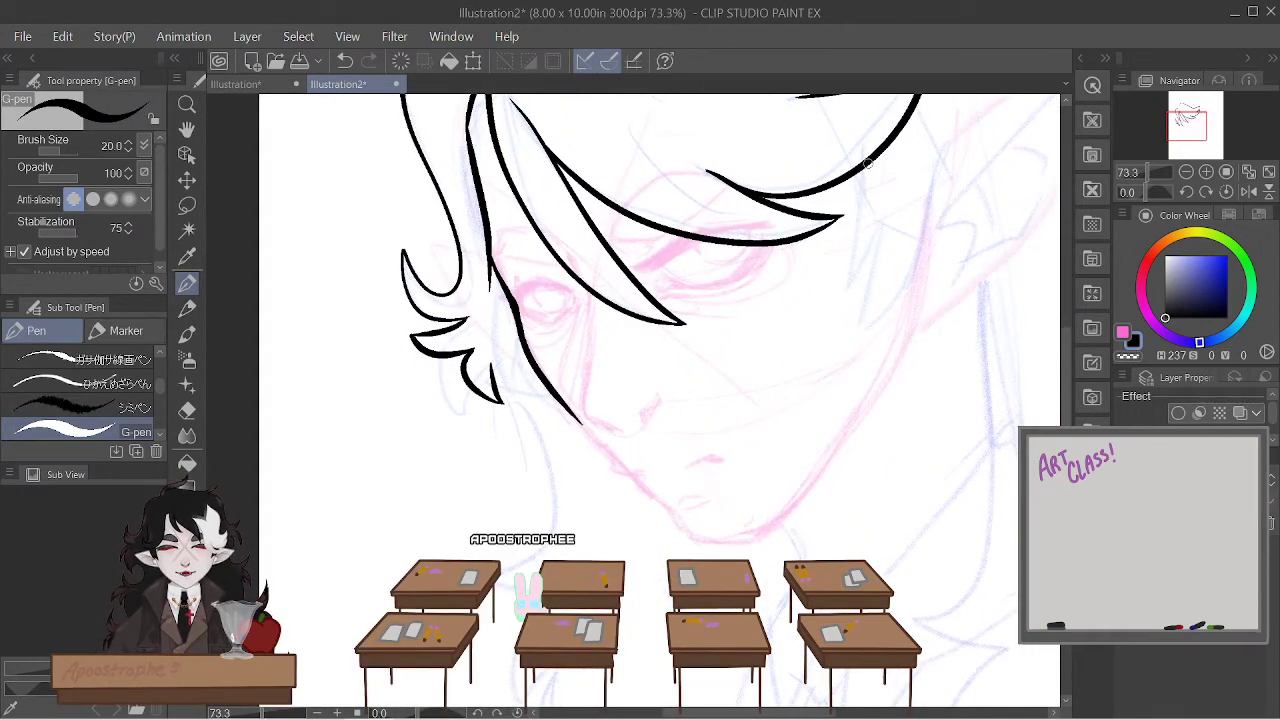
{"action": "left_click_drag", "start_coordinate": [864, 190], "coordinate": [838, 305]}
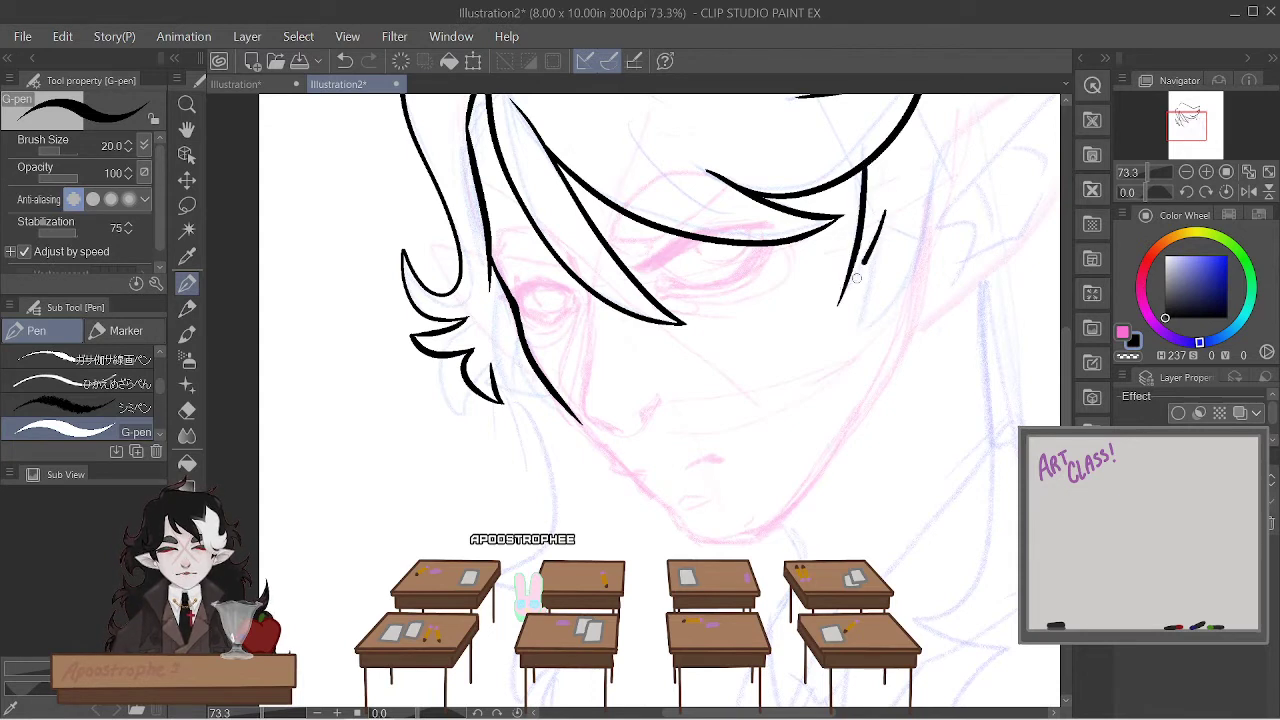
{"action": "key", "text": "ctrl+z"}
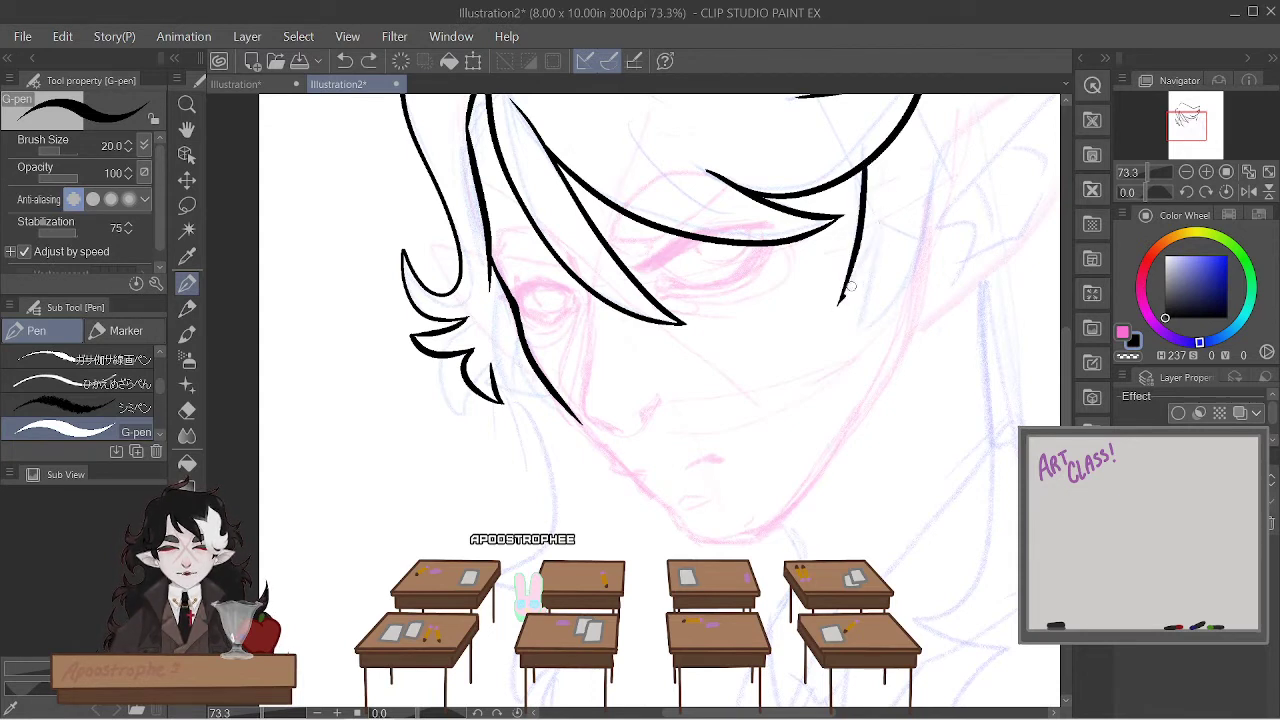
{"action": "left_click_drag", "start_coordinate": [845, 287], "coordinate": [886, 212]}
{"action": "mouse_move", "coordinate": [939, 142]}
{"action": "left_mouse_down"}
{"action": "mouse_move", "coordinate": [928, 246]}
{"action": "mouse_move", "coordinate": [900, 292]}
{"action": "mouse_move", "coordinate": [836, 338]}
{"action": "left_mouse_up"}
{"action": "key", "text": "ctrl+z"}
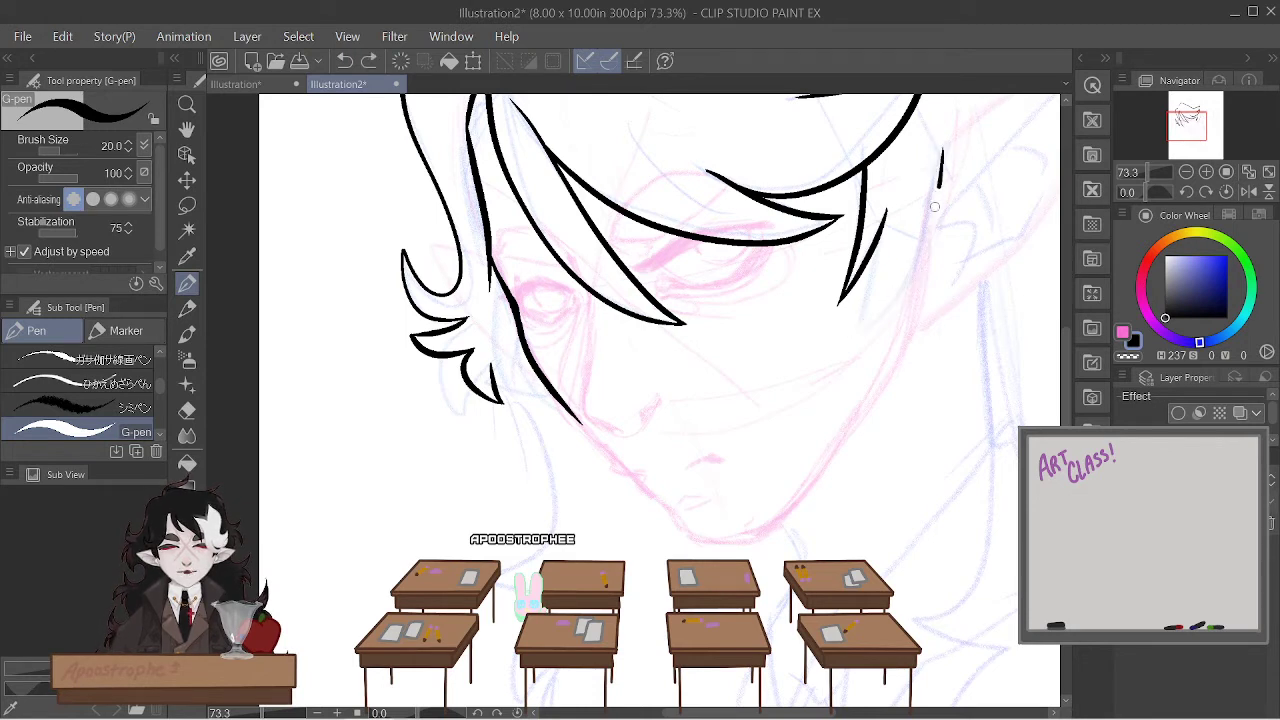
{"action": "mouse_move", "coordinate": [934, 206]}
{"action": "left_mouse_down"}
{"action": "mouse_move", "coordinate": [892, 297]}
{"action": "mouse_move", "coordinate": [852, 330]}
{"action": "left_mouse_up"}
{"action": "left_click_drag", "start_coordinate": [885, 216], "coordinate": [860, 305]}
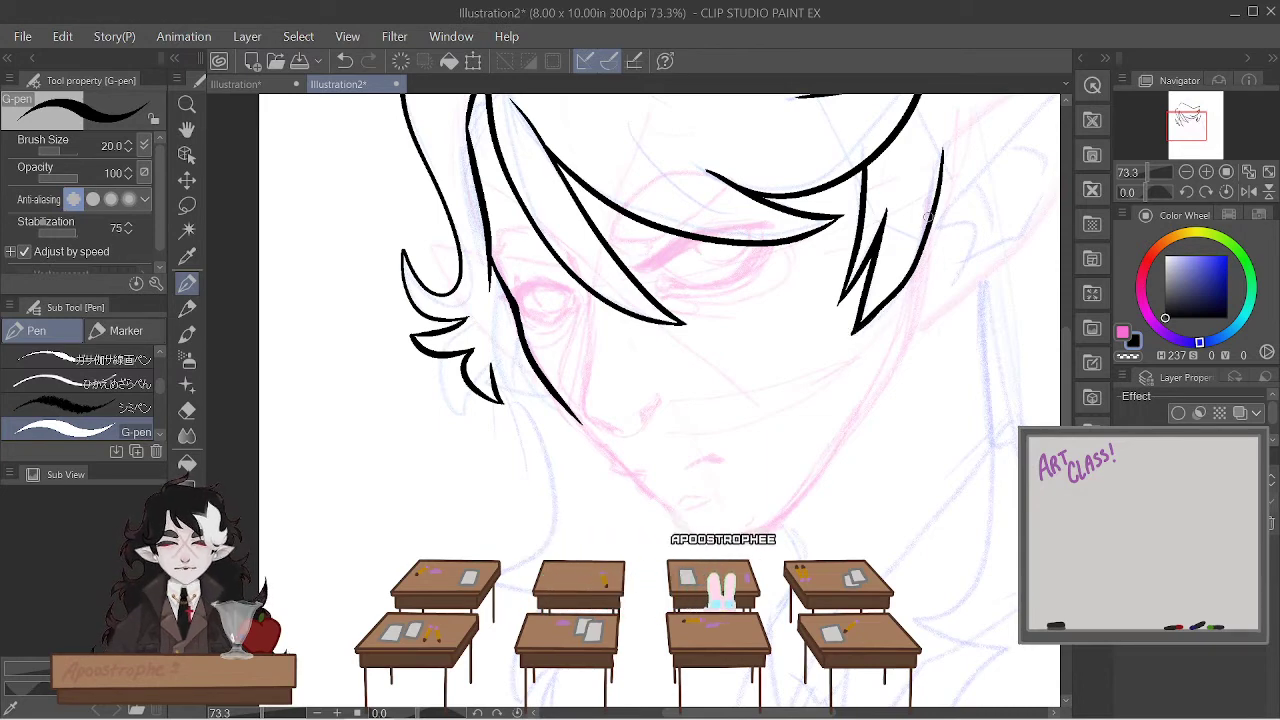
- Ink small jagged hair tips filling the gap between the outer flicks and the face-framing lock
{"action": "scroll", "coordinate": [928, 213], "scroll_direction": "down", "scroll_amount": 3}
{"action": "scroll", "coordinate": [410, 420], "scroll_direction": "up", "scroll_amount": 1}
{"action": "scroll", "coordinate": [410, 420], "scroll_direction": "up", "scroll_amount": 2}
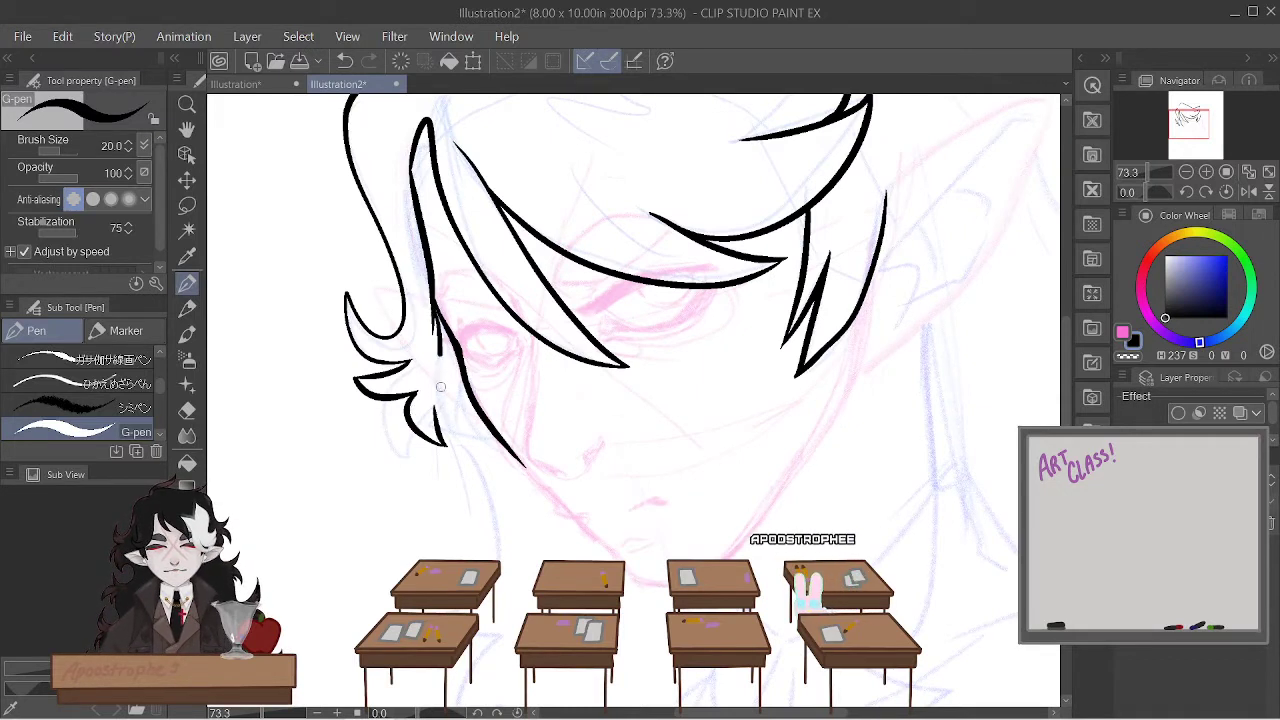
{"action": "left_click_drag", "start_coordinate": [434, 308], "coordinate": [458, 440]}
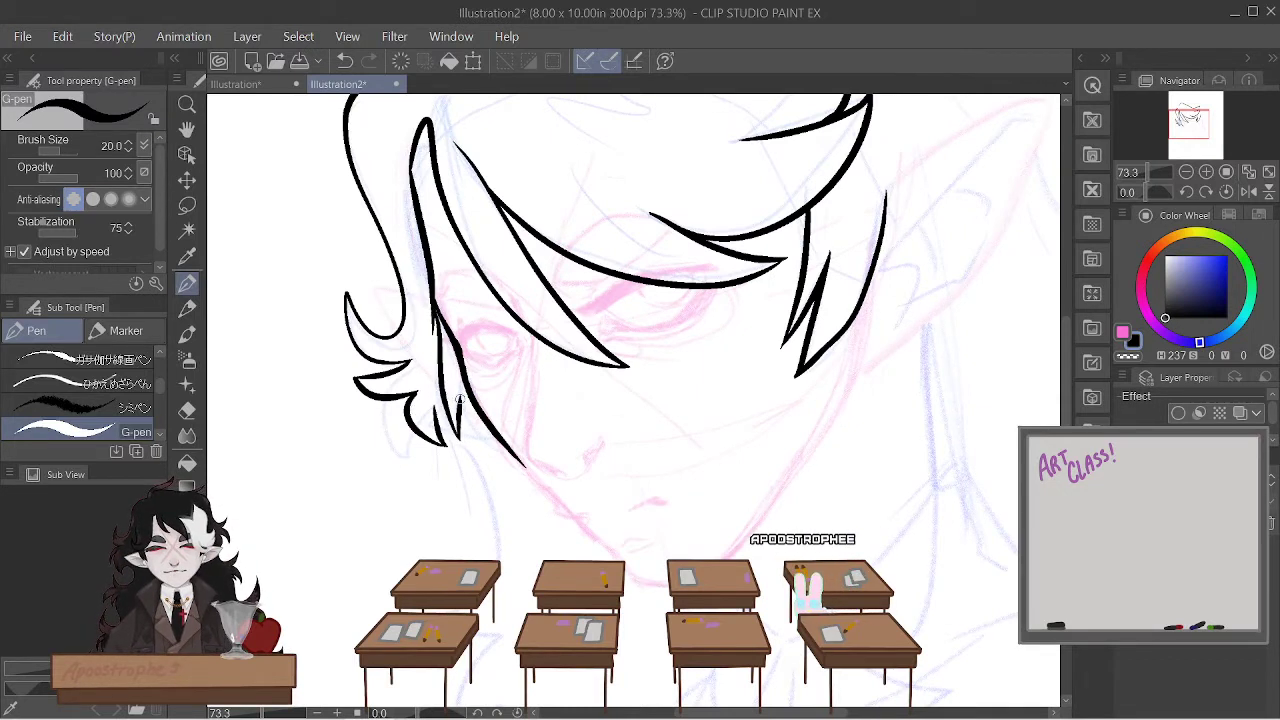
{"action": "key", "text": "ctrl+z"}
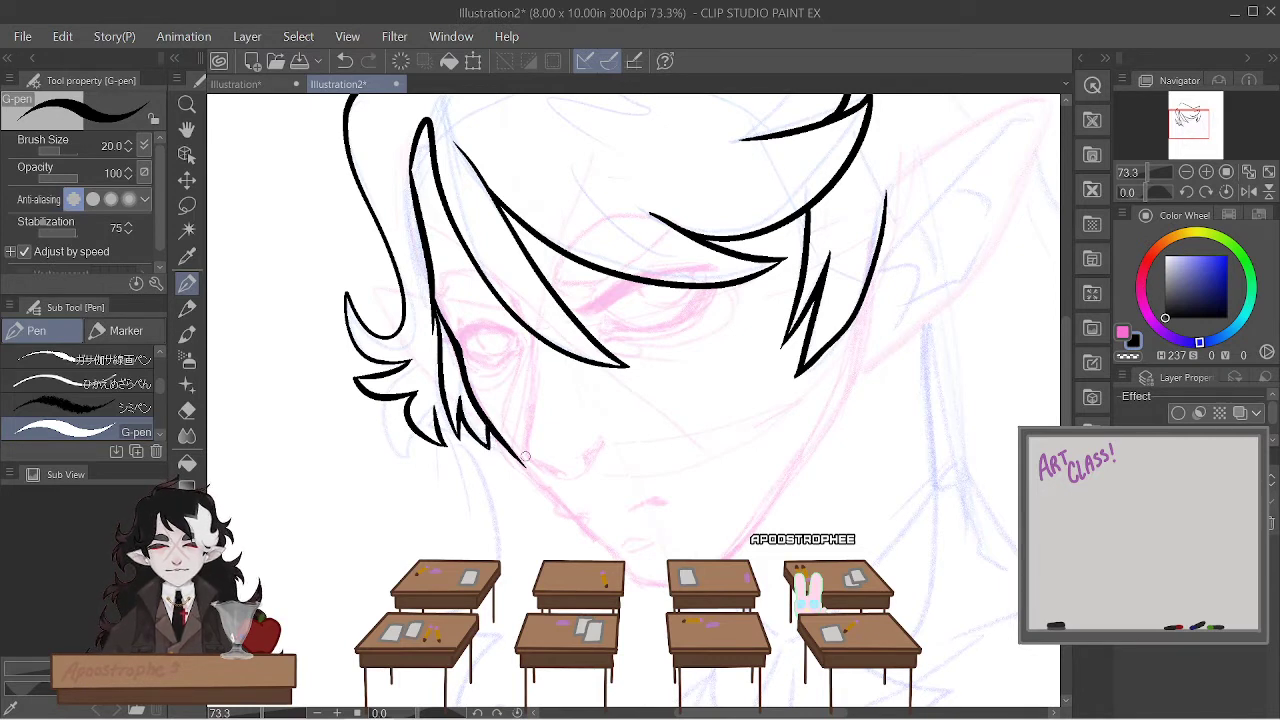
- Ink the small rounded ear shape with an inner fold inside the hooked outer curl, redrawing the strokes that miss
{"action": "scroll", "coordinate": [368, 464], "scroll_direction": "down", "scroll_amount": 2}
{"action": "scroll", "coordinate": [486, 443], "scroll_direction": "up", "scroll_amount": 3}
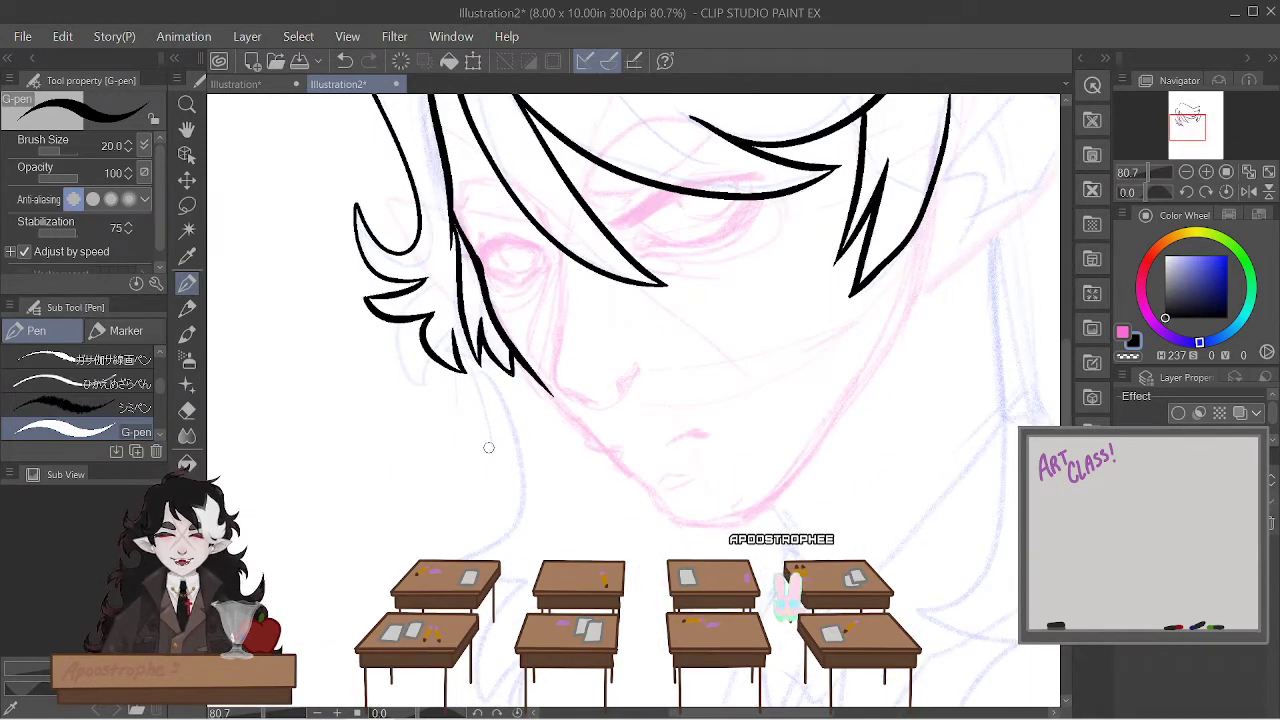
{"action": "scroll", "coordinate": [487, 444], "scroll_direction": "down", "scroll_amount": 2}
{"action": "scroll", "coordinate": [485, 298], "scroll_direction": "up", "scroll_amount": 2}
{"action": "scroll", "coordinate": [485, 298], "scroll_direction": "down", "scroll_amount": 2}
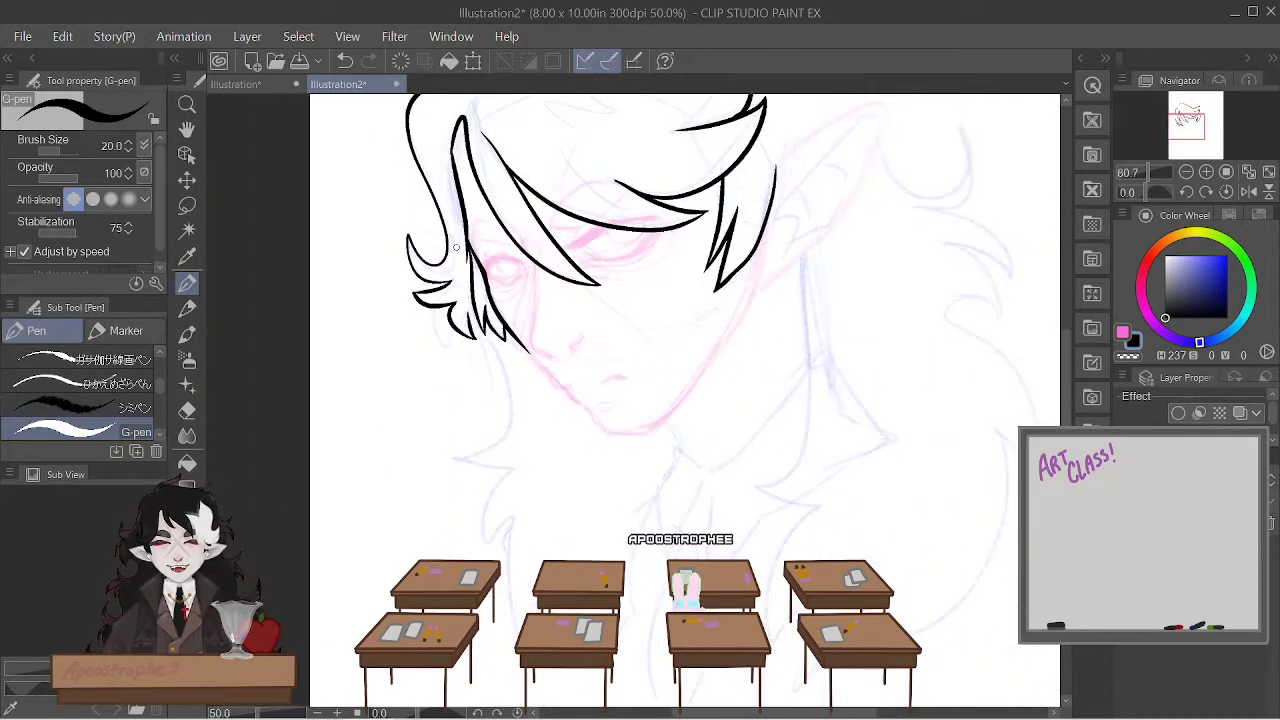
{"action": "scroll", "coordinate": [460, 260], "scroll_direction": "up", "scroll_amount": 2}
{"action": "scroll", "coordinate": [427, 196], "scroll_direction": "up", "scroll_amount": 1}
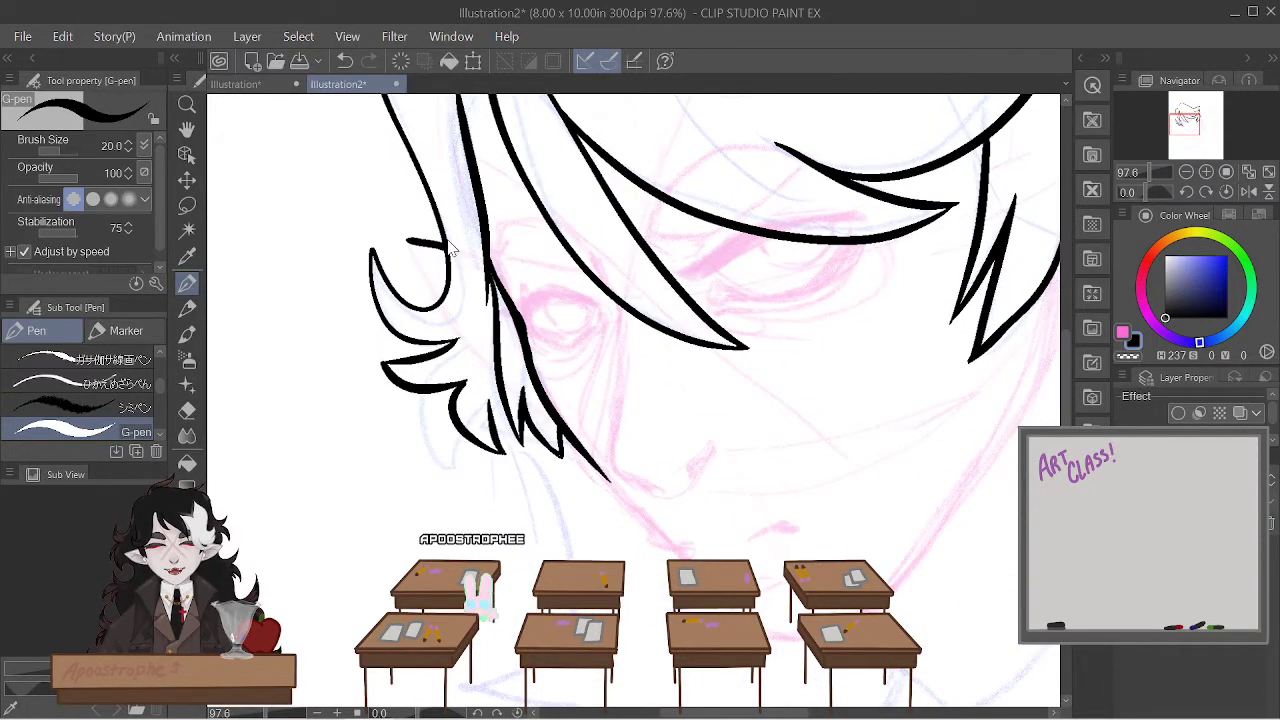
{"action": "left_click_drag", "start_coordinate": [445, 243], "coordinate": [406, 241]}
{"action": "left_click_drag", "start_coordinate": [433, 292], "coordinate": [443, 248]}
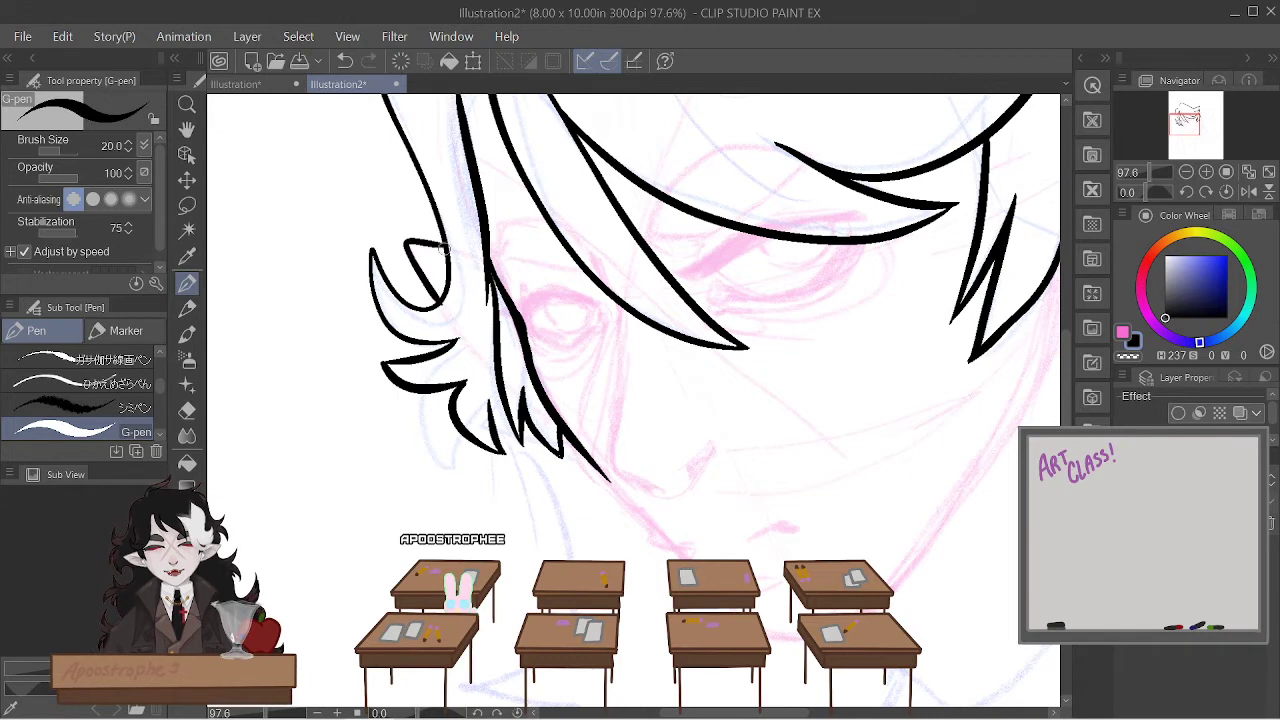
{"action": "key", "text": "ctrl+z"}
{"action": "key", "text": "ctrl+z"}
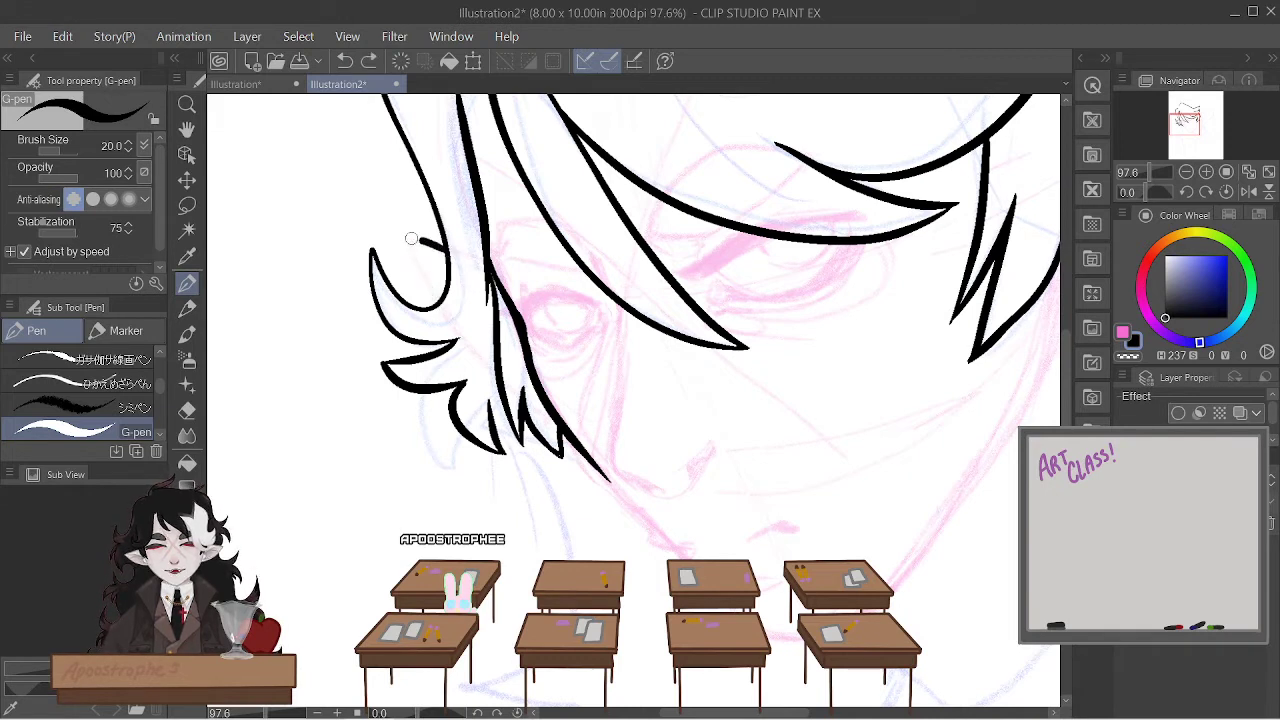
{"action": "left_click_drag", "start_coordinate": [412, 266], "coordinate": [440, 296]}
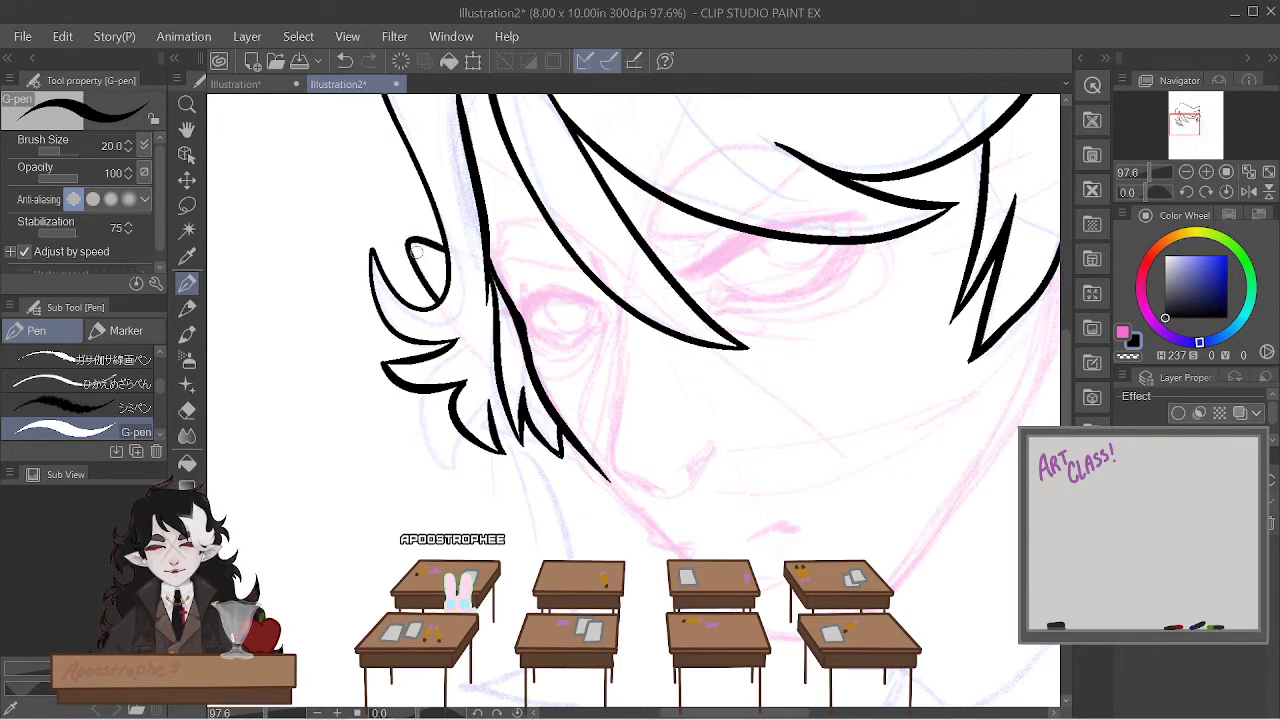
{"action": "key", "text": "ctrl+z"}
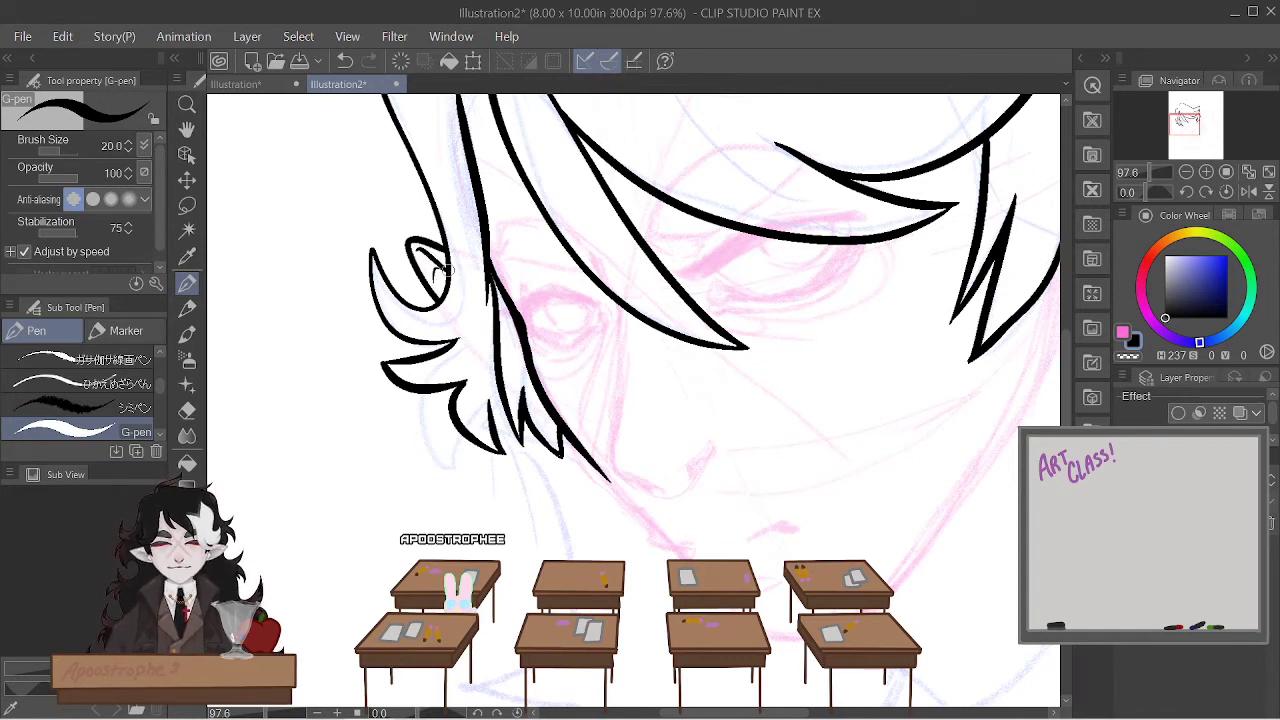
- Ink the long pointed near ear from the sideburn lock up to its tip and back down to the jaw
{"action": "scroll", "coordinate": [442, 271], "scroll_direction": "down", "scroll_amount": 5}
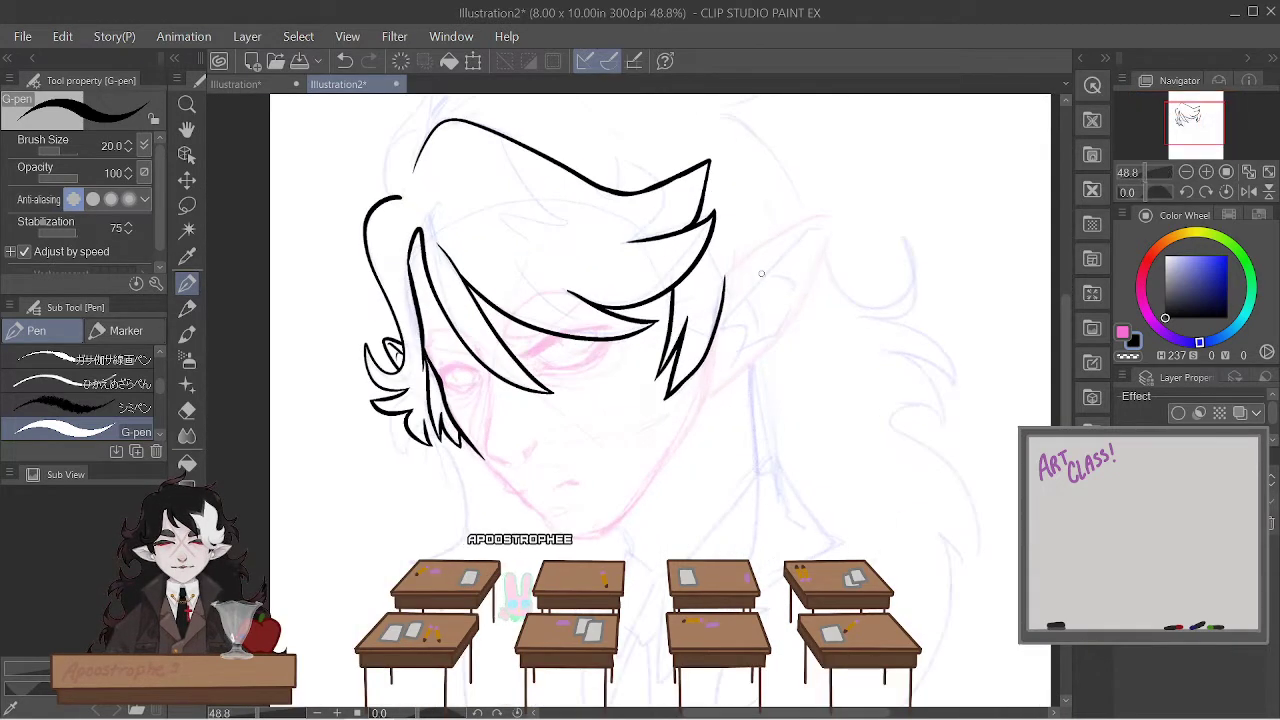
{"action": "scroll", "coordinate": [761, 273], "scroll_direction": "up", "scroll_amount": 2}
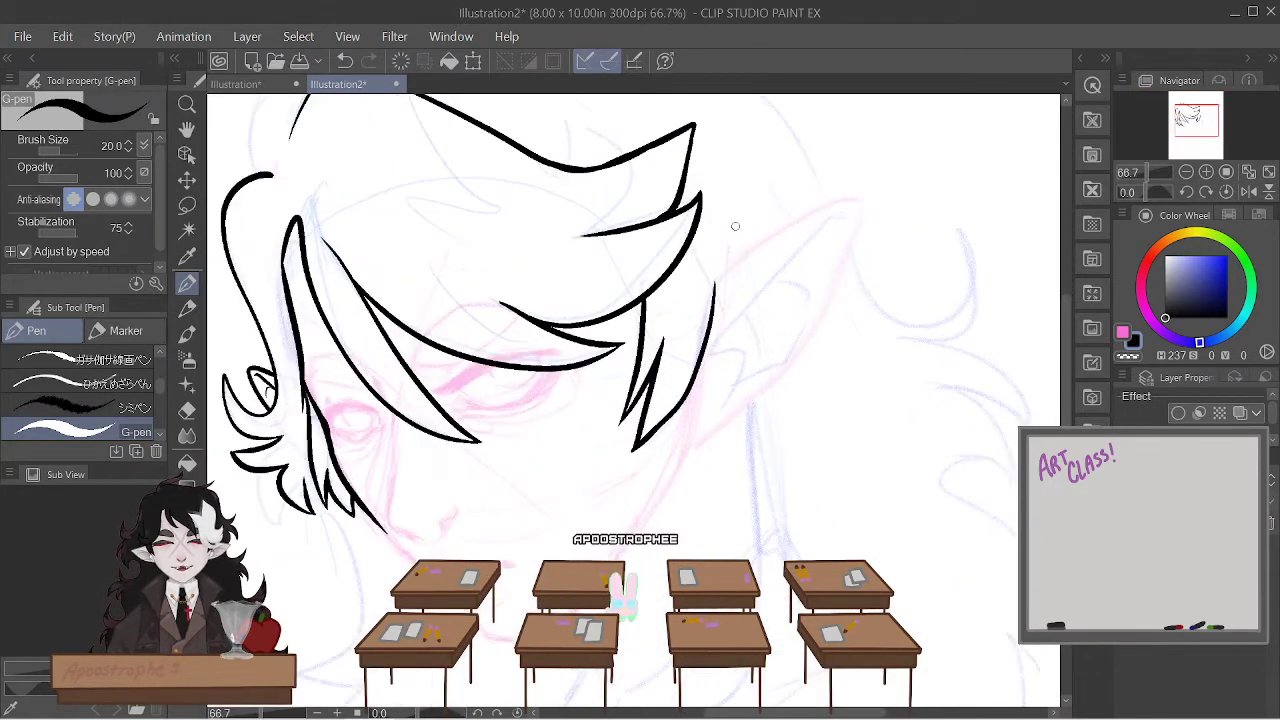
{"action": "mouse_move", "coordinate": [715, 285]}
{"action": "left_mouse_down"}
{"action": "mouse_move", "coordinate": [819, 206]}
{"action": "mouse_move", "coordinate": [855, 204]}
{"action": "mouse_move", "coordinate": [717, 283]}
{"action": "mouse_move", "coordinate": [783, 231]}
{"action": "mouse_move", "coordinate": [862, 200]}
{"action": "mouse_move", "coordinate": [784, 375]}
{"action": "mouse_move", "coordinate": [690, 447]}
{"action": "left_mouse_up"}
{"action": "key", "text": "ctrl+z"}
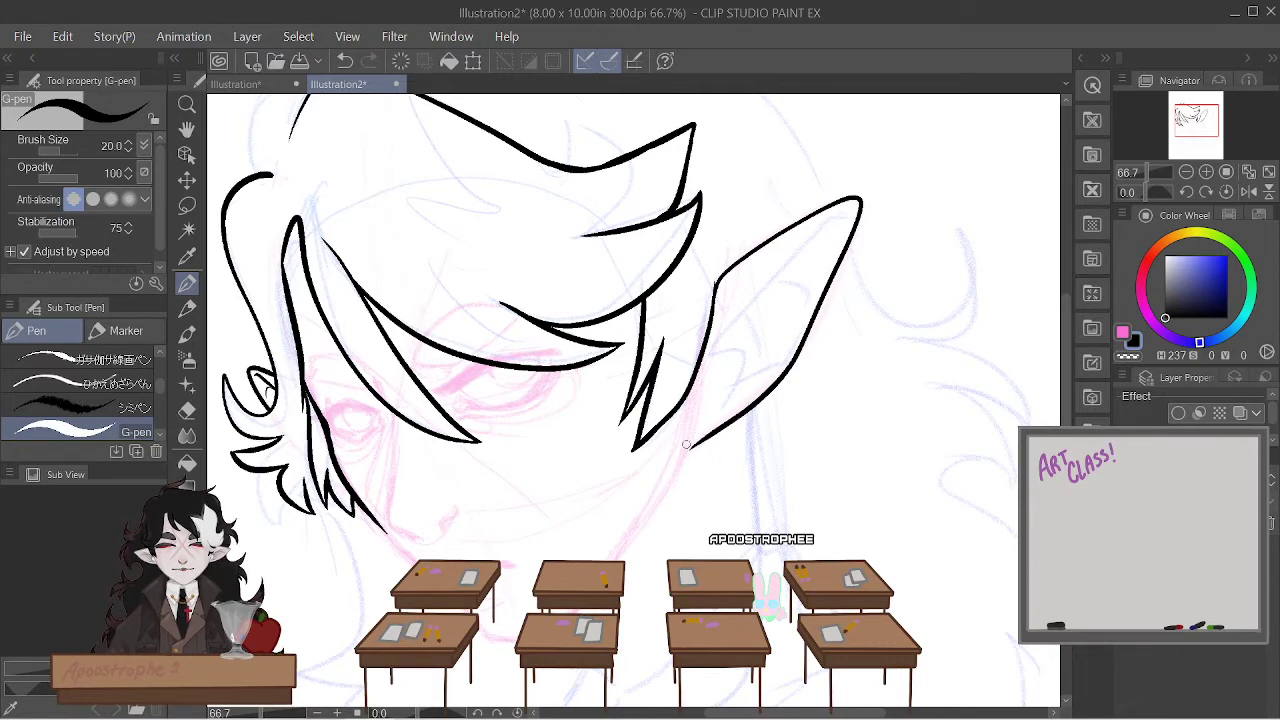
- Ink the nose bridge, underside and nostril over the sketch, and add a short tapered mouth line below
{"action": "scroll", "coordinate": [678, 394], "scroll_direction": "down", "scroll_amount": 3}
{"action": "scroll", "coordinate": [476, 309], "scroll_direction": "up", "scroll_amount": 2}
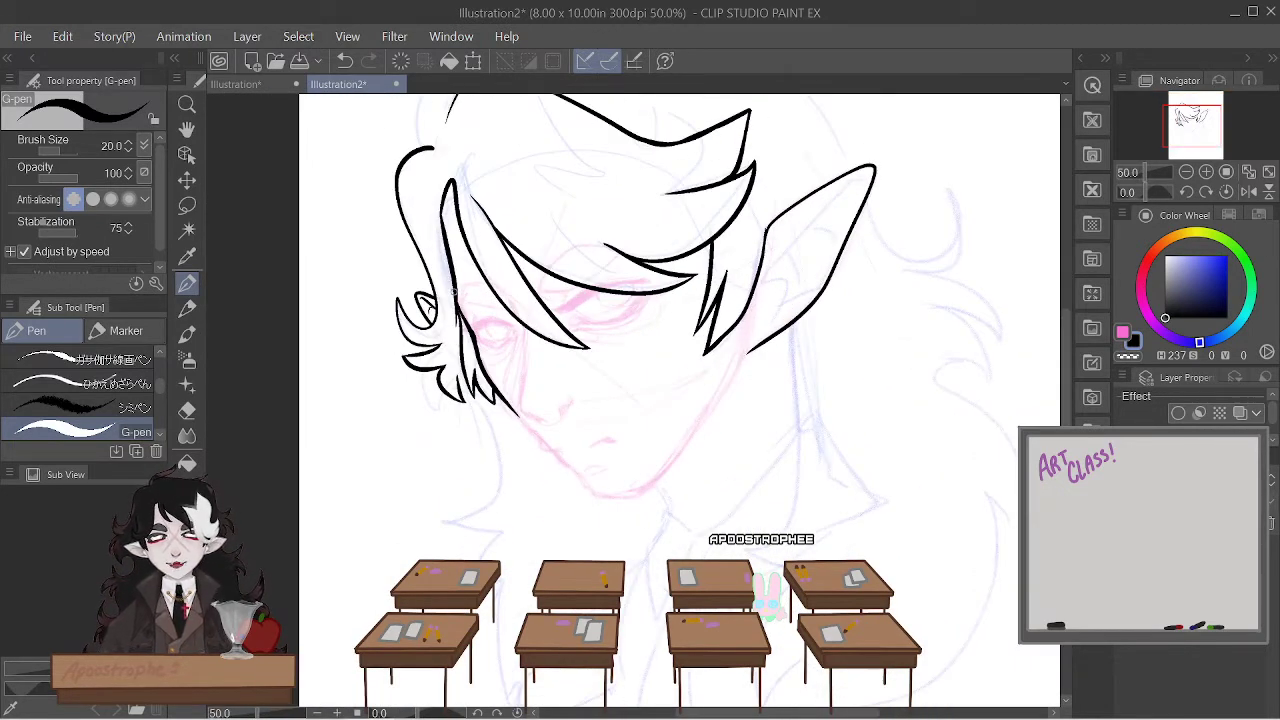
{"action": "scroll", "coordinate": [579, 413], "scroll_direction": "up", "scroll_amount": 3}
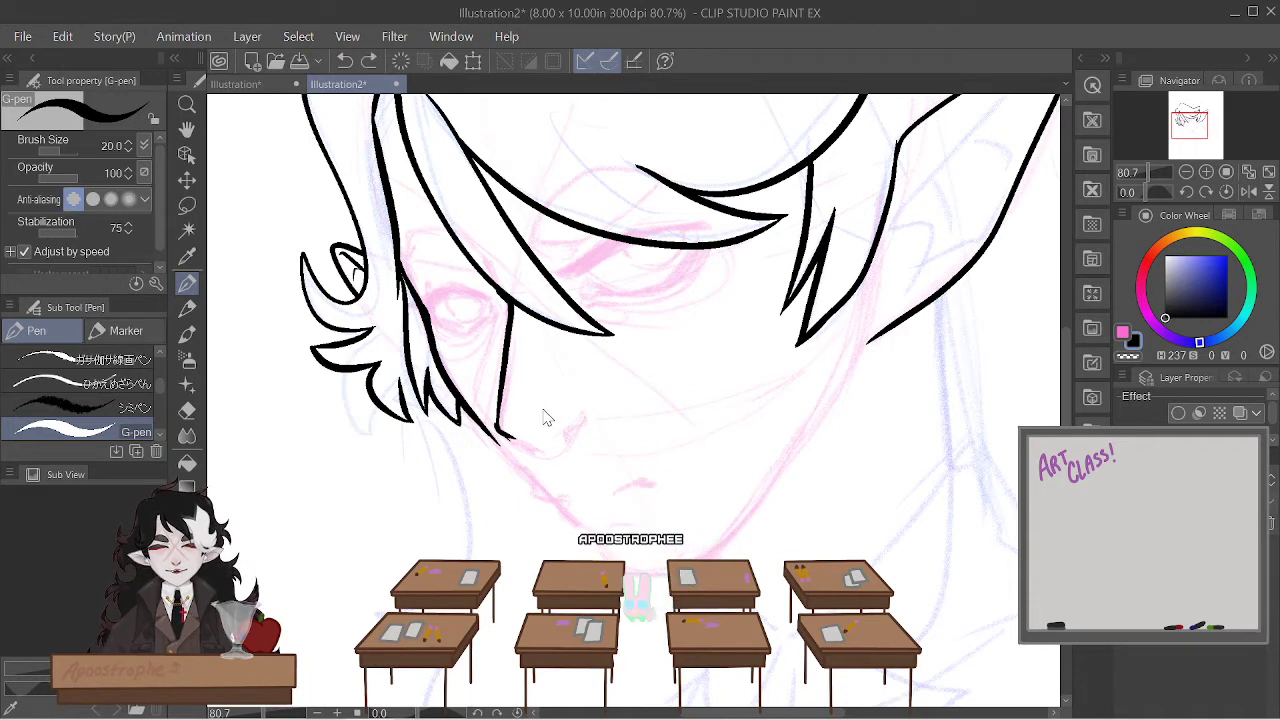
{"action": "mouse_move", "coordinate": [500, 432]}
{"action": "left_mouse_down"}
{"action": "mouse_move", "coordinate": [547, 451]}
{"action": "mouse_move", "coordinate": [583, 410]}
{"action": "mouse_move", "coordinate": [574, 430]}
{"action": "left_mouse_up"}
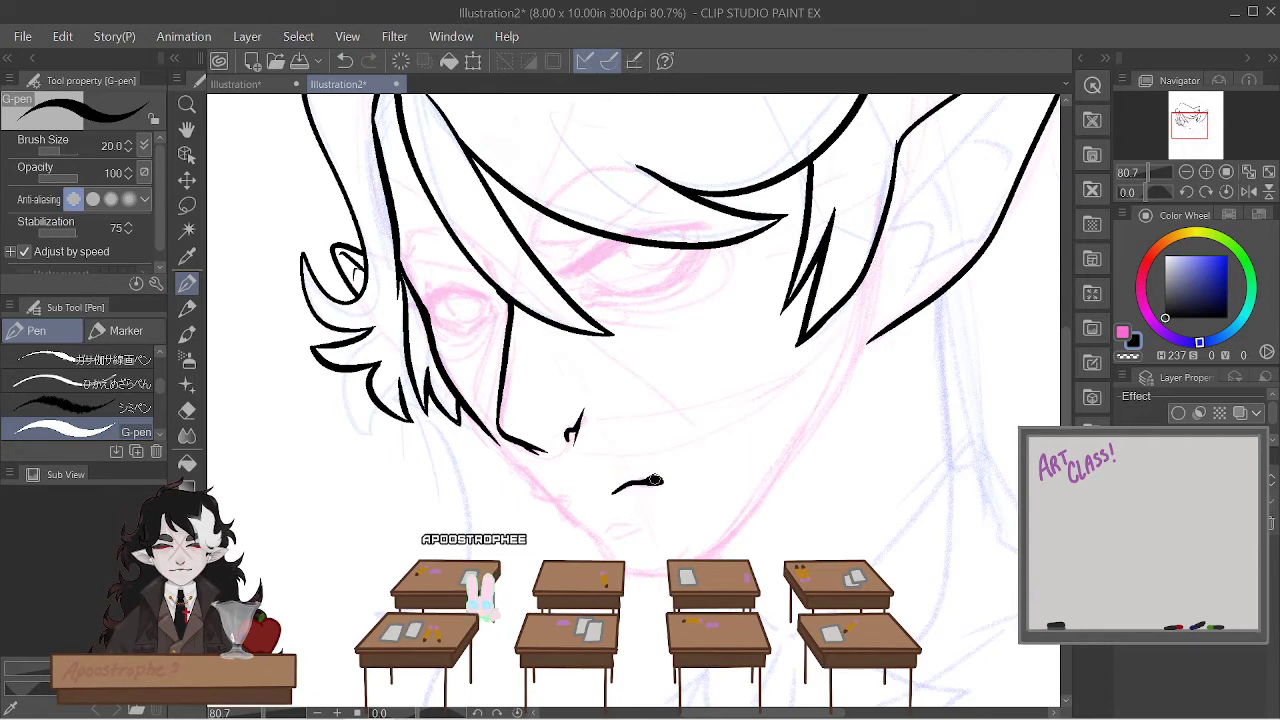
{"action": "left_click_drag", "start_coordinate": [655, 480], "coordinate": [616, 486]}
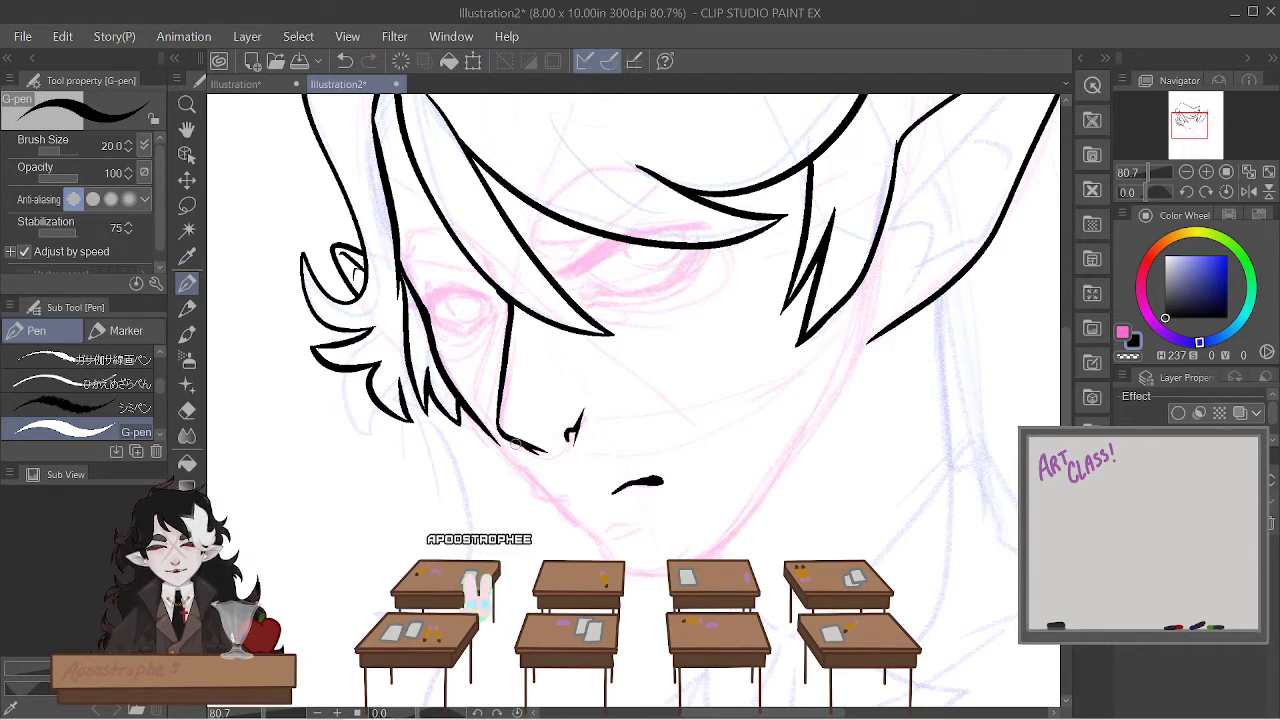
- Ink the jawline from the near ear down to the chin, and the far cheek, lip and chin contour joining it
{"action": "scroll", "coordinate": [506, 472], "scroll_direction": "down", "scroll_amount": 2}
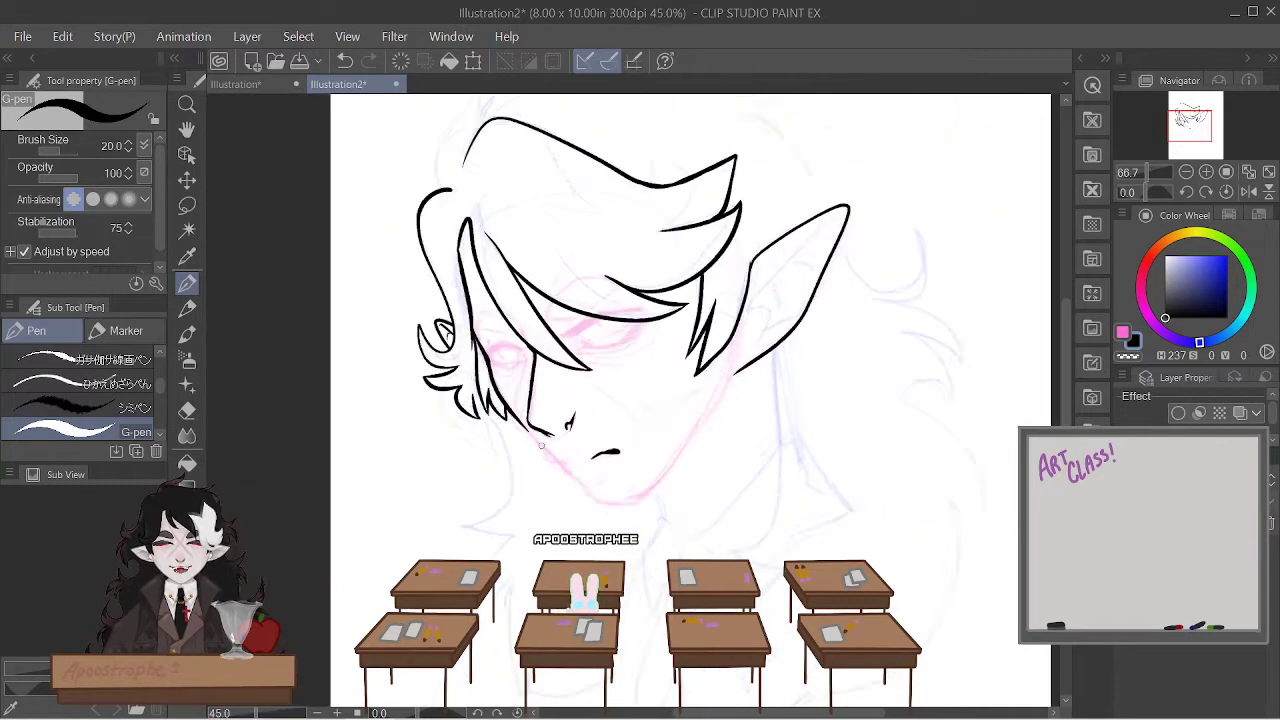
{"action": "scroll", "coordinate": [501, 383], "scroll_direction": "up", "scroll_amount": 1}
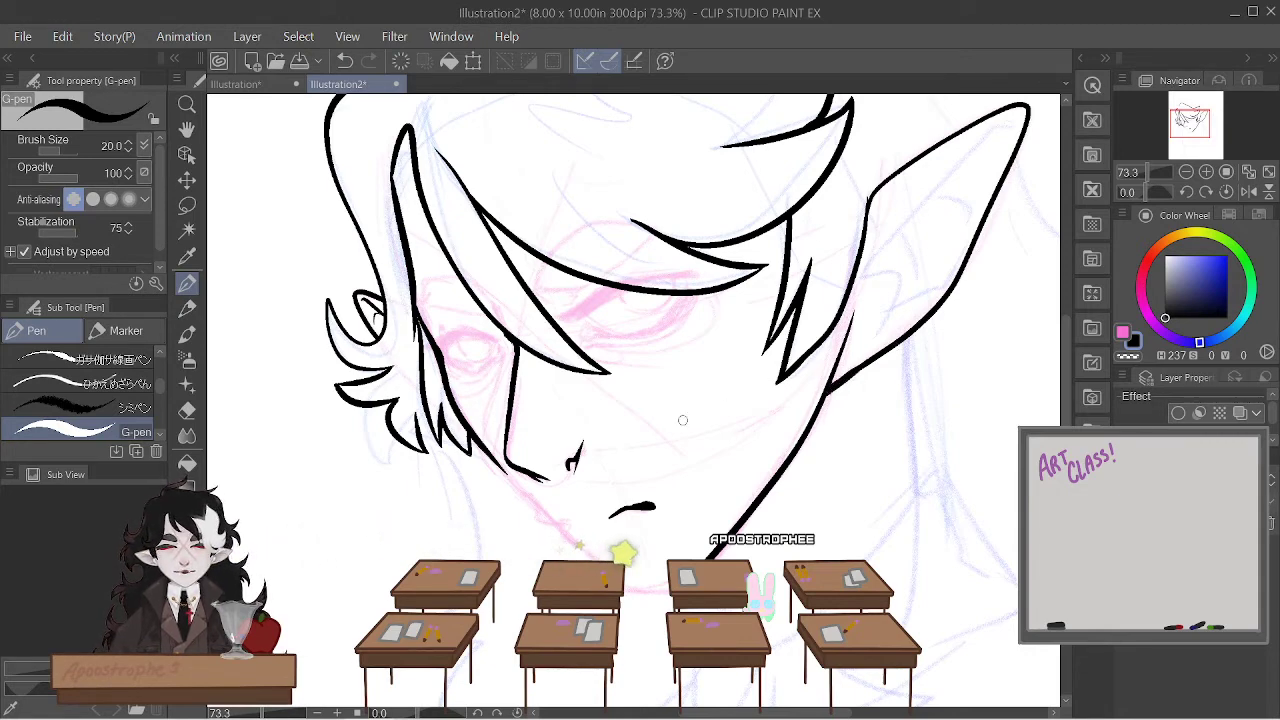
{"action": "scroll", "coordinate": [683, 420], "scroll_direction": "up", "scroll_amount": 3}
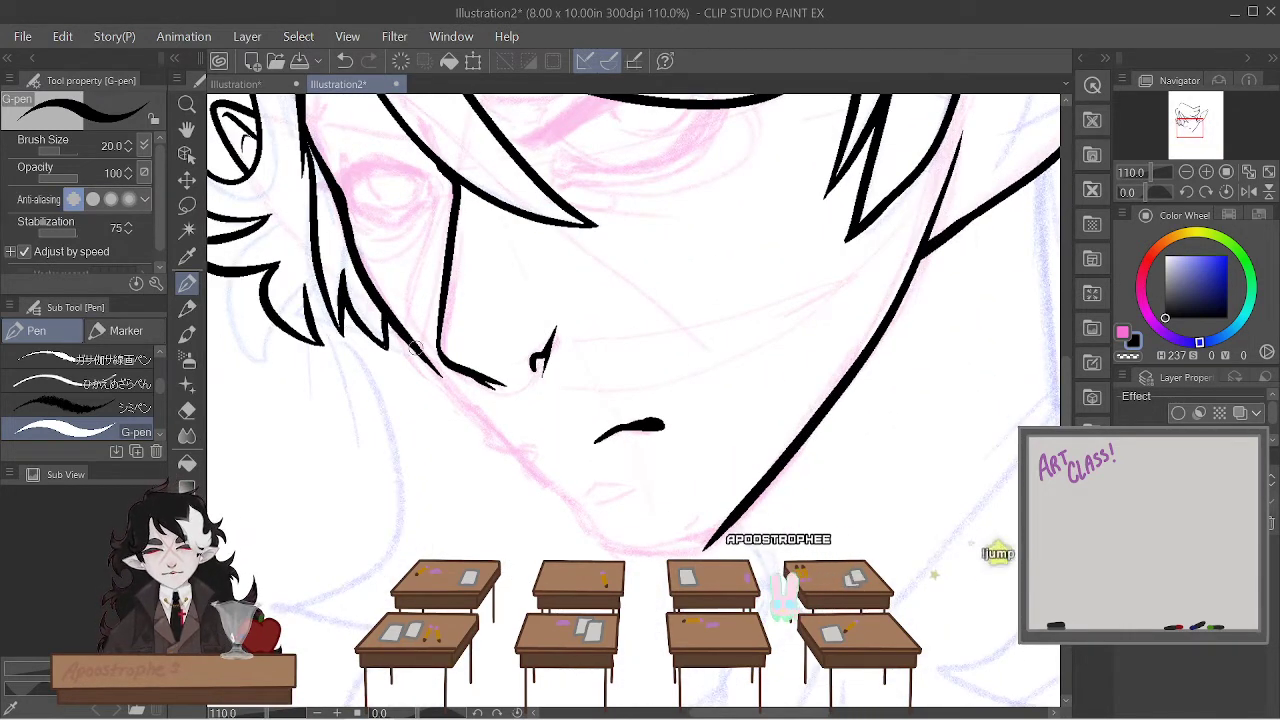
{"action": "left_click_drag", "start_coordinate": [415, 347], "coordinate": [487, 430]}
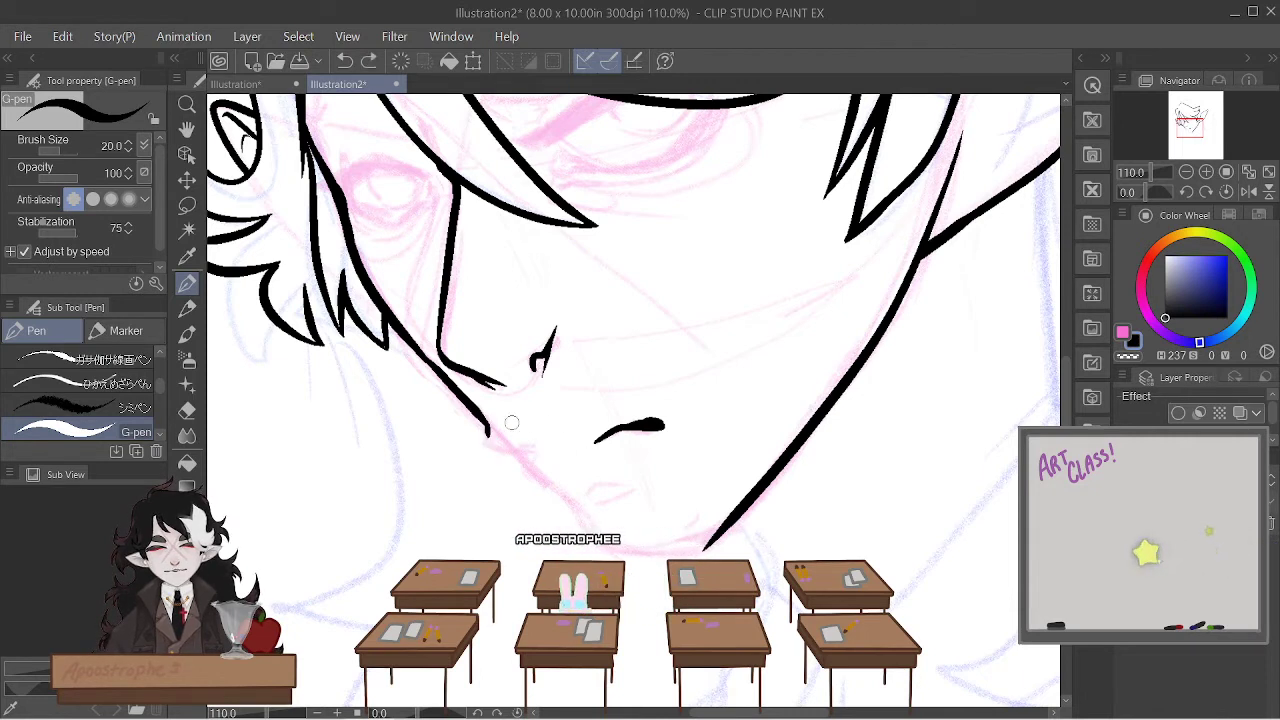
{"action": "left_click_drag", "start_coordinate": [487, 431], "coordinate": [544, 448]}
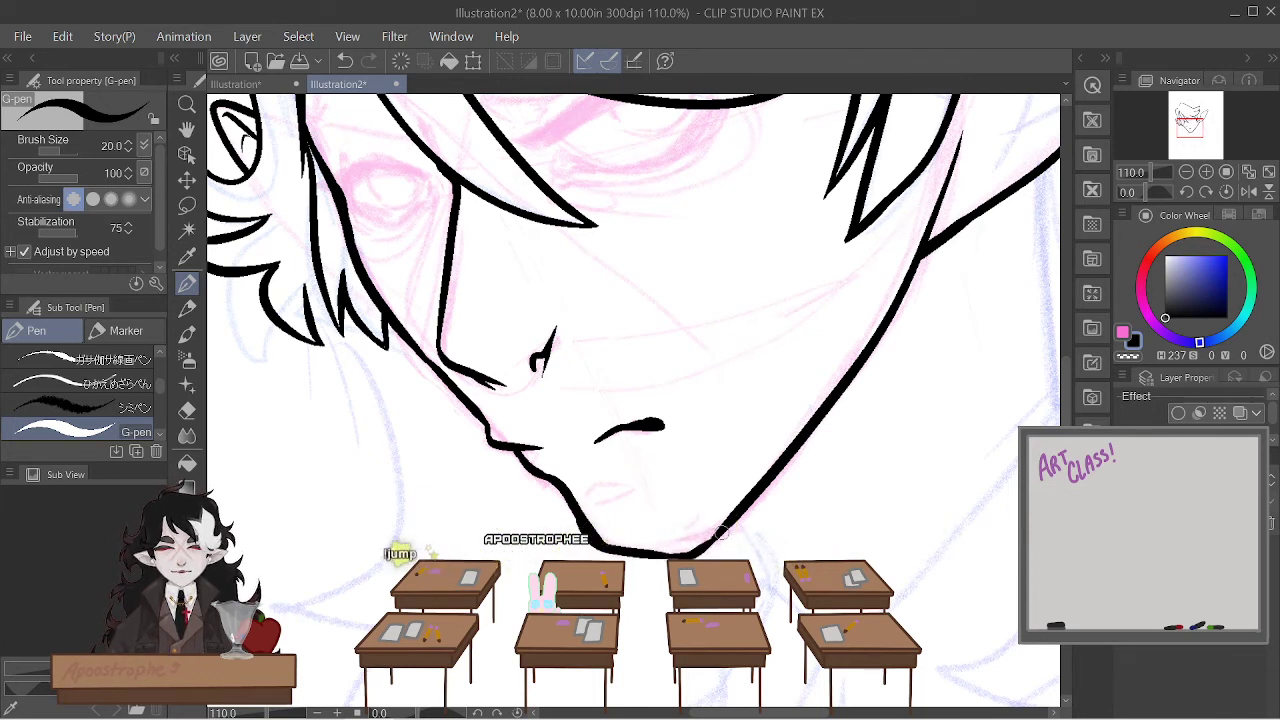
{"action": "scroll", "coordinate": [760, 400], "scroll_direction": "down", "scroll_amount": 5}
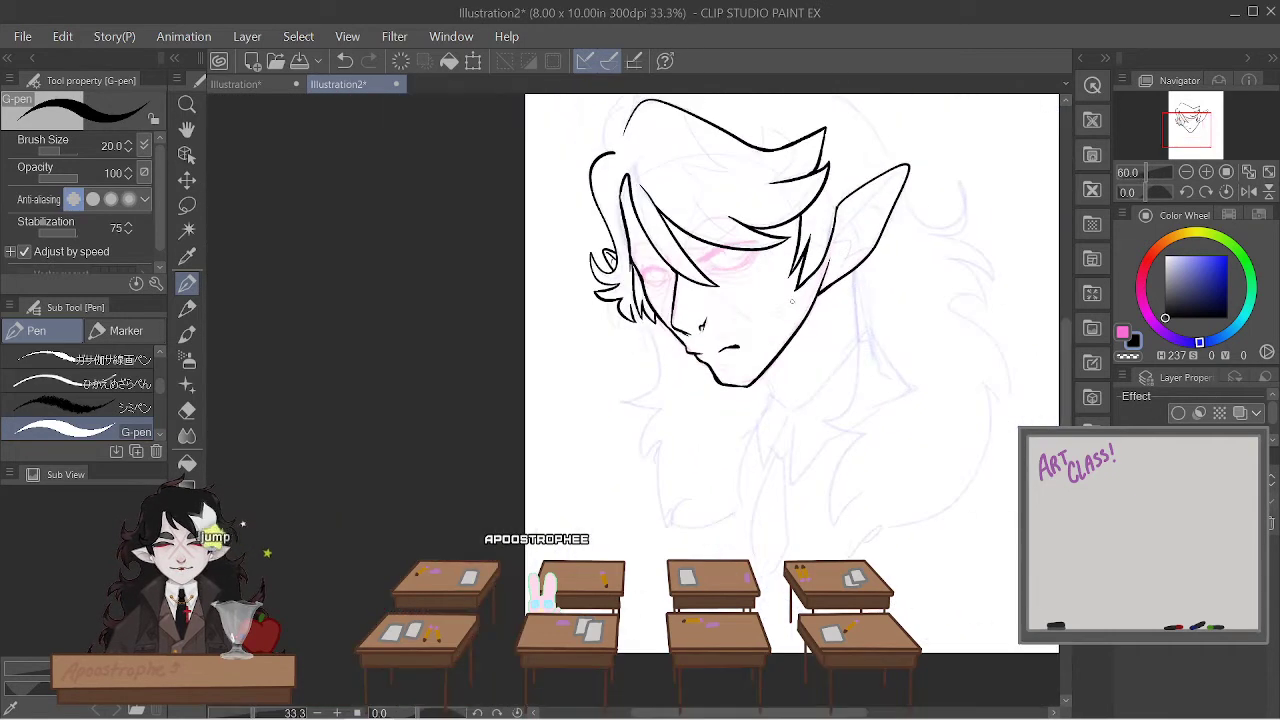
{"action": "scroll", "coordinate": [771, 228], "scroll_direction": "up", "scroll_amount": 3}
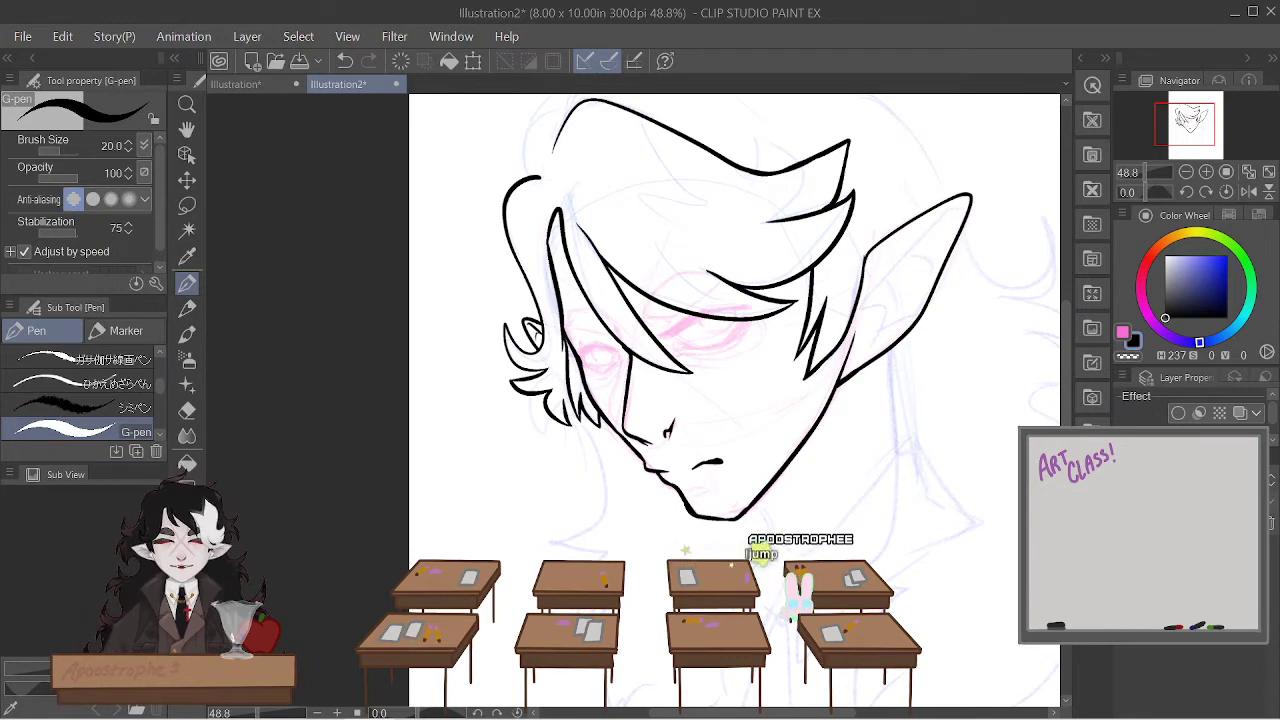
{"action": "scroll", "coordinate": [641, 155], "scroll_direction": "up", "scroll_amount": 5}
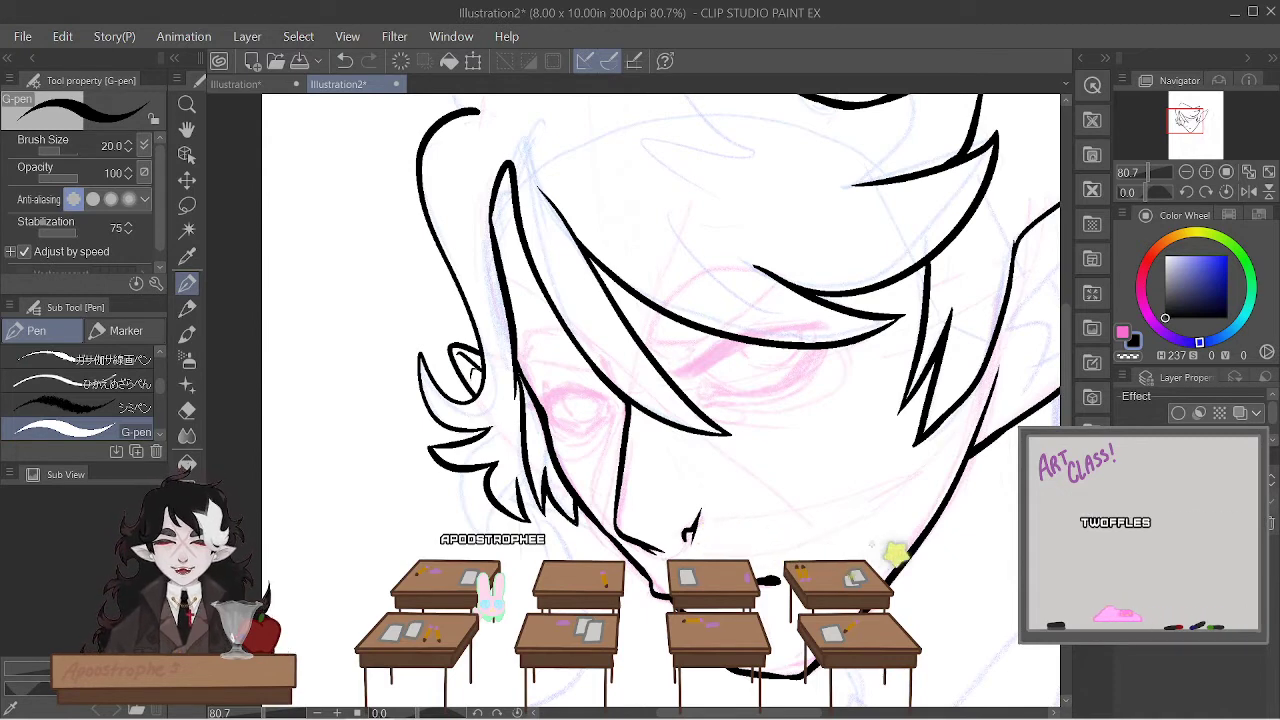
- Review the inked portrait as a whole and close up, checking the hair, eyes, ear, neck and collar line art
{"action": "key", "text": "ctrl+minus"}
{"action": "key", "text": "ctrl+minus"}
{"action": "key", "text": "ctrl+minus"}
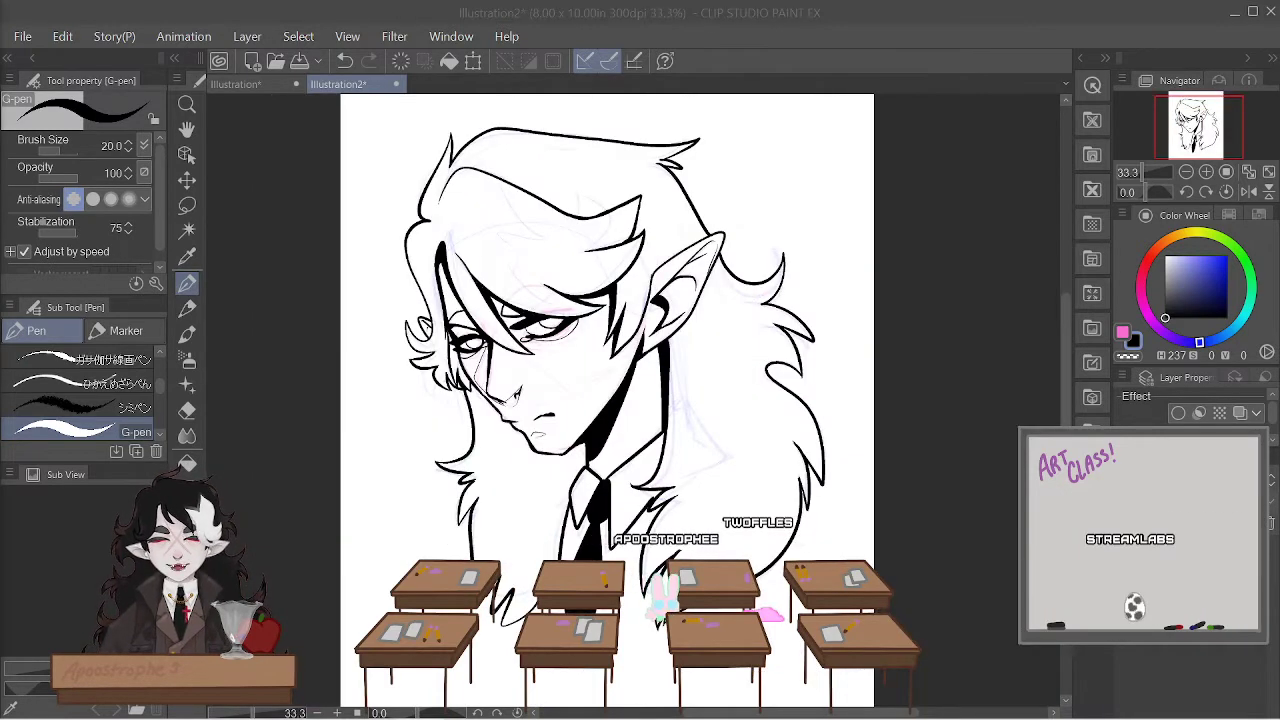
{"action": "key", "text": "ctrl+minus"}
{"action": "key", "text": "ctrl+minus"}
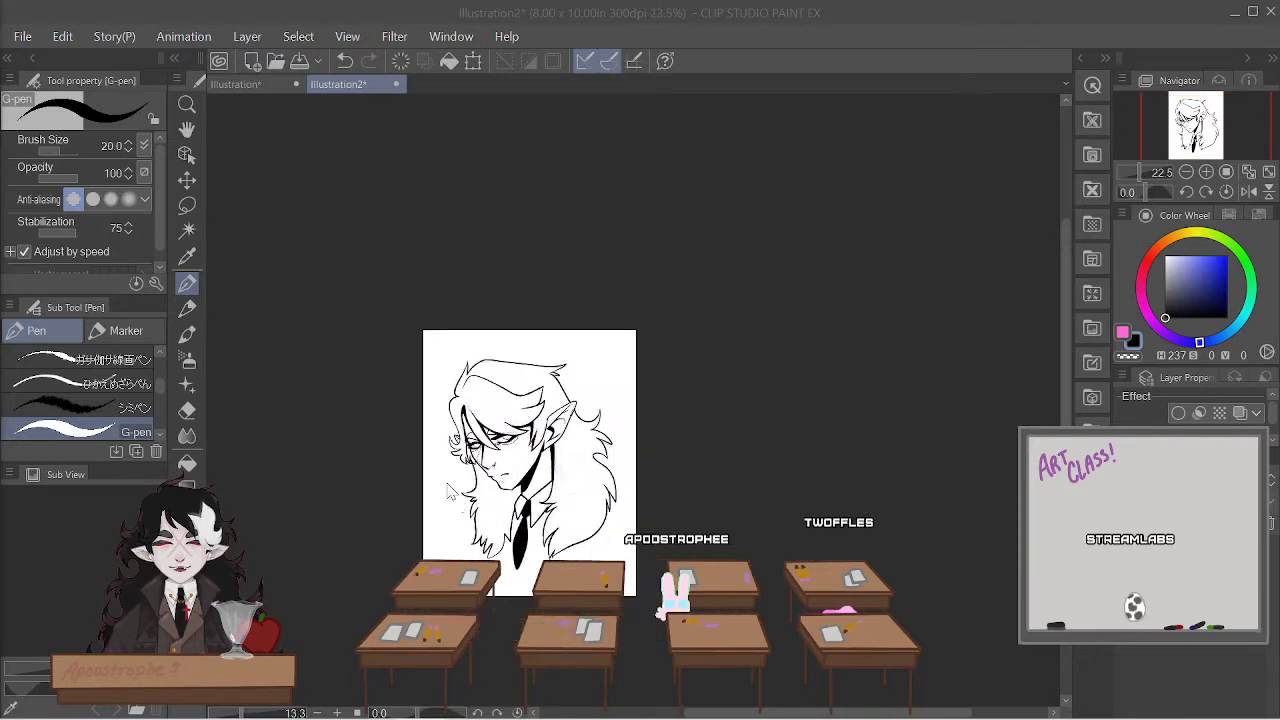
{"action": "key", "text": "ctrl+plus"}
{"action": "key", "text": "ctrl+plus"}
{"action": "key", "text": "ctrl+minus"}
{"action": "key", "text": "ctrl+minus"}
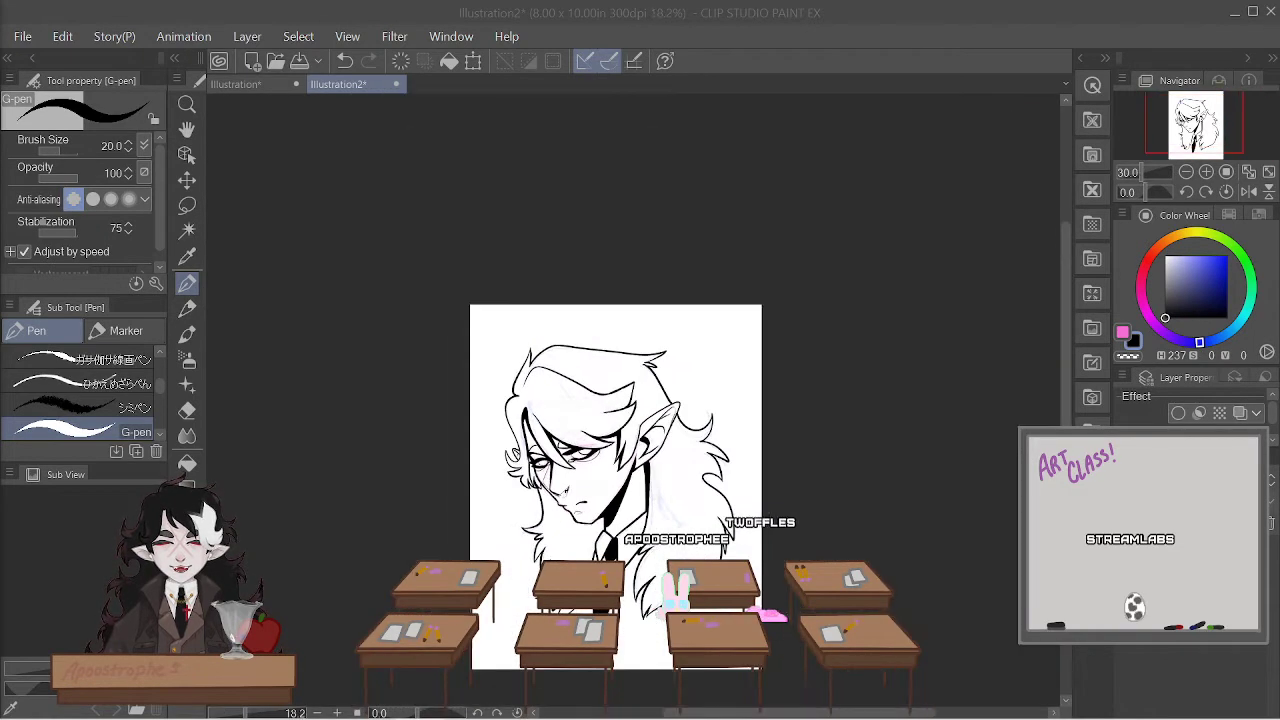
{"action": "key", "text": "ctrl+plus"}
{"action": "key", "text": "ctrl+plus"}
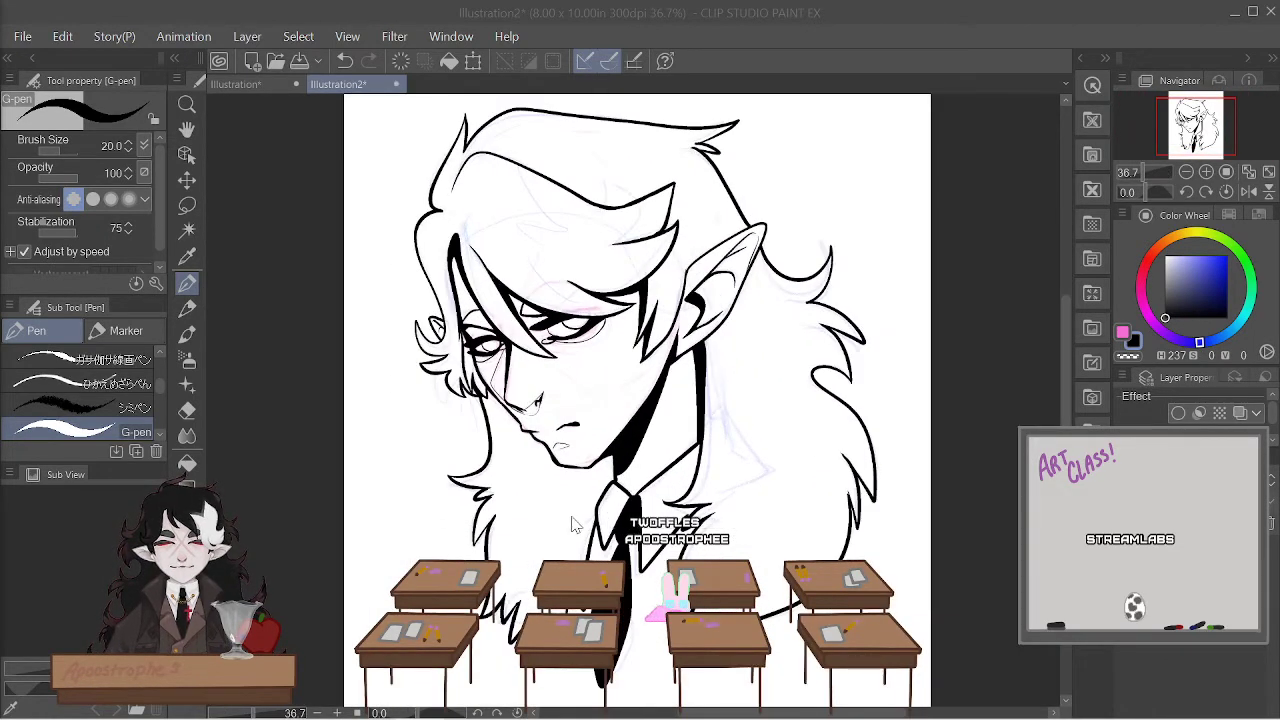
{"action": "key", "text": "ctrl+plus"}
{"action": "key", "text": "ctrl+plus"}
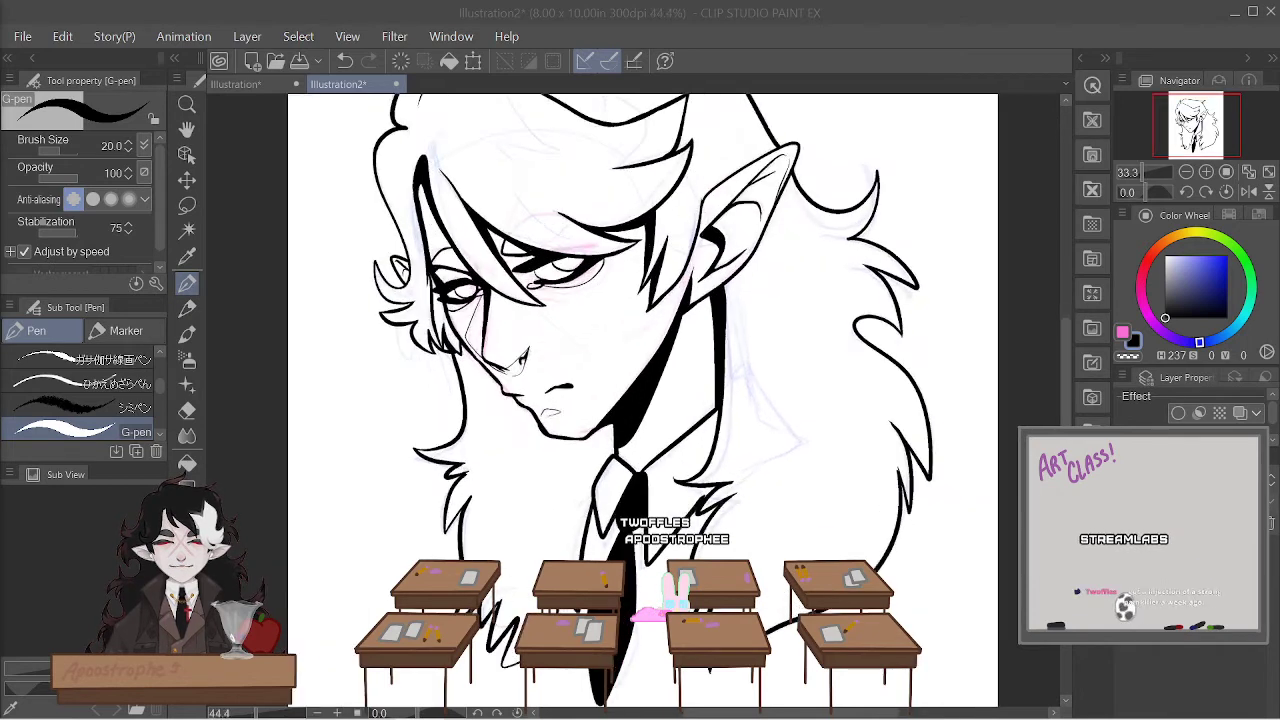
{"action": "key", "text": "ctrl+minus"}
{"action": "key", "text": "ctrl+minus"}
{"action": "key", "text": "ctrl+minus"}
{"action": "key", "text": "ctrl+plus"}
{"action": "key", "text": "ctrl+plus"}
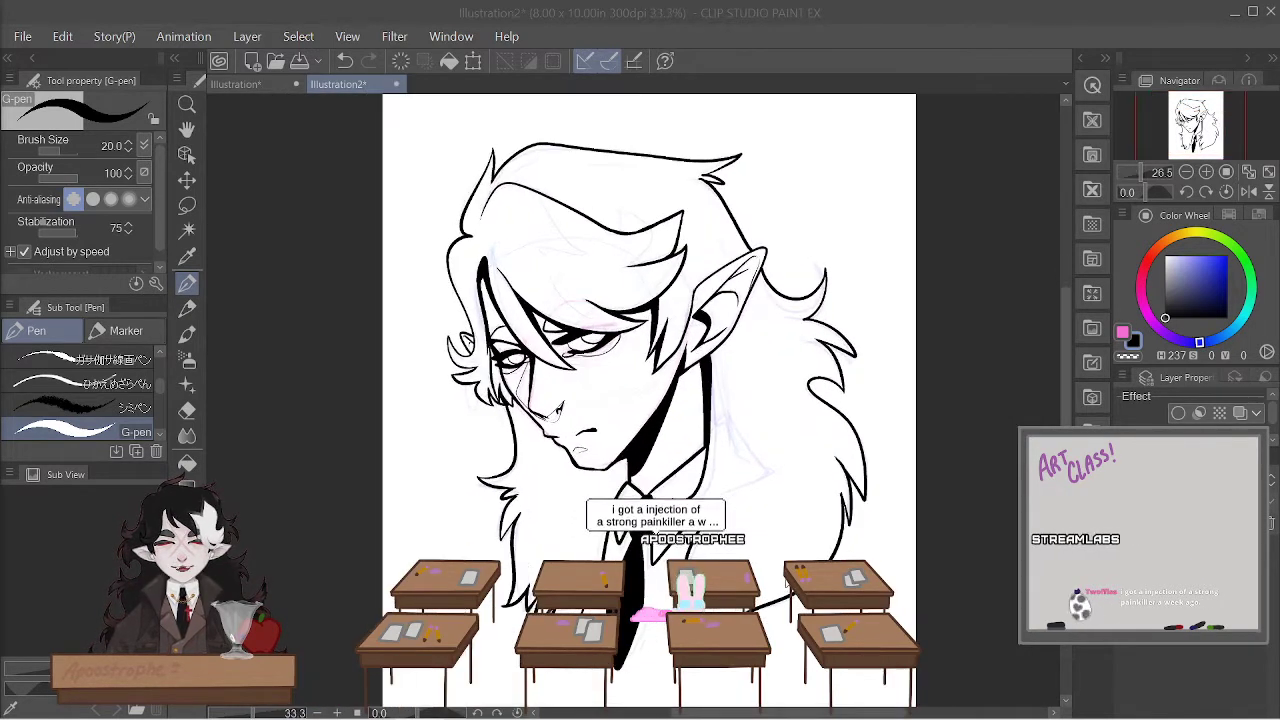
{"action": "key", "text": "ctrl+plus"}
{"action": "key", "text": "ctrl+minus"}
{"action": "key", "text": "ctrl+minus"}
{"action": "key", "text": "ctrl+minus"}
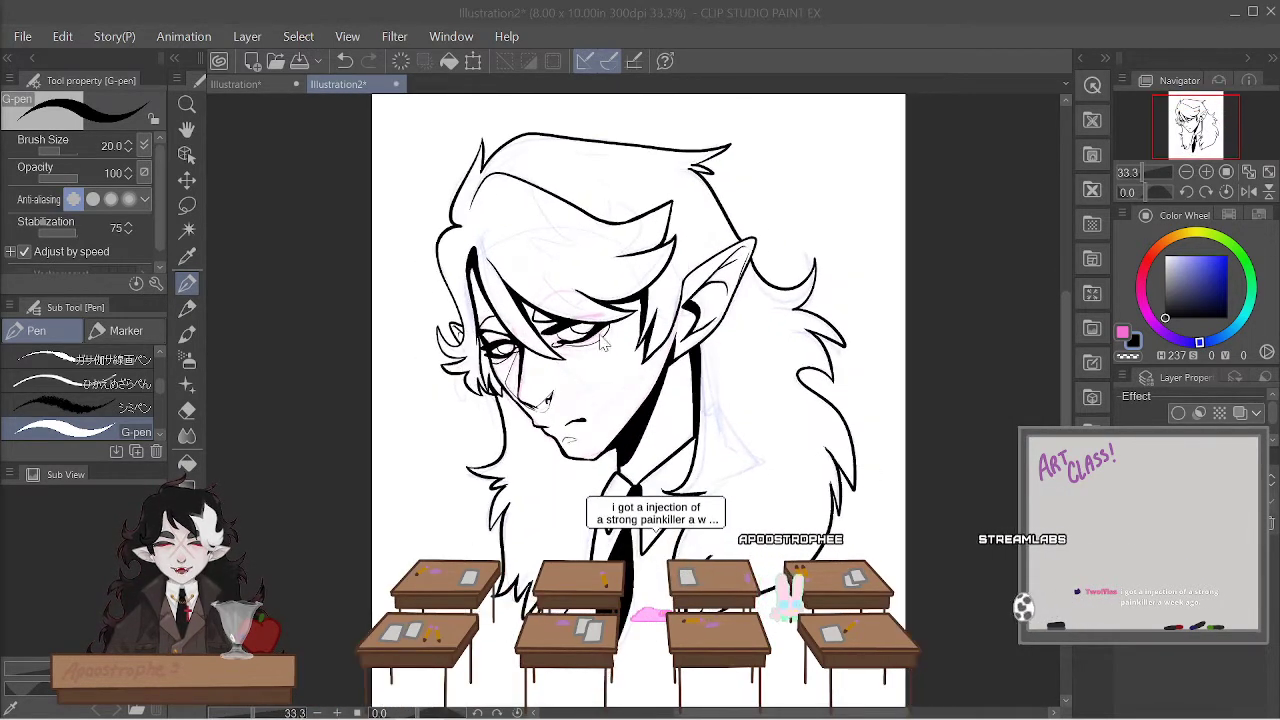
{"action": "key", "text": "ctrl+minus"}
{"action": "scroll", "coordinate": [588, 300], "scroll_direction": "up", "scroll_amount": 1}
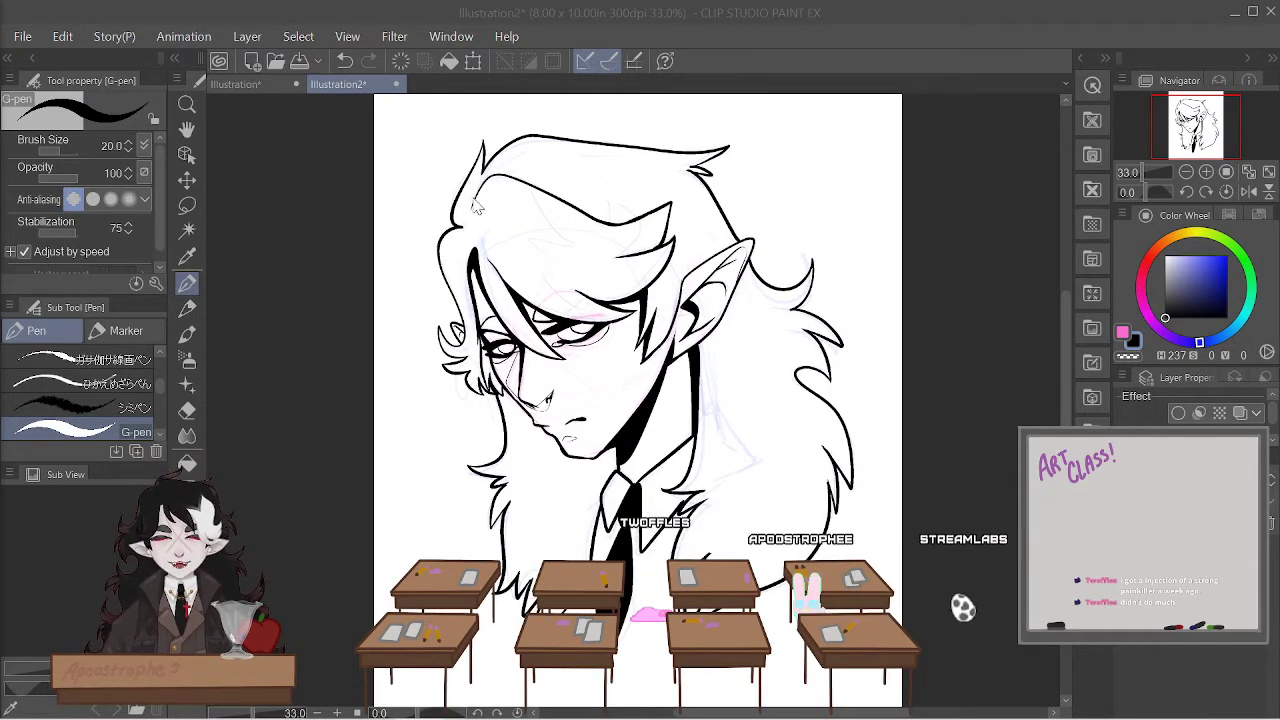
{"action": "scroll", "coordinate": [580, 371], "scroll_direction": "up", "scroll_amount": 3}
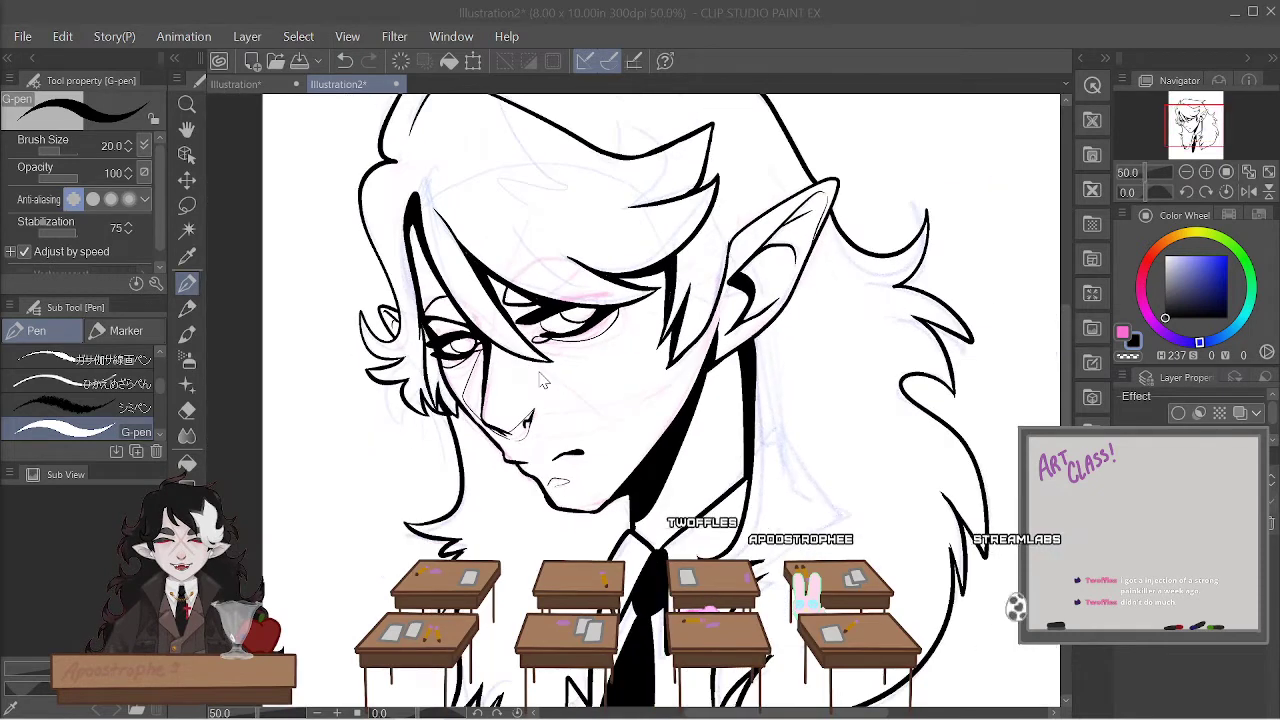
{"action": "scroll", "coordinate": [590, 379], "scroll_direction": "down", "scroll_amount": 2}
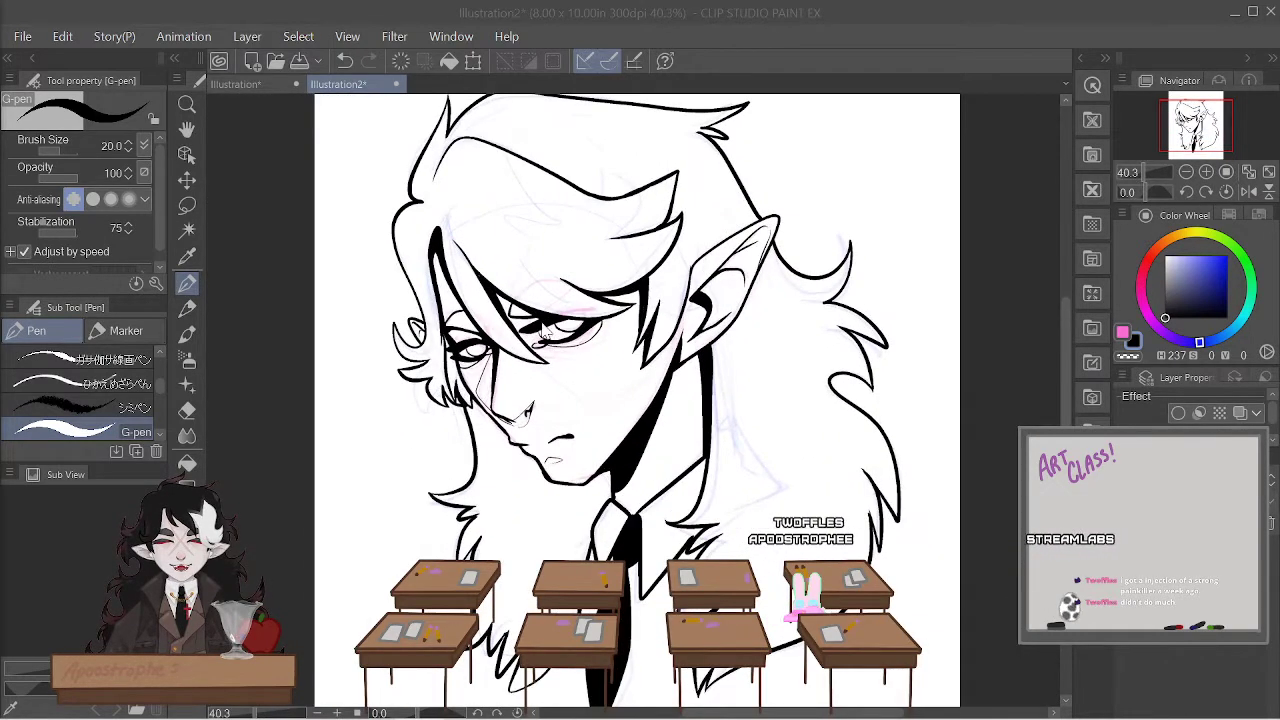
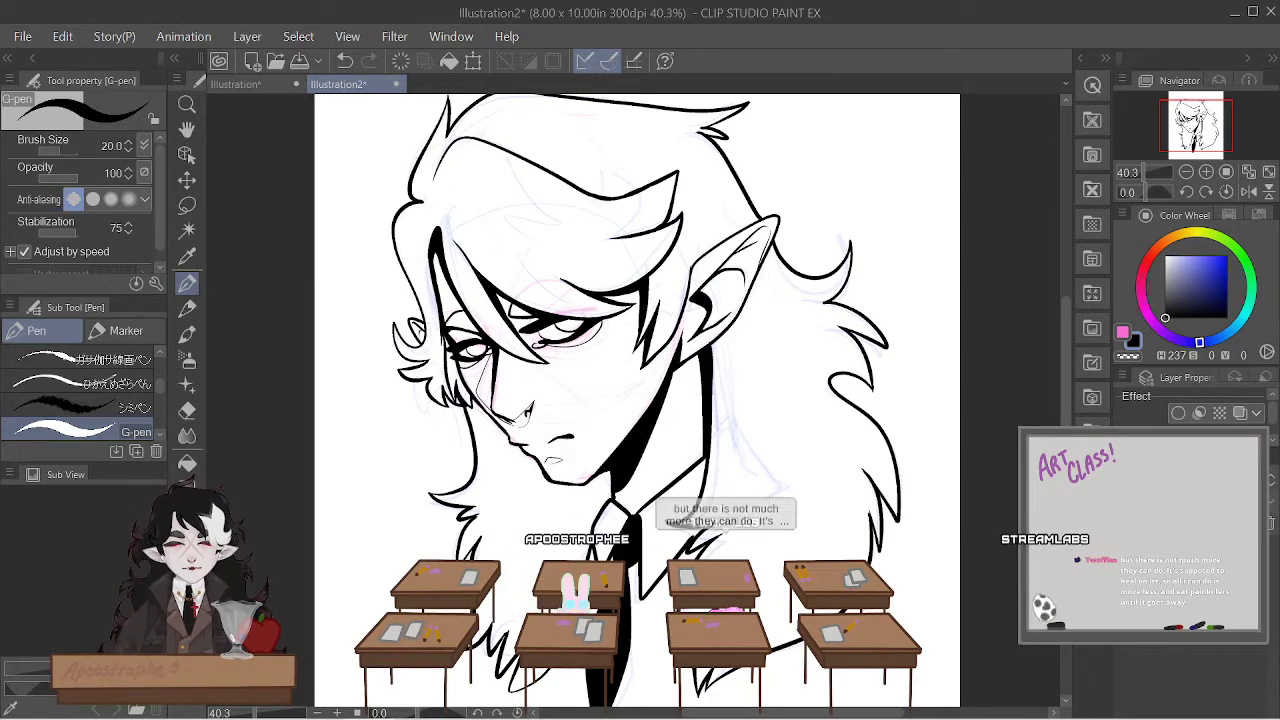
- Bring up the layer list and add a new raster layer between the Inks and Sketch layers
{"action": "key", "text": "F7"}
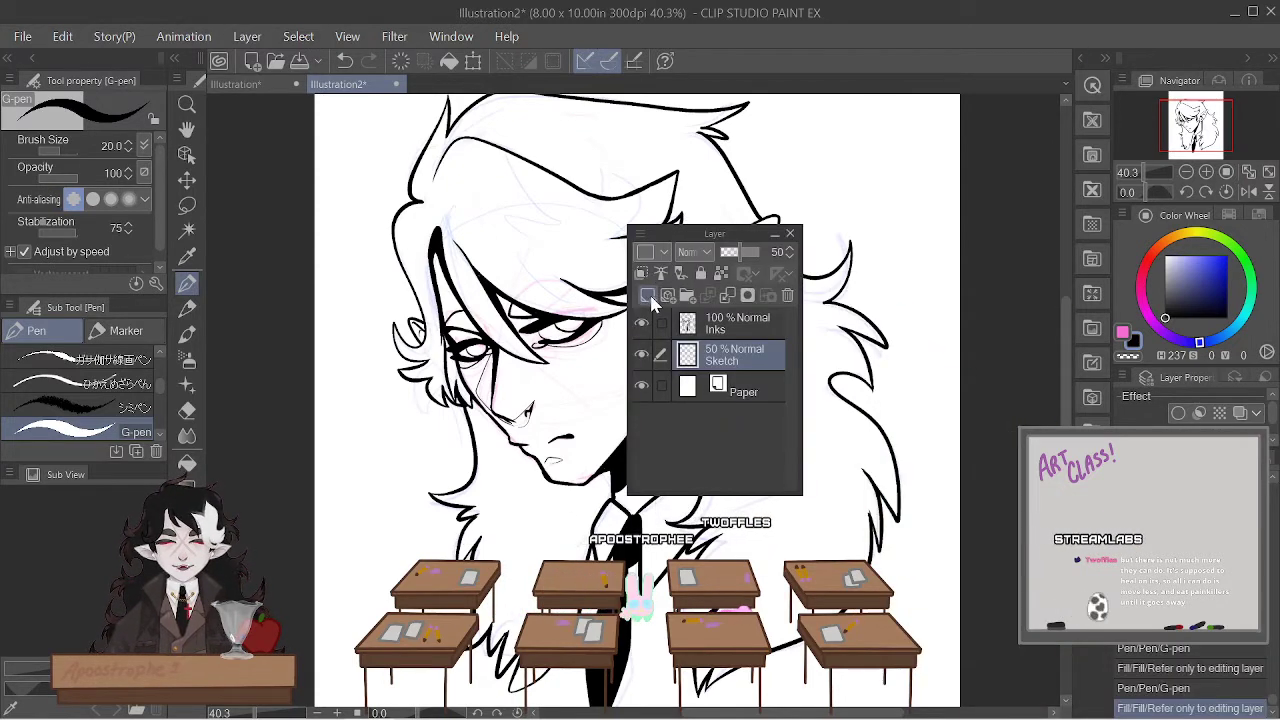
{"action": "left_click", "coordinate": [647, 297]}
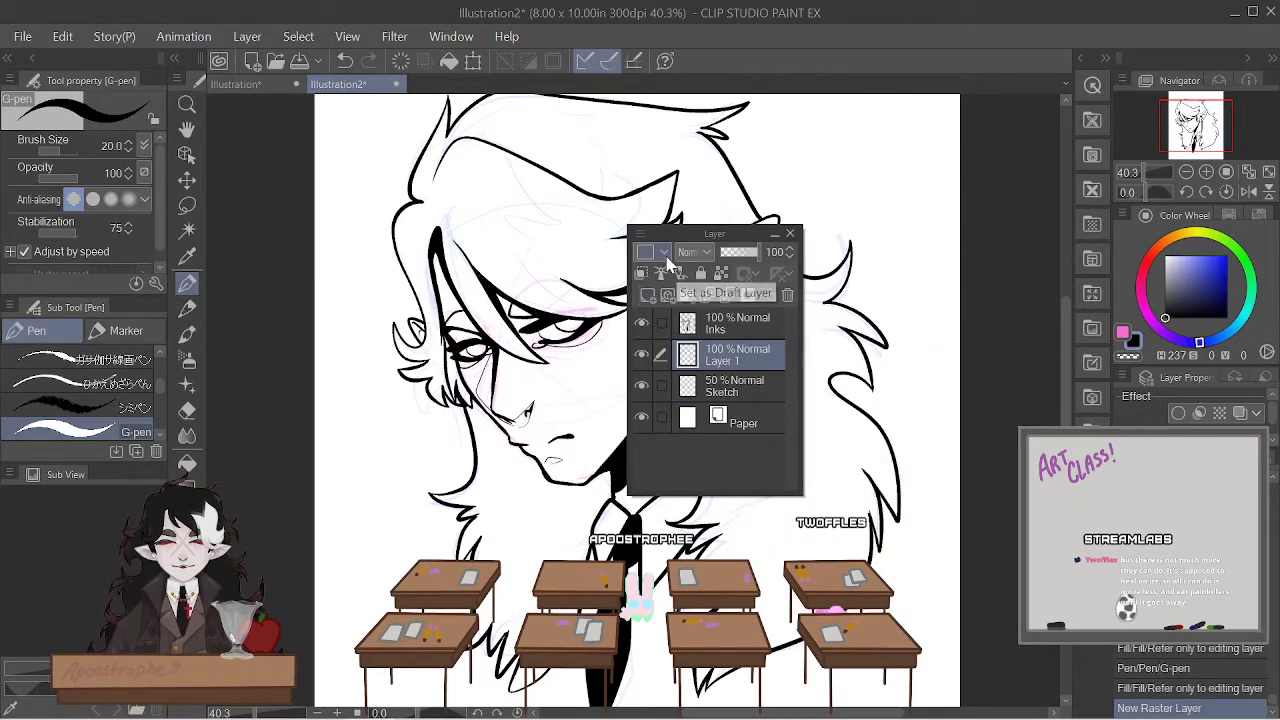
{"action": "left_click_drag", "start_coordinate": [686, 233], "coordinate": [1173, 401]}
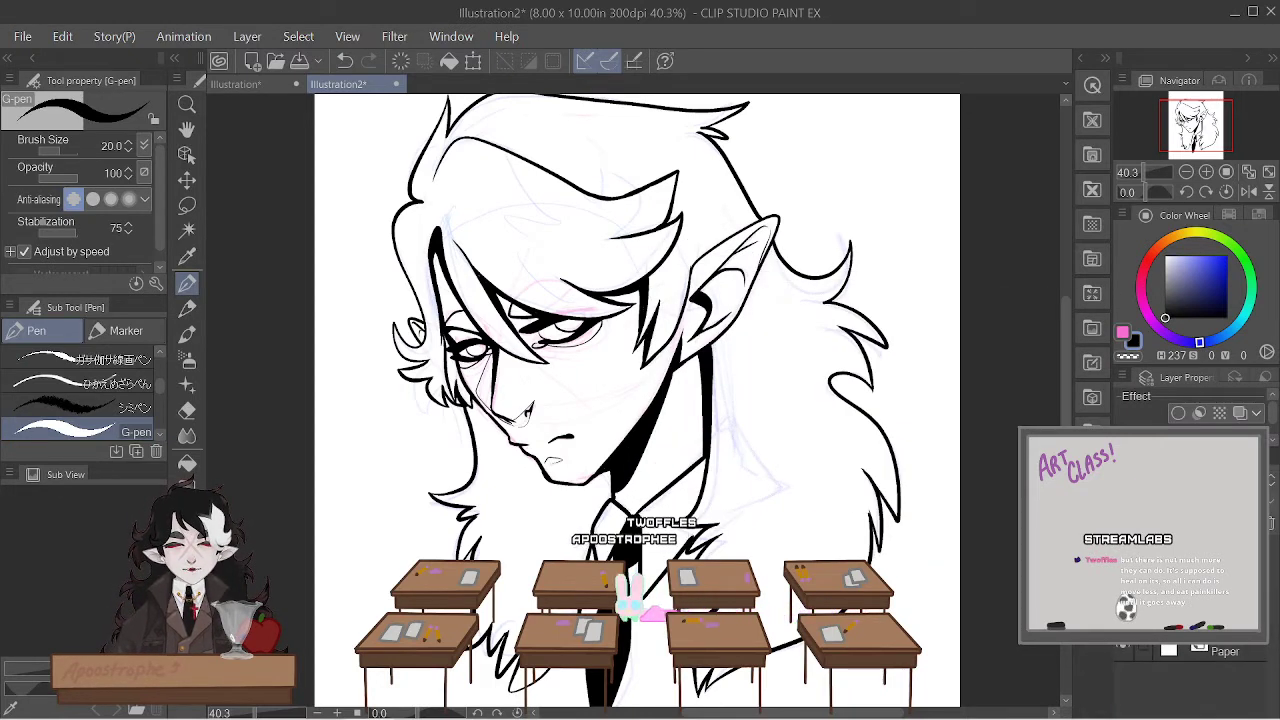
{"action": "left_click_drag", "start_coordinate": [1185, 377], "coordinate": [640, 206]}
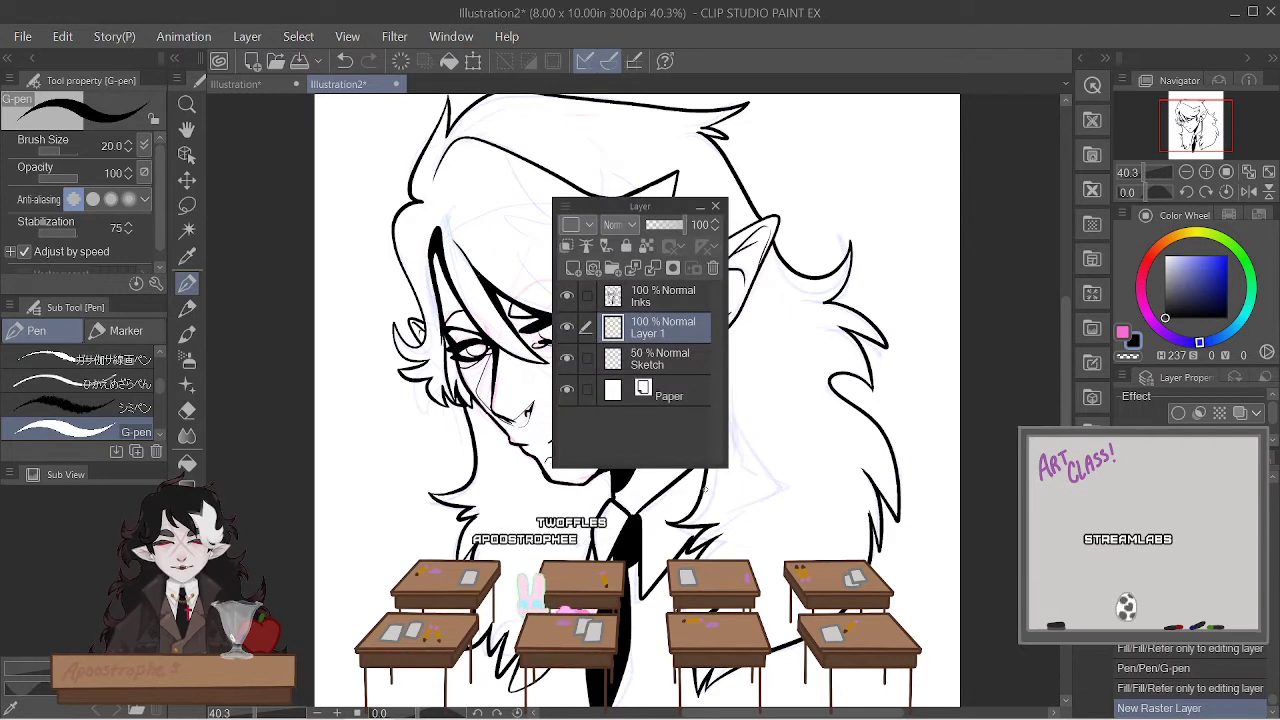
- Hide the Sketch layer and set the Inks layer as the reference layer
{"action": "left_click", "coordinate": [665, 359]}
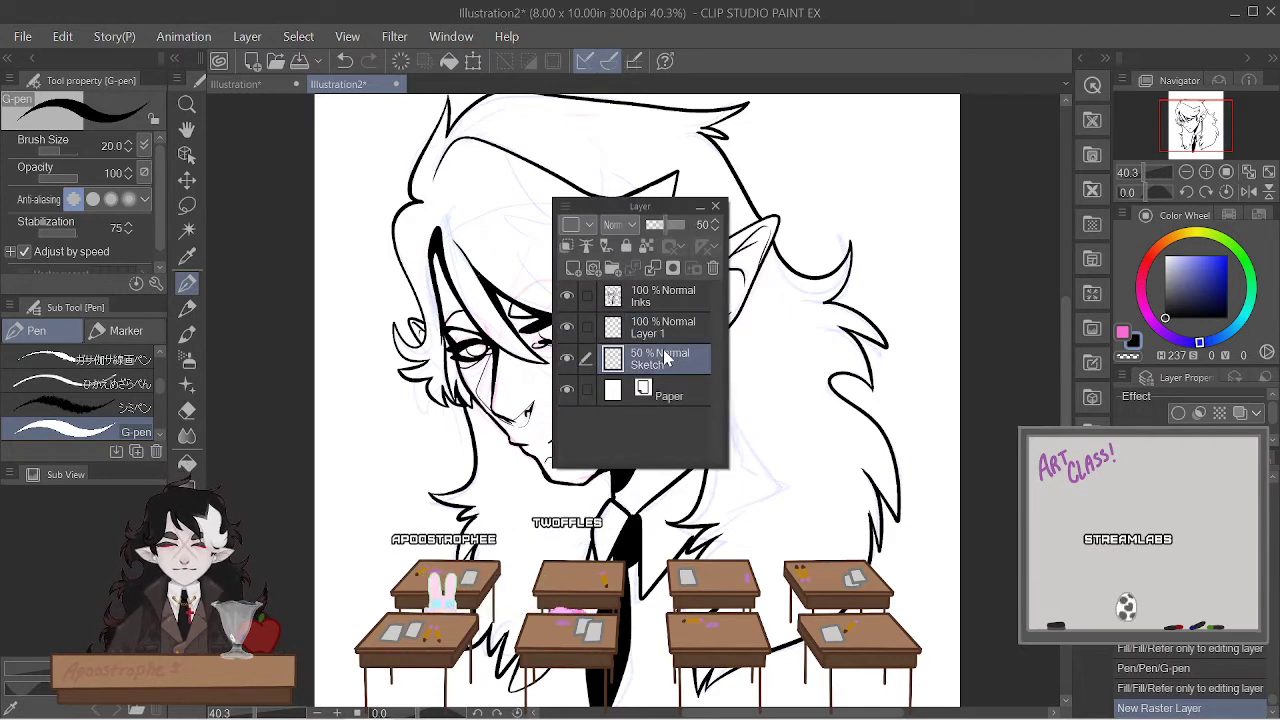
{"action": "left_click", "coordinate": [566, 360]}
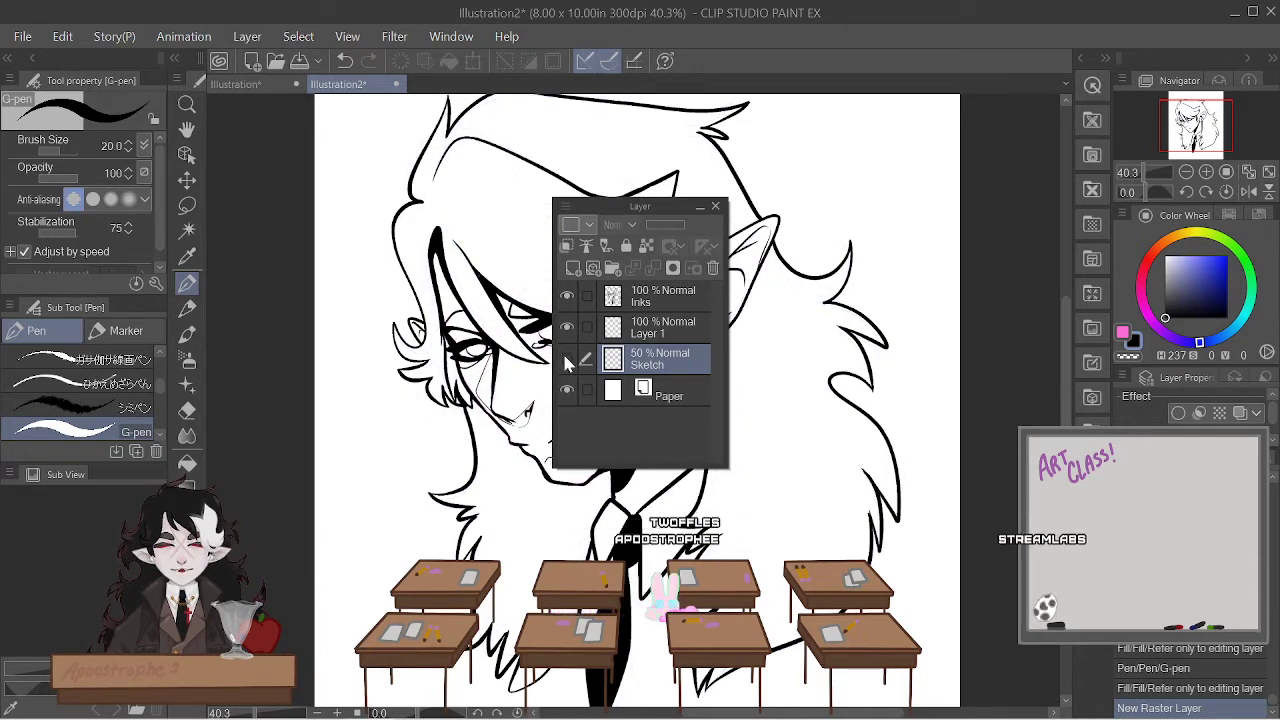
{"action": "left_click", "coordinate": [646, 338]}
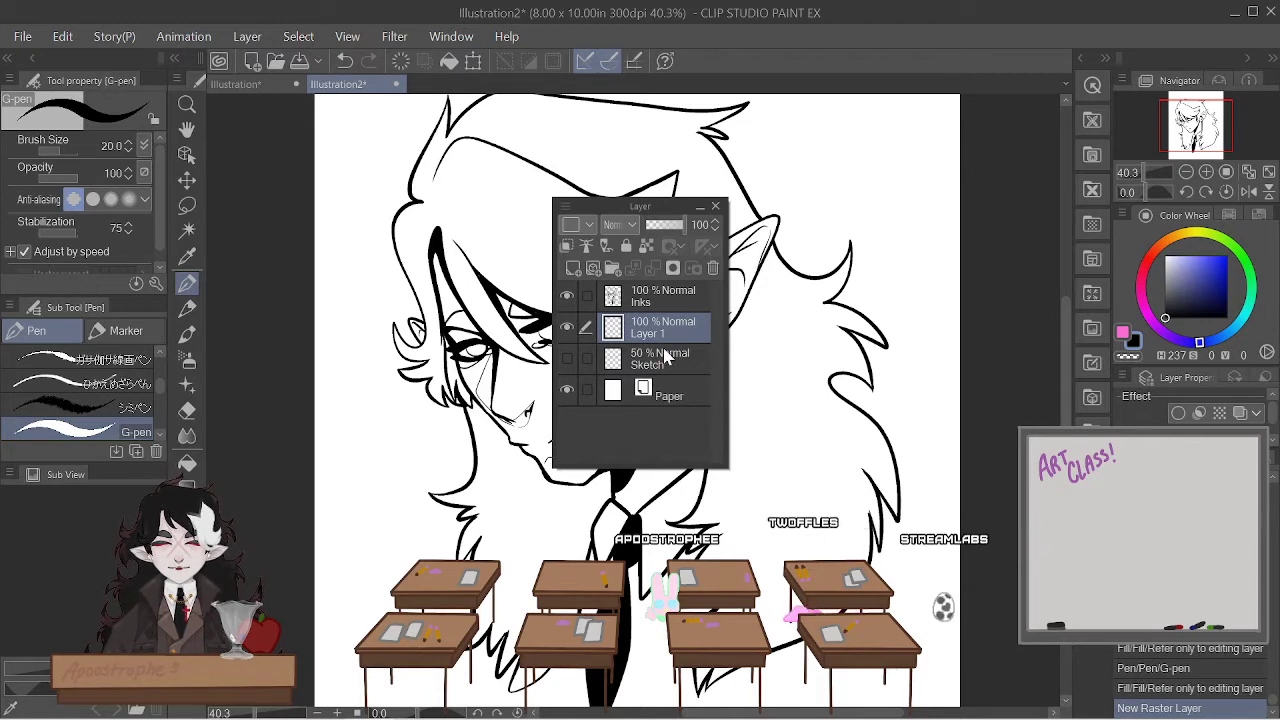
{"action": "left_click", "coordinate": [650, 296]}
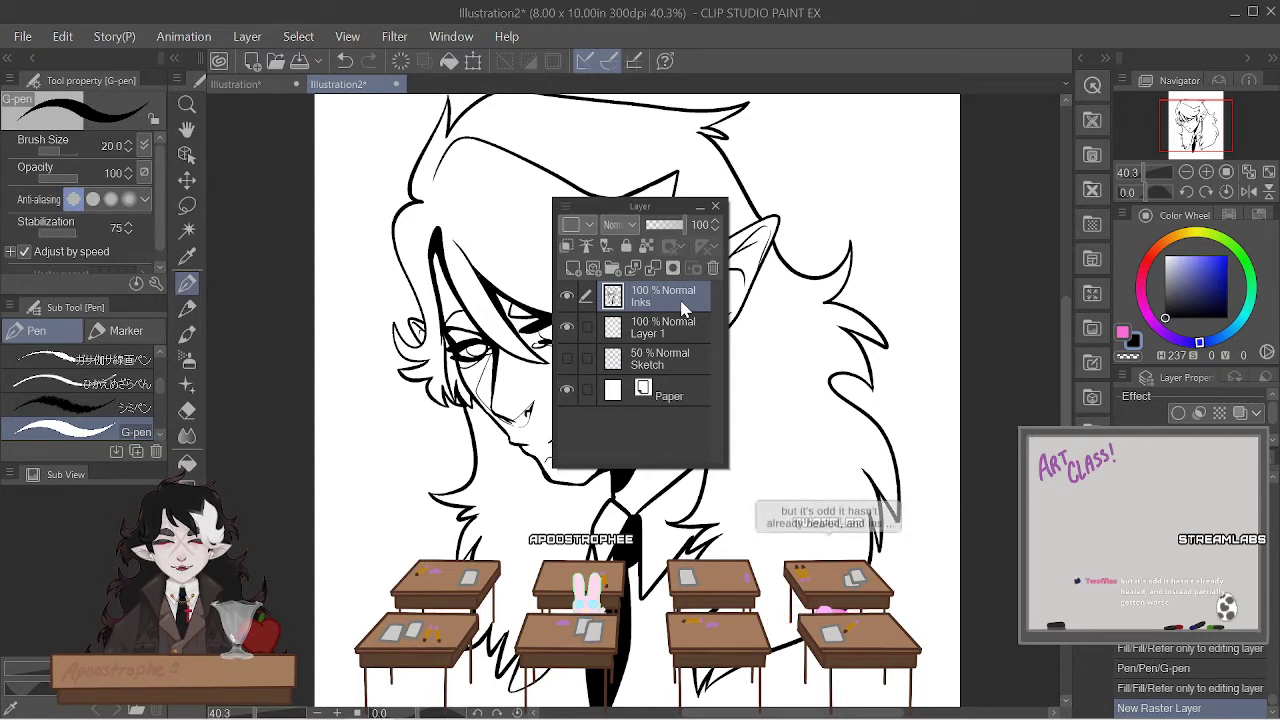
{"action": "left_click", "coordinate": [587, 250]}
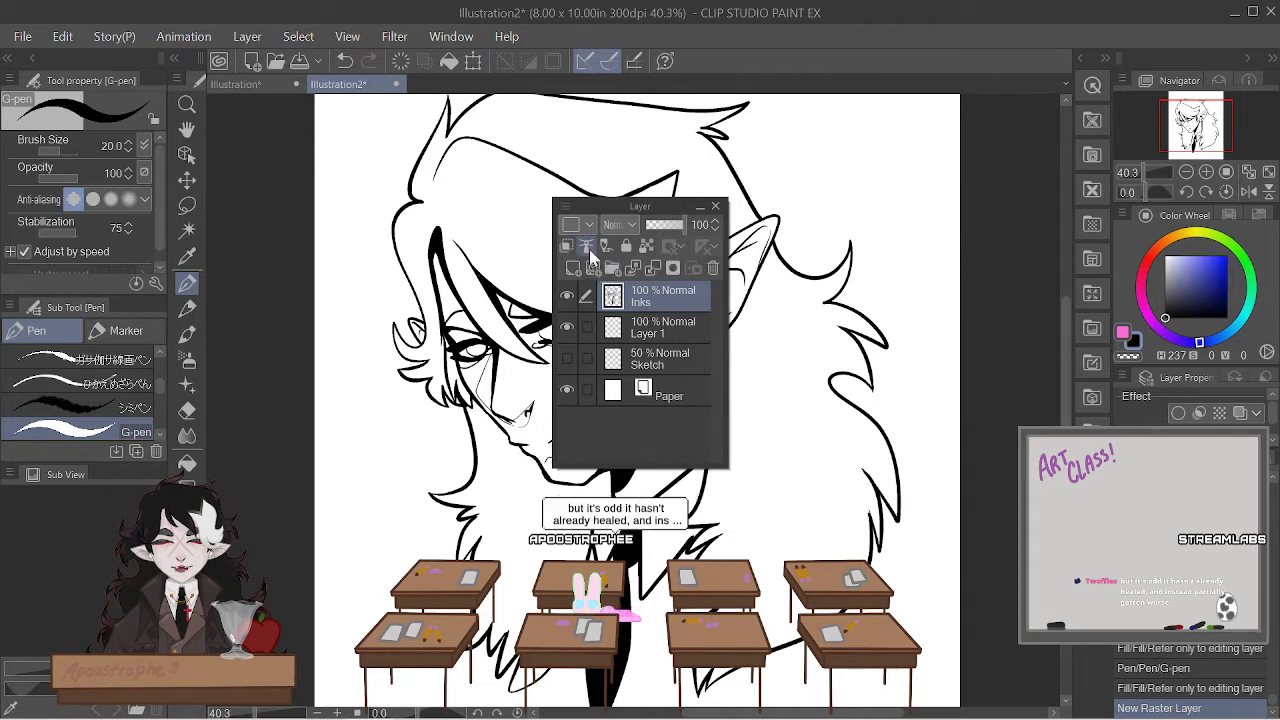
- Rename the new raster layer beneath Inks as Color
{"action": "left_click", "coordinate": [655, 327]}
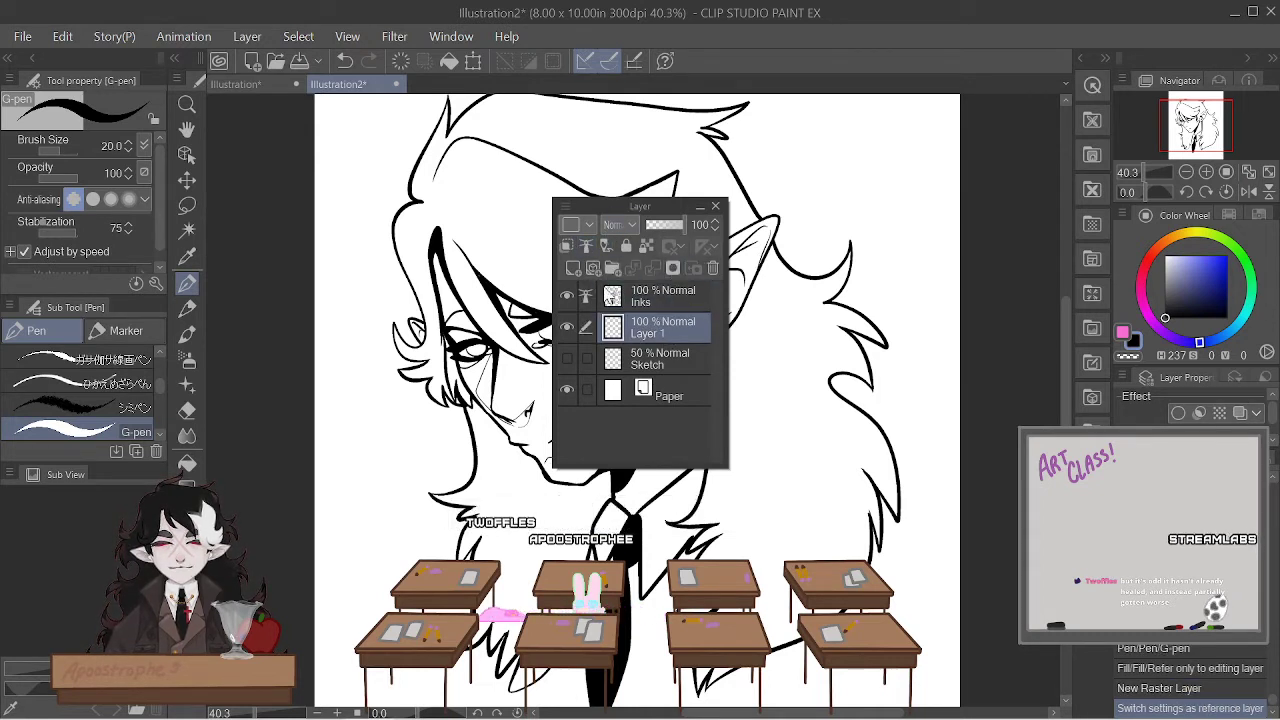
{"action": "double_click", "coordinate": [650, 333]}
{"action": "type", "text": "C"}
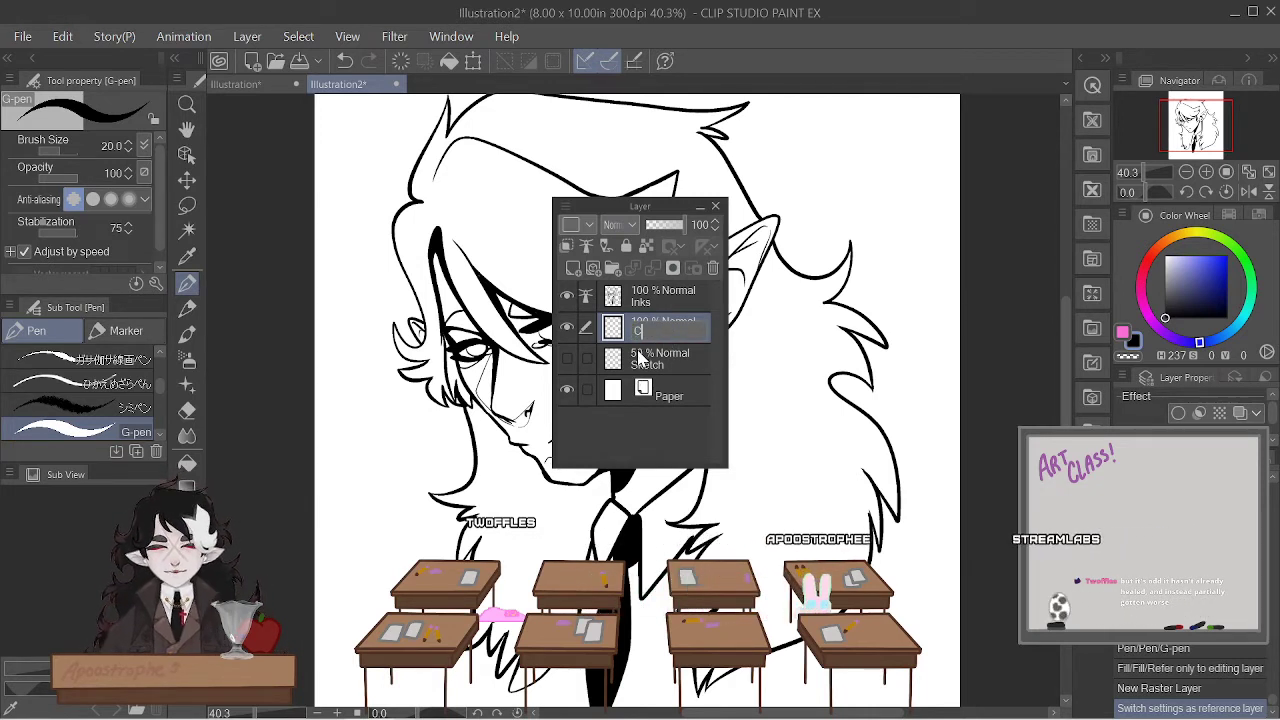
{"action": "type", "text": "olor"}
{"action": "key", "text": "Return"}
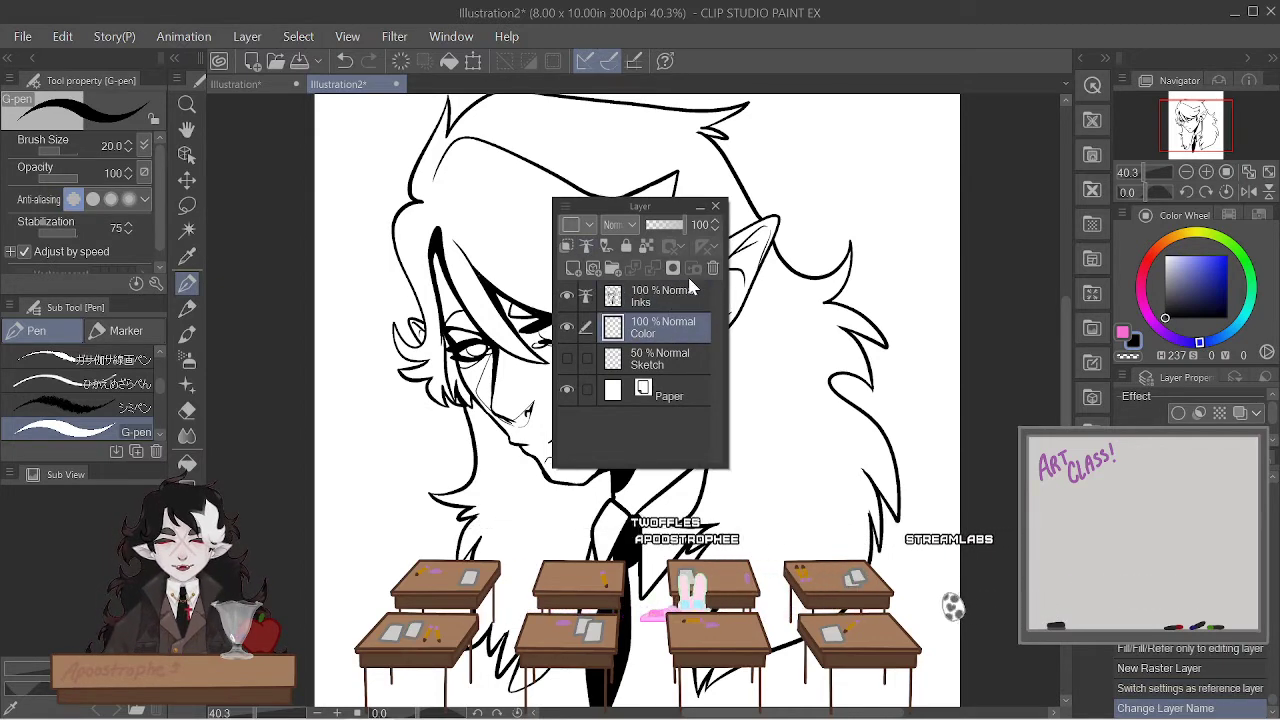
- Move the layer list clear of the portrait and activate the Fill tool for colouring on the Color layer
{"action": "left_click_drag", "start_coordinate": [651, 210], "coordinate": [973, 116]}
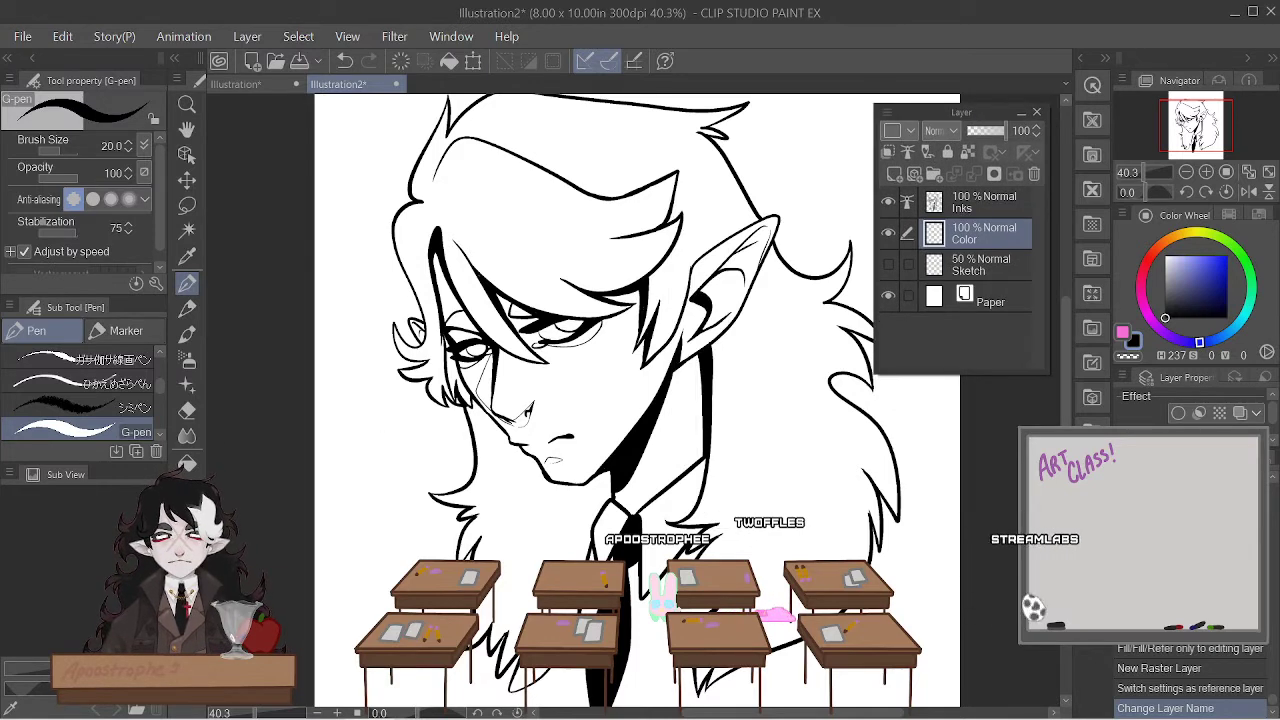
{"action": "key", "text": "ctrl+minus"}
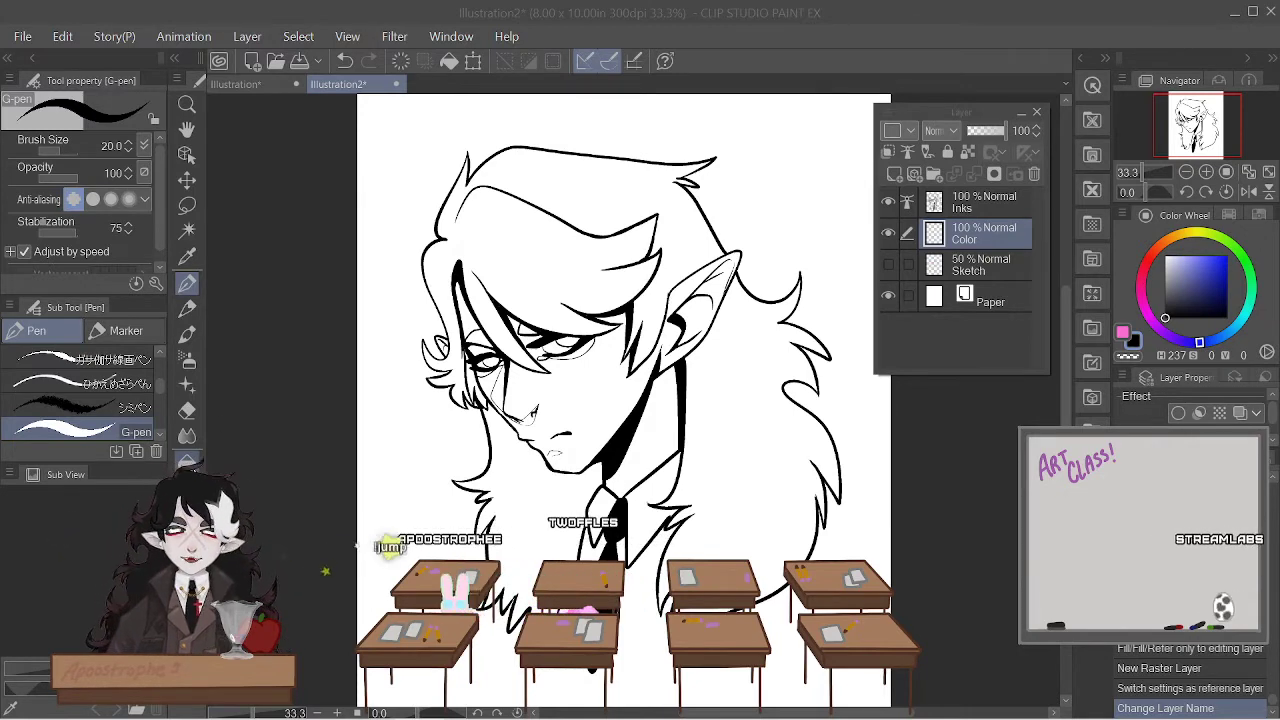
{"action": "left_click", "coordinate": [187, 468]}
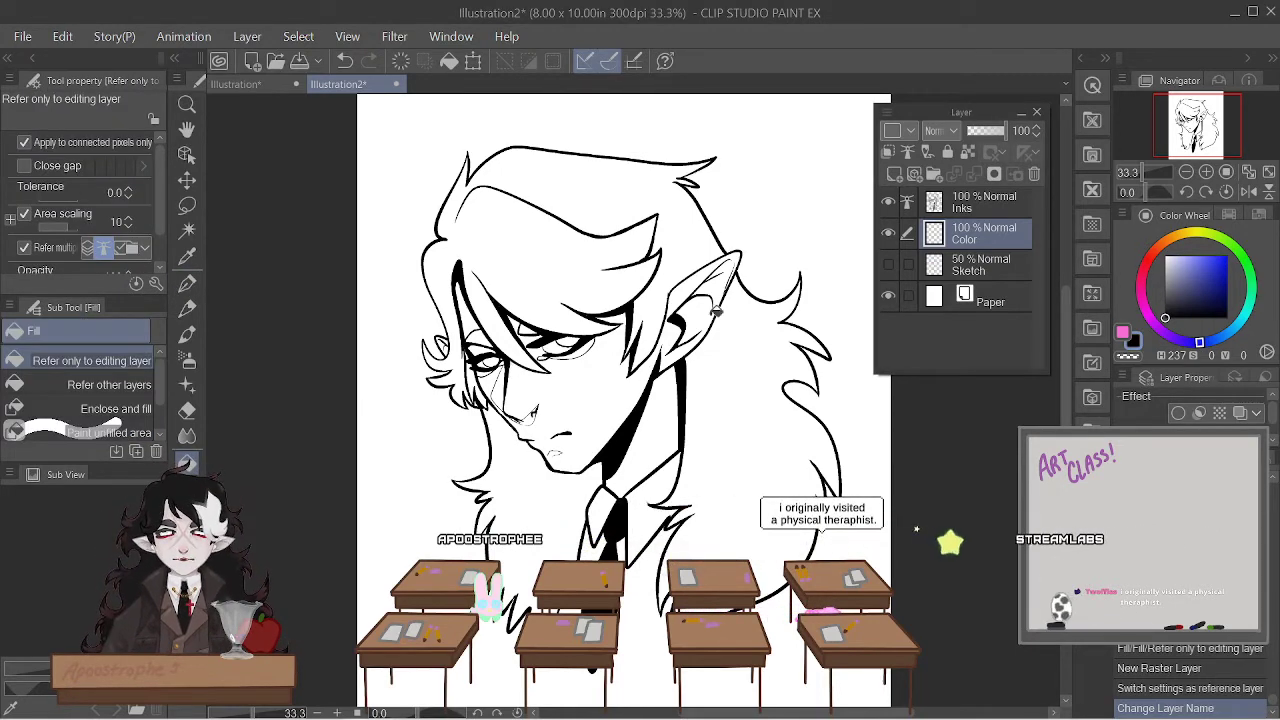
- Mix a muted warm grey of about H 4, S 5, V 71 and fill the face and ear skin with it
{"action": "scroll", "coordinate": [705, 325], "scroll_direction": "up", "scroll_amount": 1}
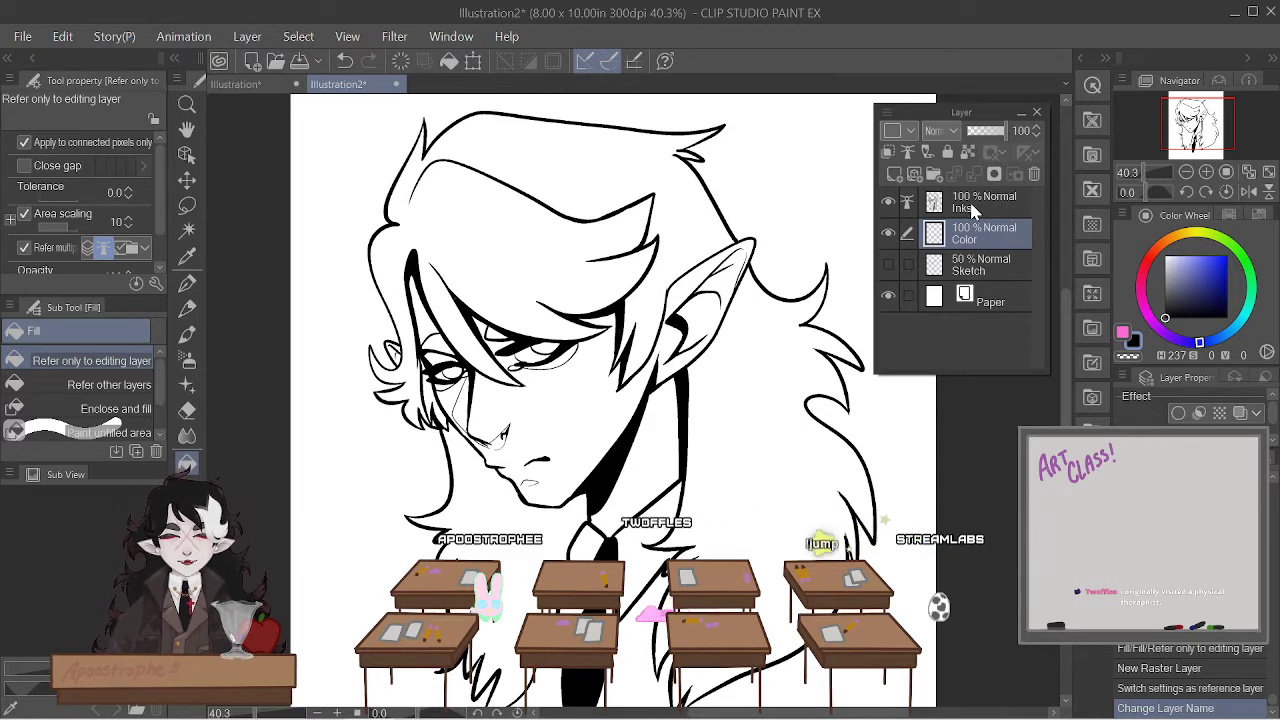
{"action": "left_click_drag", "start_coordinate": [1175, 268], "coordinate": [1133, 281]}
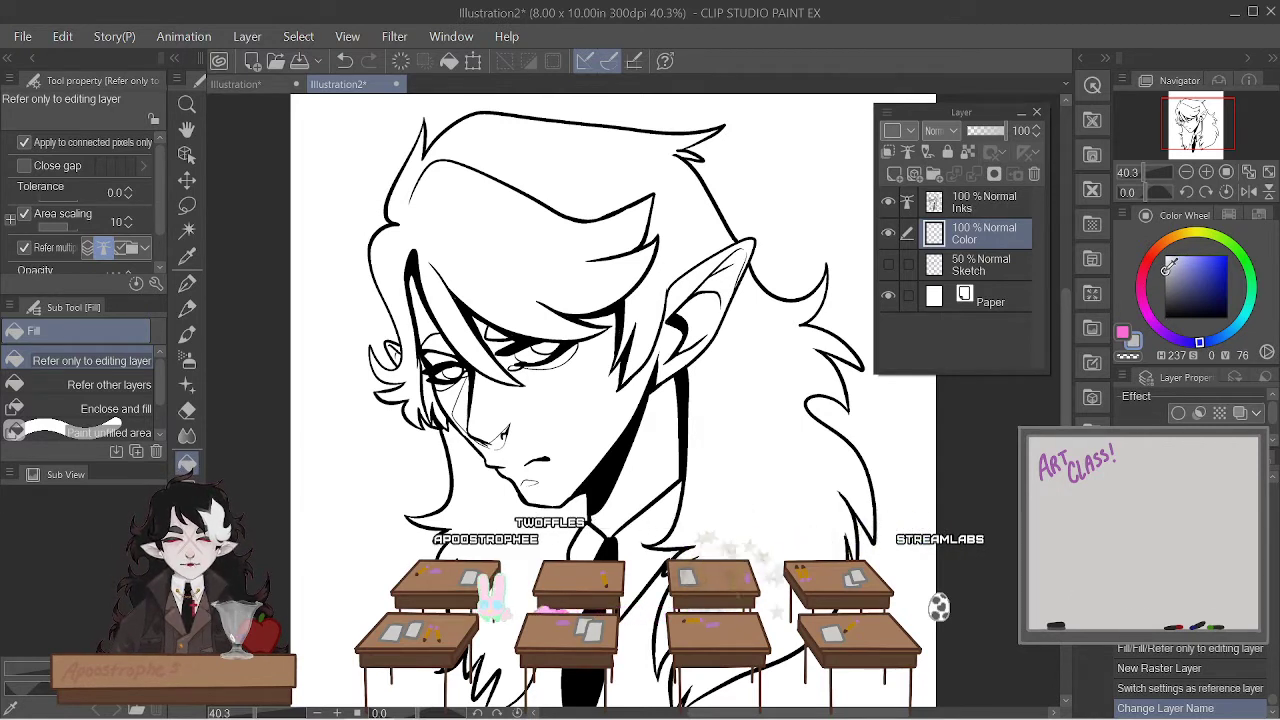
{"action": "left_click", "coordinate": [1149, 258]}
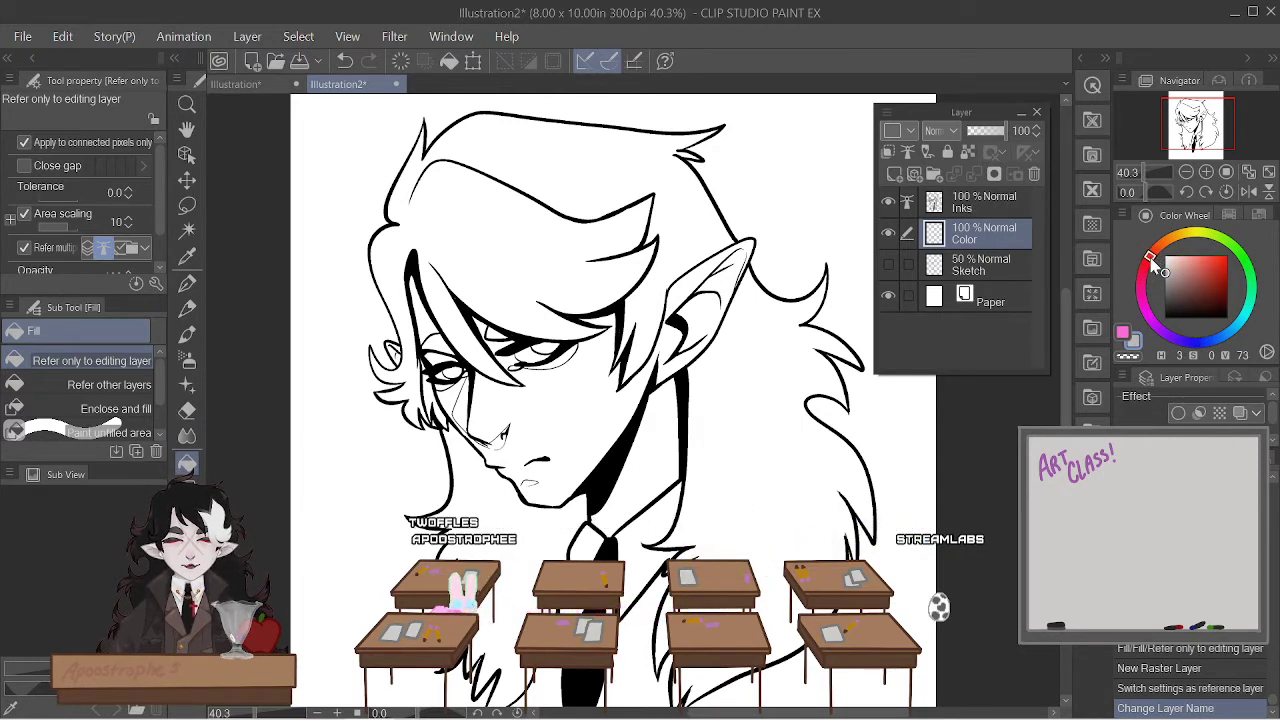
{"action": "left_click", "coordinate": [1202, 215]}
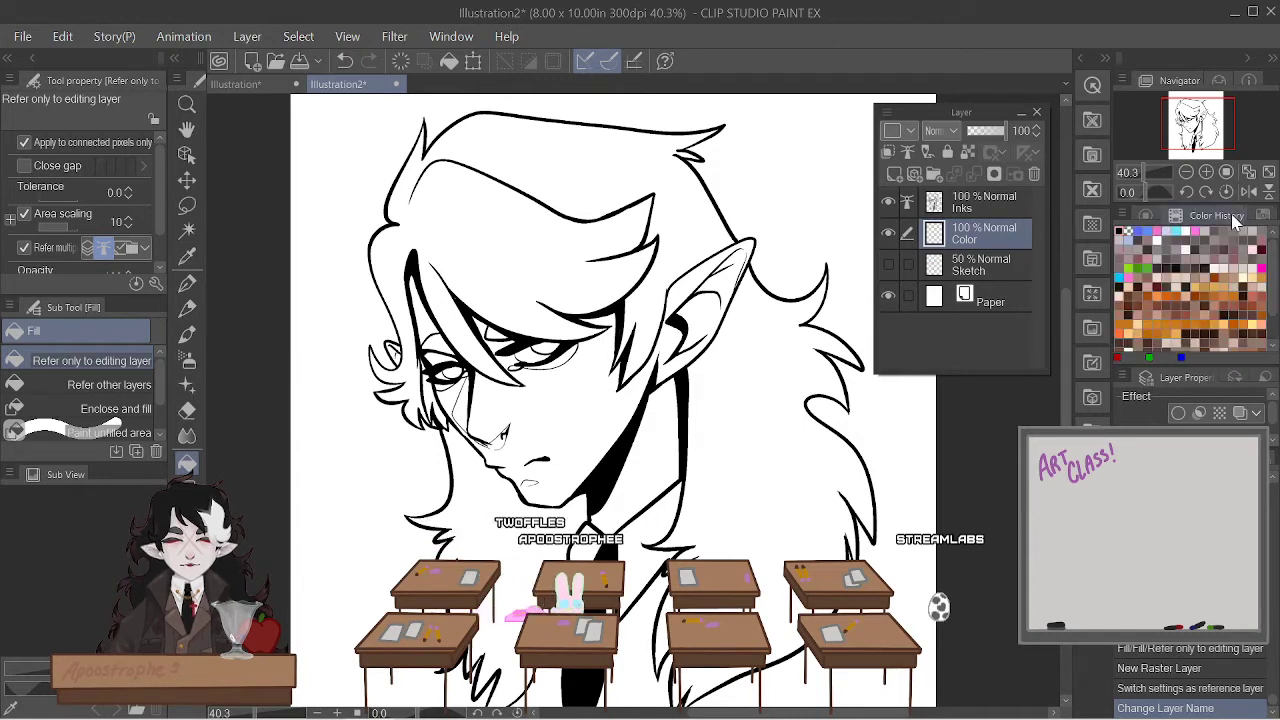
{"action": "left_click", "coordinate": [1146, 215]}
{"action": "left_click", "coordinate": [1204, 277]}
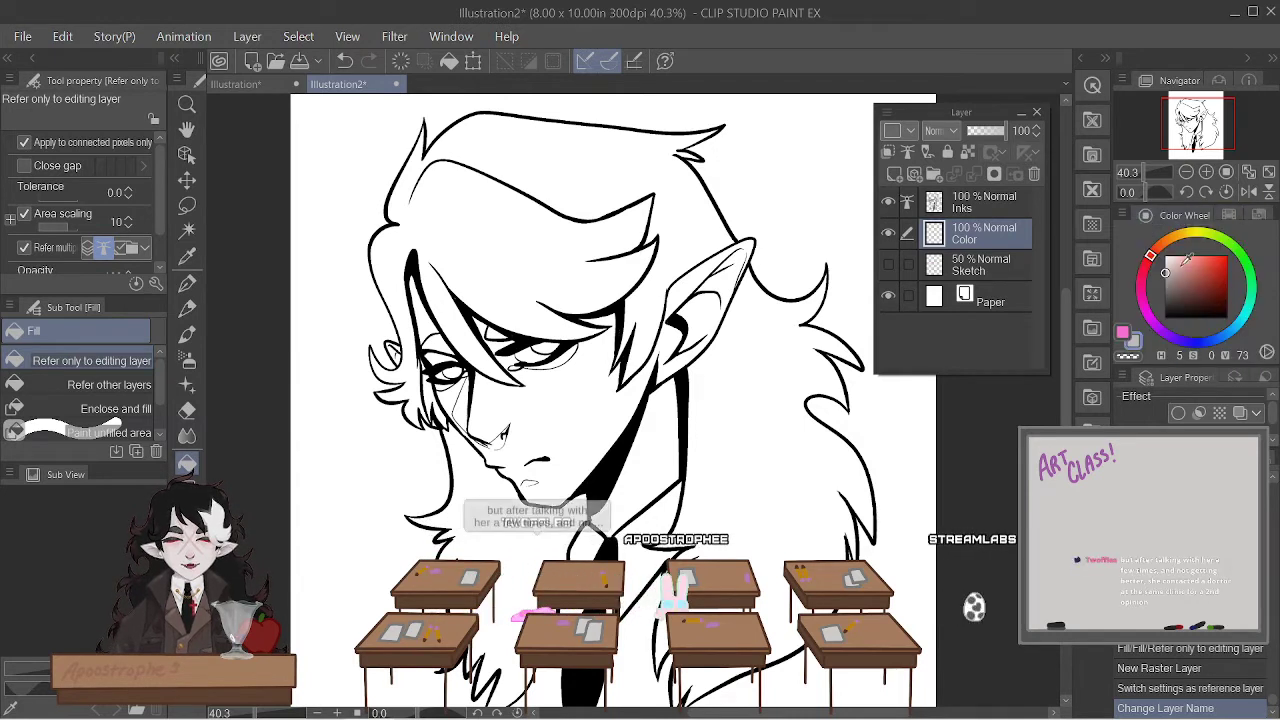
{"action": "mouse_move", "coordinate": [1210, 288]}
{"action": "left_mouse_down"}
{"action": "mouse_move", "coordinate": [1157, 271]}
{"action": "mouse_move", "coordinate": [1172, 268]}
{"action": "left_mouse_up"}
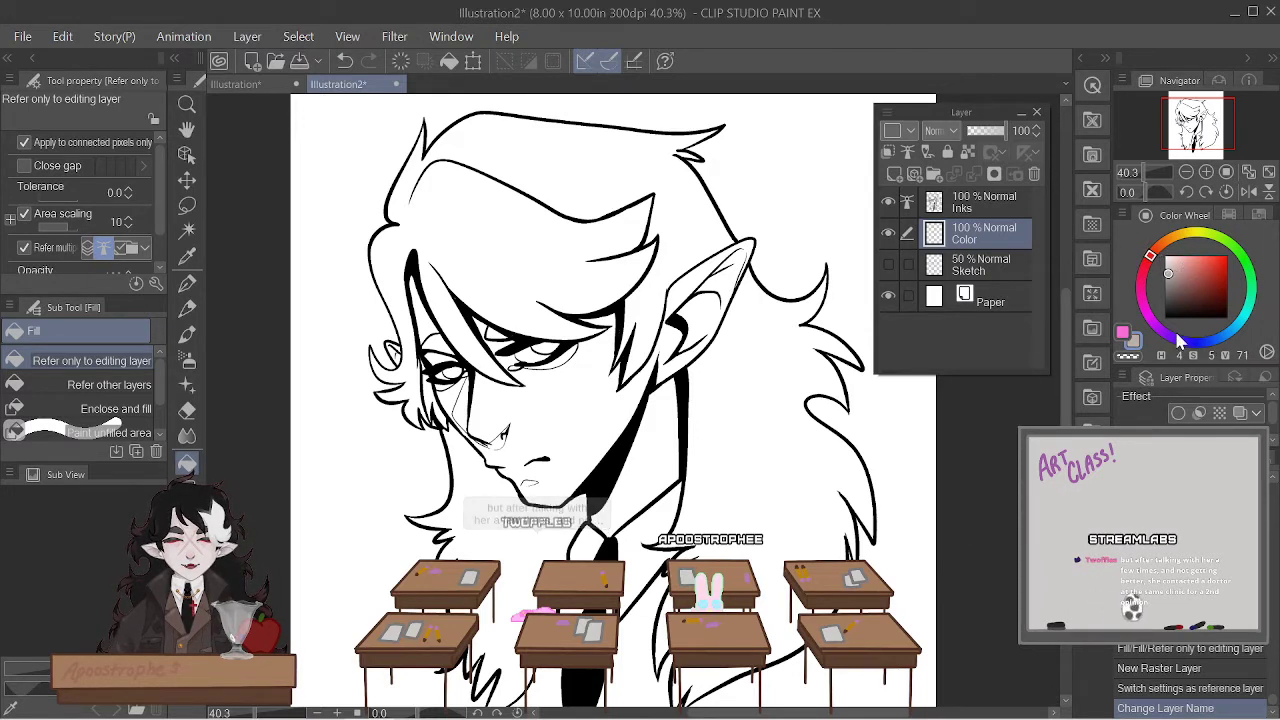
{"action": "left_click", "coordinate": [583, 404]}
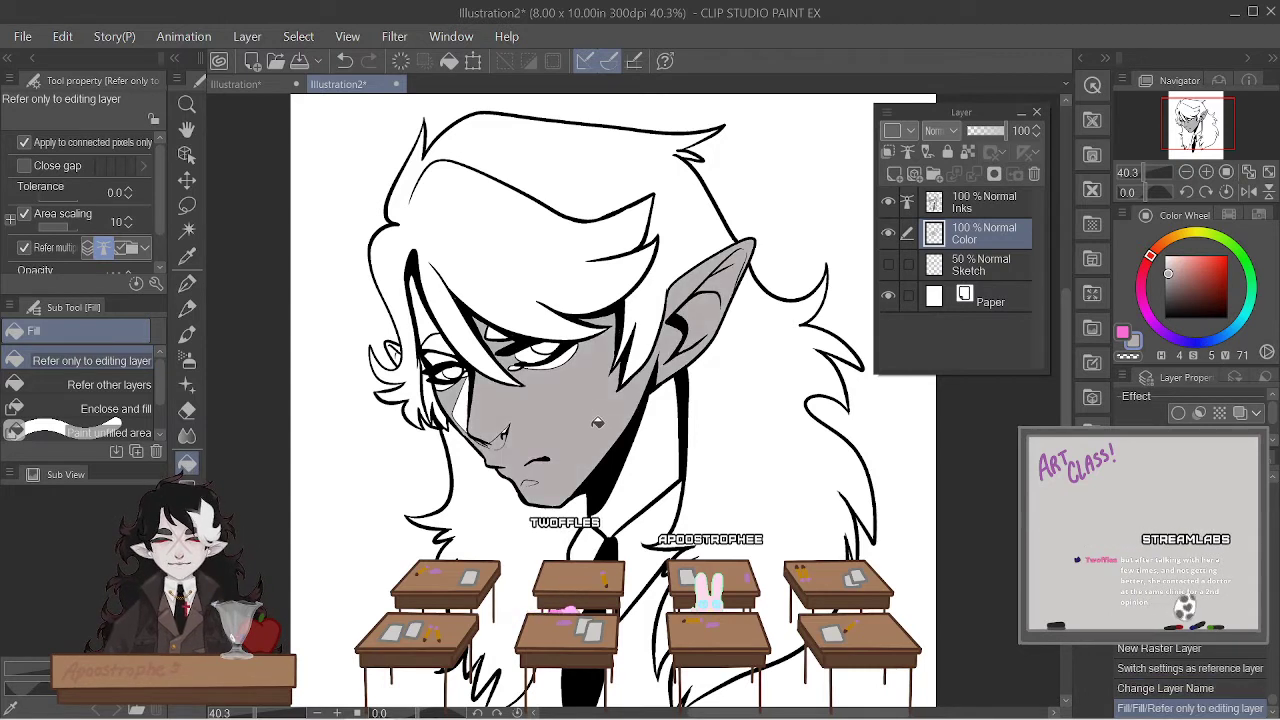
- Undo the skin fill and refill the face and ear with a lighter warm grey of H 4, S 4, V 78
{"action": "key", "text": "ctrl+z"}
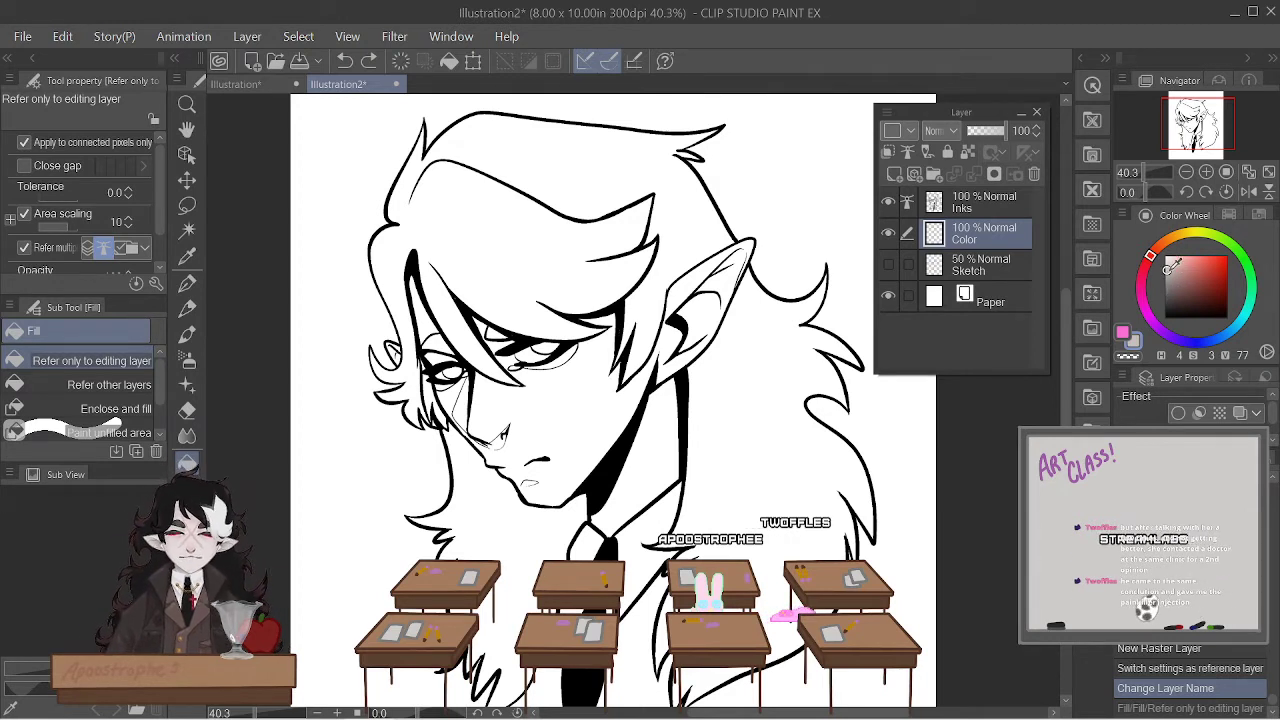
{"action": "left_click", "coordinate": [1172, 263]}
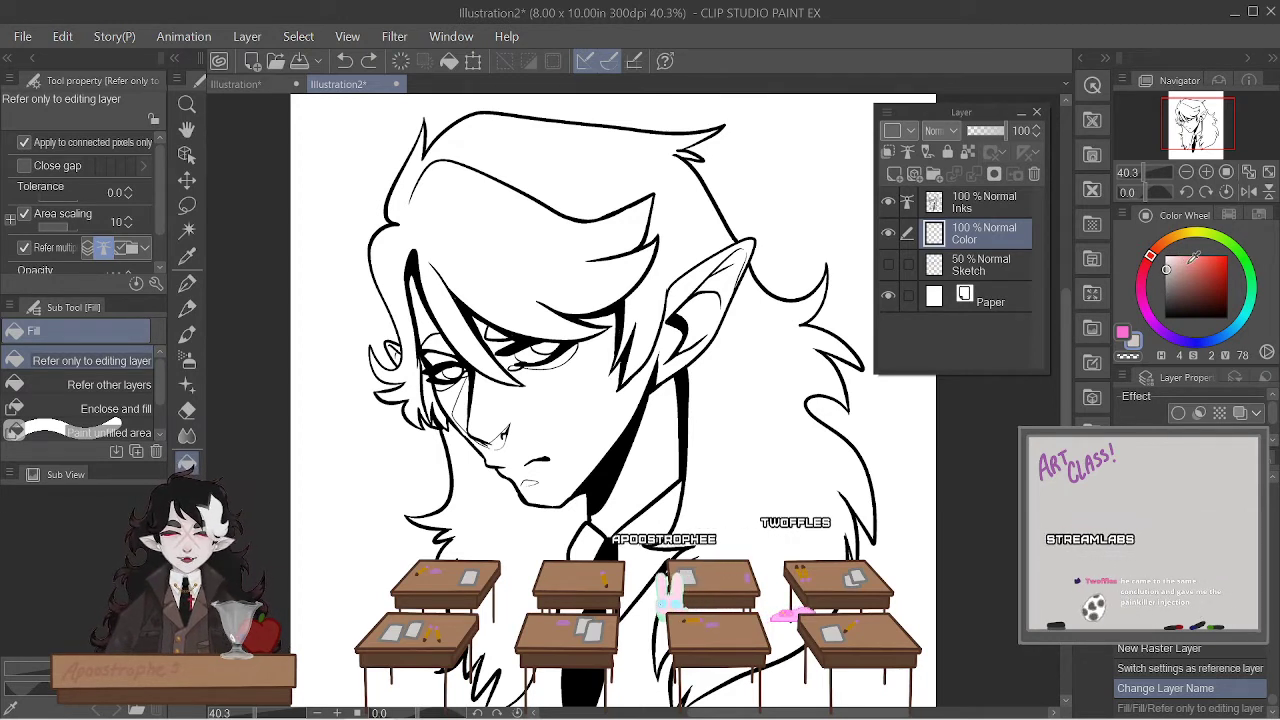
{"action": "left_click", "coordinate": [1178, 262]}
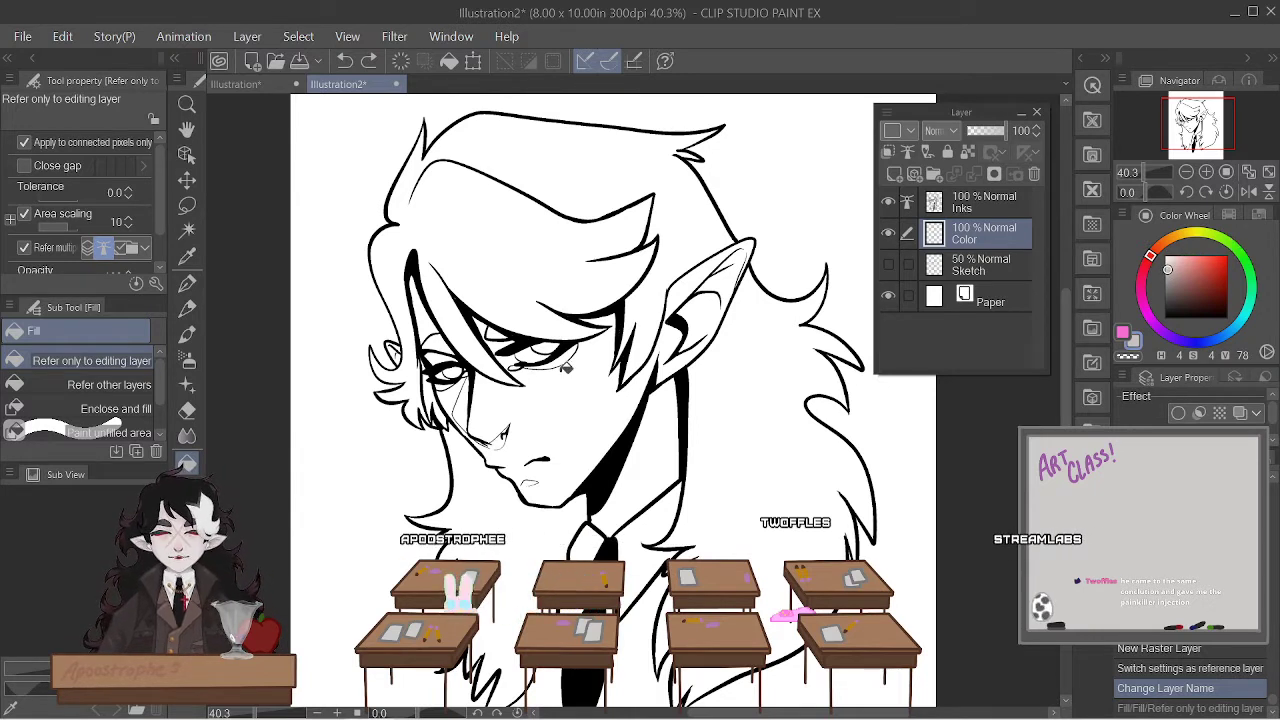
{"action": "left_click", "coordinate": [572, 410]}
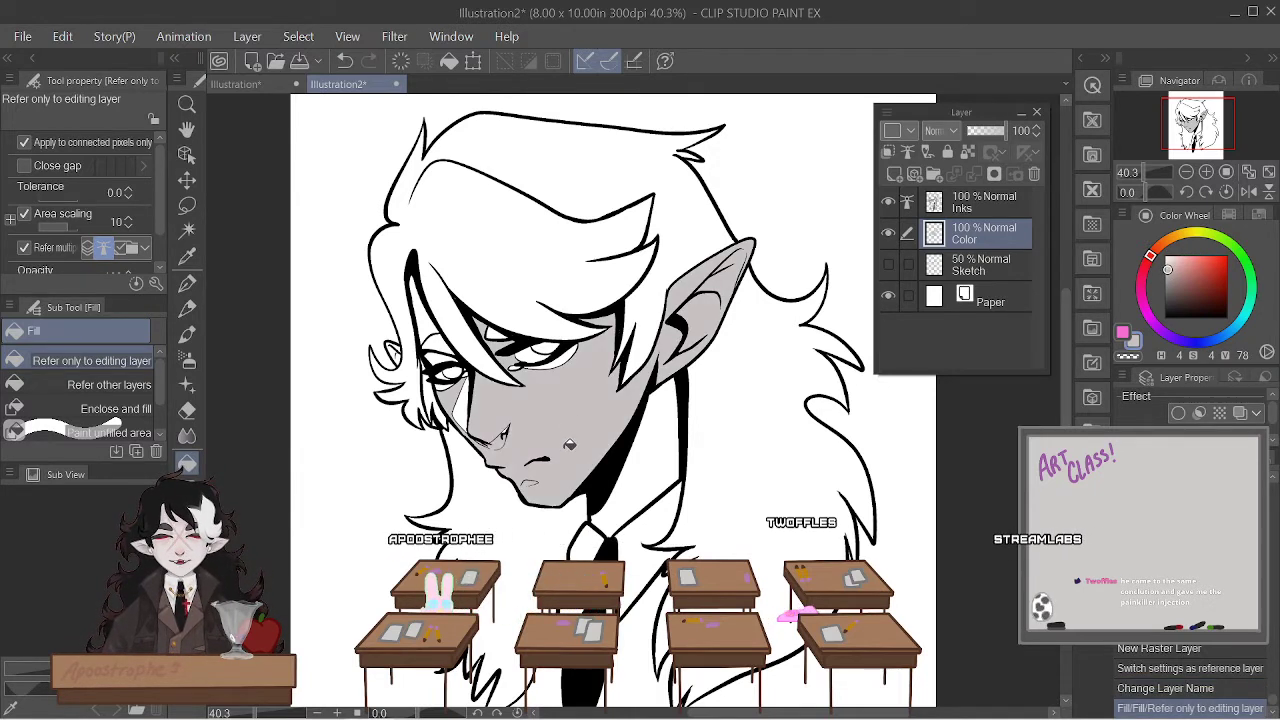
- Examine the grey skin fill up close around the eyes, nose and mouth for missed areas
{"action": "scroll", "coordinate": [569, 444], "scroll_direction": "up", "scroll_amount": 6}
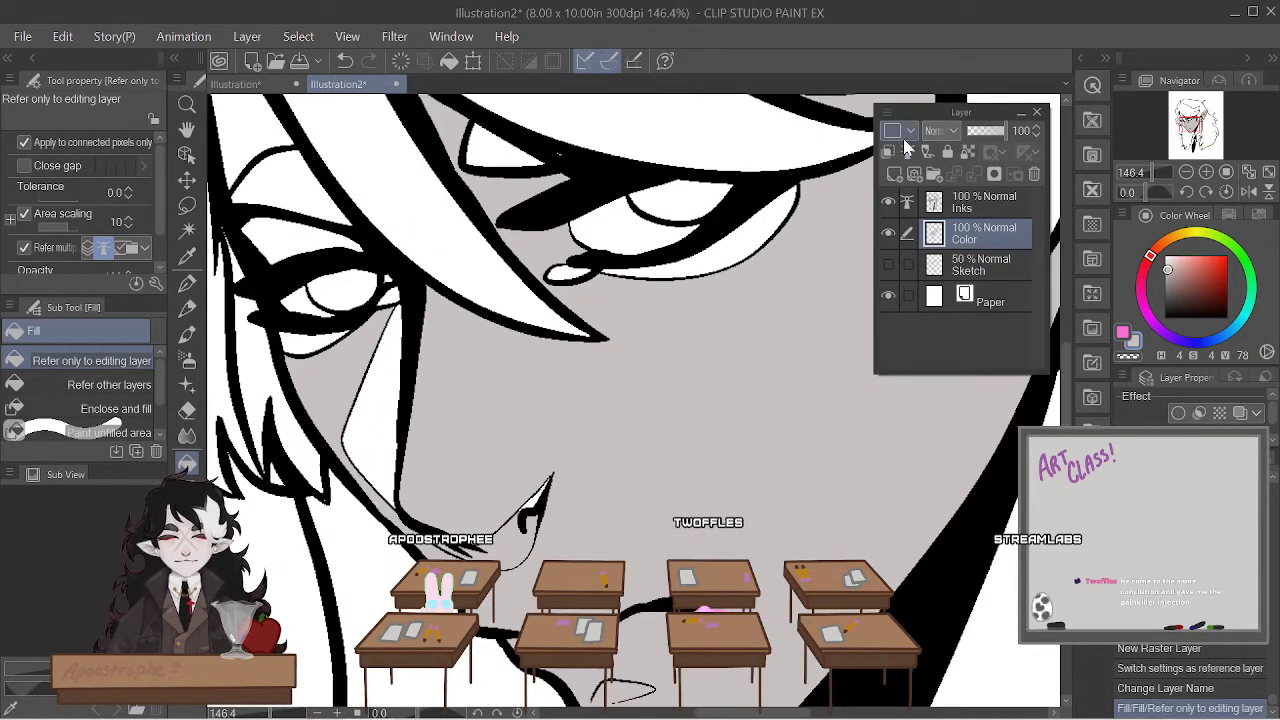
{"action": "scroll", "coordinate": [620, 228], "scroll_direction": "down", "scroll_amount": 4}
{"action": "scroll", "coordinate": [620, 228], "scroll_direction": "up", "scroll_amount": 3}
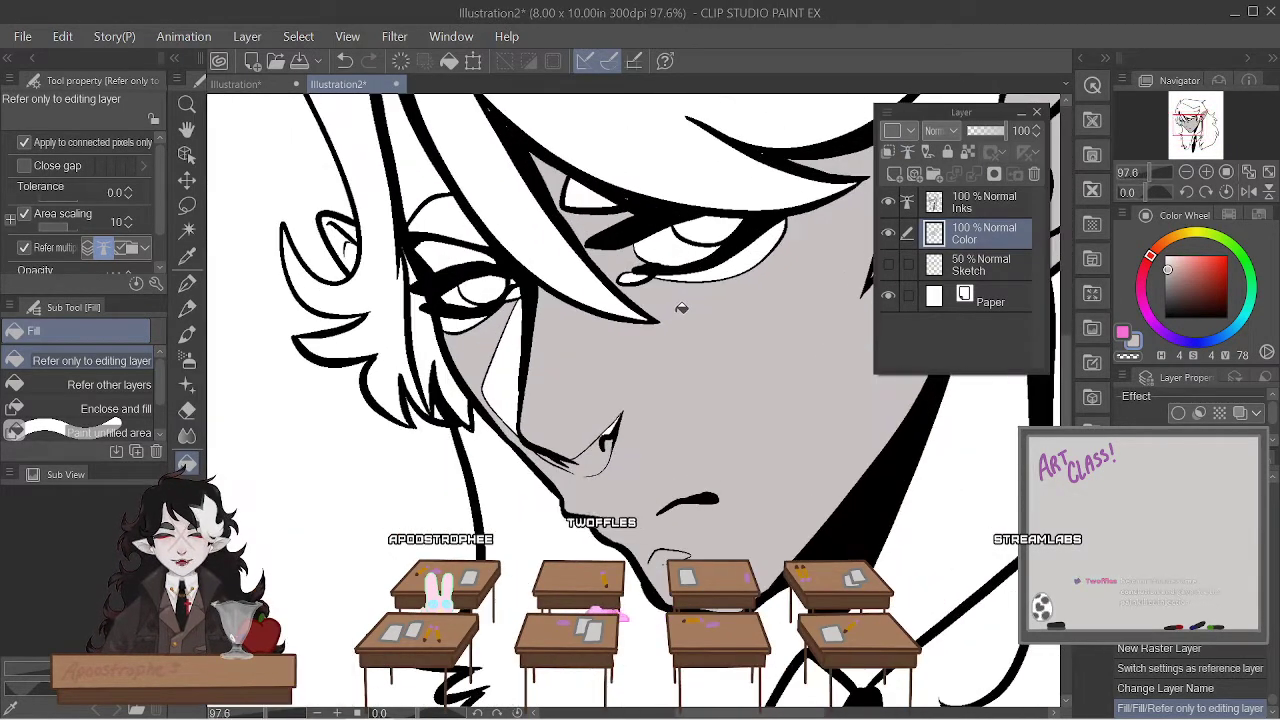
{"action": "scroll", "coordinate": [647, 424], "scroll_direction": "up", "scroll_amount": 1}
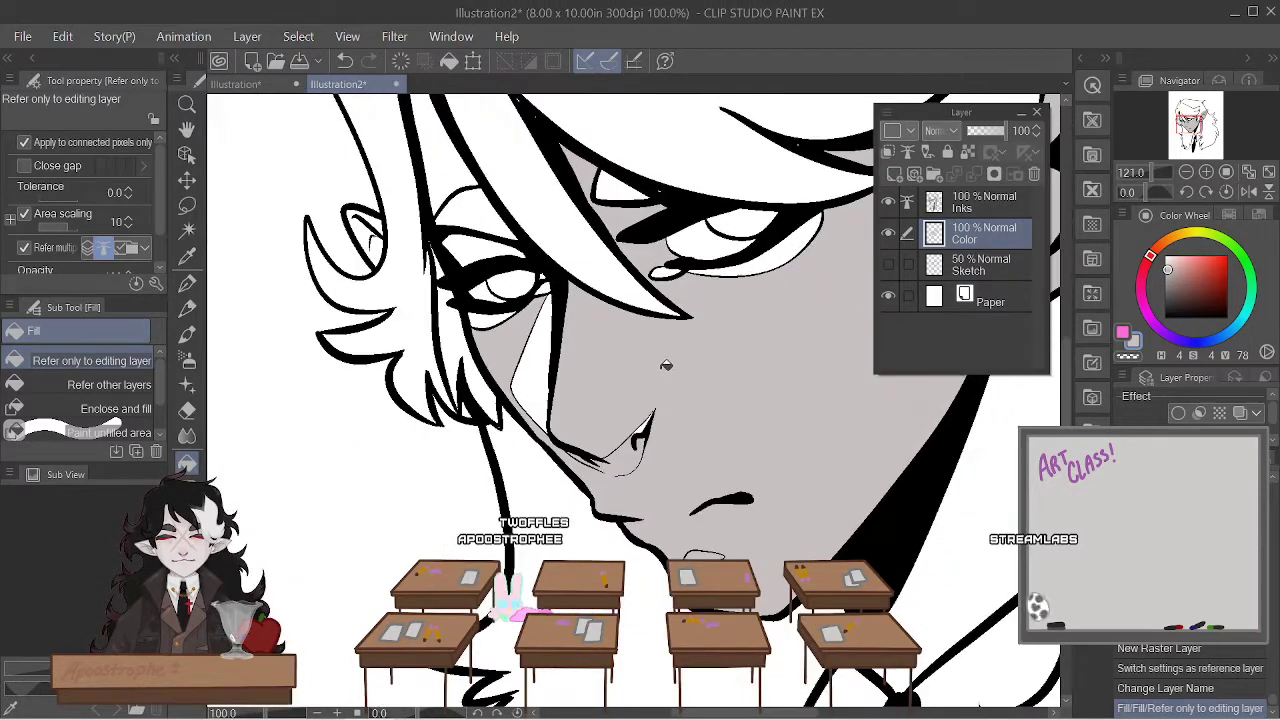
- Fill the remaining unpainted skin patches beside the nose and around the eyes with the greyish skin tone
{"action": "left_click", "coordinate": [455, 300]}
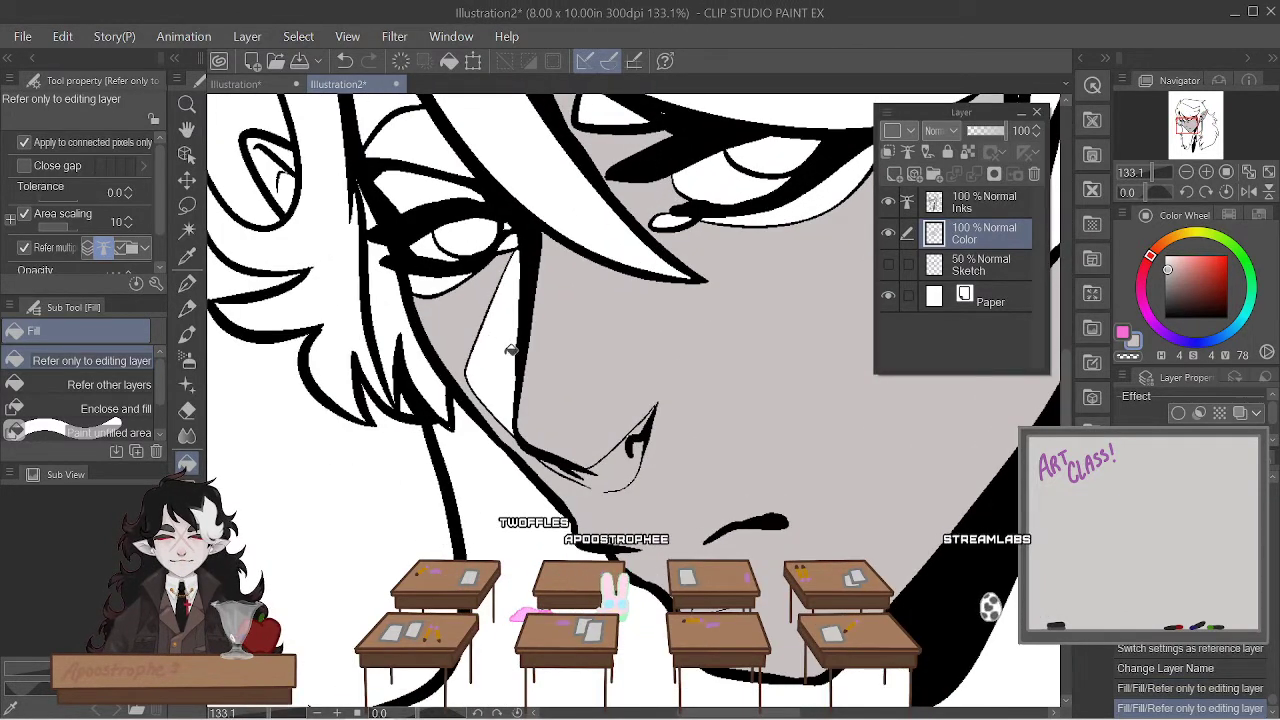
{"action": "left_click", "coordinate": [447, 286]}
{"action": "left_click", "coordinate": [430, 192]}
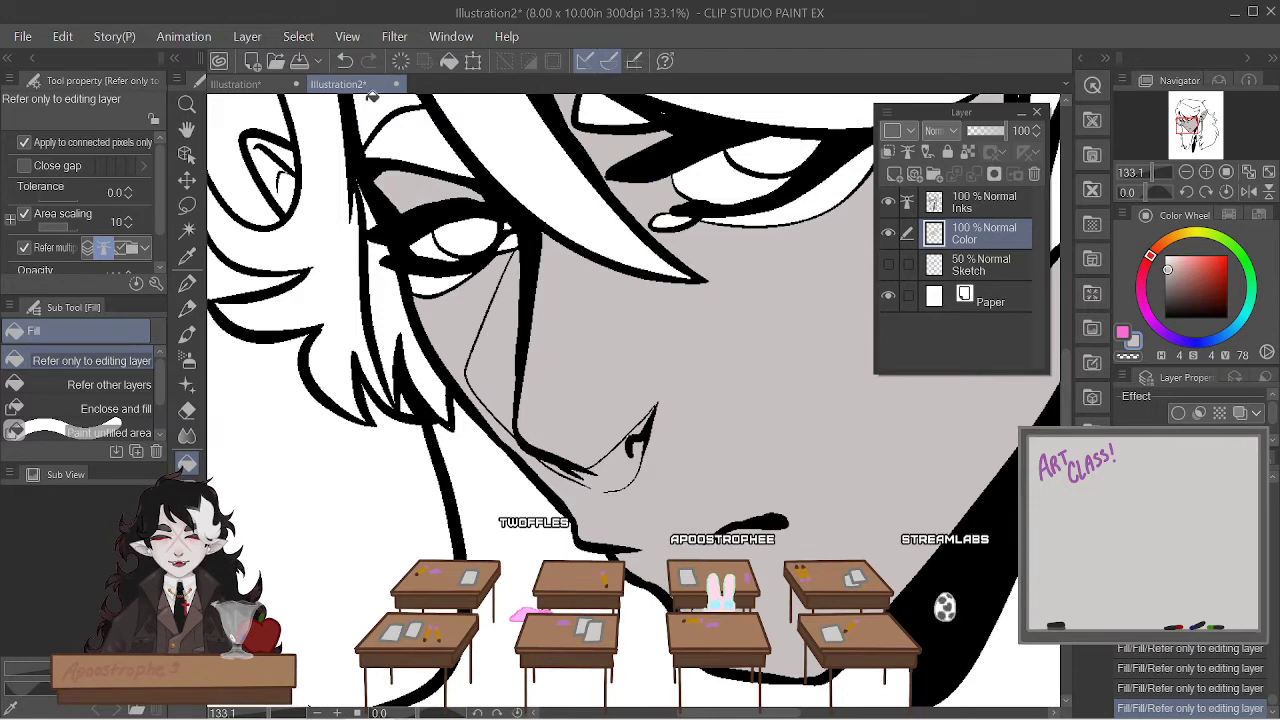
{"action": "scroll", "coordinate": [600, 231], "scroll_direction": "down", "scroll_amount": 2}
{"action": "scroll", "coordinate": [600, 231], "scroll_direction": "down", "scroll_amount": 3}
{"action": "scroll", "coordinate": [460, 245], "scroll_direction": "up", "scroll_amount": 1}
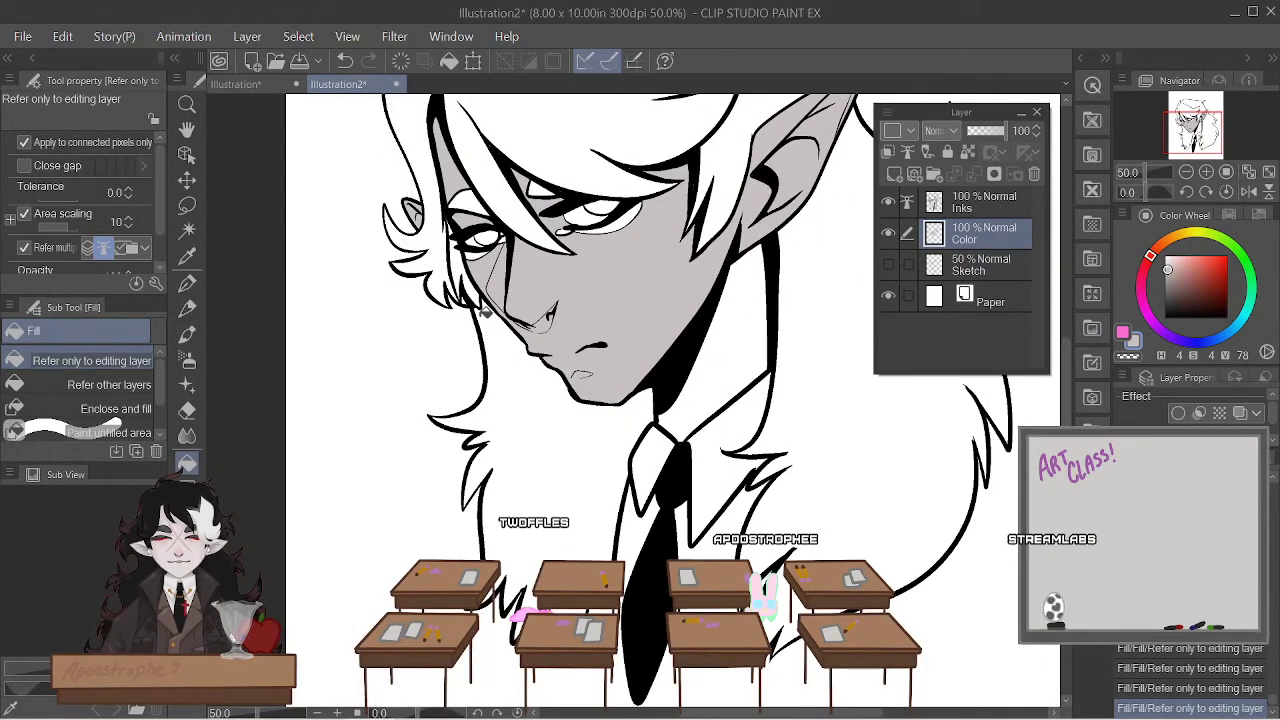
{"action": "scroll", "coordinate": [485, 311], "scroll_direction": "up", "scroll_amount": 1}
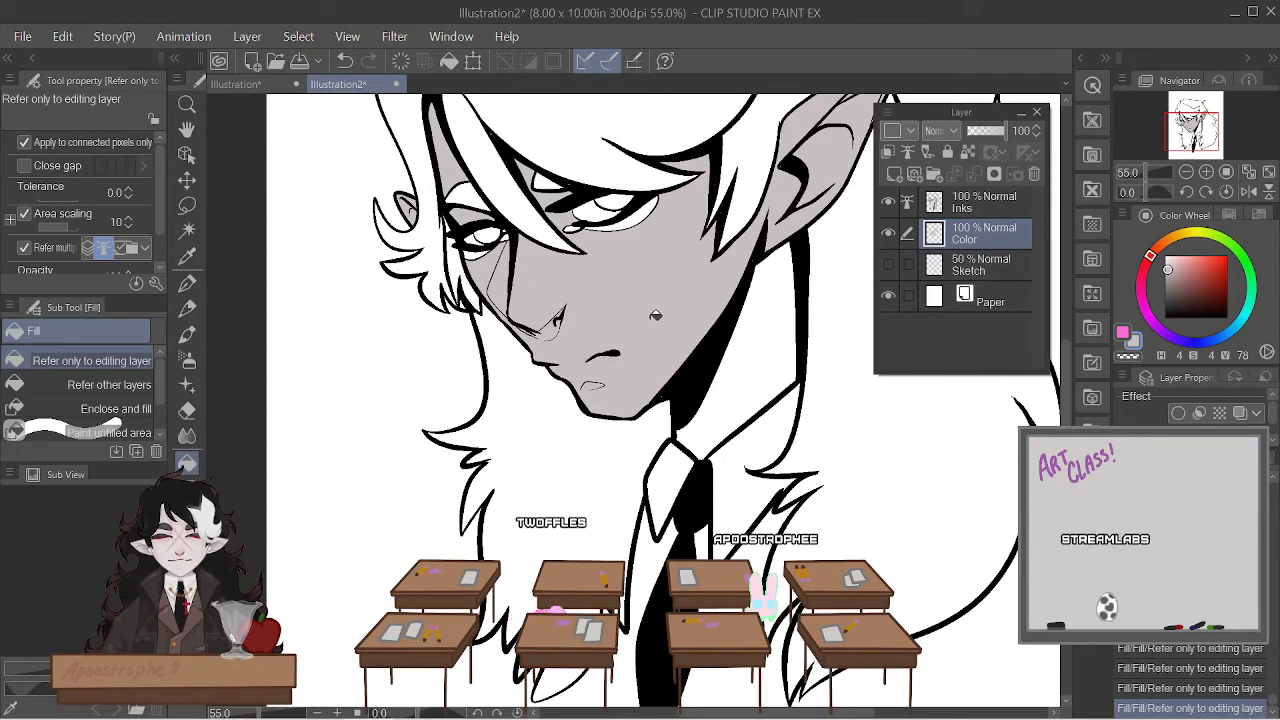
{"action": "scroll", "coordinate": [655, 315], "scroll_direction": "up", "scroll_amount": 1}
{"action": "scroll", "coordinate": [486, 224], "scroll_direction": "up", "scroll_amount": 2}
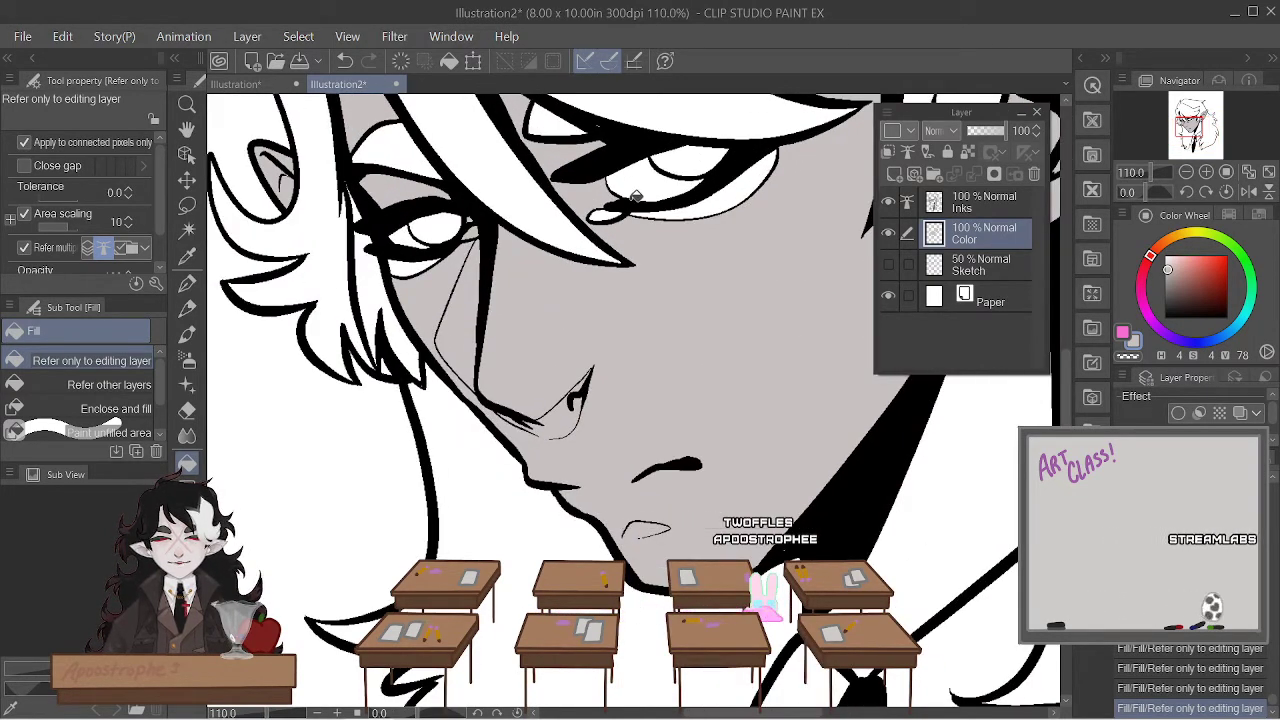
- Fill the neck between the jaw shadow and the collar with the same greyish skin tone
{"action": "scroll", "coordinate": [605, 213], "scroll_direction": "down", "scroll_amount": 5}
{"action": "scroll", "coordinate": [659, 321], "scroll_direction": "up", "scroll_amount": 1}
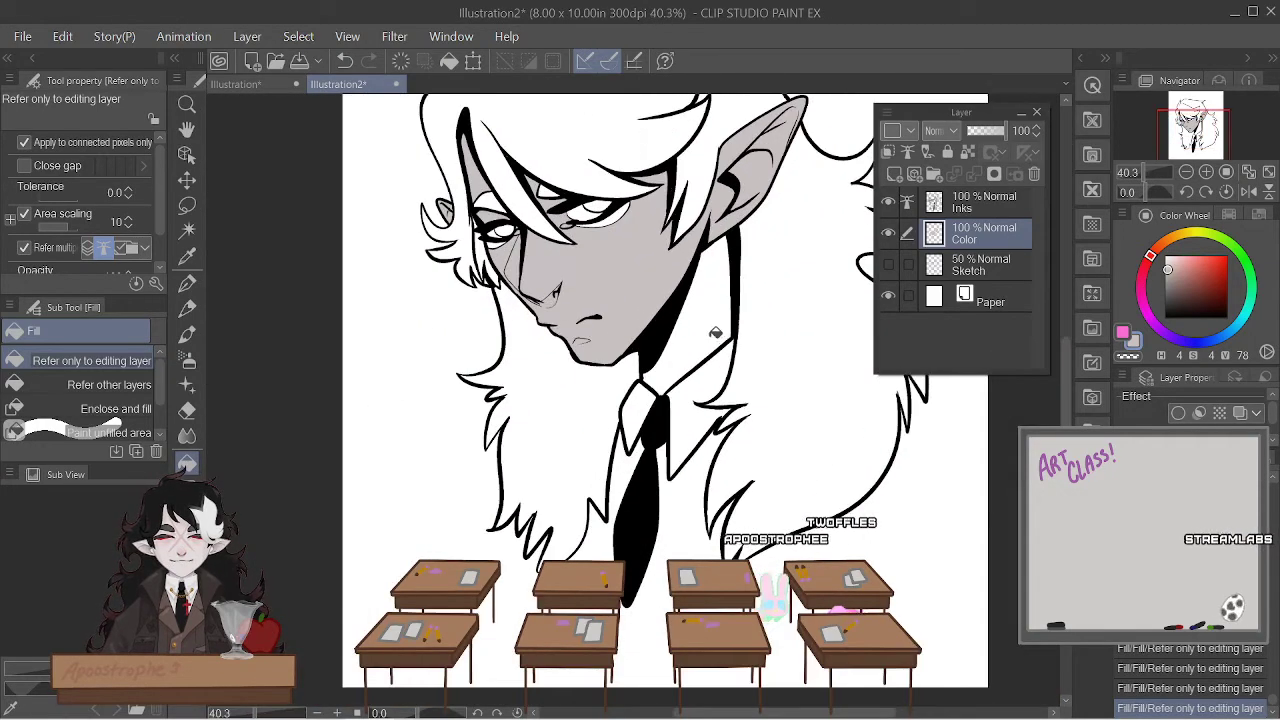
{"action": "scroll", "coordinate": [659, 321], "scroll_direction": "down", "scroll_amount": 1}
{"action": "scroll", "coordinate": [626, 166], "scroll_direction": "up", "scroll_amount": 2}
{"action": "scroll", "coordinate": [611, 120], "scroll_direction": "down", "scroll_amount": 1}
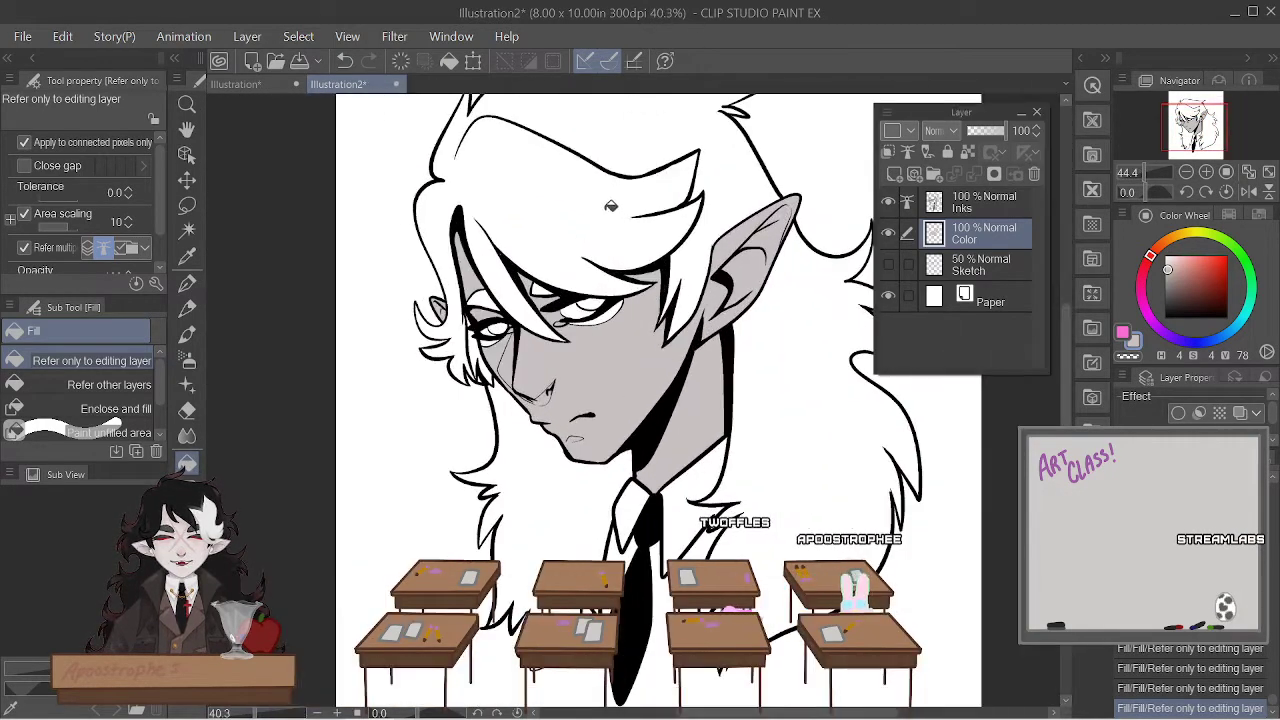
- Fill the large hair sections behind the ear, on the head and beside the jaw with near-black (H 4, S 7, V 12)
{"action": "scroll", "coordinate": [601, 217], "scroll_direction": "up", "scroll_amount": 1}
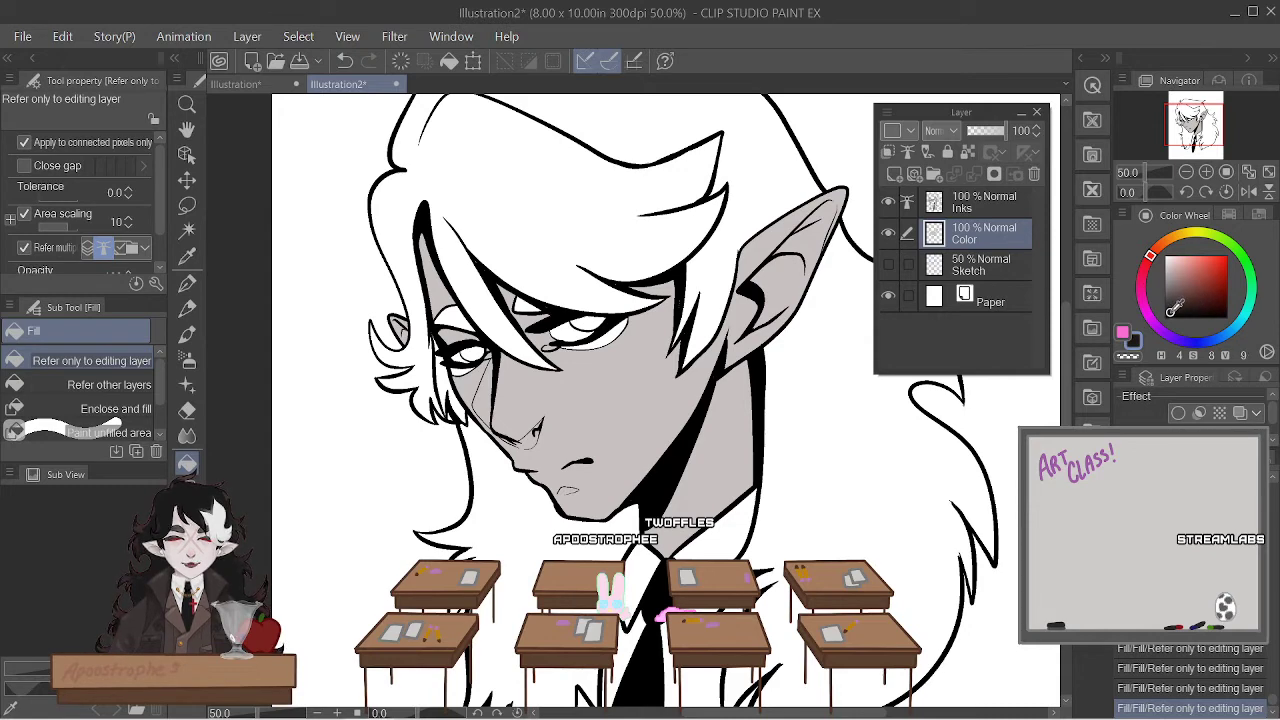
{"action": "left_click", "coordinate": [840, 409]}
{"action": "scroll", "coordinate": [975, 401], "scroll_direction": "down", "scroll_amount": 5}
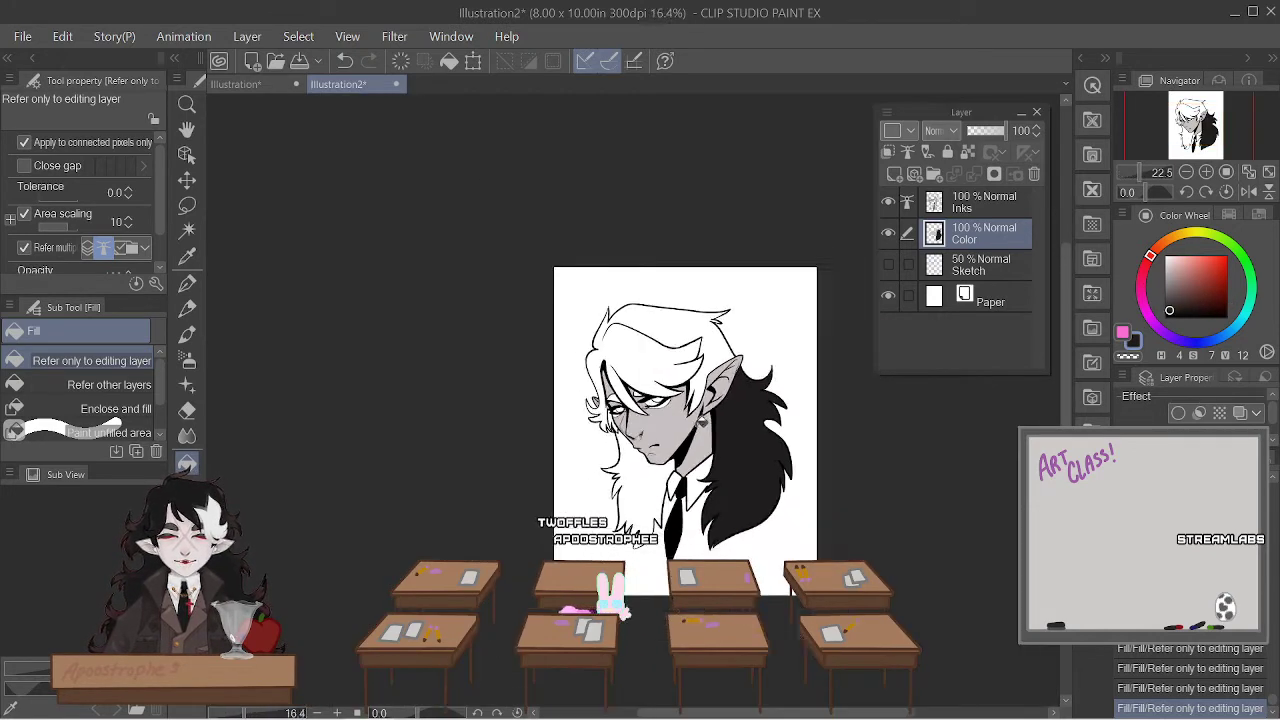
{"action": "scroll", "coordinate": [975, 401], "scroll_direction": "up", "scroll_amount": 3}
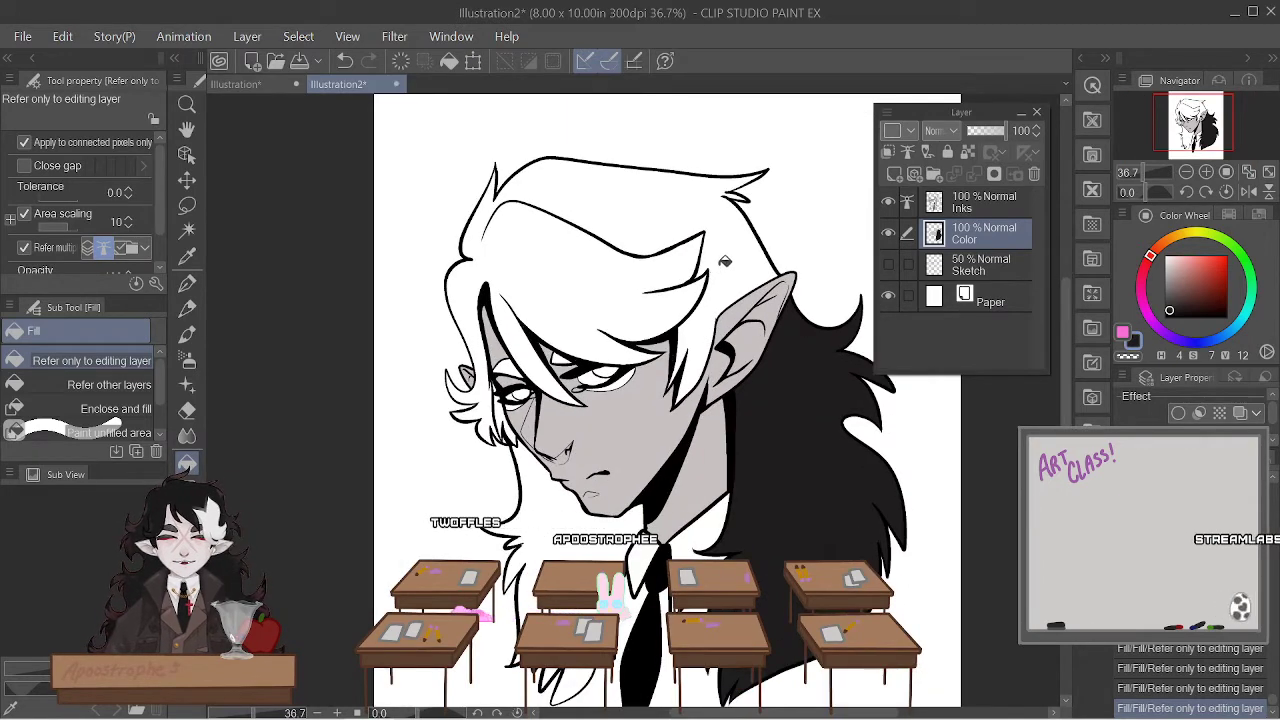
{"action": "left_click", "coordinate": [600, 220]}
{"action": "left_click", "coordinate": [552, 541]}
{"action": "scroll", "coordinate": [555, 490], "scroll_direction": "up", "scroll_amount": 3}
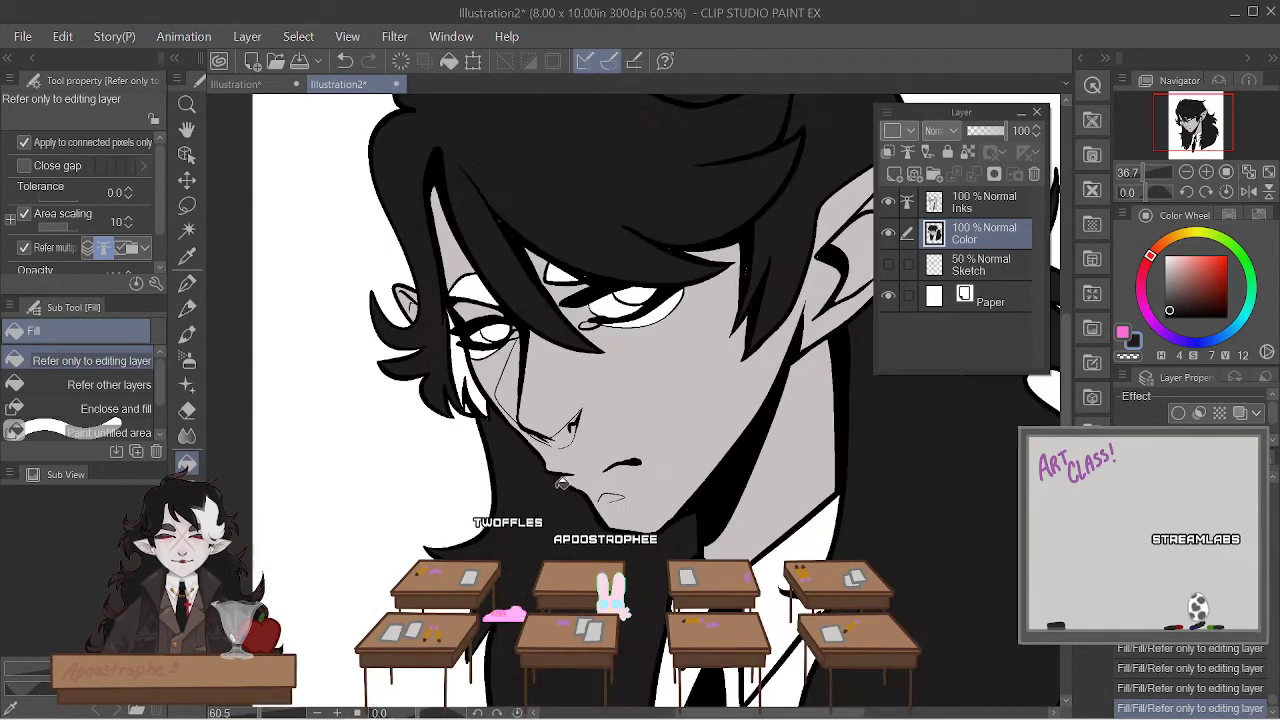
- Fill the leftover gaps in the hair strands beside the face and both eyebrows with the near-black hair color
{"action": "left_click", "coordinate": [433, 336]}
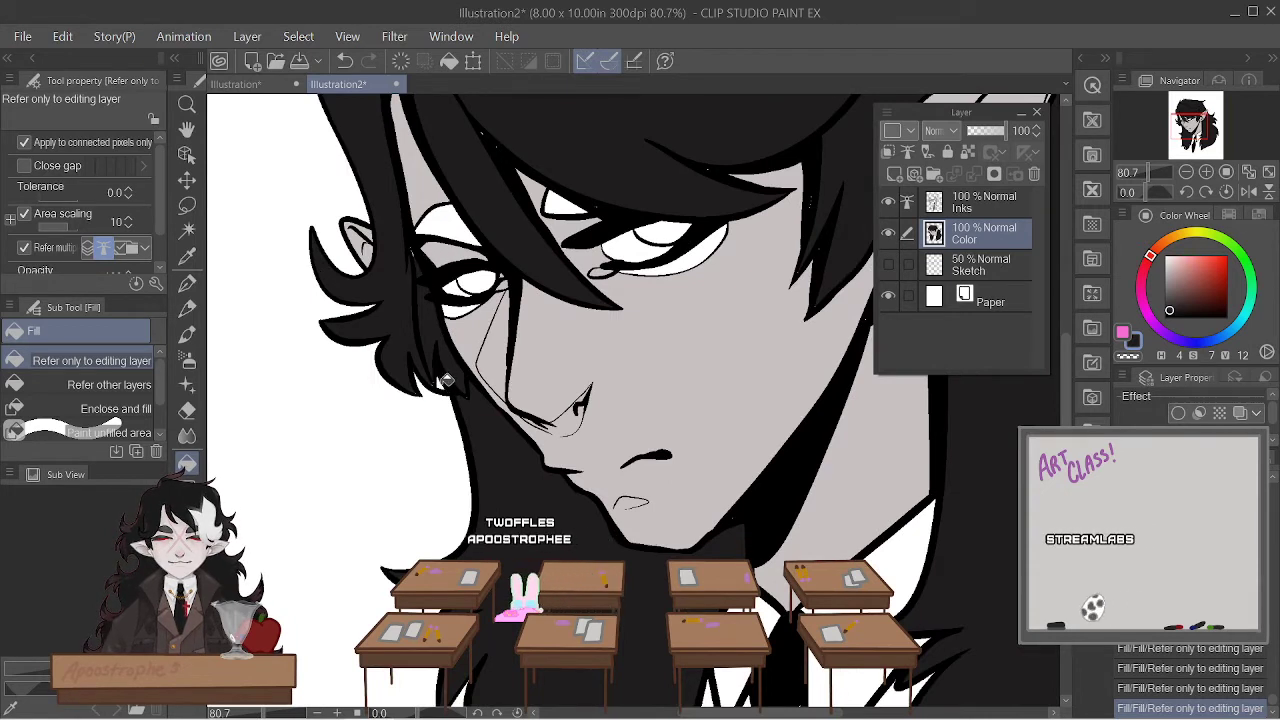
{"action": "left_click", "coordinate": [448, 226]}
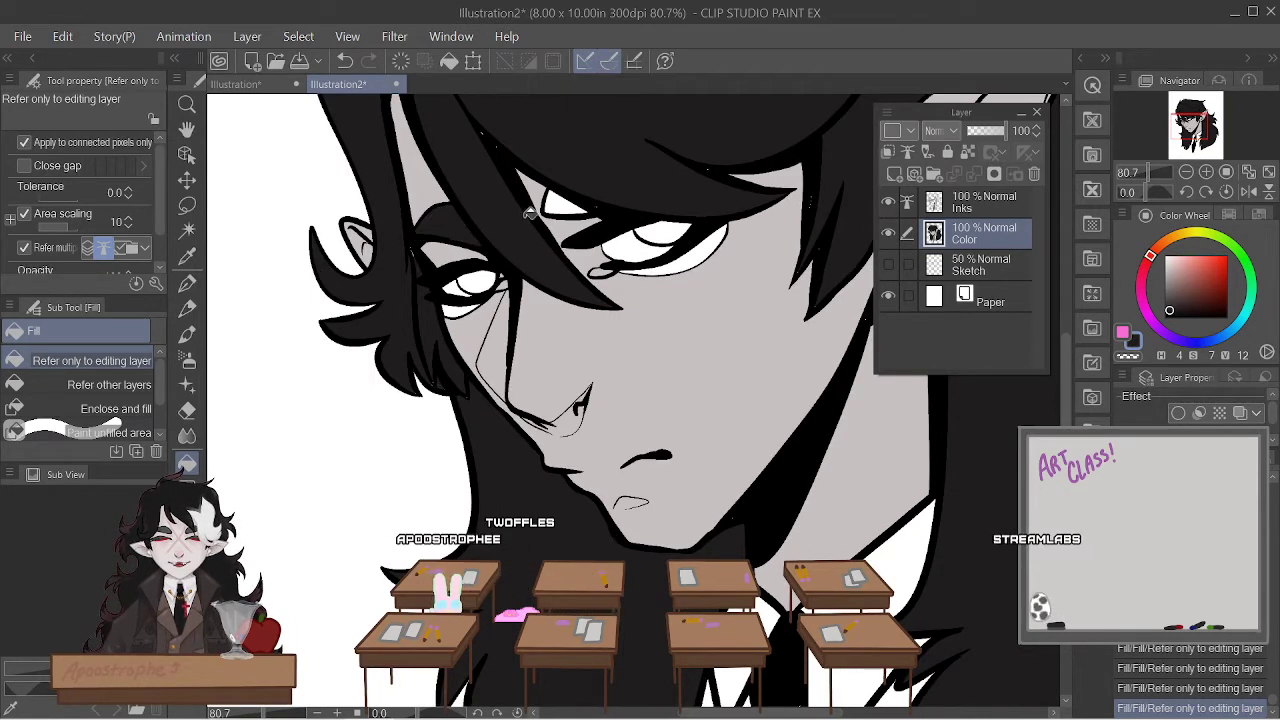
{"action": "scroll", "coordinate": [562, 263], "scroll_direction": "down", "scroll_amount": 2}
{"action": "scroll", "coordinate": [562, 263], "scroll_direction": "down", "scroll_amount": 3}
{"action": "scroll", "coordinate": [570, 275], "scroll_direction": "up", "scroll_amount": 3}
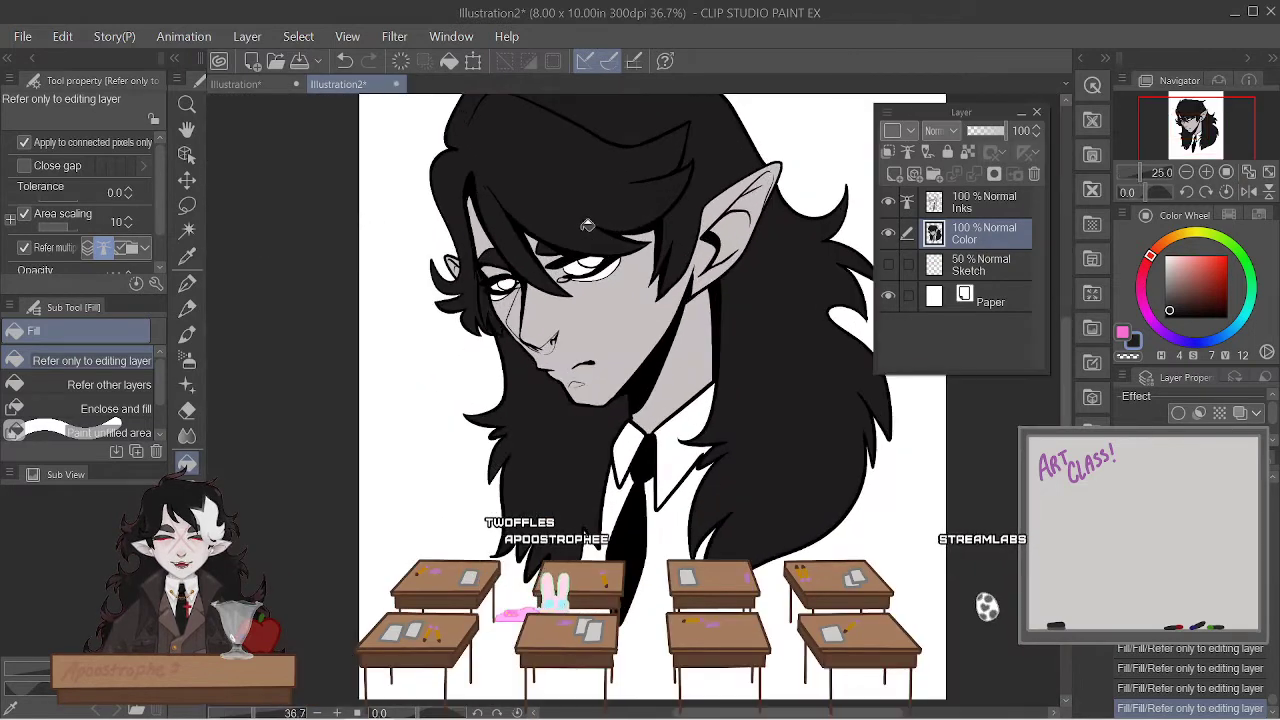
{"action": "scroll", "coordinate": [577, 286], "scroll_direction": "down", "scroll_amount": 3}
{"action": "scroll", "coordinate": [577, 286], "scroll_direction": "up", "scroll_amount": 3}
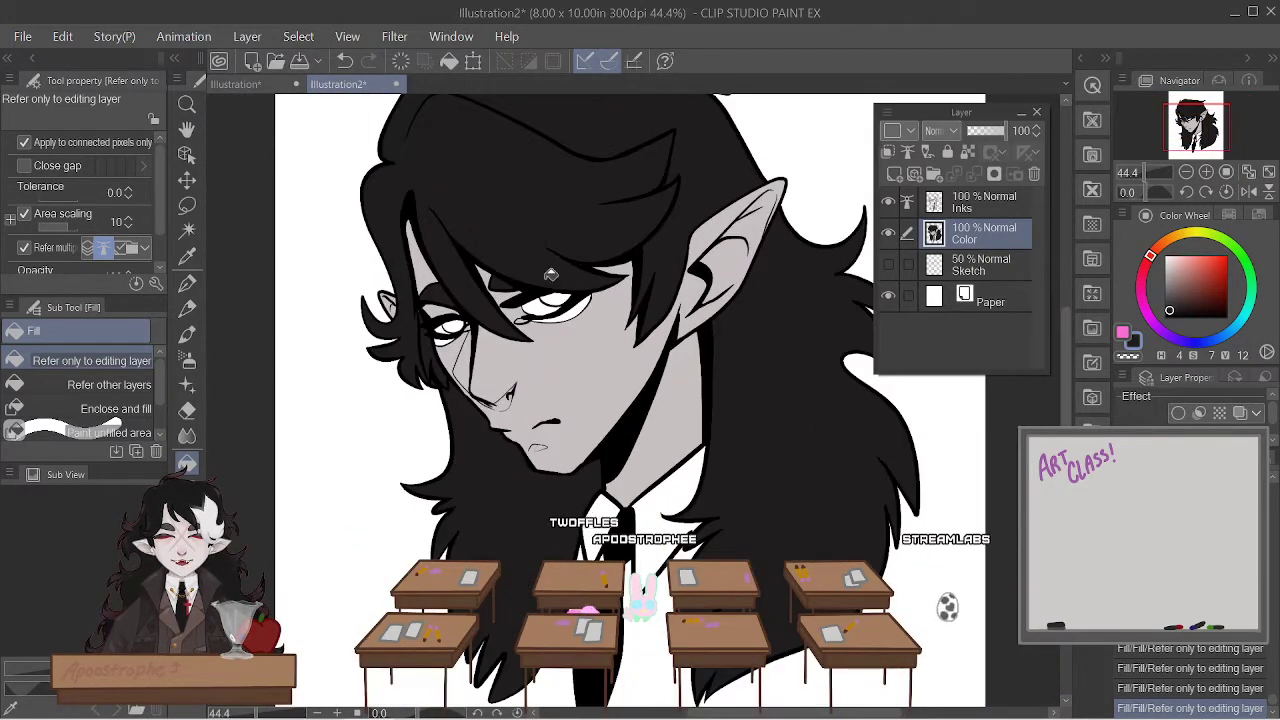
- Fill the areas around the irises in both eyes with a neutral near-black (H 4, S 0, V 9)
{"action": "scroll", "coordinate": [506, 330], "scroll_direction": "up", "scroll_amount": 1}
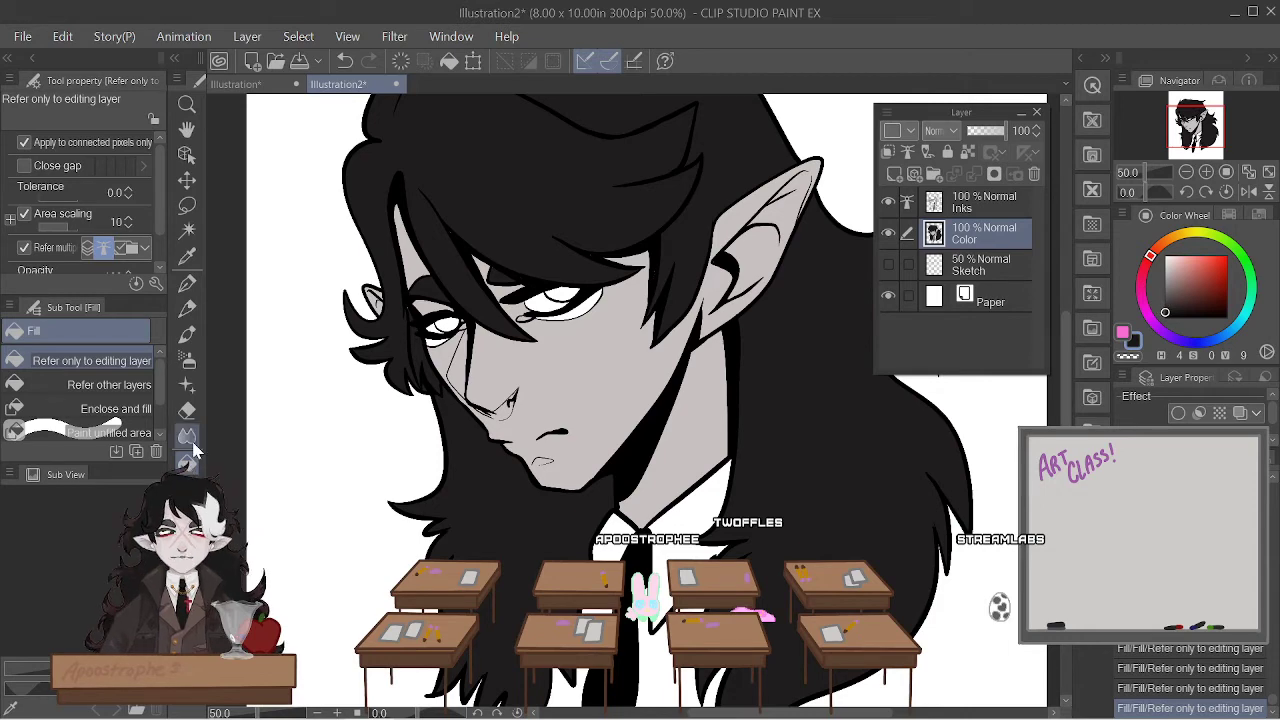
{"action": "scroll", "coordinate": [512, 299], "scroll_direction": "up", "scroll_amount": 2}
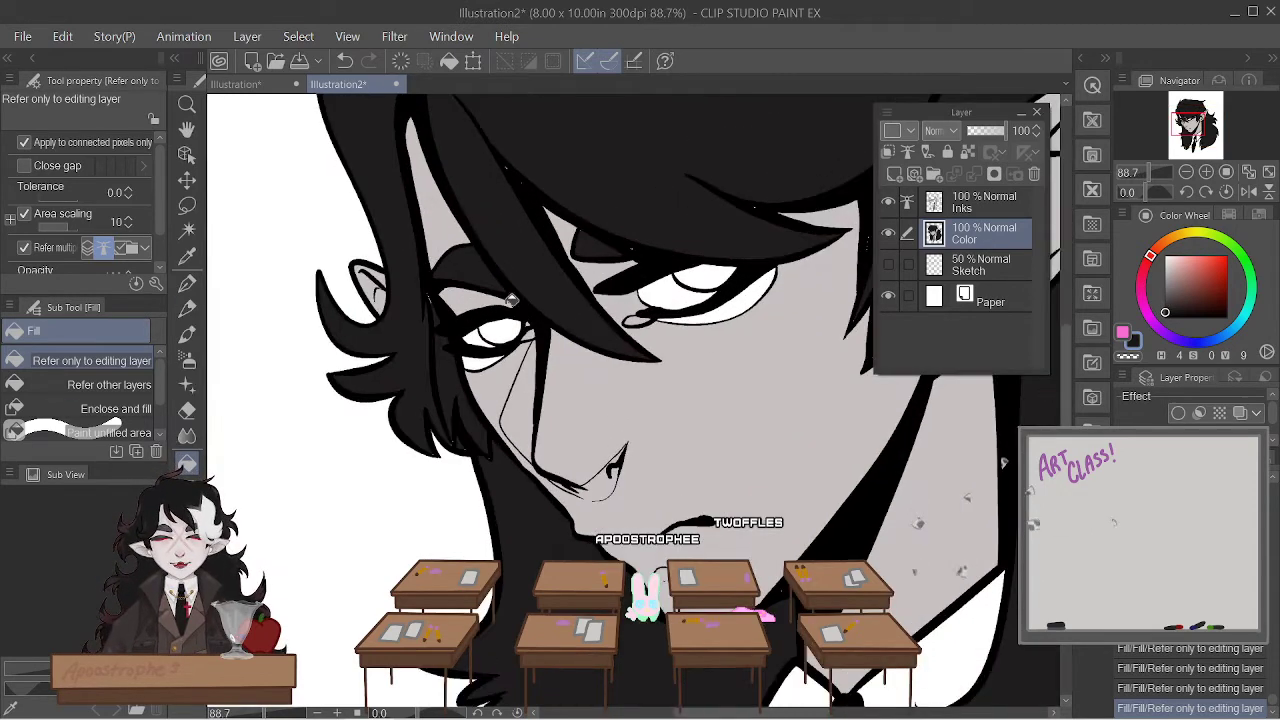
{"action": "scroll", "coordinate": [716, 286], "scroll_direction": "up", "scroll_amount": 1}
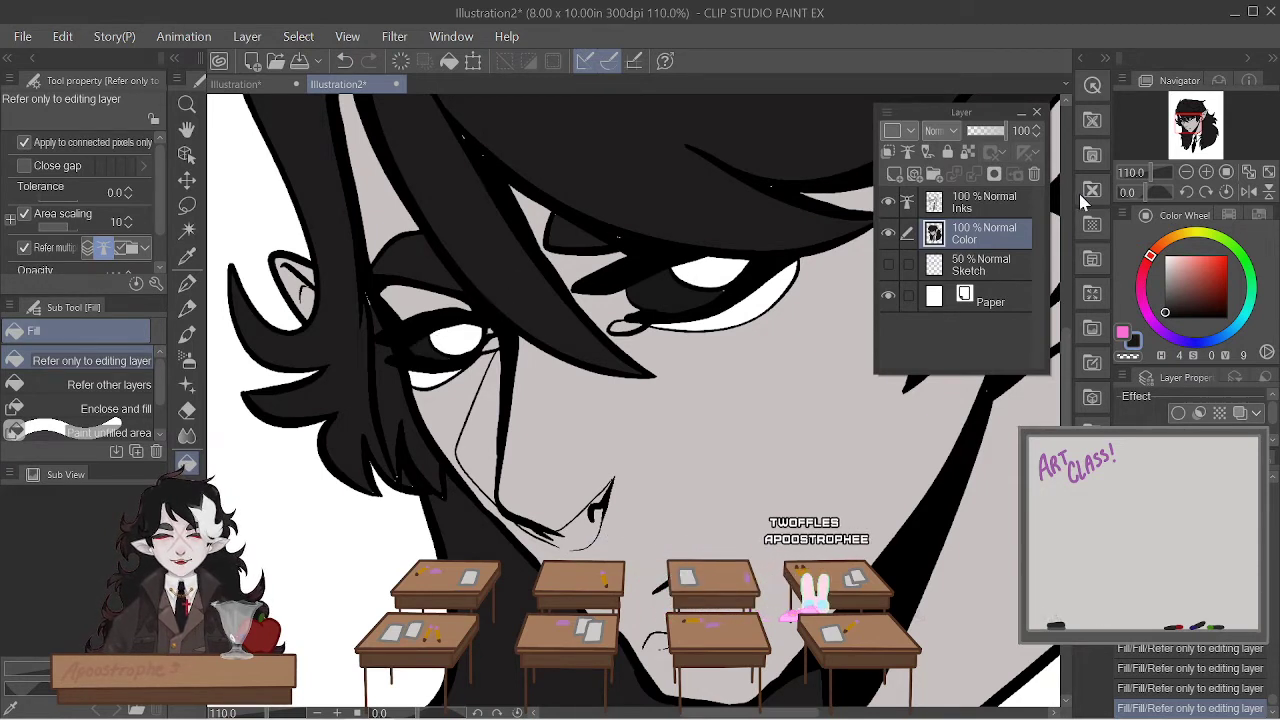
- Fill the irises of both eyes with a very light grey (H 4, S 0, V 92)
{"action": "left_click", "coordinate": [1166, 264]}
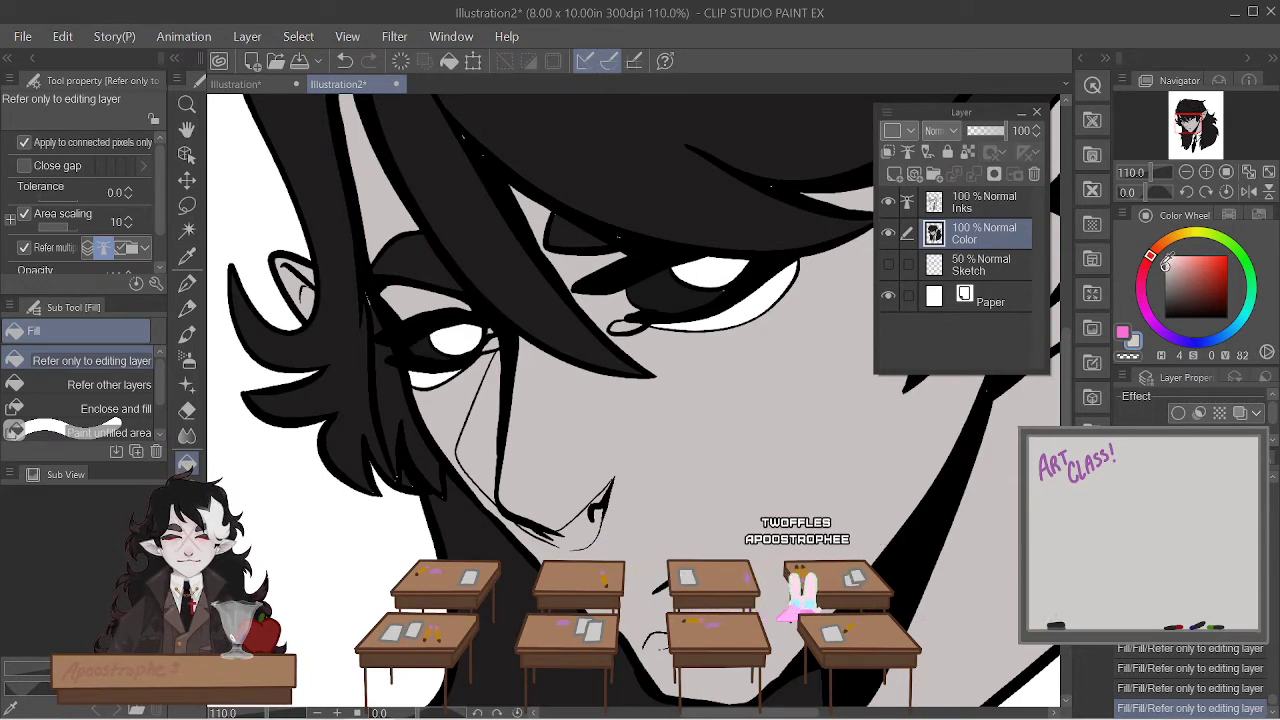
{"action": "left_click_drag", "start_coordinate": [1166, 264], "coordinate": [1165, 264]}
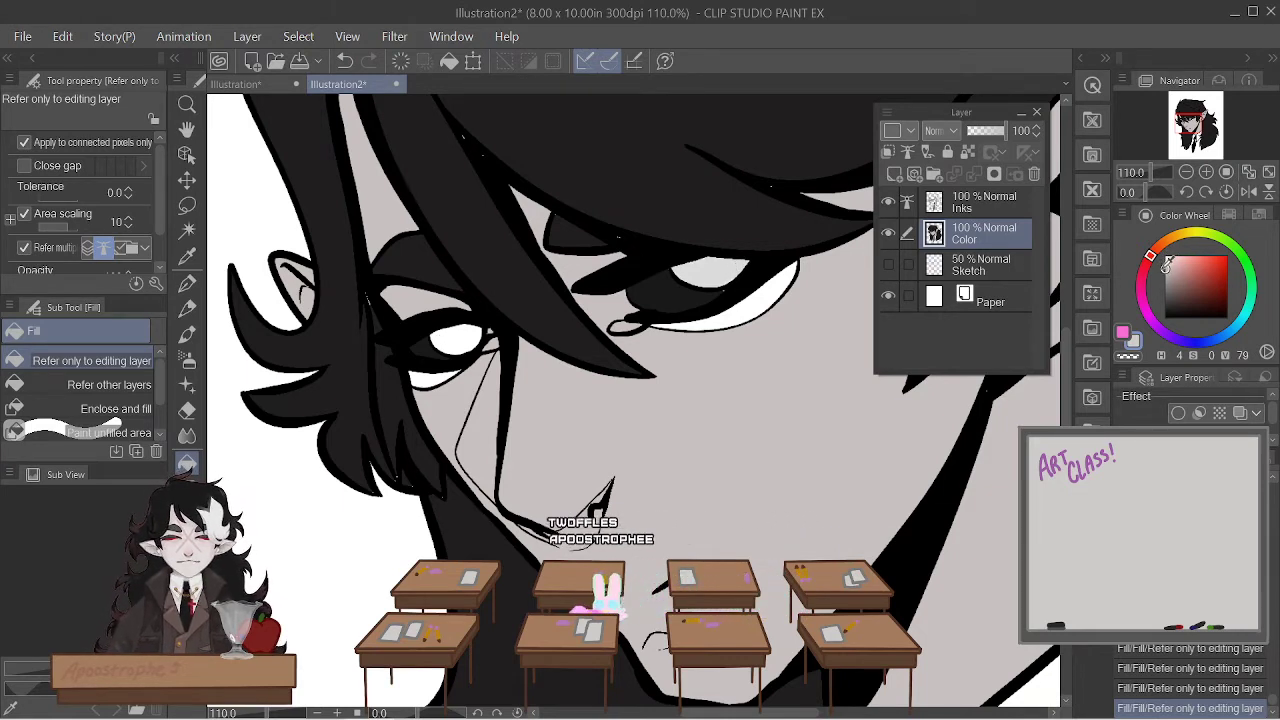
{"action": "left_click", "coordinate": [1165, 264]}
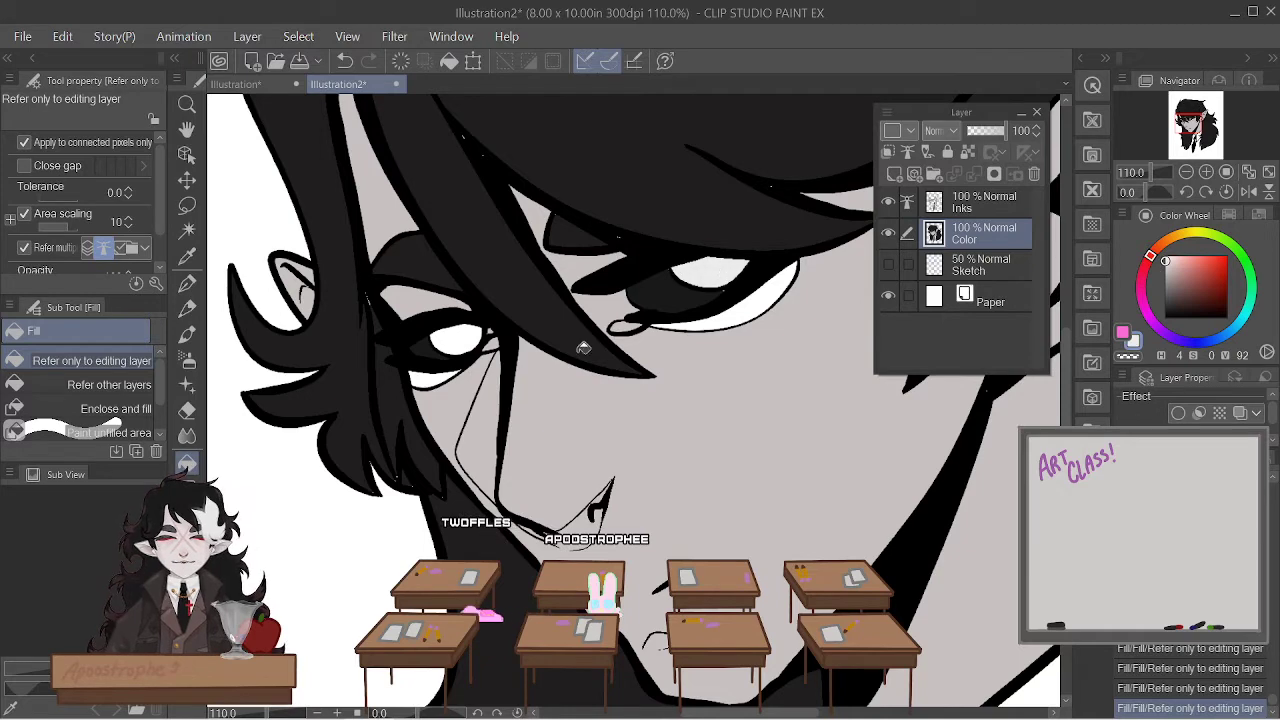
{"action": "scroll", "coordinate": [449, 335], "scroll_direction": "down", "scroll_amount": 4}
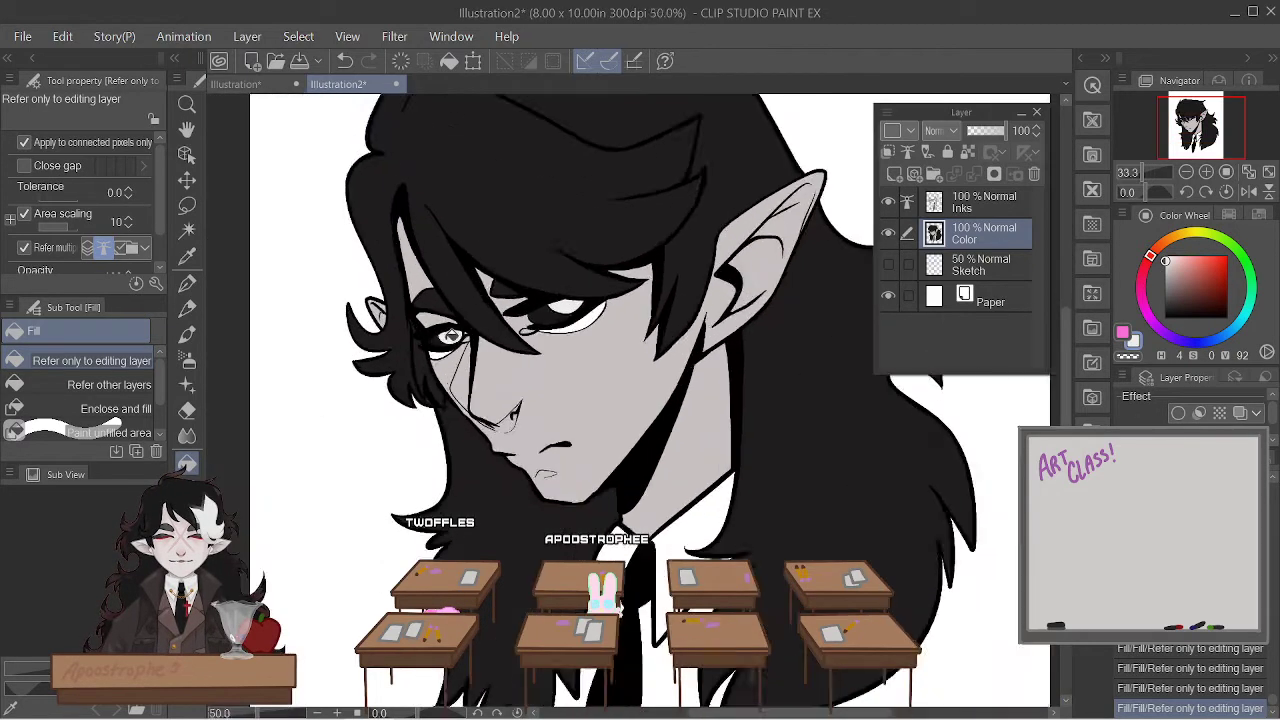
{"action": "scroll", "coordinate": [474, 343], "scroll_direction": "up", "scroll_amount": 3}
{"action": "scroll", "coordinate": [474, 346], "scroll_direction": "up", "scroll_amount": 2}
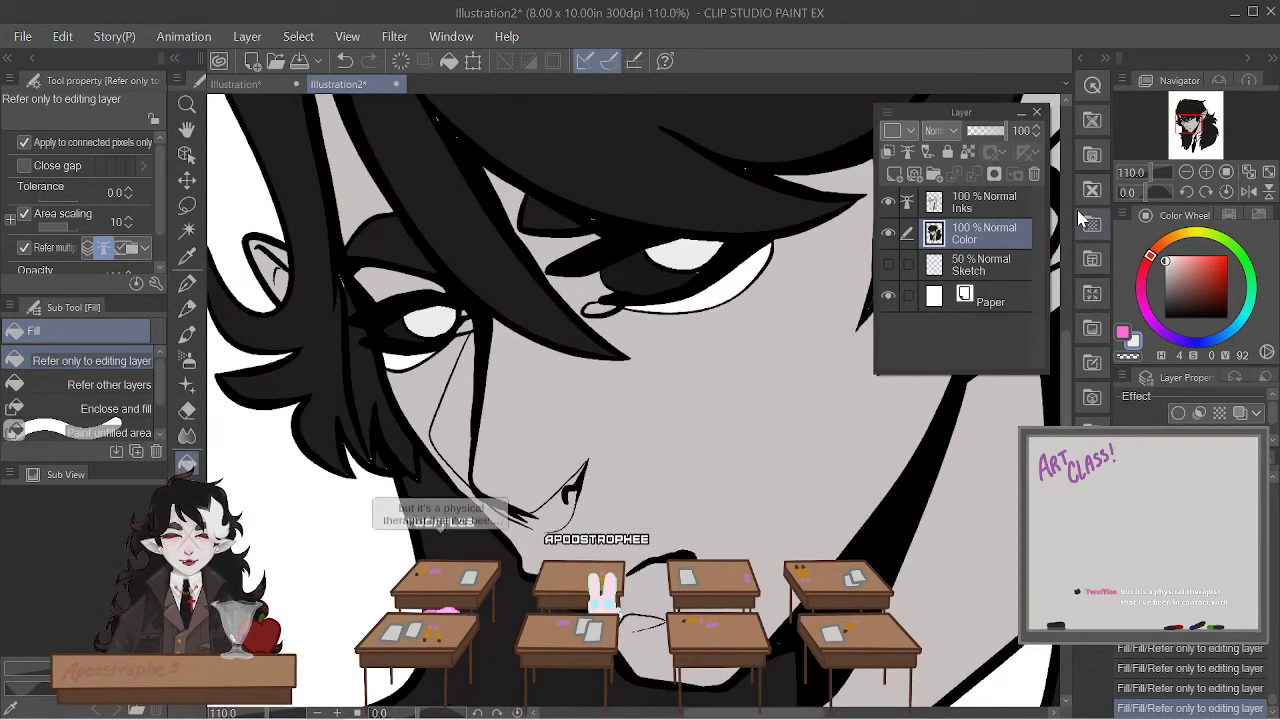
- Fill the lower rims of both eyes with deep red (H 351, S 90, V 70)
{"action": "left_click", "coordinate": [1147, 275]}
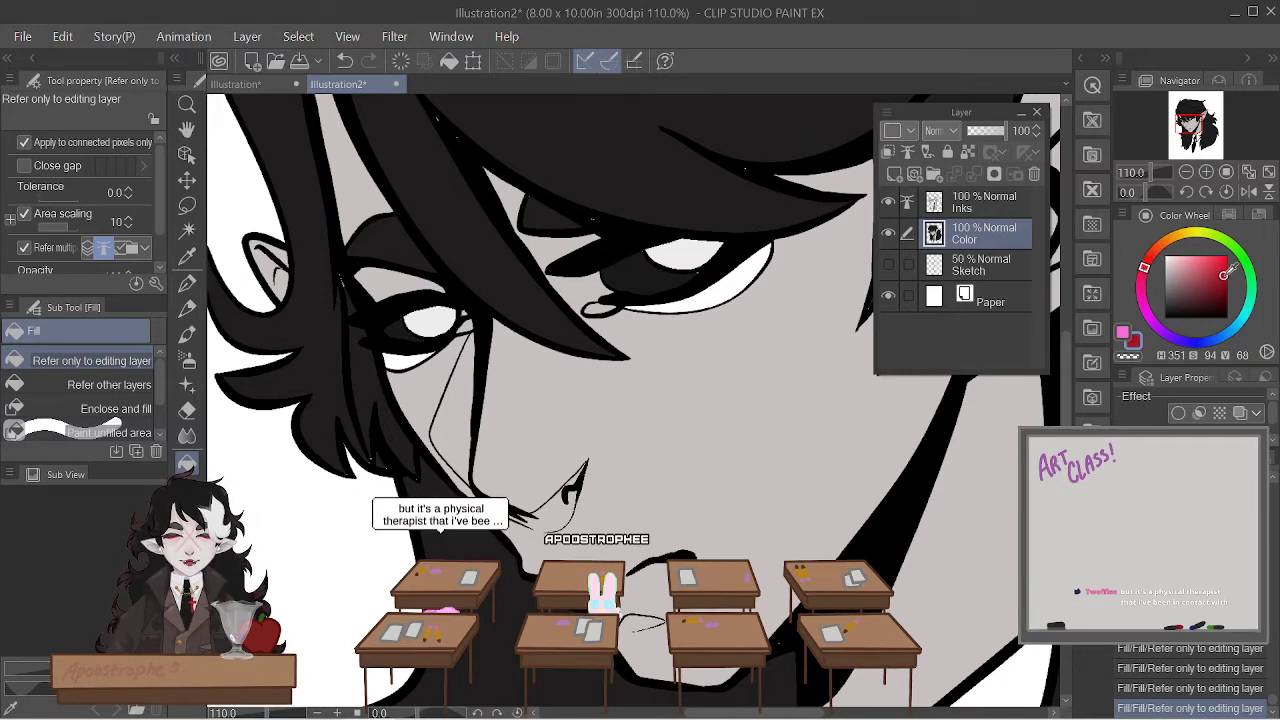
{"action": "left_click", "coordinate": [1221, 273]}
{"action": "left_click", "coordinate": [700, 288]}
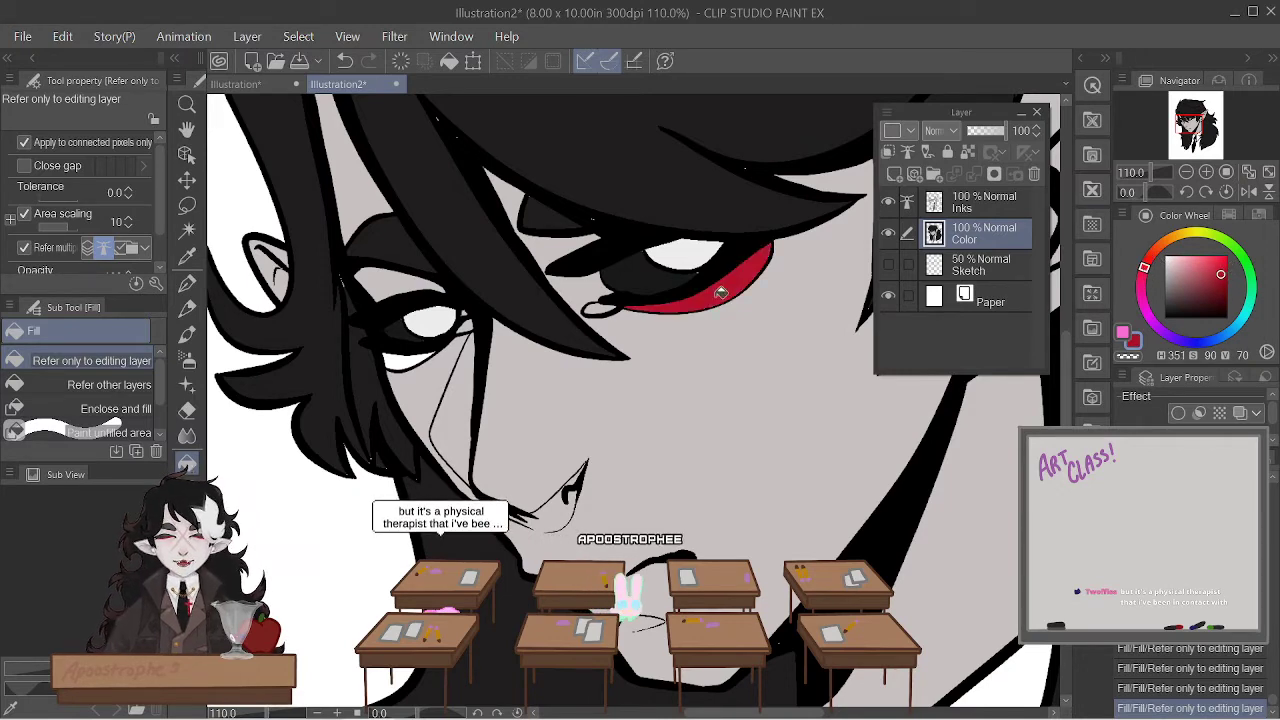
{"action": "scroll", "coordinate": [473, 360], "scroll_direction": "down", "scroll_amount": 5}
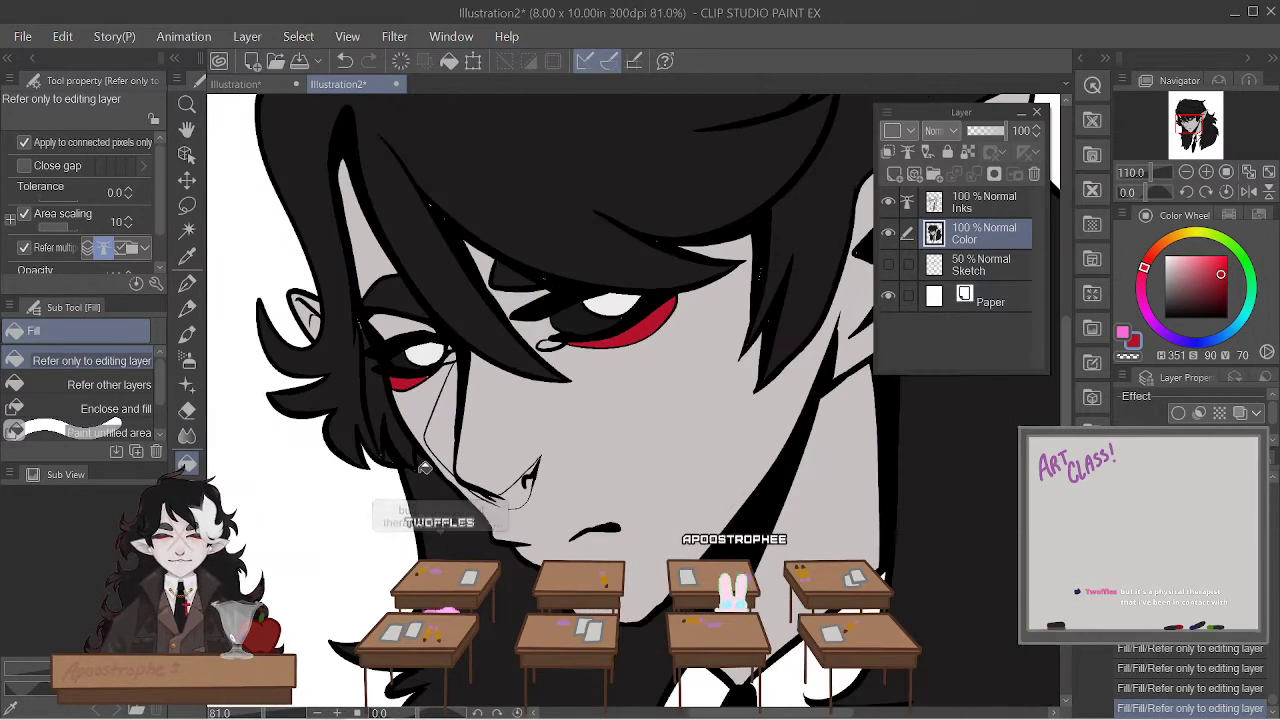
{"action": "scroll", "coordinate": [506, 466], "scroll_direction": "up", "scroll_amount": 2}
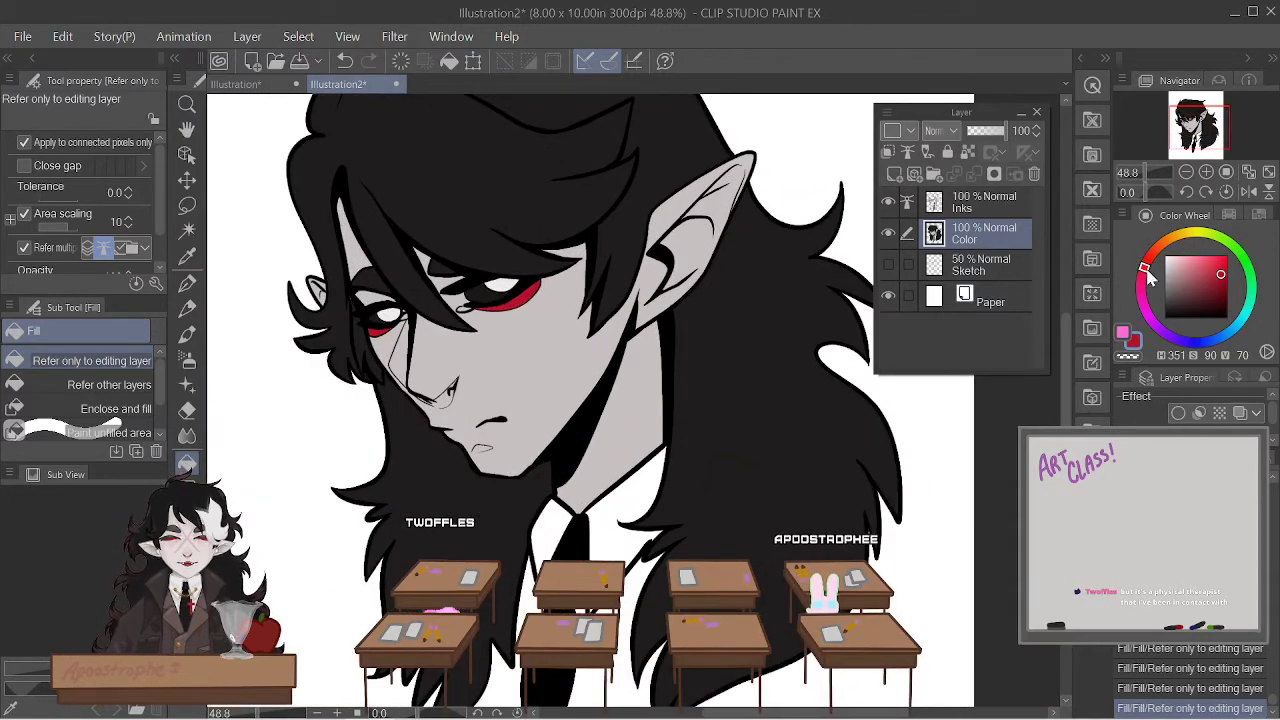
- Hide the Paper layer and fill the shirt collar with pure white (S 0, V 100)
{"action": "left_click", "coordinate": [888, 298]}
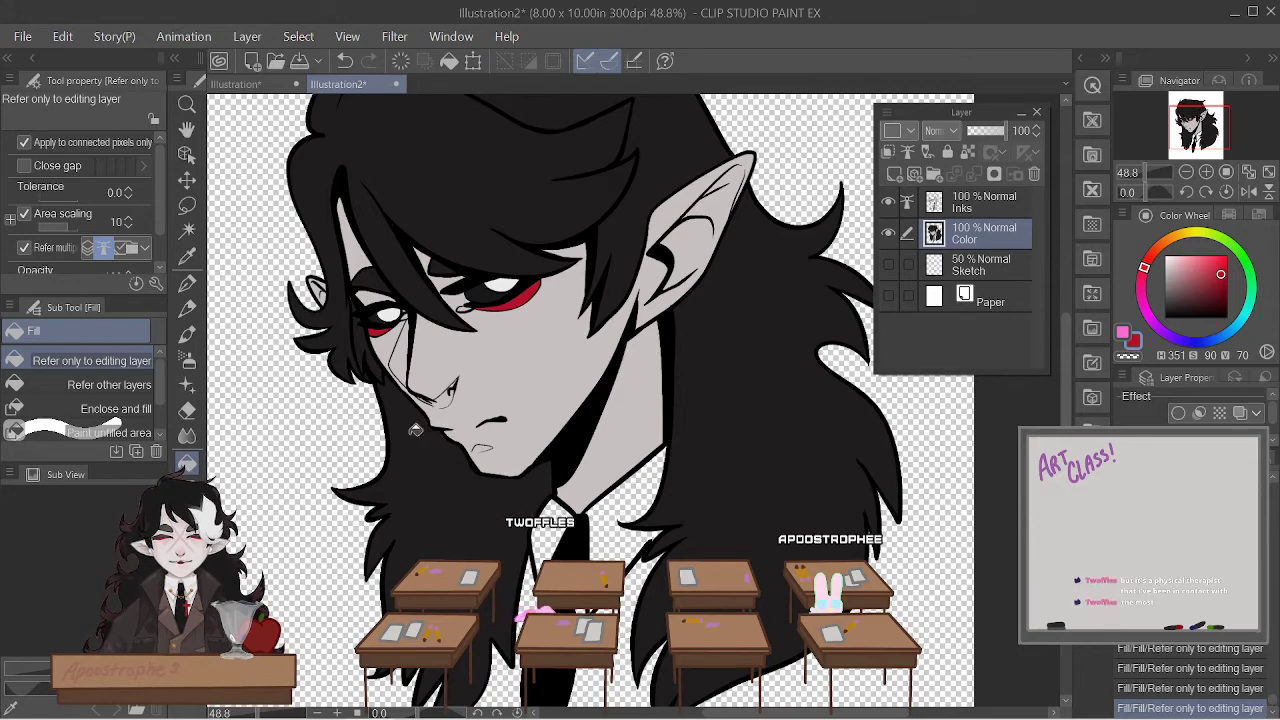
{"action": "scroll", "coordinate": [414, 432], "scroll_direction": "down", "scroll_amount": 1}
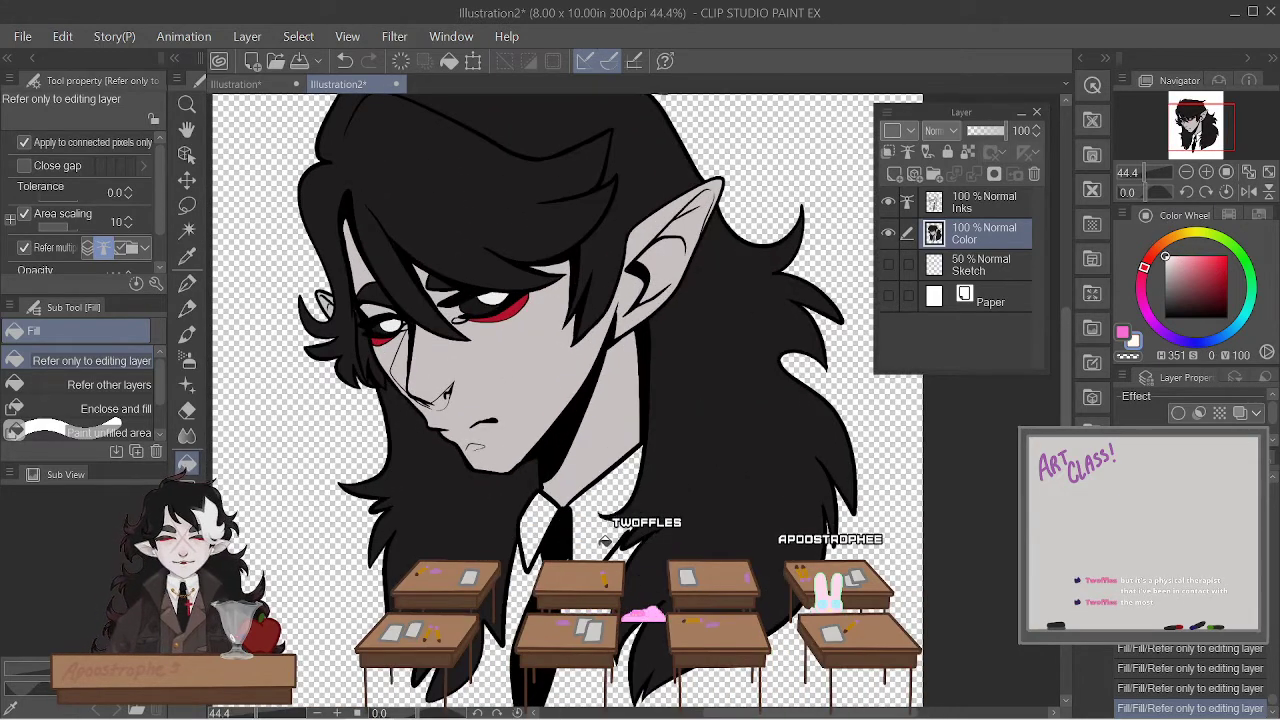
{"action": "scroll", "coordinate": [560, 550], "scroll_direction": "down", "scroll_amount": 2}
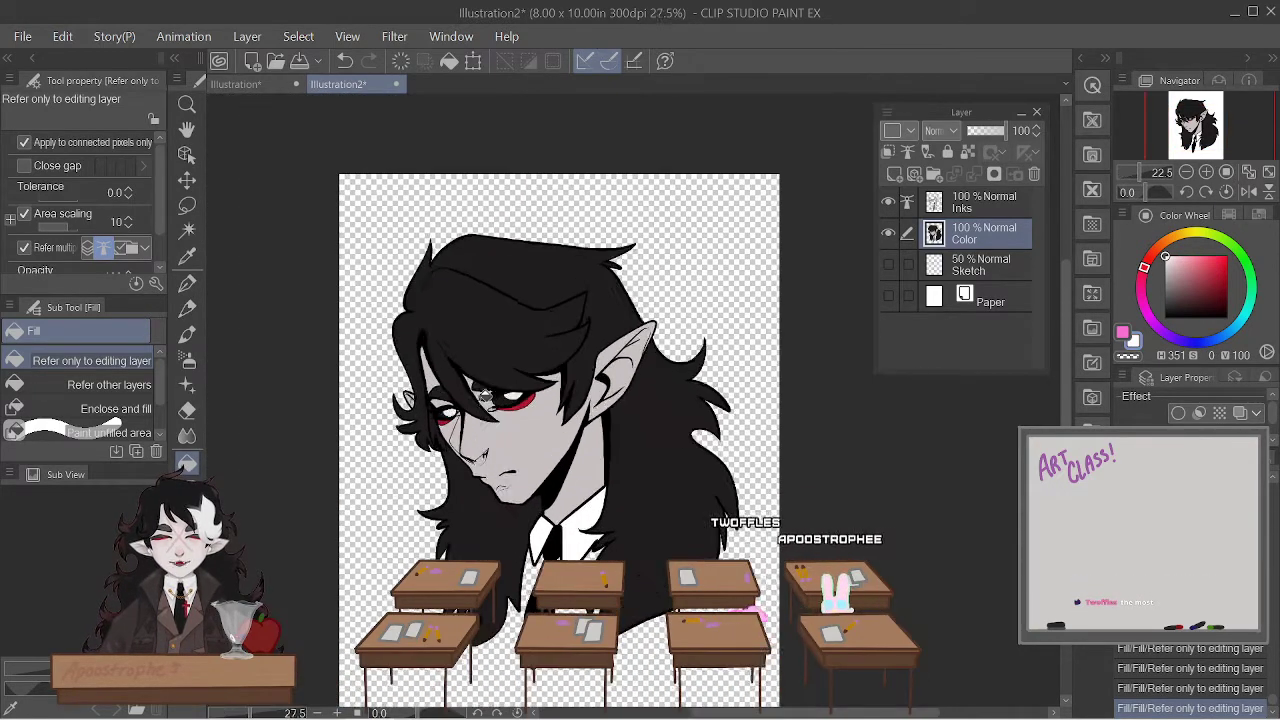
- Inspect the eyes, brows and surrounding hair up close for unfilled gaps against the transparent background
{"action": "scroll", "coordinate": [470, 398], "scroll_direction": "up", "scroll_amount": 5}
{"action": "scroll", "coordinate": [450, 400], "scroll_direction": "down", "scroll_amount": 2}
{"action": "scroll", "coordinate": [446, 401], "scroll_direction": "up", "scroll_amount": 1}
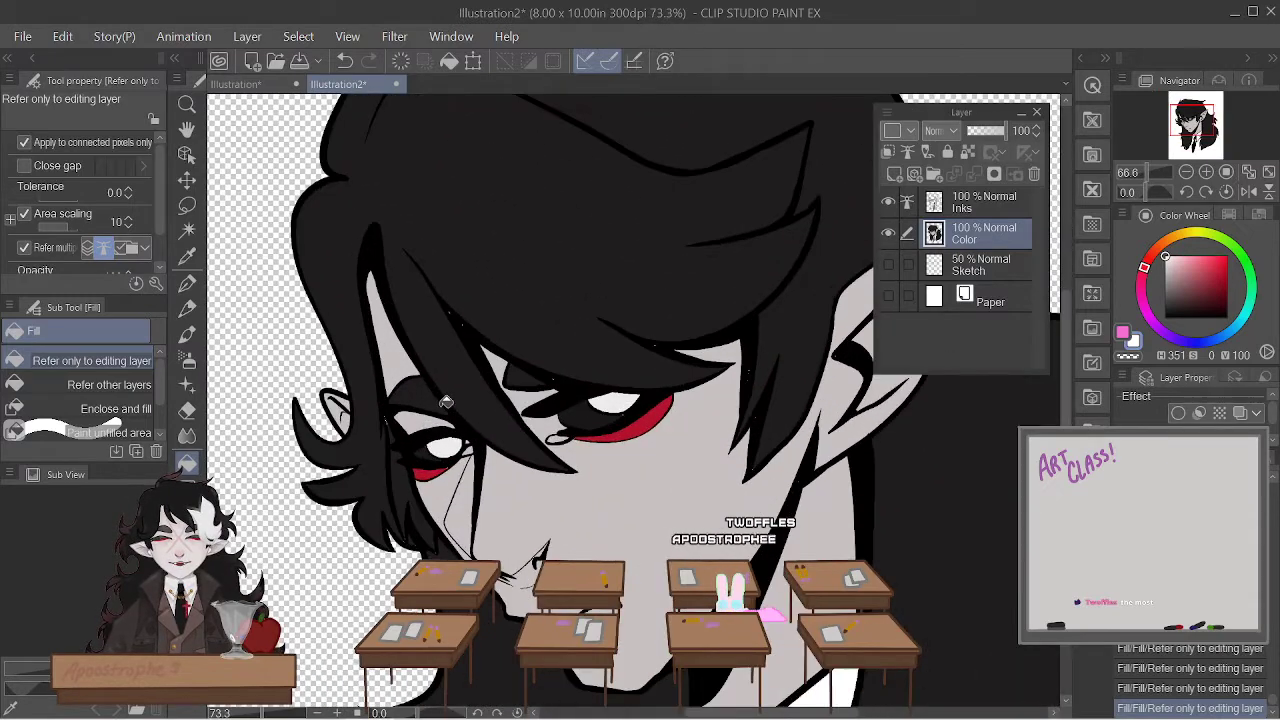
{"action": "scroll", "coordinate": [505, 447], "scroll_direction": "up", "scroll_amount": 3}
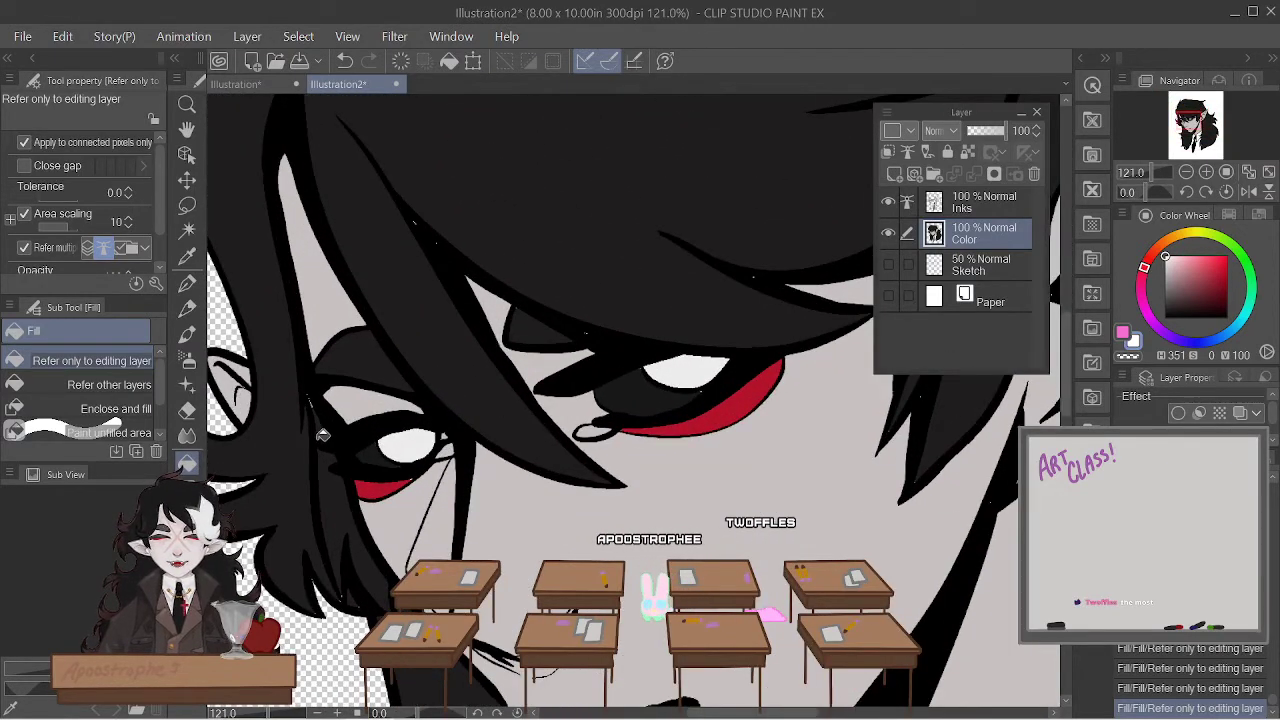
{"action": "scroll", "coordinate": [320, 432], "scroll_direction": "up", "scroll_amount": 4}
{"action": "scroll", "coordinate": [293, 368], "scroll_direction": "up", "scroll_amount": 1}
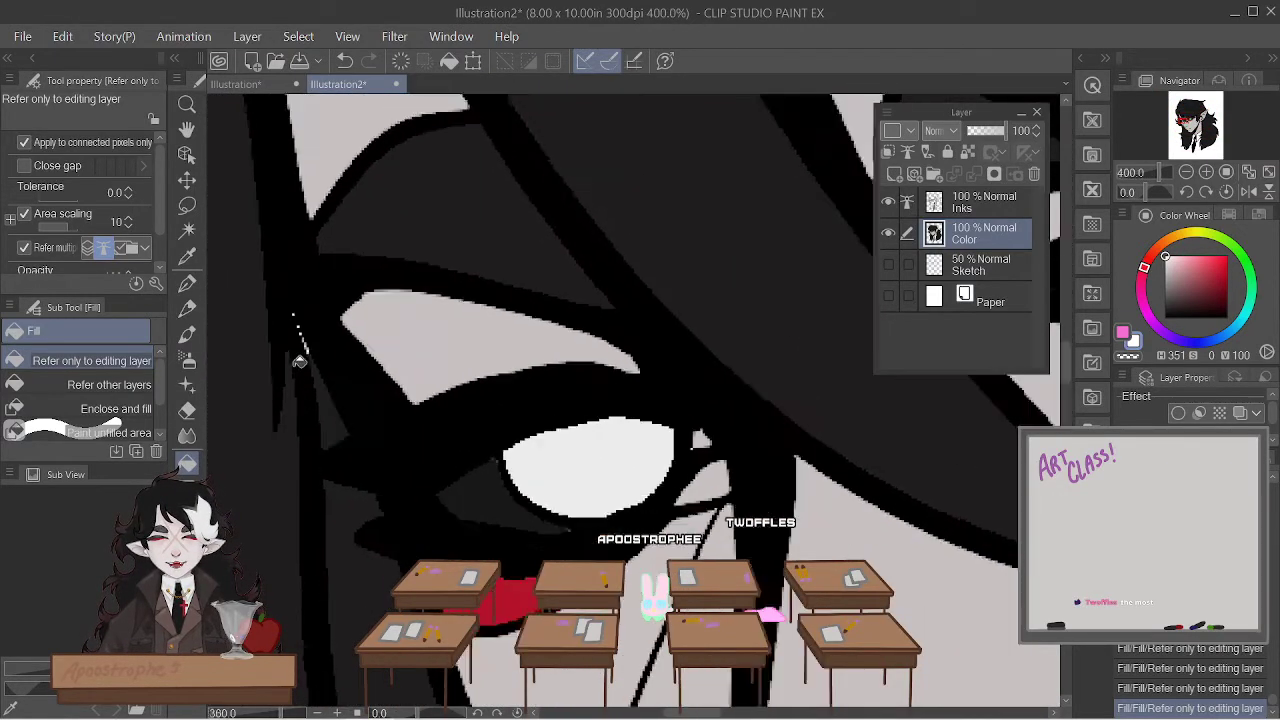
{"action": "scroll", "coordinate": [416, 332], "scroll_direction": "down", "scroll_amount": 5}
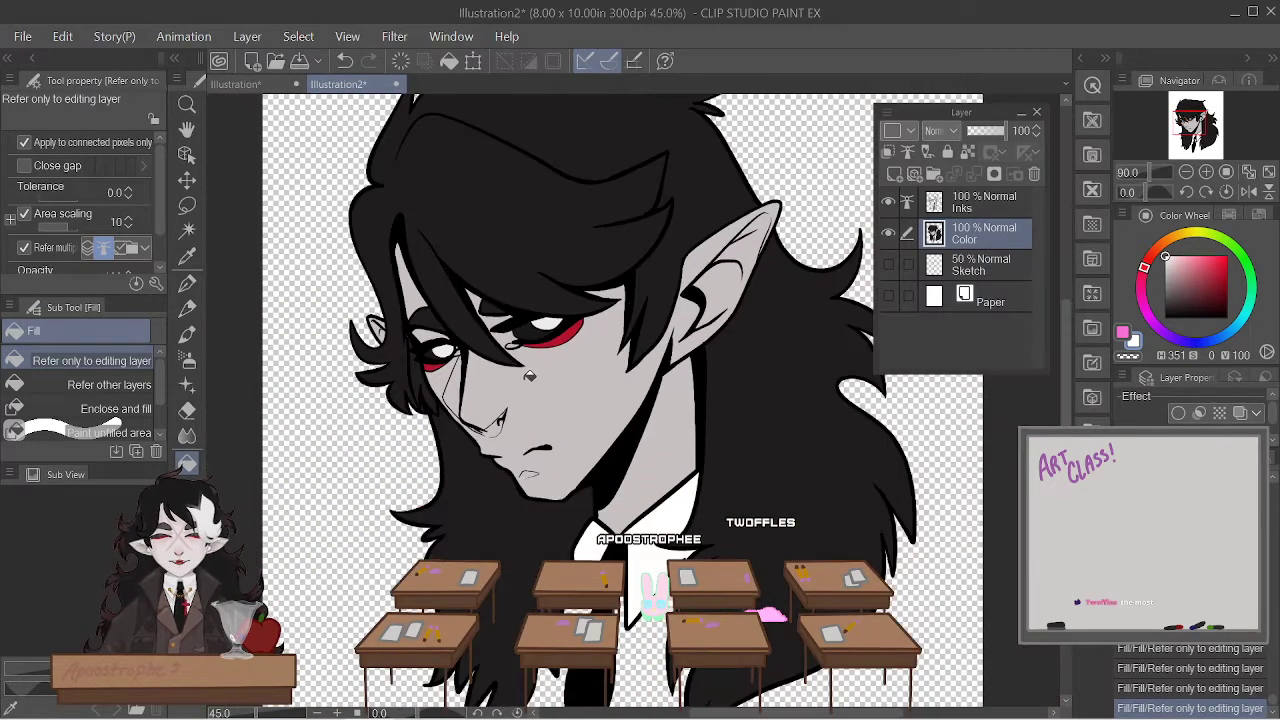
{"action": "scroll", "coordinate": [537, 400], "scroll_direction": "up", "scroll_amount": 2}
{"action": "scroll", "coordinate": [560, 330], "scroll_direction": "down", "scroll_amount": 2}
{"action": "scroll", "coordinate": [600, 250], "scroll_direction": "up", "scroll_amount": 2}
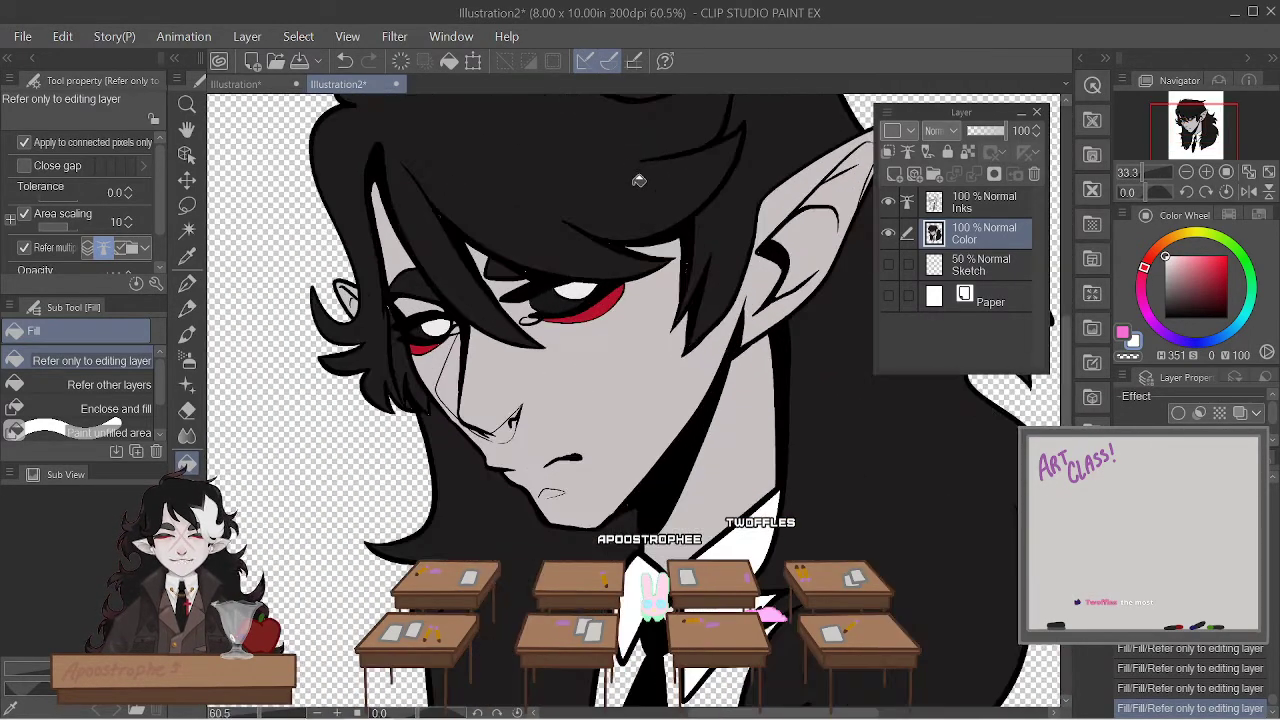
- Paint over the unfilled specks along the fringe and brow lines with the G-pen in near-black (H 0, S 6, V 12)
{"action": "scroll", "coordinate": [637, 180], "scroll_direction": "down", "scroll_amount": 1}
{"action": "scroll", "coordinate": [637, 180], "scroll_direction": "up", "scroll_amount": 5}
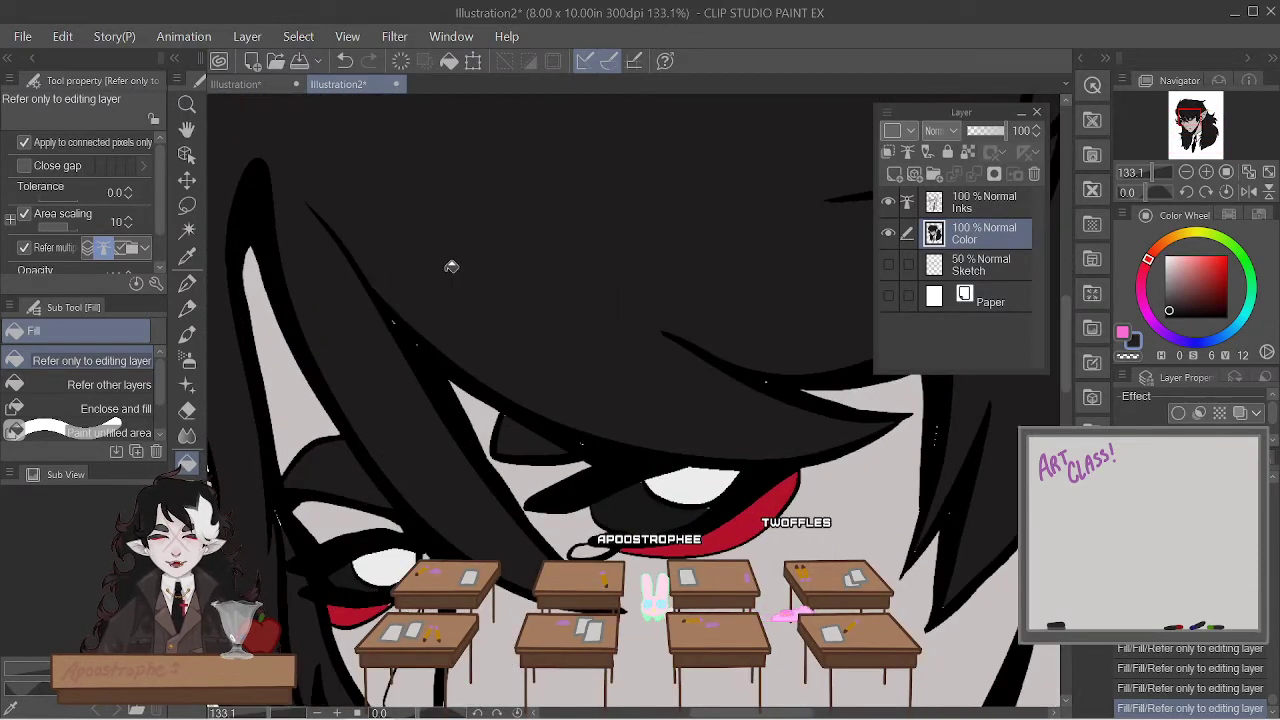
{"action": "key", "text": "p"}
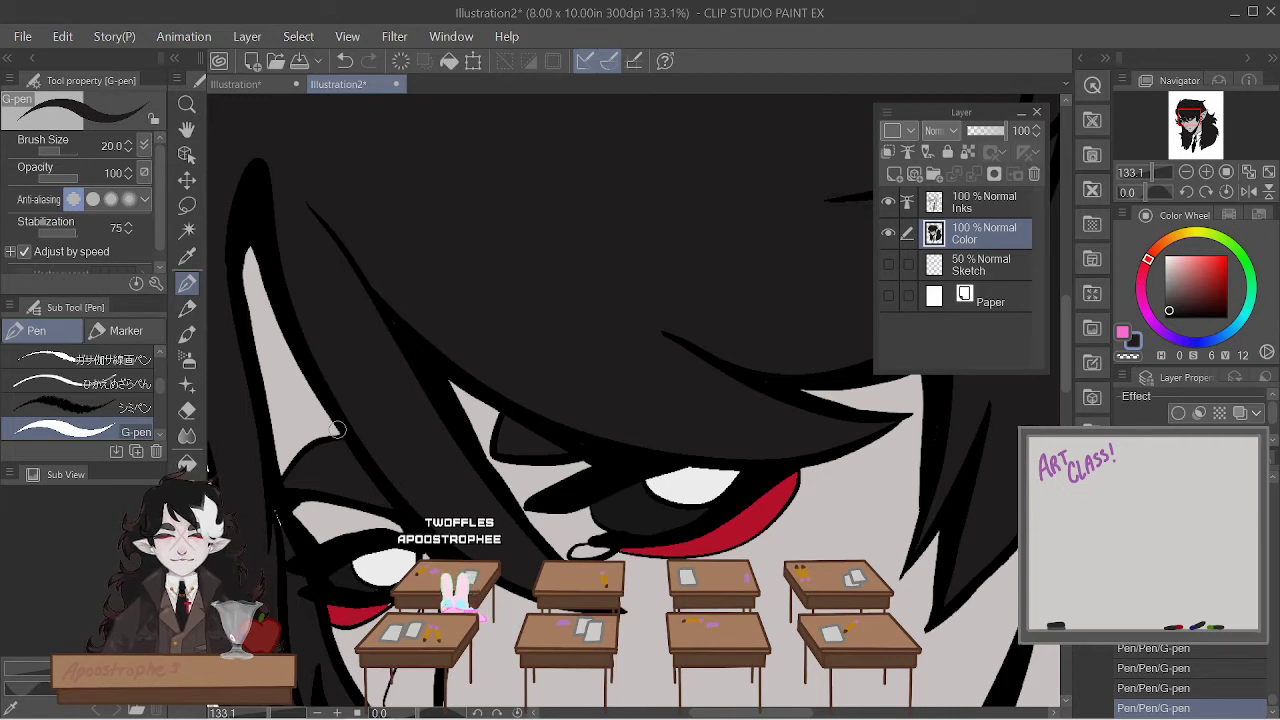
{"action": "scroll", "coordinate": [337, 430], "scroll_direction": "down", "scroll_amount": 5}
{"action": "scroll", "coordinate": [337, 430], "scroll_direction": "up", "scroll_amount": 3}
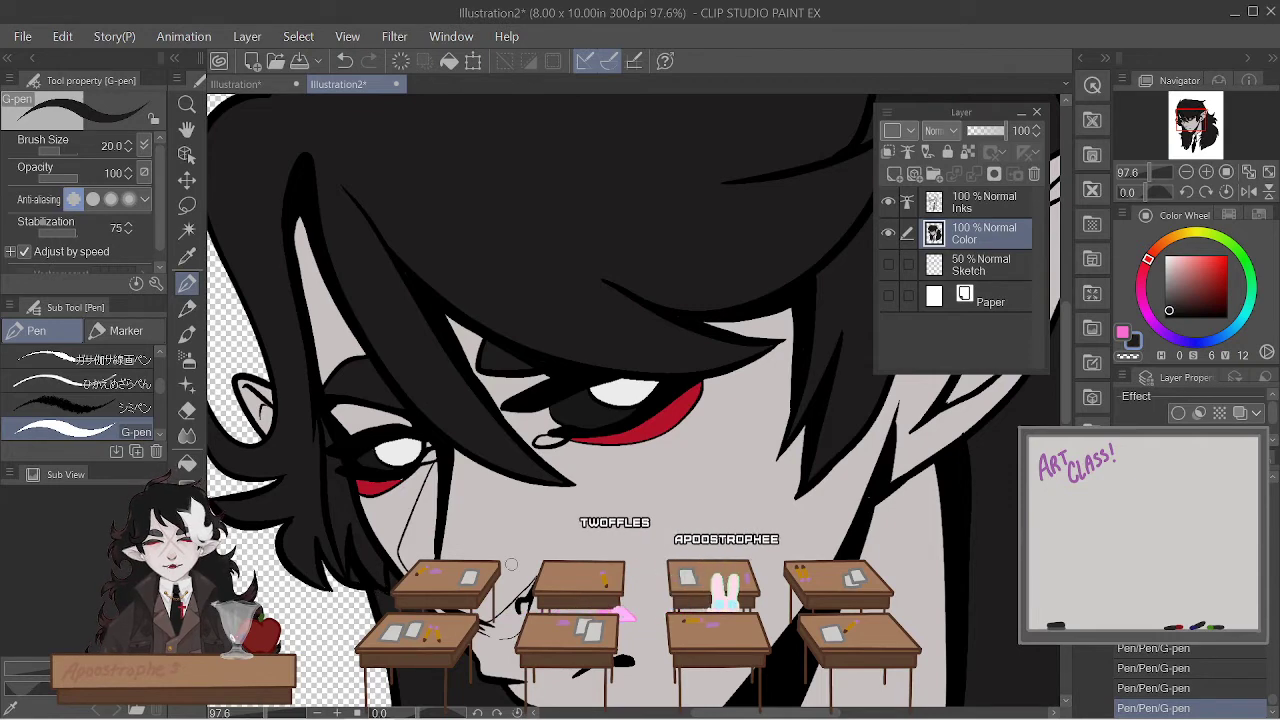
- Touch up the lower rim of the eye with the G-pen in deep red (H 351, S 90, V 71)
{"action": "scroll", "coordinate": [481, 554], "scroll_direction": "down", "scroll_amount": 2}
{"action": "scroll", "coordinate": [481, 554], "scroll_direction": "up", "scroll_amount": 4}
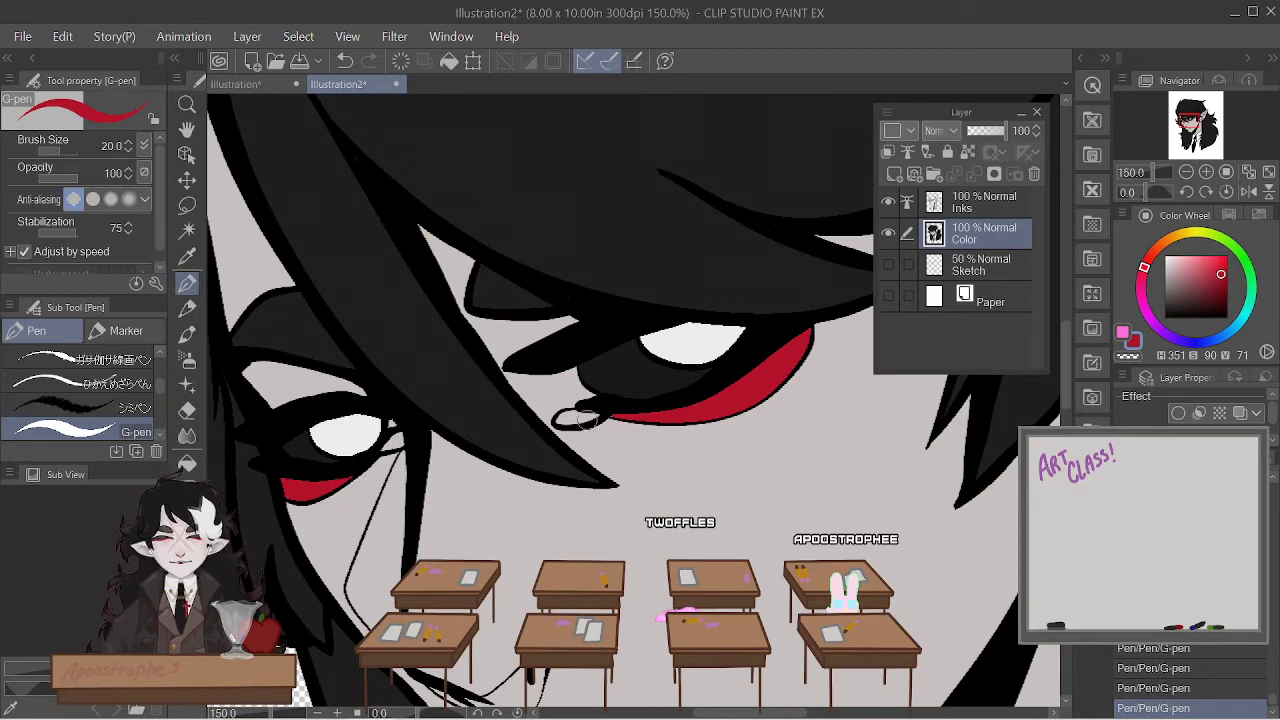
{"action": "scroll", "coordinate": [614, 410], "scroll_direction": "down", "scroll_amount": 3}
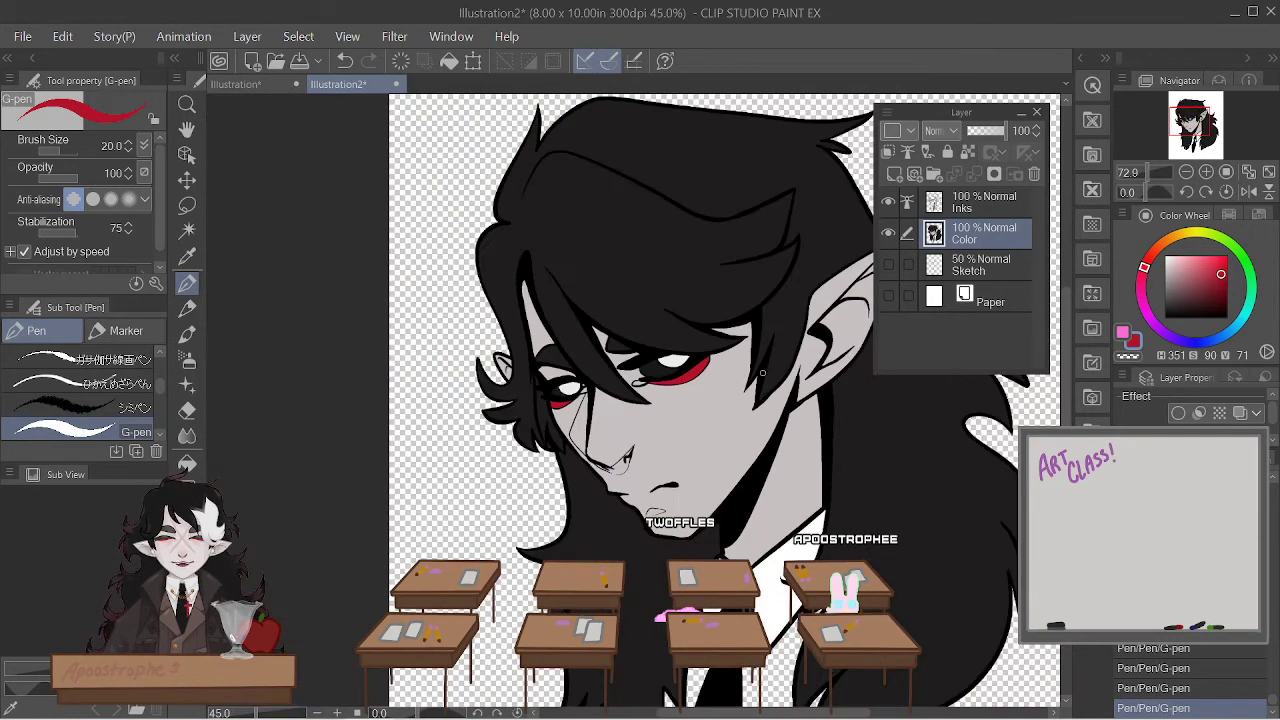
- Examine the neck, ear, collar and outer hair up close for remaining gaps in the flat colors
{"action": "scroll", "coordinate": [727, 346], "scroll_direction": "up", "scroll_amount": 3}
{"action": "scroll", "coordinate": [727, 346], "scroll_direction": "up", "scroll_amount": 2}
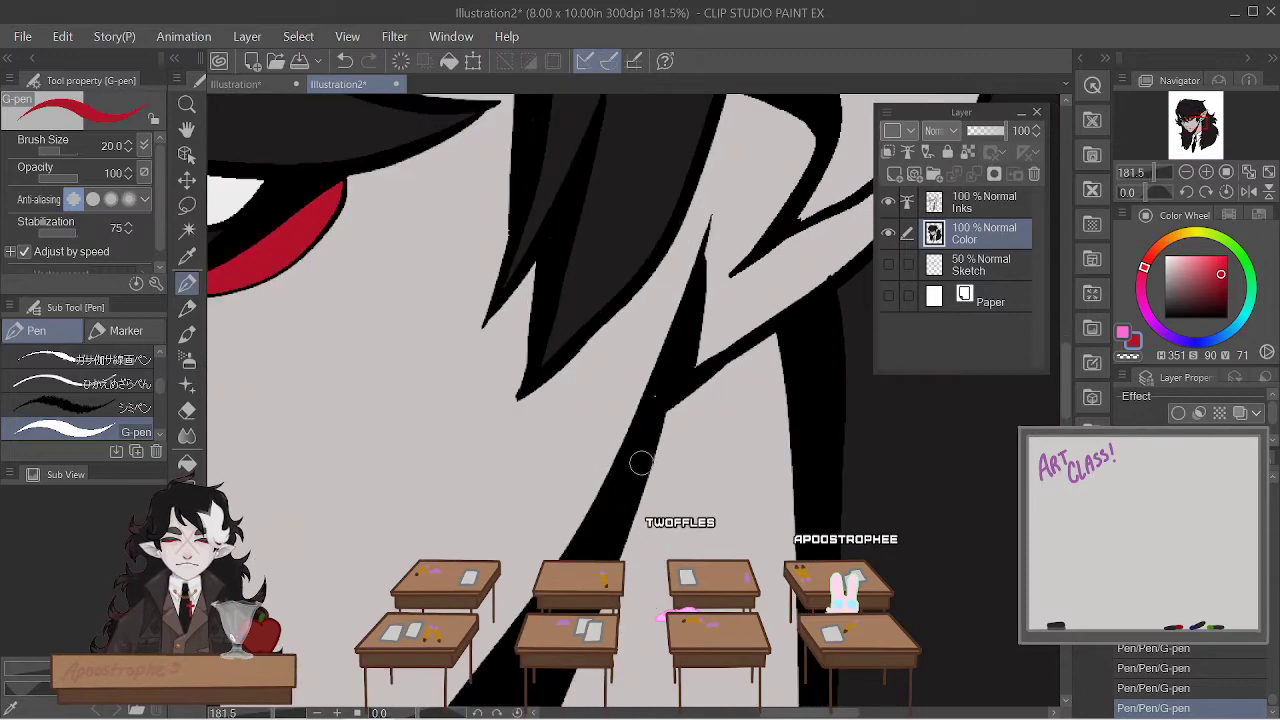
{"action": "scroll", "coordinate": [874, 490], "scroll_direction": "down", "scroll_amount": 5}
{"action": "scroll", "coordinate": [874, 490], "scroll_direction": "up", "scroll_amount": 3}
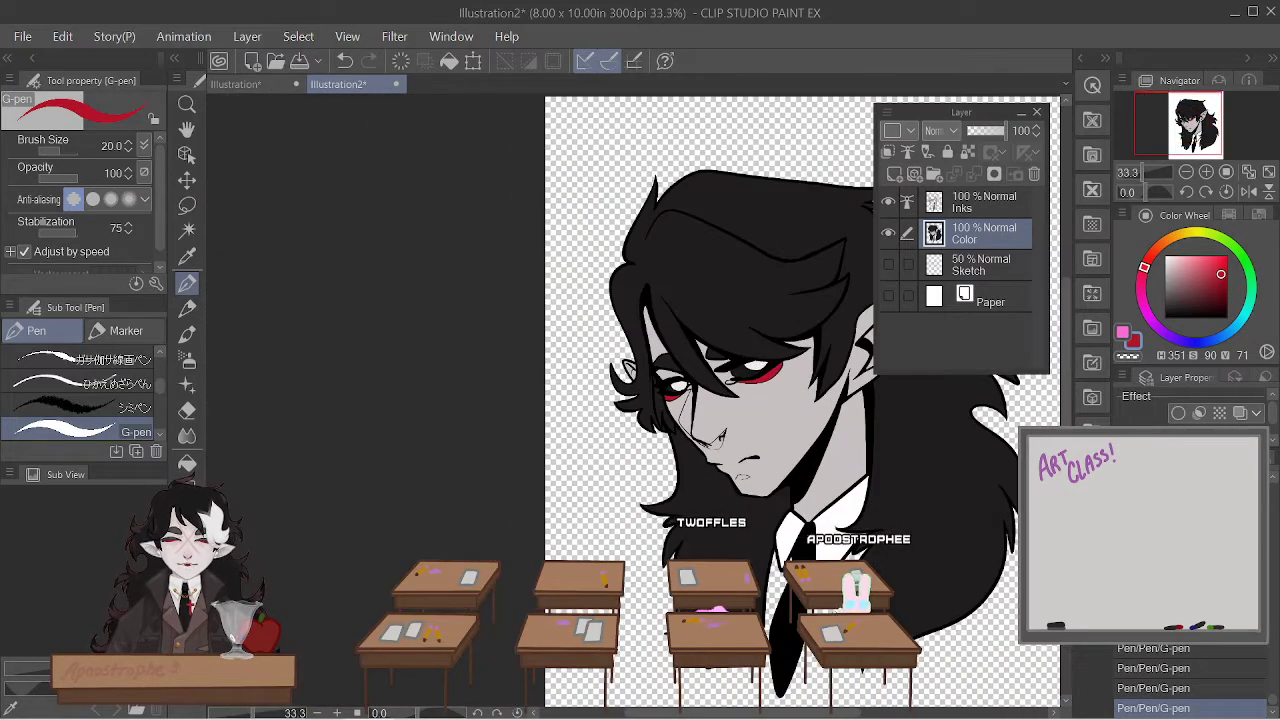
{"action": "scroll", "coordinate": [874, 490], "scroll_direction": "up", "scroll_amount": 2}
{"action": "scroll", "coordinate": [874, 490], "scroll_direction": "down", "scroll_amount": 6}
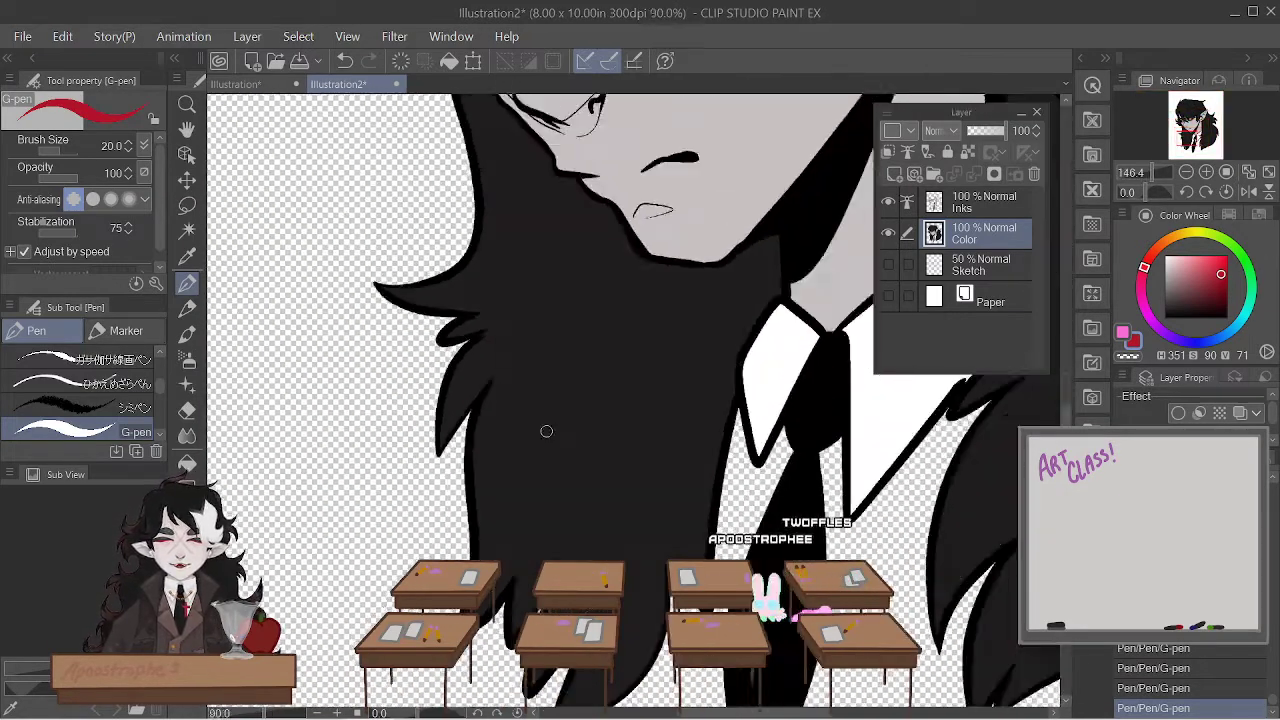
{"action": "scroll", "coordinate": [732, 340], "scroll_direction": "up", "scroll_amount": 6}
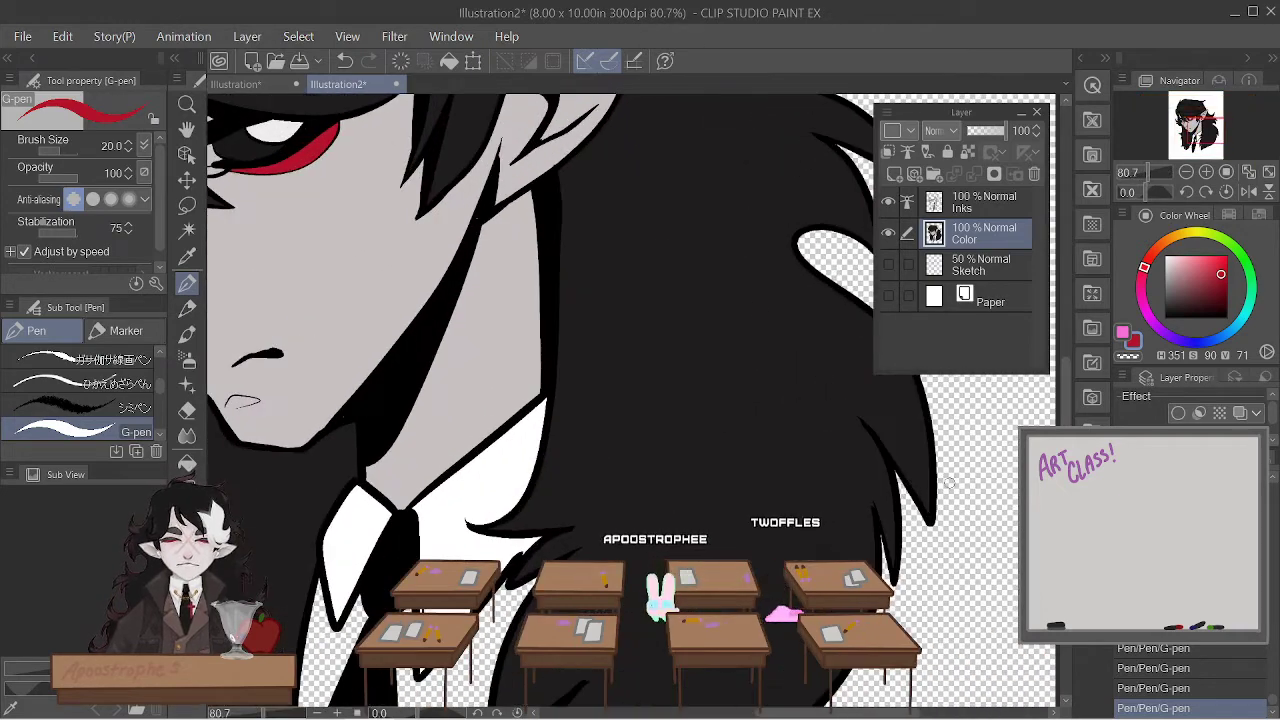
{"action": "scroll", "coordinate": [413, 337], "scroll_direction": "down", "scroll_amount": 3}
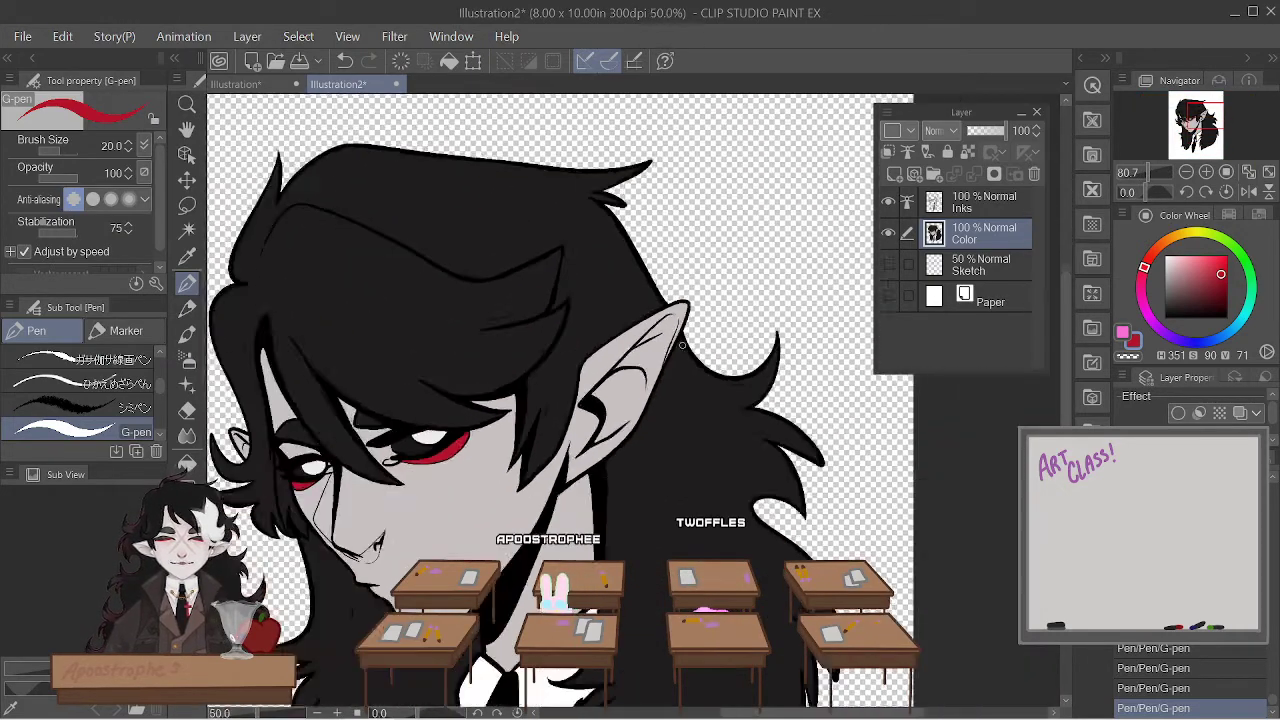
{"action": "scroll", "coordinate": [413, 337], "scroll_direction": "down", "scroll_amount": 1}
{"action": "scroll", "coordinate": [413, 337], "scroll_direction": "up", "scroll_amount": 2}
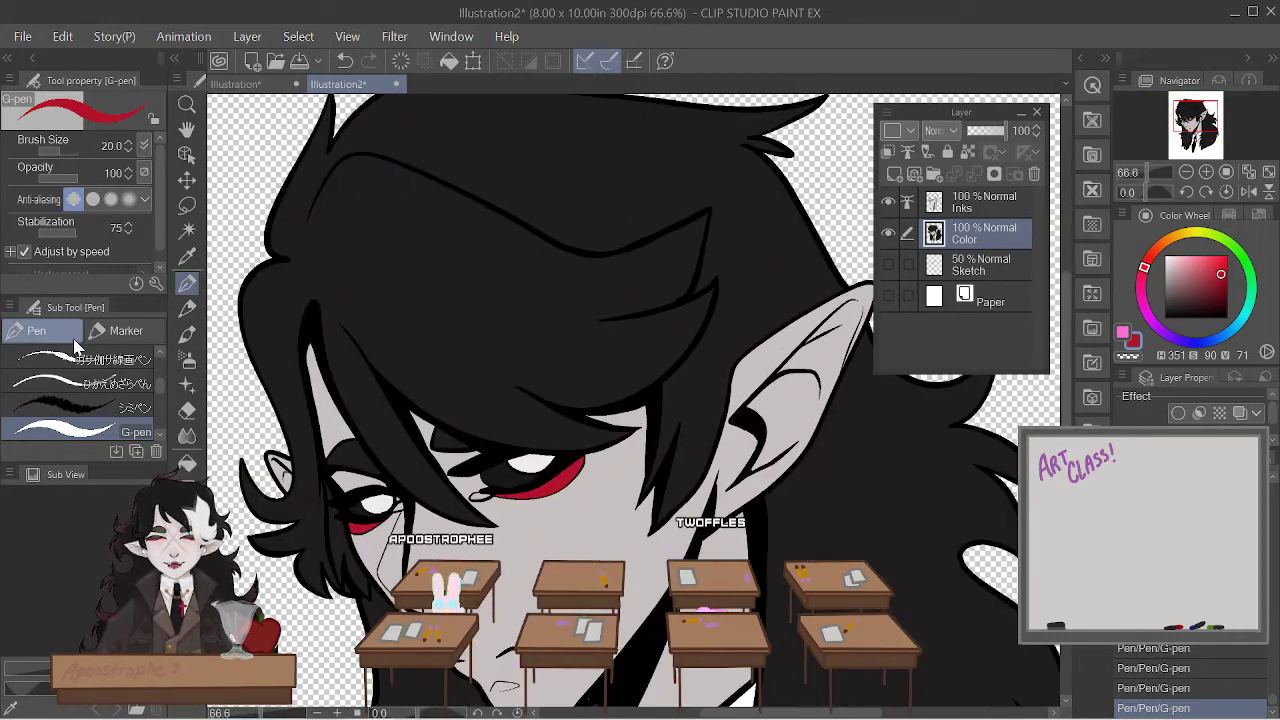
- Draw a red circle with a small opening in its outline on the Inks layer, in the empty area beside the hair
{"action": "left_click", "coordinate": [187, 462]}
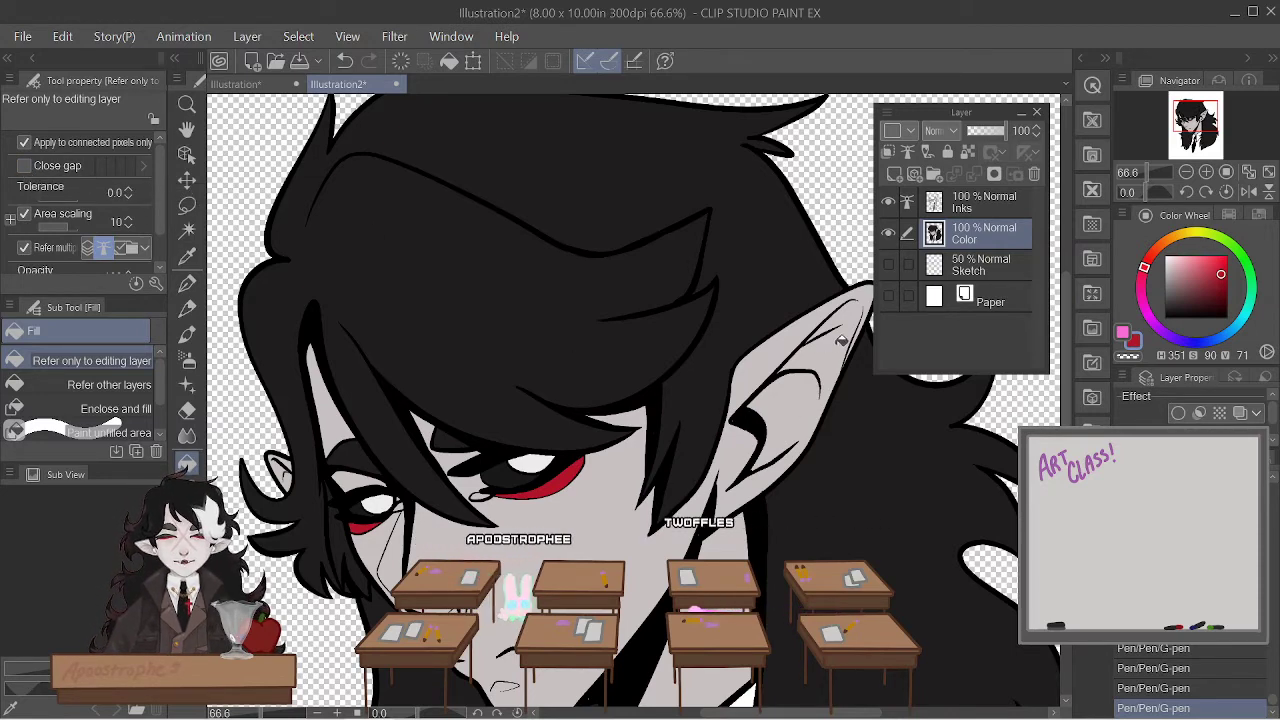
{"action": "scroll", "coordinate": [817, 375], "scroll_direction": "down", "scroll_amount": 4}
{"action": "scroll", "coordinate": [791, 194], "scroll_direction": "up", "scroll_amount": 4}
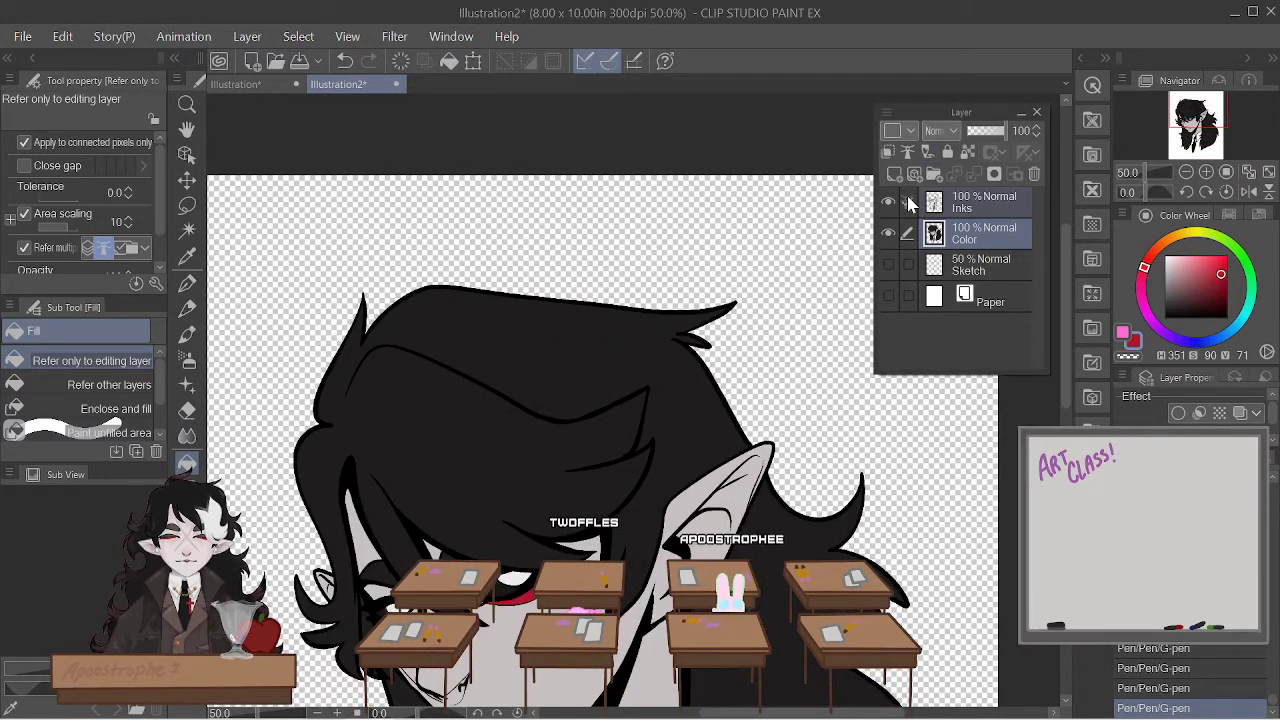
{"action": "left_click", "coordinate": [984, 204]}
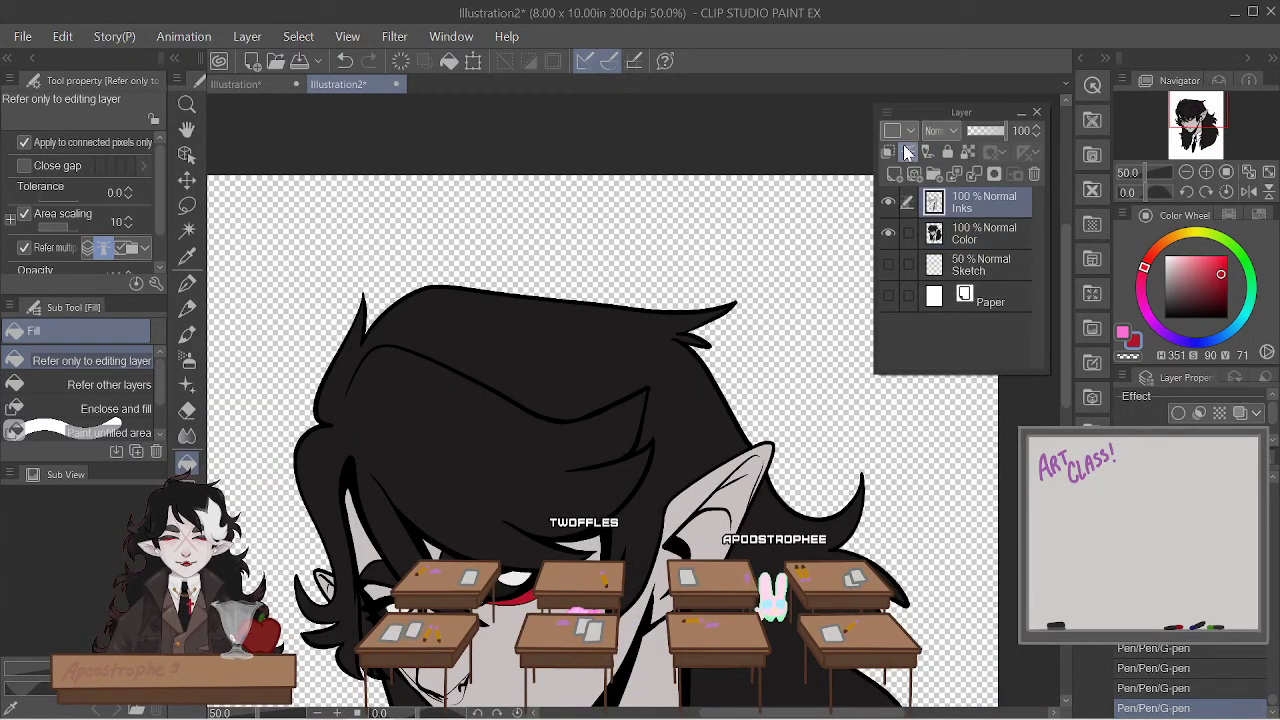
{"action": "key", "text": "i"}
{"action": "key", "text": "p"}
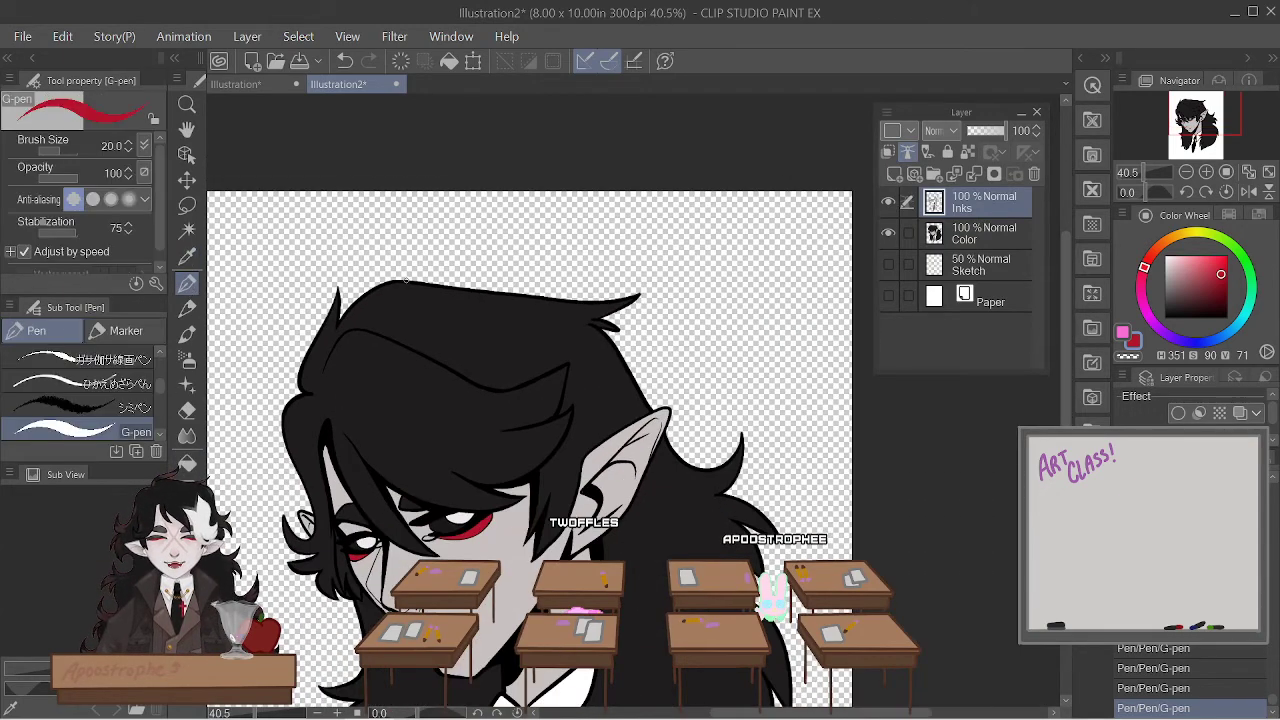
{"action": "scroll", "coordinate": [716, 276], "scroll_direction": "up", "scroll_amount": 2}
{"action": "scroll", "coordinate": [716, 276], "scroll_direction": "up", "scroll_amount": 2}
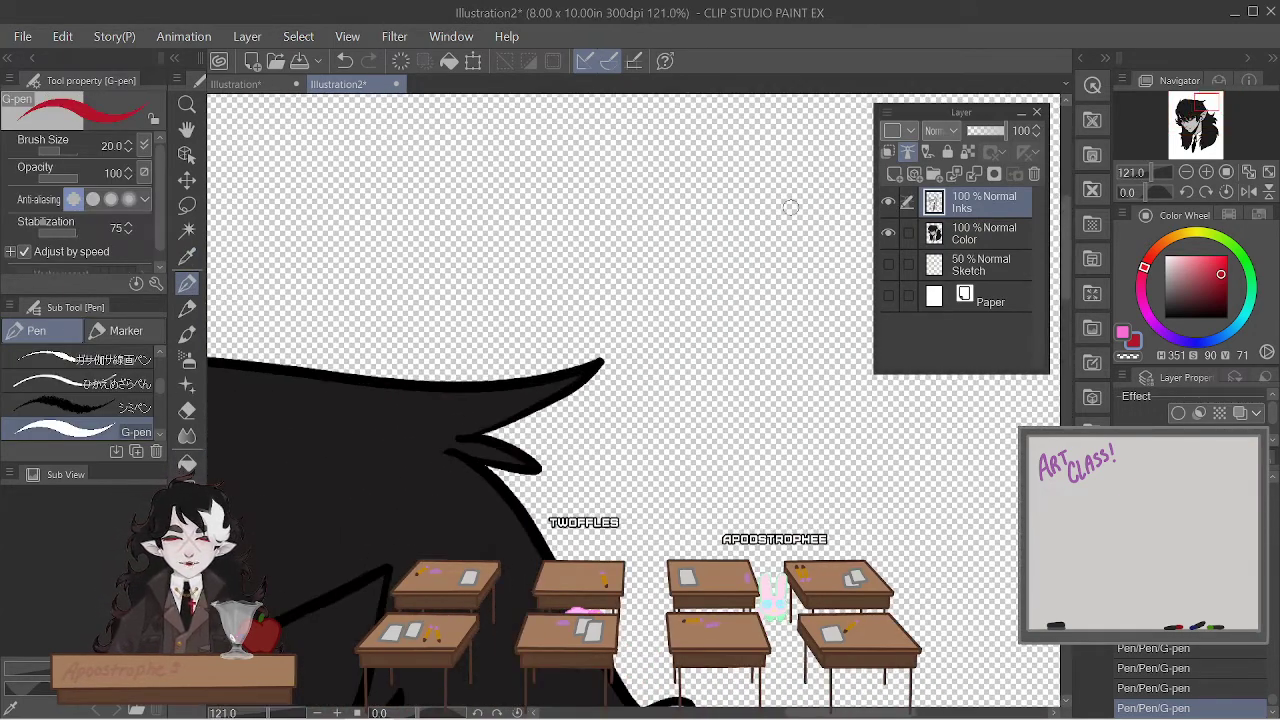
{"action": "mouse_move", "coordinate": [685, 346]}
{"action": "left_mouse_down"}
{"action": "mouse_move", "coordinate": [758, 449]}
{"action": "mouse_move", "coordinate": [844, 361]}
{"action": "left_mouse_up"}
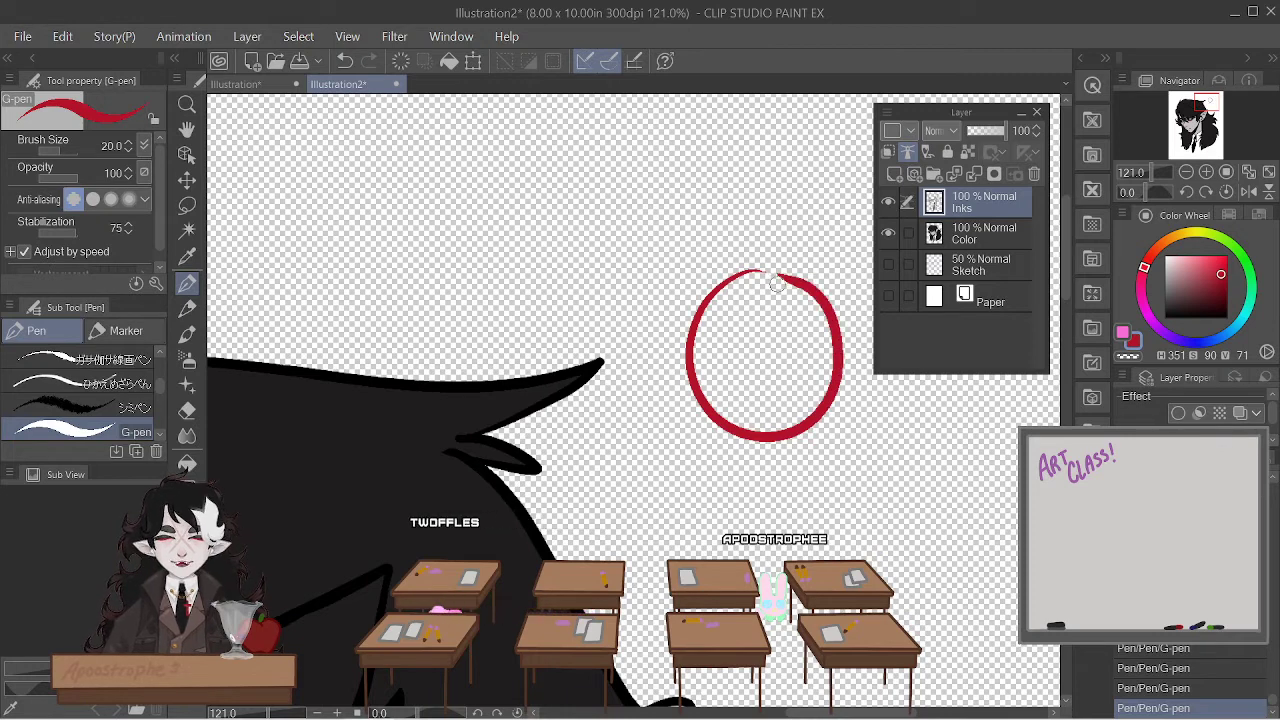
- Enable Close gap at its highest level for the Fill tool and set the drawing color to pure white (S 0, V 100)
{"action": "left_click", "coordinate": [188, 460]}
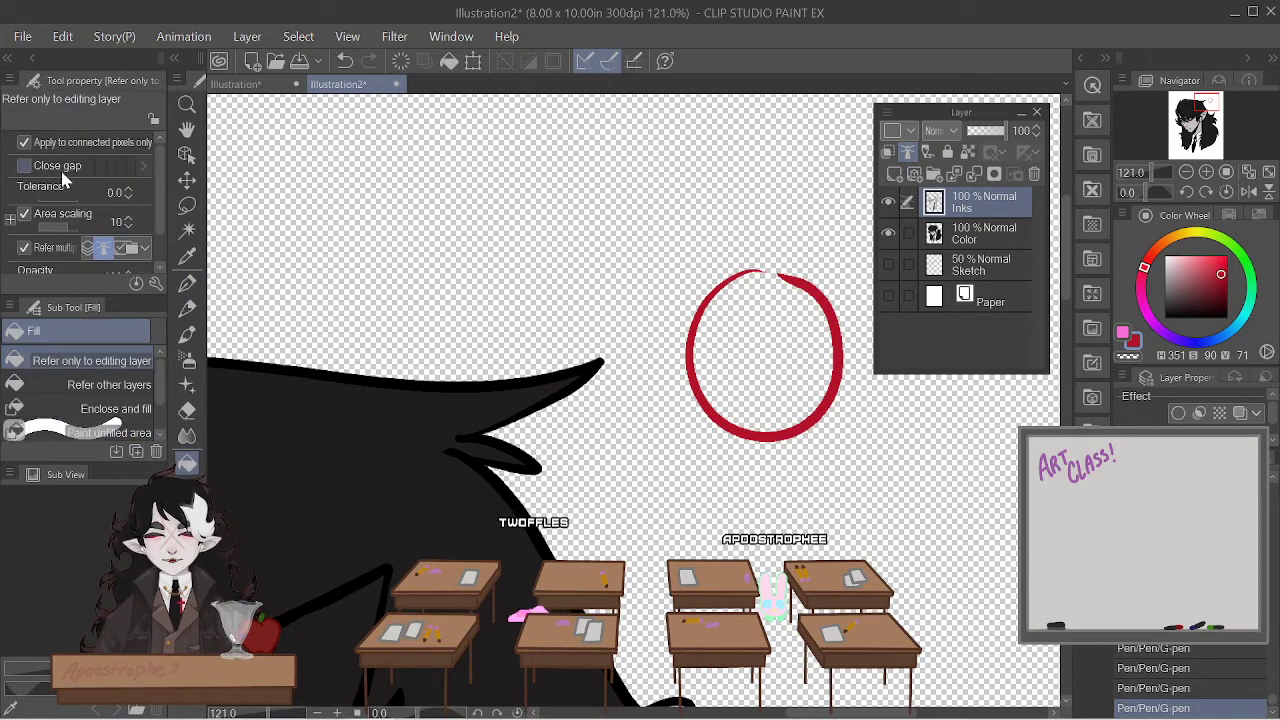
{"action": "left_click", "coordinate": [30, 167]}
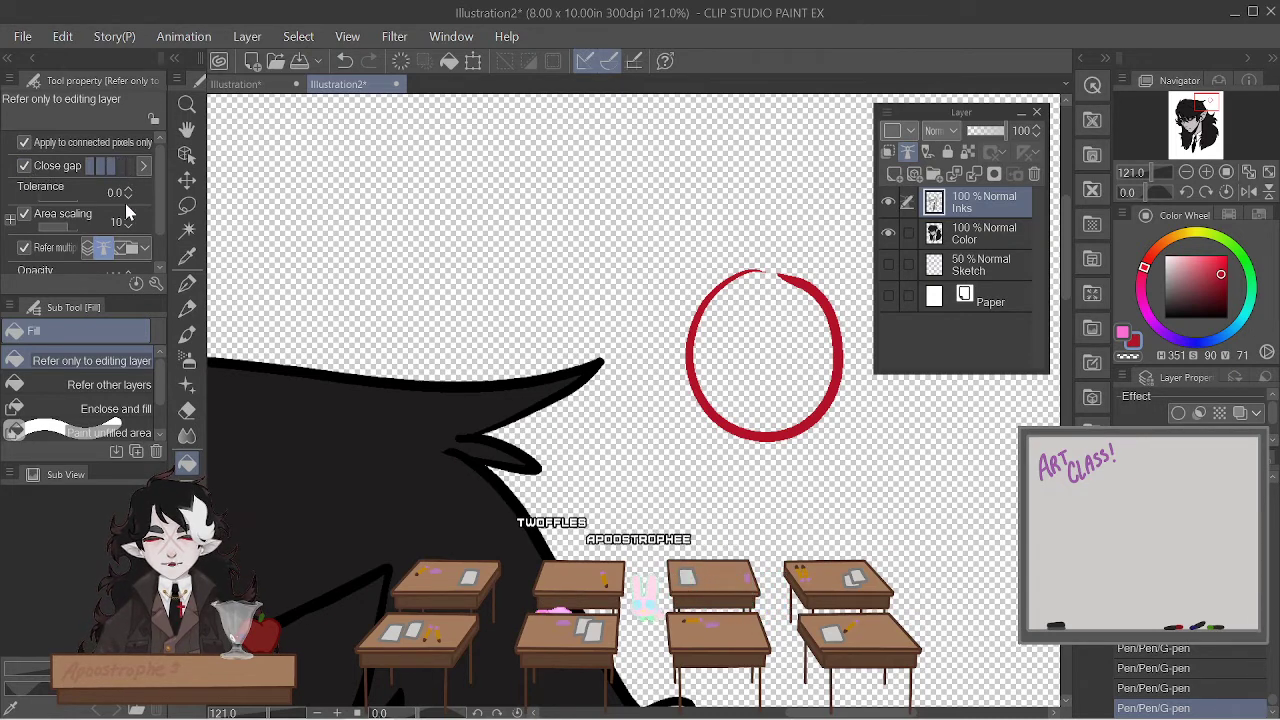
{"action": "left_click", "coordinate": [133, 167]}
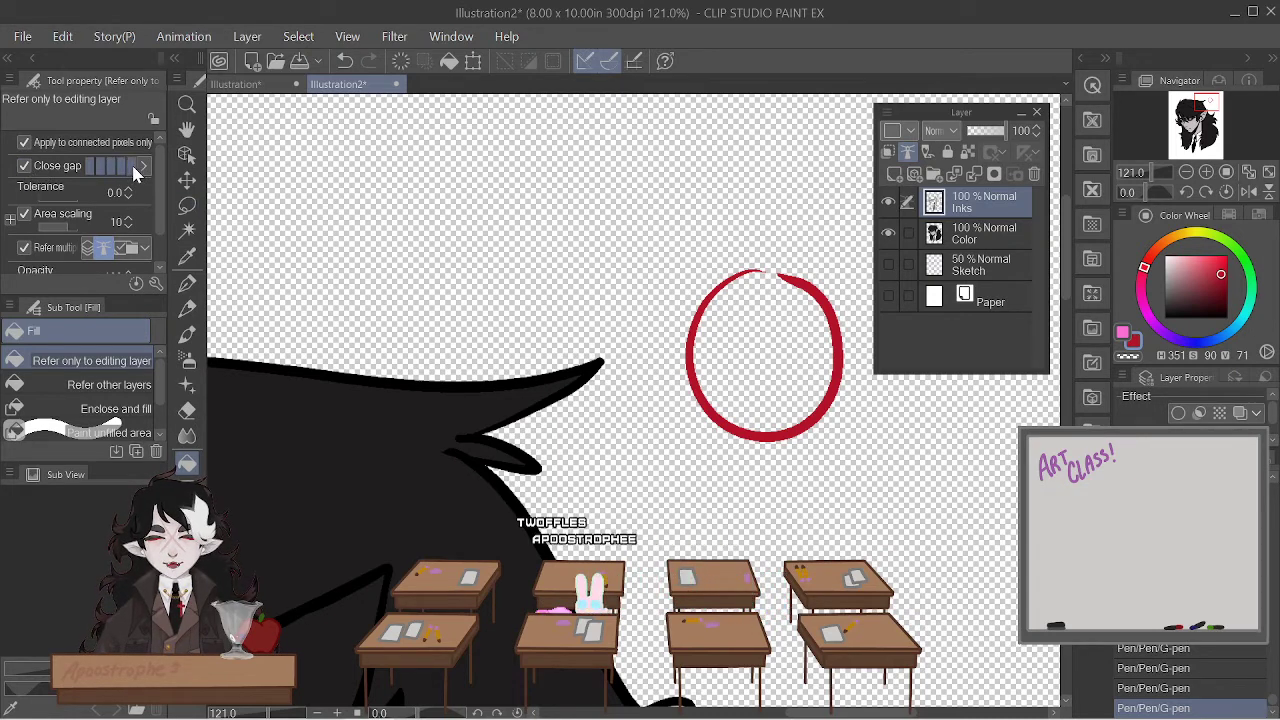
{"action": "left_click", "coordinate": [1166, 257]}
- Try filling the open circle with white directly on the Inks layer, undoing each fill
{"action": "left_click", "coordinate": [780, 344]}
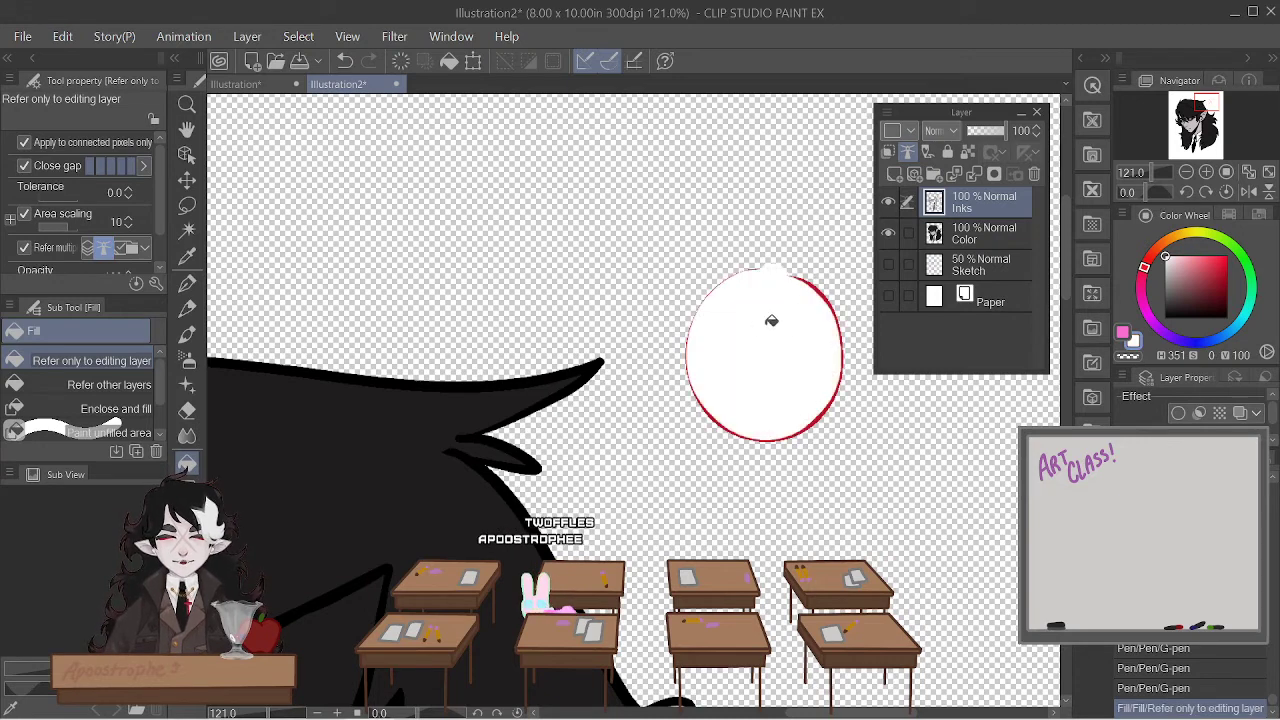
{"action": "key", "text": "ctrl+z"}
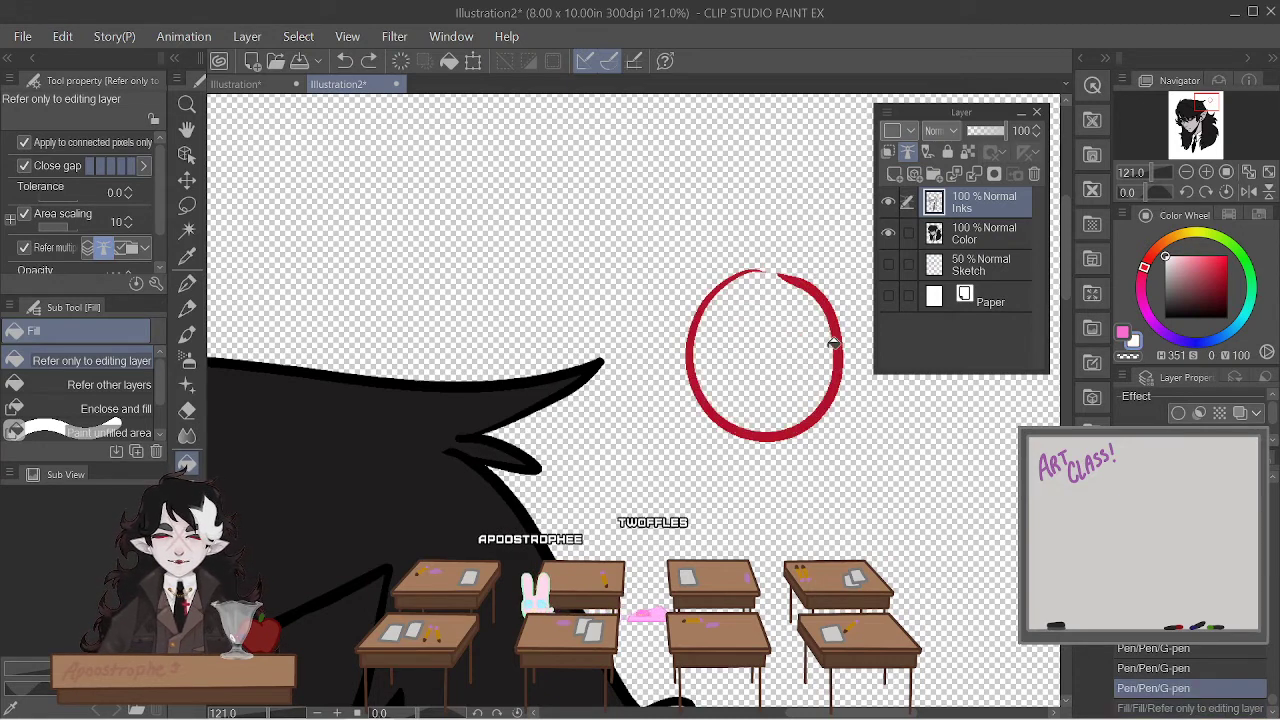
{"action": "left_click", "coordinate": [791, 367]}
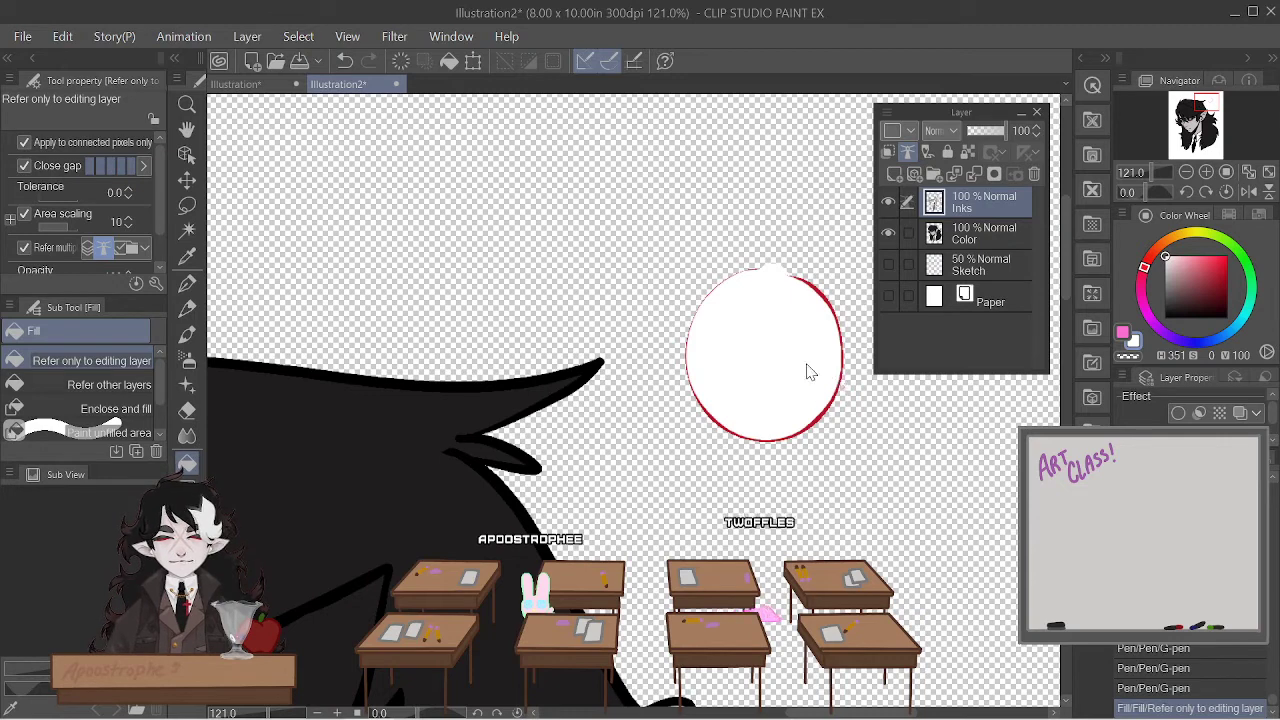
{"action": "key", "text": "ctrl+z"}
{"action": "left_click", "coordinate": [810, 385]}
{"action": "key", "text": "ctrl+z"}
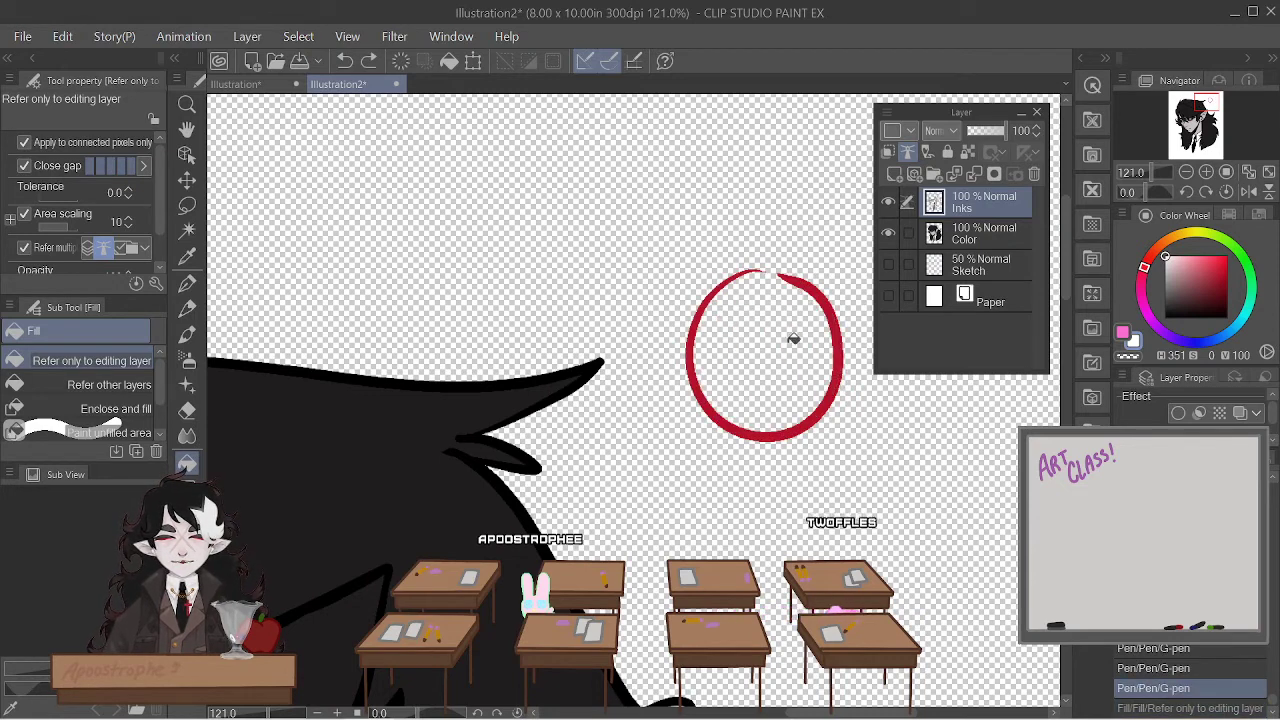
- Compare the white circle fill on the Color layer with the same fill on the Inks layer, undoing both
{"action": "left_click", "coordinate": [984, 240]}
{"action": "left_click", "coordinate": [780, 343]}
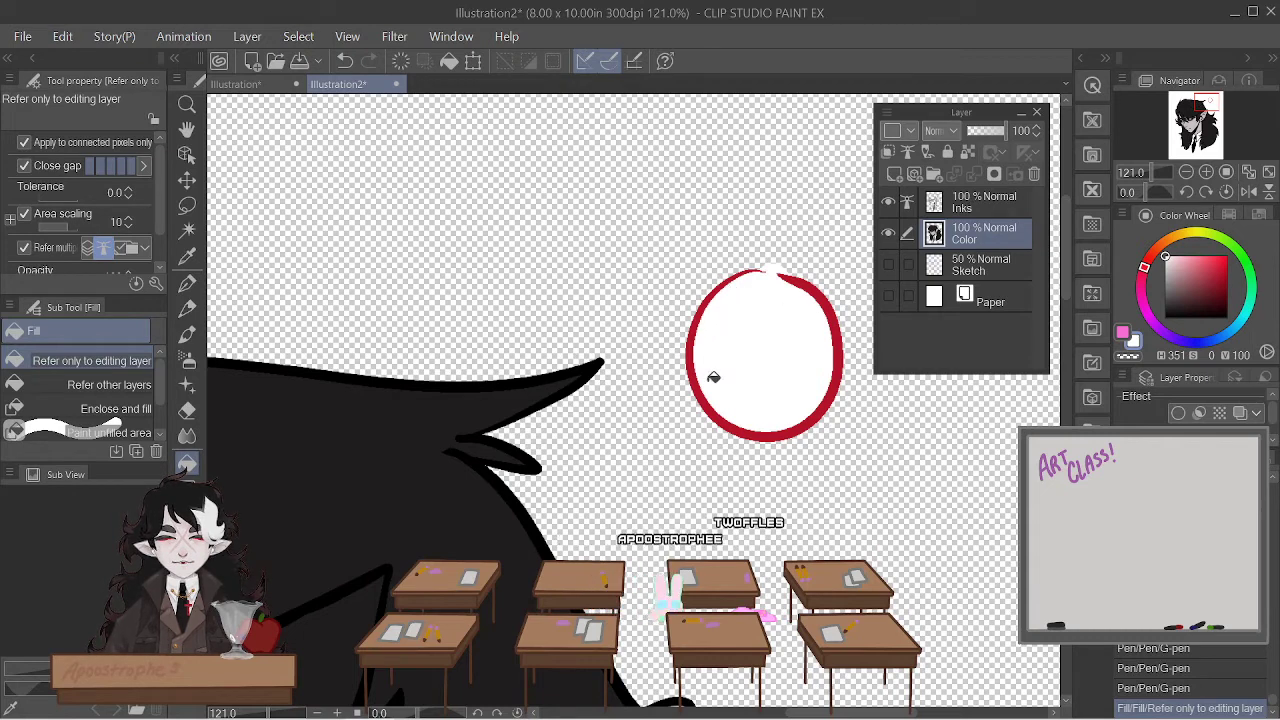
{"action": "key", "text": "ctrl+z"}
{"action": "left_click", "coordinate": [960, 202]}
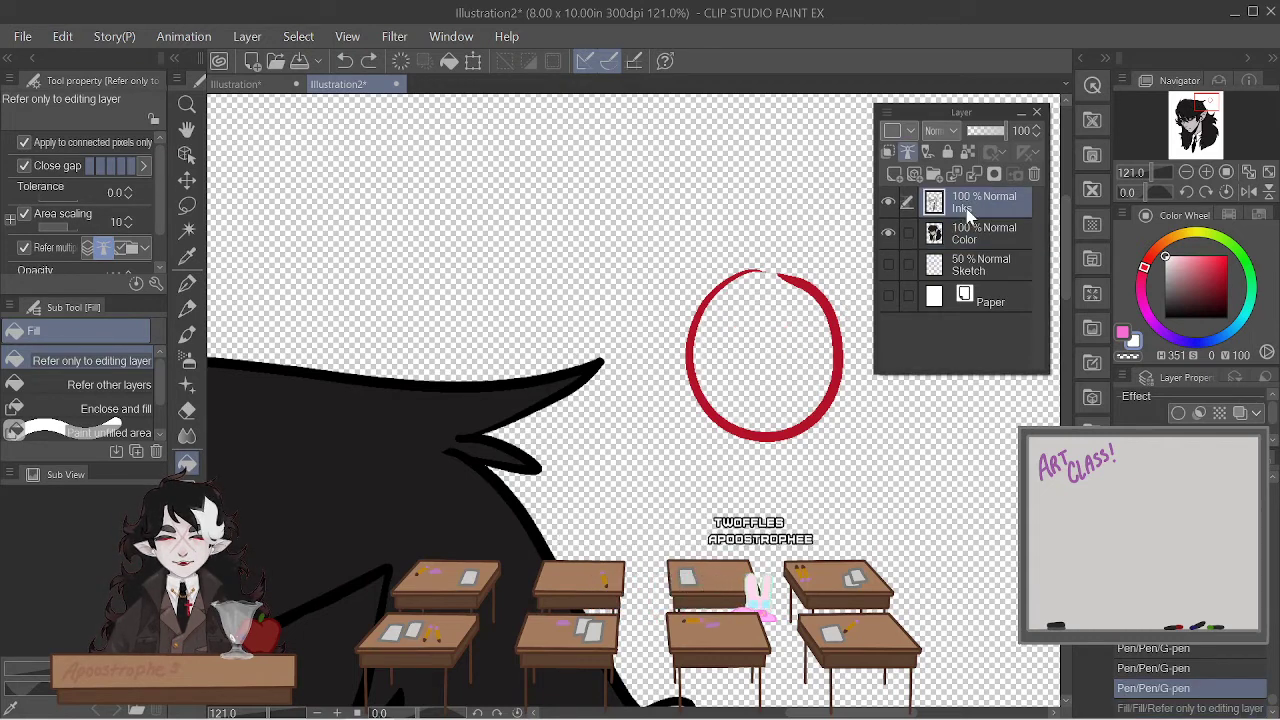
{"action": "left_click", "coordinate": [764, 373]}
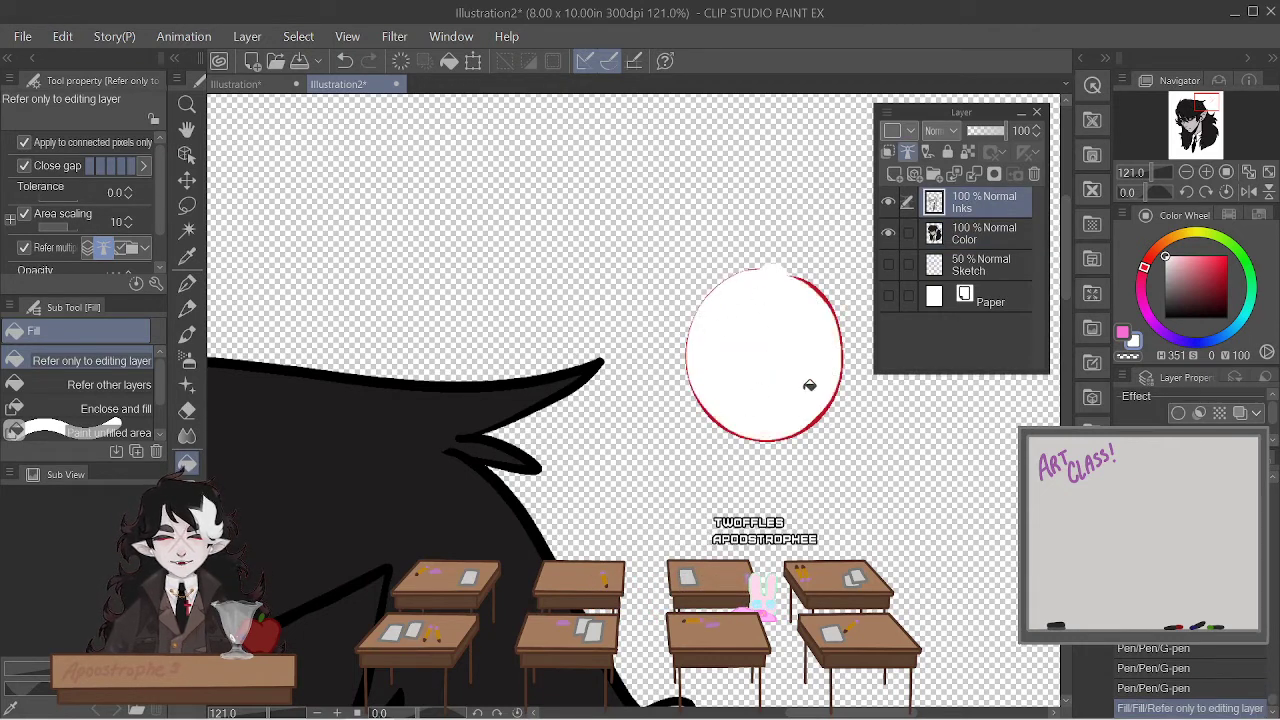
{"action": "key", "text": "ctrl+z"}
- Try the white circle fill with Close gap off and with it back on, undoing each fill
{"action": "scroll", "coordinate": [160, 224], "scroll_direction": "down", "scroll_amount": 2}
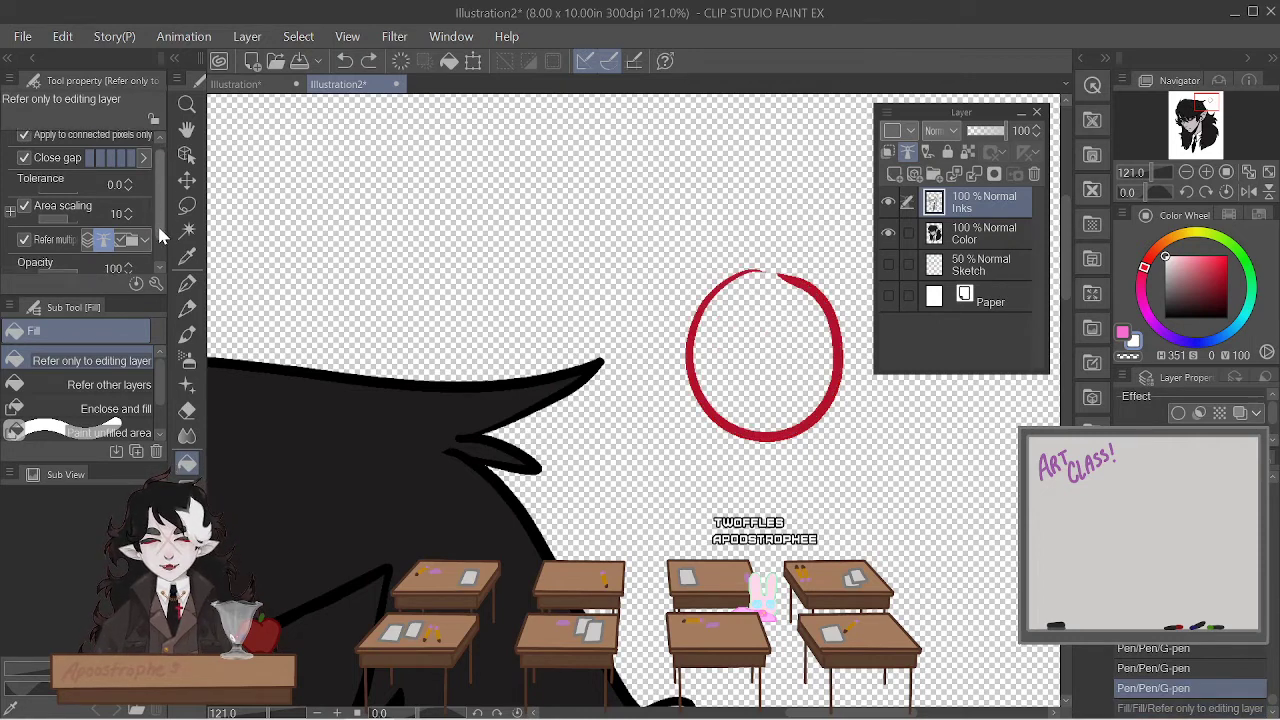
{"action": "scroll", "coordinate": [160, 224], "scroll_direction": "up", "scroll_amount": 2}
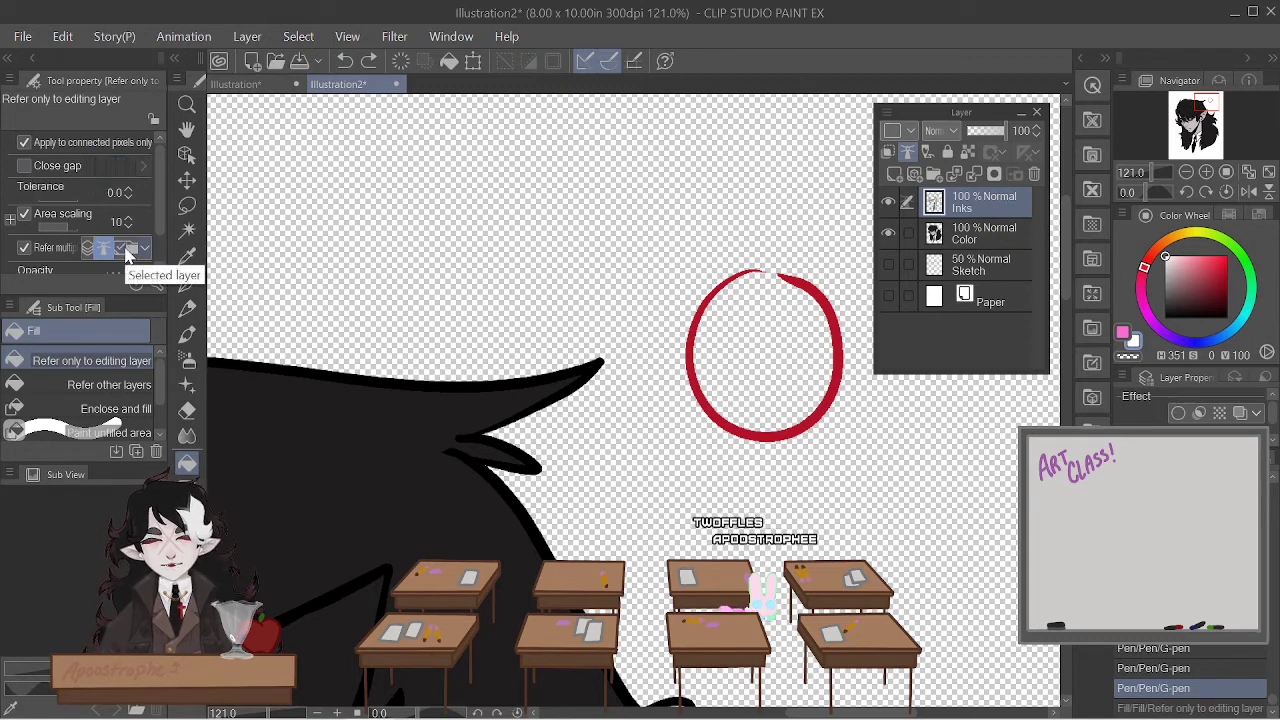
{"action": "left_click", "coordinate": [763, 380]}
{"action": "key", "text": "ctrl+z"}
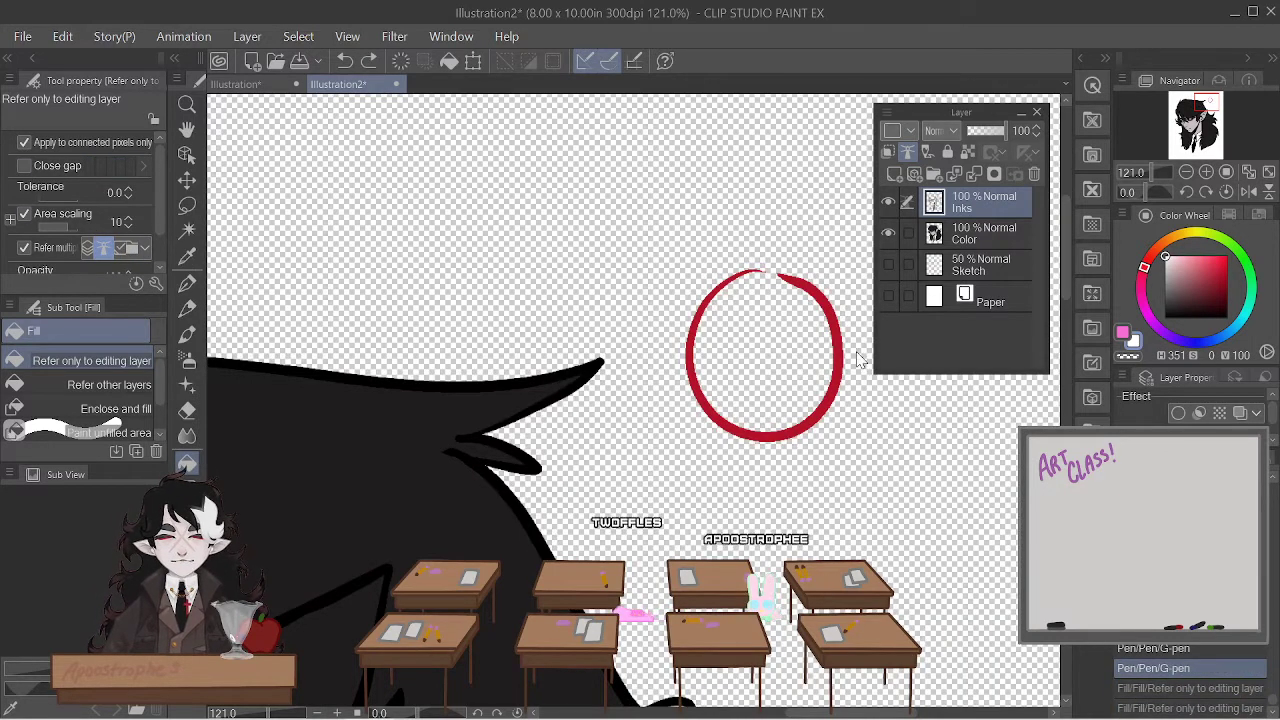
{"action": "left_click", "coordinate": [25, 167]}
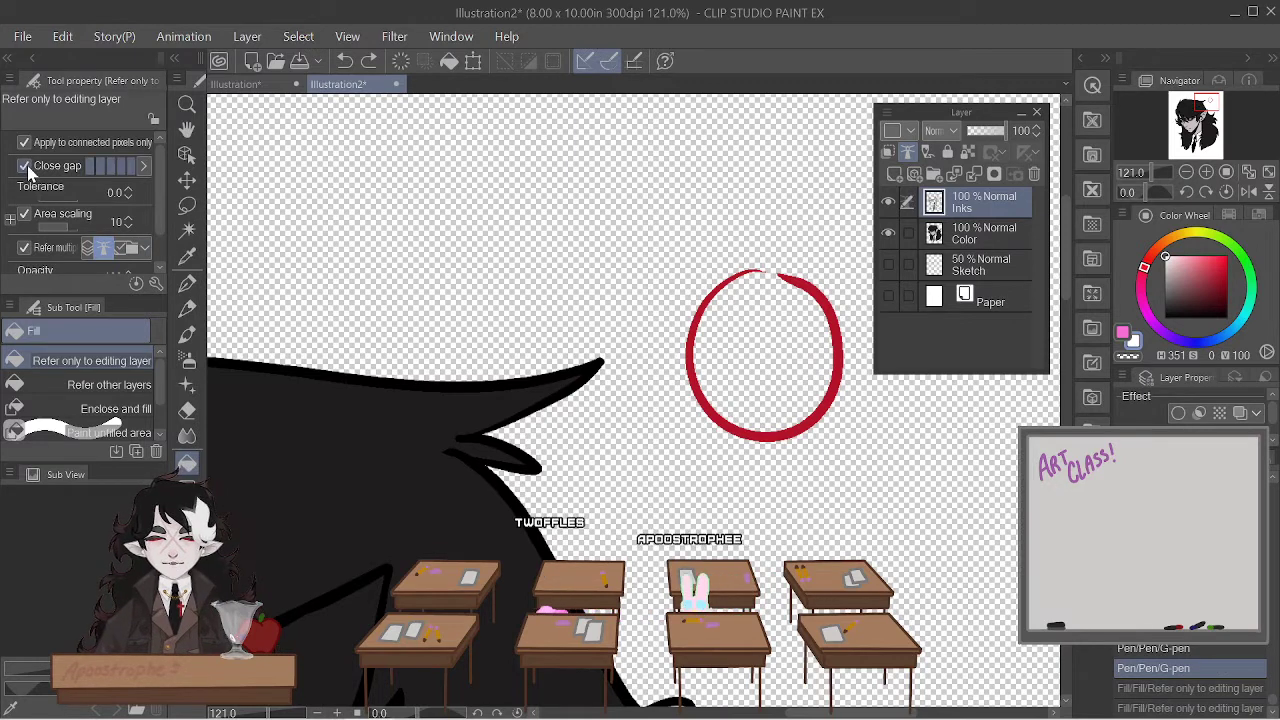
{"action": "left_click", "coordinate": [770, 358]}
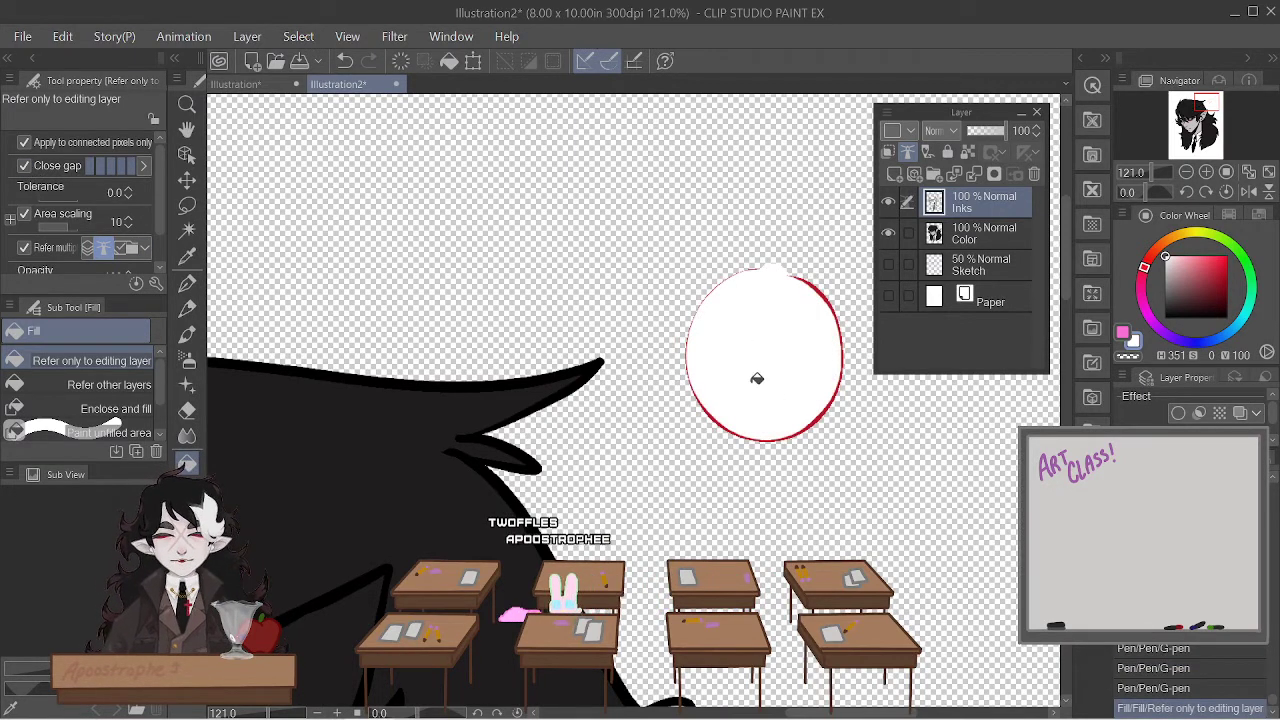
{"action": "key", "text": "ctrl+z"}
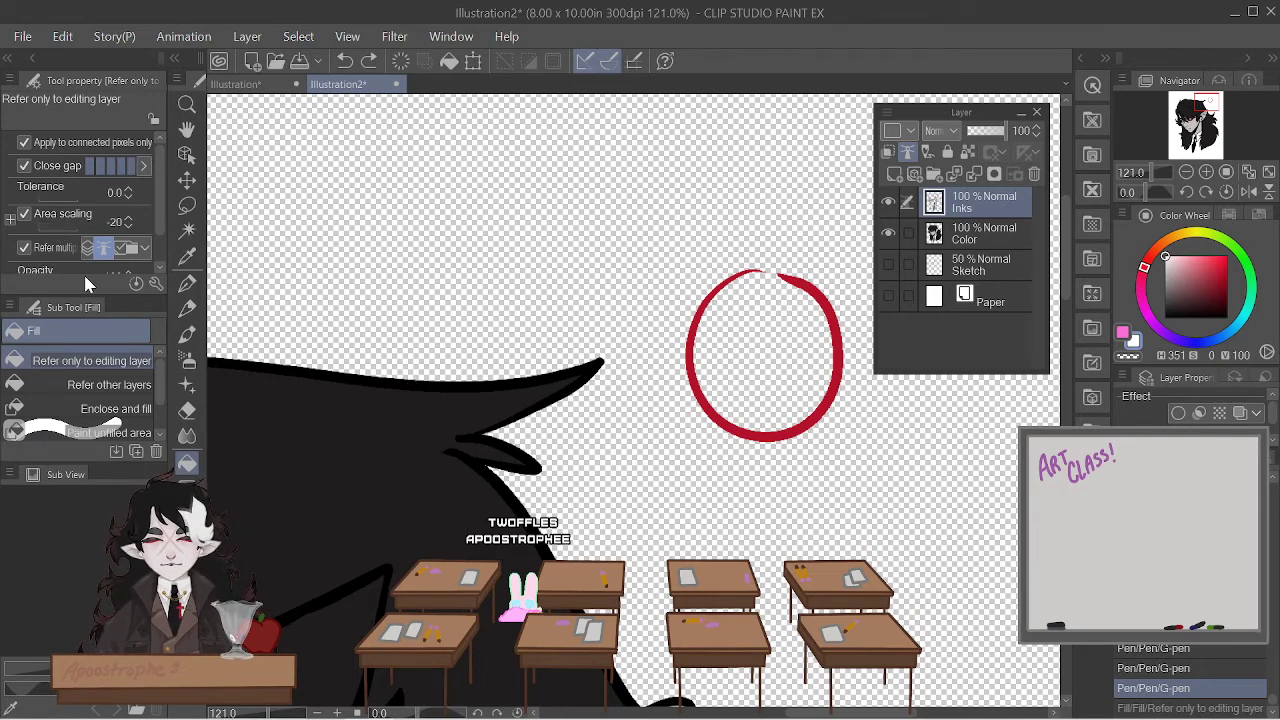
- Try the white circle fill with Area scaling at -20, undo it, and refill the circle with Area scaling at 0
{"action": "left_click", "coordinate": [764, 334]}
{"action": "key", "text": "ctrl+z"}
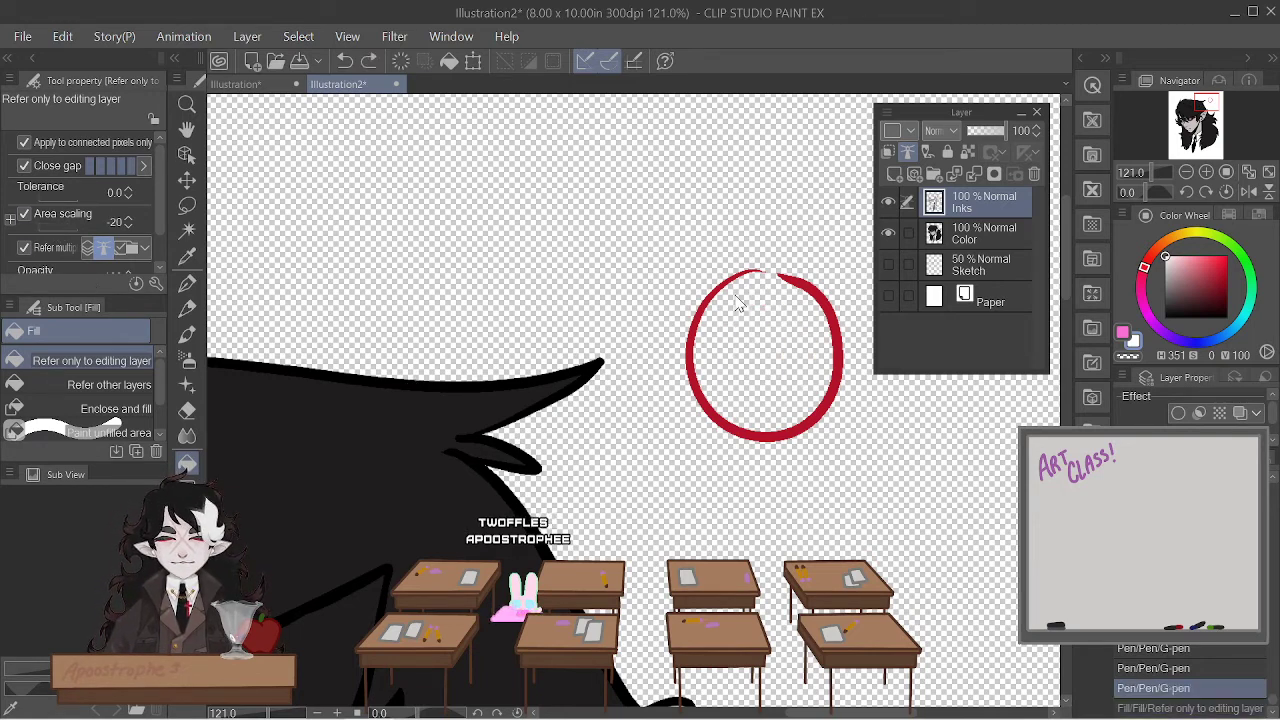
{"action": "left_click", "coordinate": [743, 363]}
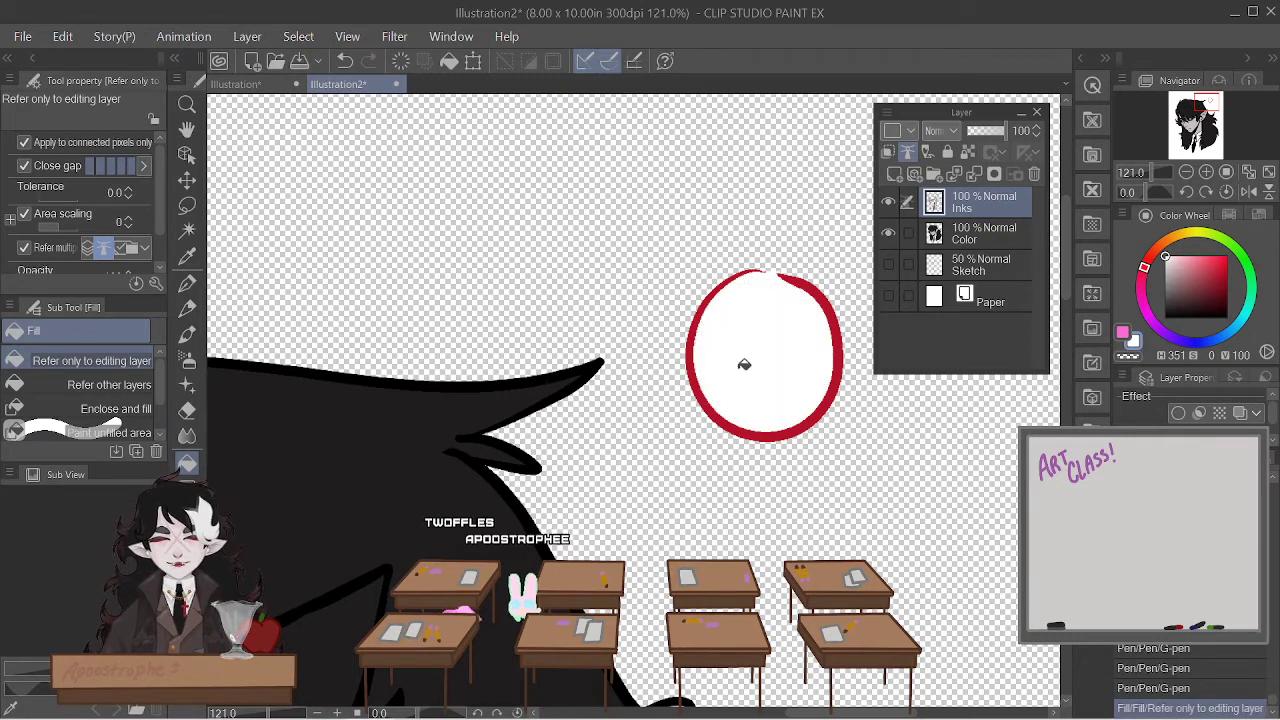
- Undo the test circle and its white fill, and set the Fill tool to Area scaling 10 with Close gap off
{"action": "key", "text": "ctrl+z"}
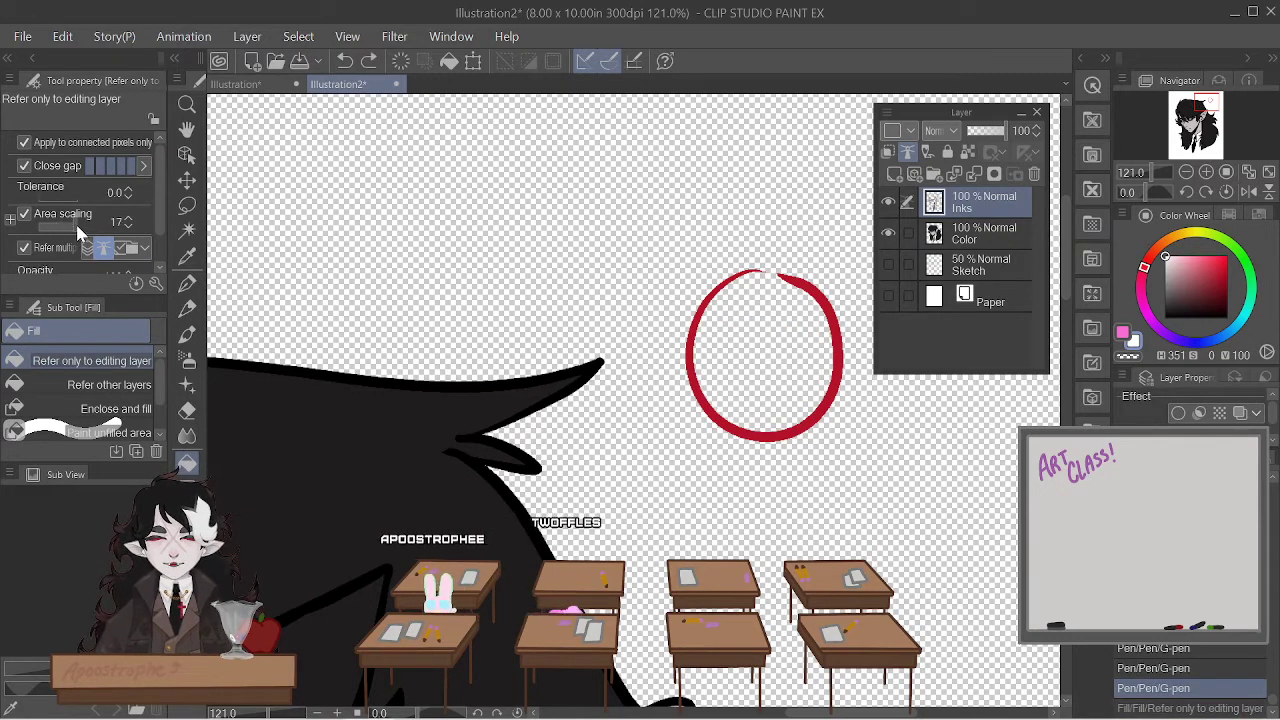
{"action": "left_click", "coordinate": [76, 226]}
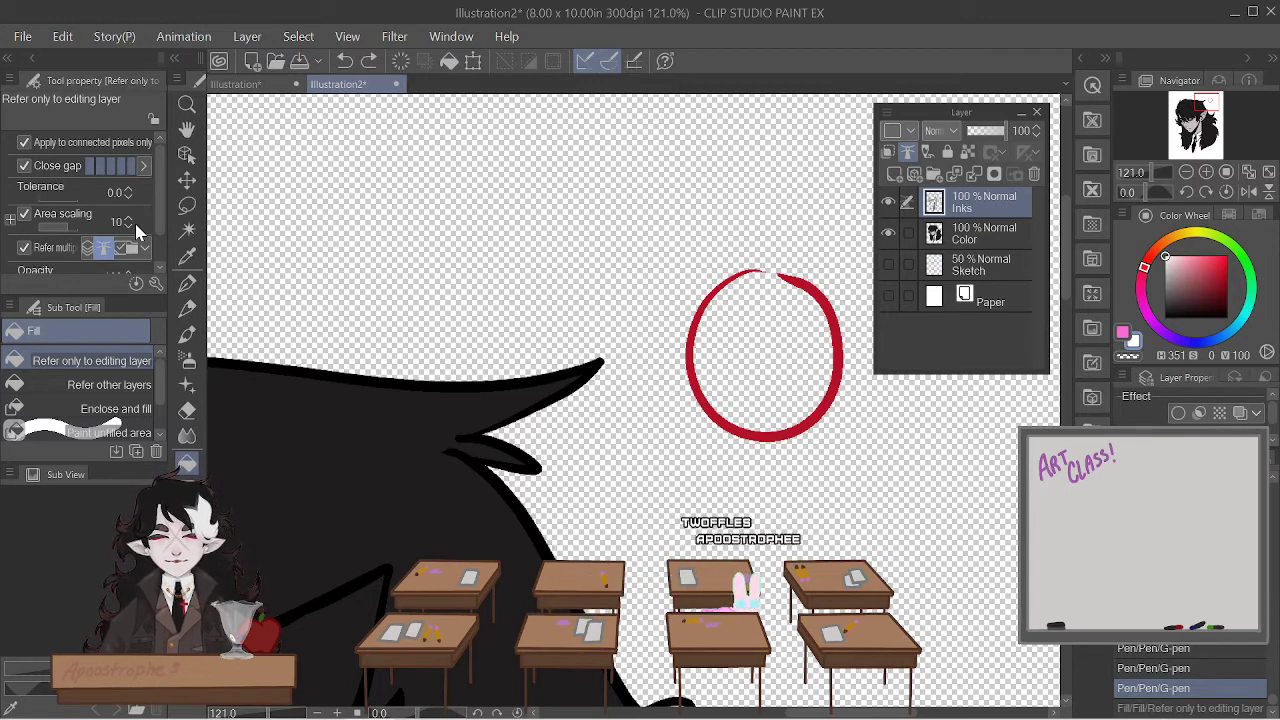
{"action": "left_click", "coordinate": [23, 167]}
{"action": "left_click", "coordinate": [188, 287]}
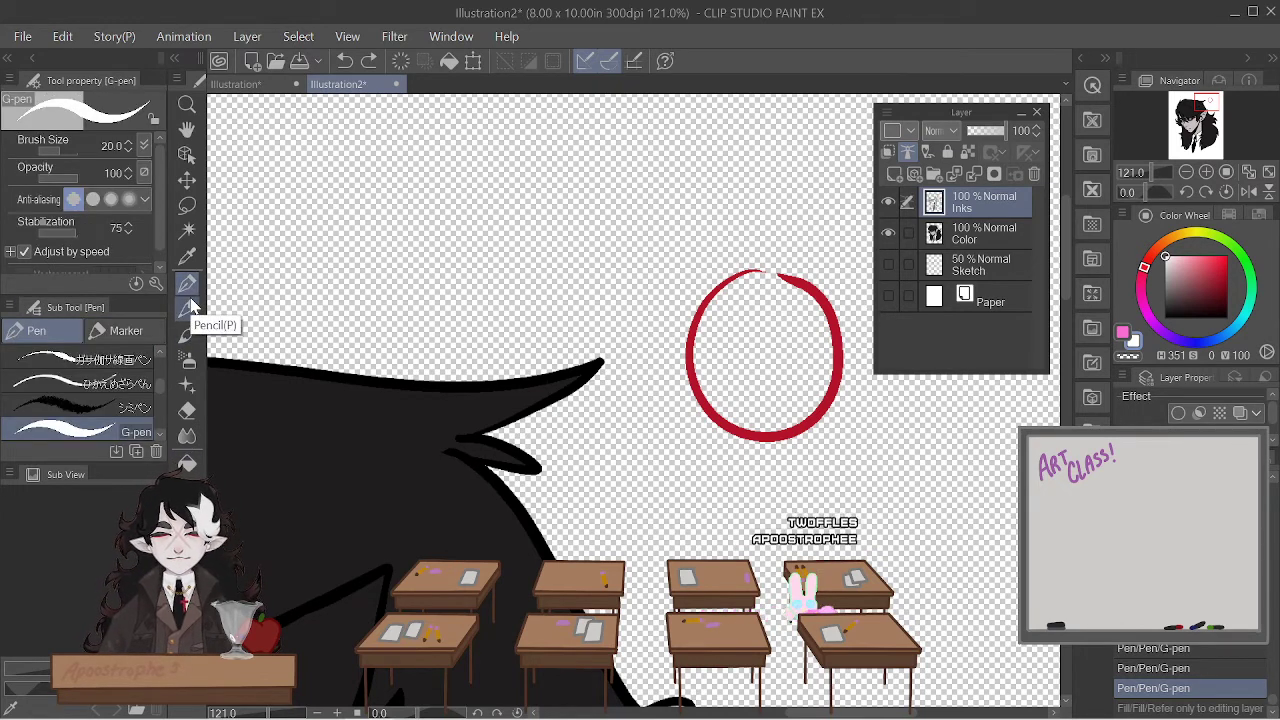
{"action": "key", "text": "ctrl+z"}
- Draw a zigzag streak edge across the dark fringe down to its tip with the G-pen on the Color layer, in off-white (S 0, V 92)
{"action": "scroll", "coordinate": [486, 346], "scroll_direction": "down", "scroll_amount": 7}
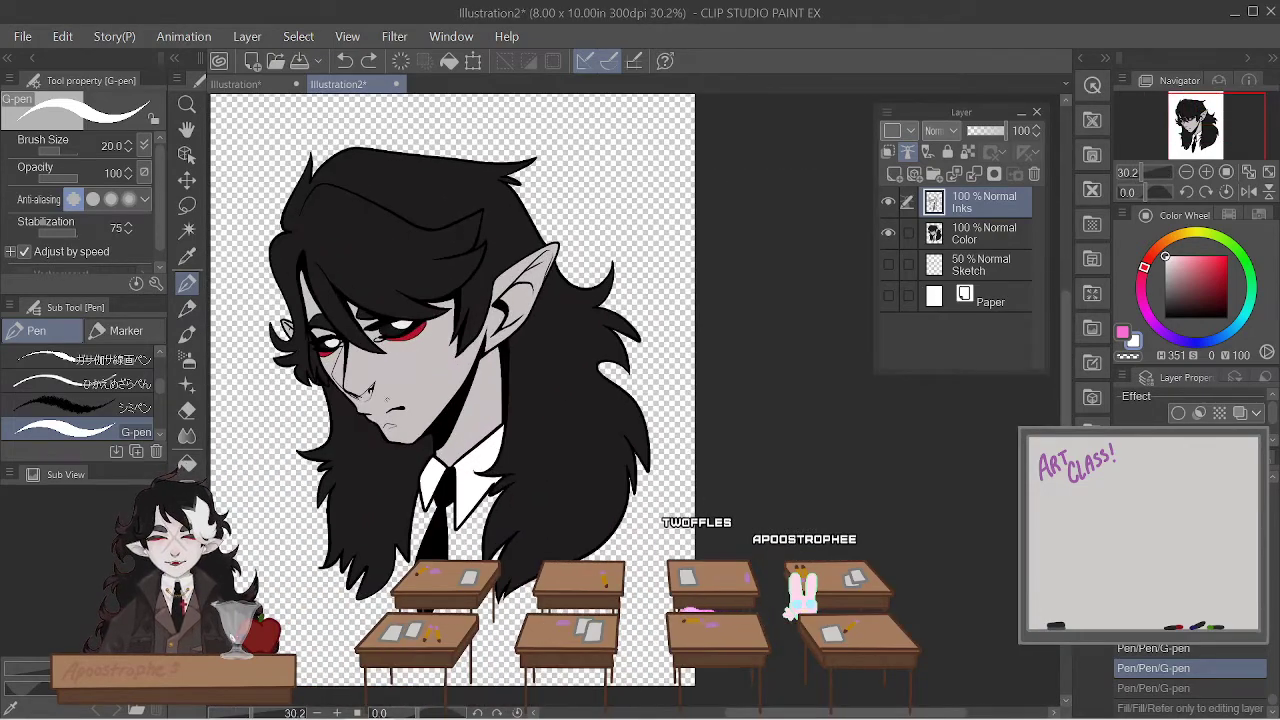
{"action": "scroll", "coordinate": [350, 362], "scroll_direction": "up", "scroll_amount": 4}
{"action": "scroll", "coordinate": [350, 362], "scroll_direction": "down", "scroll_amount": 2}
{"action": "scroll", "coordinate": [350, 362], "scroll_direction": "up", "scroll_amount": 2}
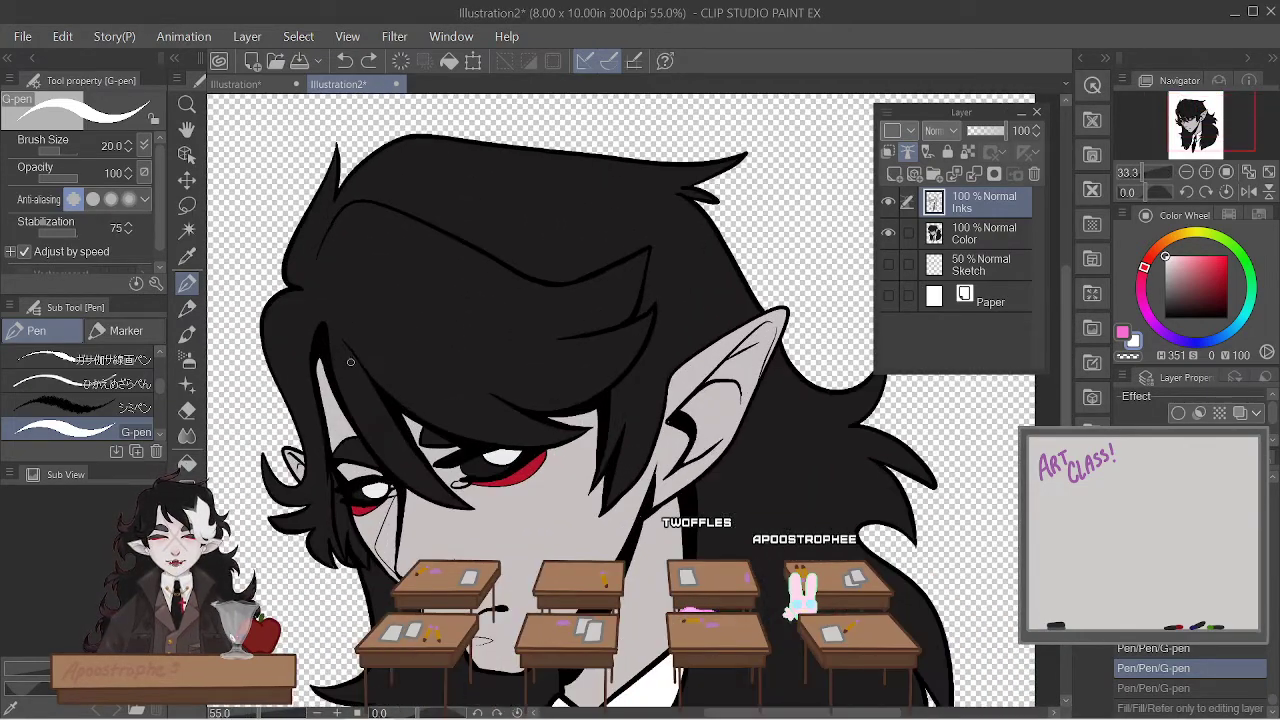
{"action": "scroll", "coordinate": [472, 501], "scroll_direction": "up", "scroll_amount": 1}
{"action": "scroll", "coordinate": [424, 182], "scroll_direction": "up", "scroll_amount": 2}
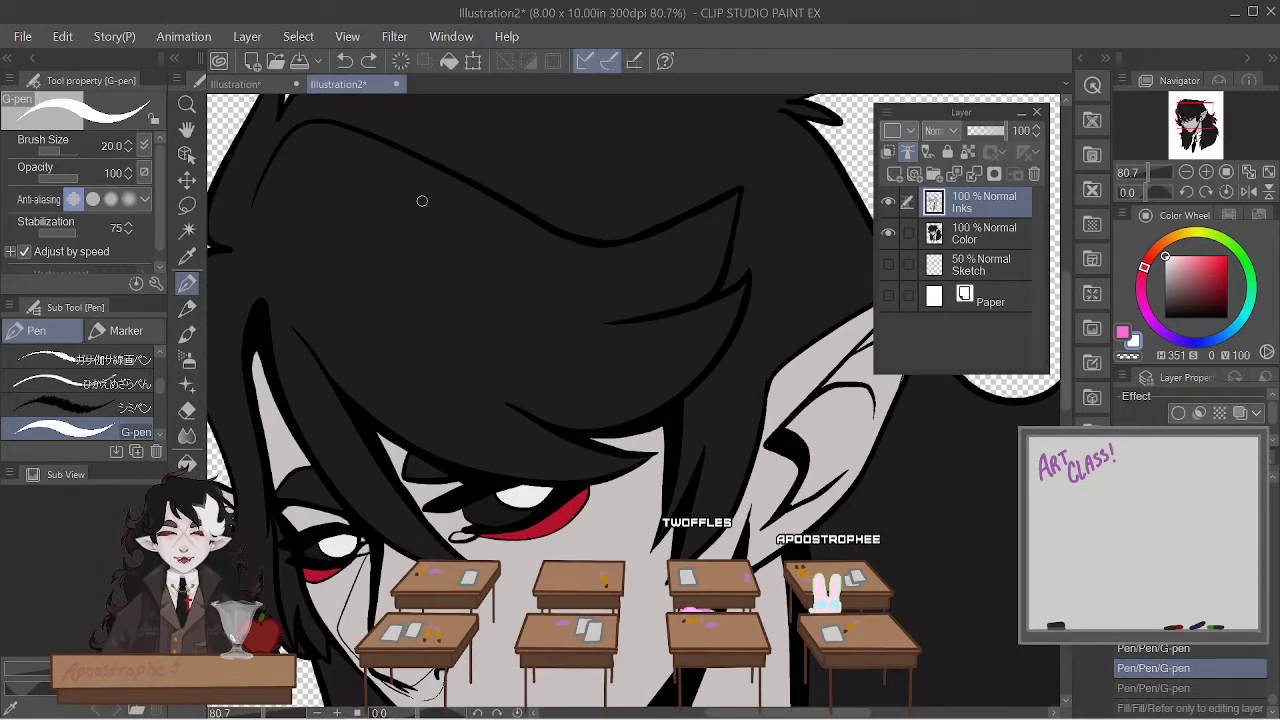
{"action": "left_click", "coordinate": [1168, 262]}
{"action": "left_click_drag", "start_coordinate": [1168, 262], "coordinate": [1164, 261]}
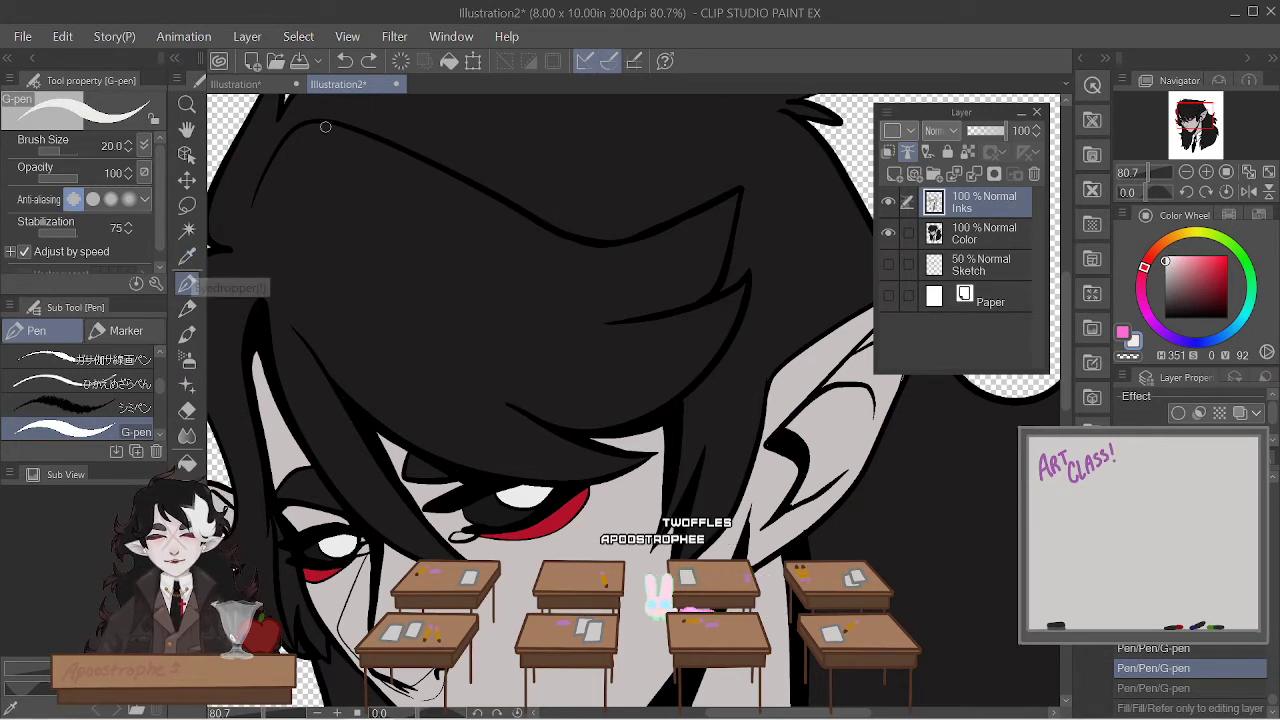
{"action": "key", "text": "alt+bracketleft"}
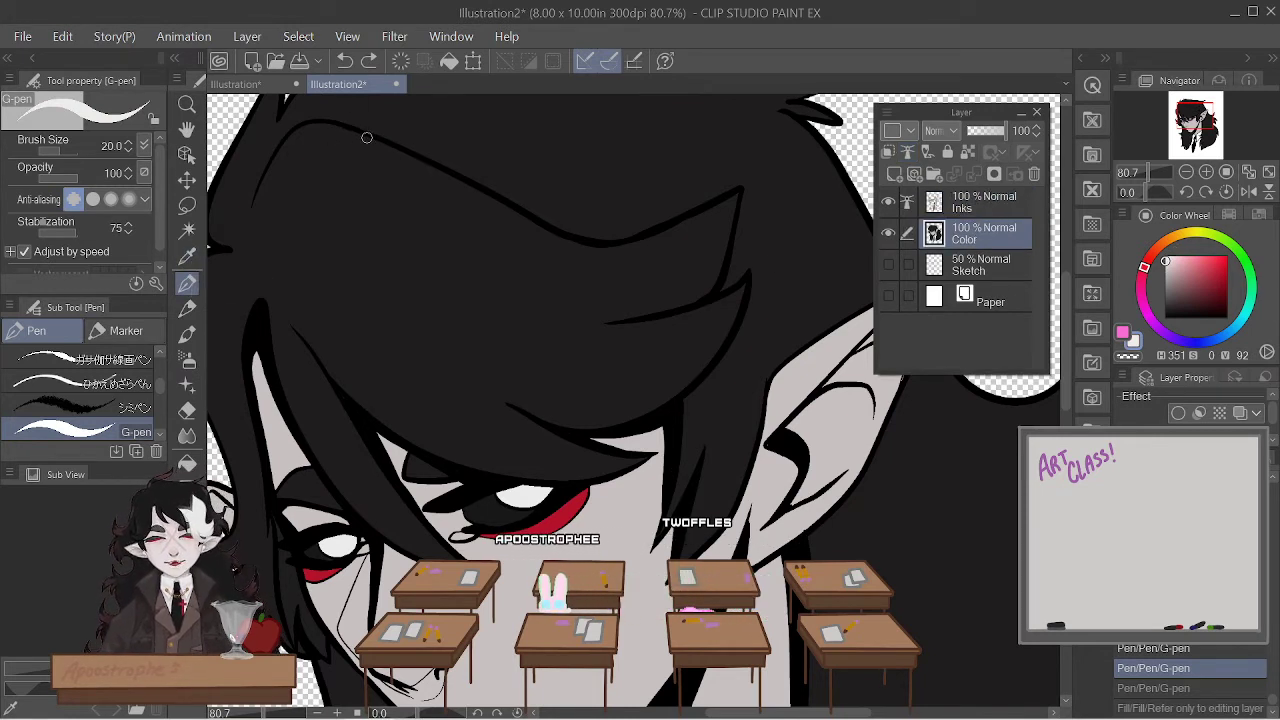
{"action": "mouse_move", "coordinate": [379, 143]}
{"action": "left_mouse_down"}
{"action": "mouse_move", "coordinate": [440, 228]}
{"action": "mouse_move", "coordinate": [498, 270]}
{"action": "mouse_move", "coordinate": [408, 258]}
{"action": "mouse_move", "coordinate": [513, 344]}
{"action": "mouse_move", "coordinate": [407, 327]}
{"action": "left_mouse_up"}
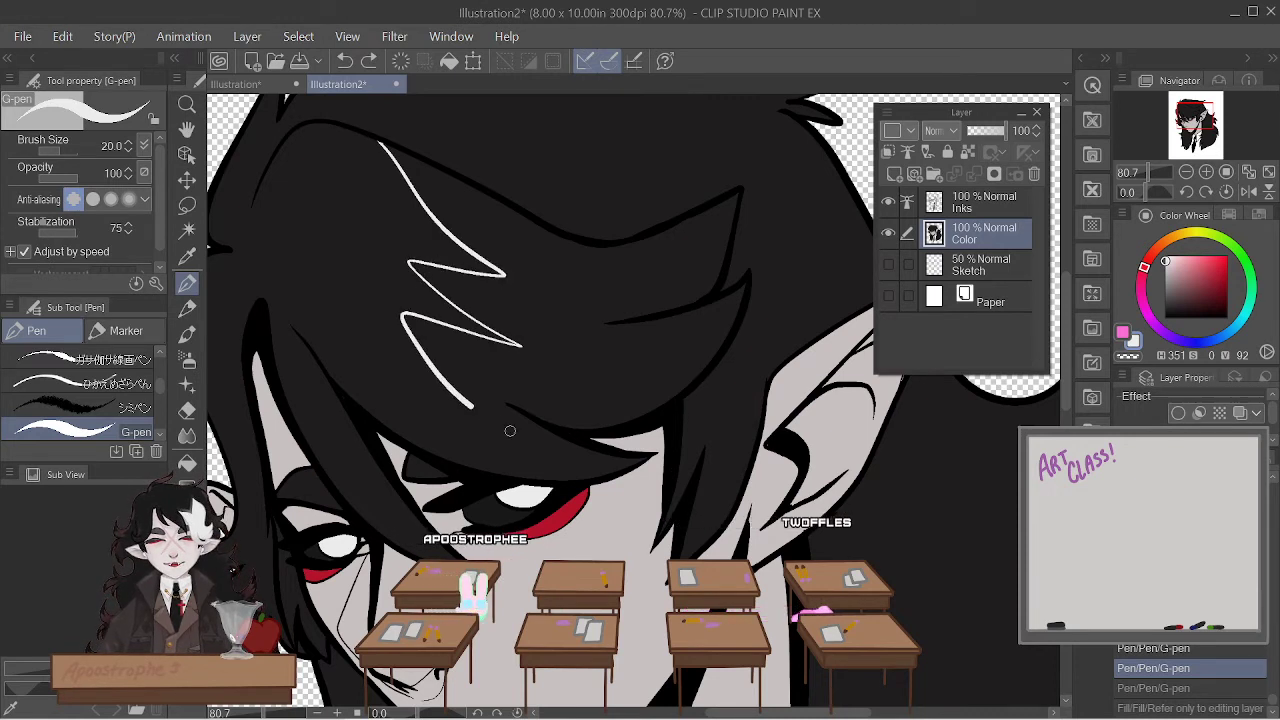
{"action": "left_click_drag", "start_coordinate": [626, 458], "coordinate": [657, 457]}
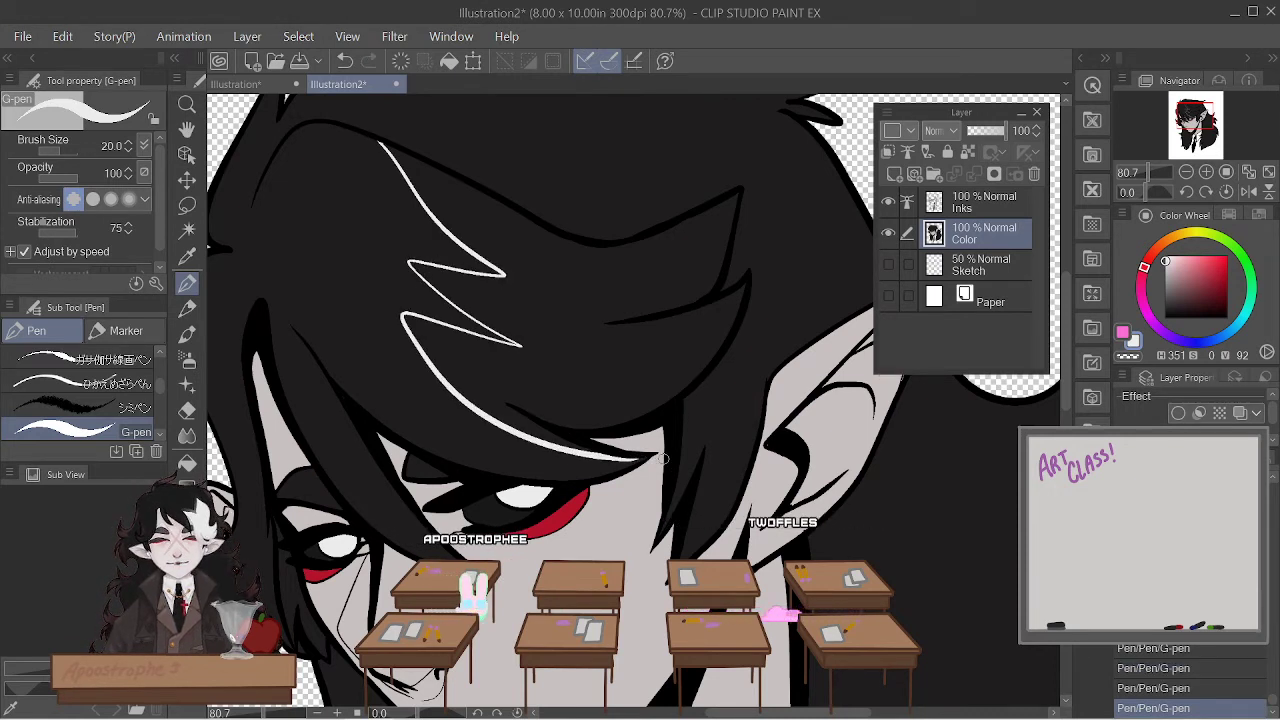
- Remove the reference layer setting from Inks and close the streak outline on the Color layer along the inked fringe lines
{"action": "left_click", "coordinate": [995, 205]}
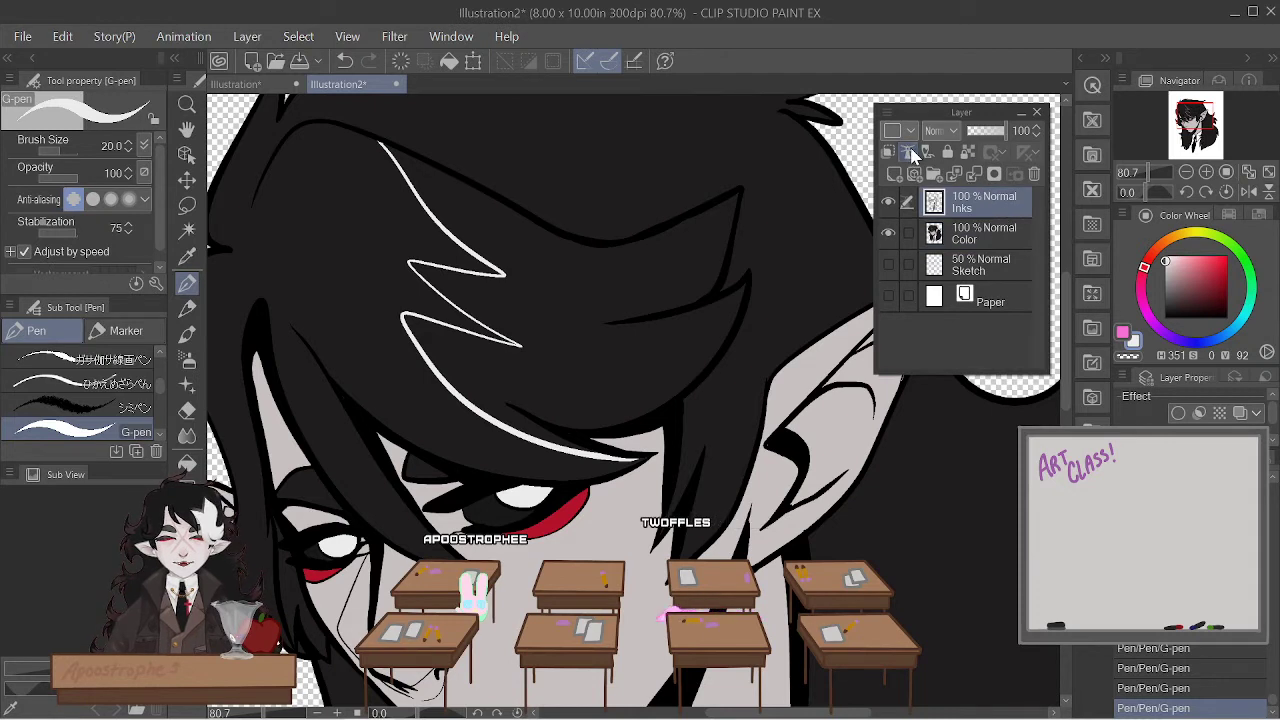
{"action": "left_click", "coordinate": [966, 246]}
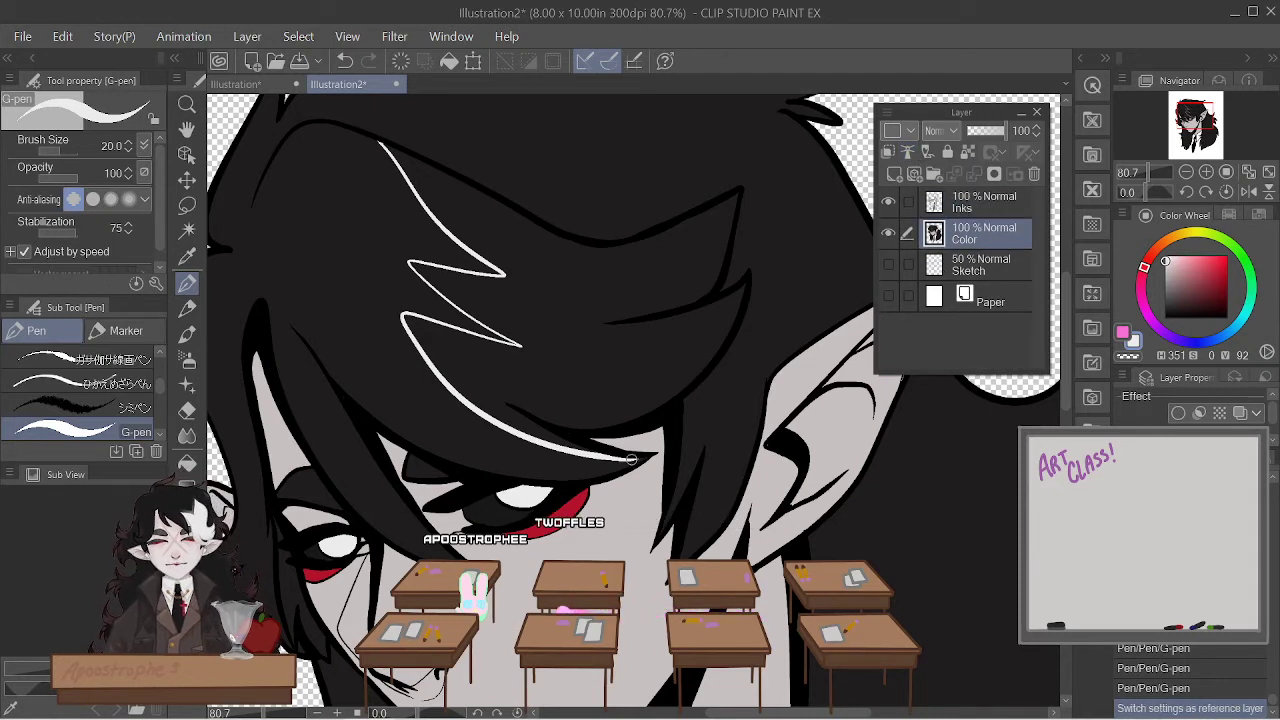
{"action": "mouse_move", "coordinate": [520, 412]}
{"action": "left_mouse_down"}
{"action": "mouse_move", "coordinate": [505, 399]}
{"action": "mouse_move", "coordinate": [610, 425]}
{"action": "mouse_move", "coordinate": [664, 409]}
{"action": "mouse_move", "coordinate": [672, 313]}
{"action": "left_mouse_up"}
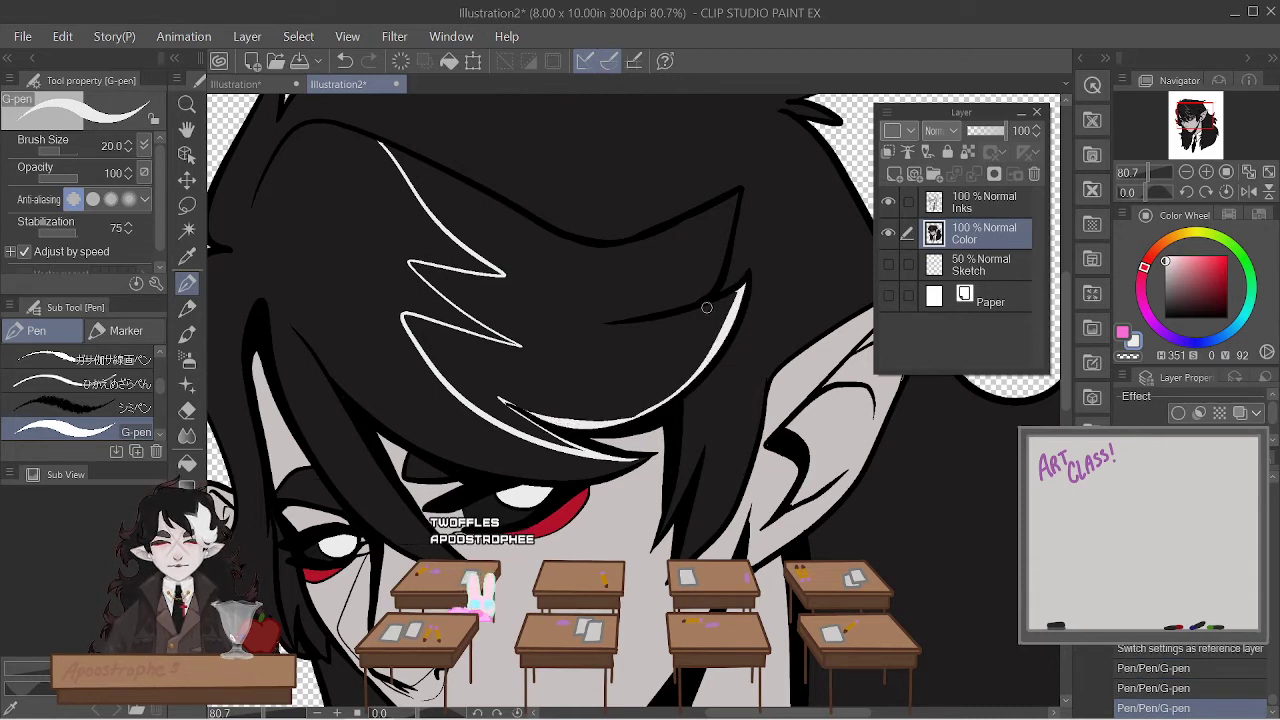
{"action": "left_click_drag", "start_coordinate": [727, 224], "coordinate": [673, 316]}
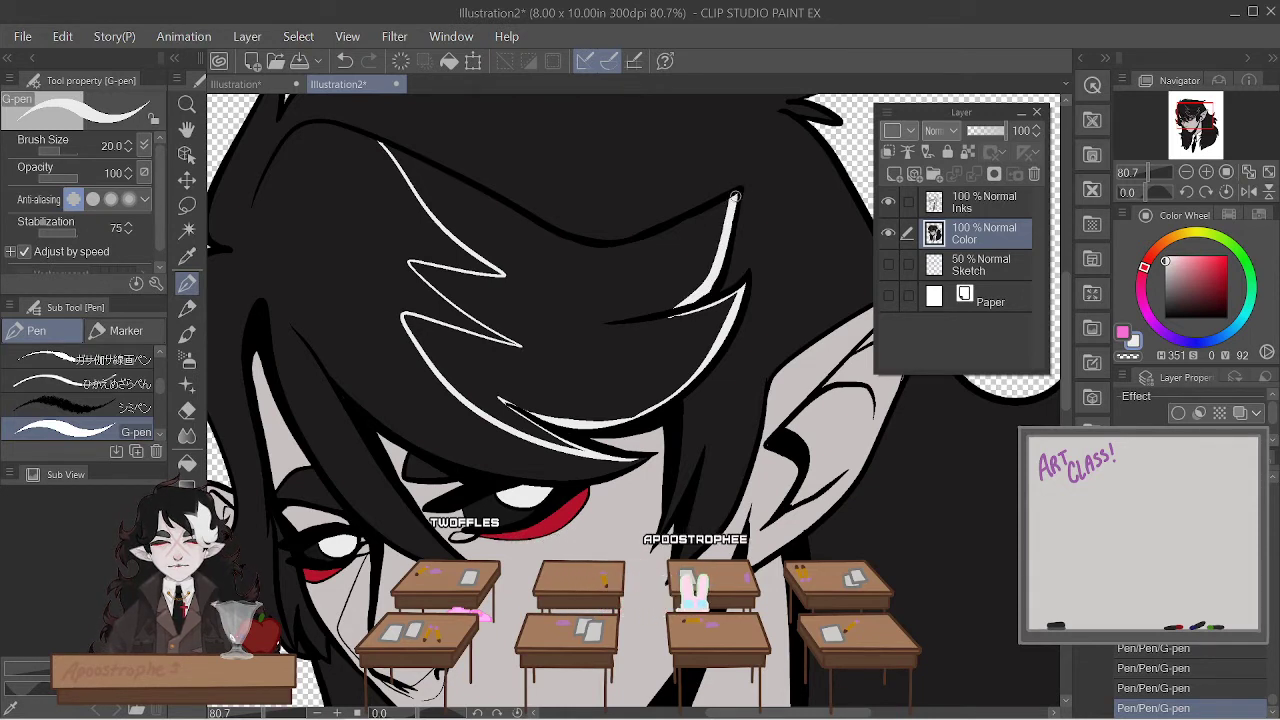
{"action": "mouse_move", "coordinate": [735, 197]}
{"action": "left_mouse_down"}
{"action": "mouse_move", "coordinate": [652, 241]}
{"action": "mouse_move", "coordinate": [582, 247]}
{"action": "mouse_move", "coordinate": [390, 150]}
{"action": "left_mouse_up"}
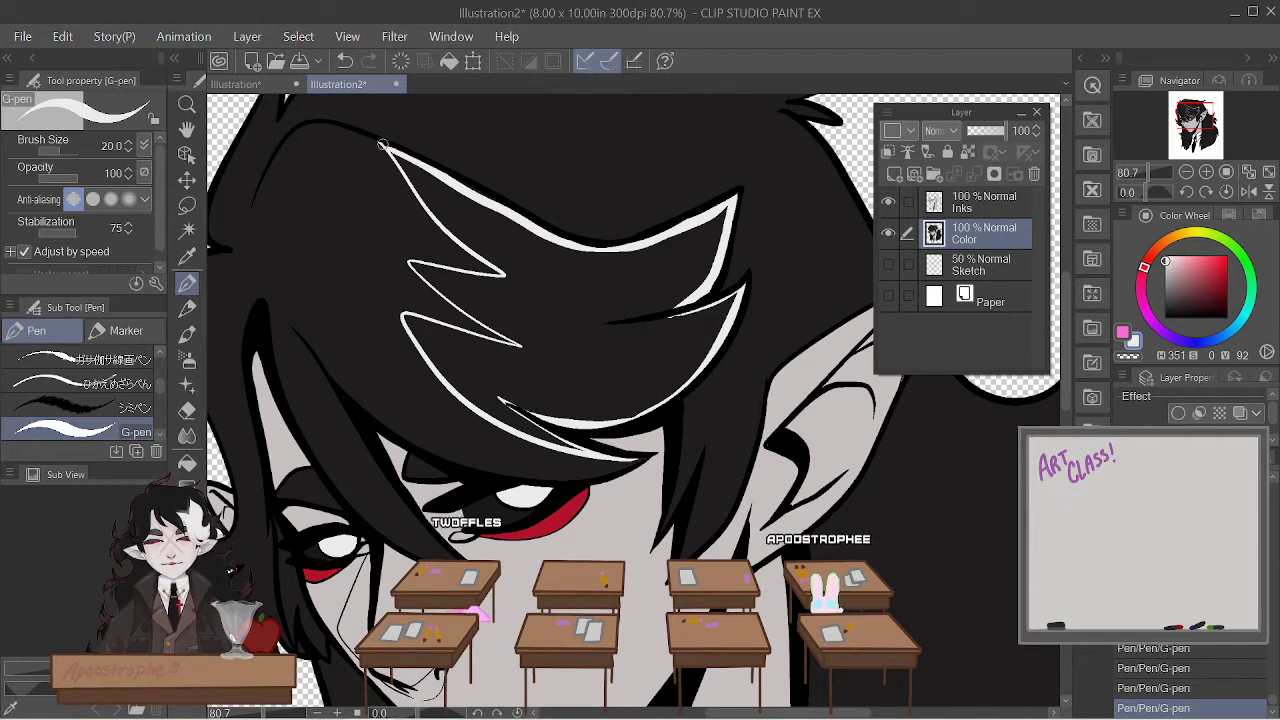
- Try filling the outlined hair streak with off-white at Area scaling 10, check its edges, and undo the fill
{"action": "left_click", "coordinate": [187, 461]}
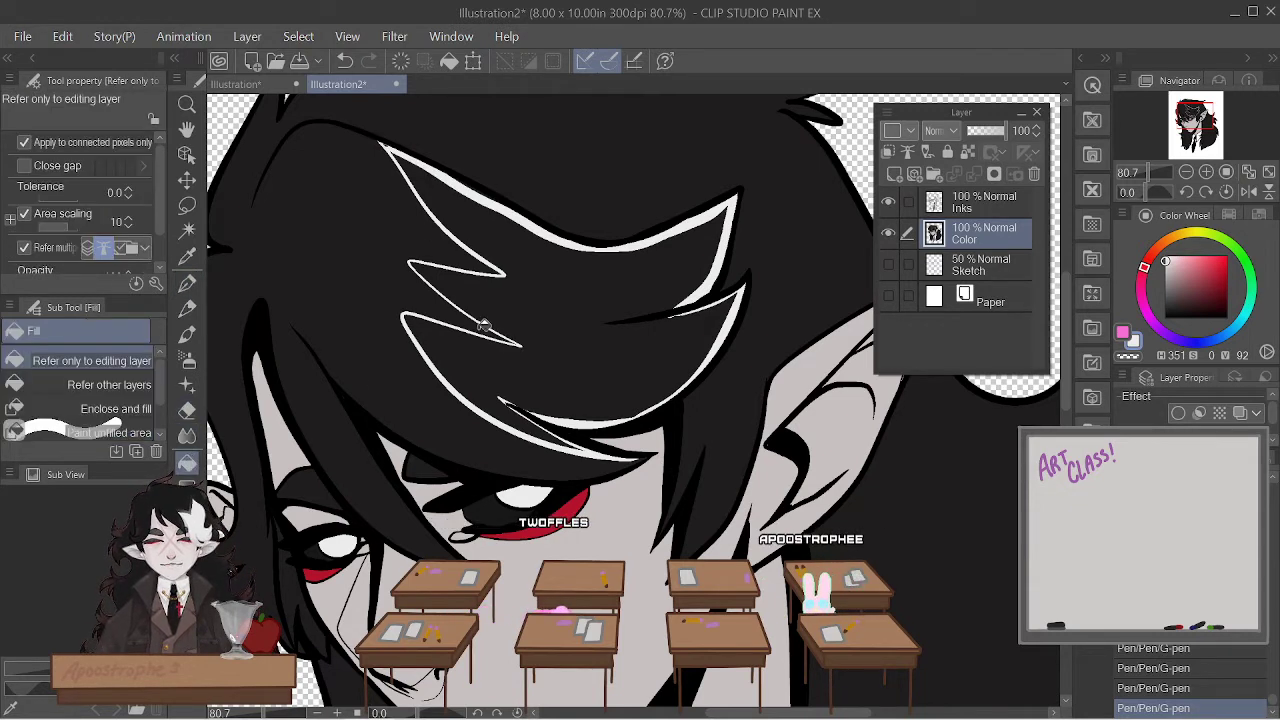
{"action": "left_click", "coordinate": [579, 294]}
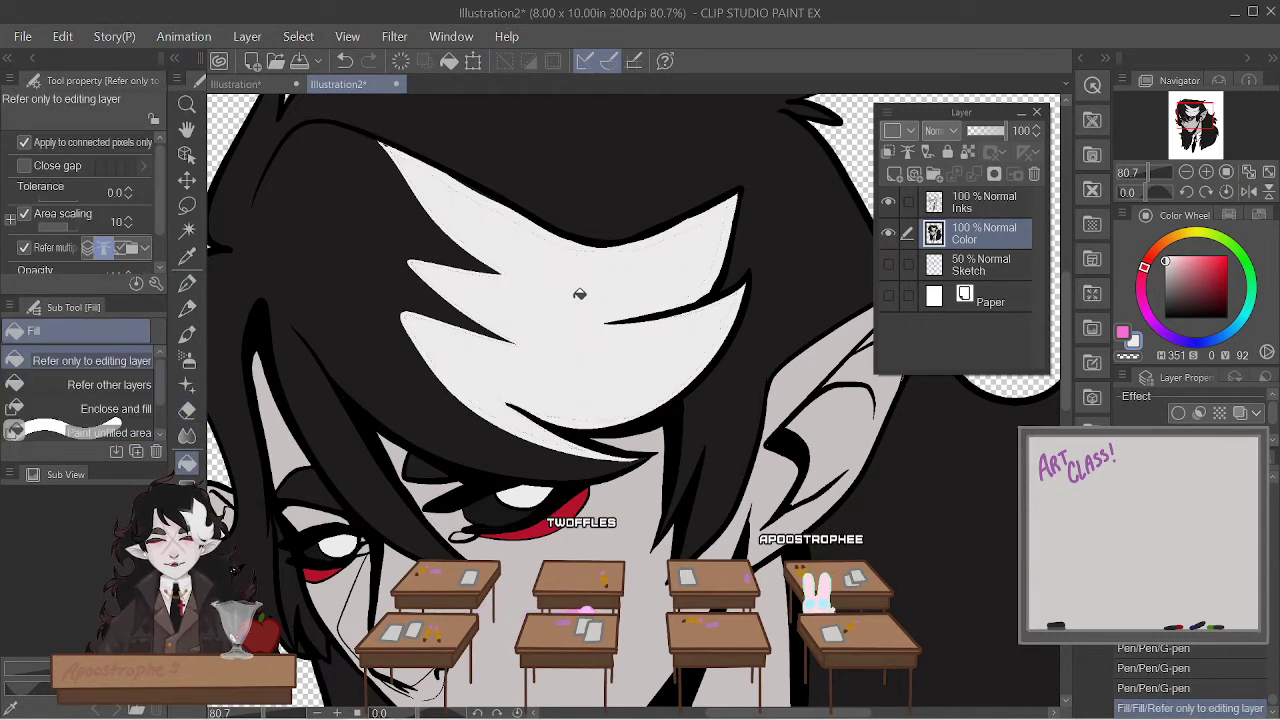
{"action": "left_click", "coordinate": [188, 285]}
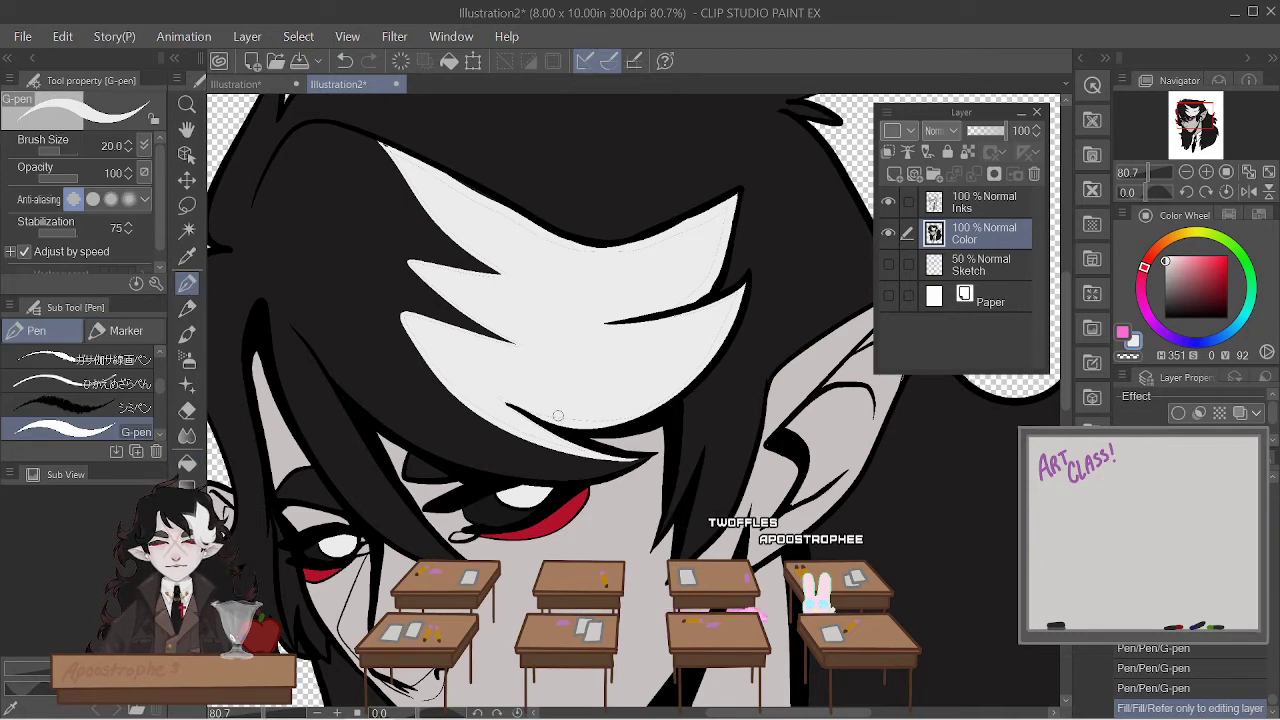
{"action": "scroll", "coordinate": [558, 415], "scroll_direction": "up", "scroll_amount": 4}
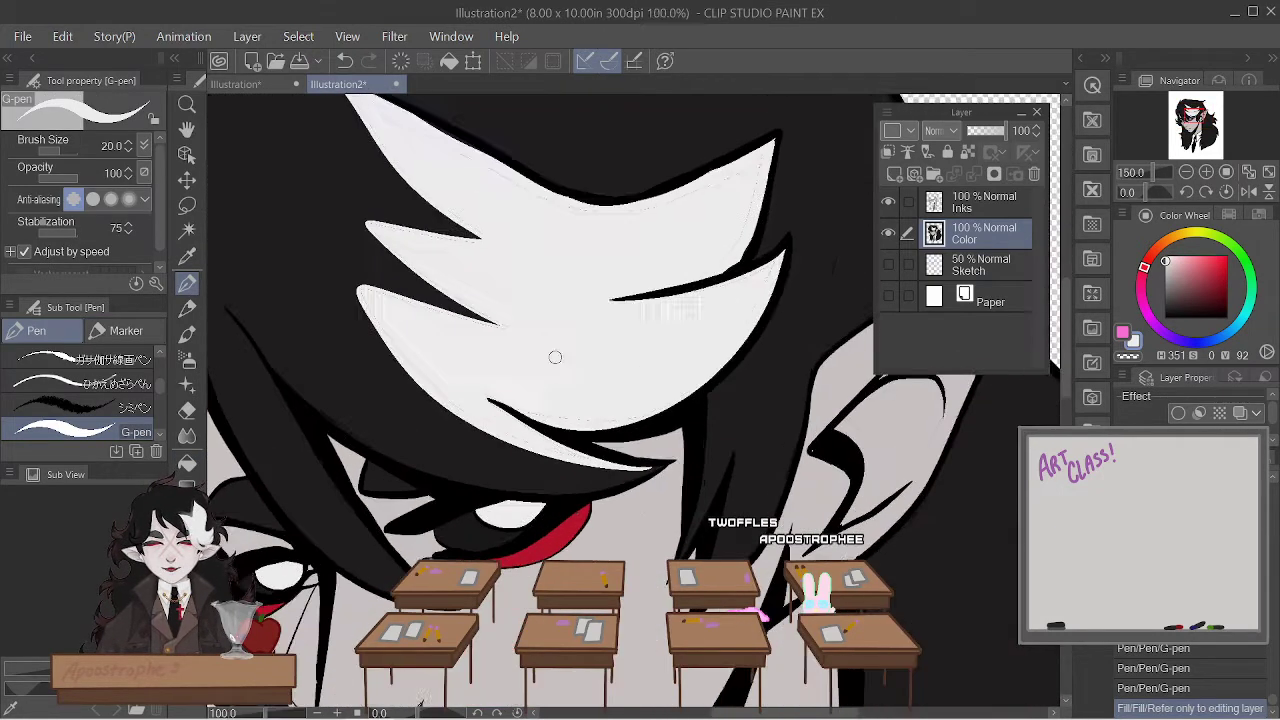
{"action": "scroll", "coordinate": [550, 356], "scroll_direction": "down", "scroll_amount": 1}
{"action": "key", "text": "ctrl+z"}
{"action": "scroll", "coordinate": [560, 329], "scroll_direction": "down", "scroll_amount": 1}
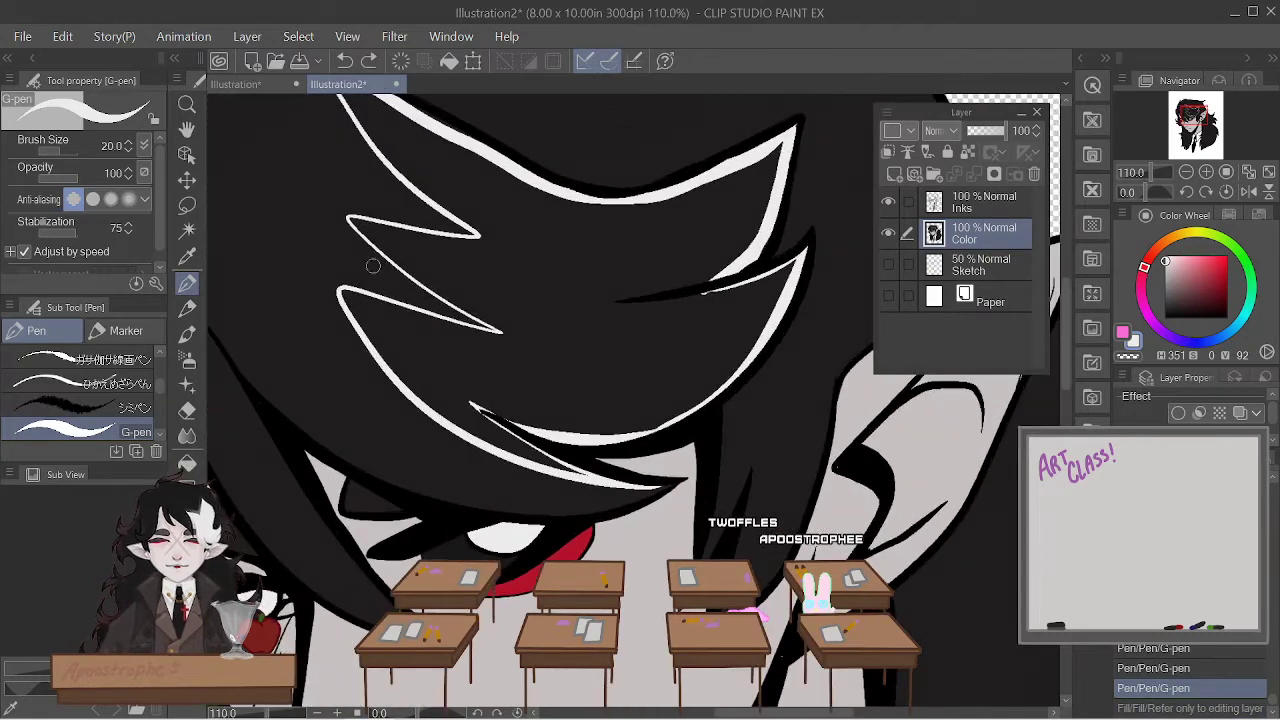
- Set the Fill tool's Area scaling to 20 and try the off-white fill inside the streak outline, undoing the attempts
{"action": "key", "text": "g"}
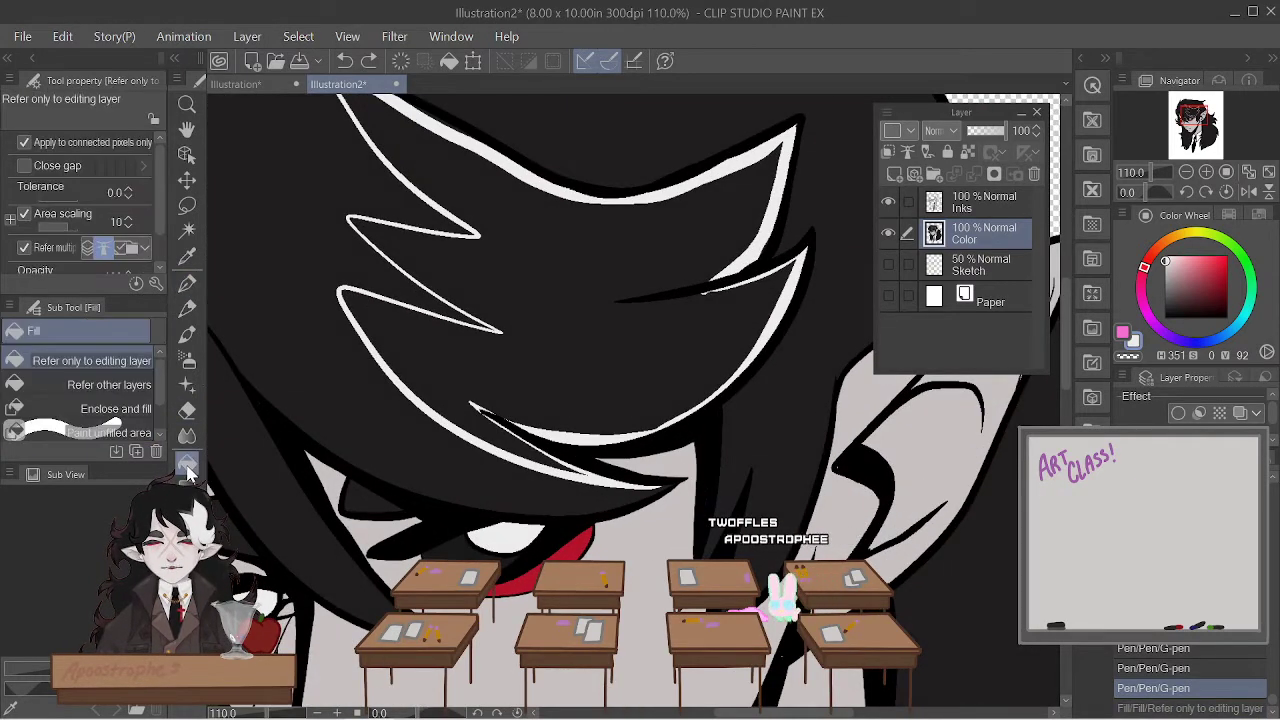
{"action": "left_click", "coordinate": [60, 226]}
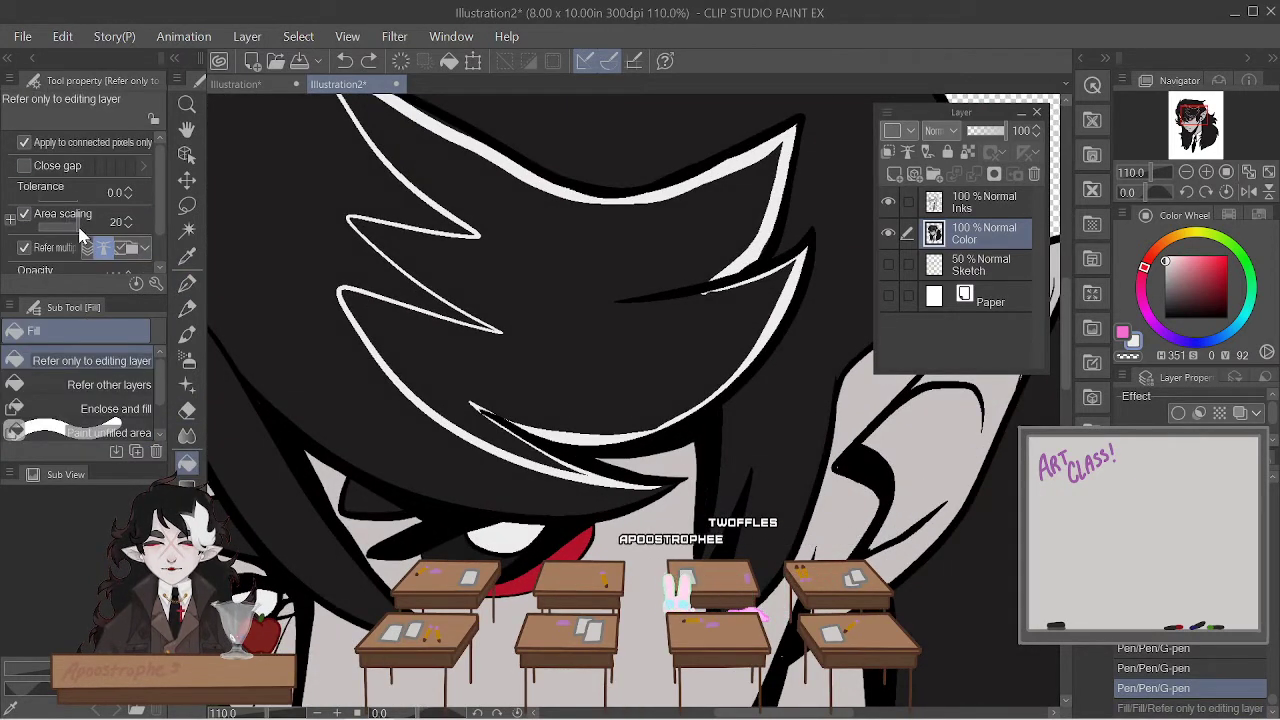
{"action": "left_click", "coordinate": [638, 337]}
{"action": "scroll", "coordinate": [577, 380], "scroll_direction": "up", "scroll_amount": 3}
{"action": "key", "text": "ctrl+z"}
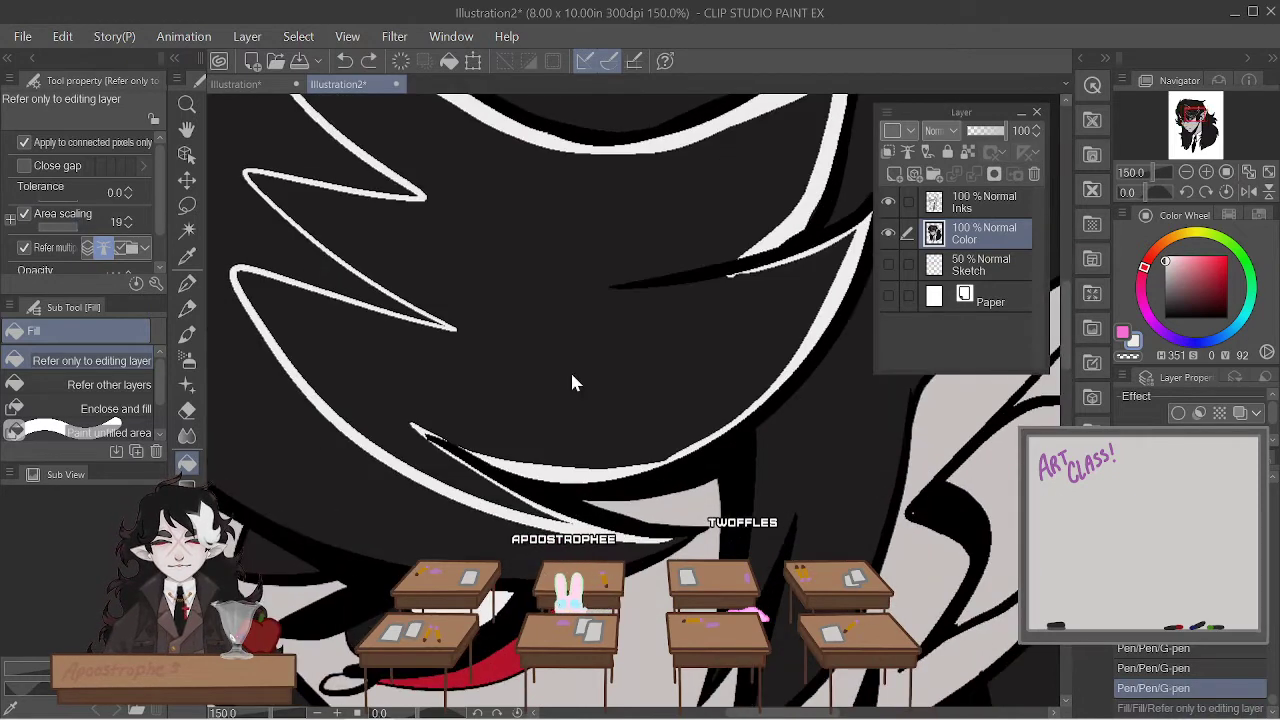
{"action": "key", "text": "ctrl+y"}
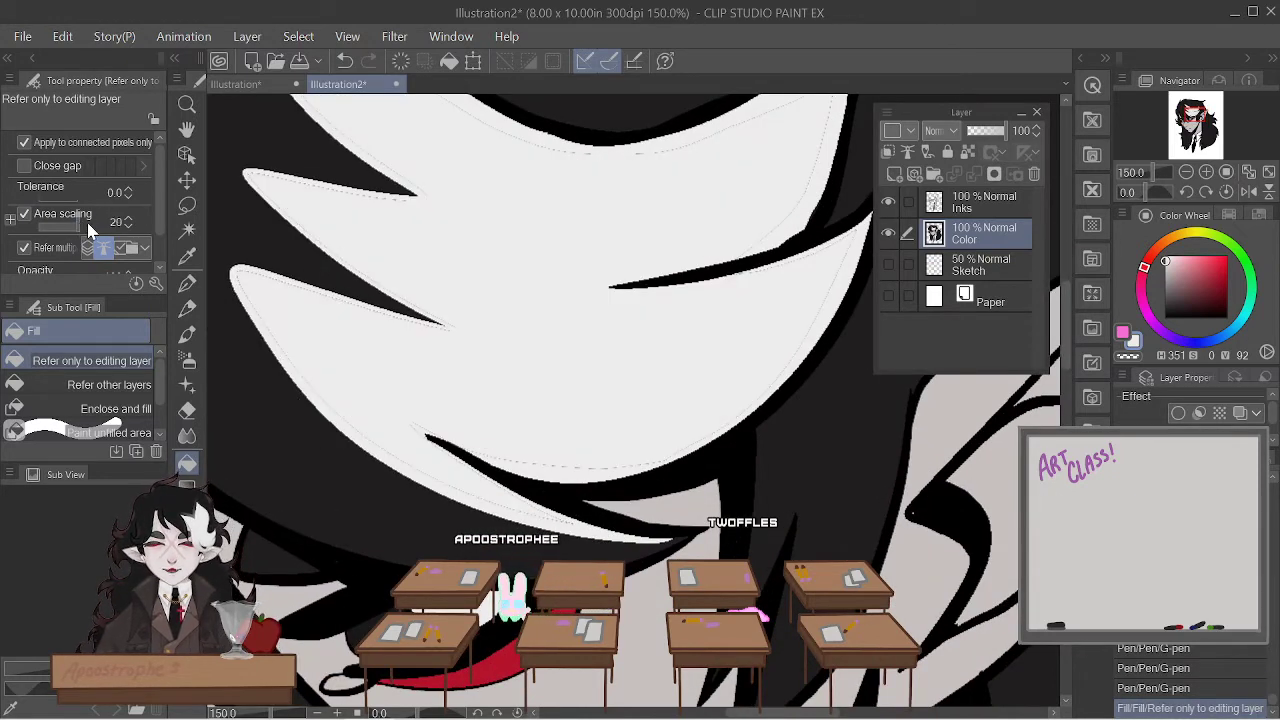
{"action": "left_click", "coordinate": [486, 346]}
{"action": "key", "text": "ctrl+z"}
{"action": "key", "text": "ctrl+z"}
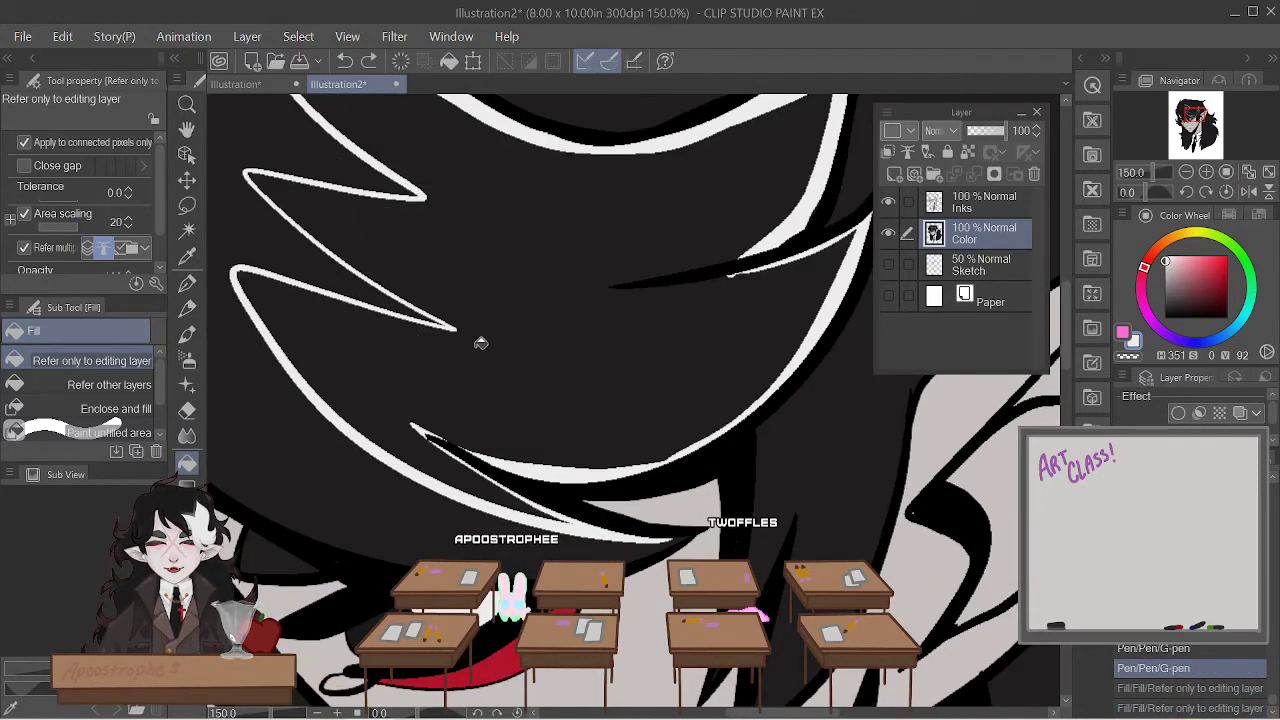
- Fill the outlined hair streak with off-white on the Color layer at Area scaling 20 with Close gap off
{"action": "scroll", "coordinate": [470, 332], "scroll_direction": "down", "scroll_amount": 2}
{"action": "scroll", "coordinate": [59, 245], "scroll_direction": "down", "scroll_amount": 1}
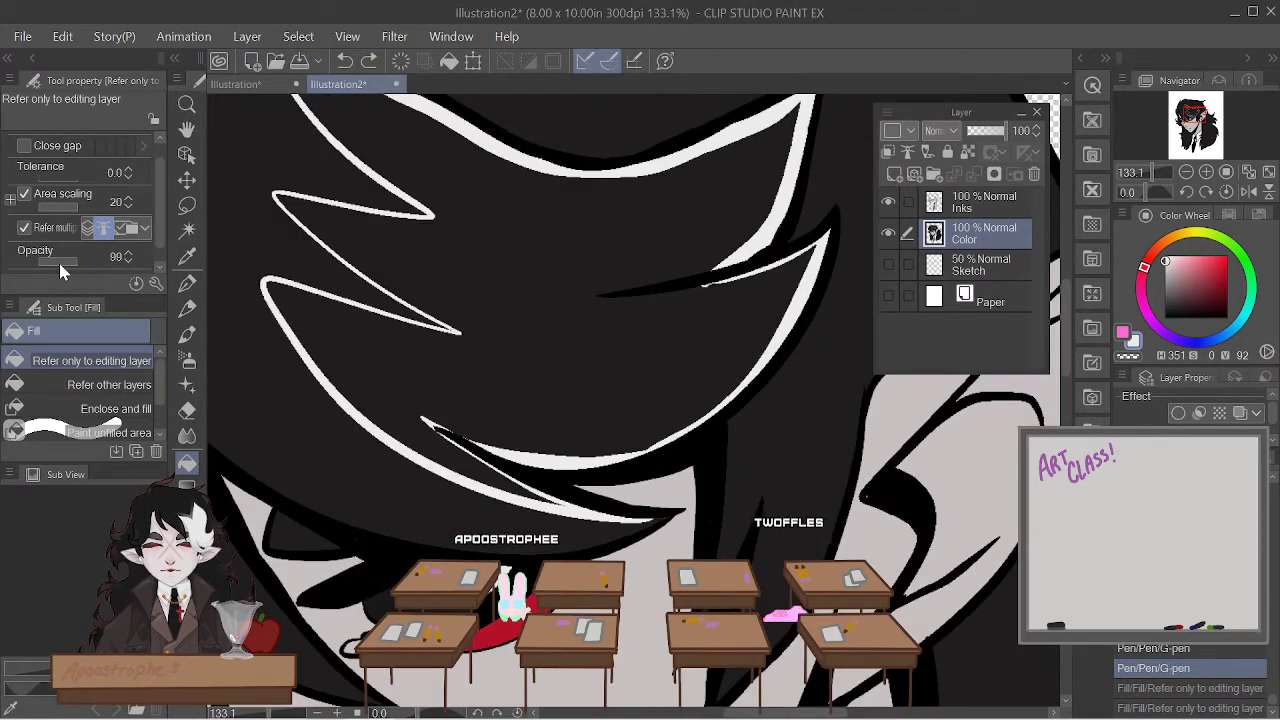
{"action": "scroll", "coordinate": [66, 247], "scroll_direction": "up", "scroll_amount": 1}
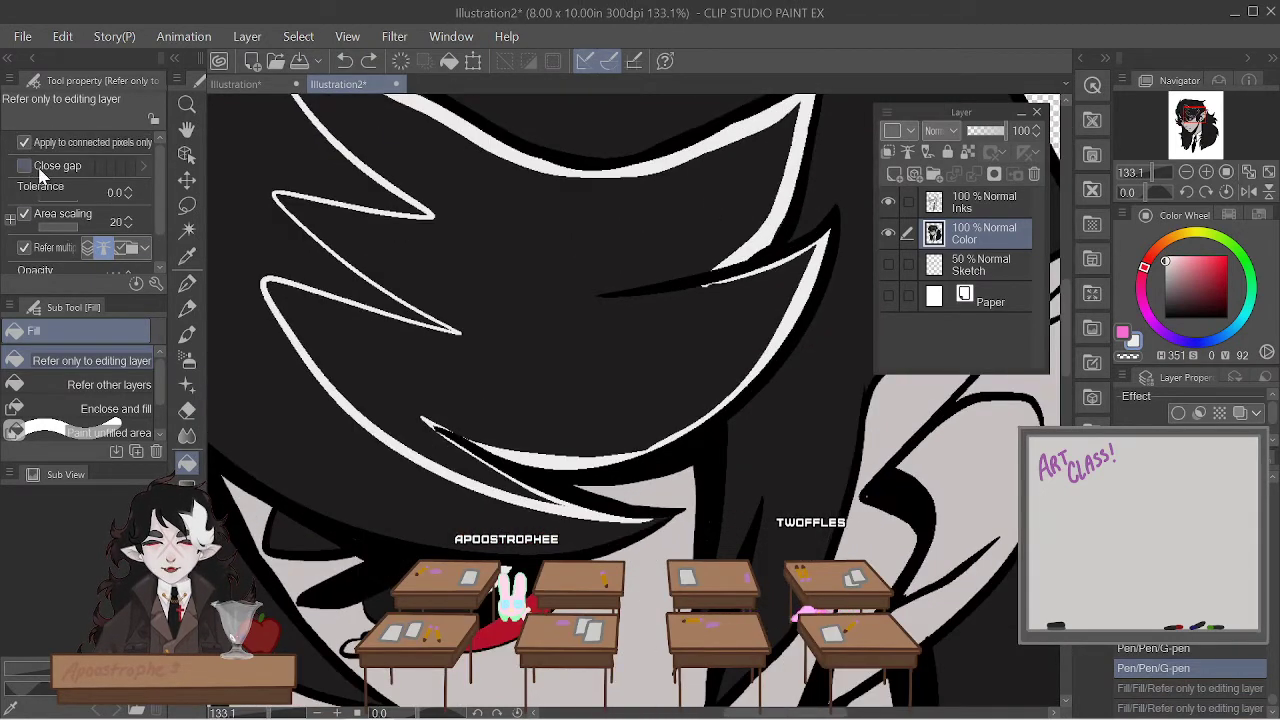
{"action": "left_click", "coordinate": [610, 323]}
{"action": "scroll", "coordinate": [557, 290], "scroll_direction": "down", "scroll_amount": 2}
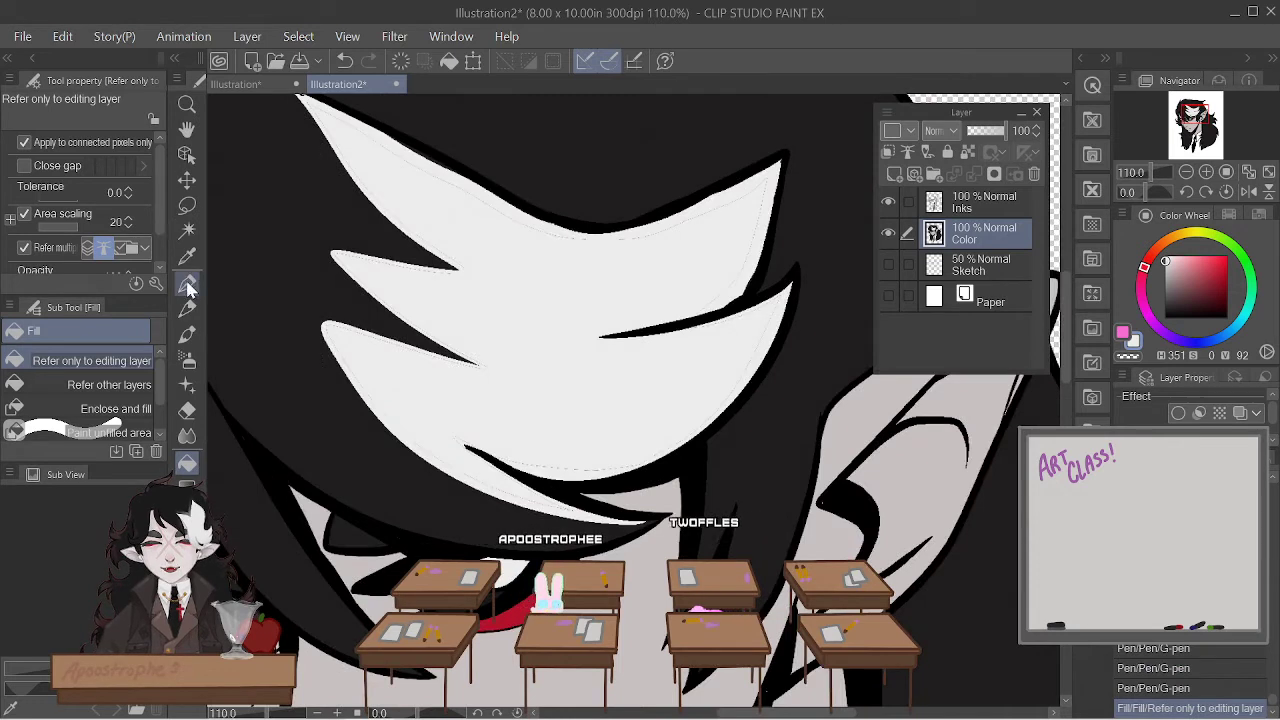
- Sharpen the middle pointed tip of the white streak and touch up the notches beside it with the G-pen
{"action": "key", "text": "p"}
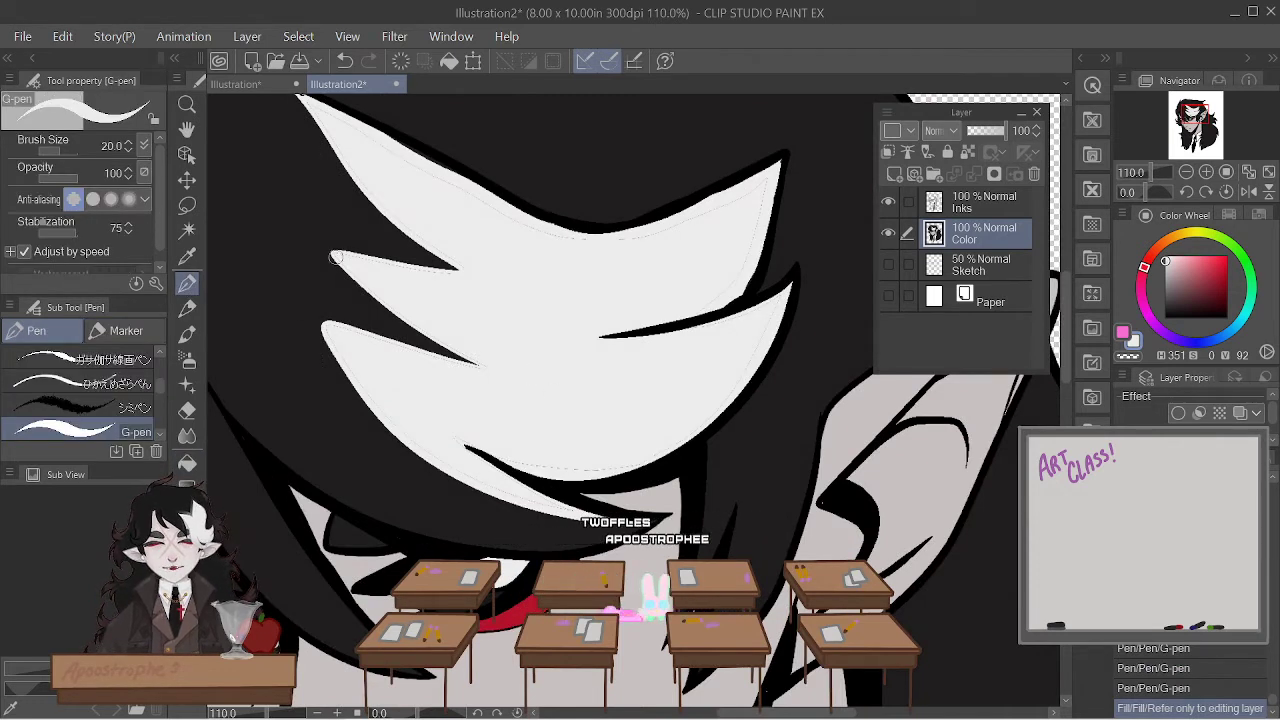
{"action": "left_click_drag", "start_coordinate": [326, 242], "coordinate": [333, 252]}
{"action": "left_click_drag", "start_coordinate": [491, 371], "coordinate": [497, 377]}
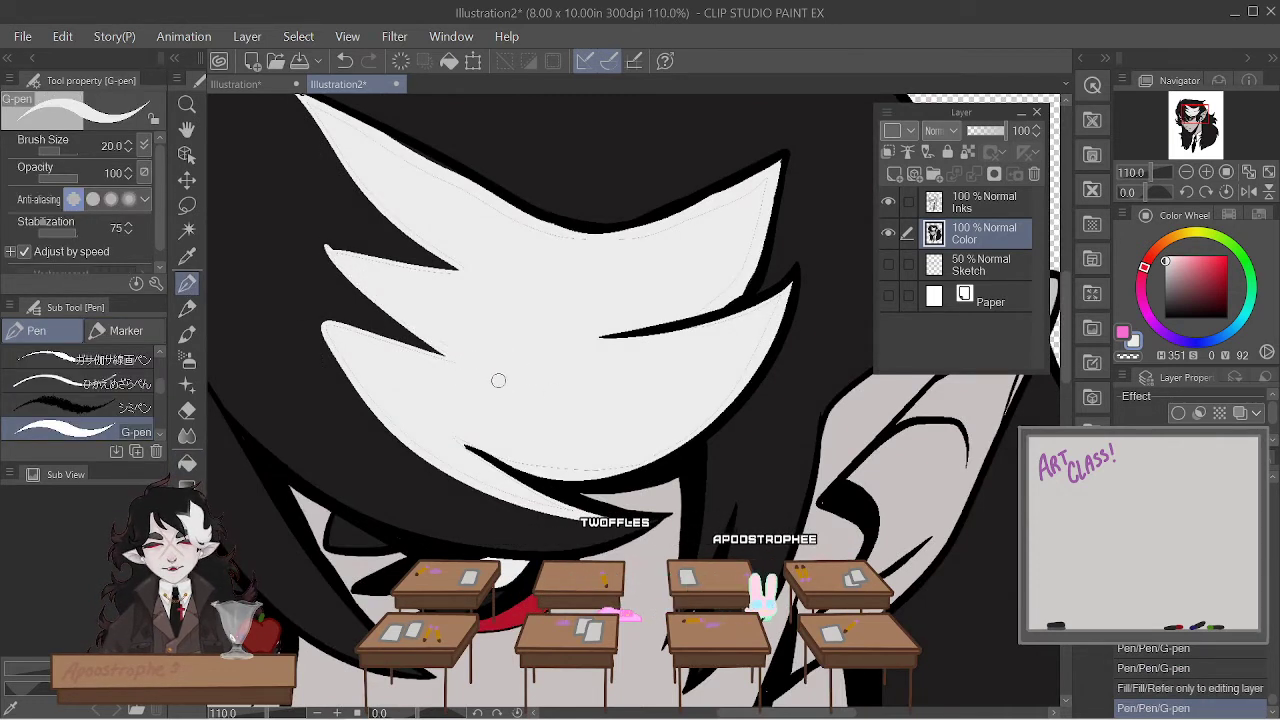
{"action": "left_click_drag", "start_coordinate": [443, 277], "coordinate": [472, 278]}
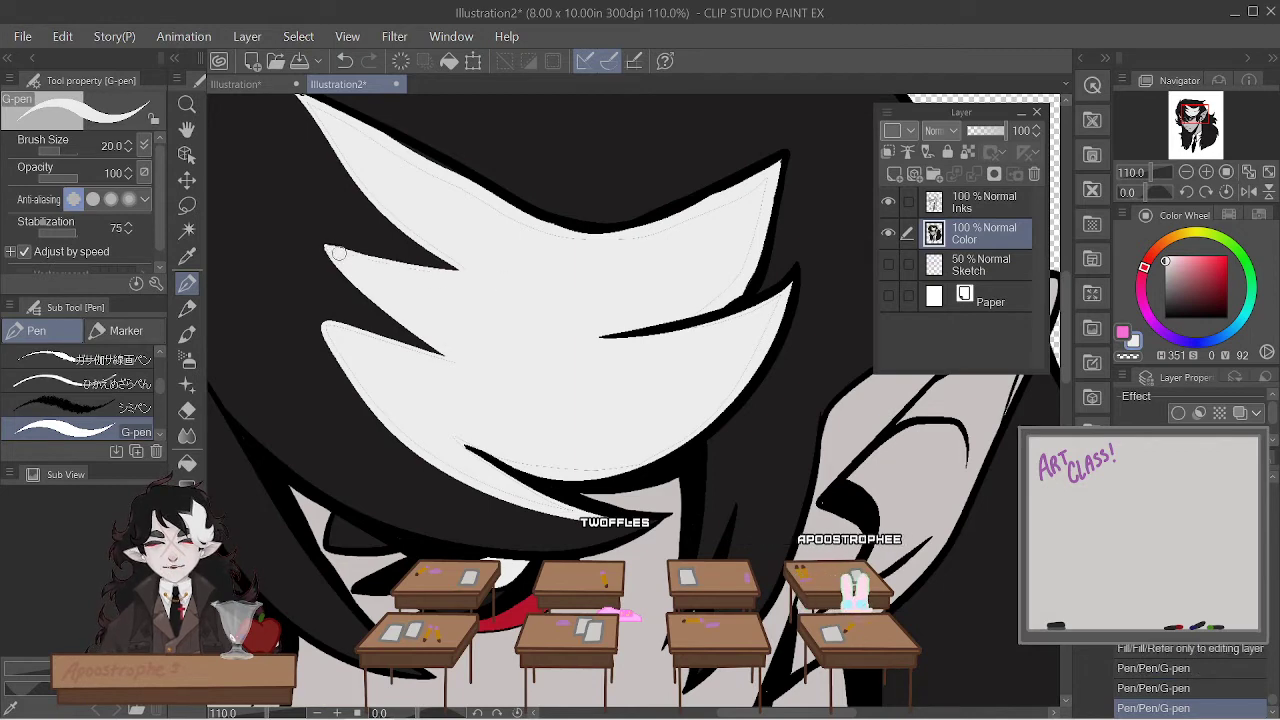
- Look briefly at the Illustration notes canvas, return to Illustration2, and review the white streak up close and in the whole portrait
{"action": "left_click", "coordinate": [290, 86]}
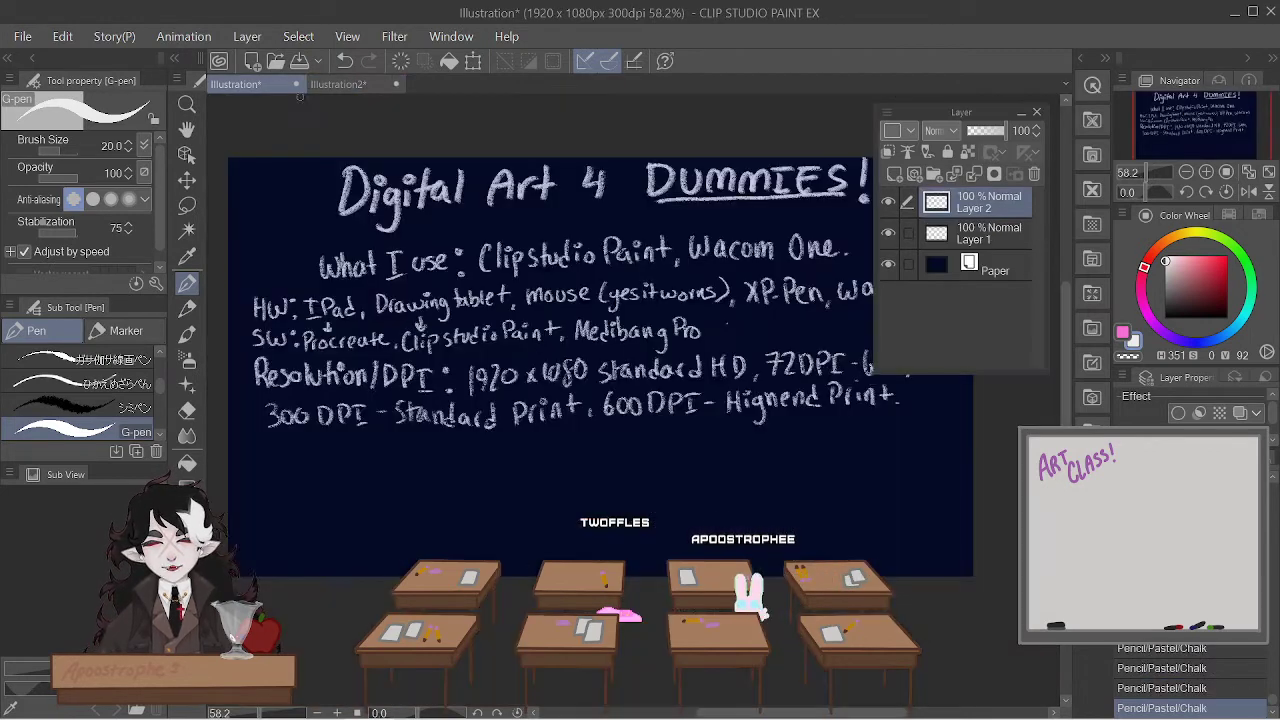
{"action": "left_click", "coordinate": [355, 86]}
{"action": "scroll", "coordinate": [493, 207], "scroll_direction": "down", "scroll_amount": 3}
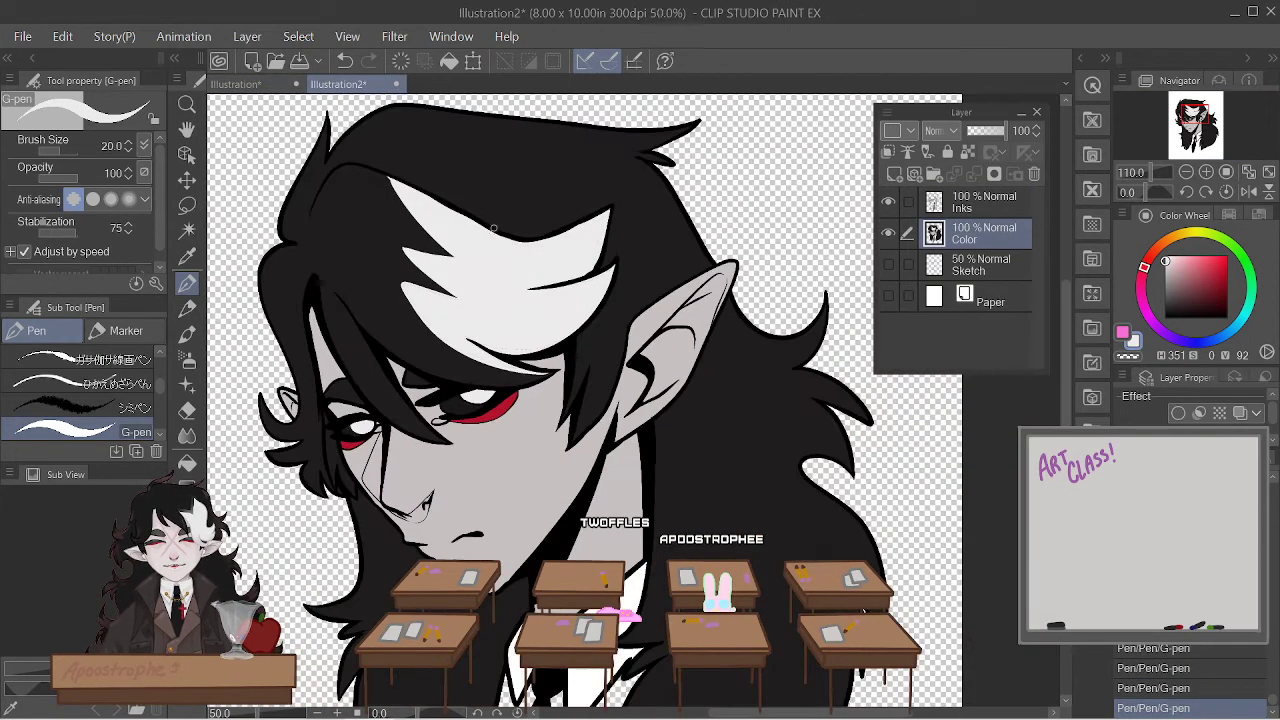
{"action": "scroll", "coordinate": [486, 227], "scroll_direction": "up", "scroll_amount": 2}
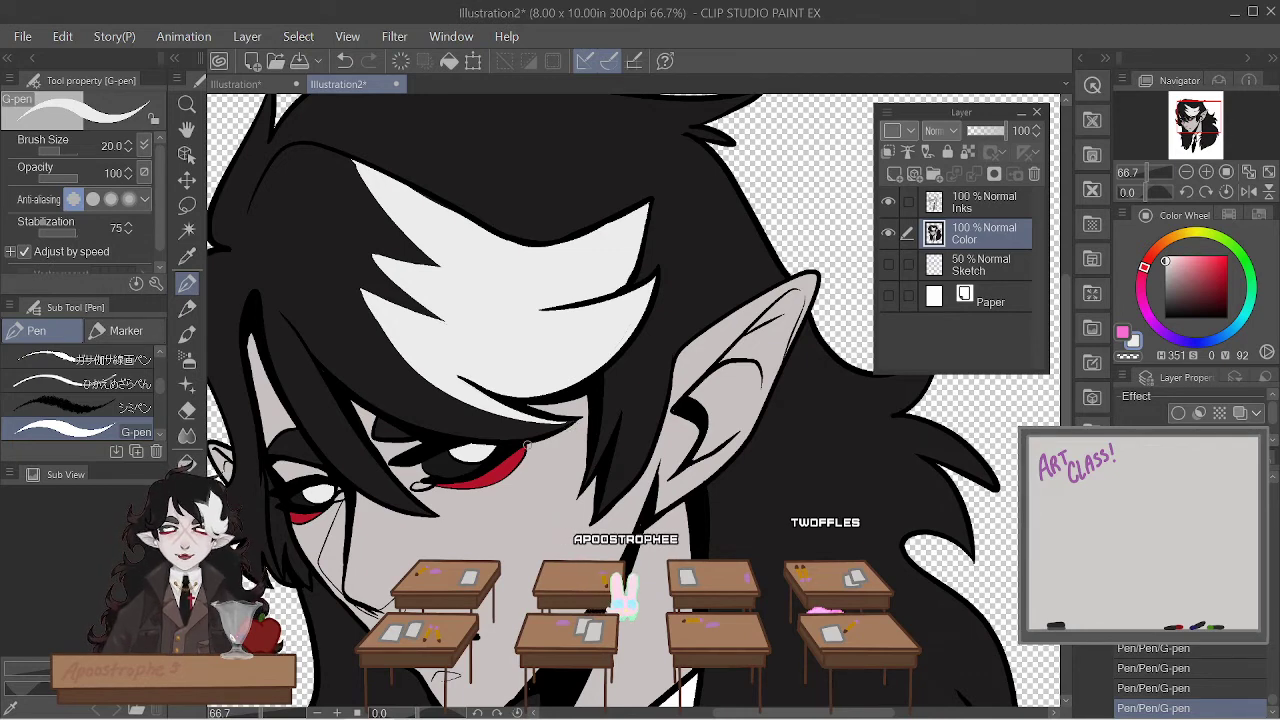
{"action": "scroll", "coordinate": [528, 445], "scroll_direction": "down", "scroll_amount": 5}
{"action": "scroll", "coordinate": [435, 467], "scroll_direction": "up", "scroll_amount": 1}
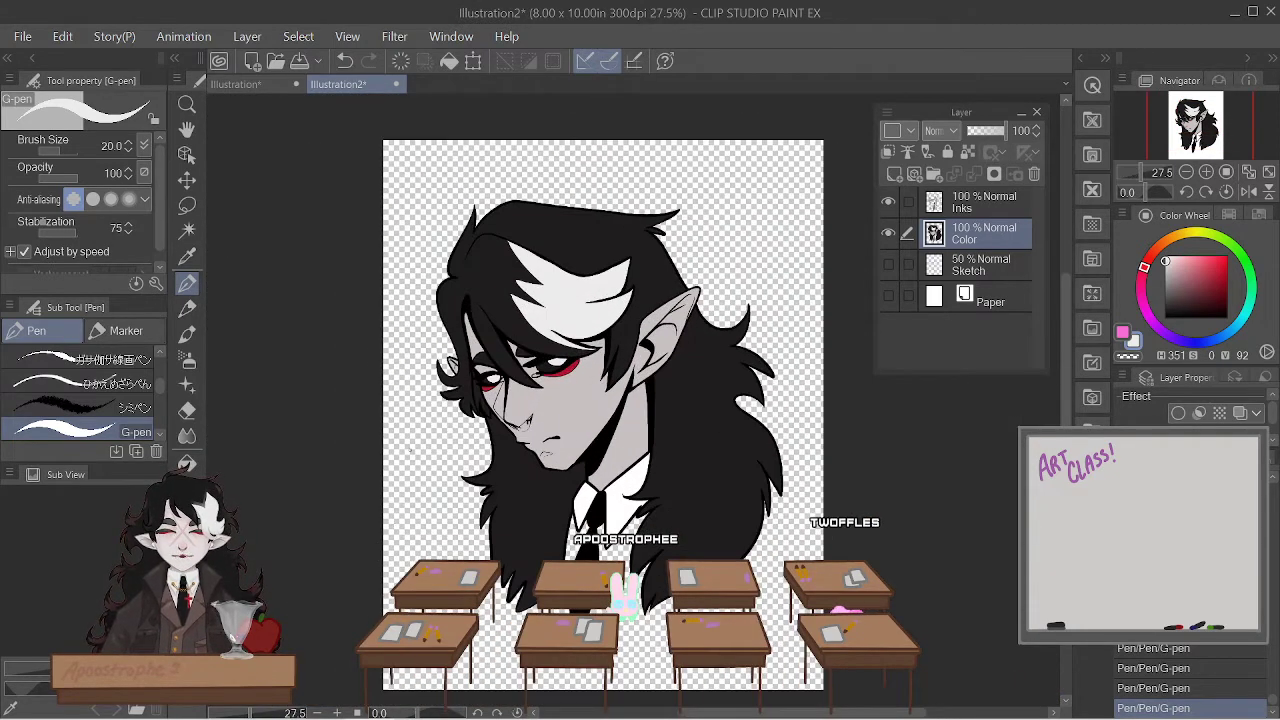
- Draw thin scar lines across the nose, cheek and brow on the Color layer with the G-pen in muted salmon (H 7, S 26, V 80)
{"action": "scroll", "coordinate": [410, 451], "scroll_direction": "up", "scroll_amount": 2}
{"action": "scroll", "coordinate": [639, 349], "scroll_direction": "down", "scroll_amount": 2}
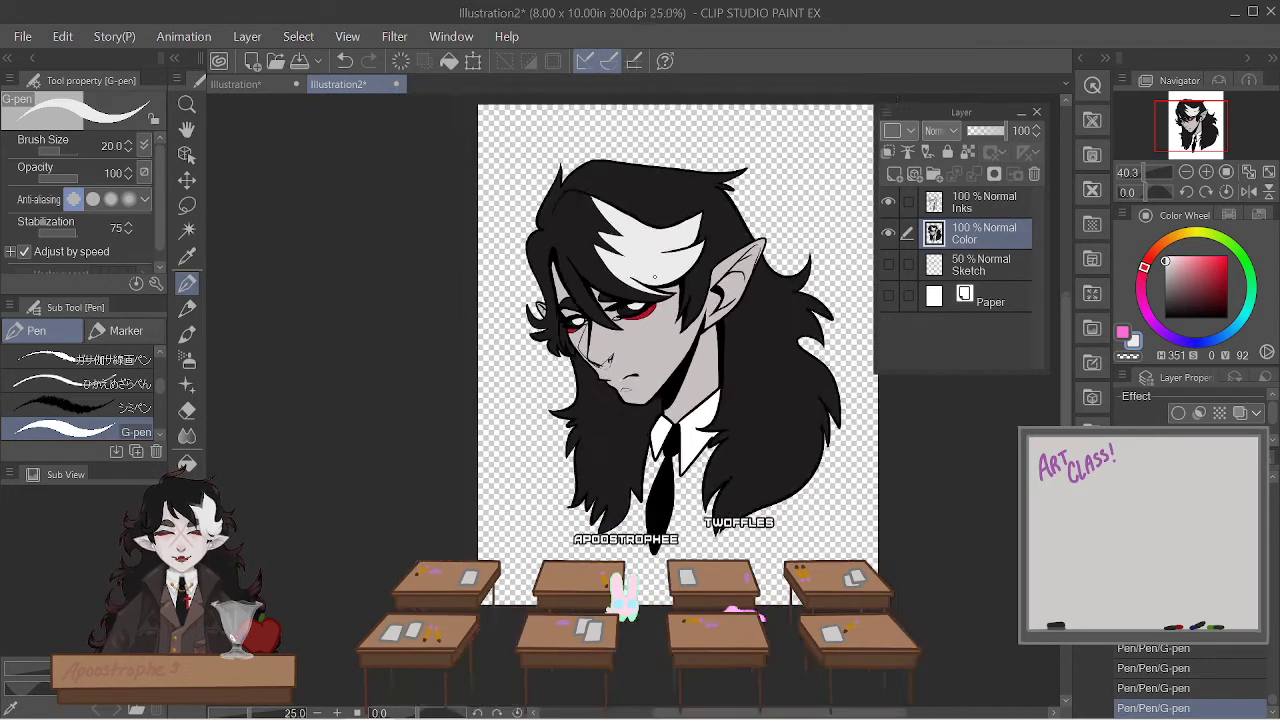
{"action": "scroll", "coordinate": [600, 330], "scroll_direction": "up", "scroll_amount": 5}
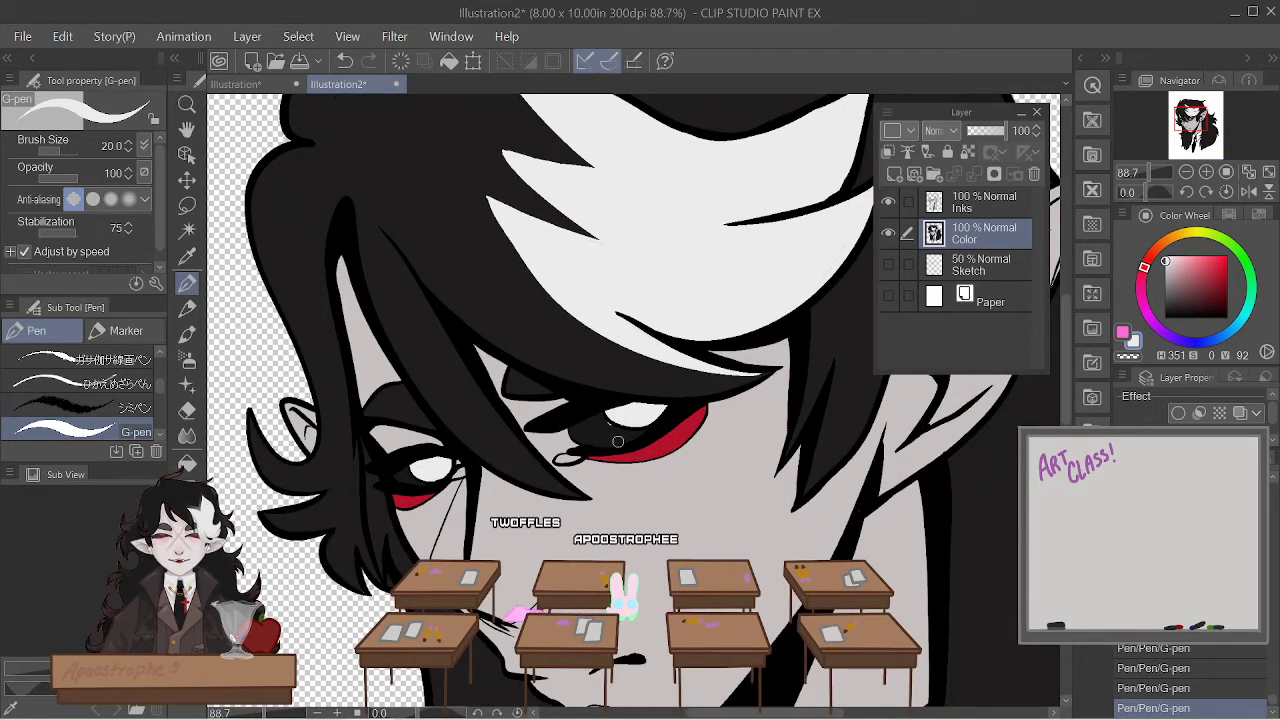
{"action": "scroll", "coordinate": [618, 450], "scroll_direction": "down", "scroll_amount": 6}
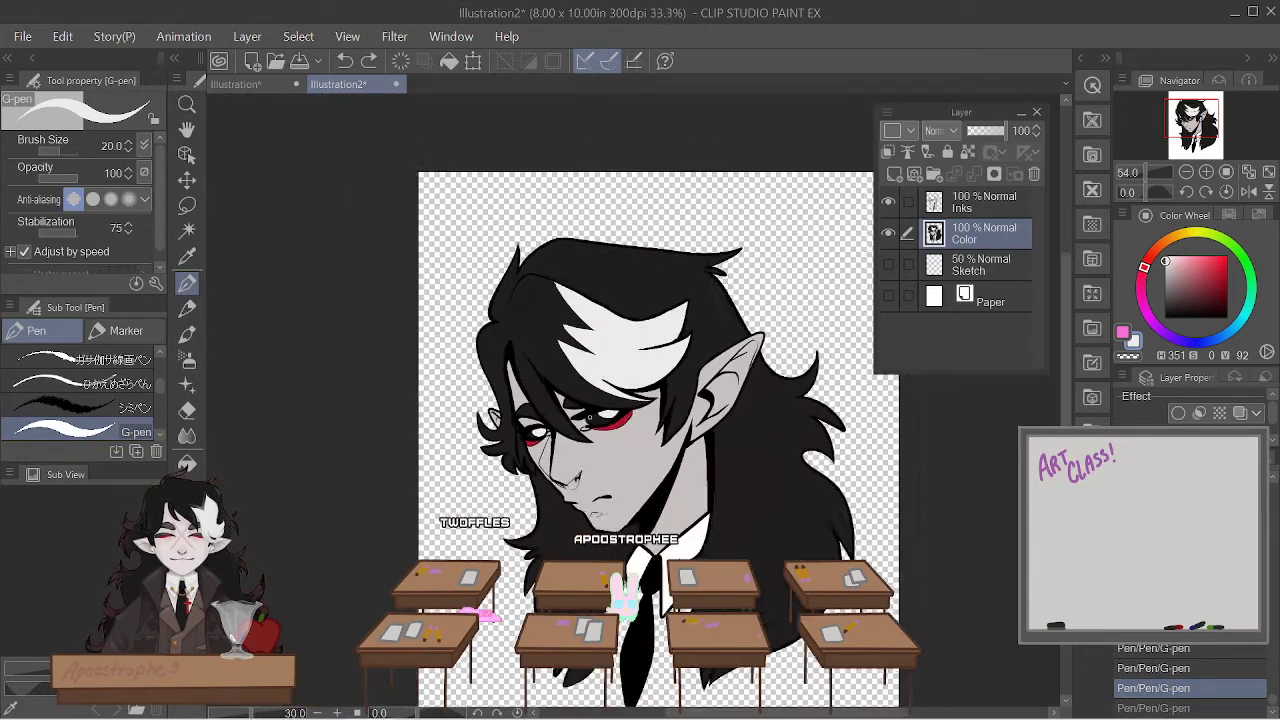
{"action": "scroll", "coordinate": [575, 443], "scroll_direction": "up", "scroll_amount": 2}
{"action": "scroll", "coordinate": [573, 441], "scroll_direction": "up", "scroll_amount": 2}
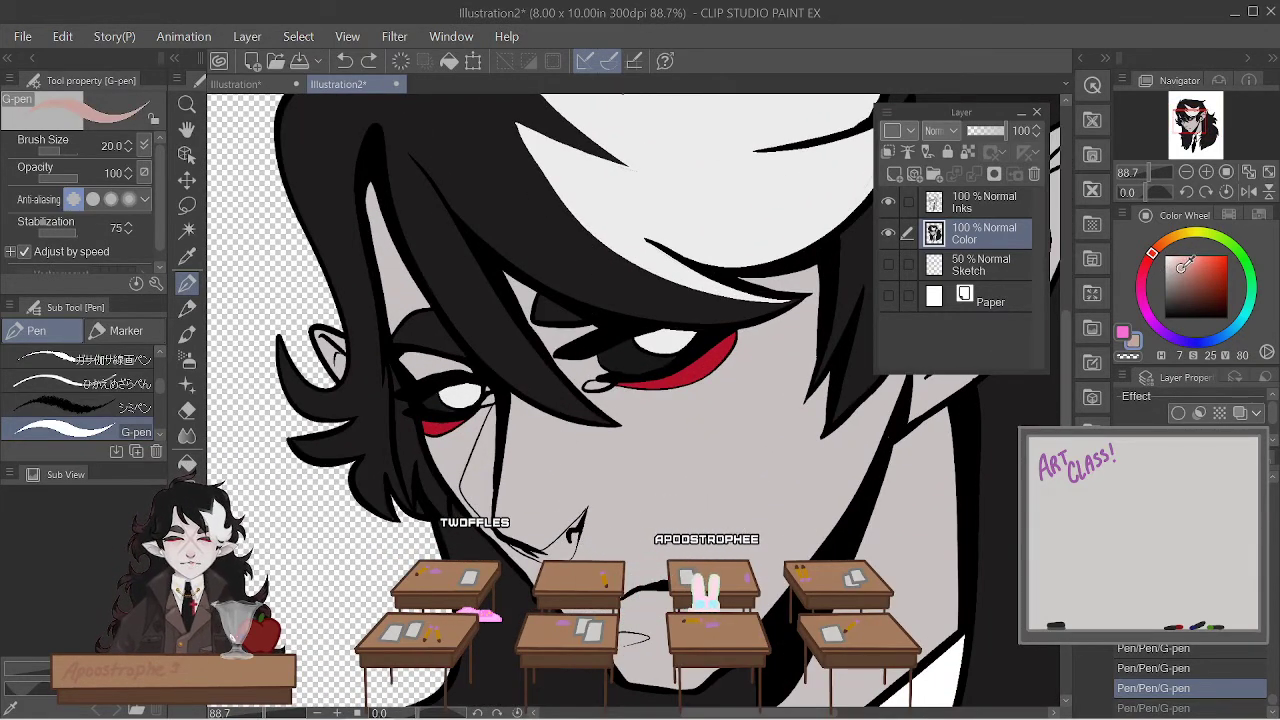
{"action": "left_click", "coordinate": [1182, 269]}
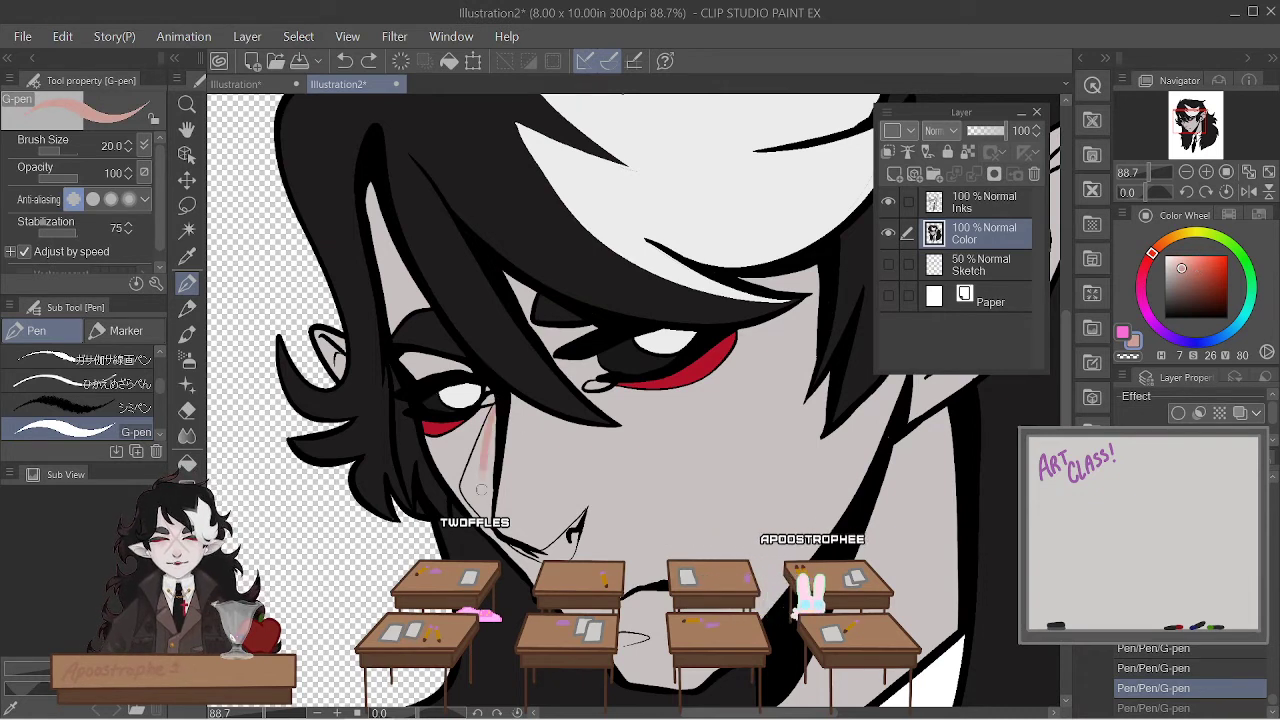
{"action": "left_click_drag", "start_coordinate": [479, 414], "coordinate": [486, 500]}
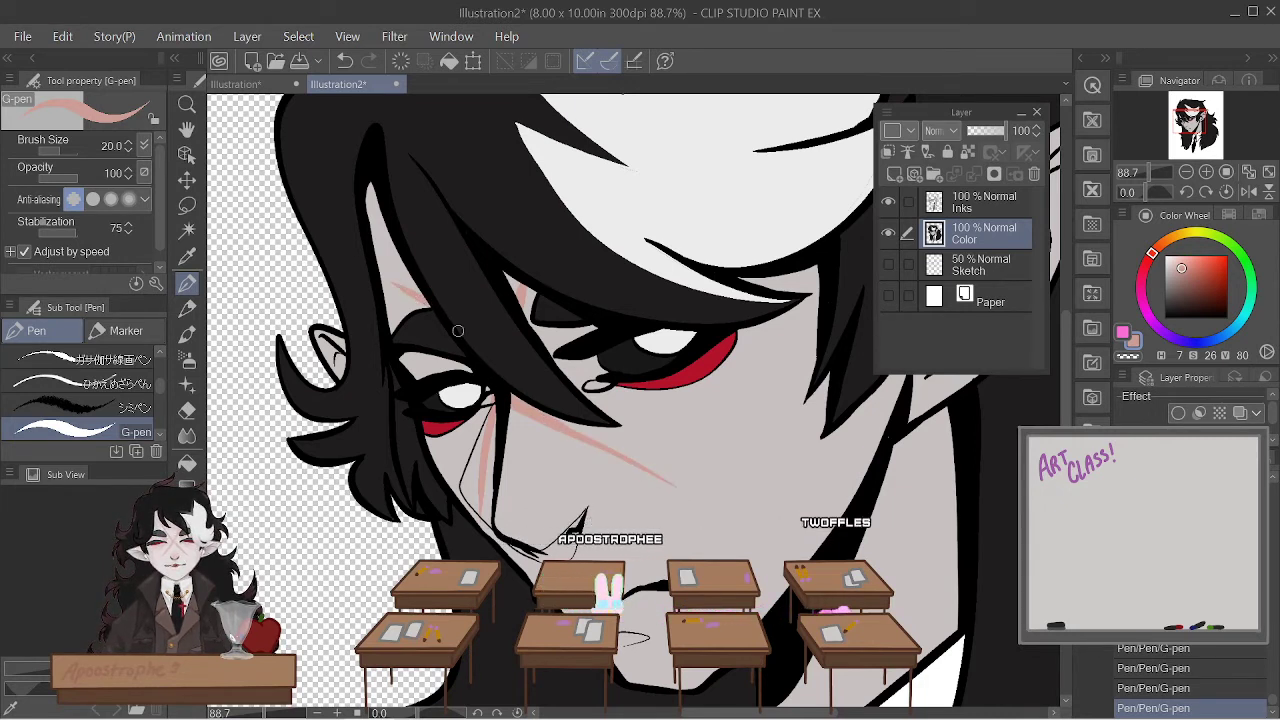
- Review the facial scar lines up close and in the whole portrait
{"action": "scroll", "coordinate": [458, 331], "scroll_direction": "down", "scroll_amount": 4}
{"action": "scroll", "coordinate": [566, 336], "scroll_direction": "up", "scroll_amount": 2}
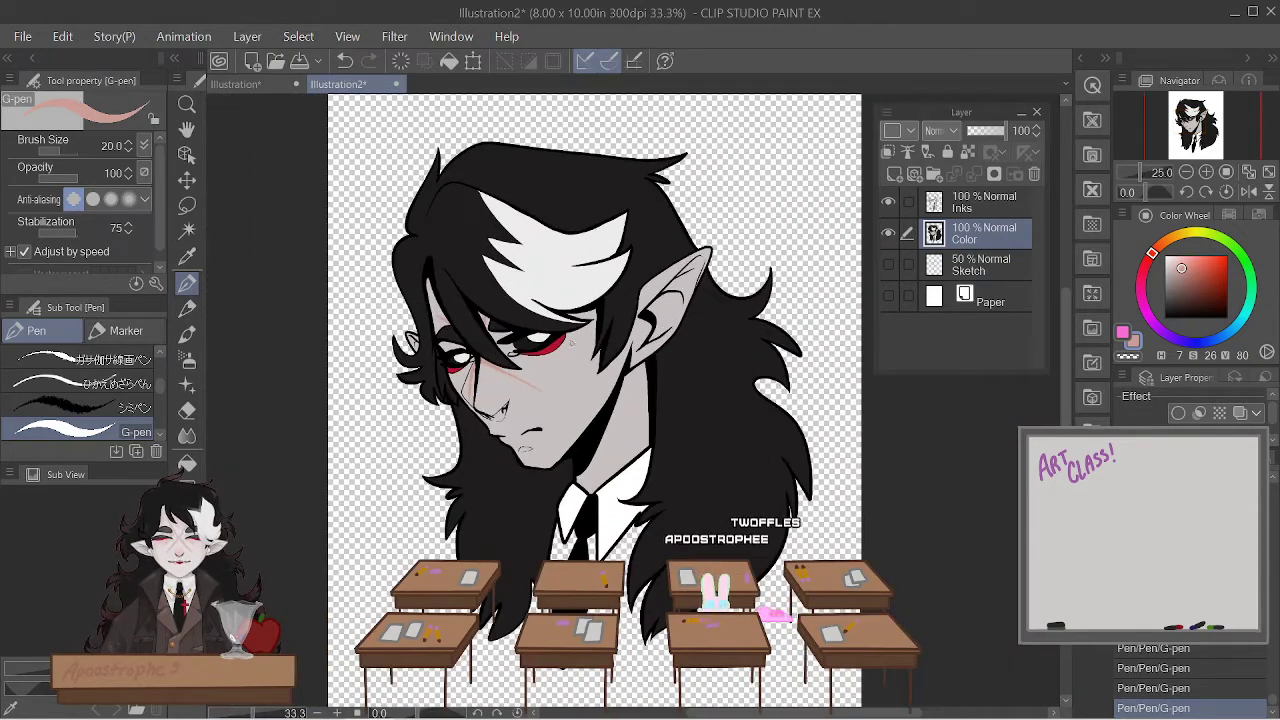
{"action": "scroll", "coordinate": [566, 337], "scroll_direction": "up", "scroll_amount": 4}
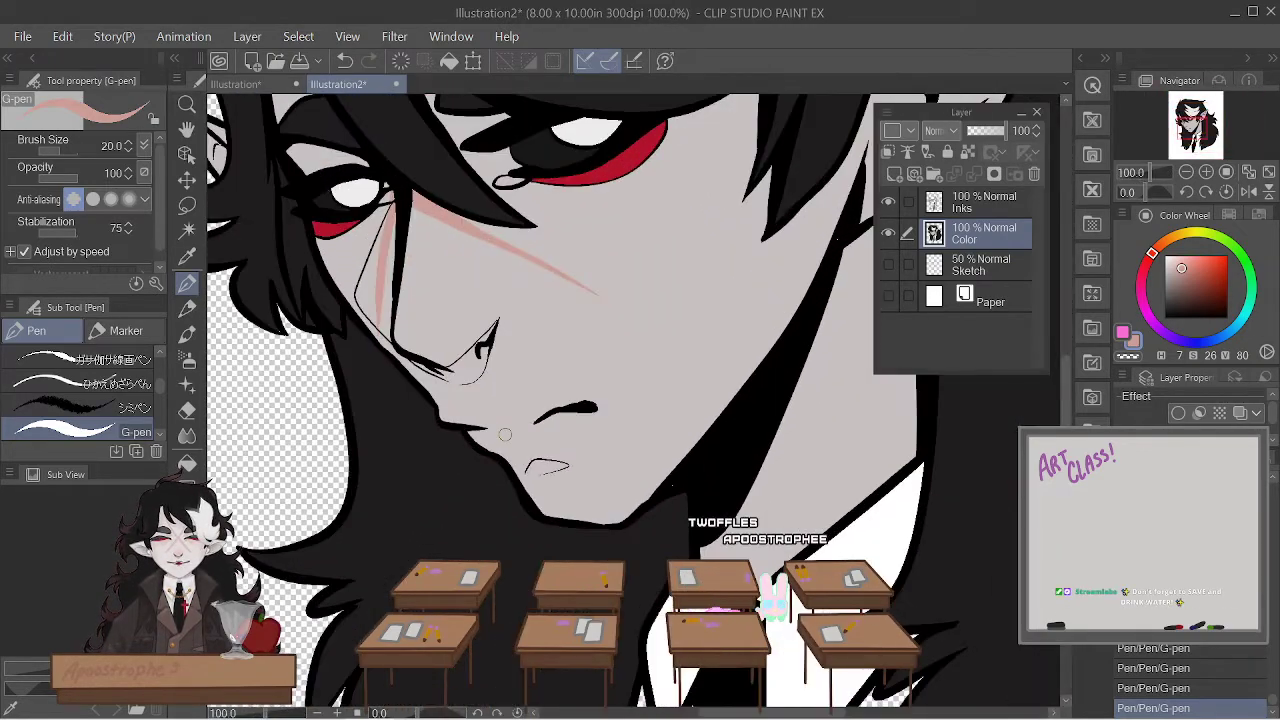
{"action": "scroll", "coordinate": [505, 430], "scroll_direction": "down", "scroll_amount": 4}
{"action": "scroll", "coordinate": [340, 488], "scroll_direction": "up", "scroll_amount": 1}
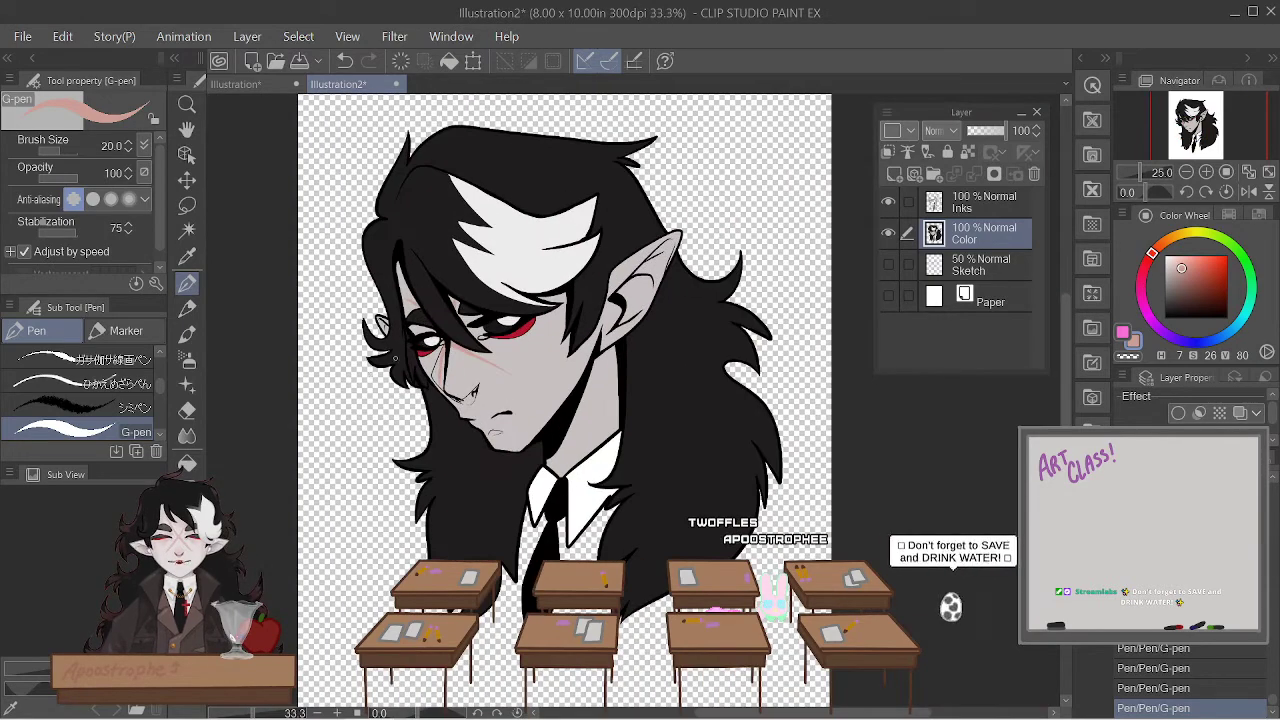
{"action": "scroll", "coordinate": [340, 488], "scroll_direction": "up", "scroll_amount": 2}
{"action": "scroll", "coordinate": [340, 488], "scroll_direction": "down", "scroll_amount": 1}
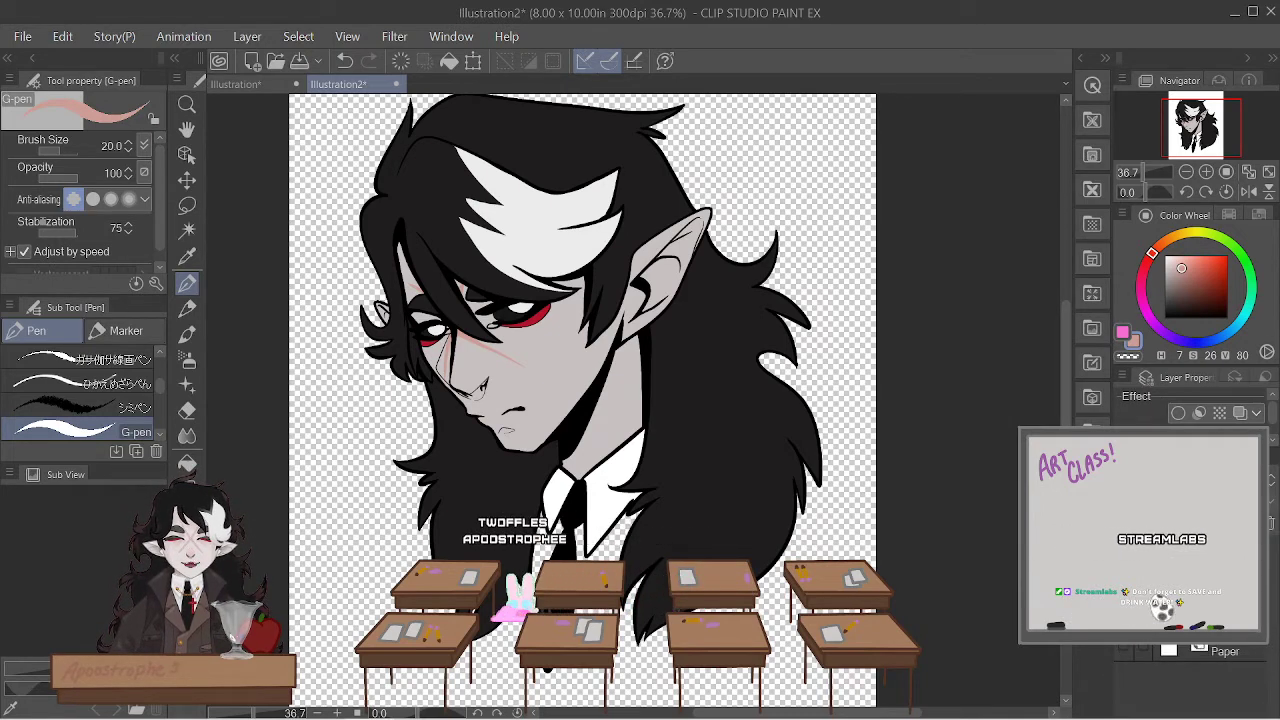
- Place the floating Layer palette beside the portrait and add a raster layer named Shade above Inks
{"action": "mouse_move", "coordinate": [805, 240]}
{"action": "left_click_drag", "start_coordinate": [805, 240], "coordinate": [933, 118]}
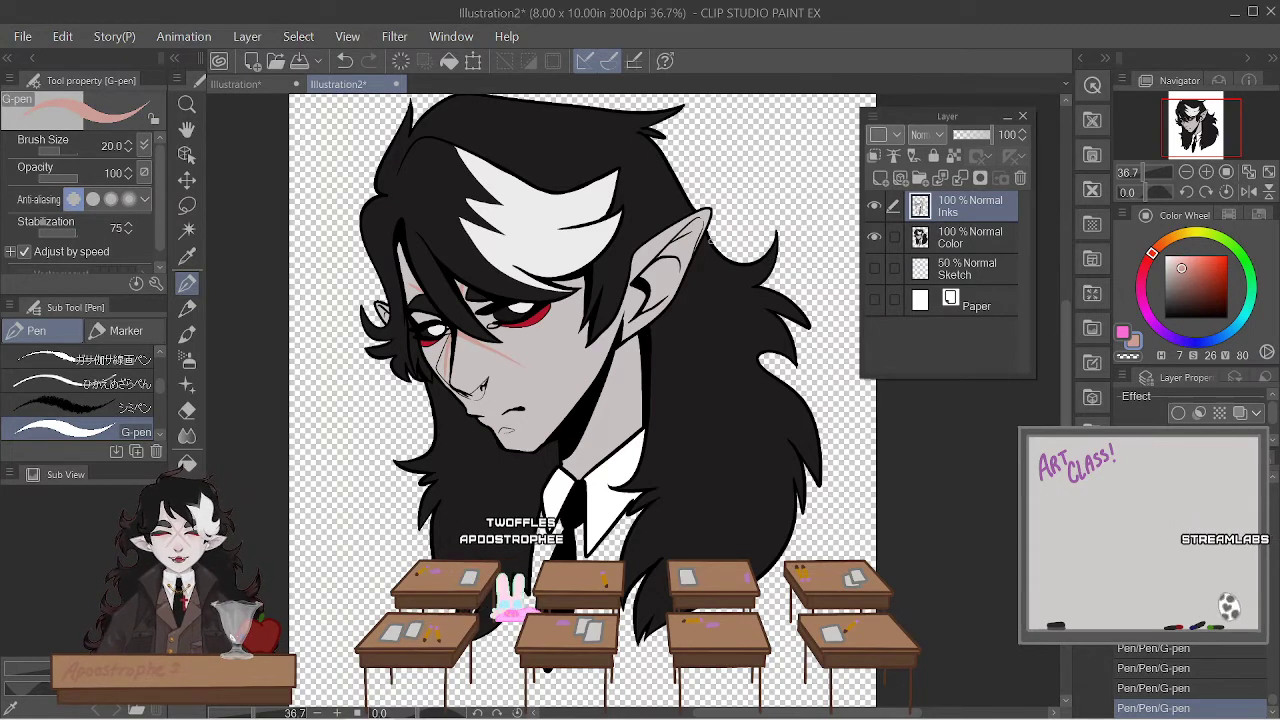
{"action": "key", "text": "ctrl+0"}
{"action": "scroll", "coordinate": [460, 375], "scroll_direction": "up", "scroll_amount": 1}
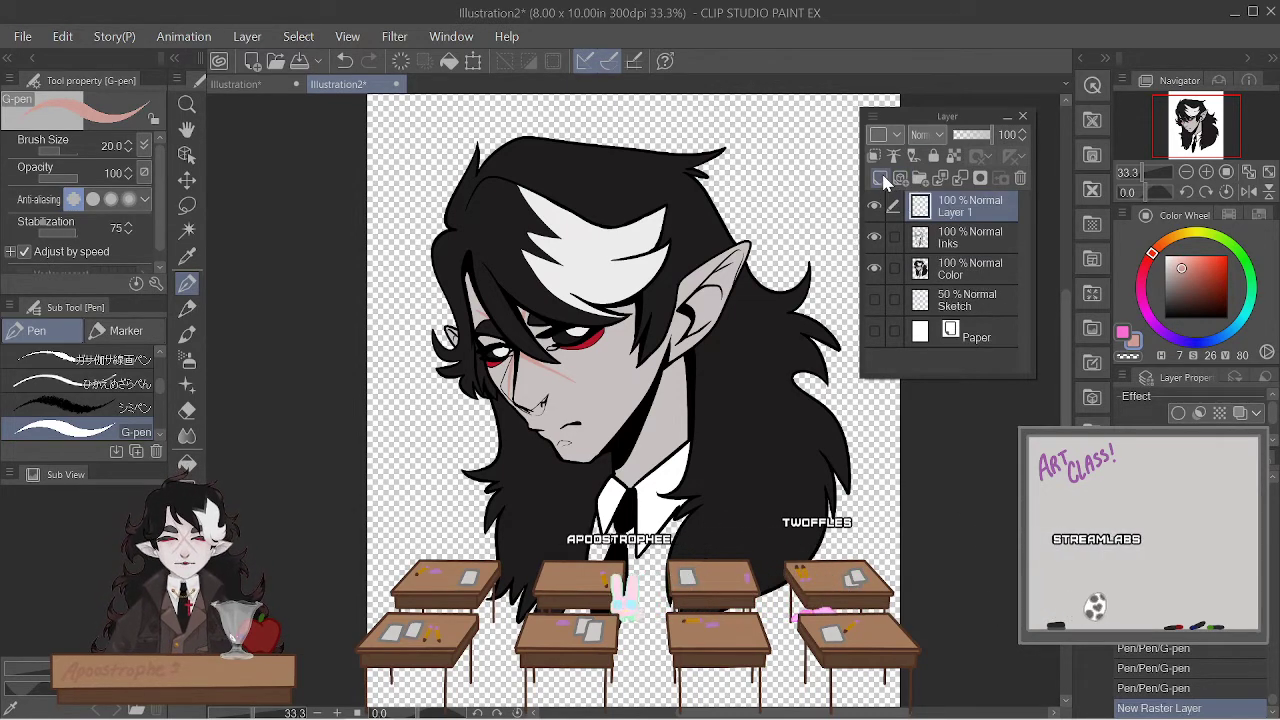
{"action": "left_click", "coordinate": [881, 179]}
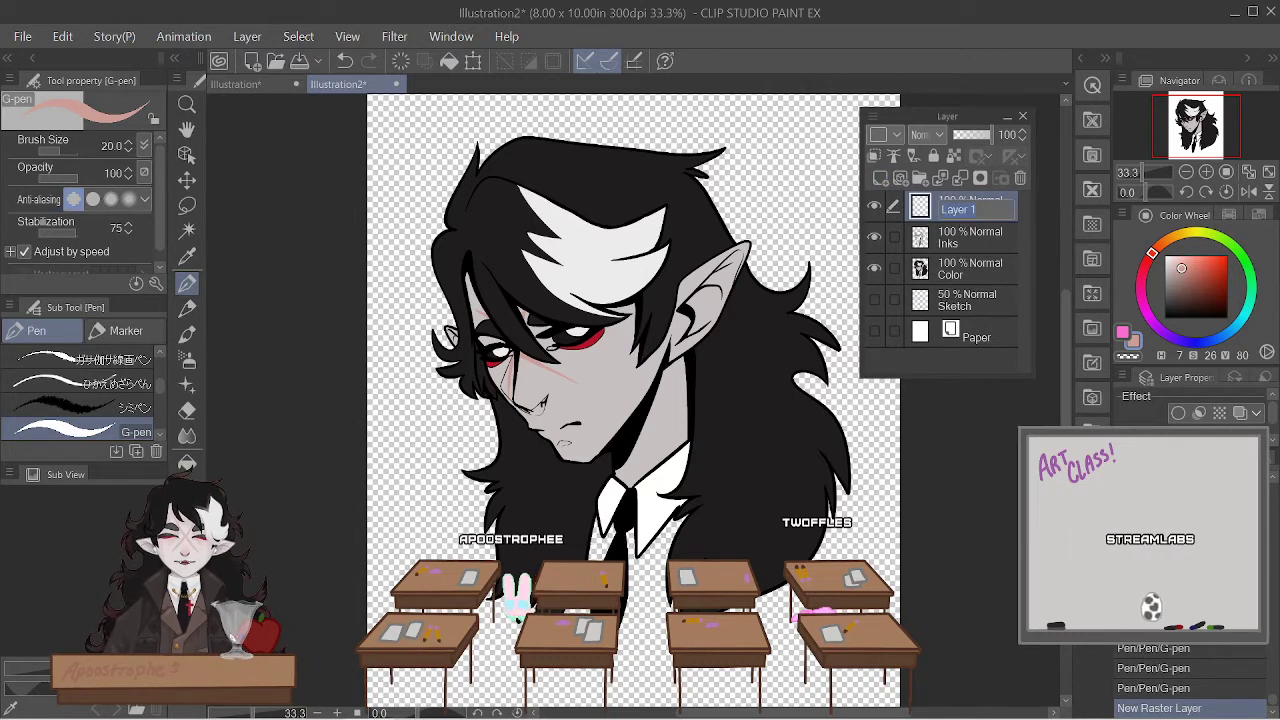
{"action": "type", "text": "Shade"}
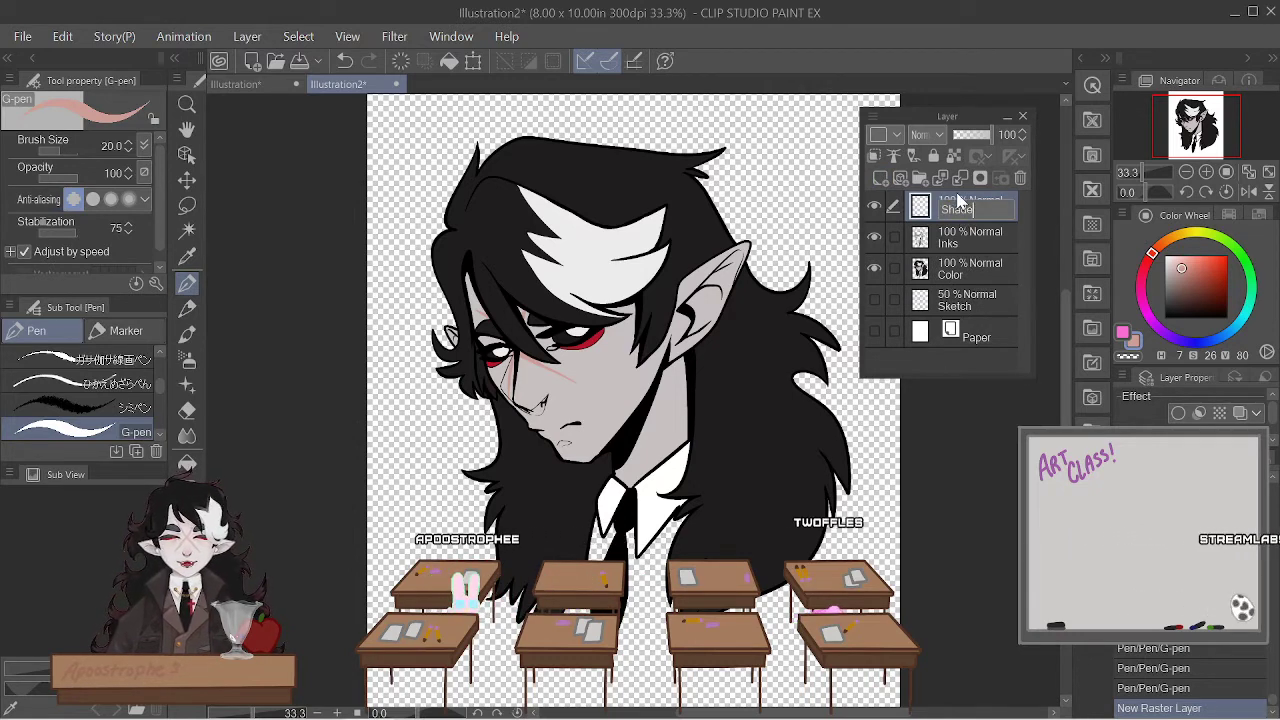
{"action": "key", "text": "Return"}
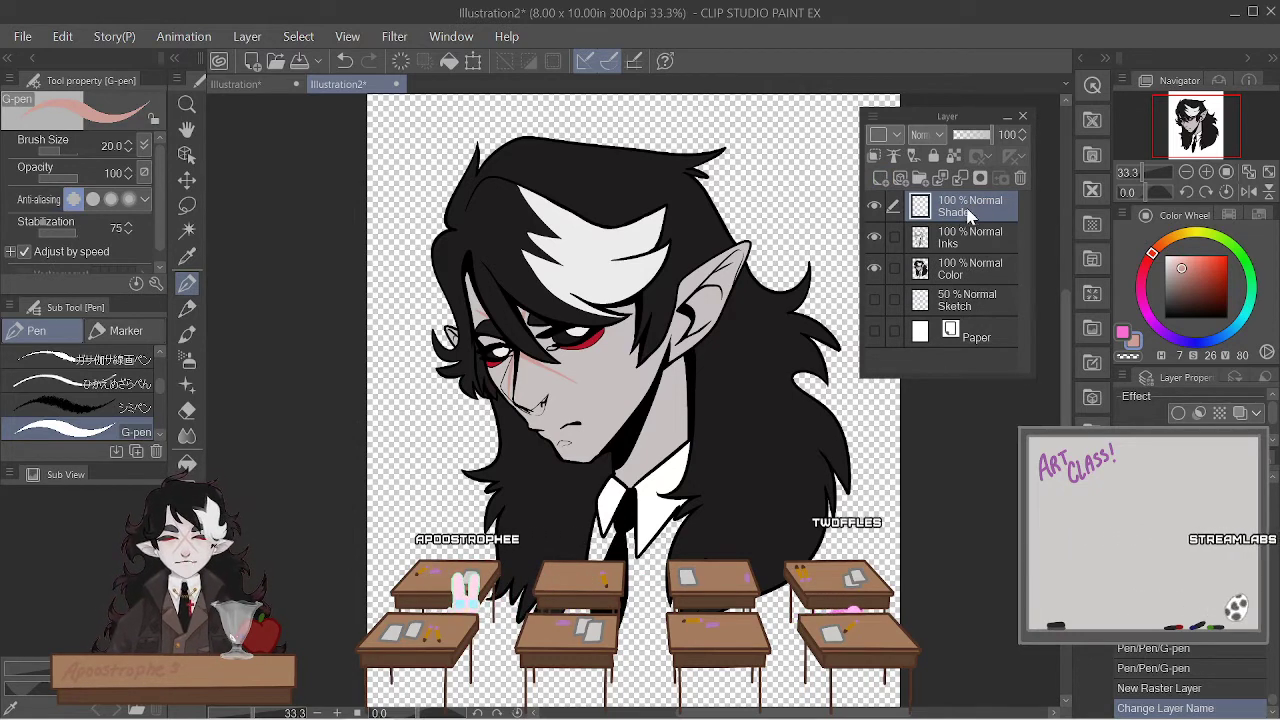
- Look through the available blending modes and set the Shade layer to Darken
{"action": "left_click", "coordinate": [938, 138]}
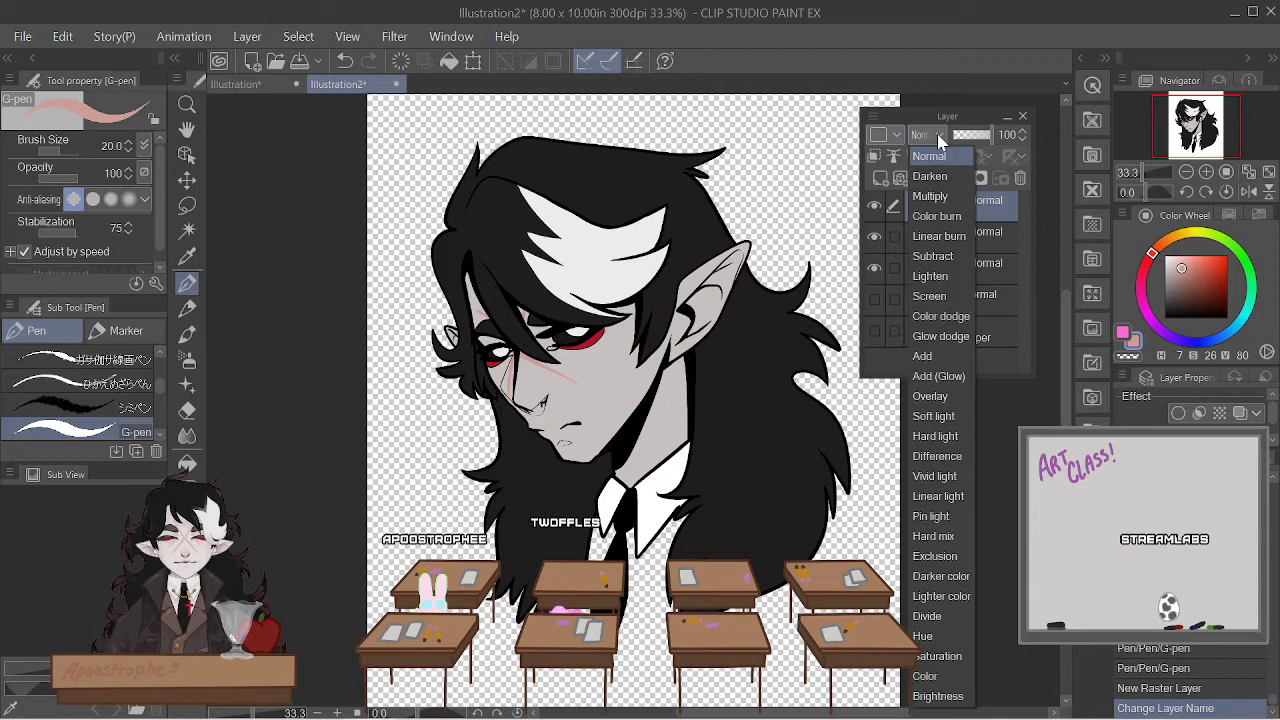
{"action": "left_click", "coordinate": [953, 152]}
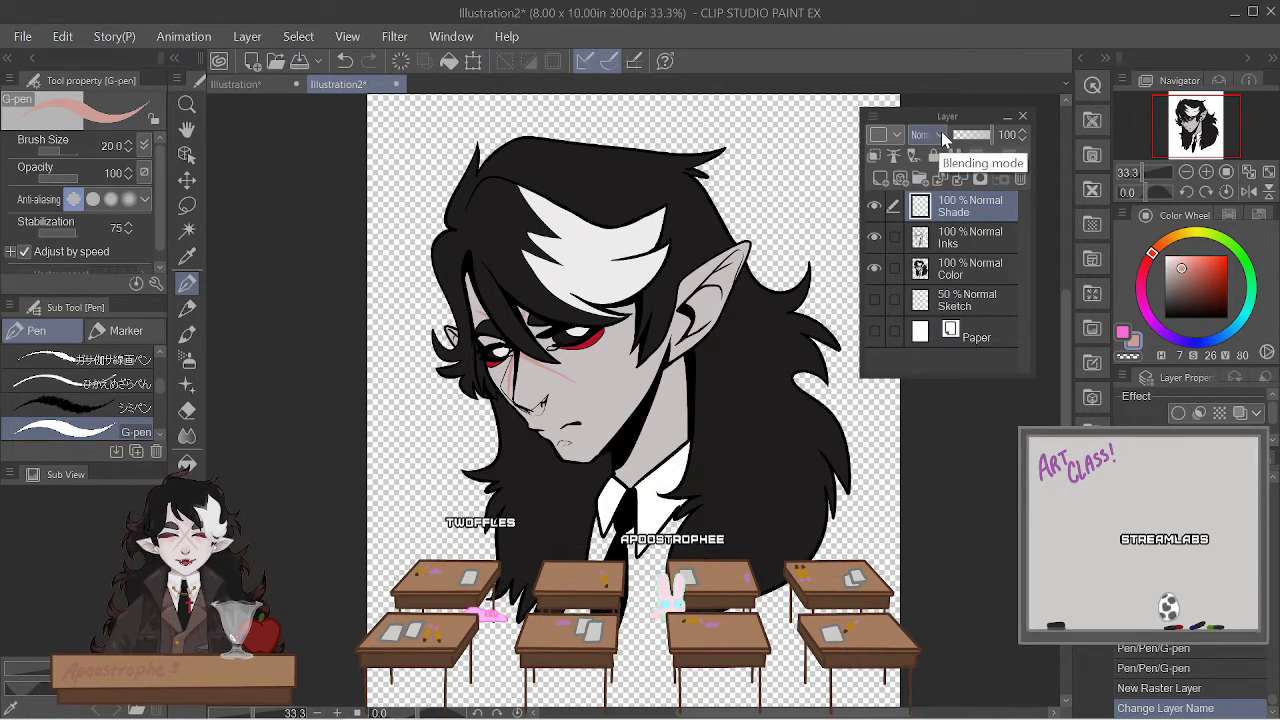
{"action": "left_click", "coordinate": [941, 138]}
{"action": "left_click", "coordinate": [942, 137]}
{"action": "left_click", "coordinate": [944, 137]}
{"action": "left_click", "coordinate": [943, 137]}
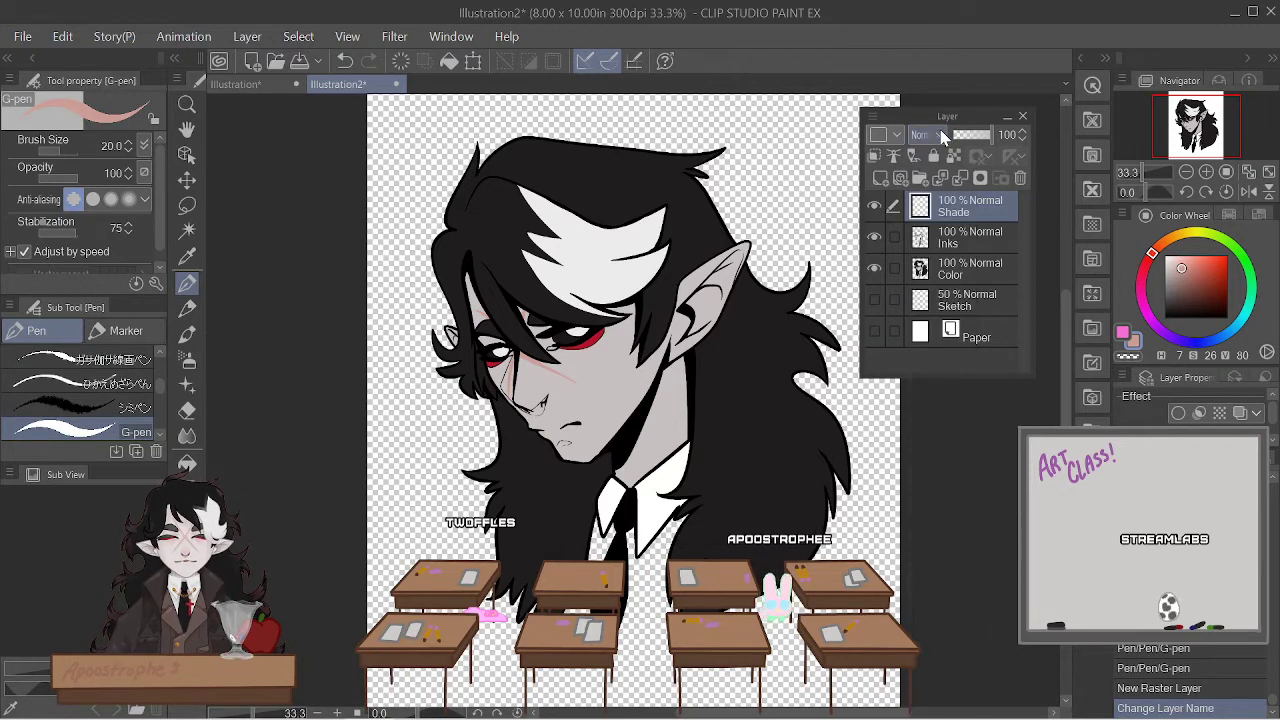
{"action": "left_click", "coordinate": [943, 137]}
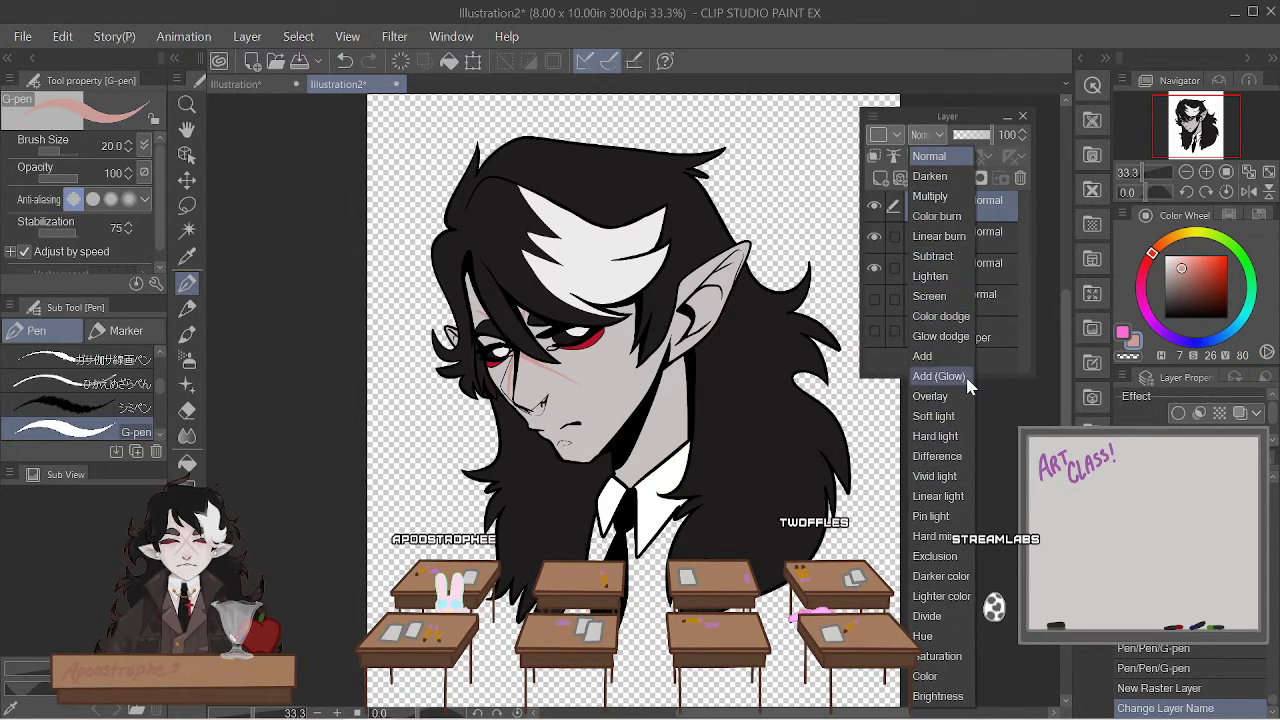
{"action": "left_click", "coordinate": [940, 176]}
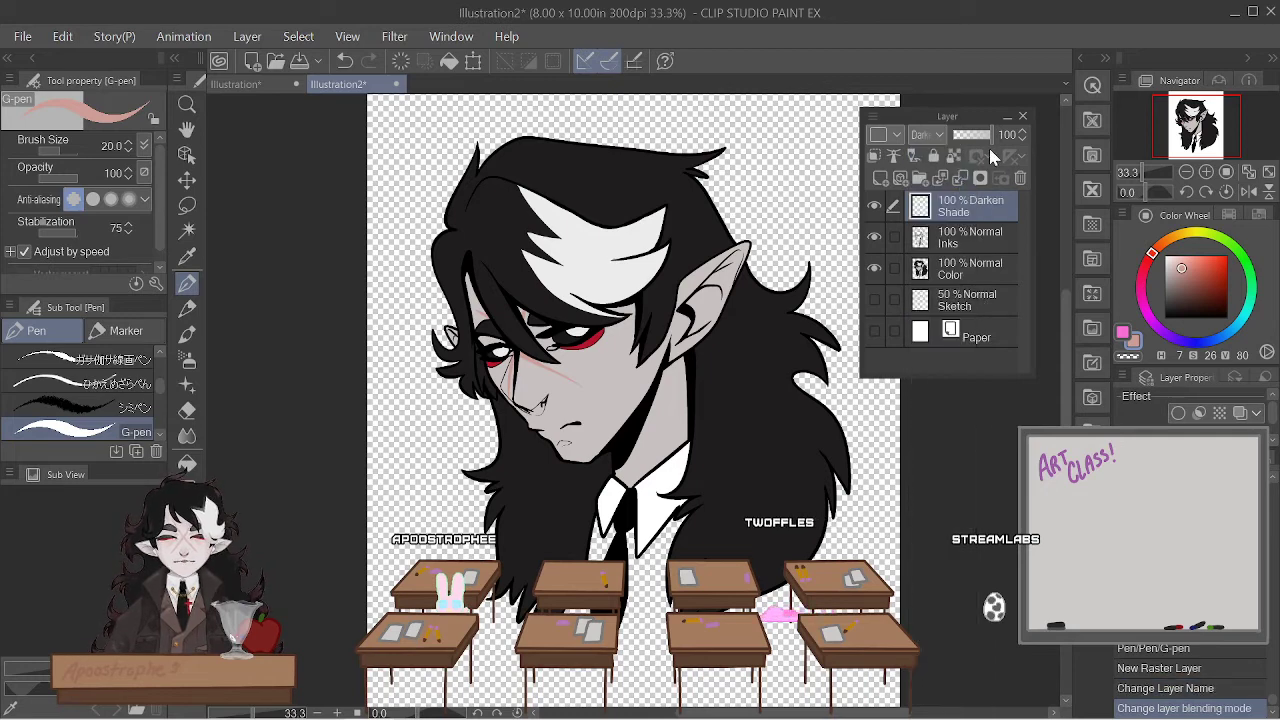
- Lower the Shade layer's opacity to 30%
{"action": "left_click", "coordinate": [968, 146]}
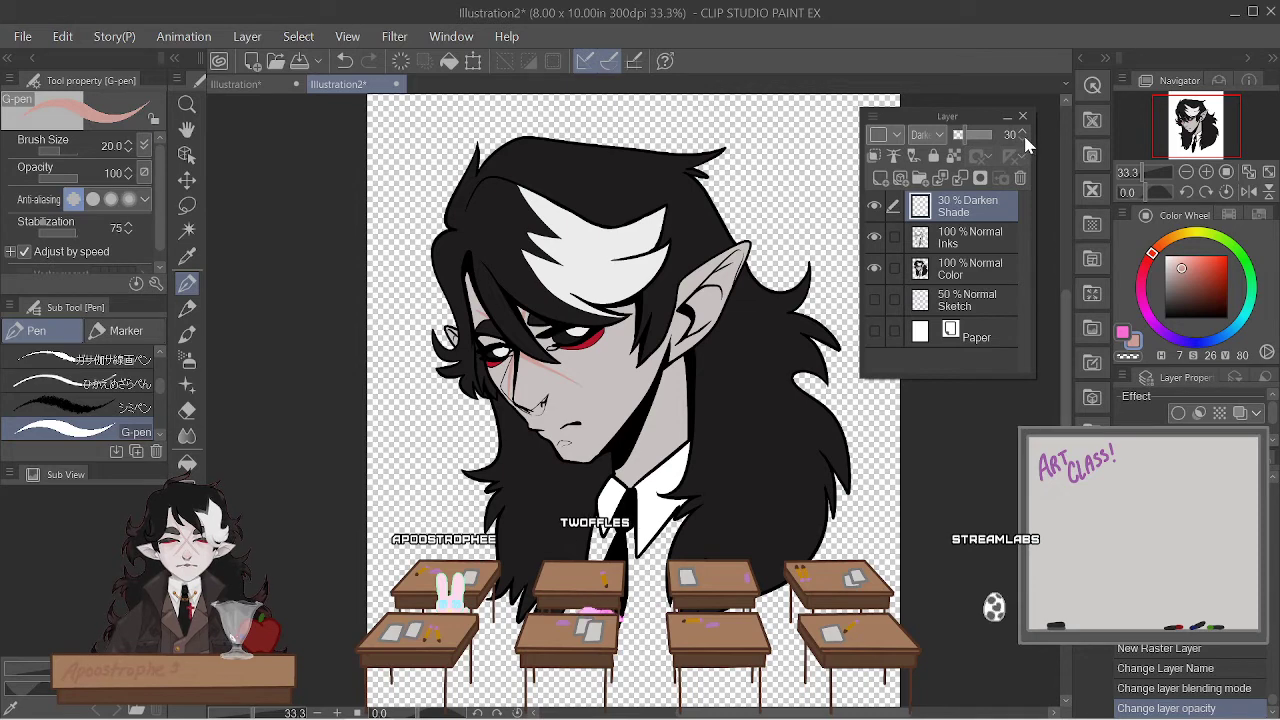
{"action": "left_click", "coordinate": [1022, 134]}
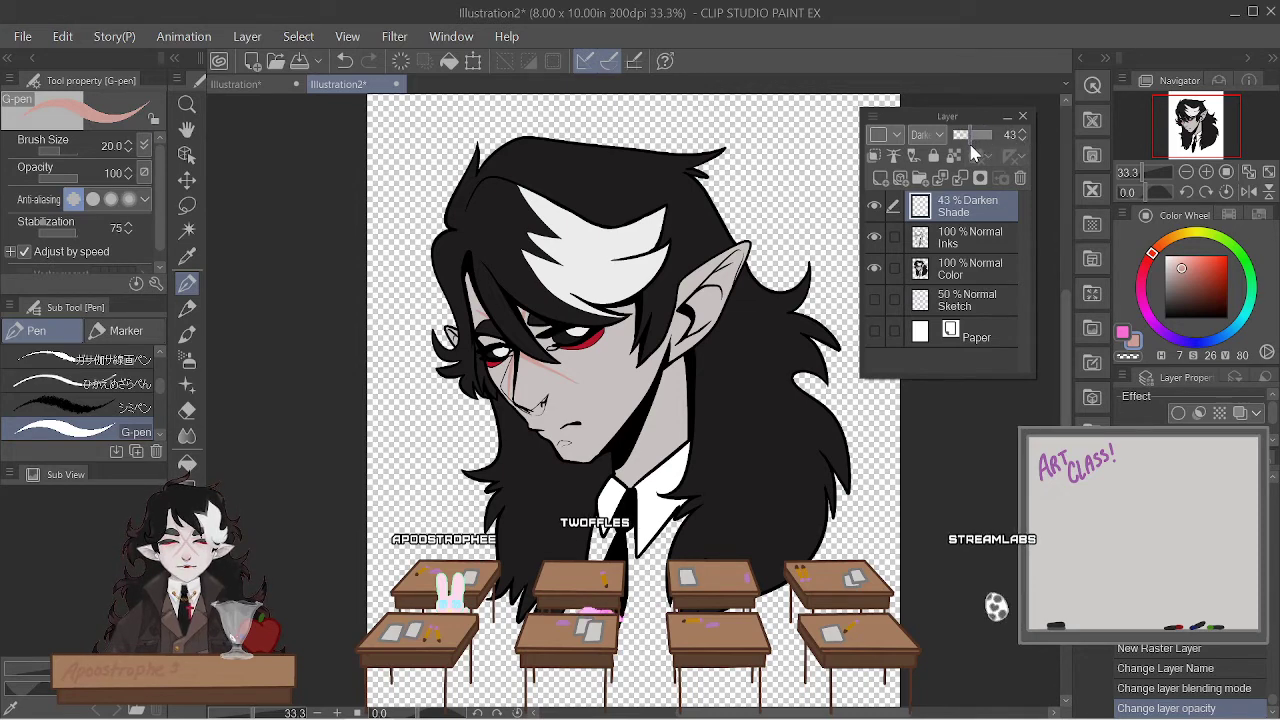
{"action": "left_click", "coordinate": [1022, 139]}
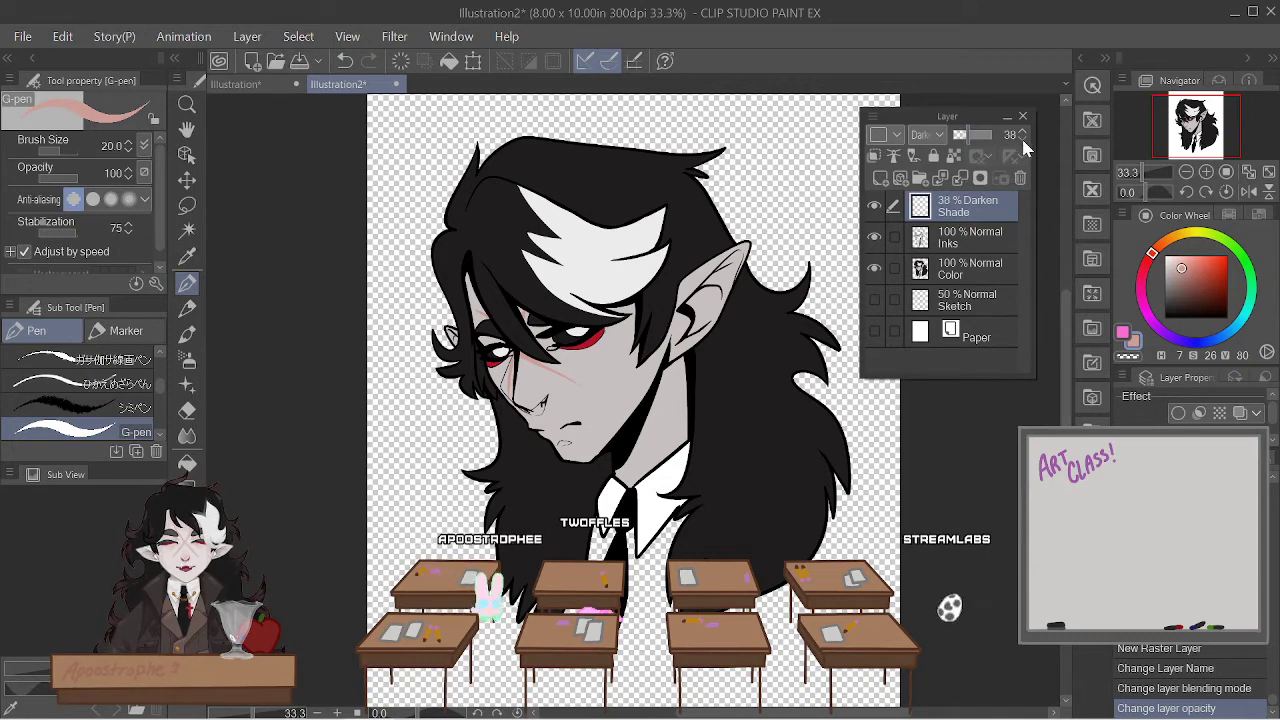
{"action": "left_click", "coordinate": [1022, 139]}
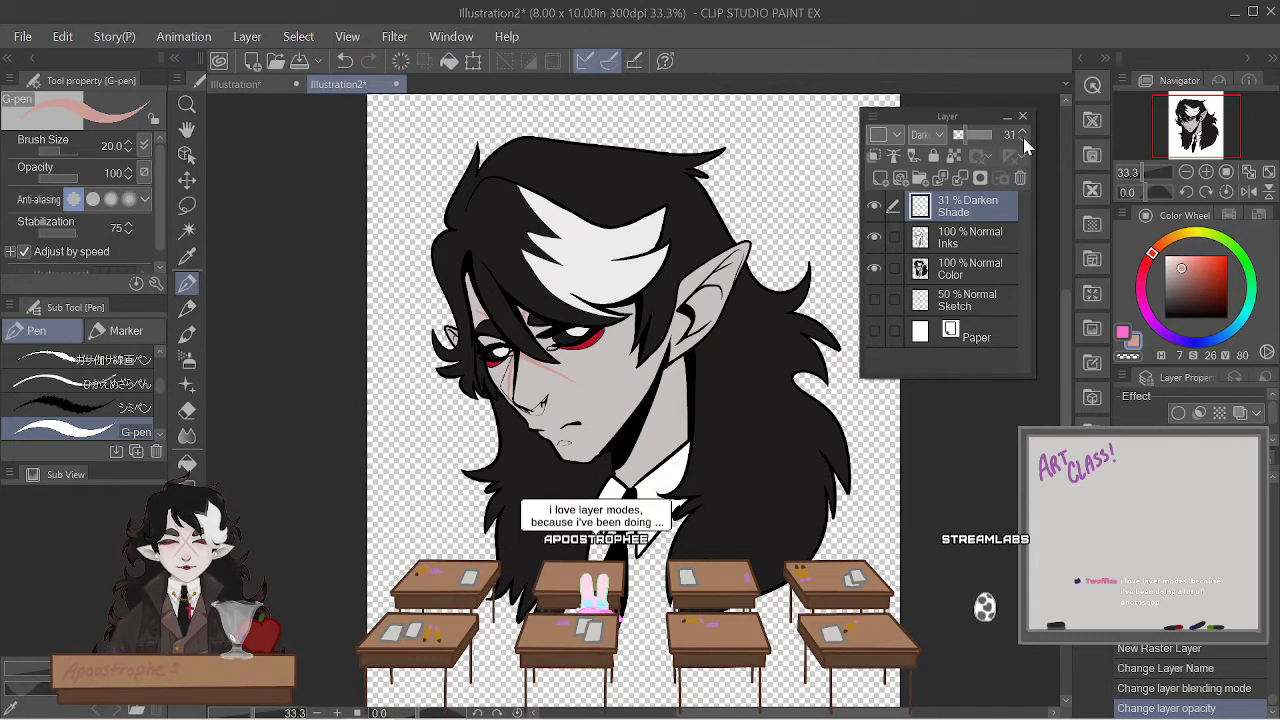
{"action": "left_click", "coordinate": [1022, 139]}
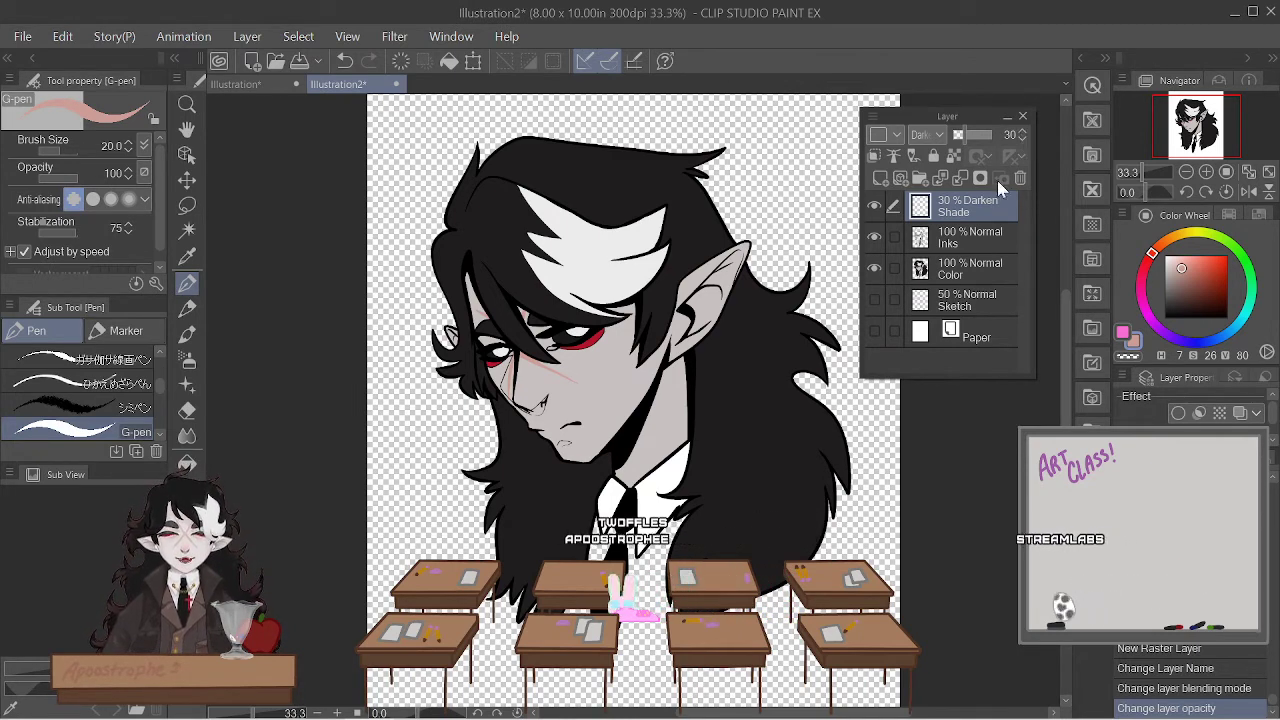
- Move the Shade layer between Inks and Color, clip it to Color, and try G-pen strokes across the portrait, undoing them
{"action": "left_click_drag", "start_coordinate": [991, 204], "coordinate": [989, 246]}
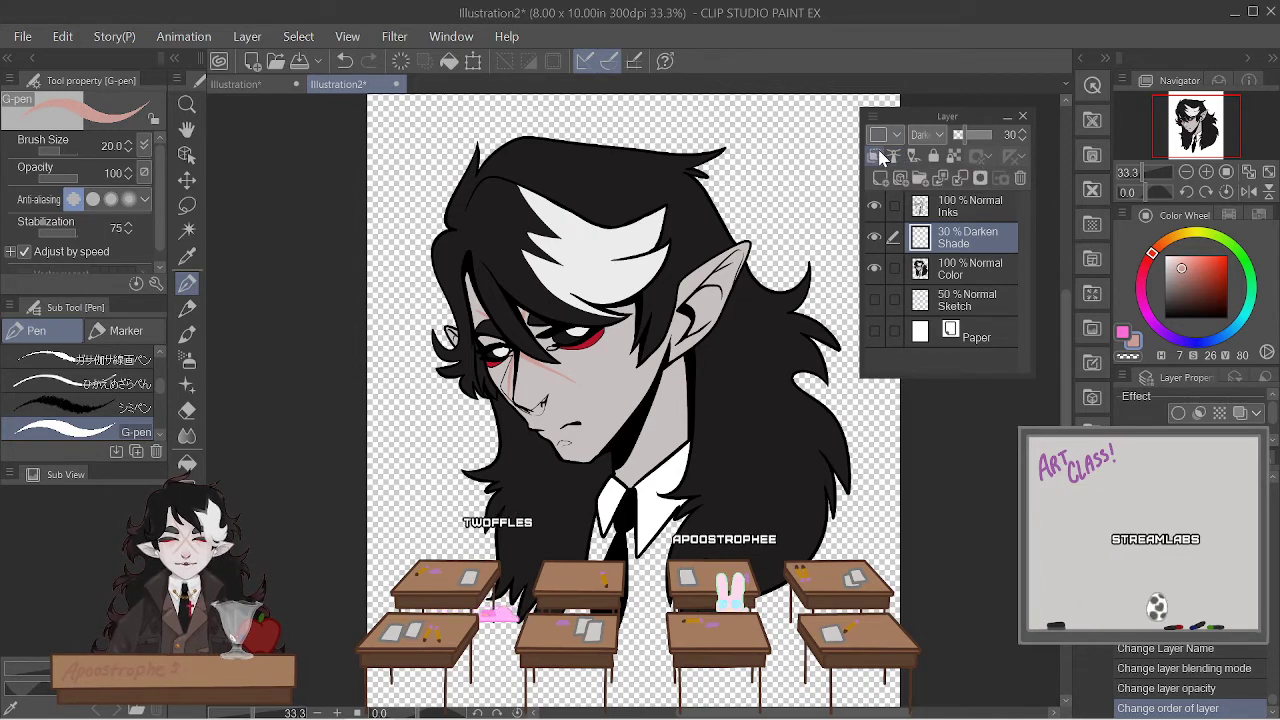
{"action": "left_click", "coordinate": [875, 158]}
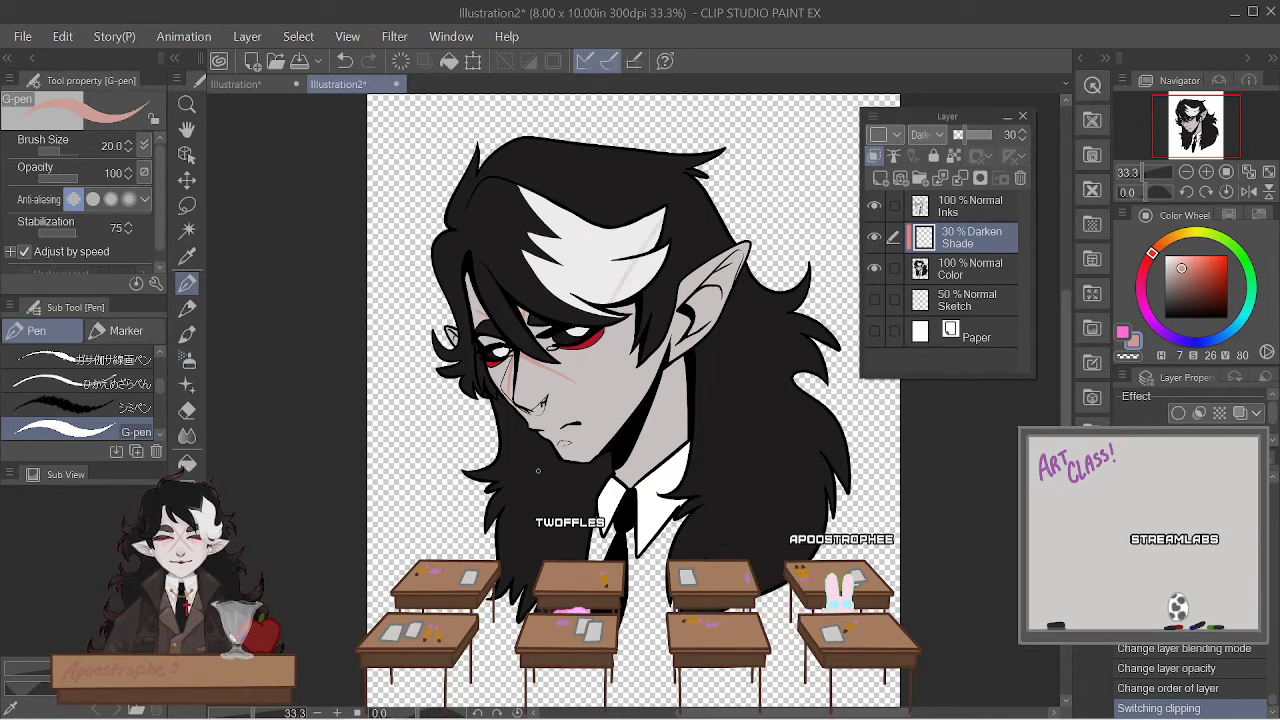
{"action": "left_click", "coordinate": [781, 352]}
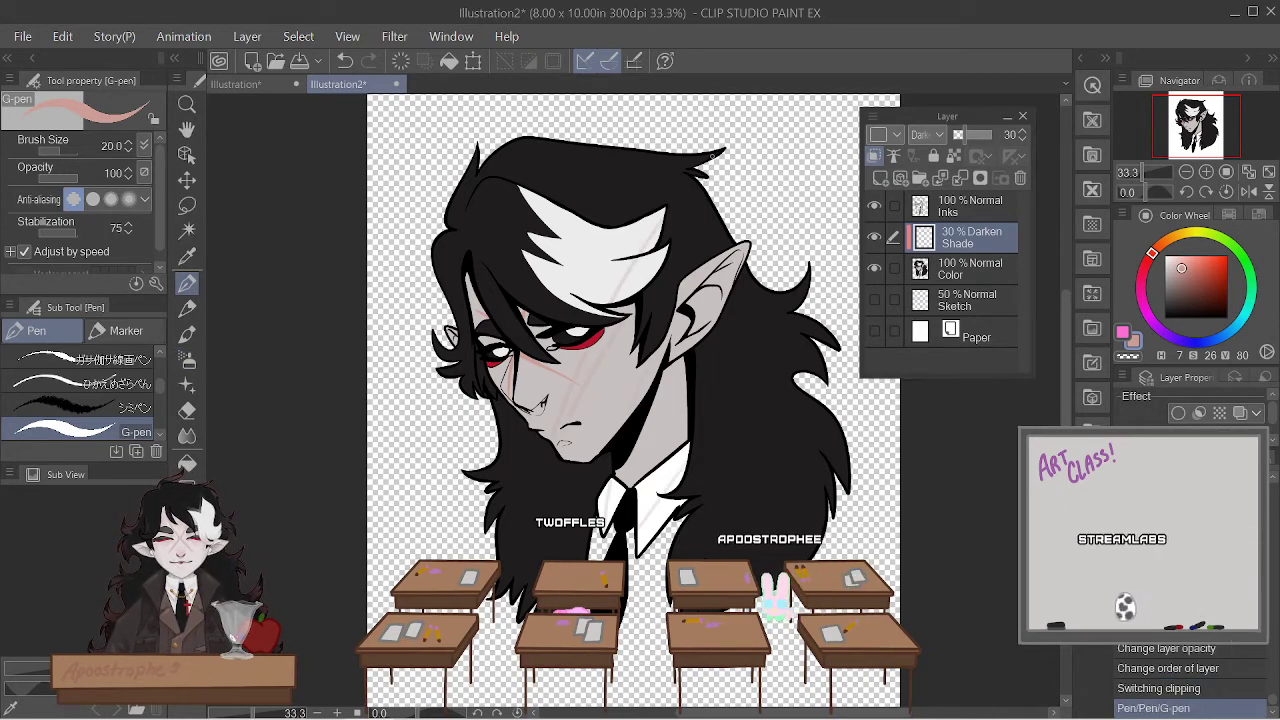
{"action": "left_click", "coordinate": [344, 61]}
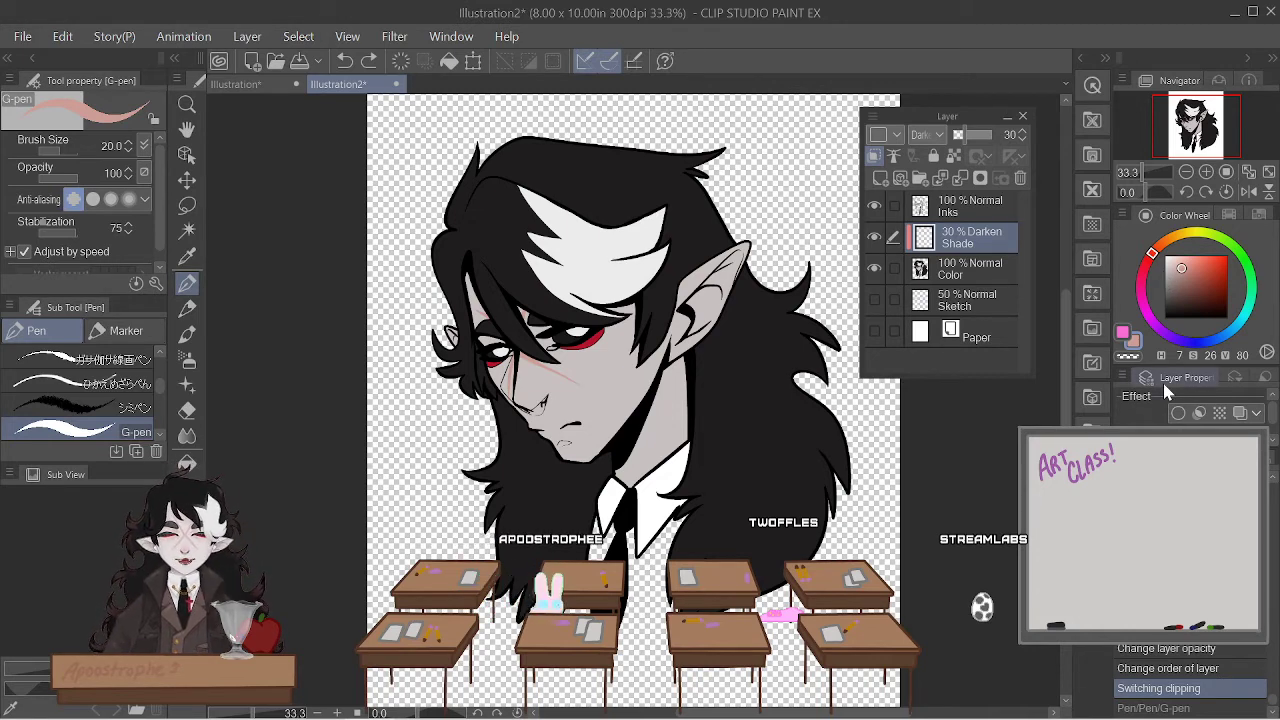
- Compare dark blue and dark red for shading, and choose a dark blue-violet of about H 248, S 90, V 31
{"action": "left_click", "coordinate": [1196, 343]}
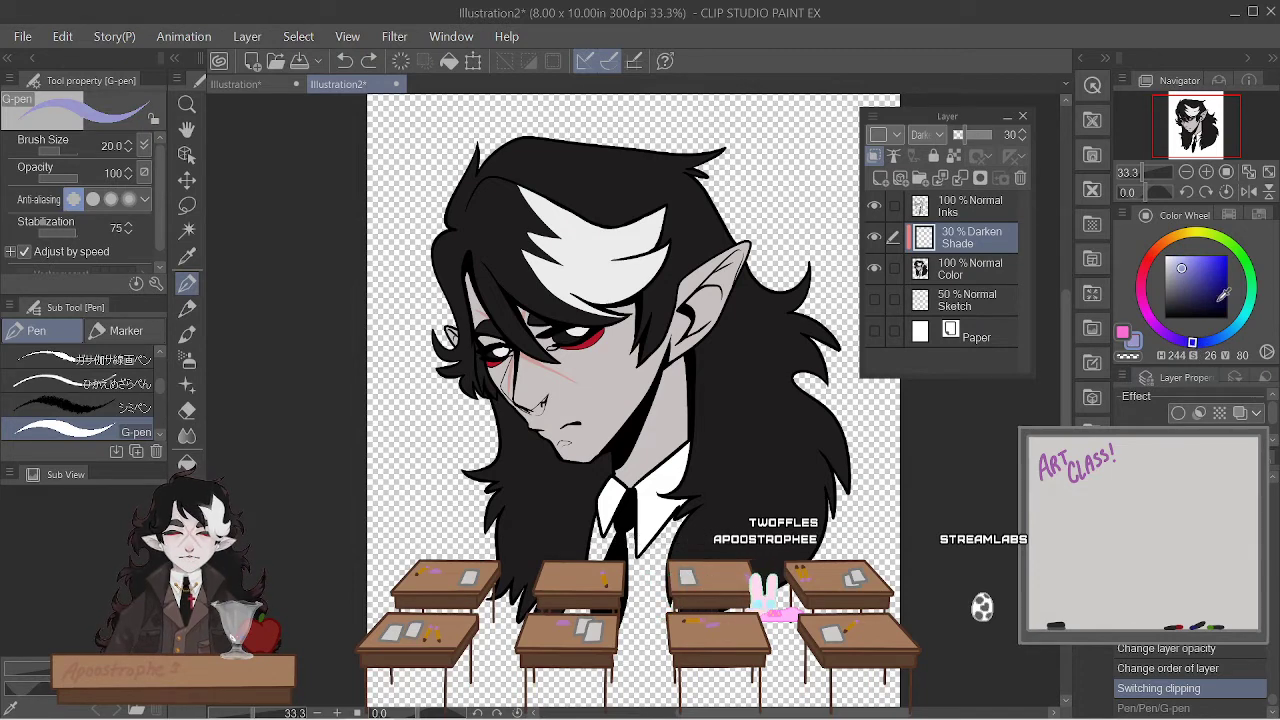
{"action": "left_click", "coordinate": [1218, 297]}
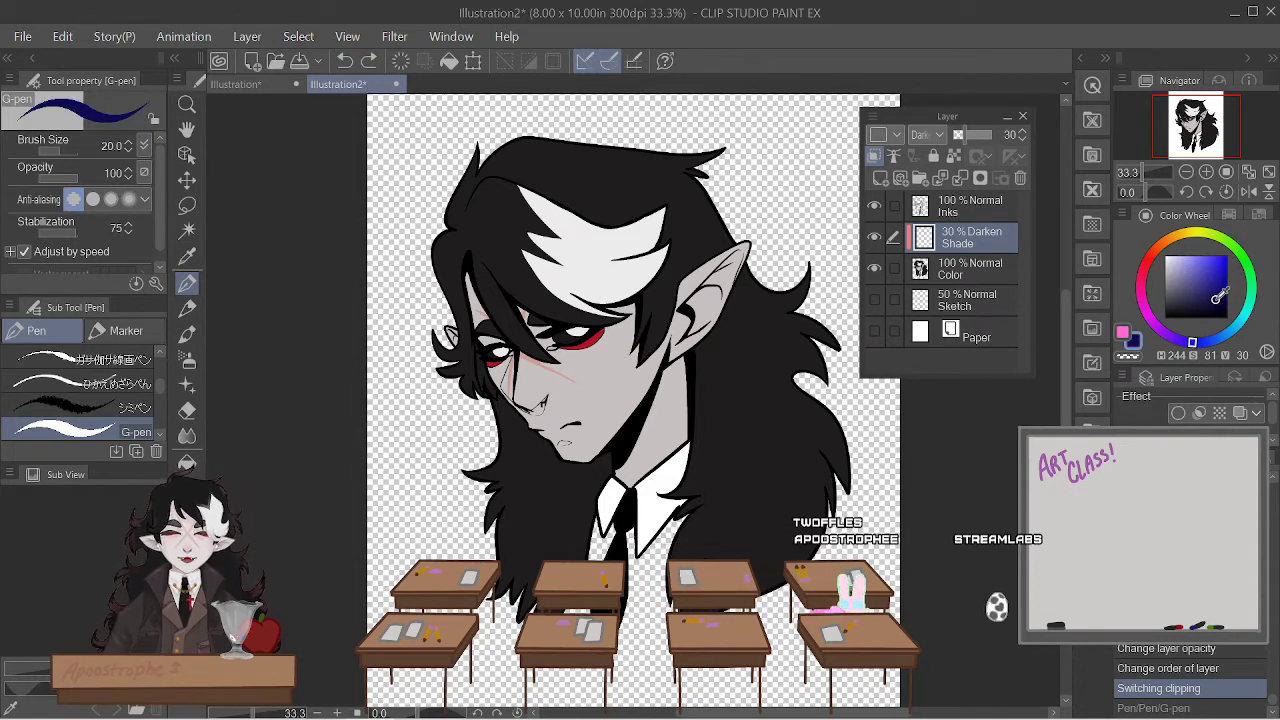
{"action": "left_click", "coordinate": [1217, 295]}
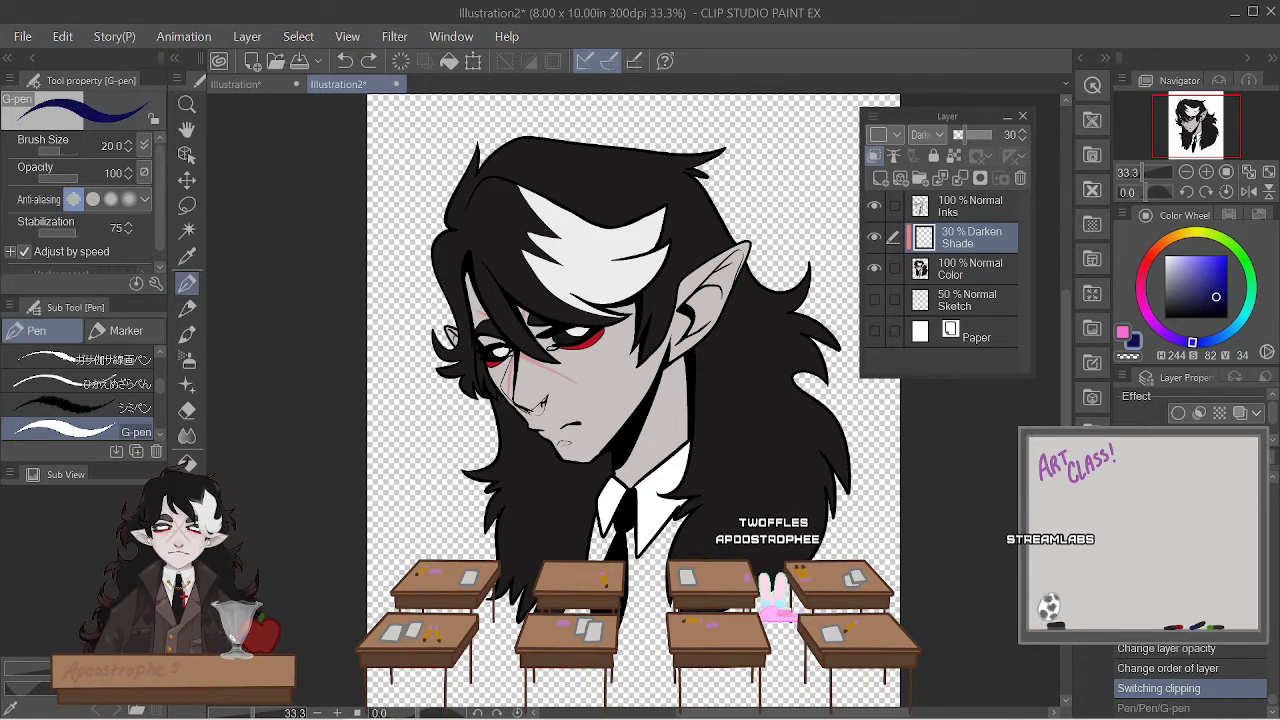
{"action": "left_click", "coordinate": [1146, 263]}
{"action": "left_click", "coordinate": [1221, 300]}
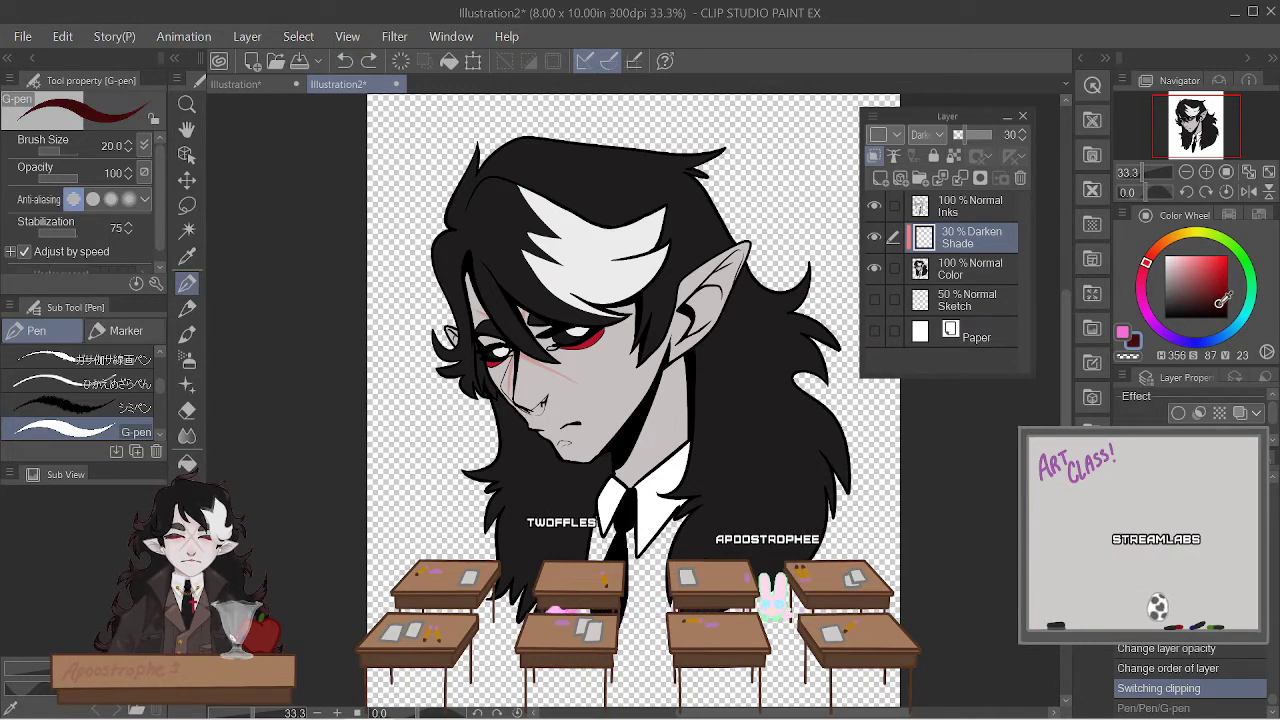
{"action": "left_click", "coordinate": [1191, 342]}
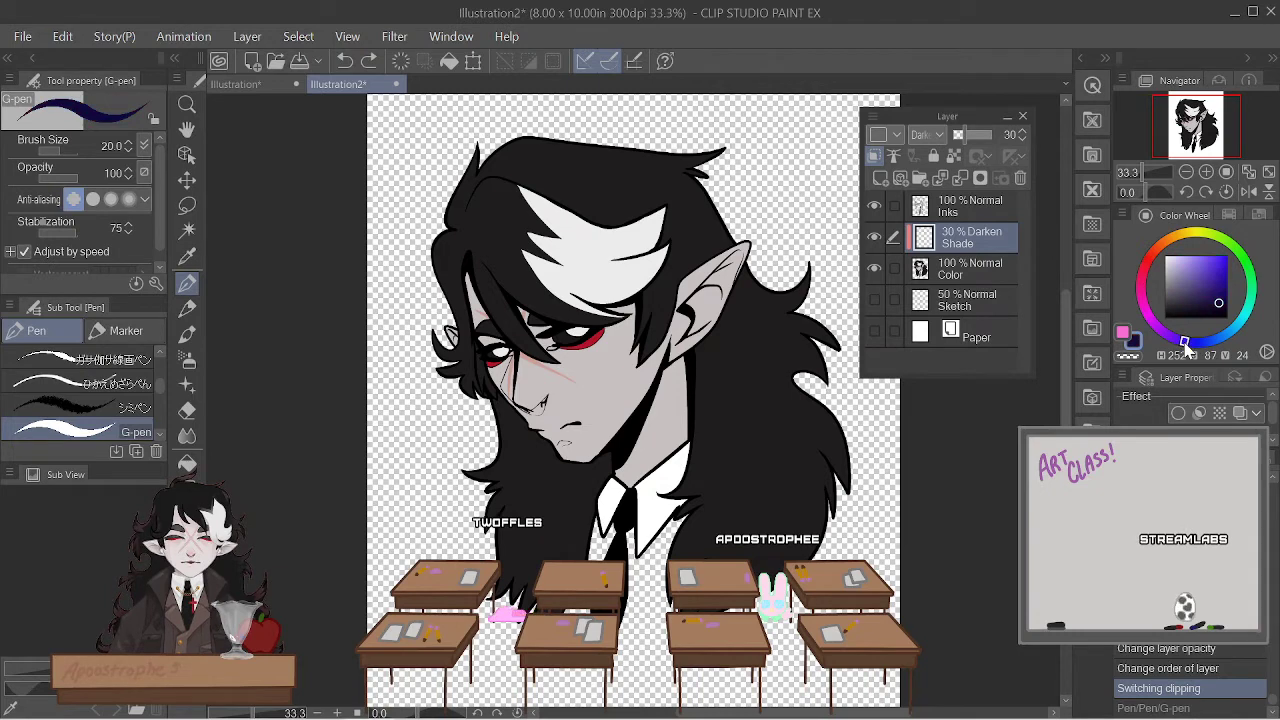
{"action": "left_click", "coordinate": [1221, 297]}
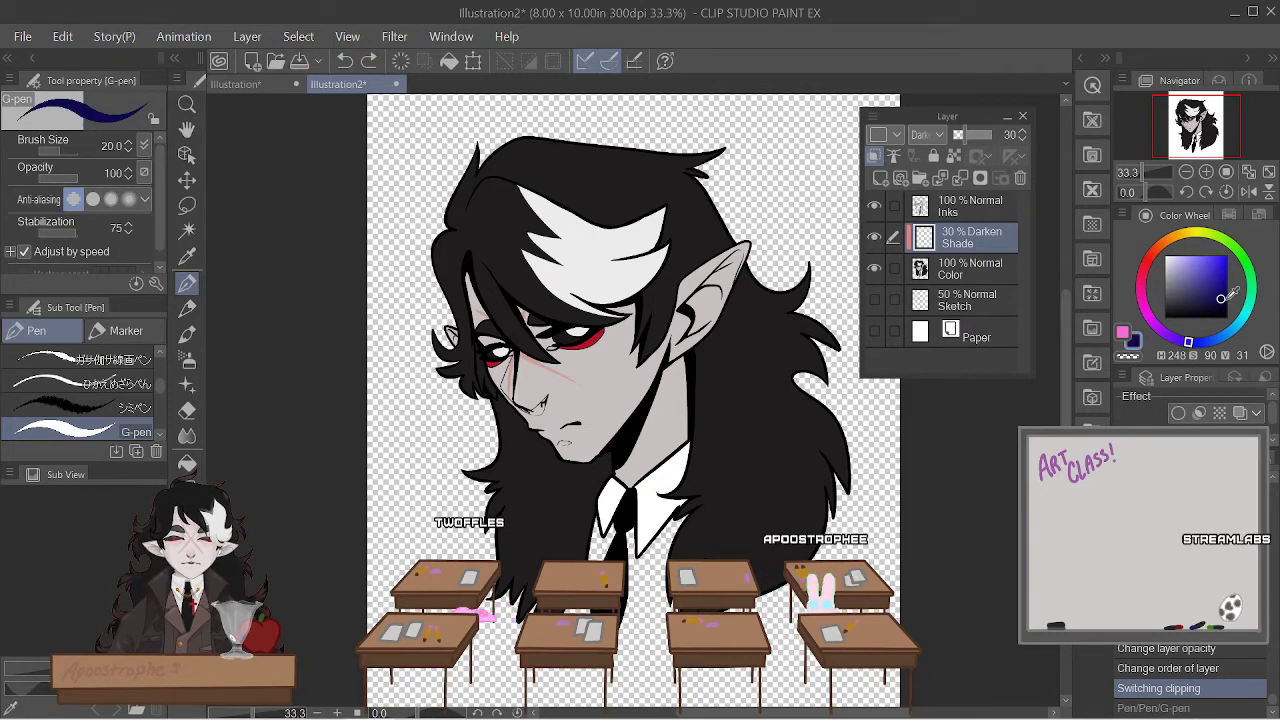
- Fine-tune the shading color to about H 248, S 90, V 33 and activate the Lasso in add-to-selection mode
{"action": "left_click", "coordinate": [1221, 295]}
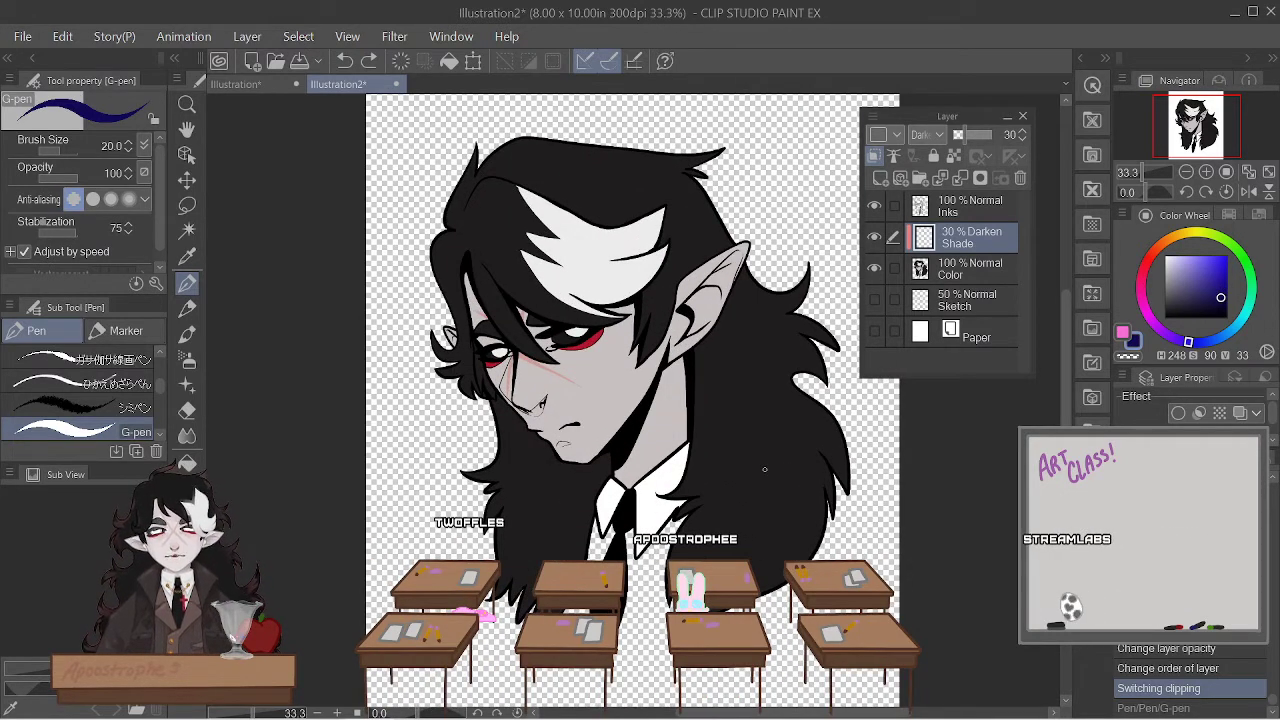
{"action": "scroll", "coordinate": [713, 455], "scroll_direction": "up", "scroll_amount": 2}
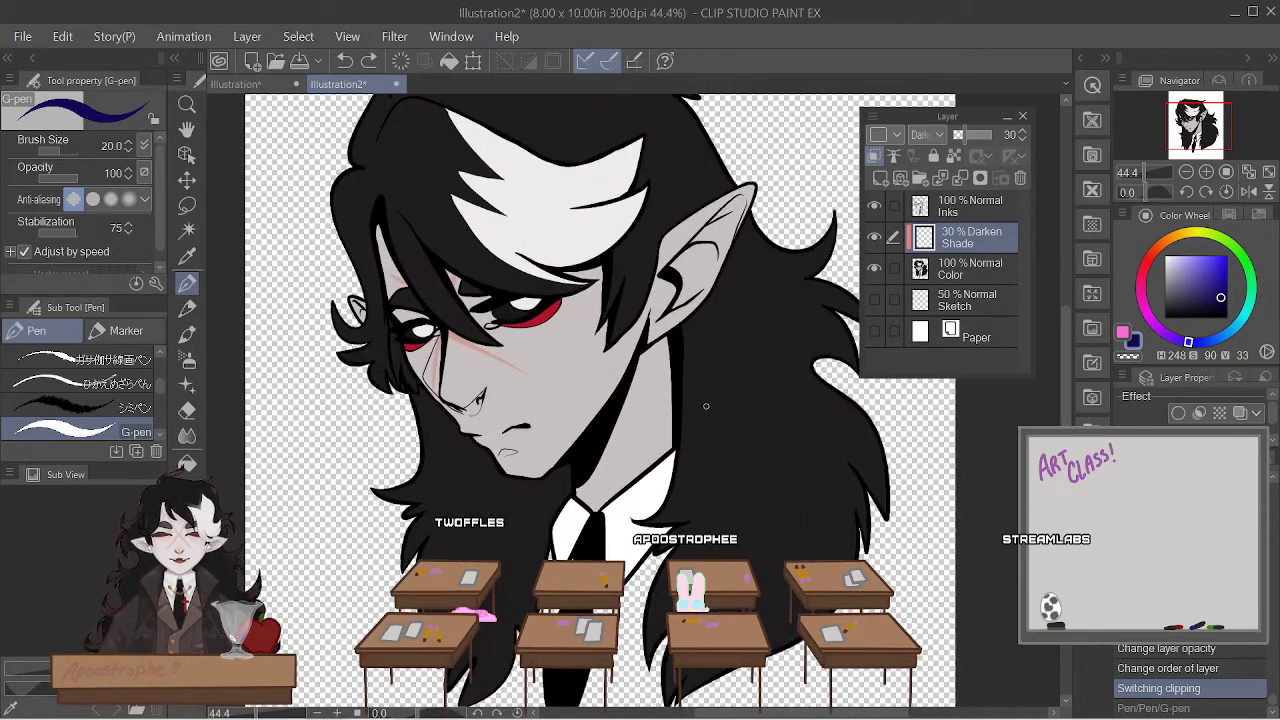
{"action": "left_click", "coordinate": [186, 207]}
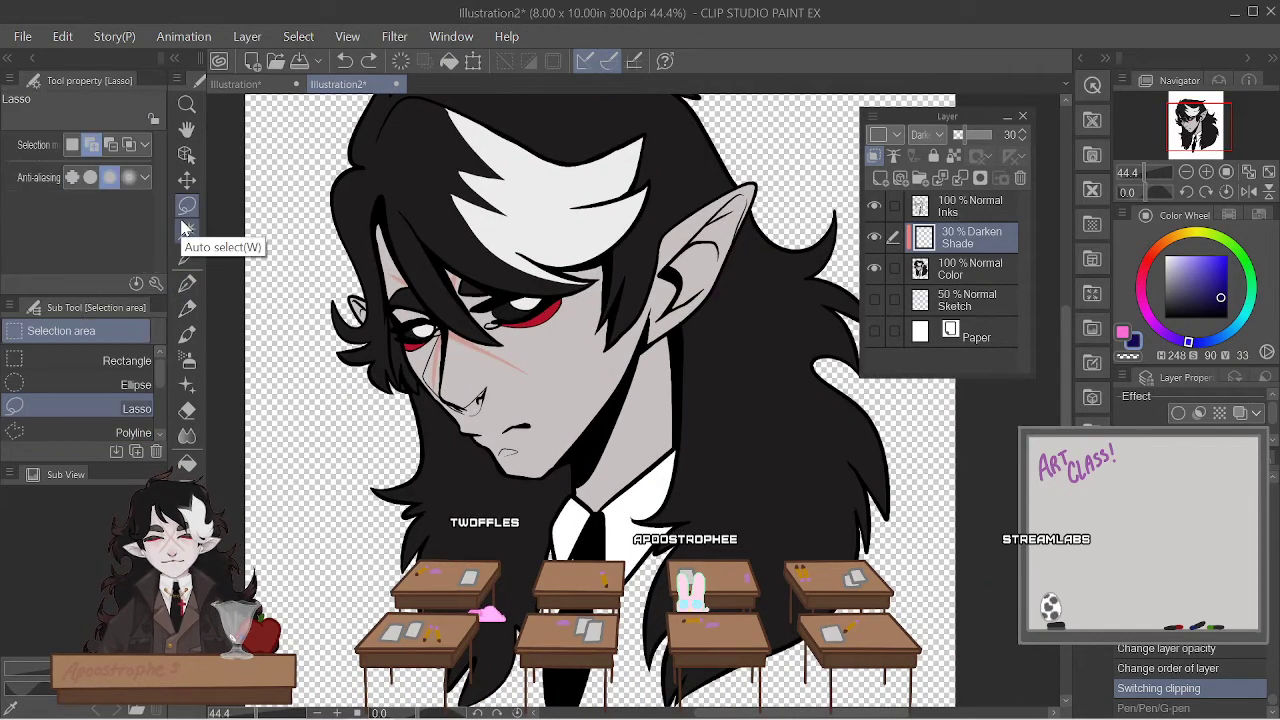
{"action": "scroll", "coordinate": [500, 366], "scroll_direction": "down", "scroll_amount": 2}
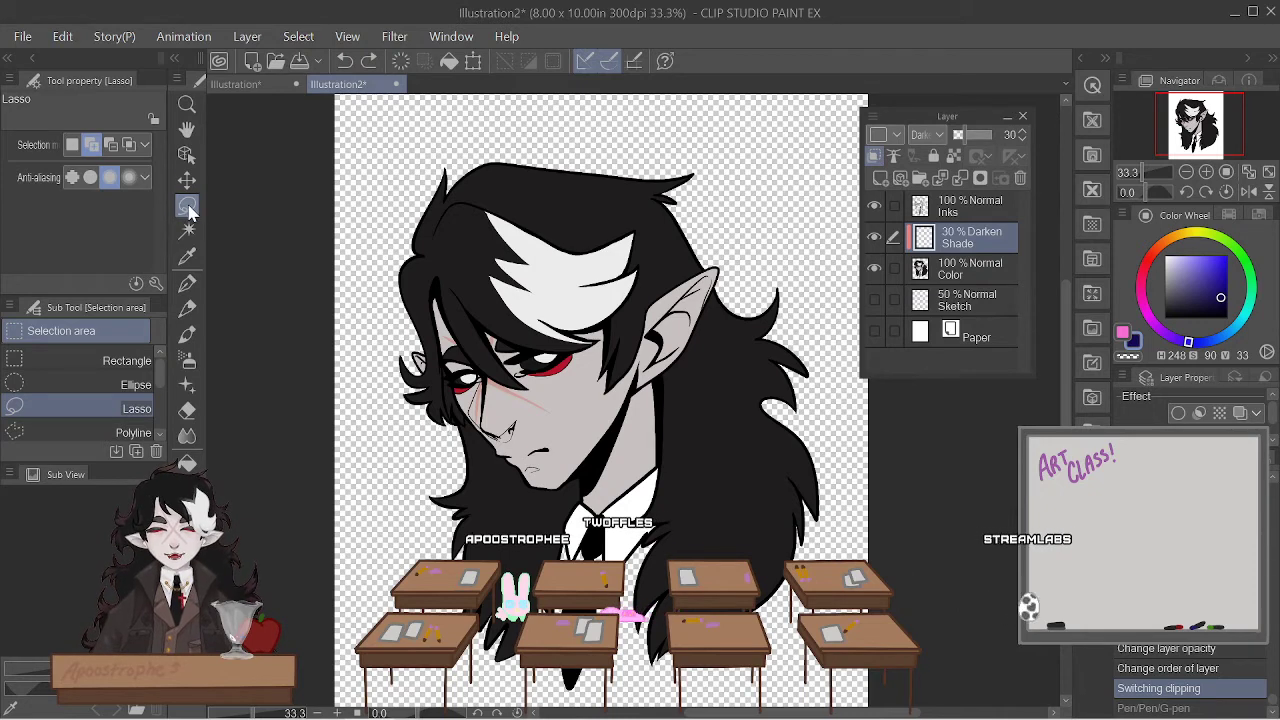
{"action": "left_click", "coordinate": [90, 145]}
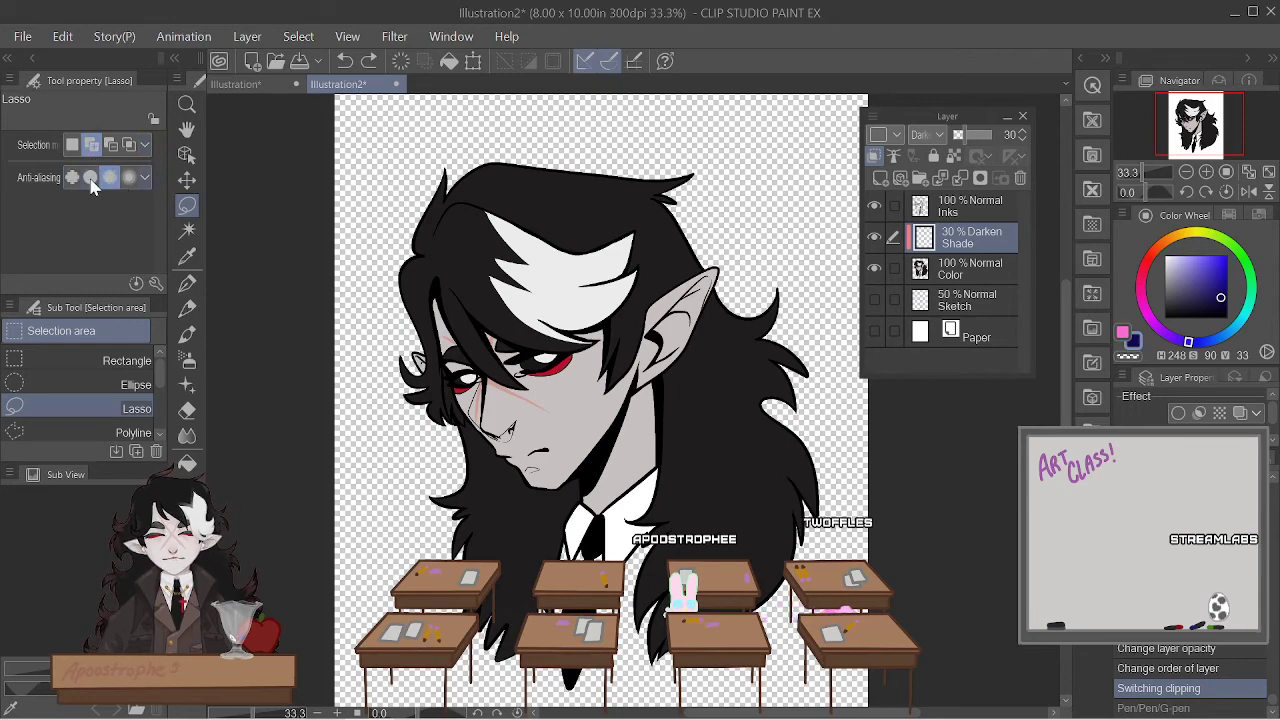
- Lasso the narrow strip of forehead skin between the hair strands, down to the far eyebrow
{"action": "scroll", "coordinate": [585, 343], "scroll_direction": "up", "scroll_amount": 5}
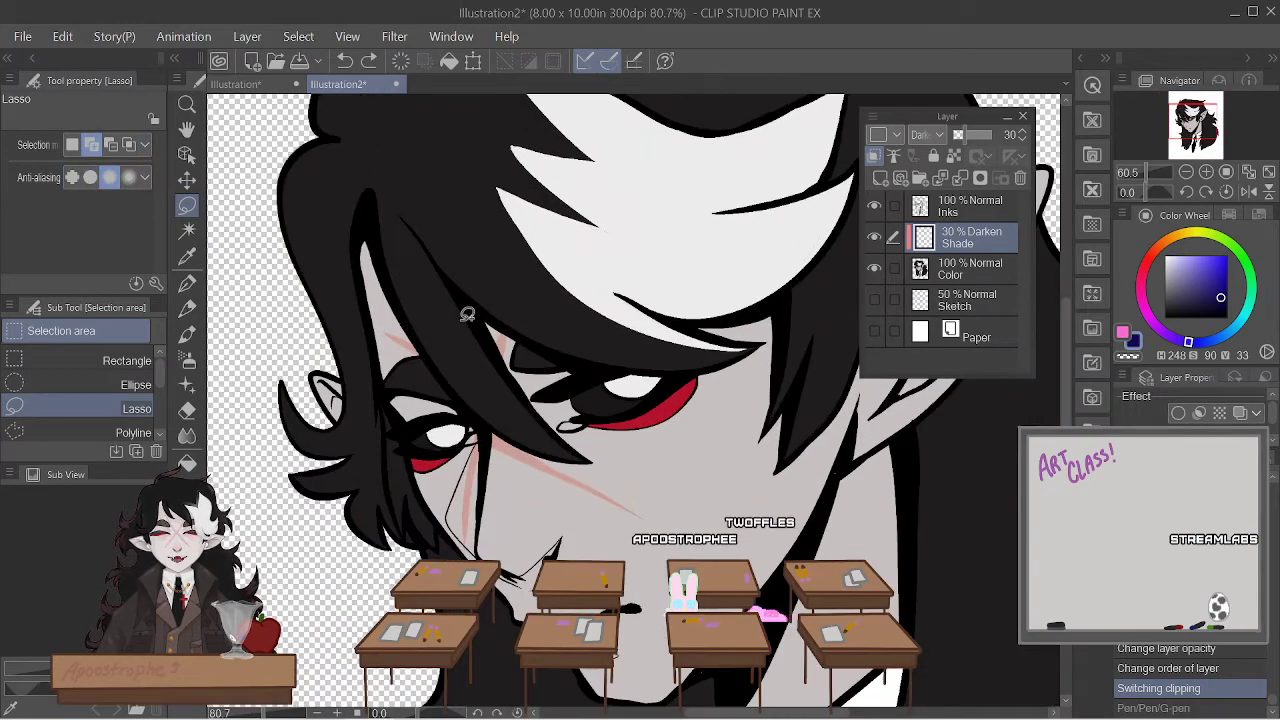
{"action": "scroll", "coordinate": [465, 314], "scroll_direction": "up", "scroll_amount": 1}
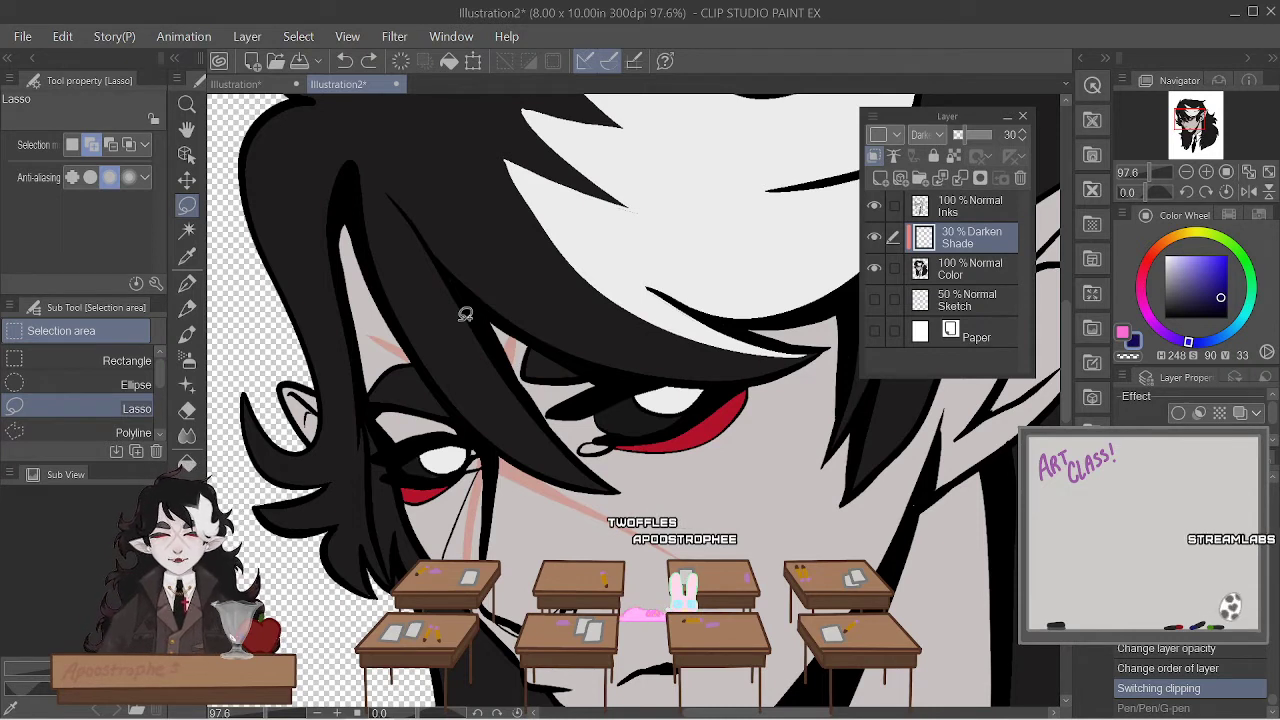
{"action": "mouse_move", "coordinate": [378, 372]}
{"action": "left_mouse_down"}
{"action": "mouse_move", "coordinate": [345, 260]}
{"action": "mouse_move", "coordinate": [343, 222]}
{"action": "mouse_move", "coordinate": [358, 212]}
{"action": "mouse_move", "coordinate": [414, 360]}
{"action": "mouse_move", "coordinate": [472, 438]}
{"action": "left_mouse_up"}
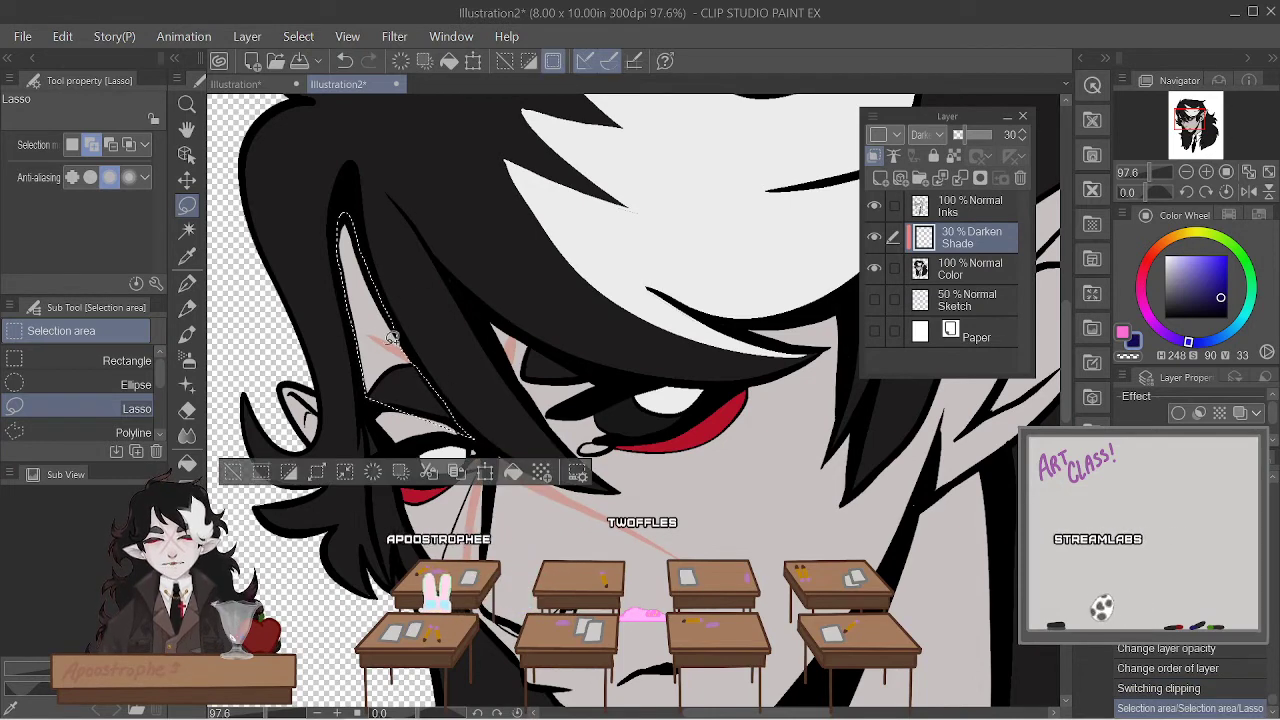
{"action": "key", "text": "ctrl+z"}
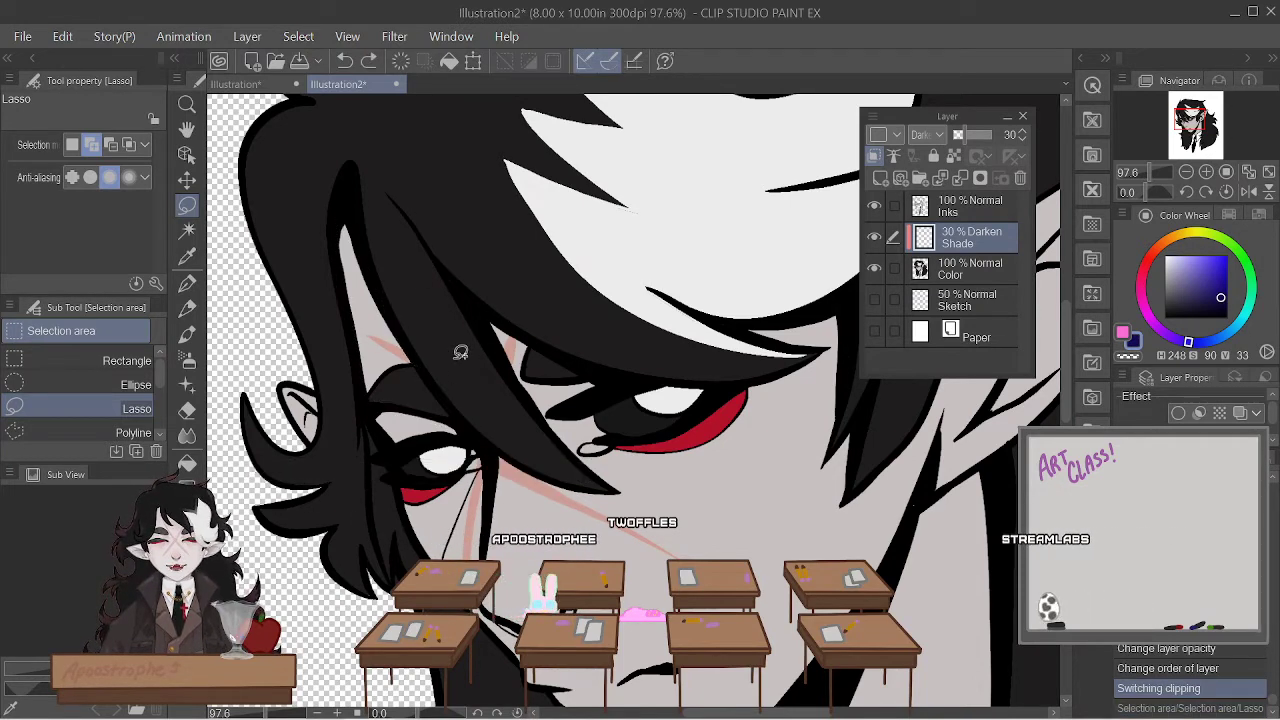
{"action": "left_click_drag", "start_coordinate": [507, 344], "coordinate": [547, 284]}
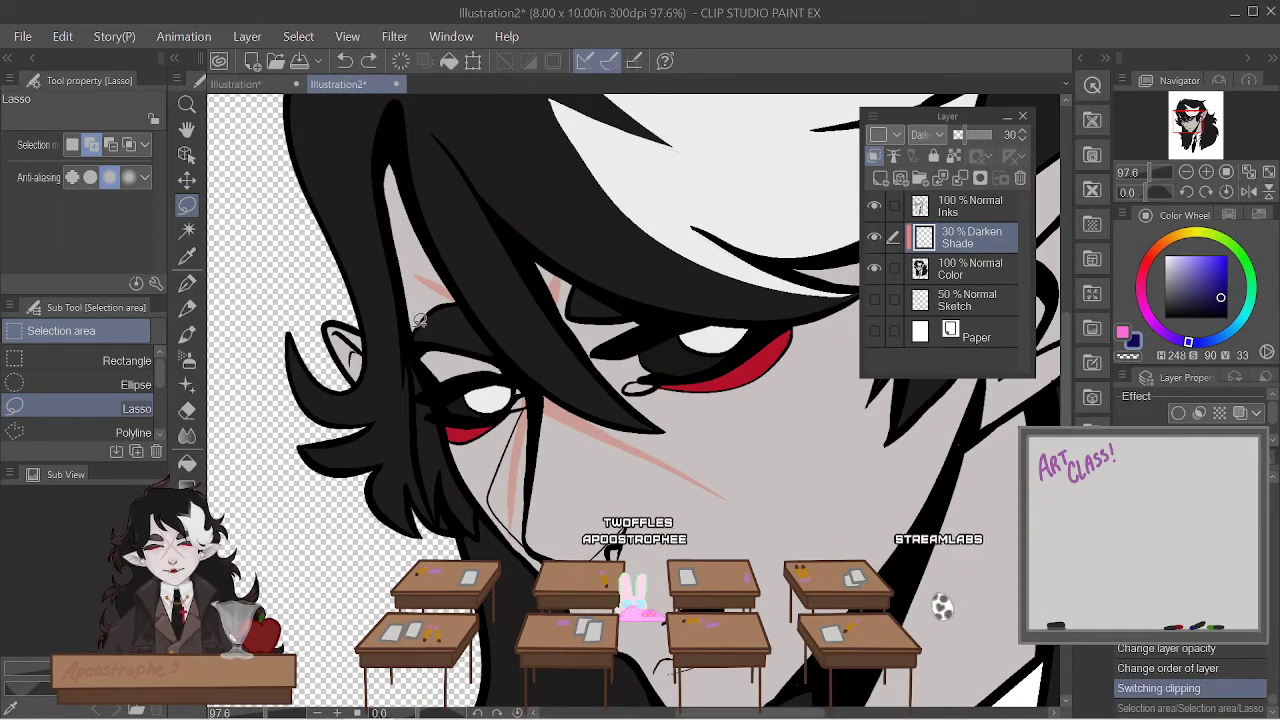
{"action": "left_click_drag", "start_coordinate": [398, 260], "coordinate": [399, 145]}
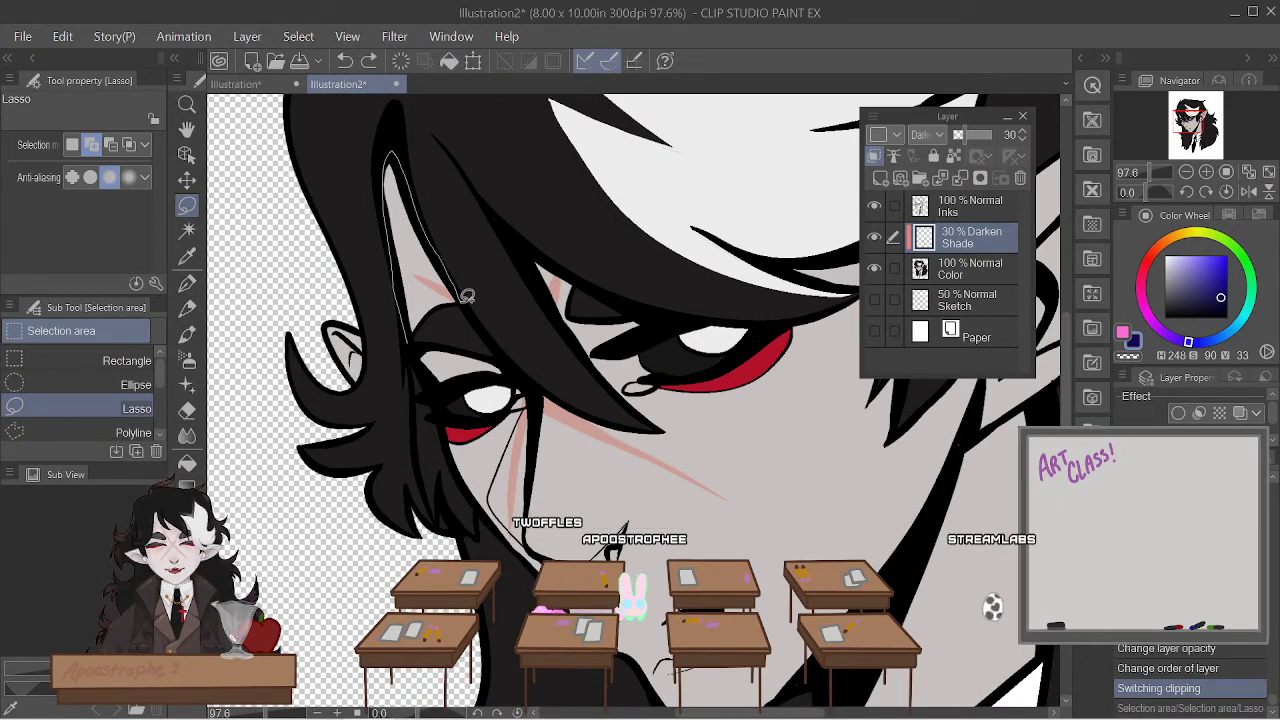
{"action": "left_click_drag", "start_coordinate": [466, 296], "coordinate": [414, 341]}
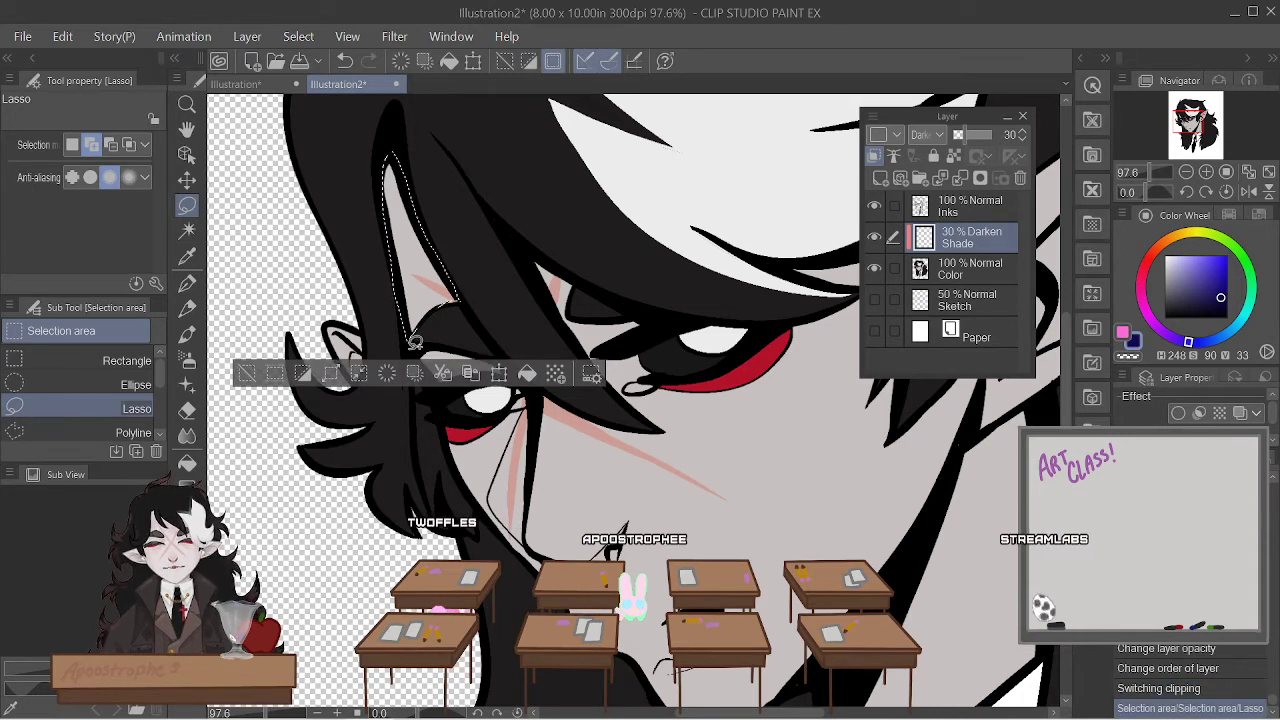
{"action": "left_click_drag", "start_coordinate": [445, 278], "coordinate": [452, 278]}
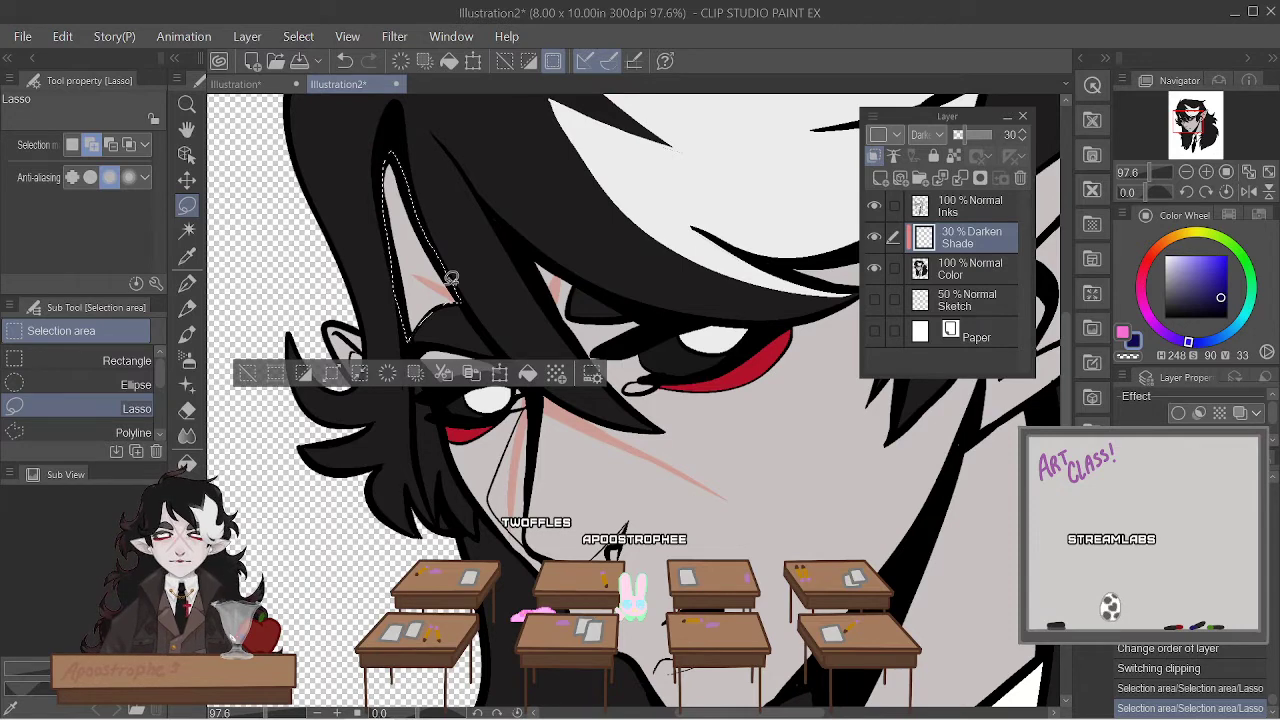
- Switch to the Soft airbrush and set its brush size to 225.6
{"action": "left_click", "coordinate": [186, 360]}
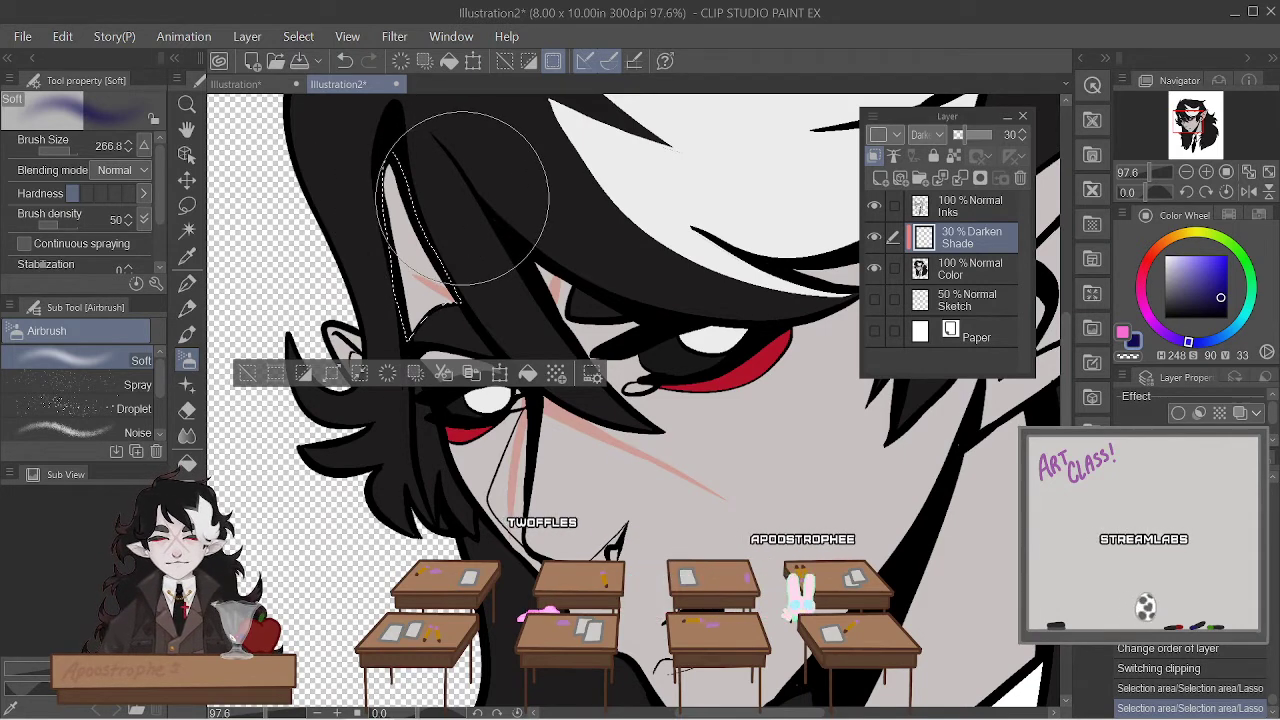
{"action": "left_click", "coordinate": [127, 149]}
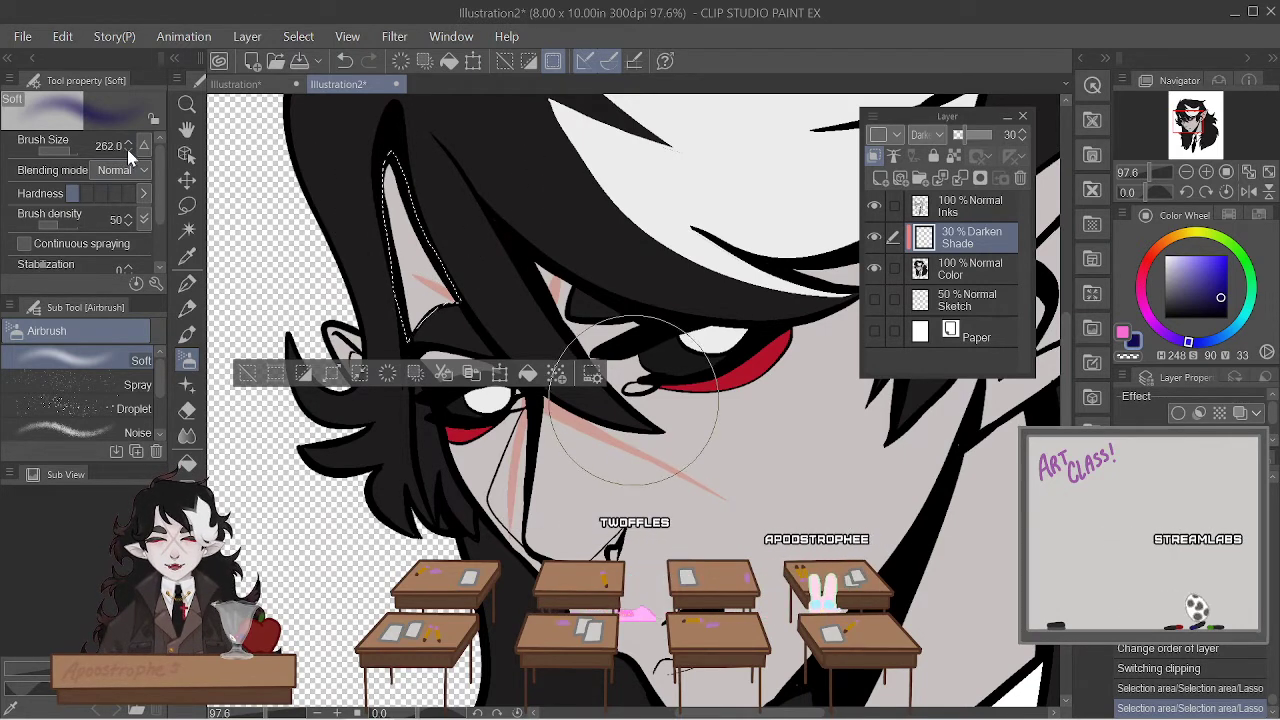
{"action": "left_click", "coordinate": [127, 149]}
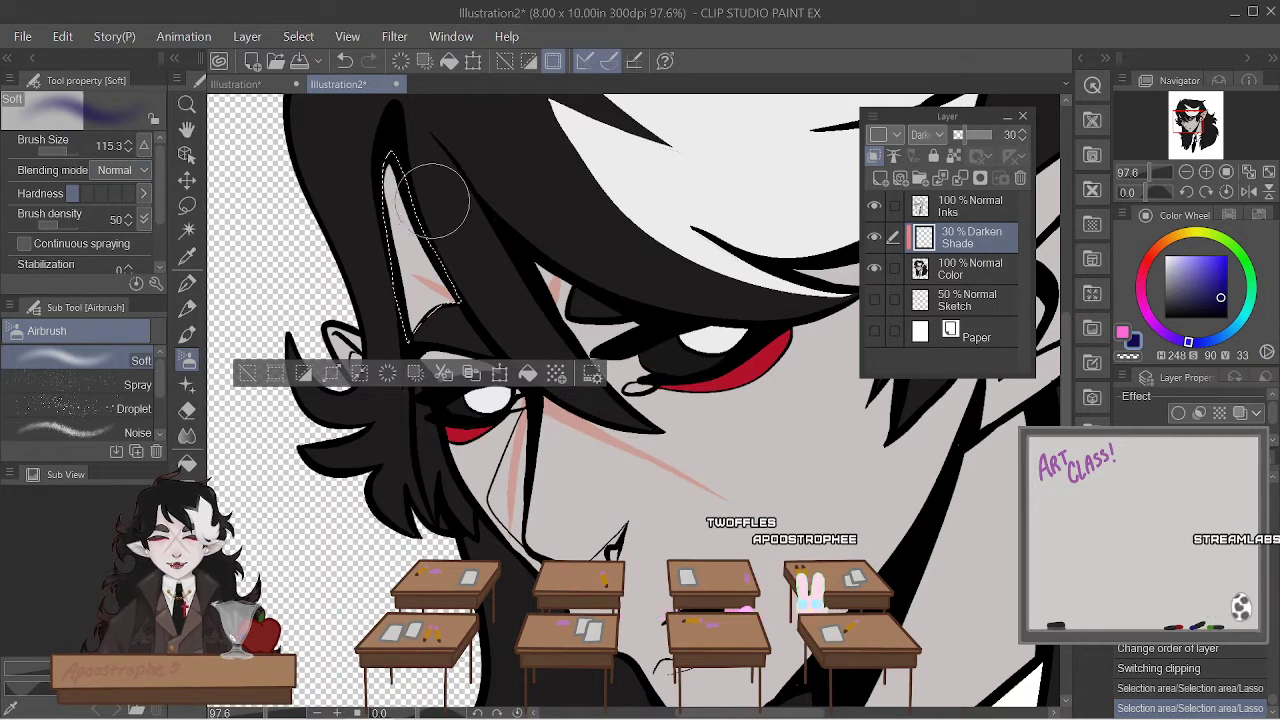
{"action": "left_click", "coordinate": [127, 142]}
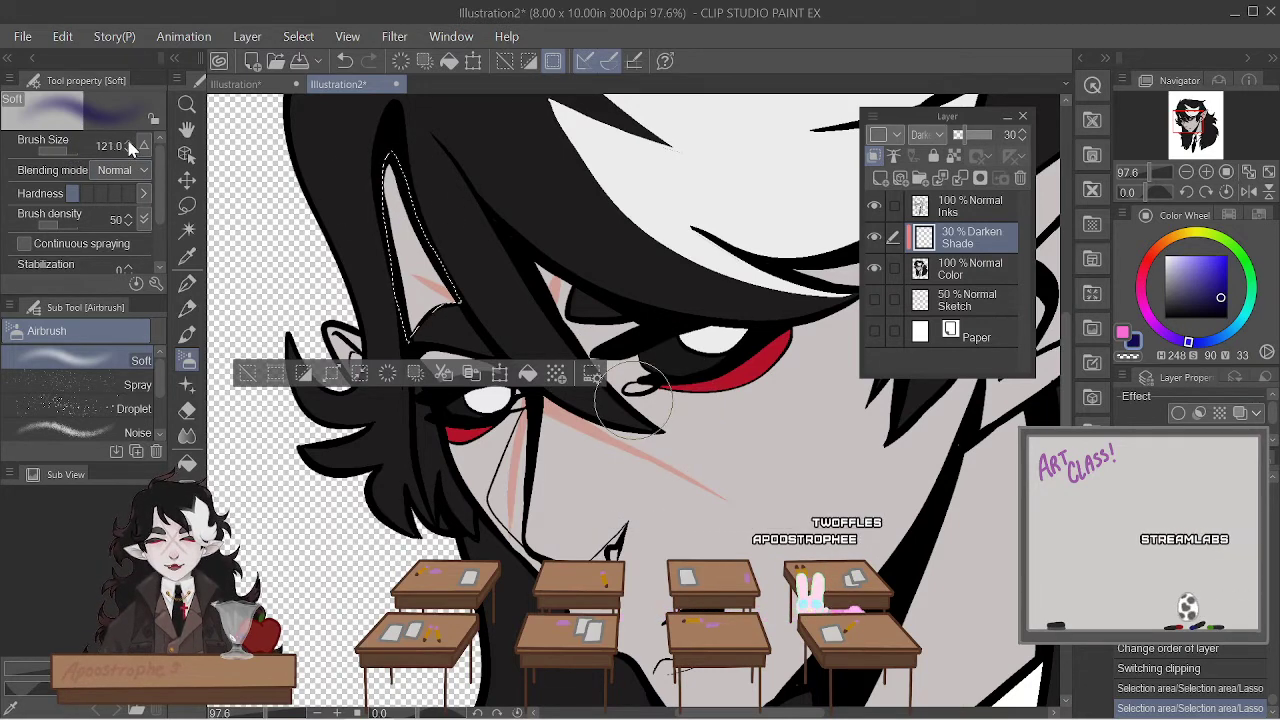
{"action": "left_click", "coordinate": [127, 145]}
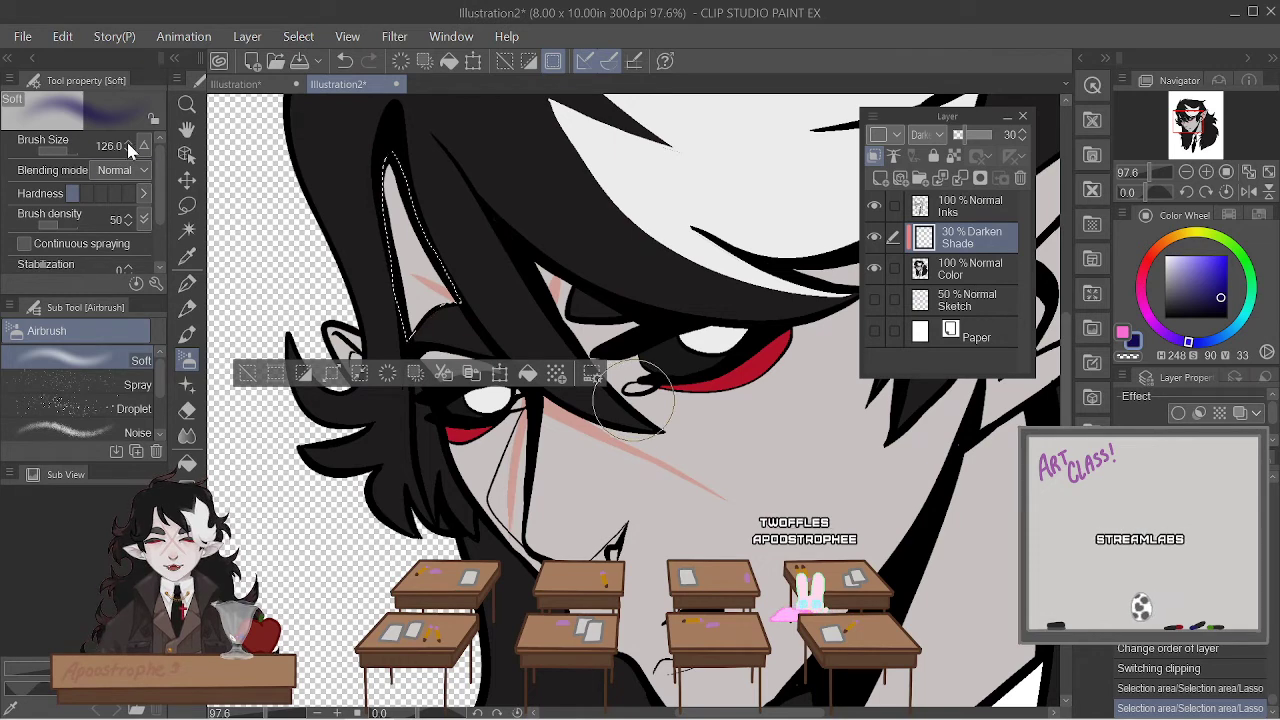
{"action": "left_click", "coordinate": [75, 152]}
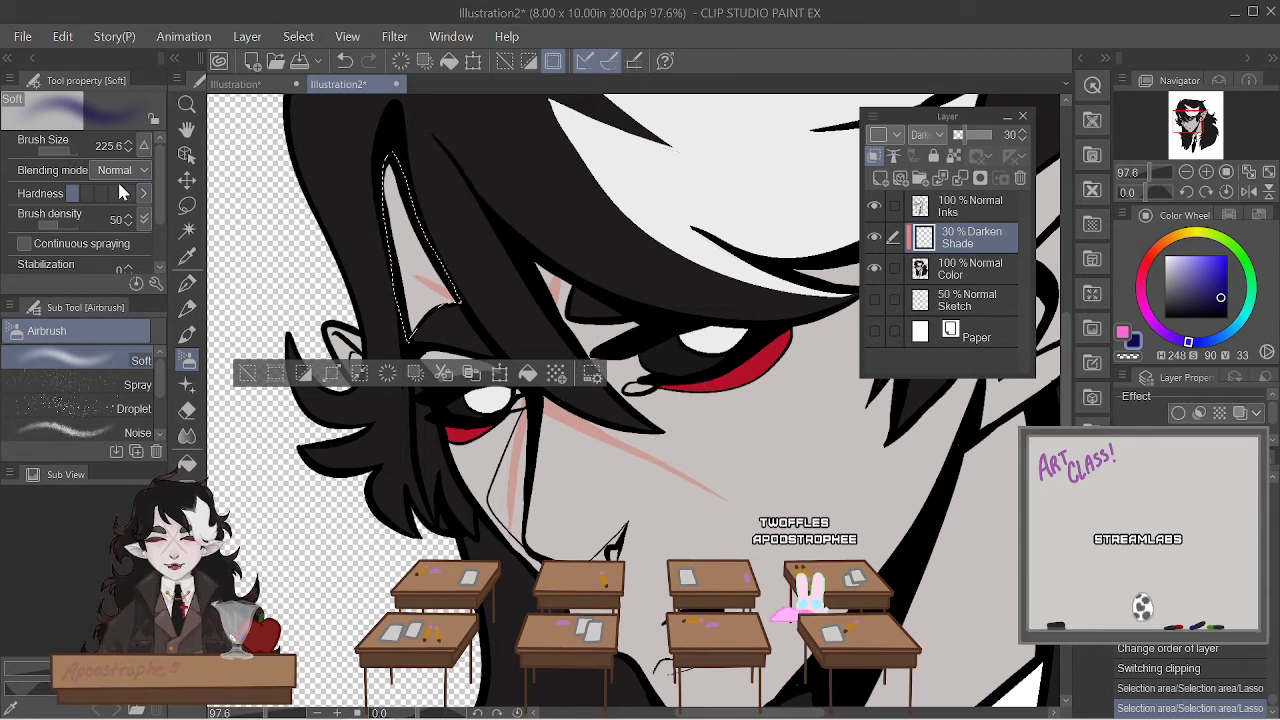
{"action": "mouse_move", "coordinate": [163, 198]}
{"action": "left_mouse_down"}
{"action": "mouse_move", "coordinate": [155, 231]}
{"action": "mouse_move", "coordinate": [166, 178]}
{"action": "left_mouse_up"}
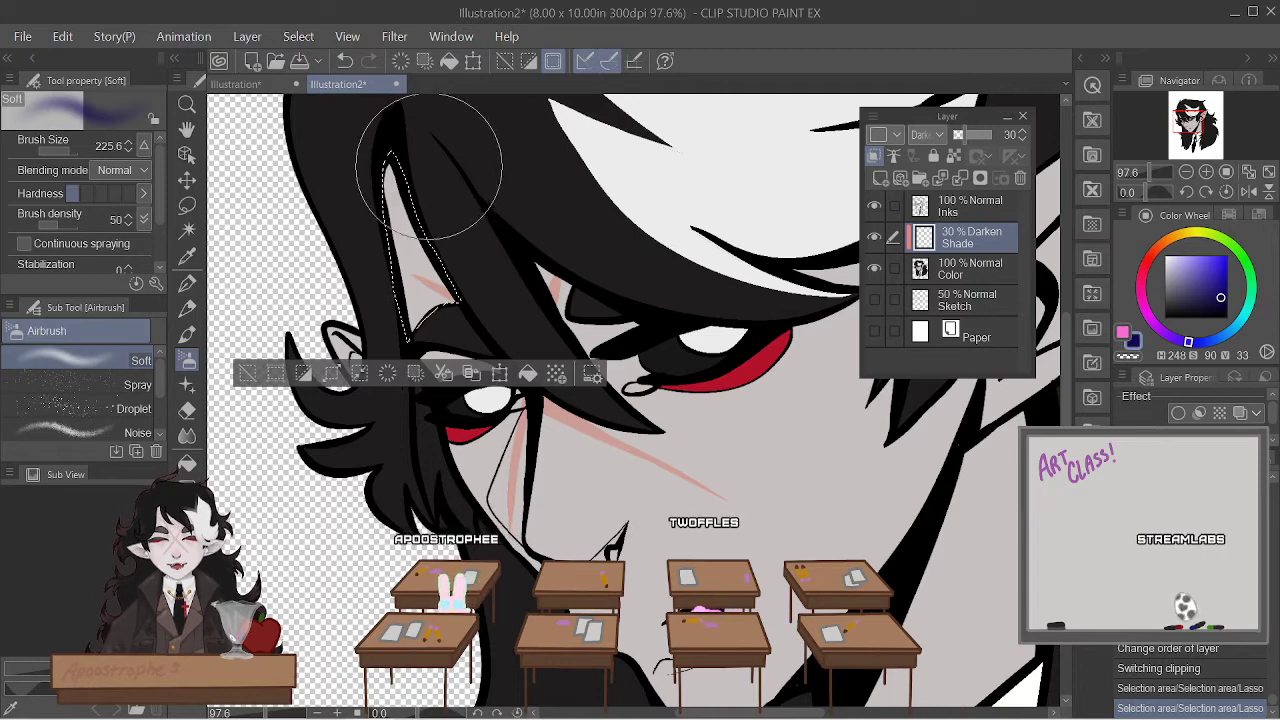
- Airbrush soft blue-violet shading from the upper tip of the selected forehead strip, compare it by undoing and redoing the strokes, and deselect
{"action": "mouse_move", "coordinate": [426, 172]}
{"action": "left_mouse_down"}
{"action": "mouse_move", "coordinate": [378, 197]}
{"action": "mouse_move", "coordinate": [441, 219]}
{"action": "mouse_move", "coordinate": [487, 270]}
{"action": "mouse_move", "coordinate": [419, 157]}
{"action": "mouse_move", "coordinate": [471, 201]}
{"action": "mouse_move", "coordinate": [385, 153]}
{"action": "mouse_move", "coordinate": [473, 236]}
{"action": "mouse_move", "coordinate": [488, 269]}
{"action": "mouse_move", "coordinate": [396, 160]}
{"action": "left_mouse_up"}
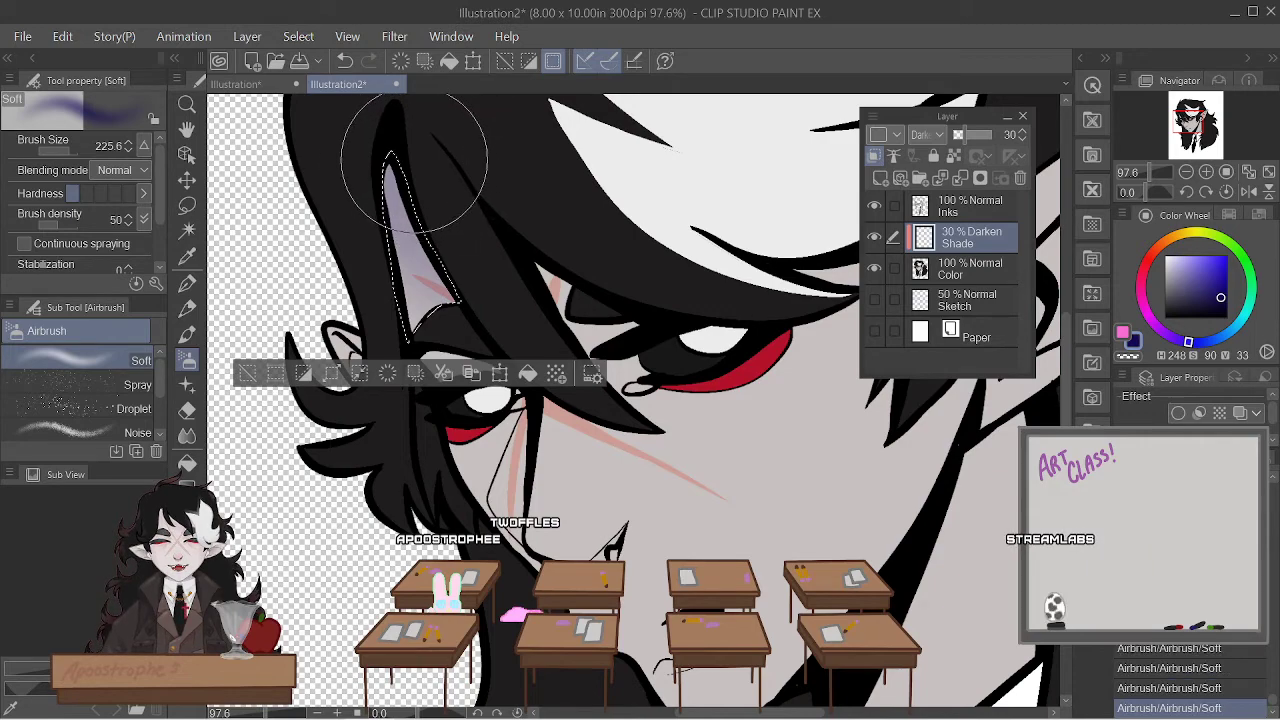
{"action": "scroll", "coordinate": [625, 255], "scroll_direction": "down", "scroll_amount": 3}
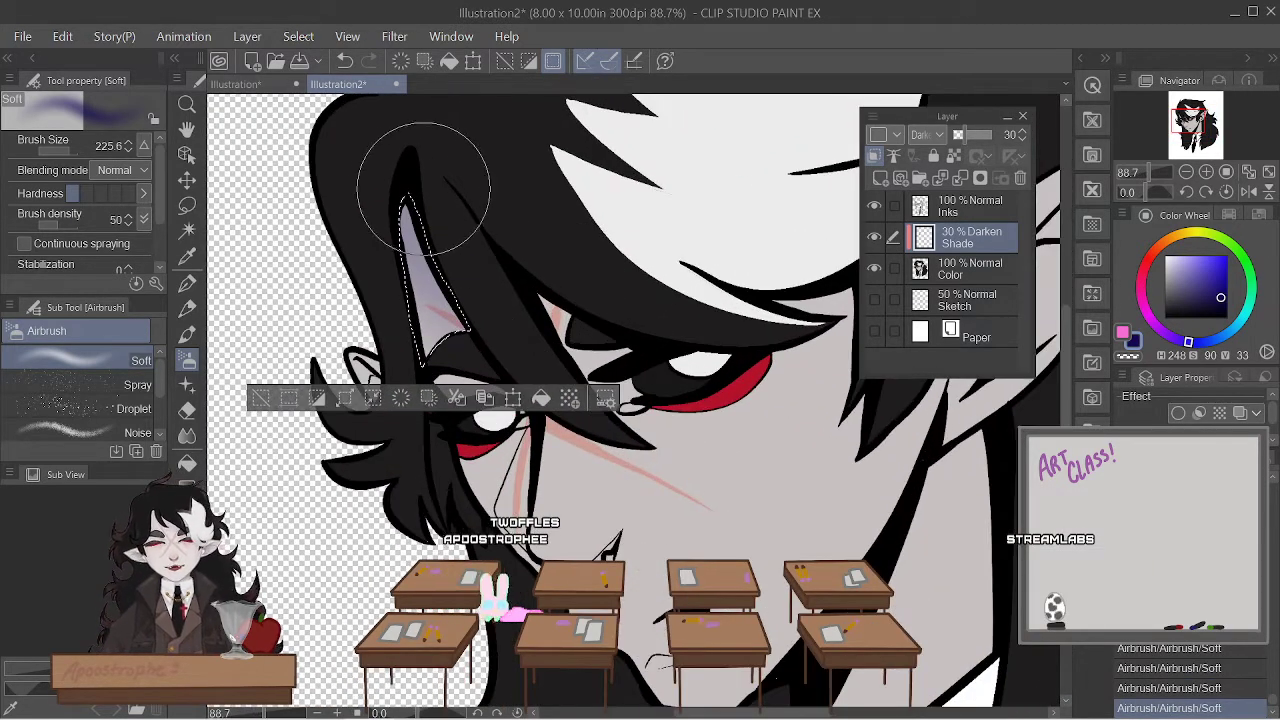
{"action": "key", "text": "ctrl+z"}
{"action": "key", "text": "ctrl+z"}
{"action": "key", "text": "ctrl+z"}
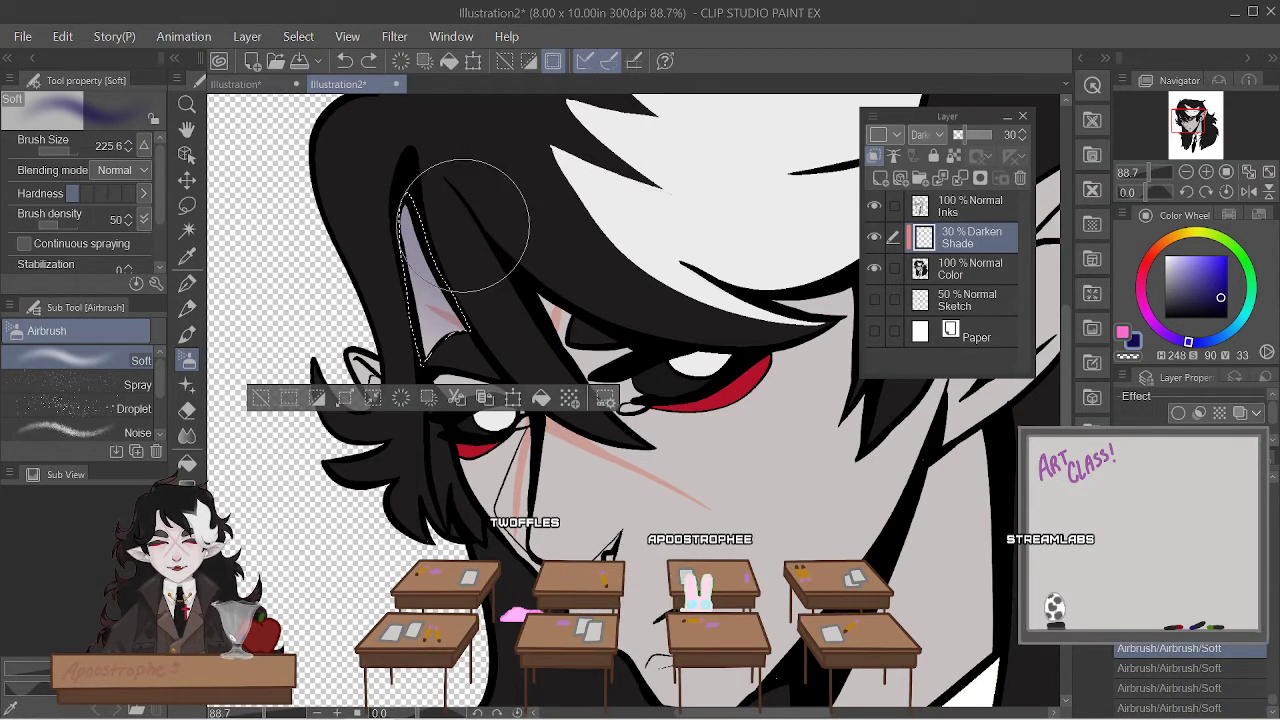
{"action": "key", "text": "ctrl+y"}
{"action": "key", "text": "ctrl+y"}
{"action": "key", "text": "ctrl+y"}
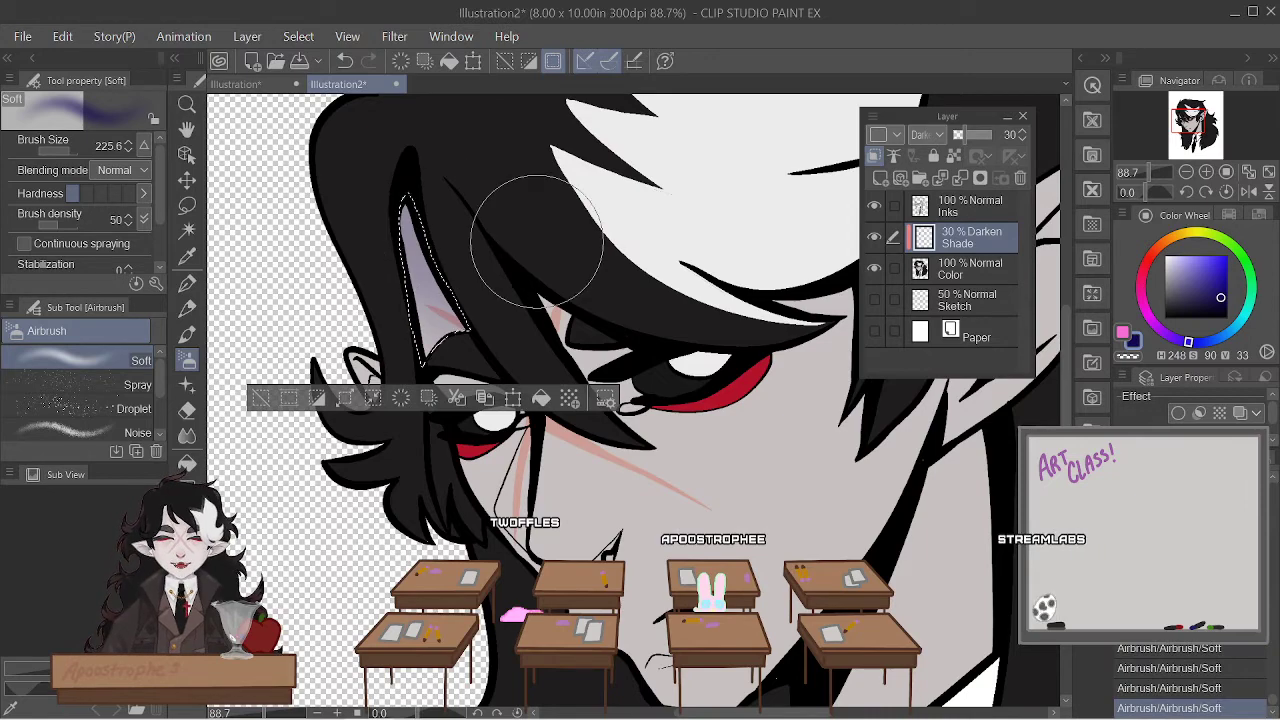
{"action": "left_click", "coordinate": [298, 36]}
{"action": "left_click", "coordinate": [336, 82]}
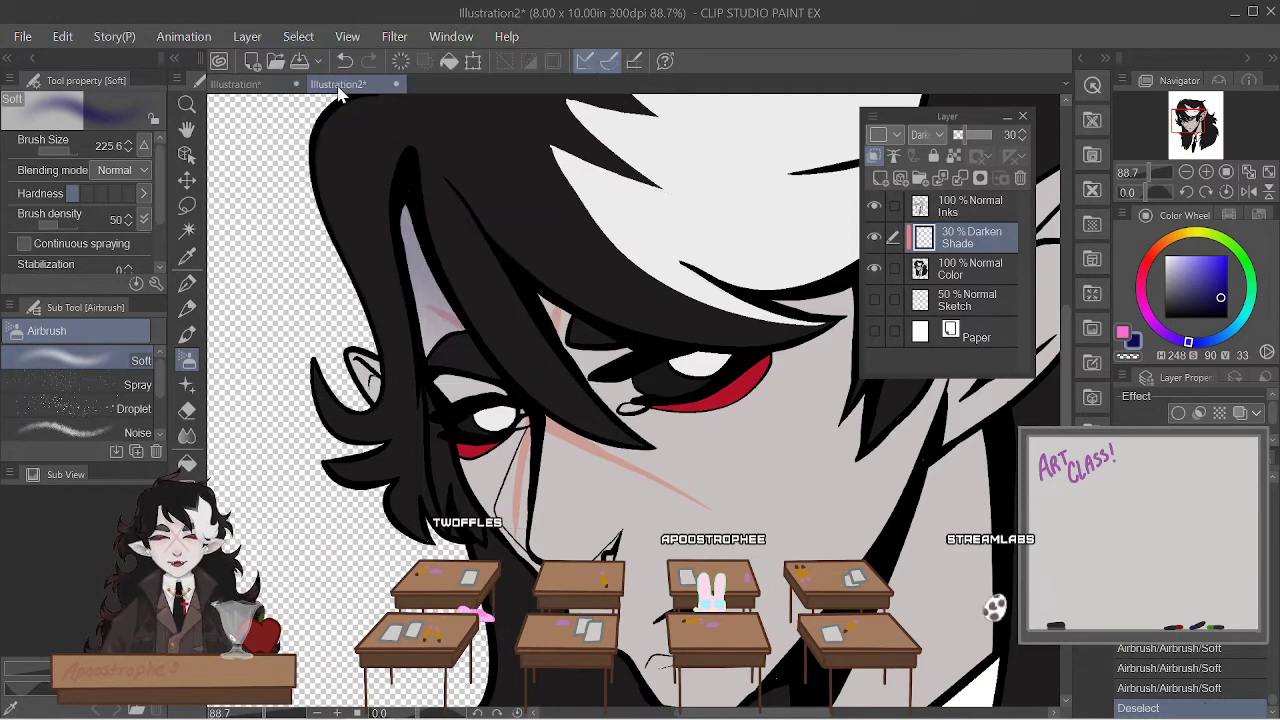
- Return to the Lasso selection tool for outlining the next shadow on the face
{"action": "scroll", "coordinate": [600, 380], "scroll_direction": "down", "scroll_amount": 4}
{"action": "scroll", "coordinate": [612, 365], "scroll_direction": "up", "scroll_amount": 3}
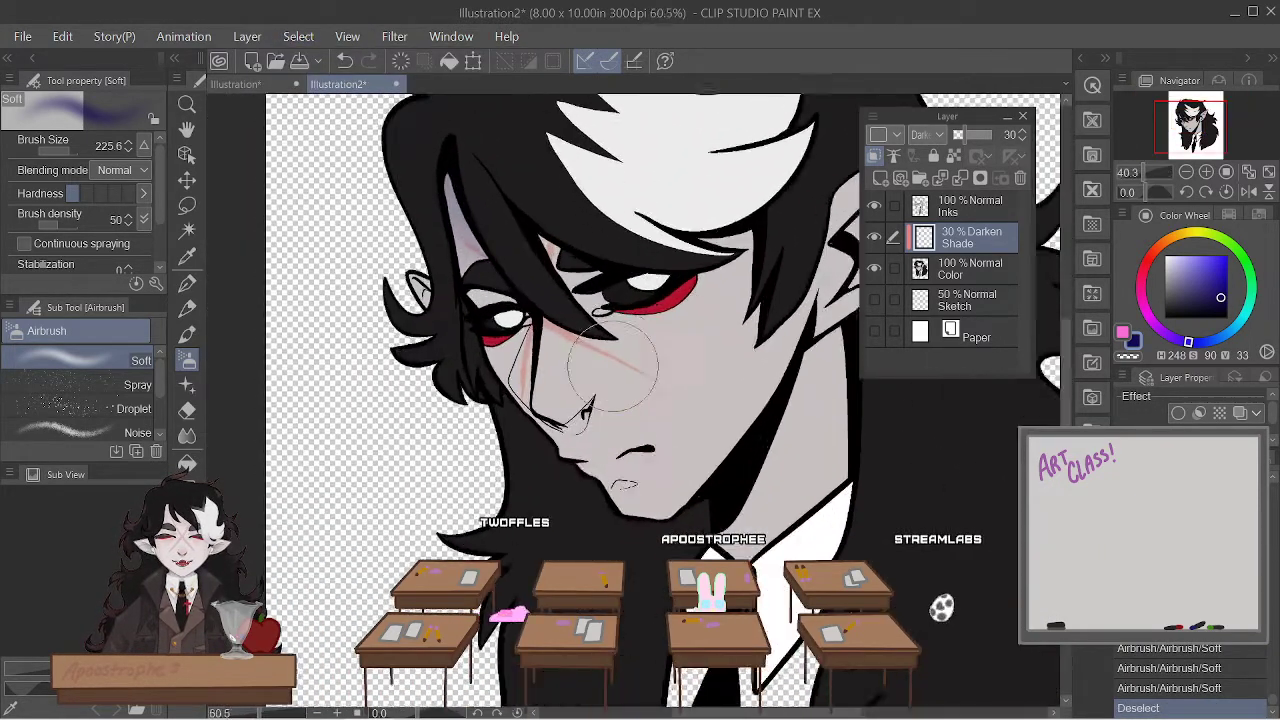
{"action": "scroll", "coordinate": [612, 365], "scroll_direction": "up", "scroll_amount": 2}
{"action": "key", "text": "m"}
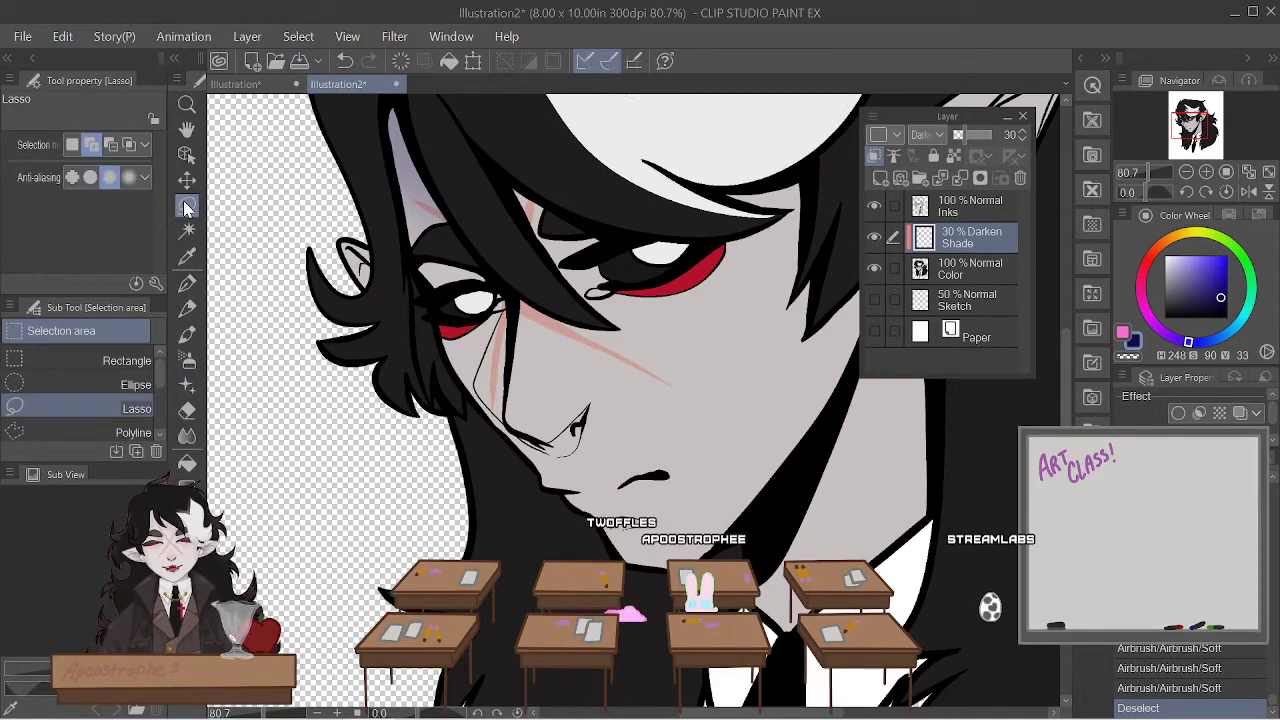
{"action": "mouse_move", "coordinate": [390, 112]}
{"action": "left_mouse_down"}
{"action": "mouse_move", "coordinate": [456, 260]}
{"action": "mouse_move", "coordinate": [510, 300]}
{"action": "left_mouse_up"}
{"action": "key", "text": "ctrl+d"}
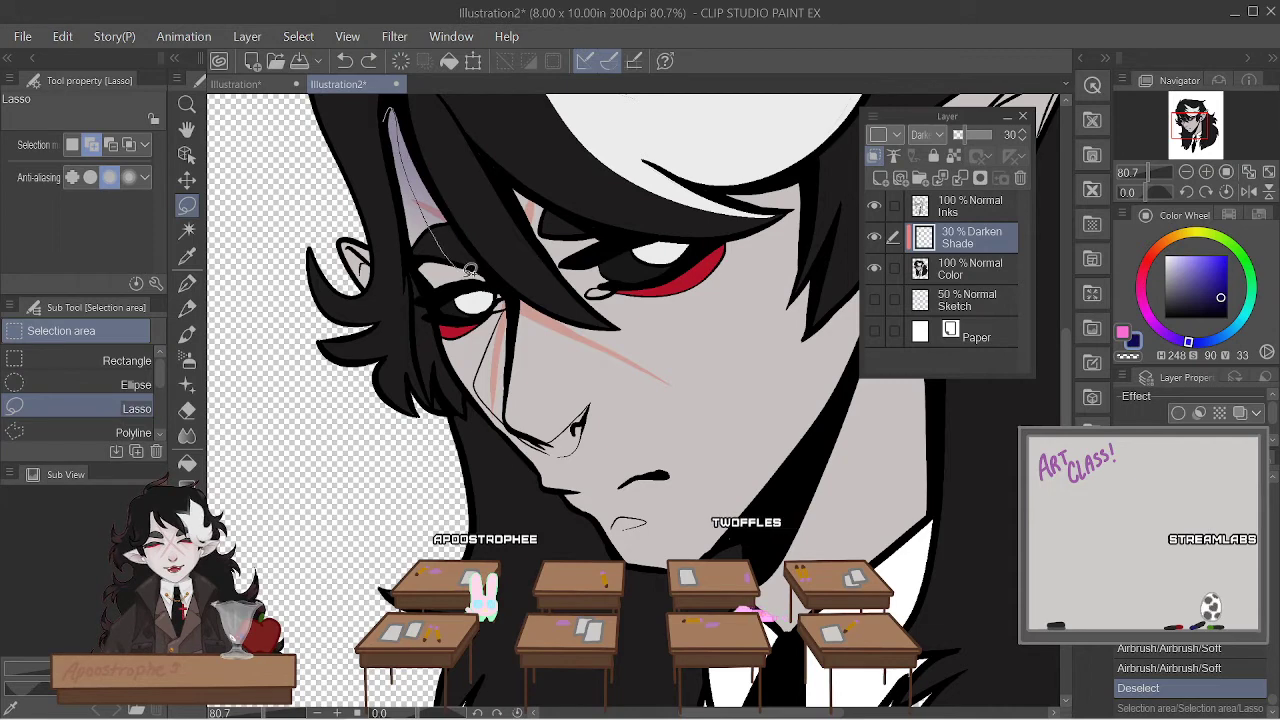
{"action": "mouse_move", "coordinate": [607, 276]}
{"action": "left_mouse_down"}
{"action": "mouse_move", "coordinate": [711, 276]}
{"action": "mouse_move", "coordinate": [799, 248]}
{"action": "mouse_move", "coordinate": [824, 228]}
{"action": "mouse_move", "coordinate": [816, 198]}
{"action": "left_mouse_up"}
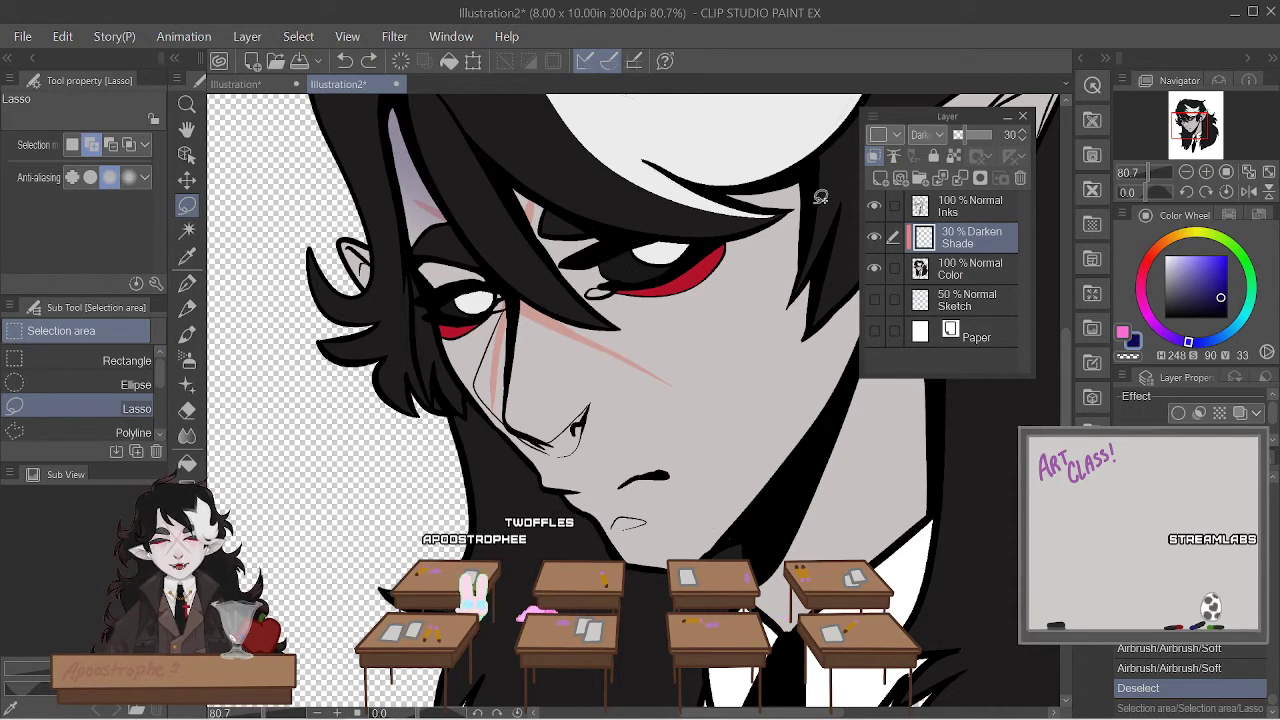
- Lasso the shadow cast by the bangs, from the forehead strip across both eyes and up along the white streak's outer edge
{"action": "scroll", "coordinate": [483, 177], "scroll_direction": "down", "scroll_amount": 4}
{"action": "scroll", "coordinate": [483, 177], "scroll_direction": "up", "scroll_amount": 1}
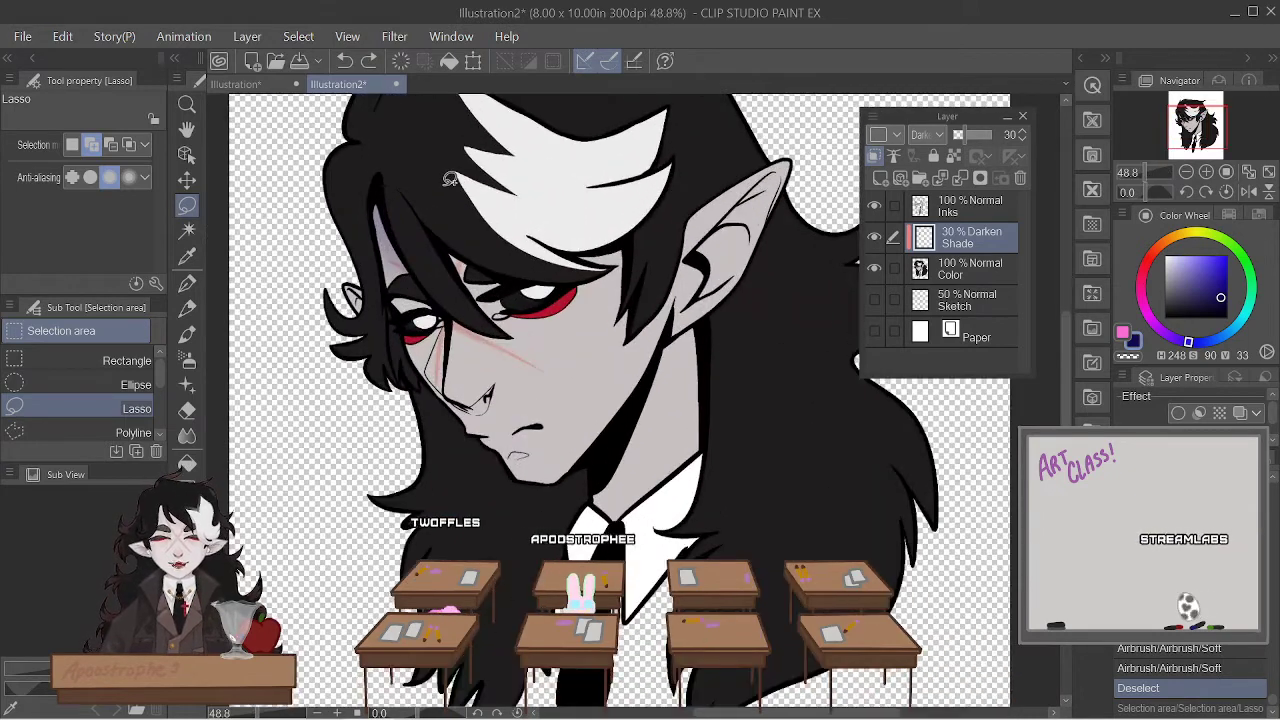
{"action": "mouse_move", "coordinate": [425, 285]}
{"action": "left_mouse_down"}
{"action": "mouse_move", "coordinate": [499, 351]}
{"action": "mouse_move", "coordinate": [549, 360]}
{"action": "mouse_move", "coordinate": [501, 290]}
{"action": "mouse_move", "coordinate": [533, 305]}
{"action": "mouse_move", "coordinate": [633, 282]}
{"action": "mouse_move", "coordinate": [651, 268]}
{"action": "mouse_move", "coordinate": [632, 254]}
{"action": "mouse_move", "coordinate": [674, 212]}
{"action": "mouse_move", "coordinate": [685, 135]}
{"action": "left_mouse_up"}
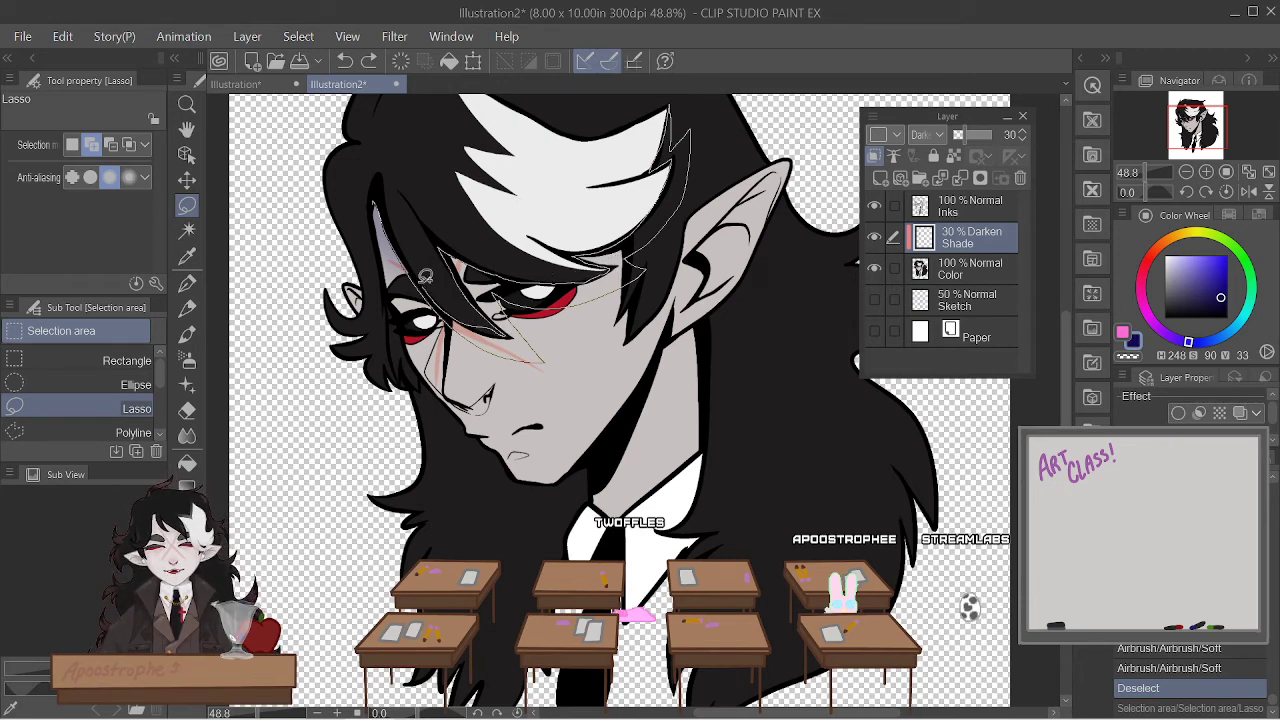
{"action": "left_click_drag", "start_coordinate": [387, 200], "coordinate": [377, 200]}
{"action": "scroll", "coordinate": [562, 200], "scroll_direction": "up", "scroll_amount": 5}
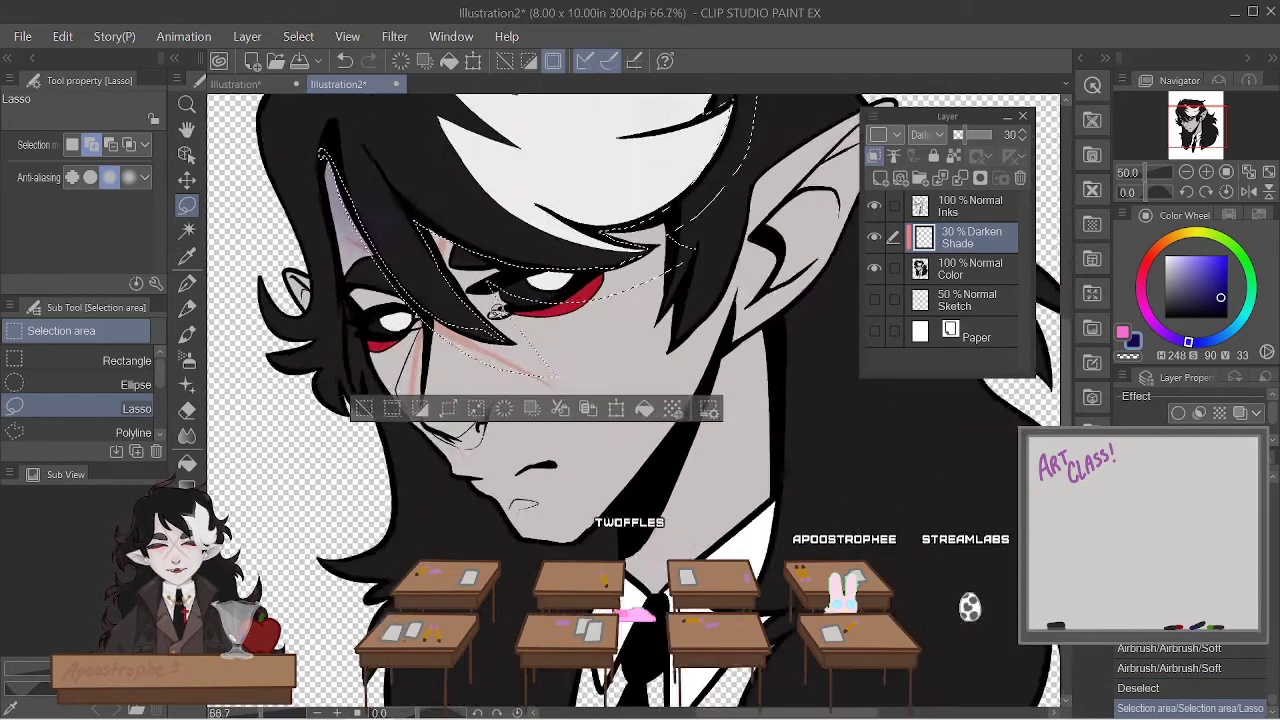
{"action": "scroll", "coordinate": [562, 200], "scroll_direction": "down", "scroll_amount": 5}
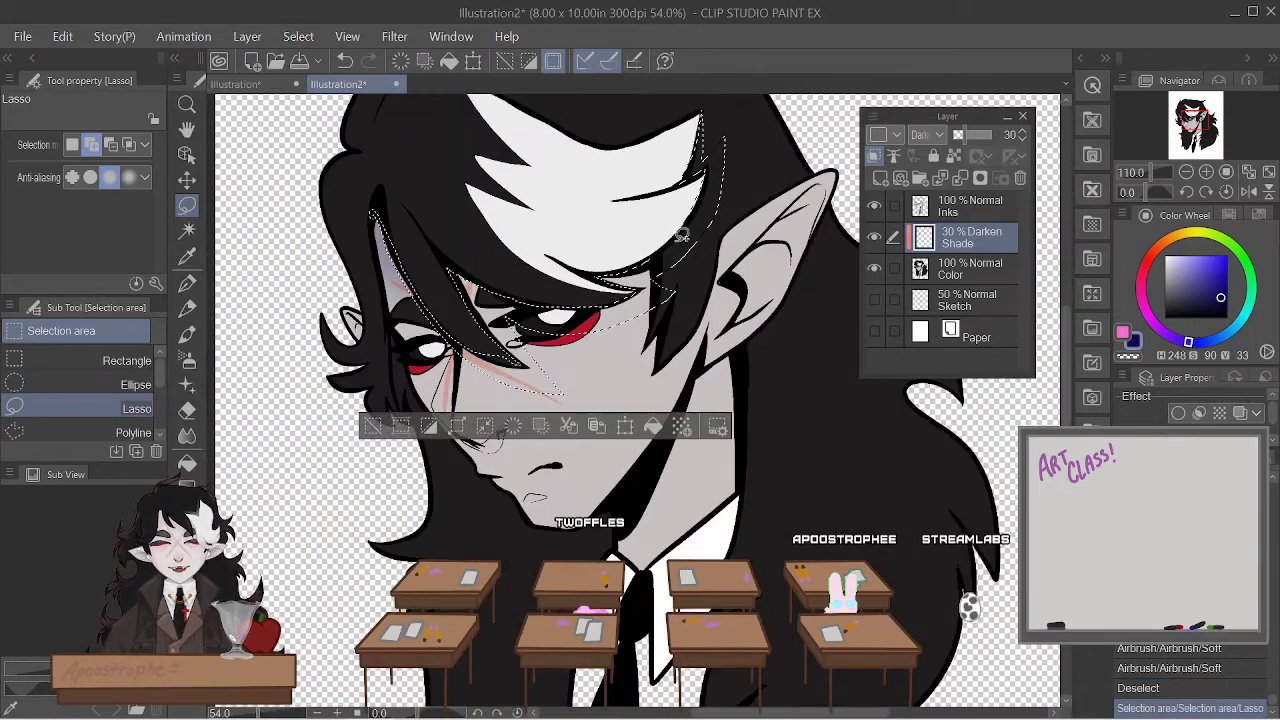
{"action": "scroll", "coordinate": [660, 220], "scroll_direction": "up", "scroll_amount": 7}
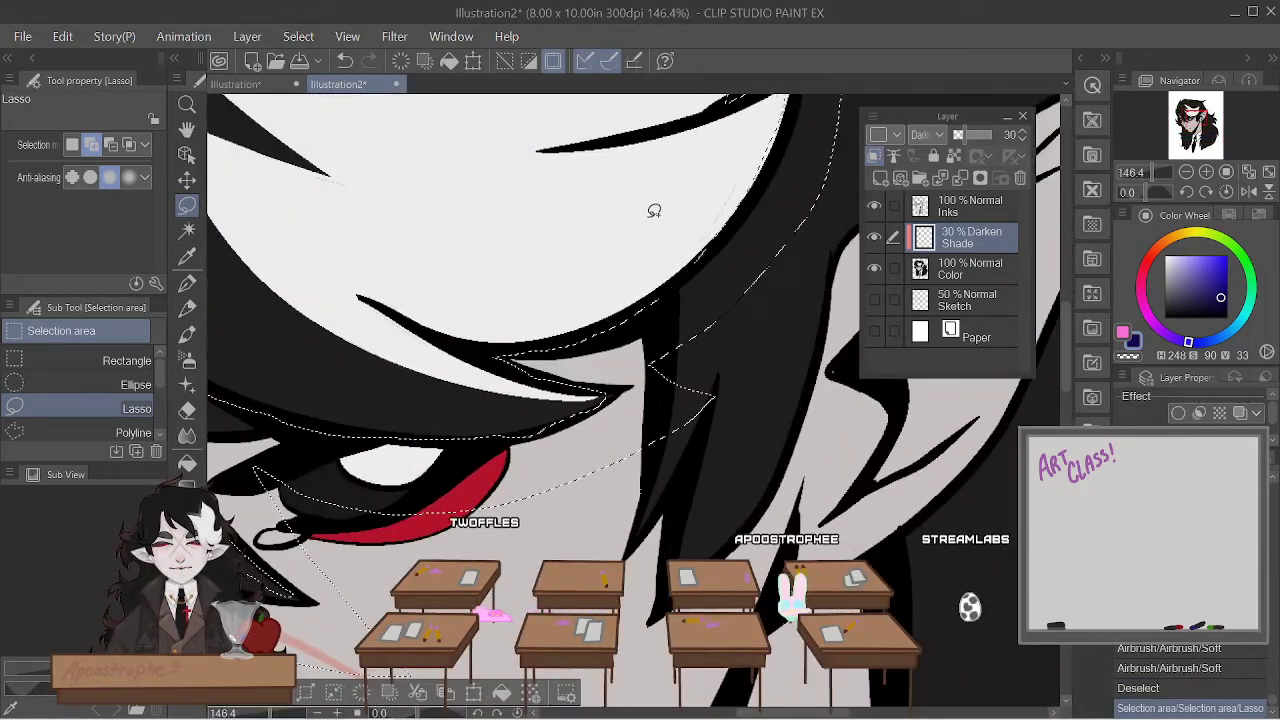
{"action": "scroll", "coordinate": [652, 211], "scroll_direction": "down", "scroll_amount": 5}
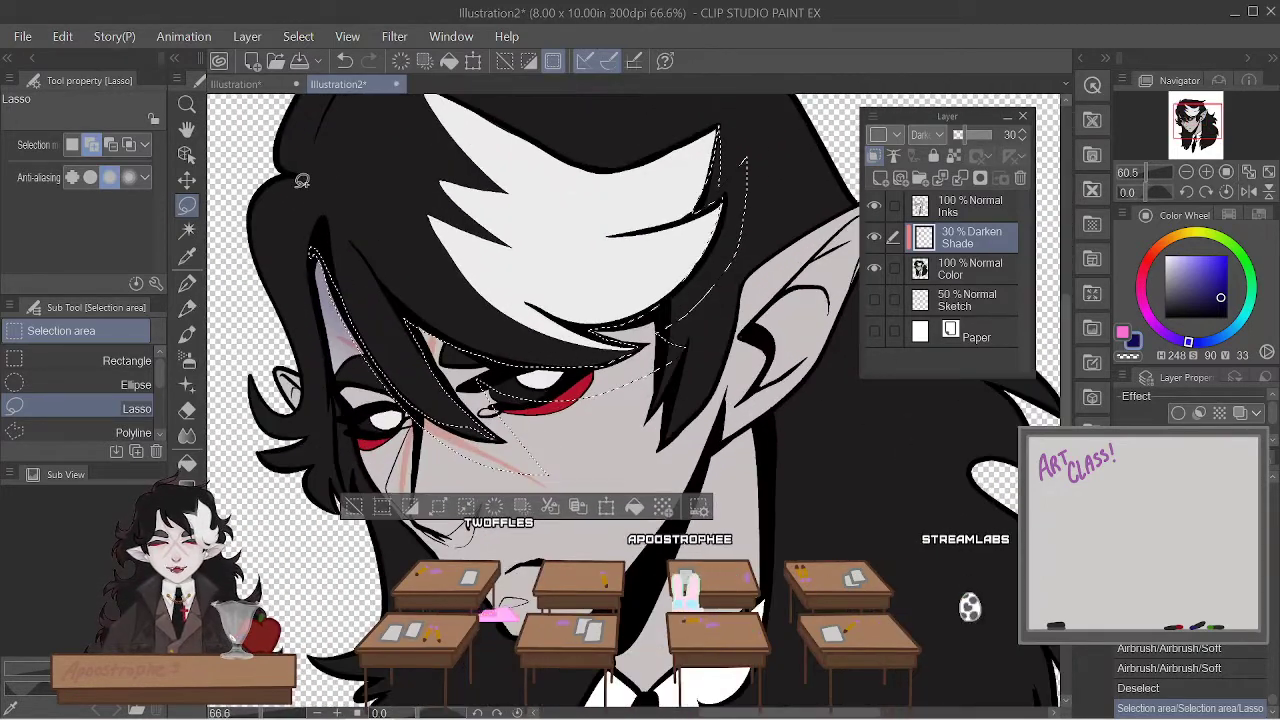
- Airbrush soft dark blue-violet shading into the selected bangs shadow, along the brow, eyes and outer hair edge, and clear the selection
{"action": "left_click", "coordinate": [187, 359]}
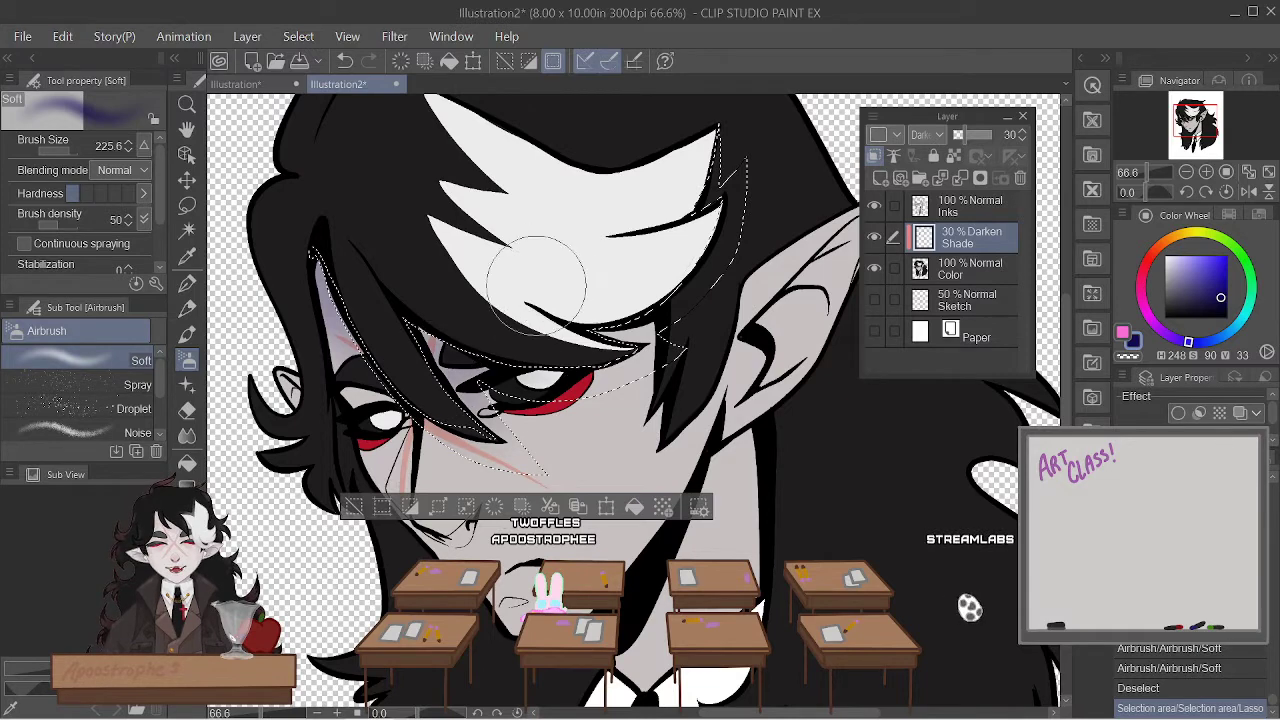
{"action": "left_click_drag", "start_coordinate": [605, 350], "coordinate": [725, 195]}
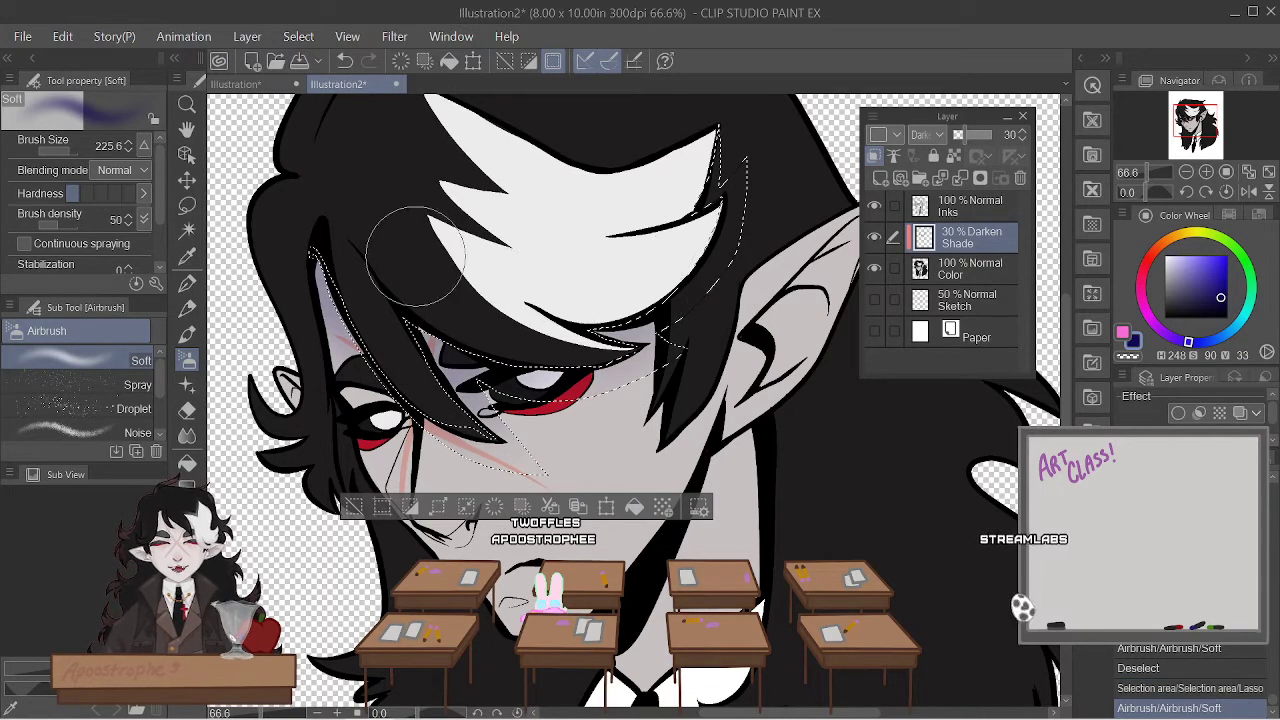
{"action": "mouse_move", "coordinate": [413, 320]}
{"action": "left_mouse_down"}
{"action": "mouse_move", "coordinate": [356, 235]}
{"action": "mouse_move", "coordinate": [324, 237]}
{"action": "mouse_move", "coordinate": [425, 320]}
{"action": "mouse_move", "coordinate": [375, 245]}
{"action": "left_mouse_up"}
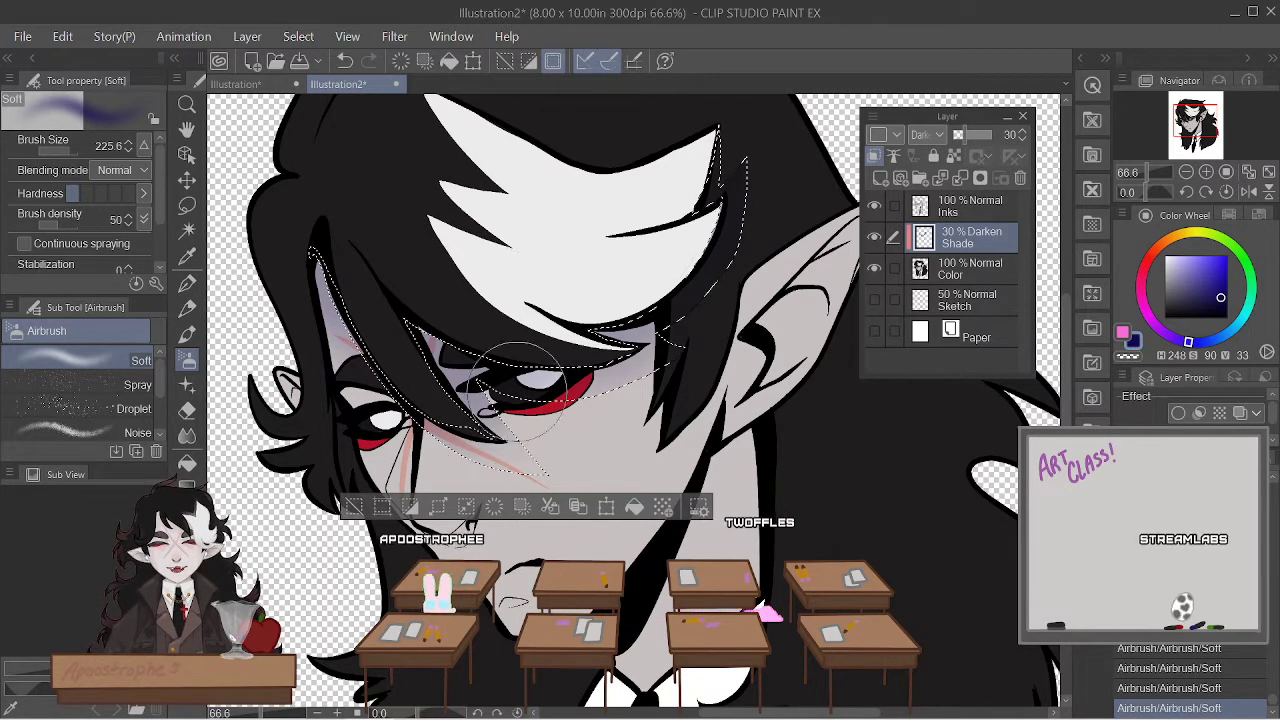
{"action": "scroll", "coordinate": [448, 345], "scroll_direction": "up", "scroll_amount": 4}
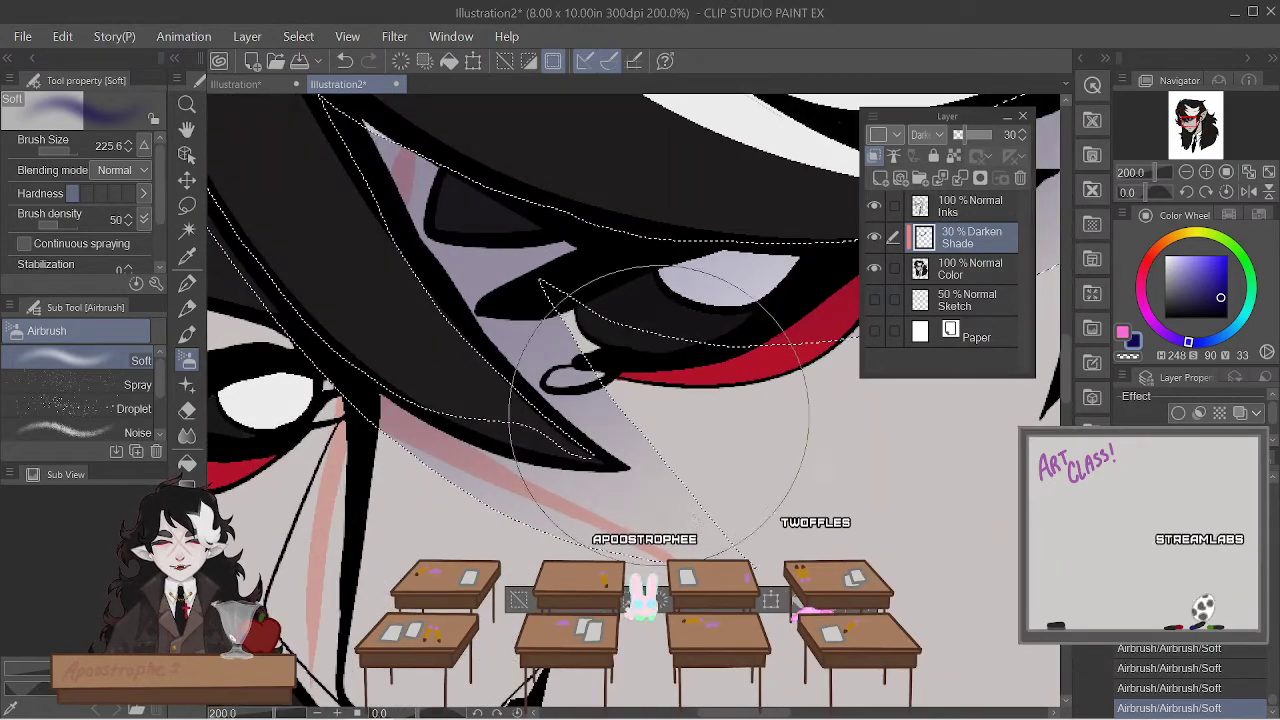
{"action": "scroll", "coordinate": [560, 300], "scroll_direction": "down", "scroll_amount": 5}
{"action": "scroll", "coordinate": [520, 280], "scroll_direction": "up", "scroll_amount": 1}
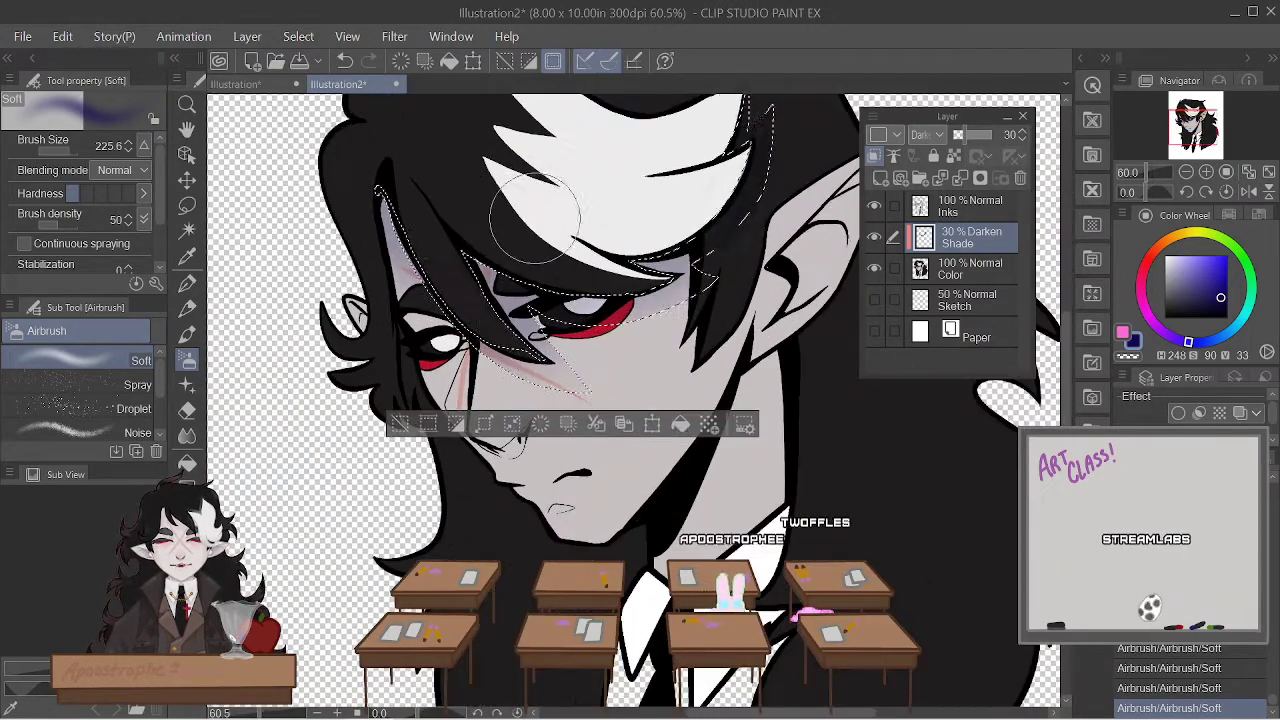
{"action": "left_click", "coordinate": [297, 37]}
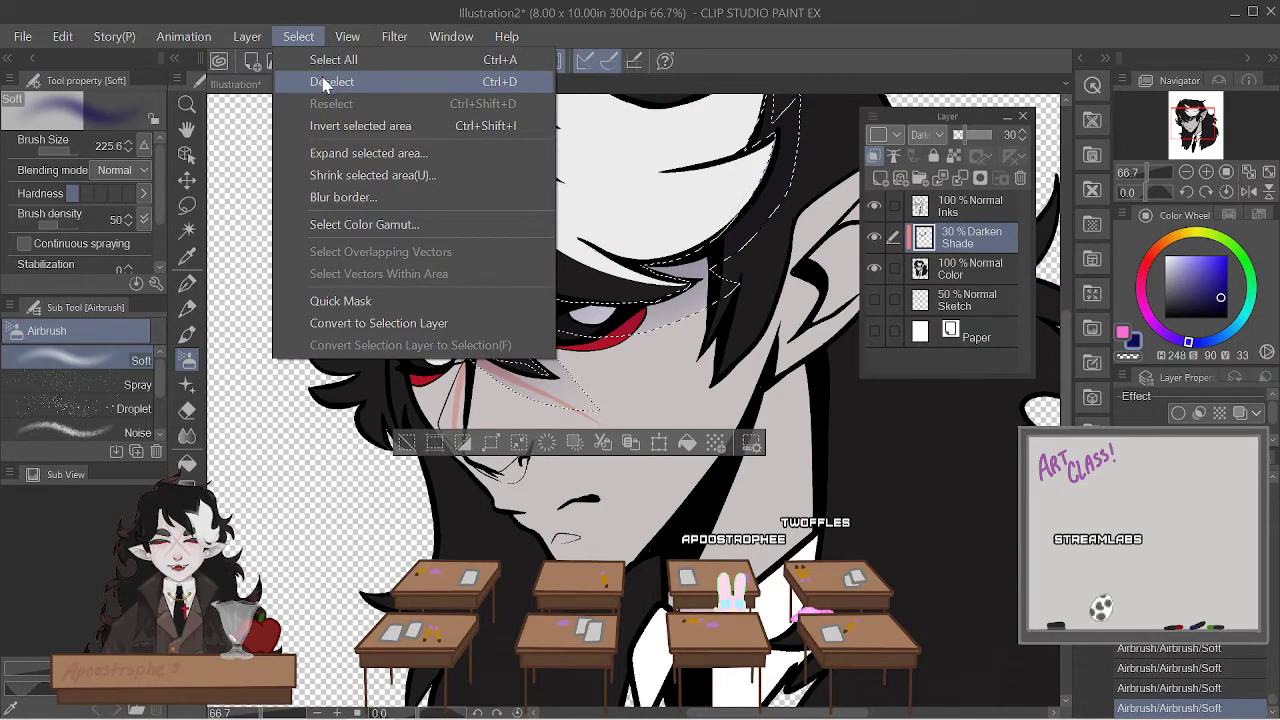
{"action": "left_click", "coordinate": [331, 81]}
{"action": "scroll", "coordinate": [645, 330], "scroll_direction": "down", "scroll_amount": 2}
{"action": "scroll", "coordinate": [645, 330], "scroll_direction": "up", "scroll_amount": 2}
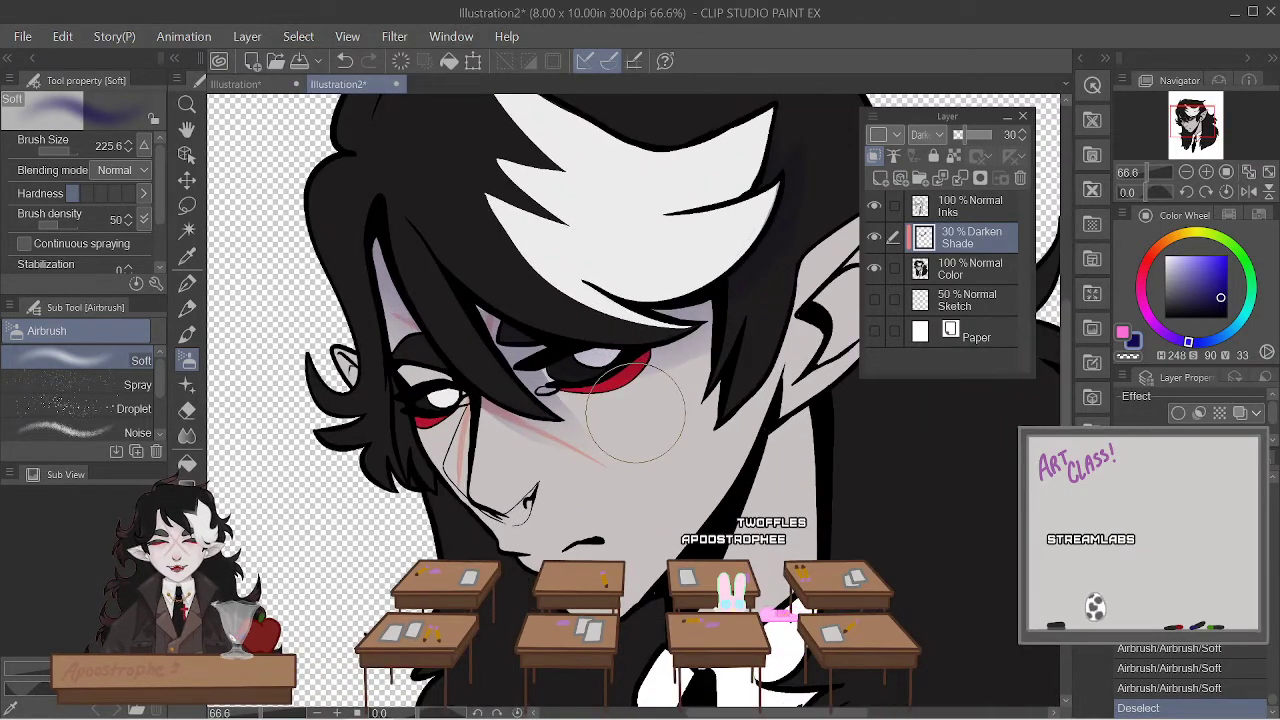
- Lasso the dark pupil around the highlight of the larger eye, airbrush the shading away with the transparent color, and deselect
{"action": "left_click", "coordinate": [199, 205]}
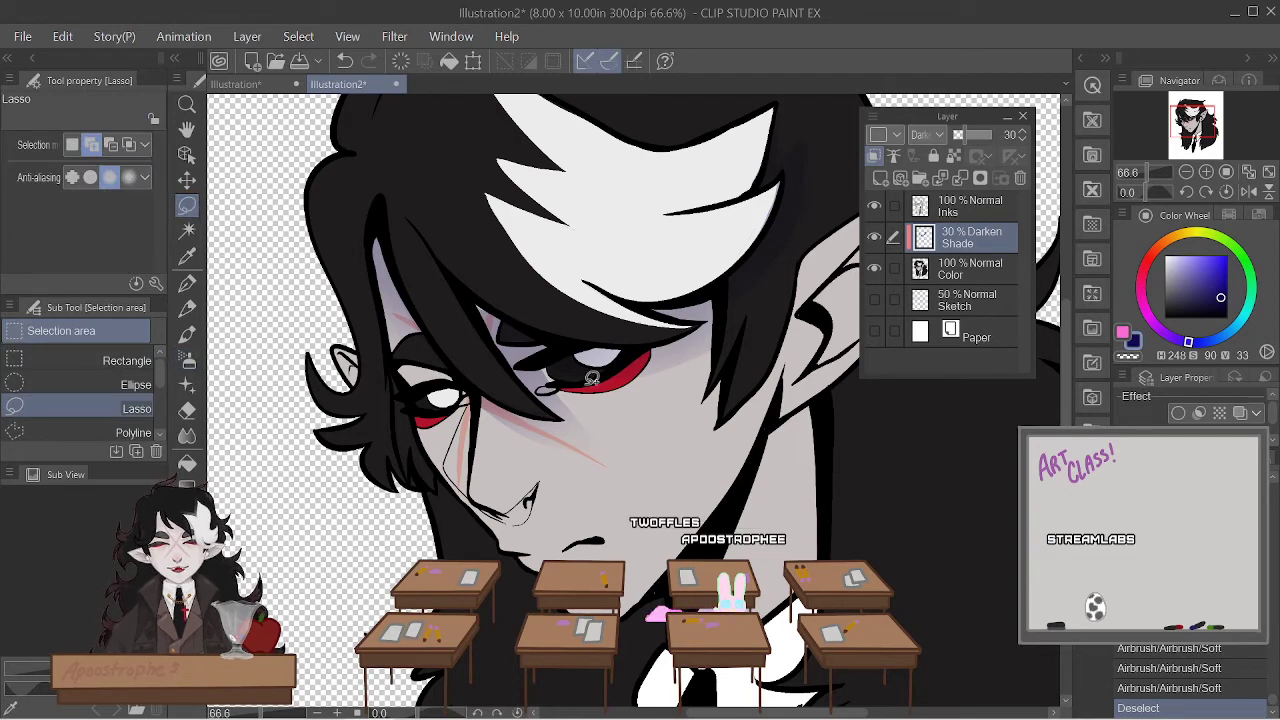
{"action": "left_click_drag", "start_coordinate": [591, 374], "coordinate": [567, 345]}
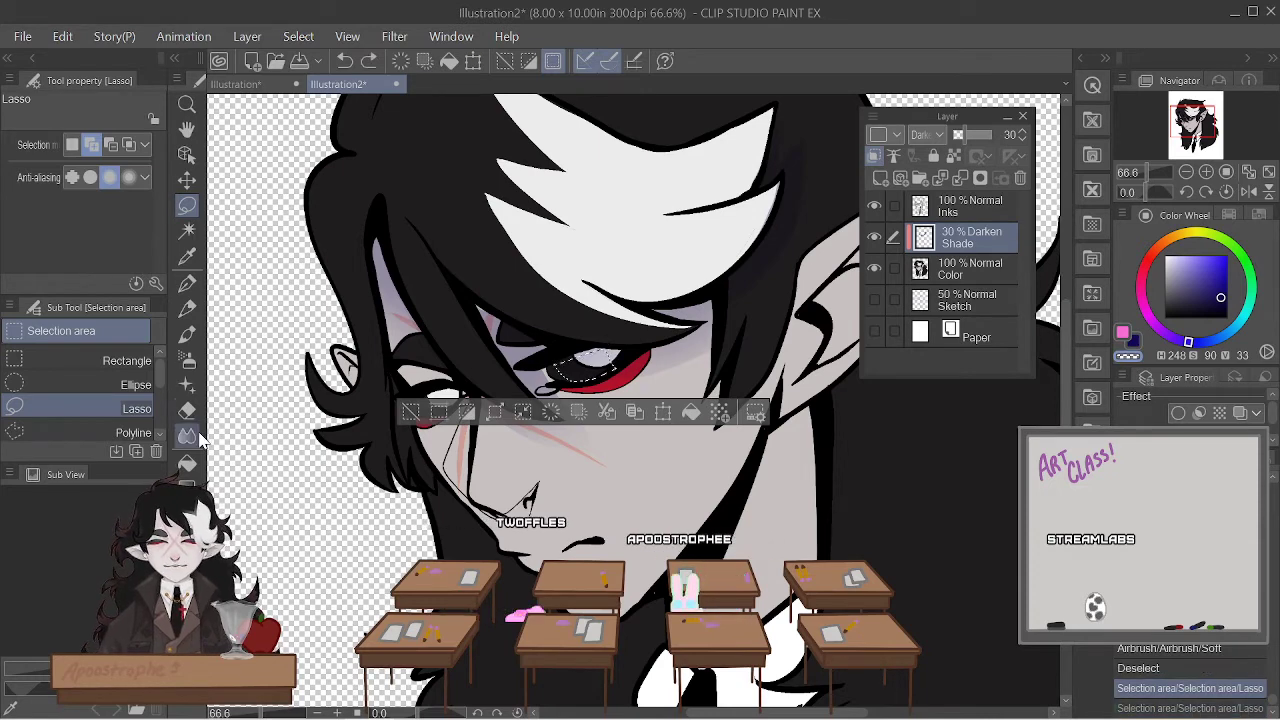
{"action": "left_click", "coordinate": [187, 360]}
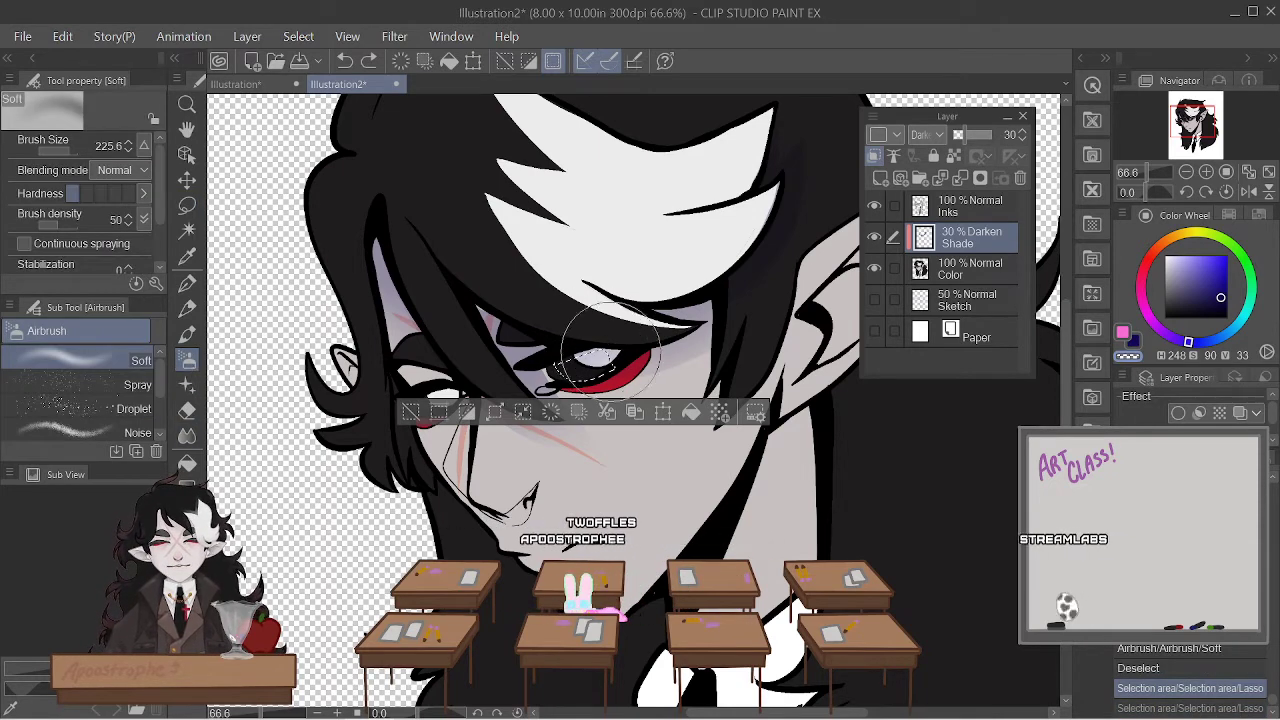
{"action": "left_click_drag", "start_coordinate": [610, 355], "coordinate": [622, 350]}
{"action": "left_click", "coordinate": [300, 36]}
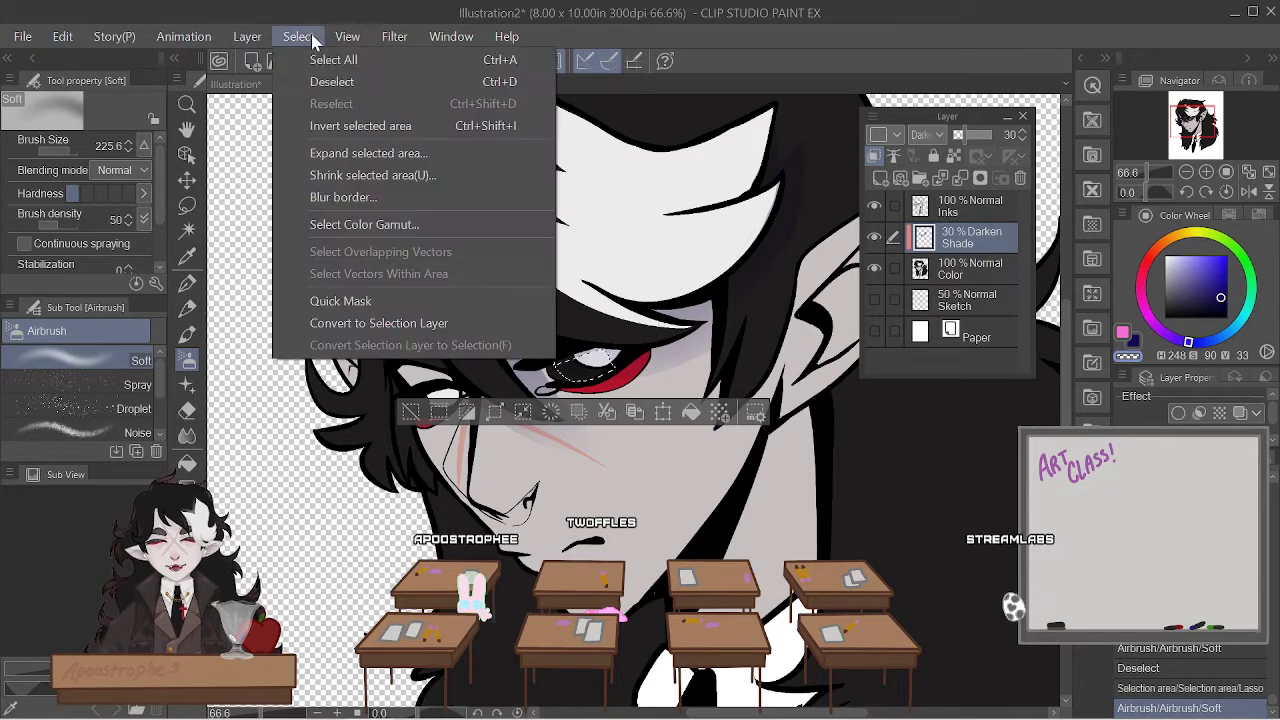
{"action": "left_click", "coordinate": [332, 81]}
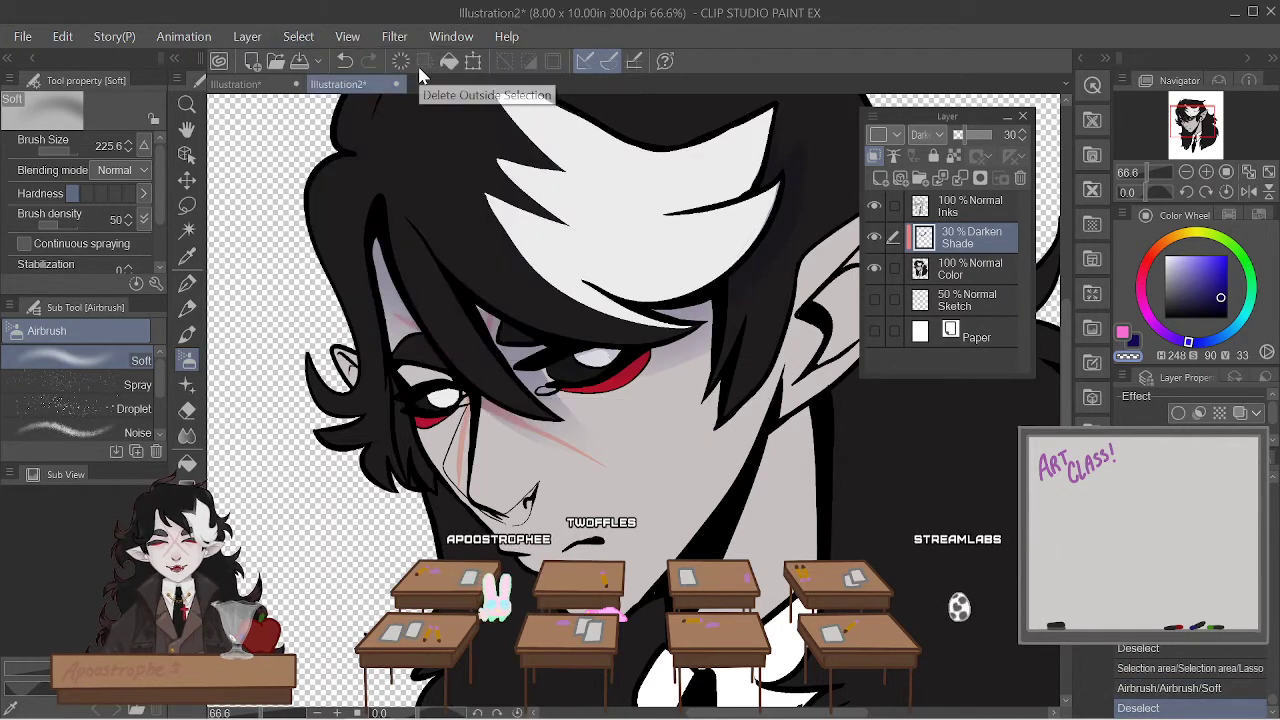
- Lasso a small shadow shape along the underside of the nose, around the nostril
{"action": "left_click", "coordinate": [187, 206]}
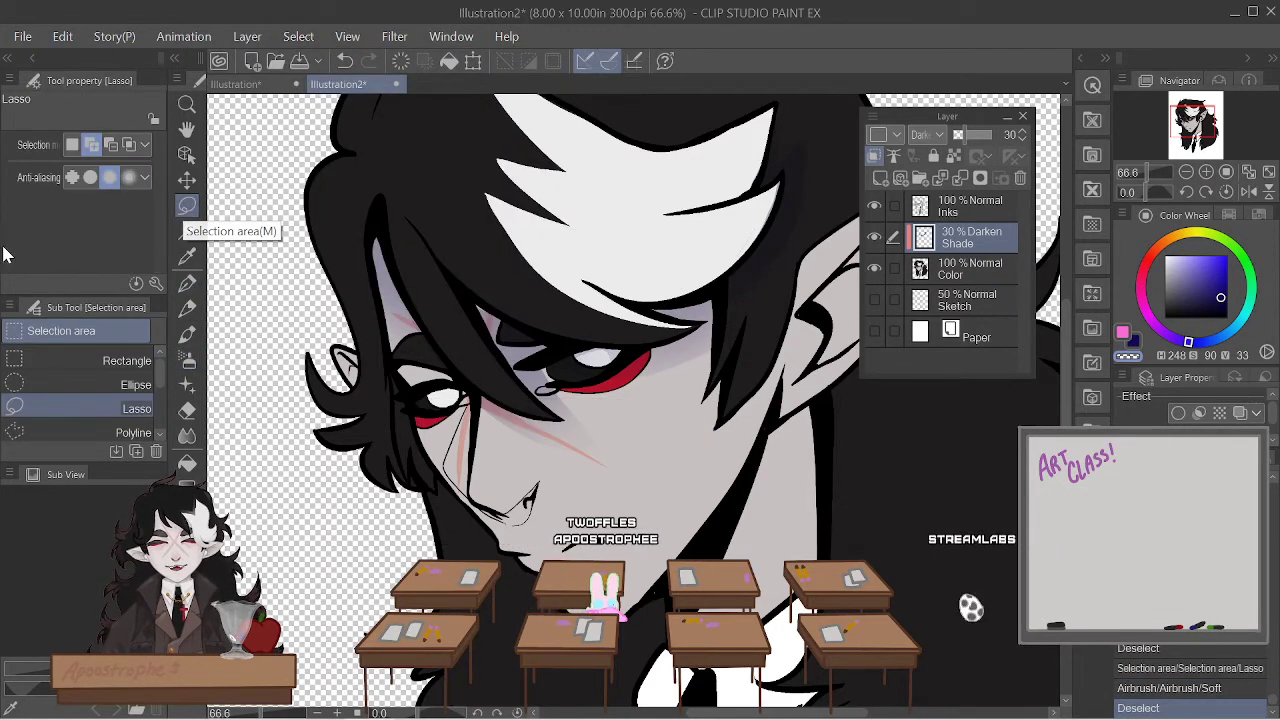
{"action": "scroll", "coordinate": [372, 521], "scroll_direction": "down", "scroll_amount": 4}
{"action": "scroll", "coordinate": [372, 521], "scroll_direction": "up", "scroll_amount": 3}
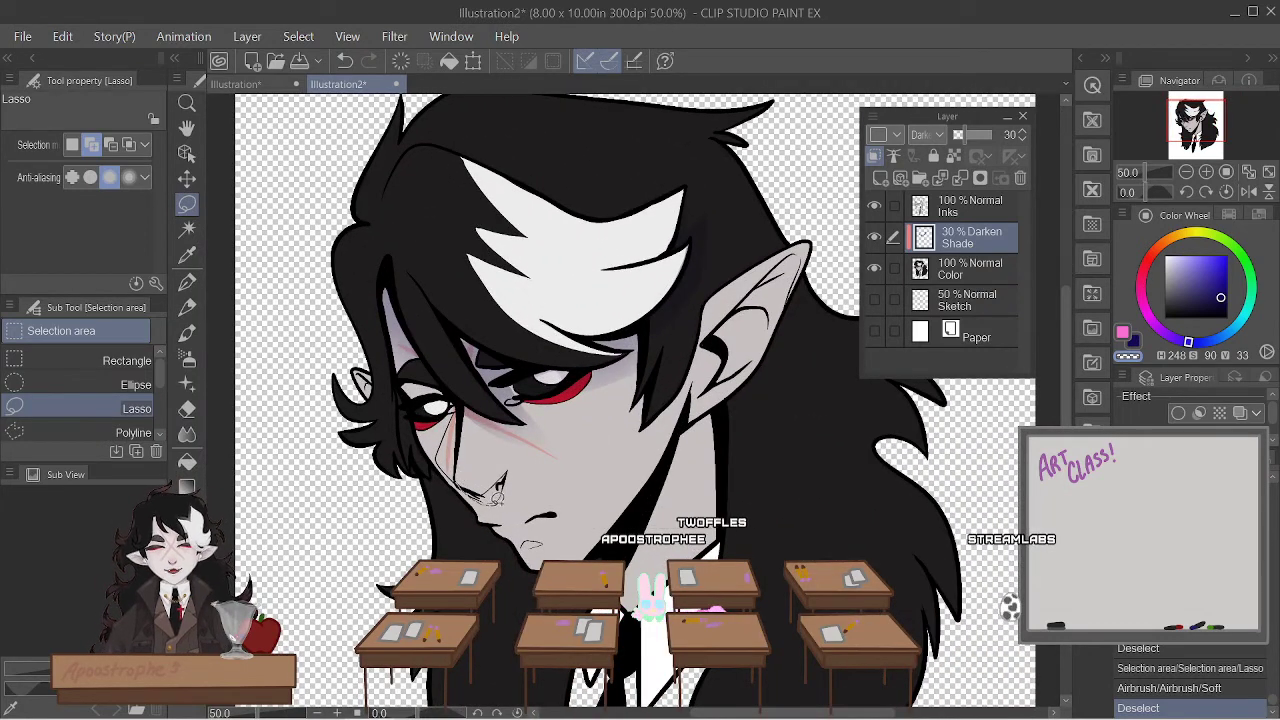
{"action": "left_click_drag", "start_coordinate": [491, 482], "coordinate": [464, 477]}
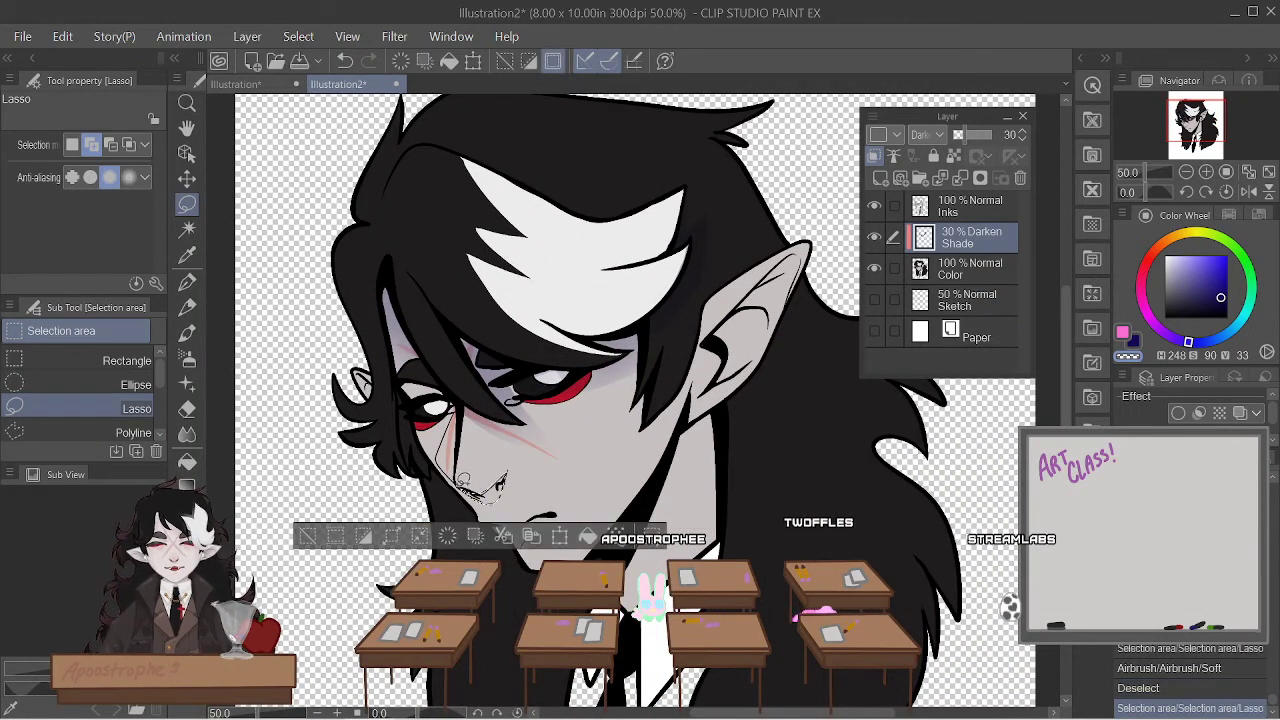
- Airbrush the nose selection in the dark blue-violet color, undo the last stroke, deselect, and return to the Lasso tool
{"action": "left_click", "coordinate": [187, 358]}
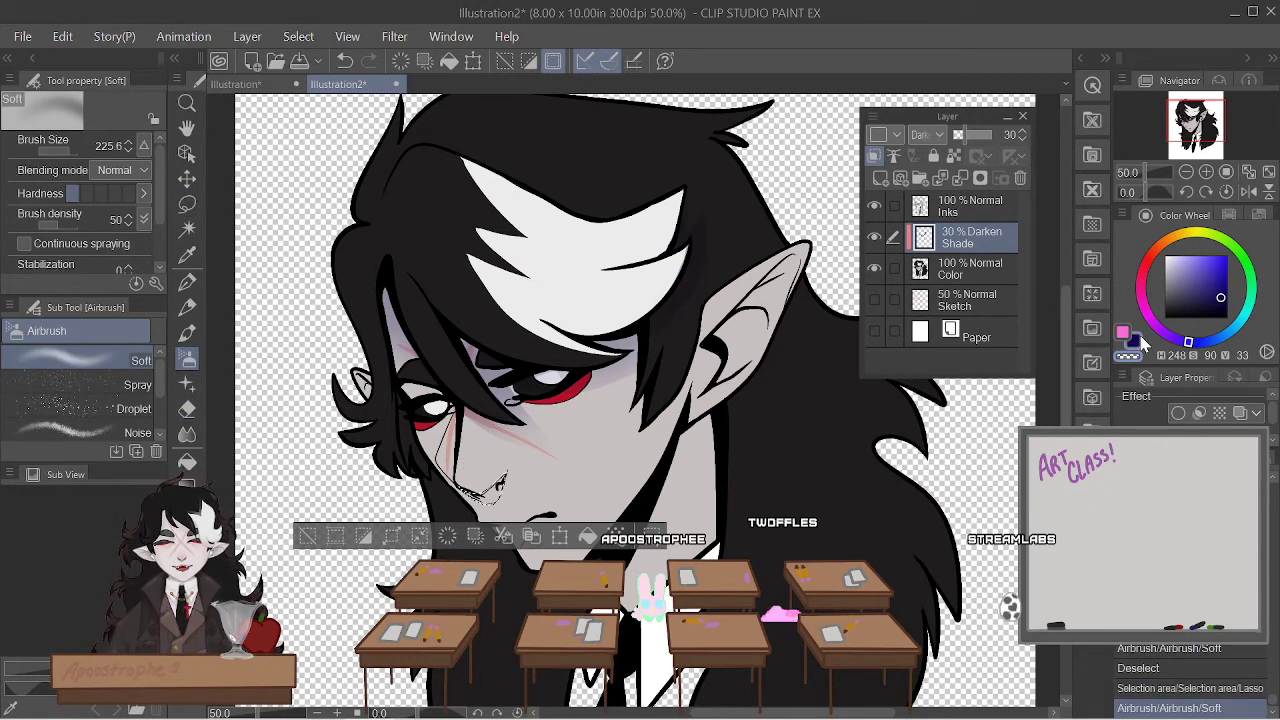
{"action": "left_click", "coordinate": [1129, 357]}
{"action": "mouse_move", "coordinate": [509, 462]}
{"action": "left_mouse_down"}
{"action": "mouse_move", "coordinate": [470, 469]}
{"action": "mouse_move", "coordinate": [512, 422]}
{"action": "mouse_move", "coordinate": [505, 470]}
{"action": "left_mouse_up"}
{"action": "key", "text": "ctrl+z"}
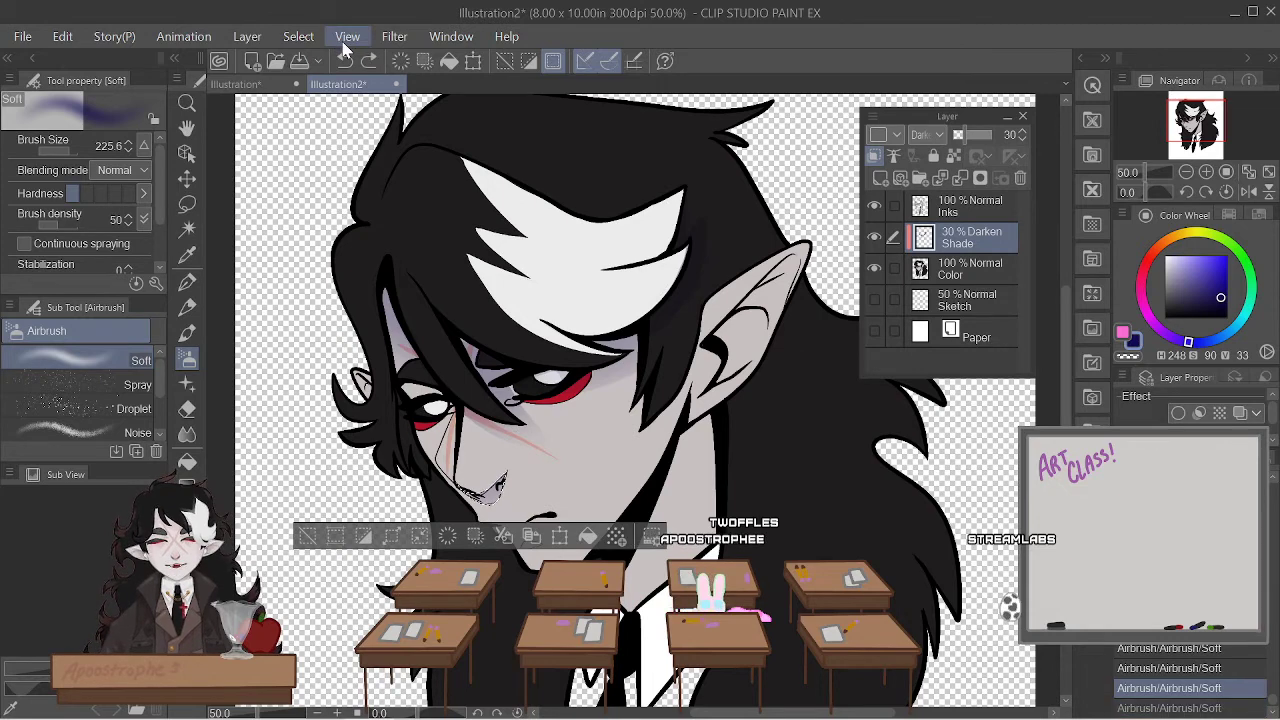
{"action": "left_click", "coordinate": [298, 36]}
{"action": "left_click", "coordinate": [312, 81]}
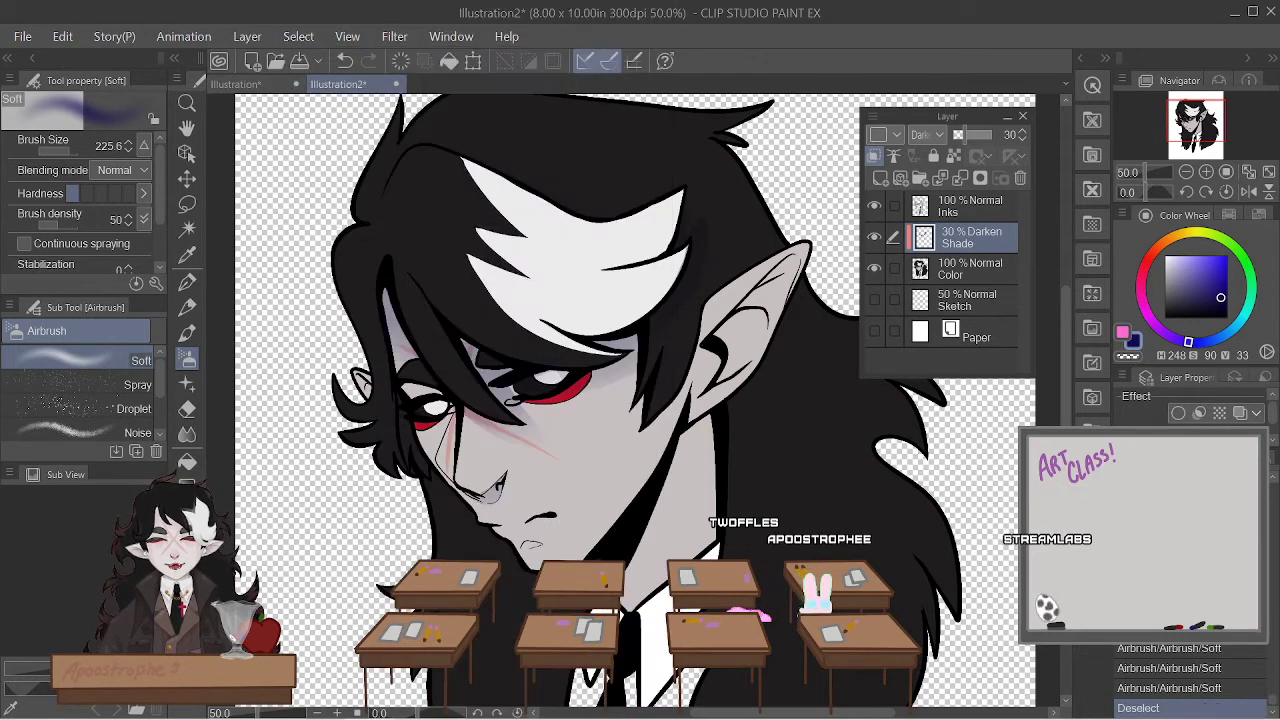
{"action": "left_click", "coordinate": [188, 205]}
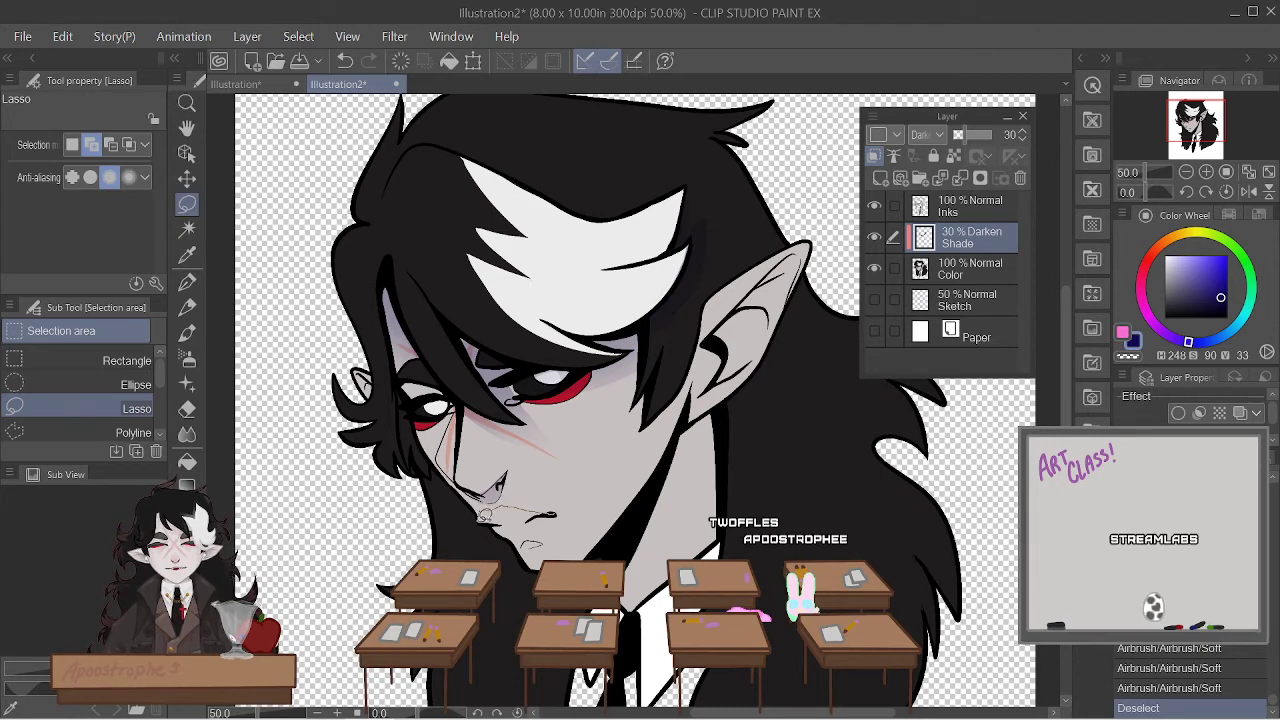
{"action": "left_click_drag", "start_coordinate": [518, 516], "coordinate": [562, 505]}
{"action": "key", "text": "ctrl+z"}
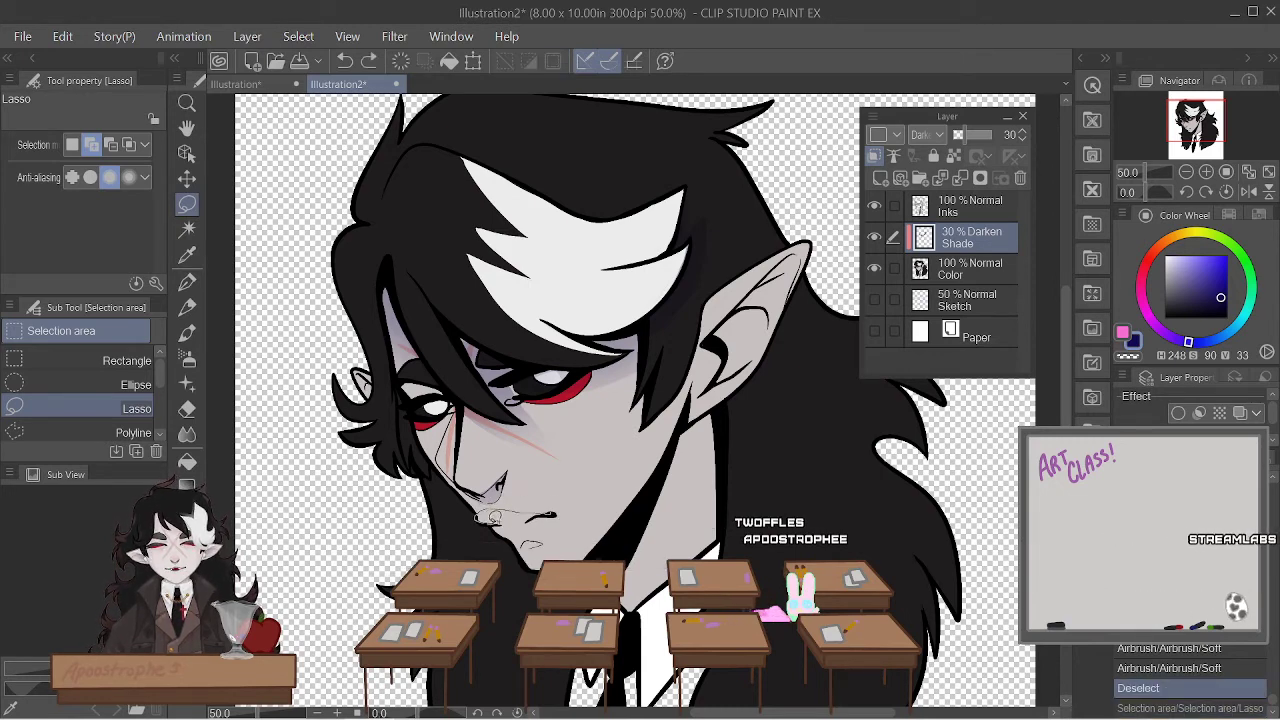
{"action": "left_click_drag", "start_coordinate": [549, 509], "coordinate": [550, 507]}
{"action": "key", "text": "ctrl+z"}
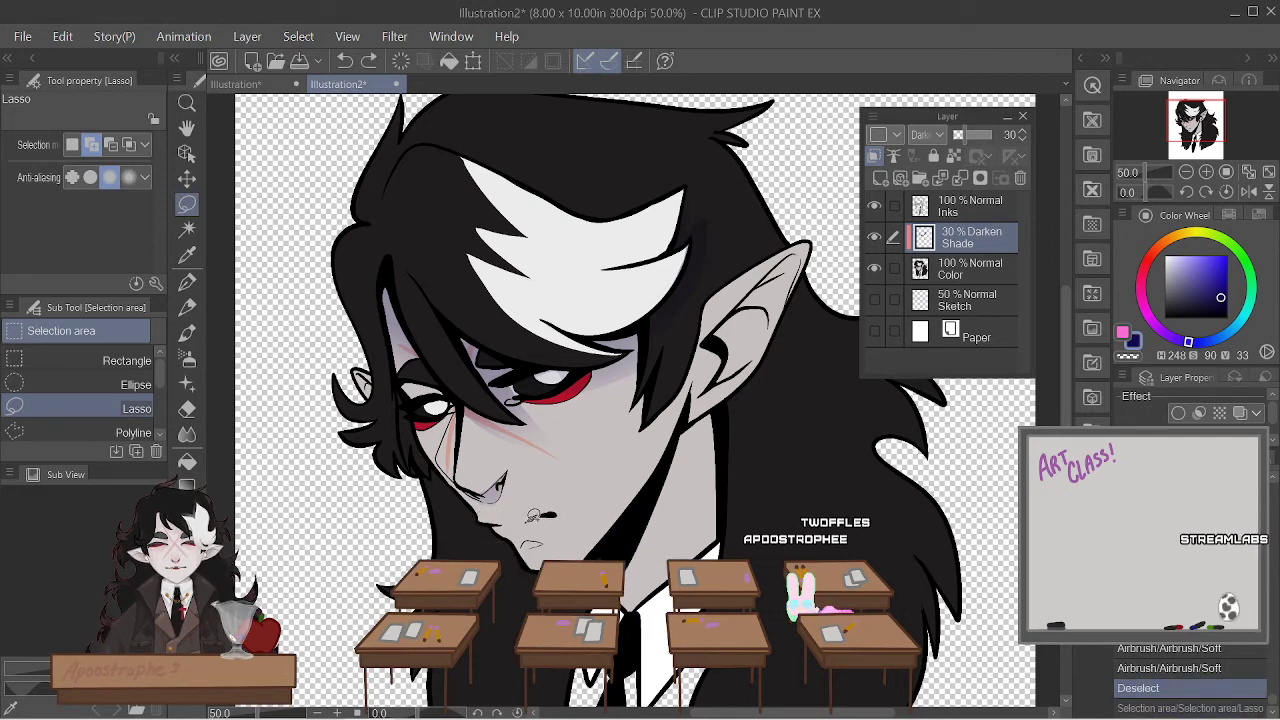
- Lasso the upper lip area between the nose and the mouth line, airbrush it softly in dark blue-violet, and deselect
{"action": "left_click_drag", "start_coordinate": [497, 516], "coordinate": [551, 510]}
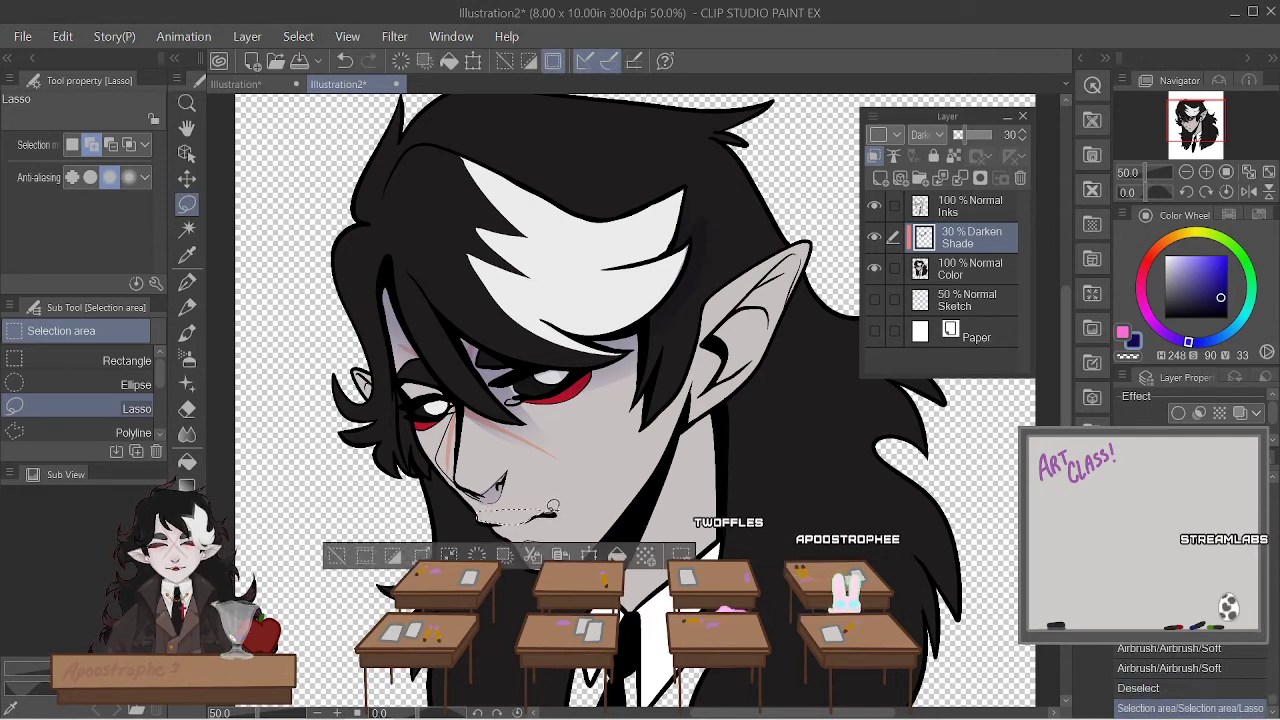
{"action": "left_click", "coordinate": [187, 357]}
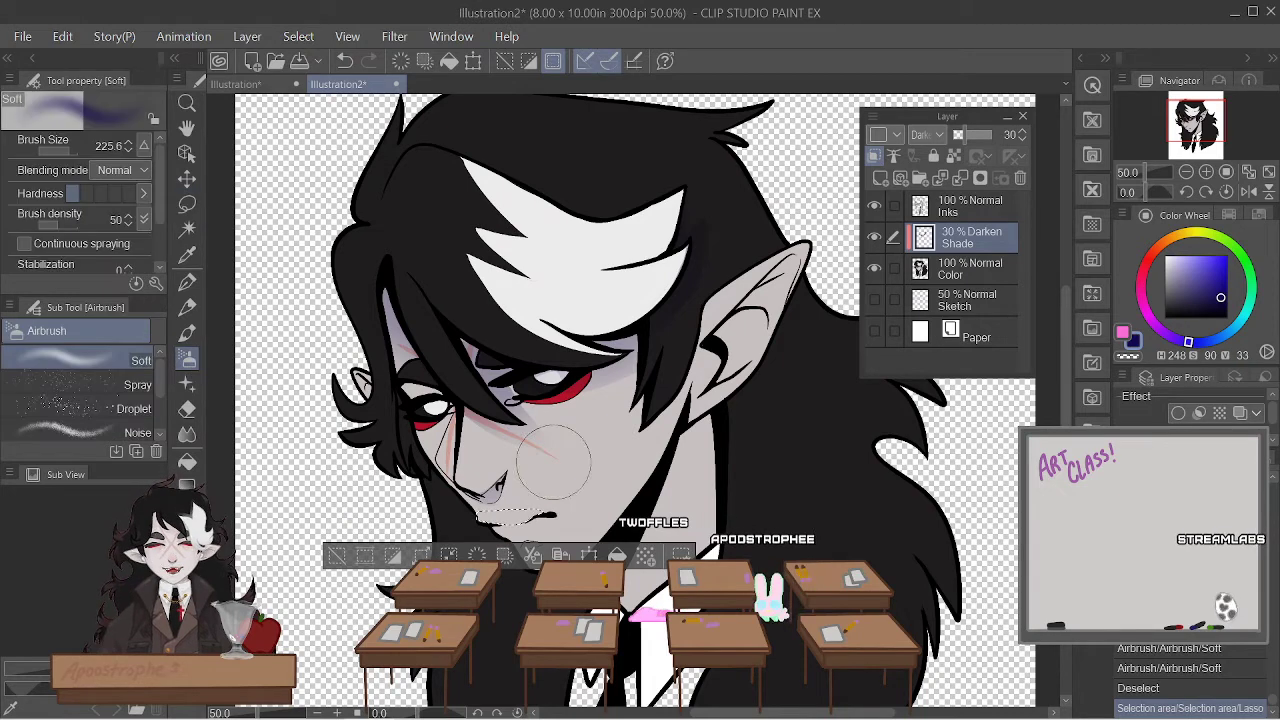
{"action": "left_click_drag", "start_coordinate": [537, 485], "coordinate": [525, 495]}
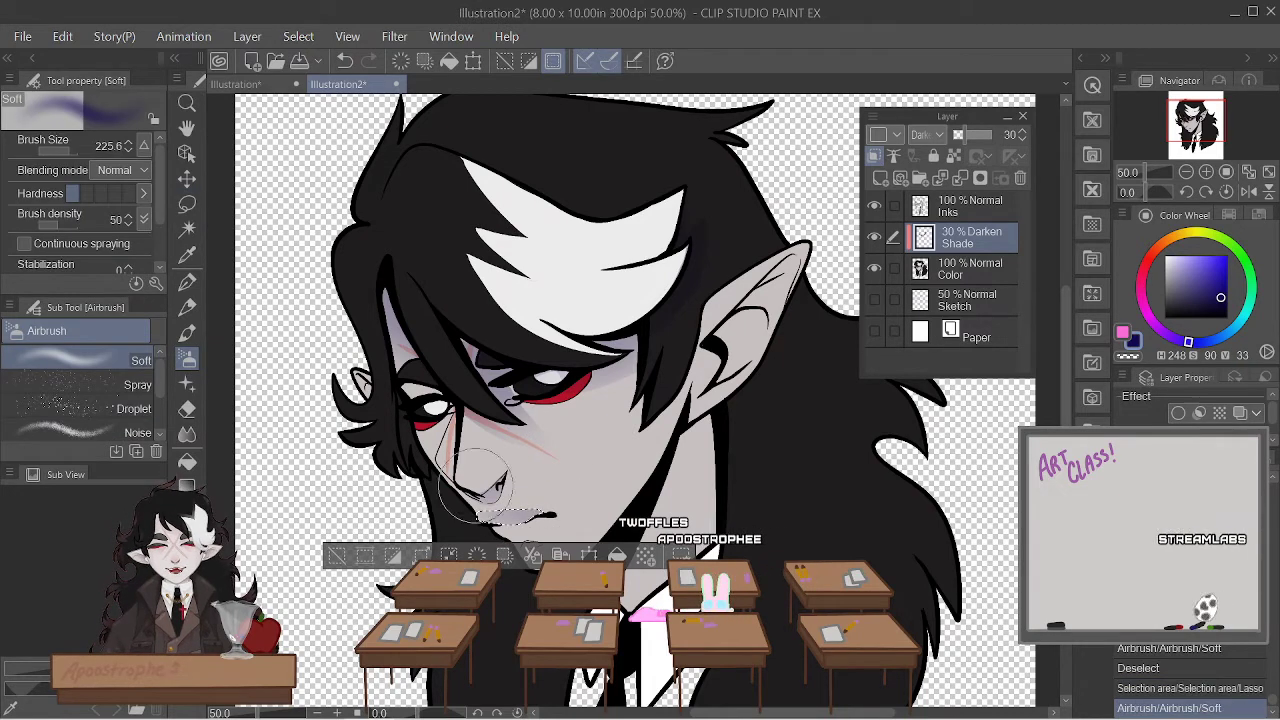
{"action": "left_click", "coordinate": [298, 36]}
{"action": "left_click", "coordinate": [310, 84]}
- Lasso the small lower lip shape beneath the mouth, shade it with the Soft airbrush, and deselect
{"action": "left_click", "coordinate": [187, 203]}
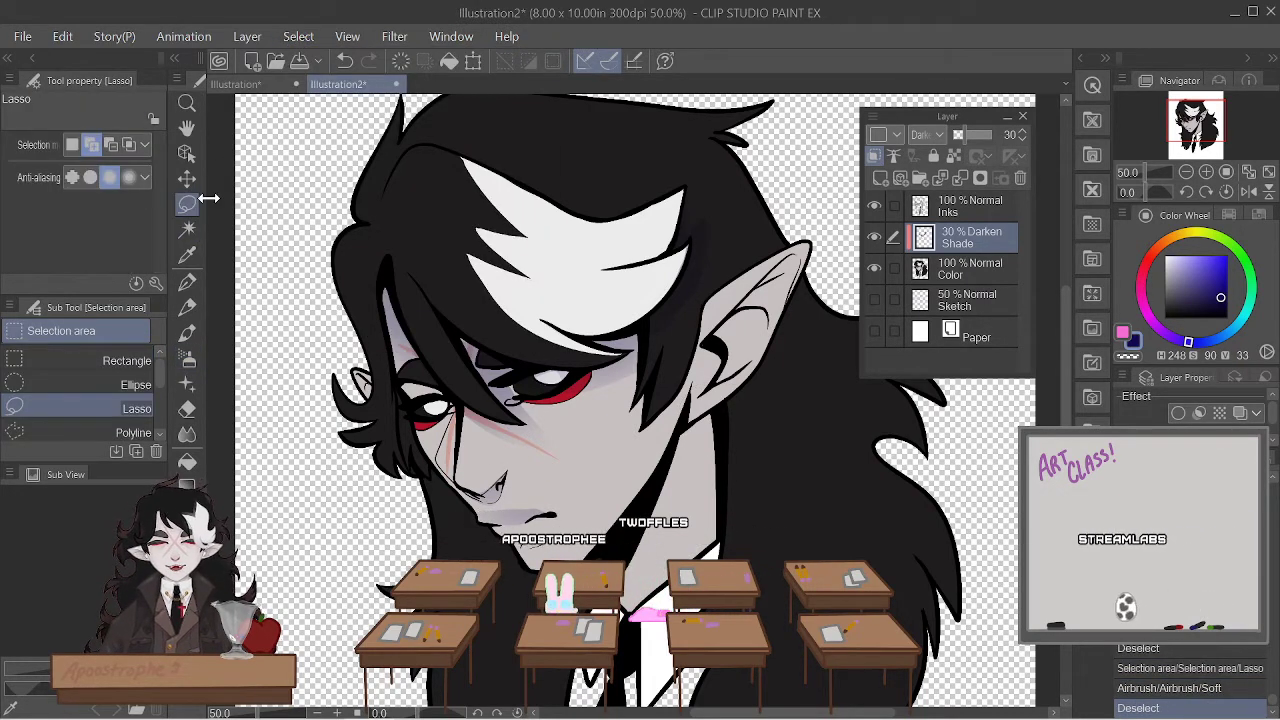
{"action": "left_click_drag", "start_coordinate": [470, 500], "coordinate": [475, 505]}
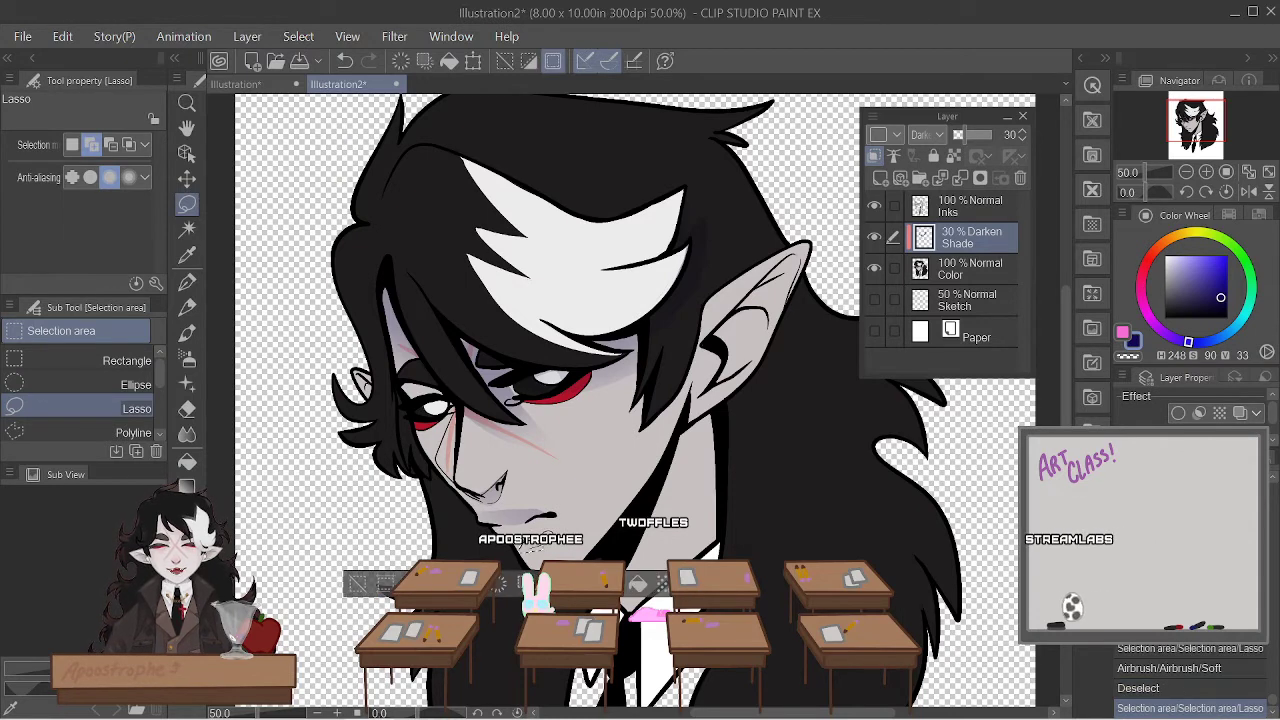
{"action": "left_click", "coordinate": [188, 359]}
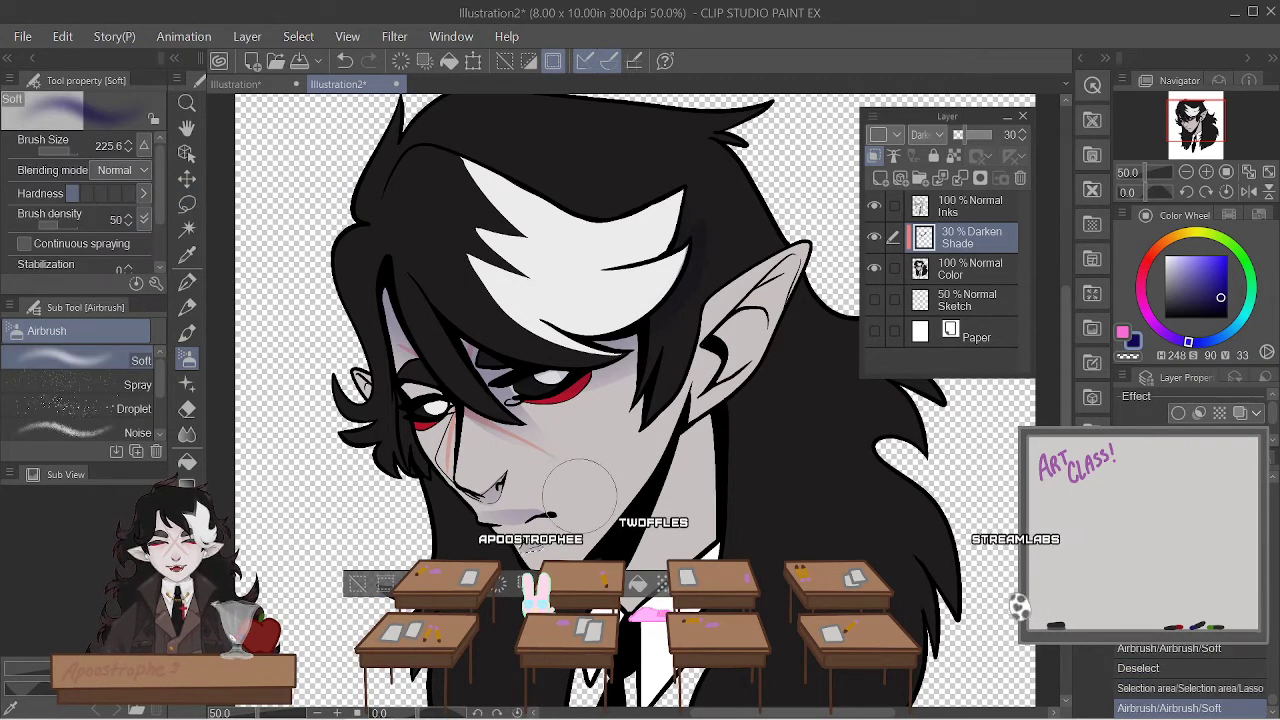
{"action": "left_click", "coordinate": [298, 36]}
{"action": "left_click", "coordinate": [325, 80]}
- Lasso the cast shadow down the neck from below the ear along the jaw to the collar, airbrush it softly, and deselect
{"action": "left_click", "coordinate": [187, 206]}
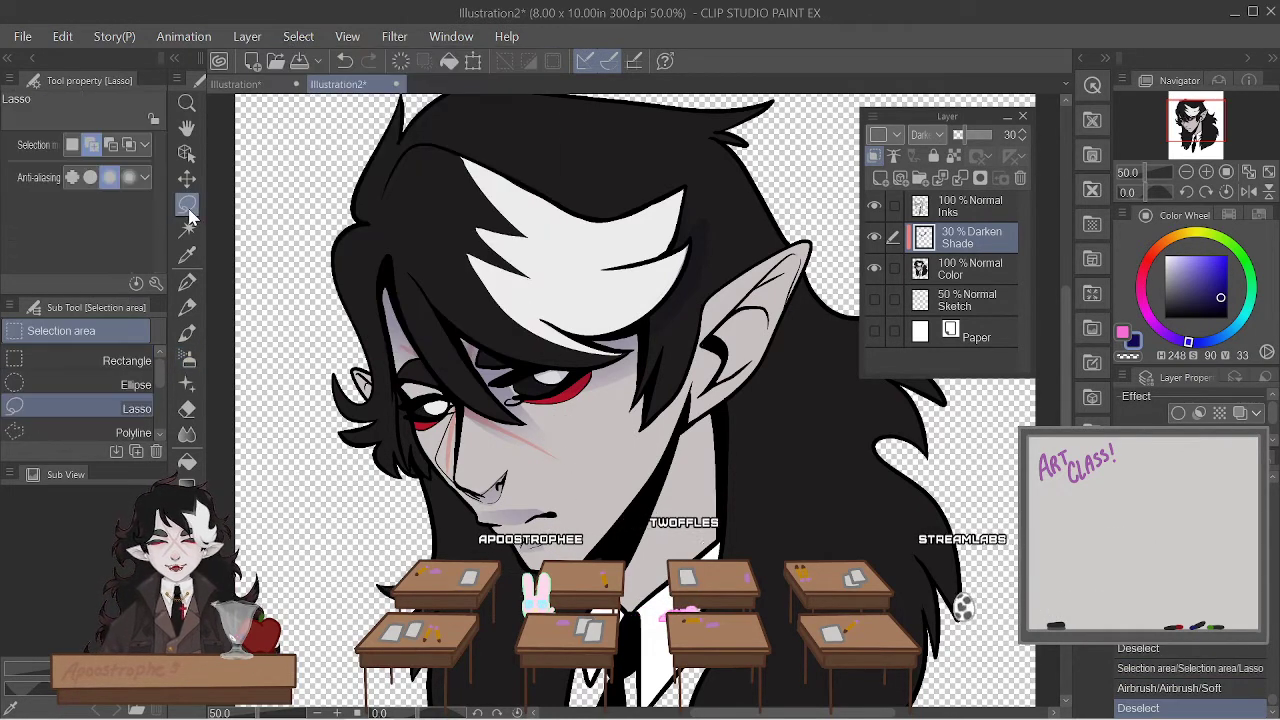
{"action": "left_click_drag", "start_coordinate": [710, 433], "coordinate": [623, 598]}
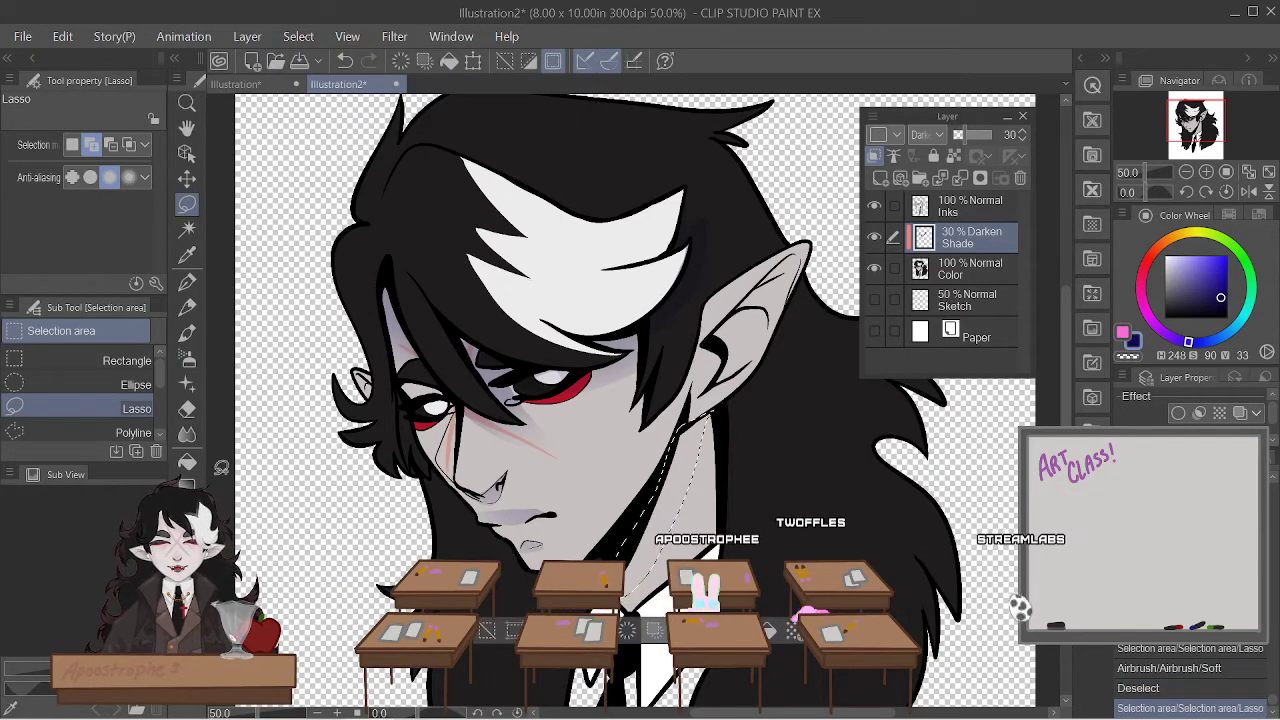
{"action": "left_click", "coordinate": [185, 362]}
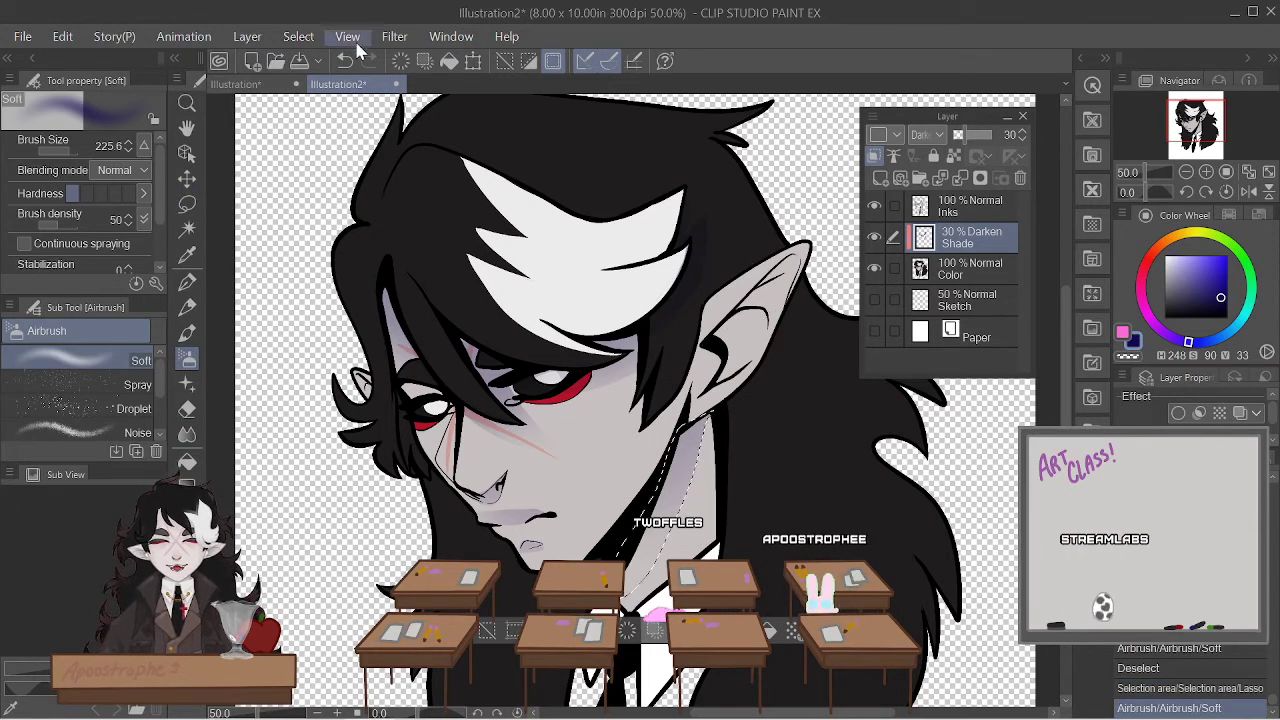
{"action": "left_click", "coordinate": [298, 36]}
{"action": "left_click", "coordinate": [330, 80]}
- Lasso the inner area of the large pointed ear from its tip to the lower folds, airbrush soft shading into it, and deselect
{"action": "left_click", "coordinate": [187, 204]}
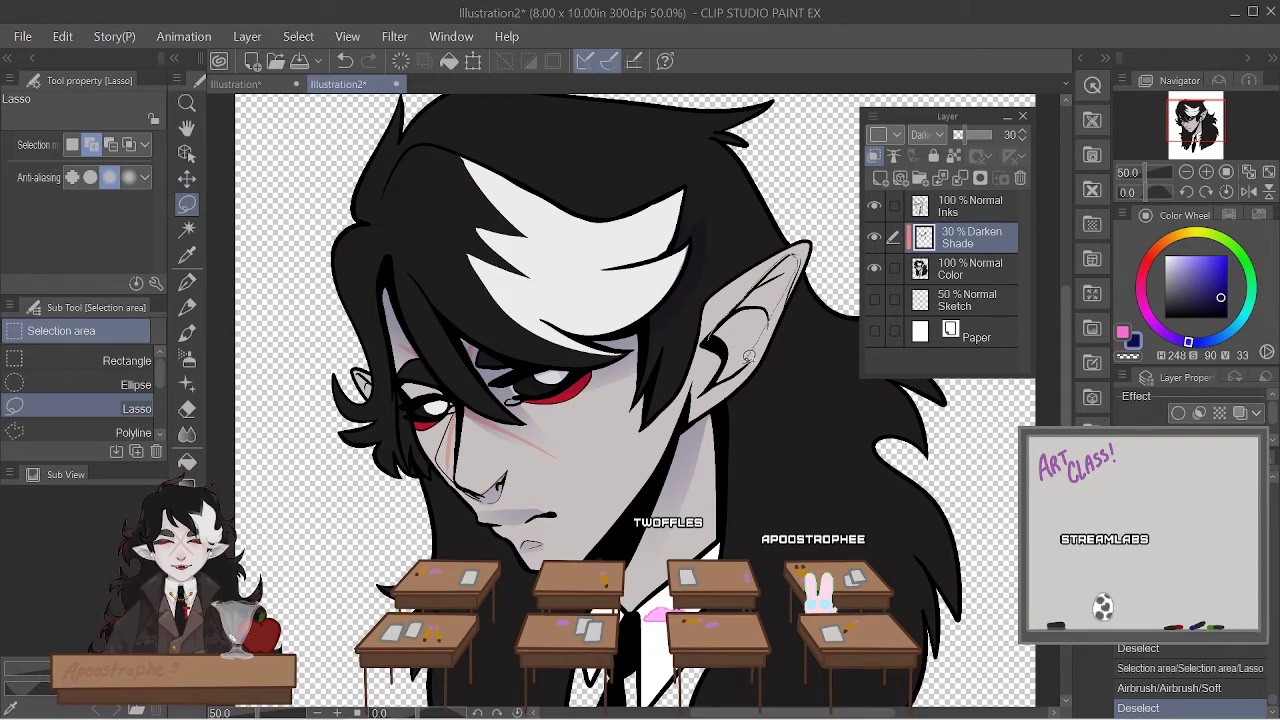
{"action": "mouse_move", "coordinate": [730, 349]}
{"action": "left_mouse_down"}
{"action": "mouse_move", "coordinate": [713, 329]}
{"action": "mouse_move", "coordinate": [770, 275]}
{"action": "left_mouse_up"}
{"action": "left_click", "coordinate": [187, 358]}
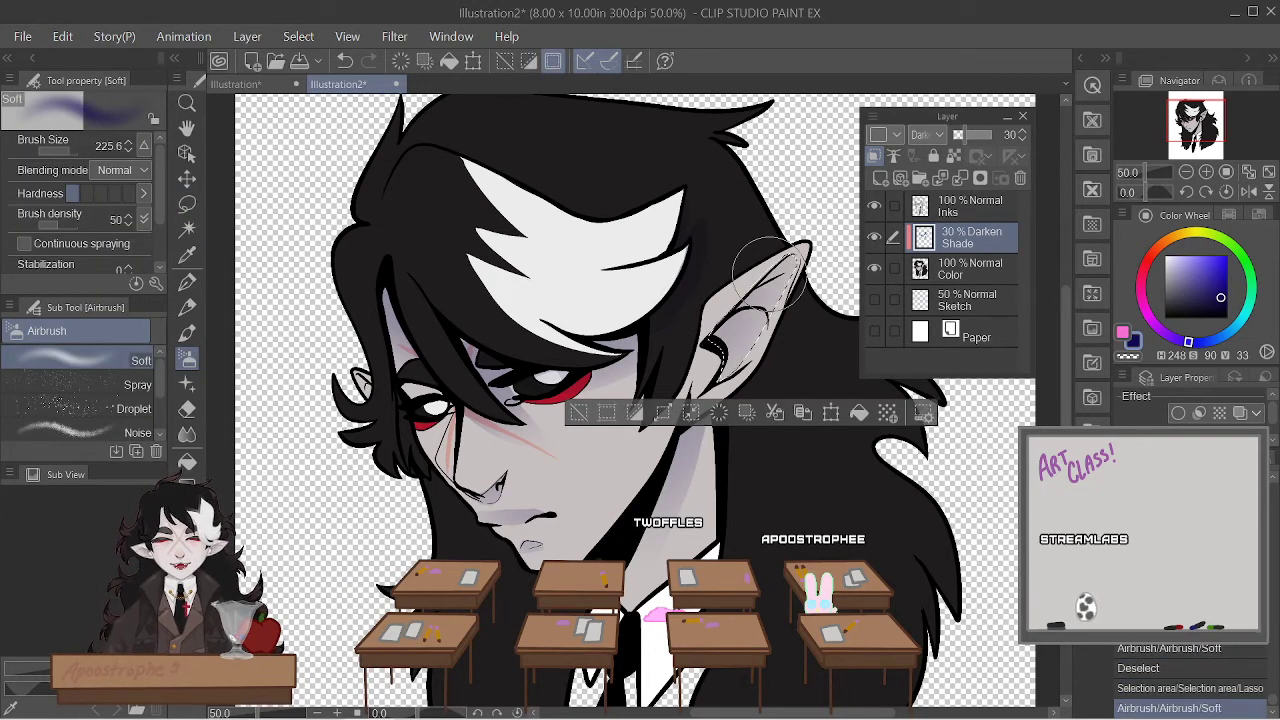
{"action": "left_click", "coordinate": [298, 36]}
{"action": "left_click", "coordinate": [330, 74]}
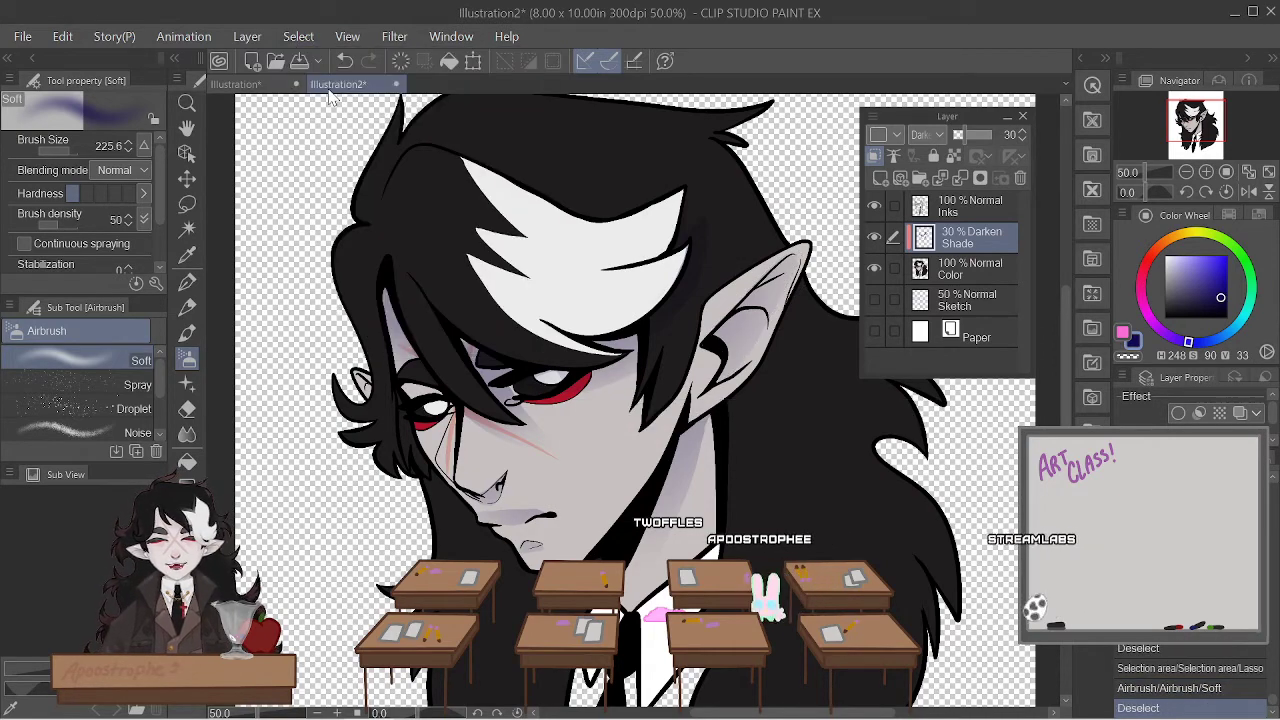
{"action": "scroll", "coordinate": [420, 135], "scroll_direction": "down", "scroll_amount": 3}
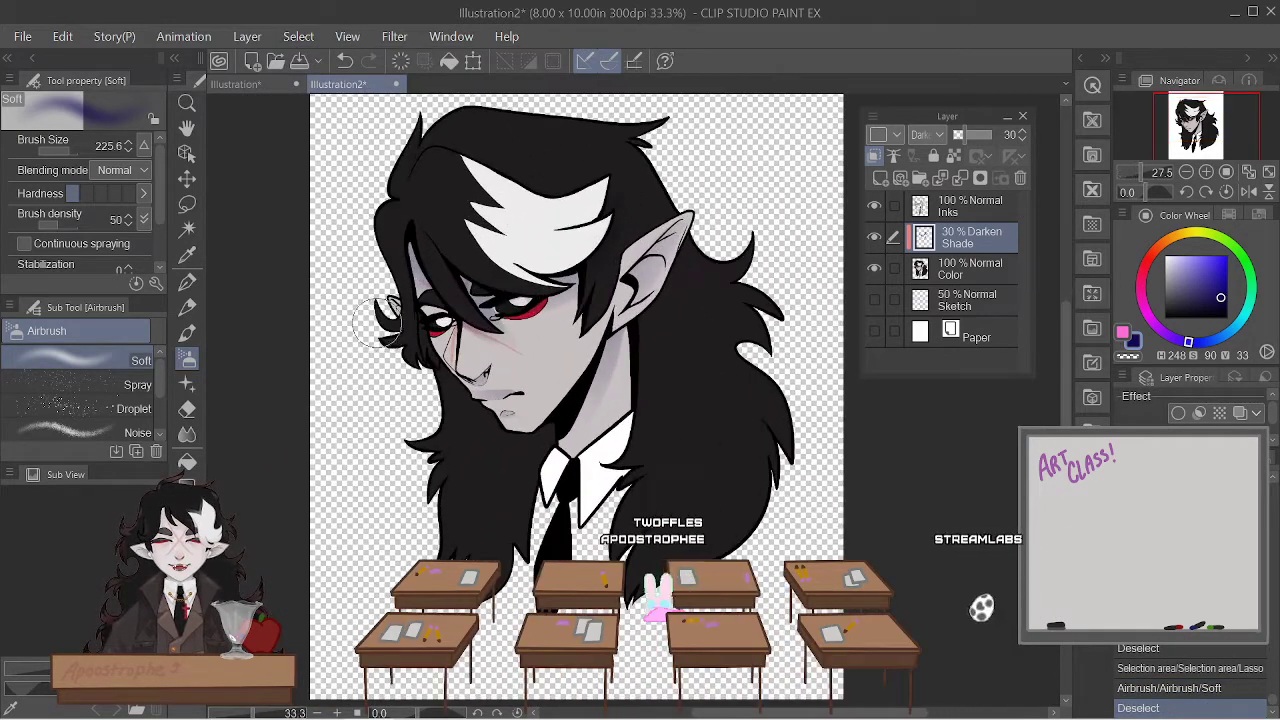
{"action": "scroll", "coordinate": [557, 389], "scroll_direction": "up", "scroll_amount": 4}
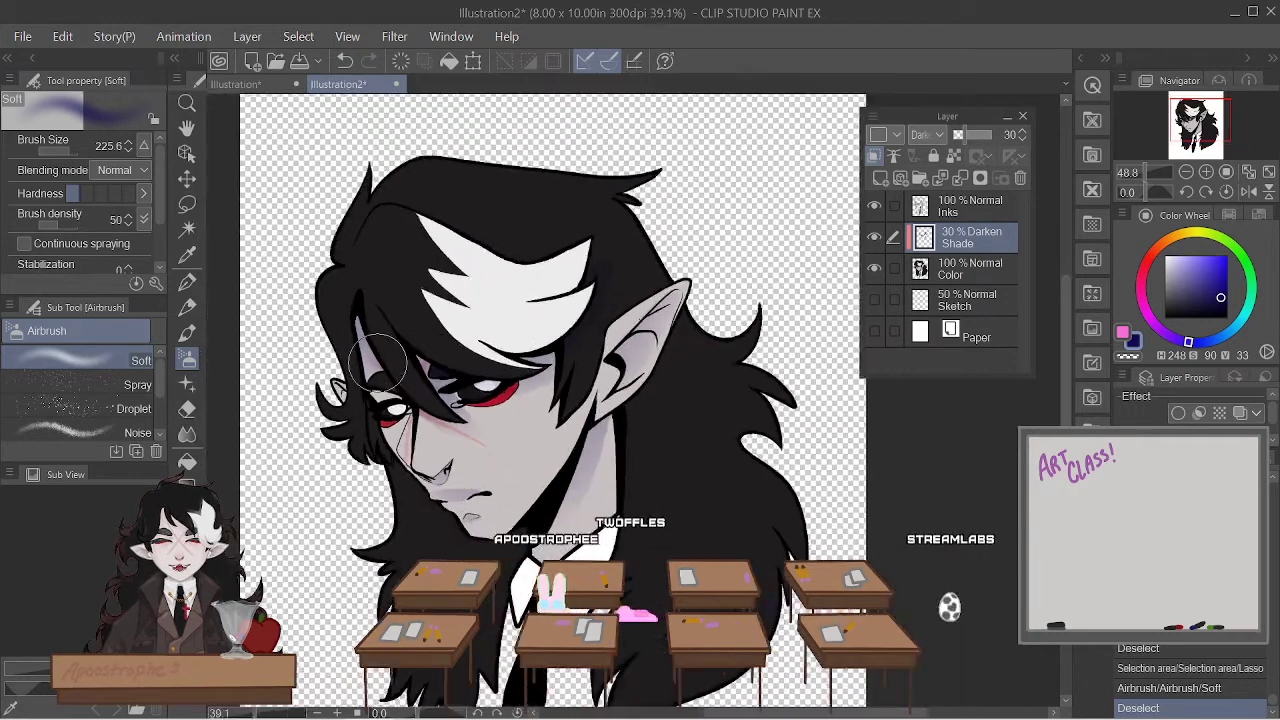
- Lasso the far side plane of the nose from the inner eye corner to the tip, airbrush soft shading into it, and deselect
{"action": "scroll", "coordinate": [400, 420], "scroll_direction": "up", "scroll_amount": 2}
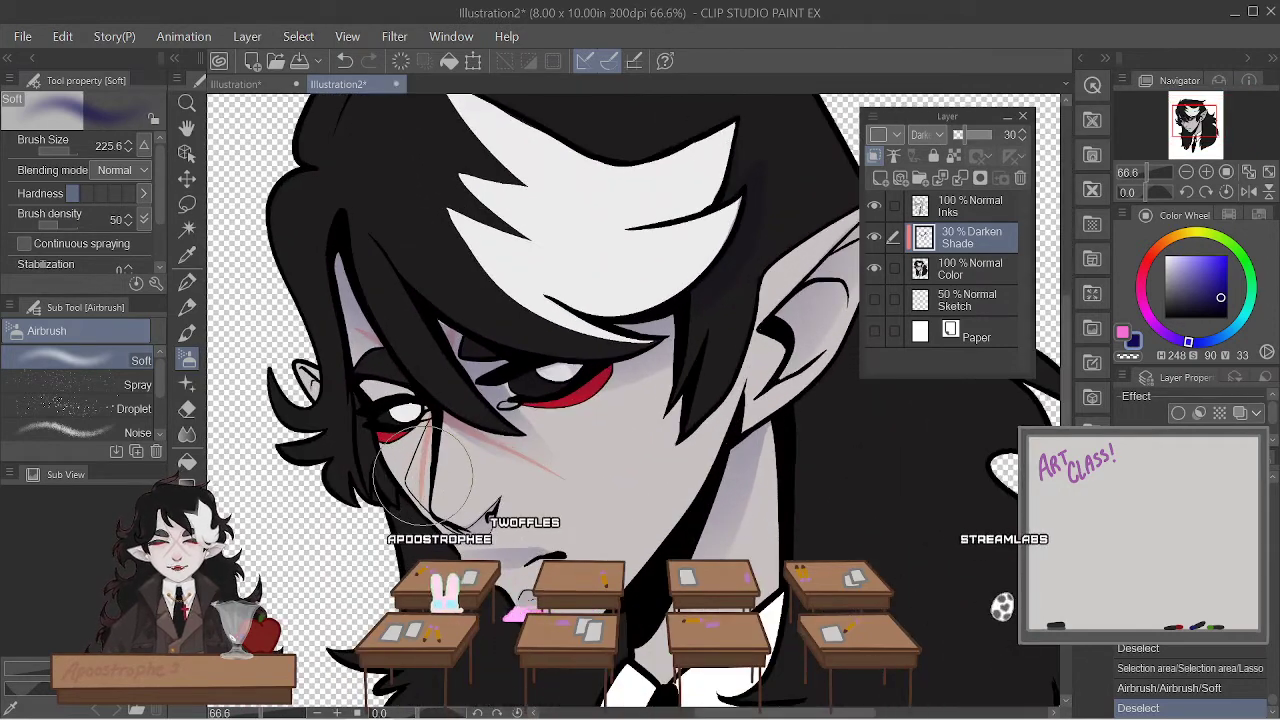
{"action": "left_click", "coordinate": [187, 206]}
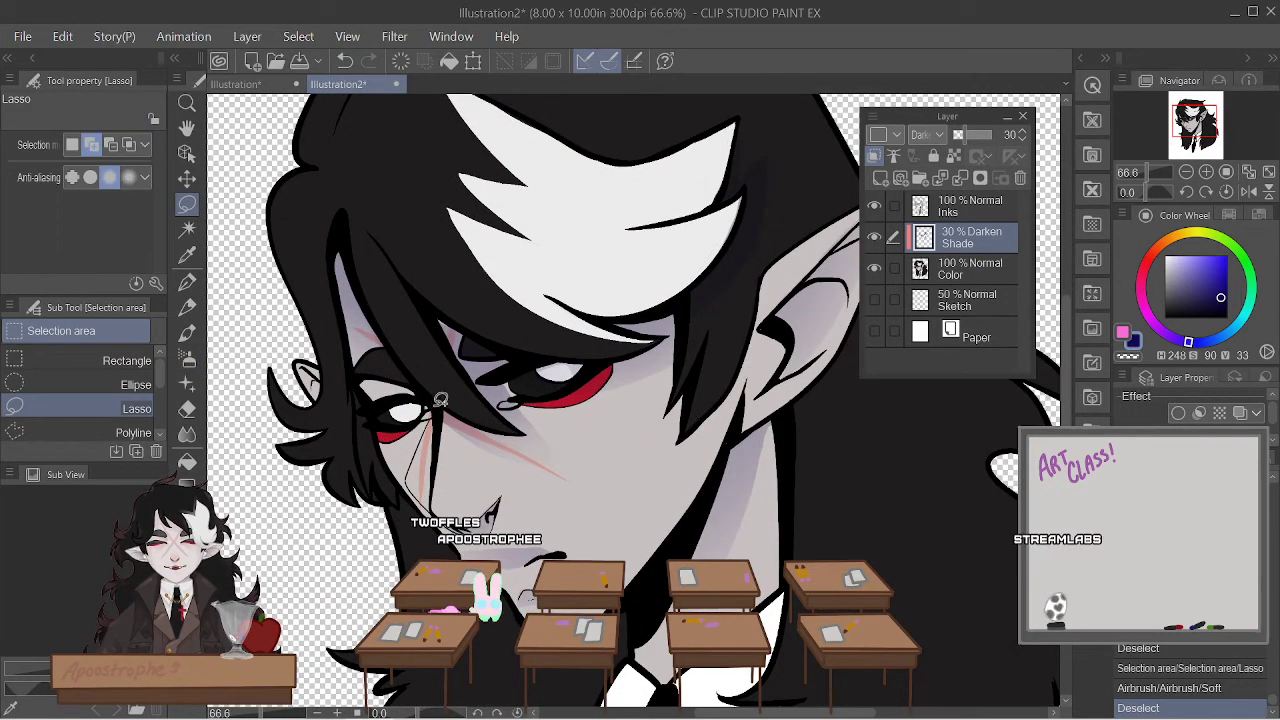
{"action": "left_click_drag", "start_coordinate": [439, 468], "coordinate": [440, 398]}
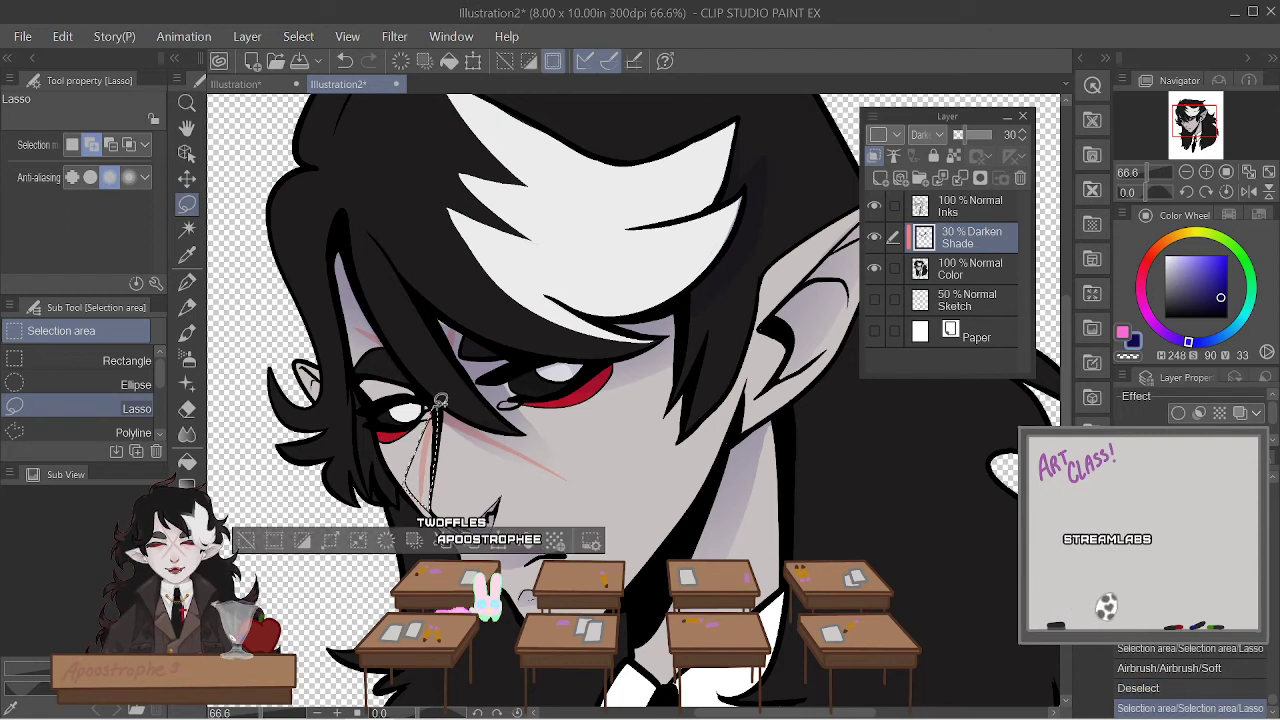
{"action": "left_click", "coordinate": [187, 357]}
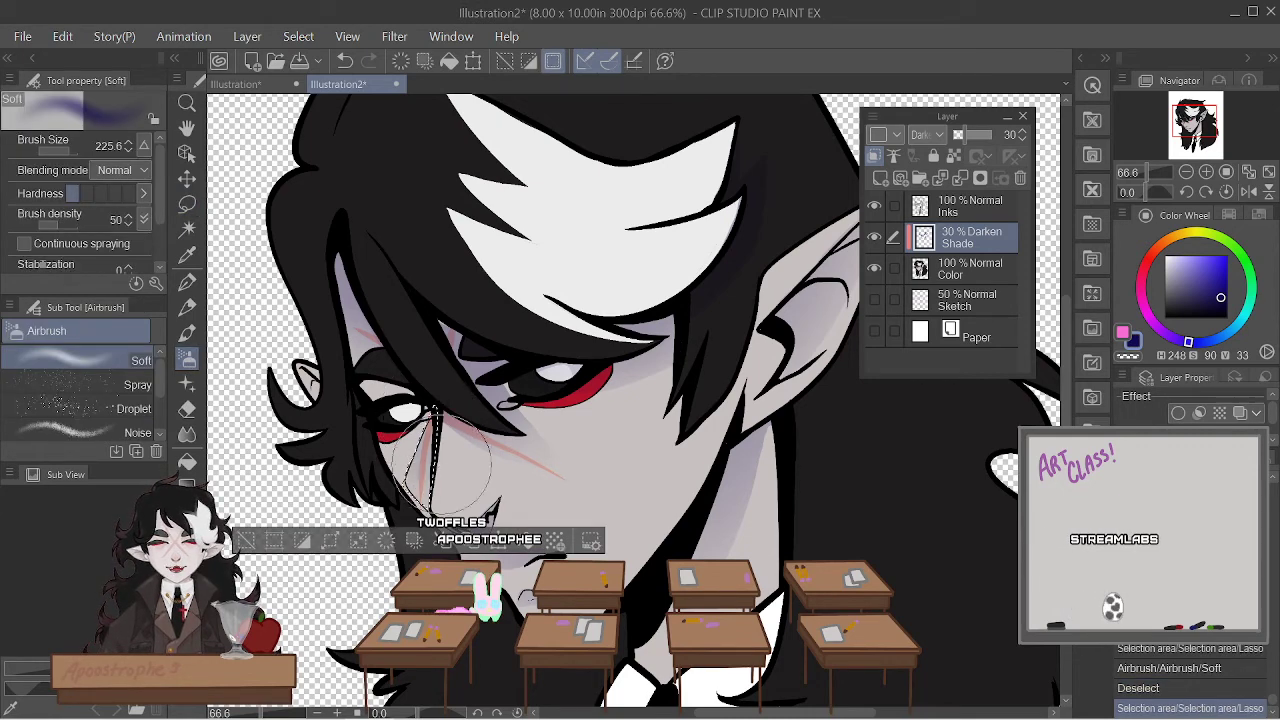
{"action": "mouse_move", "coordinate": [444, 452]}
{"action": "left_mouse_down"}
{"action": "mouse_move", "coordinate": [450, 430]}
{"action": "mouse_move", "coordinate": [450, 460]}
{"action": "left_mouse_up"}
{"action": "mouse_move", "coordinate": [450, 415]}
{"action": "left_mouse_down"}
{"action": "mouse_move", "coordinate": [473, 360]}
{"action": "mouse_move", "coordinate": [460, 425]}
{"action": "mouse_move", "coordinate": [512, 388]}
{"action": "left_mouse_up"}
{"action": "left_click", "coordinate": [298, 36]}
{"action": "left_click", "coordinate": [316, 82]}
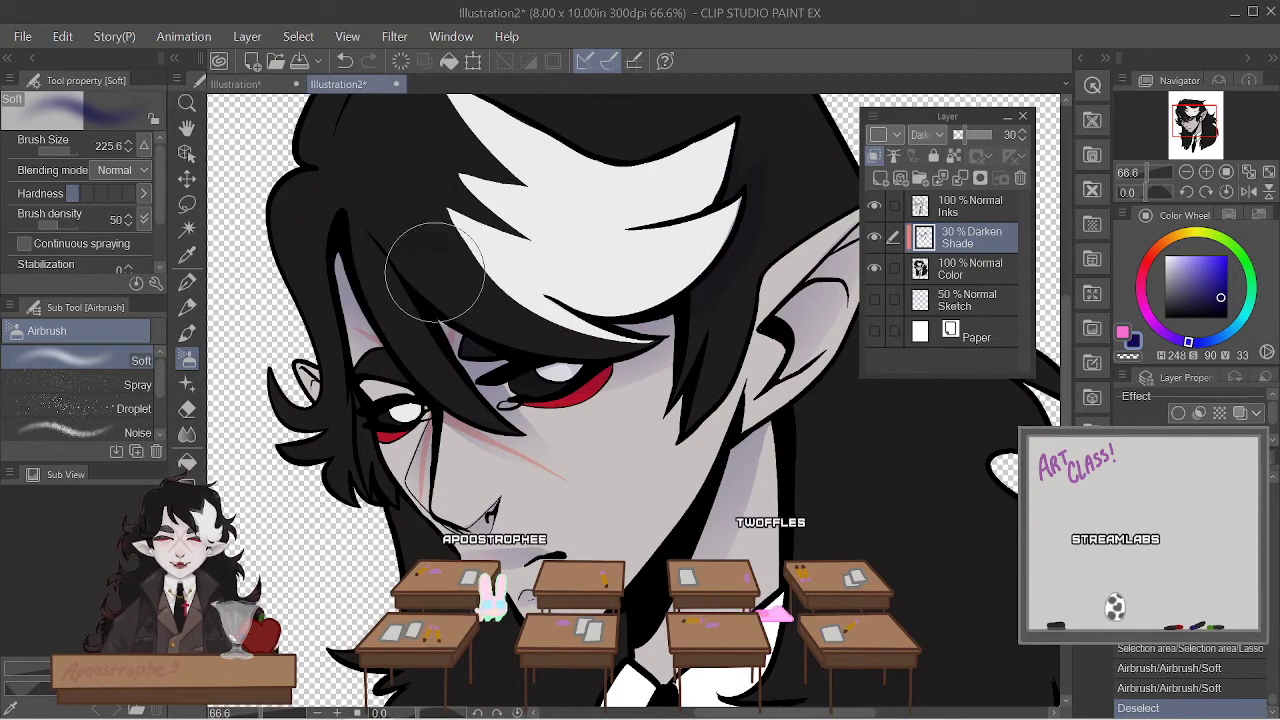
- Lasso the shadow along the back edge of the neck and across the white collar, airbrush it softly, and deselect
{"action": "scroll", "coordinate": [368, 365], "scroll_direction": "down", "scroll_amount": 5}
{"action": "scroll", "coordinate": [368, 365], "scroll_direction": "down", "scroll_amount": 1}
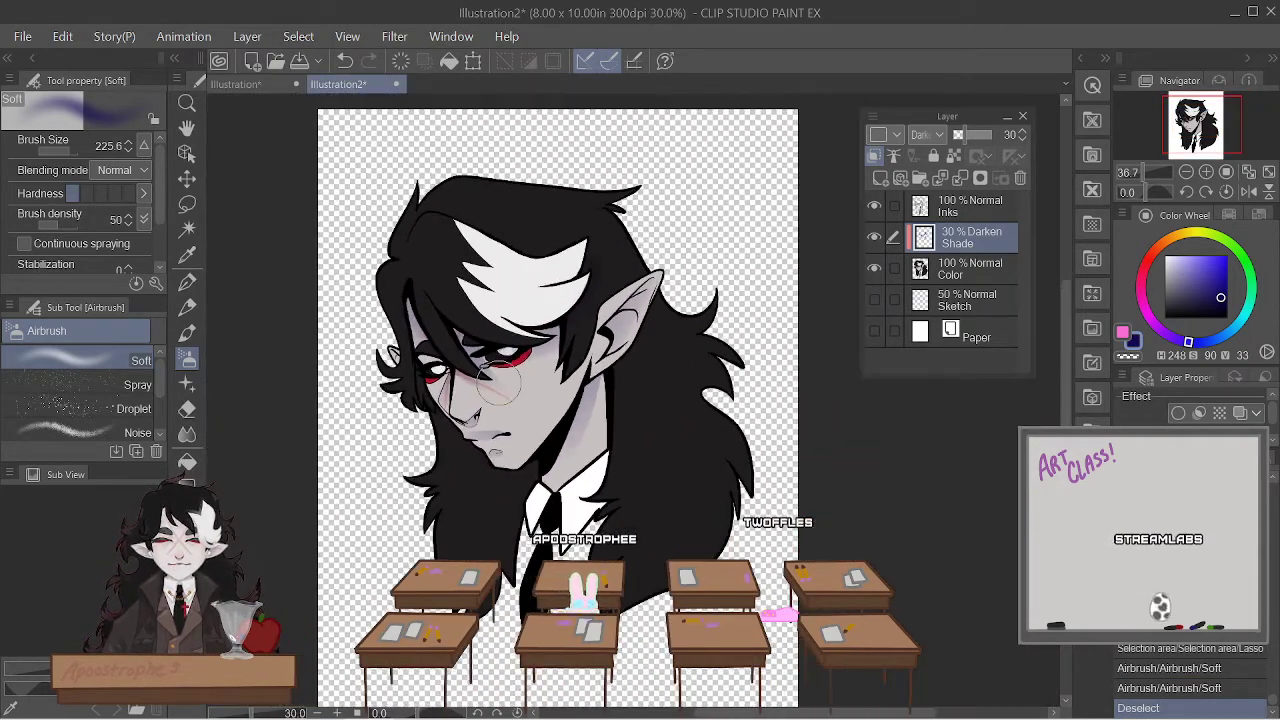
{"action": "scroll", "coordinate": [420, 380], "scroll_direction": "up", "scroll_amount": 2}
{"action": "scroll", "coordinate": [478, 392], "scroll_direction": "down", "scroll_amount": 3}
{"action": "scroll", "coordinate": [478, 392], "scroll_direction": "up", "scroll_amount": 2}
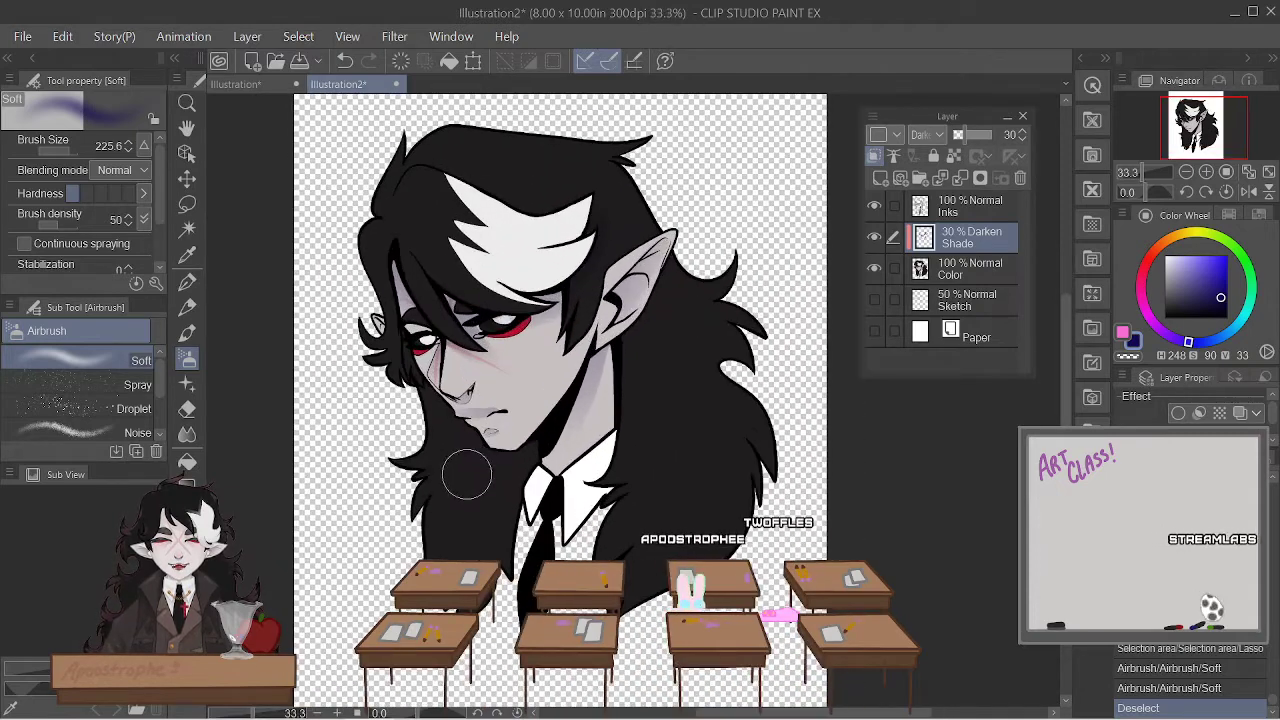
{"action": "left_click", "coordinate": [188, 206]}
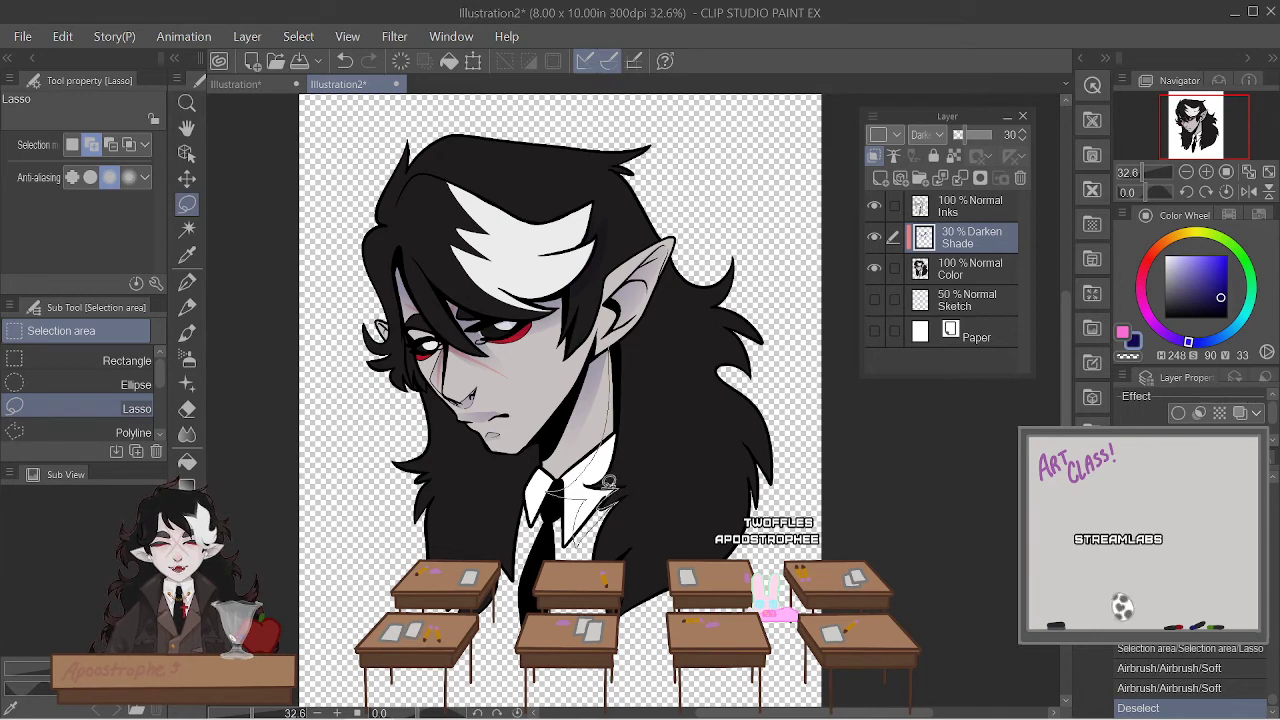
{"action": "mouse_move", "coordinate": [624, 374]}
{"action": "left_mouse_down"}
{"action": "mouse_move", "coordinate": [610, 341]}
{"action": "mouse_move", "coordinate": [612, 480]}
{"action": "left_mouse_up"}
{"action": "left_click", "coordinate": [187, 357]}
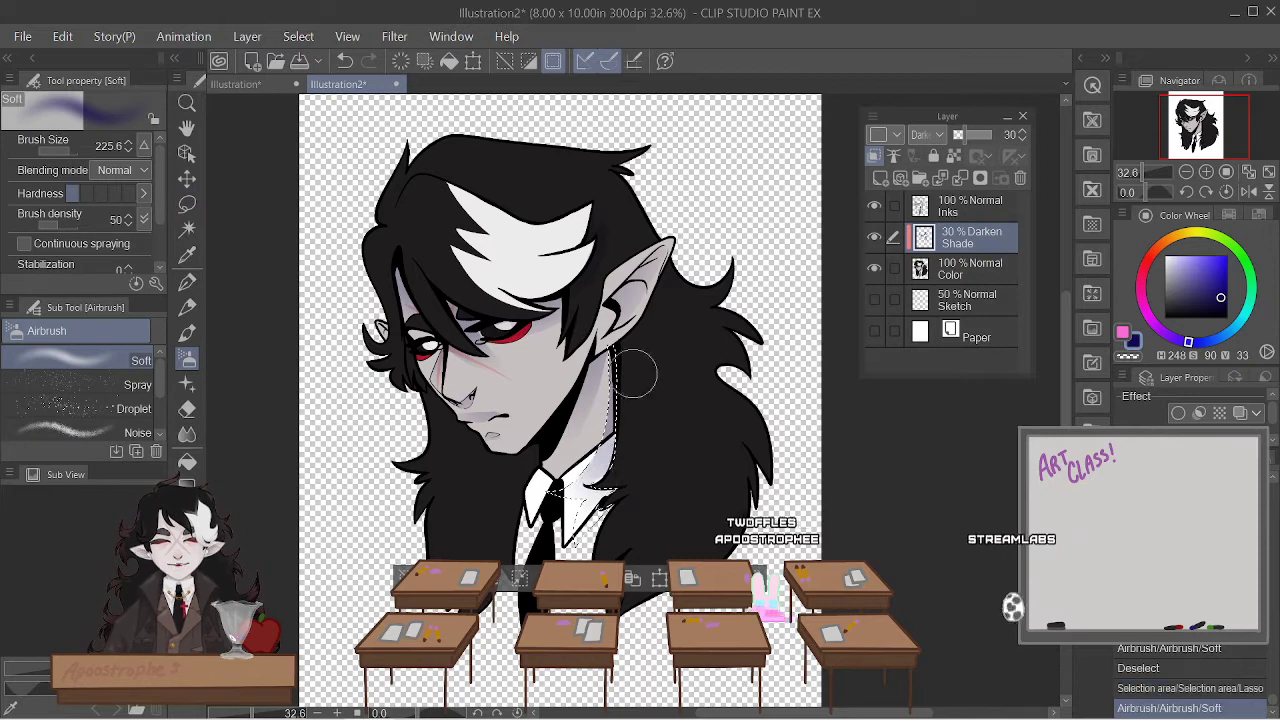
{"action": "left_click_drag", "start_coordinate": [622, 400], "coordinate": [605, 505]}
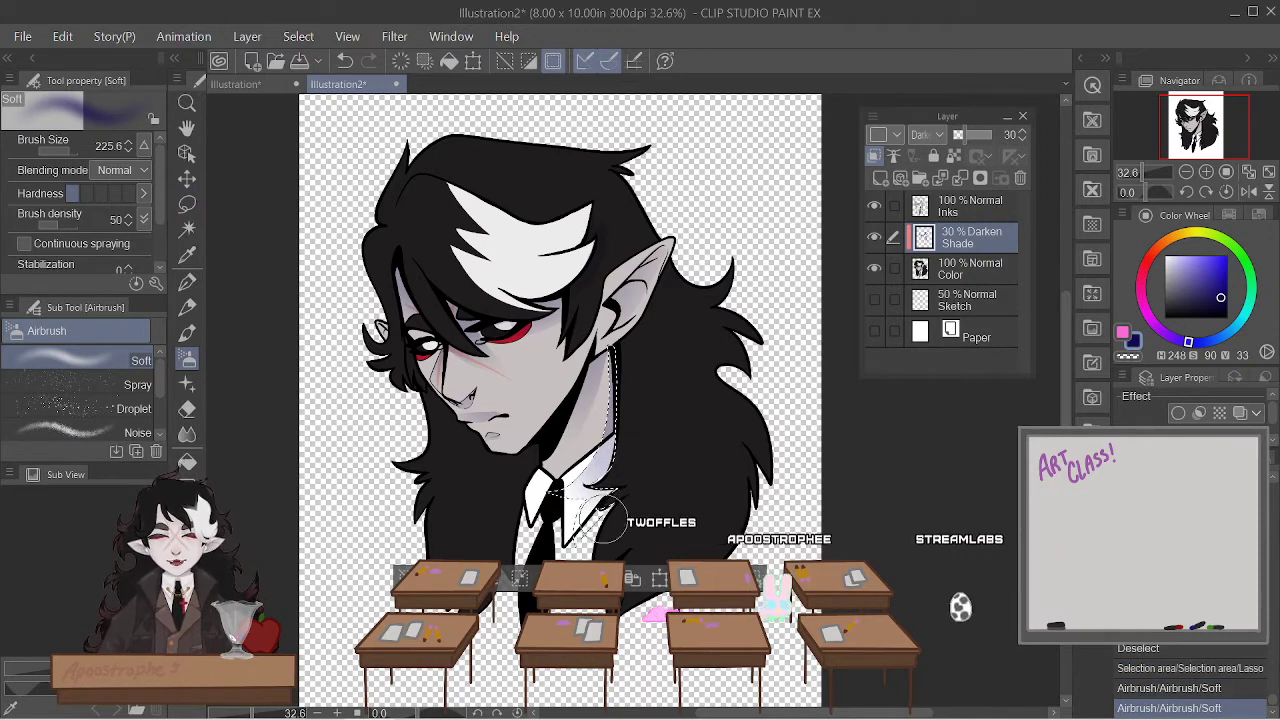
{"action": "left_click", "coordinate": [298, 36]}
{"action": "left_click", "coordinate": [335, 81]}
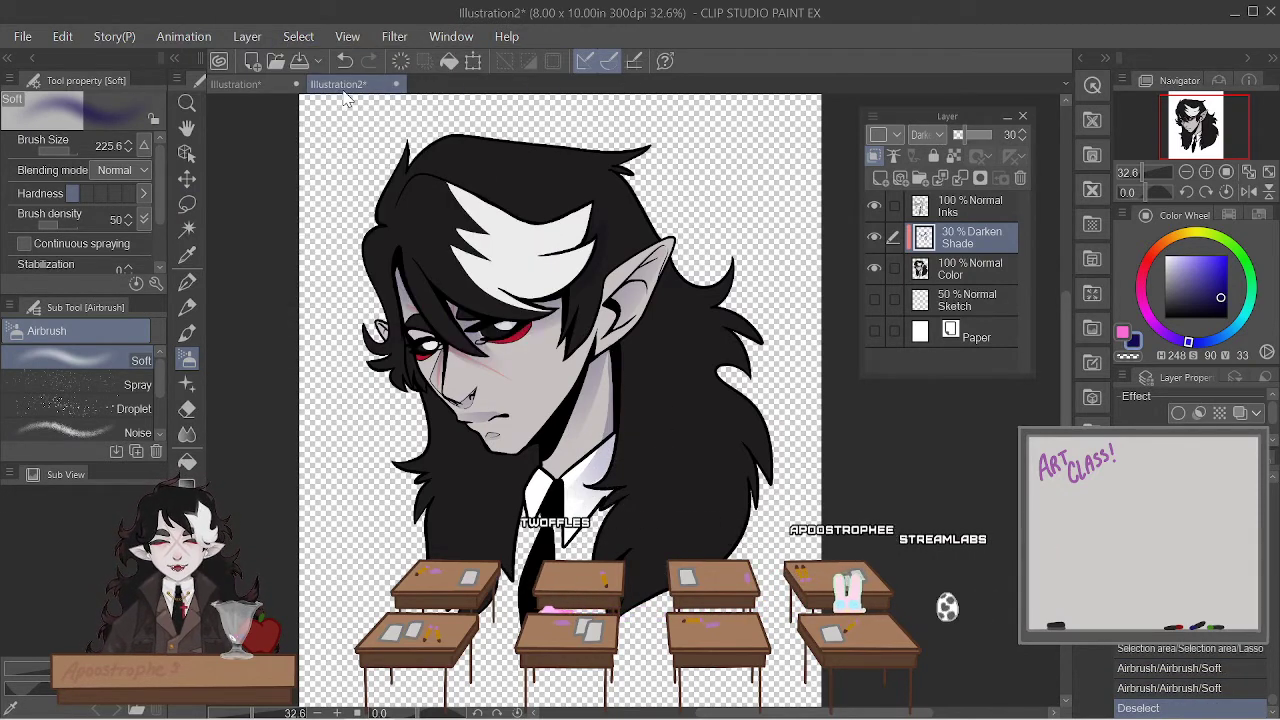
{"action": "scroll", "coordinate": [460, 325], "scroll_direction": "down", "scroll_amount": 3}
{"action": "scroll", "coordinate": [460, 325], "scroll_direction": "up", "scroll_amount": 2}
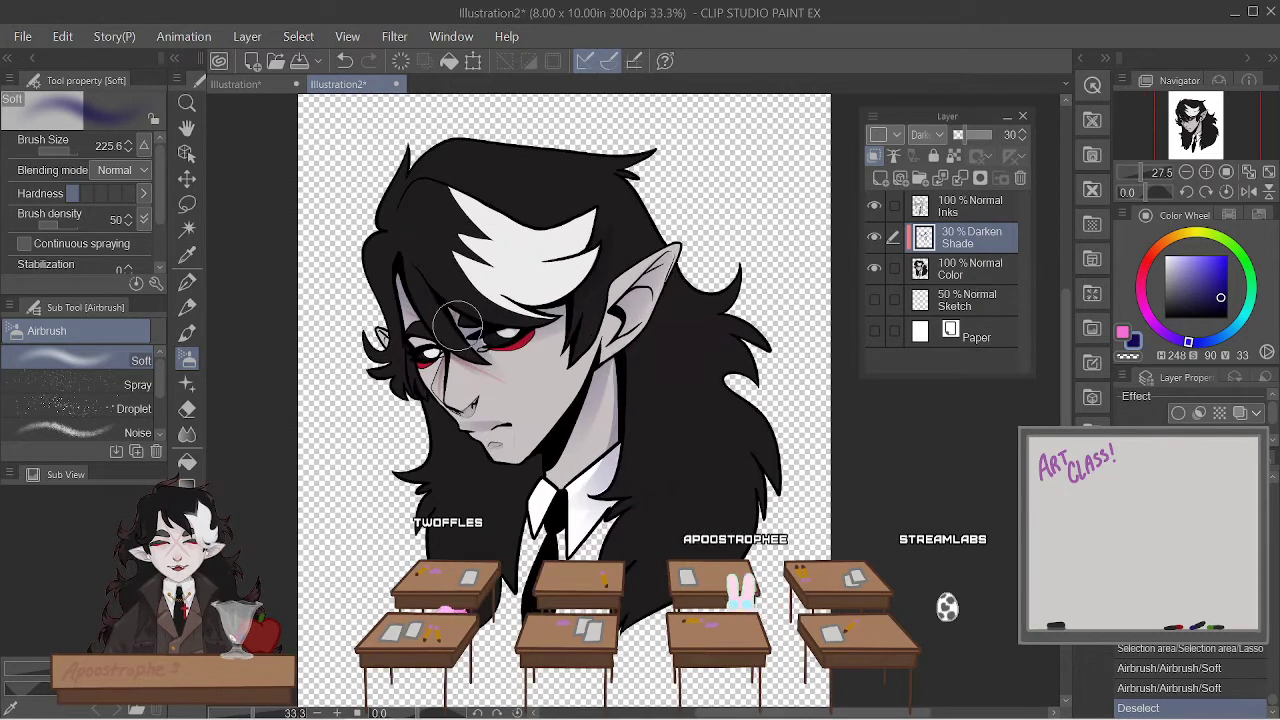
{"action": "left_click", "coordinate": [189, 202]}
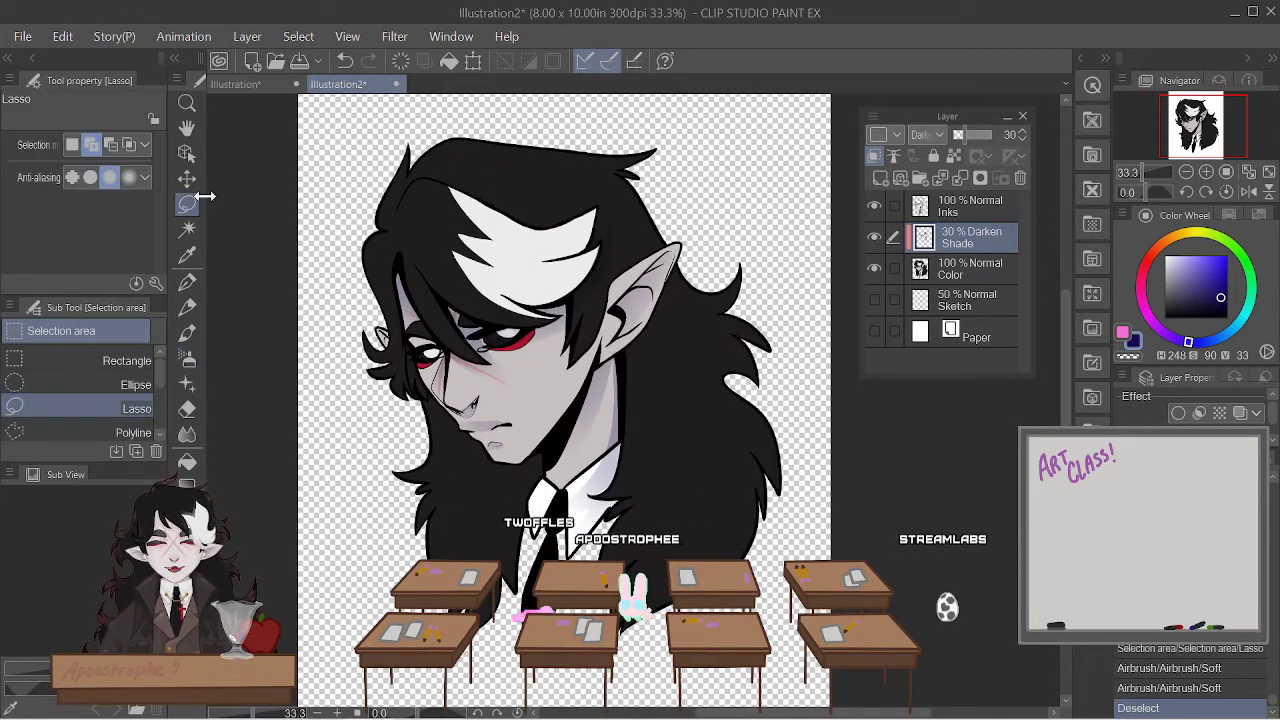
{"action": "mouse_move", "coordinate": [400, 260]}
{"action": "left_mouse_down"}
{"action": "mouse_move", "coordinate": [422, 360]}
{"action": "mouse_move", "coordinate": [474, 424]}
{"action": "mouse_move", "coordinate": [462, 380]}
{"action": "left_mouse_up"}
{"action": "key", "text": "ctrl+z"}
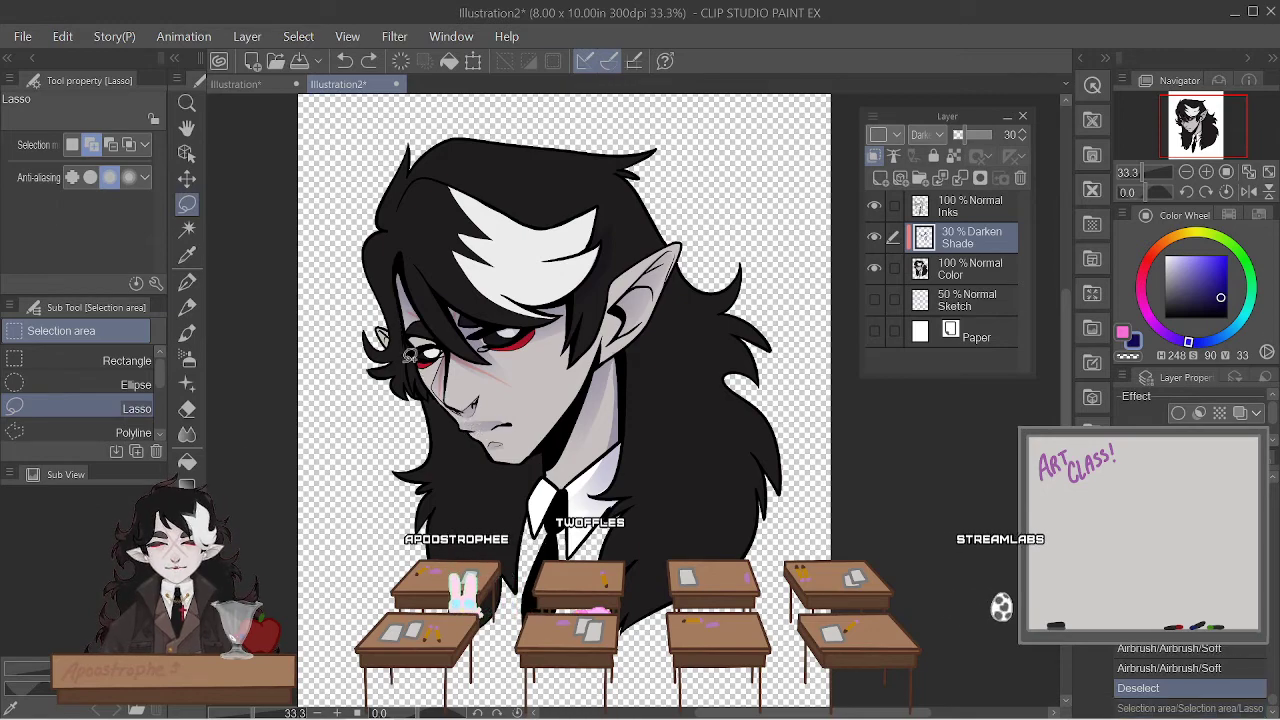
{"action": "scroll", "coordinate": [462, 378], "scroll_direction": "down", "scroll_amount": 2}
{"action": "scroll", "coordinate": [447, 255], "scroll_direction": "up", "scroll_amount": 2}
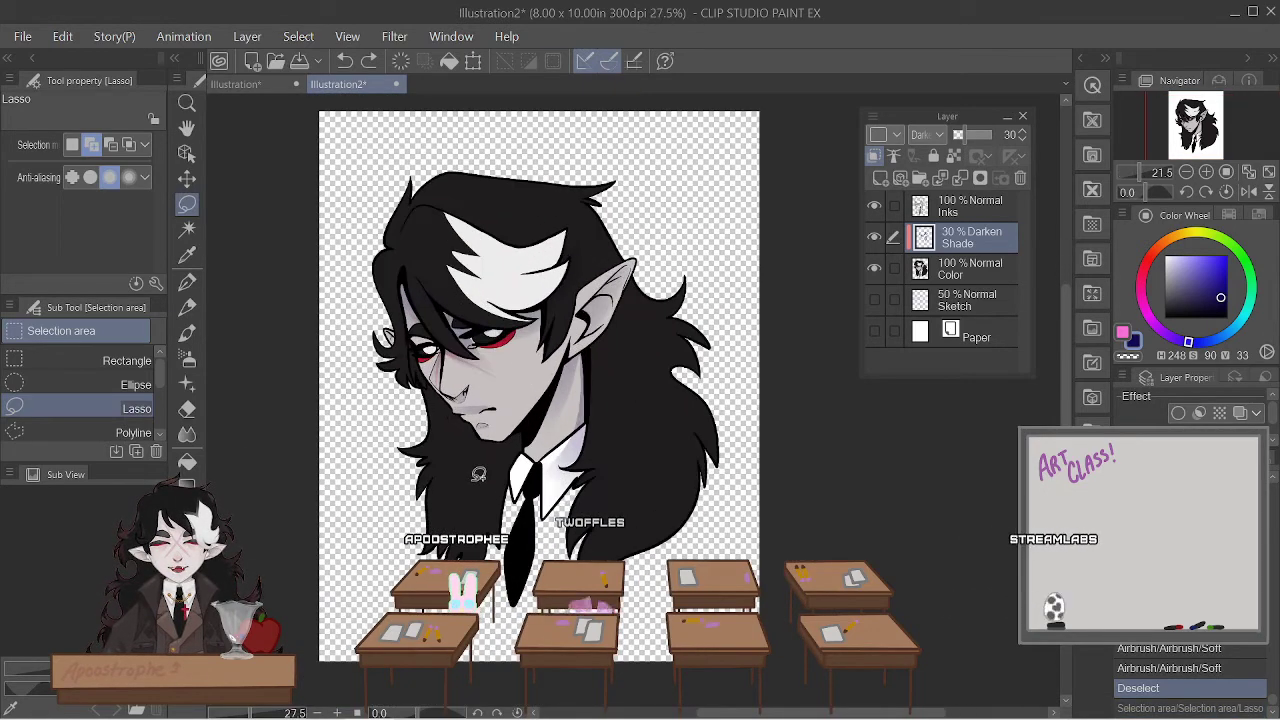
{"action": "scroll", "coordinate": [433, 296], "scroll_direction": "down", "scroll_amount": 1}
{"action": "scroll", "coordinate": [400, 330], "scroll_direction": "up", "scroll_amount": 1}
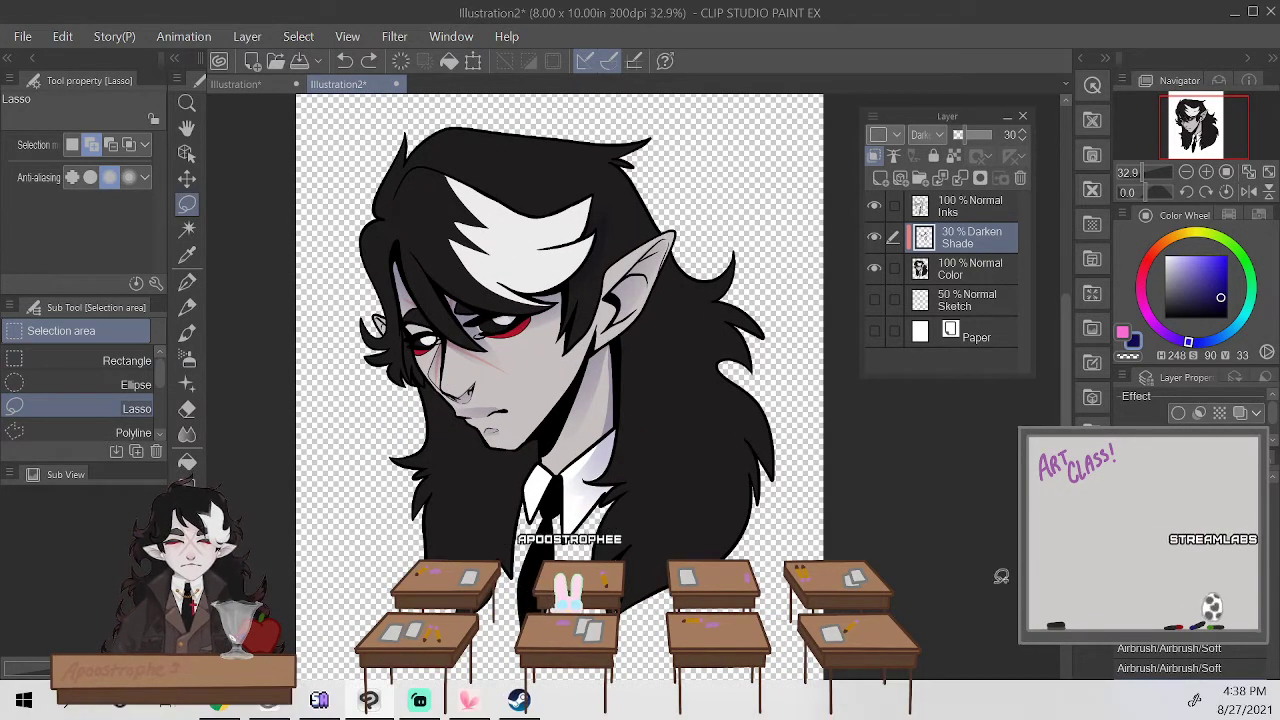
{"action": "scroll", "coordinate": [659, 338], "scroll_direction": "up", "scroll_amount": 1}
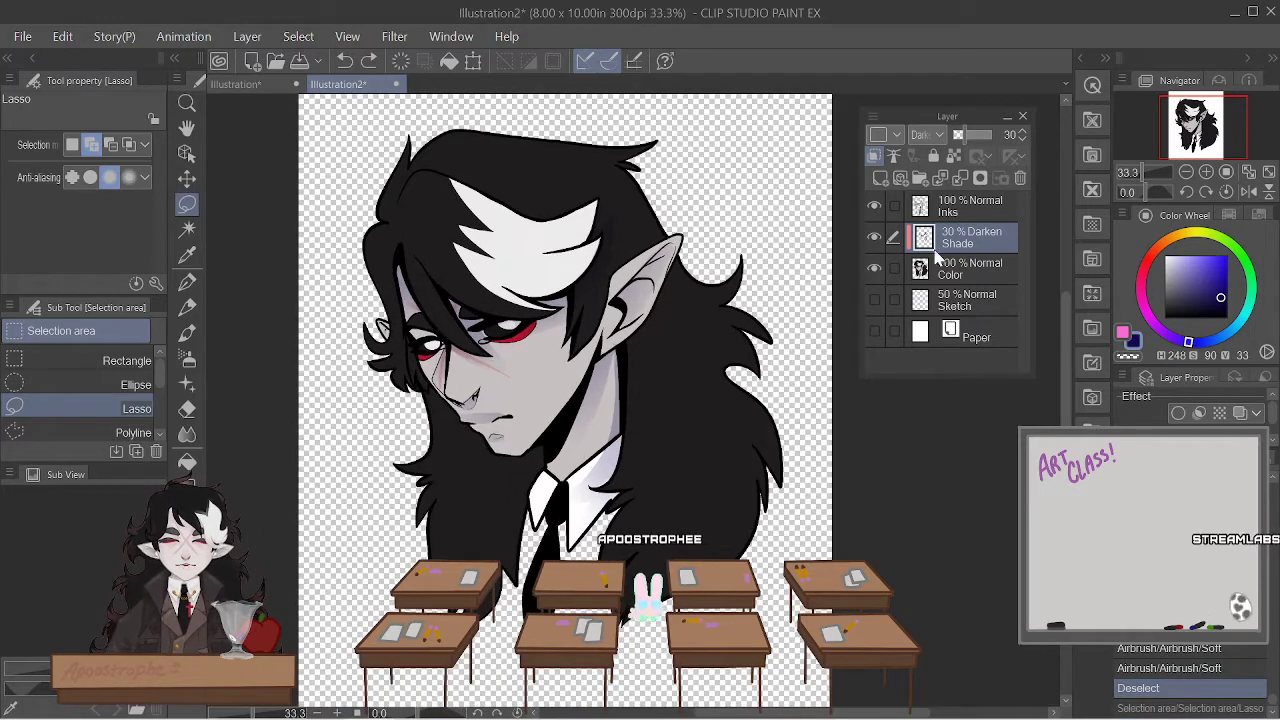
- Add a new raster layer above the Inks layer and set its blending mode to Add (Glow)
{"action": "left_click", "coordinate": [955, 206]}
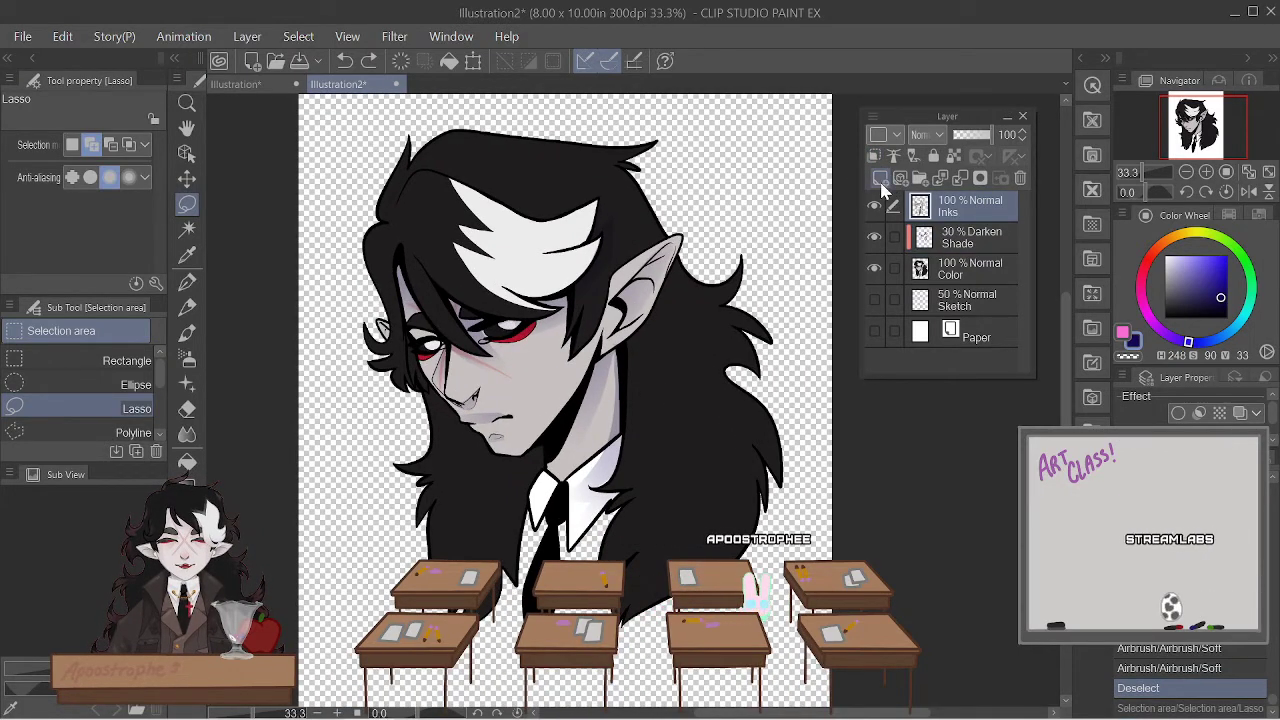
{"action": "left_click", "coordinate": [879, 178]}
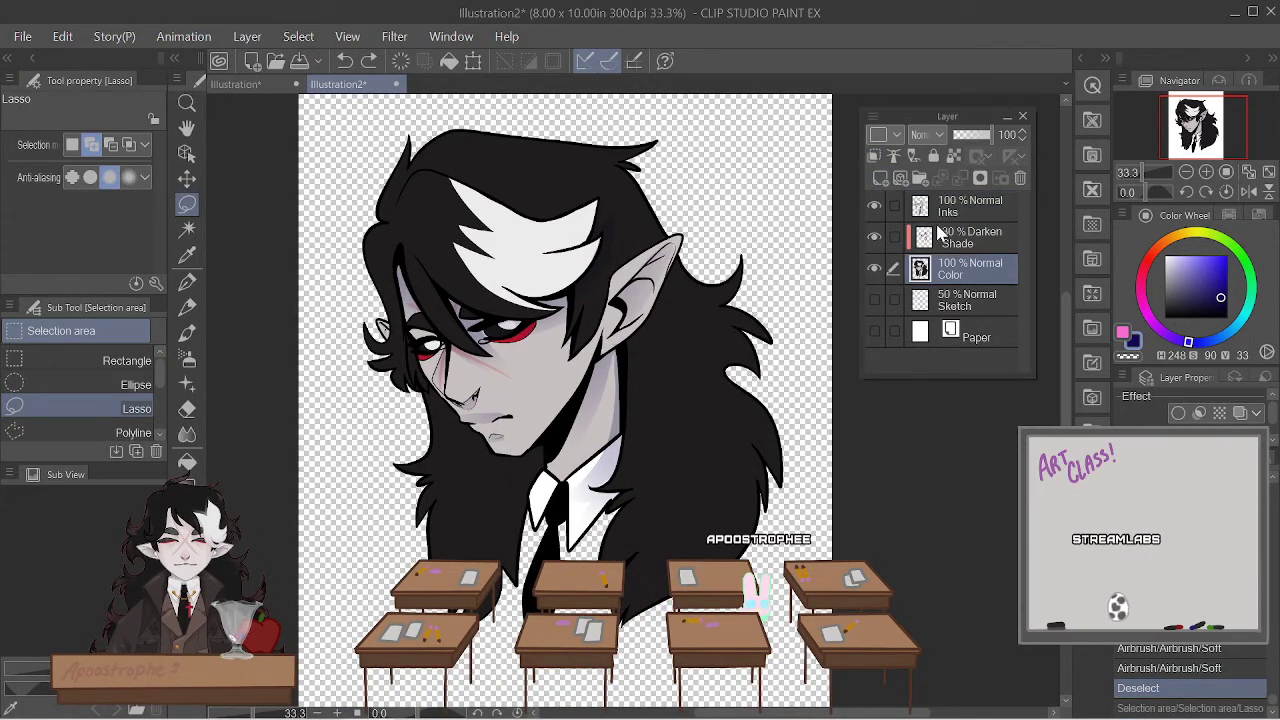
{"action": "key", "text": "ctrl+z"}
{"action": "left_click", "coordinate": [879, 180]}
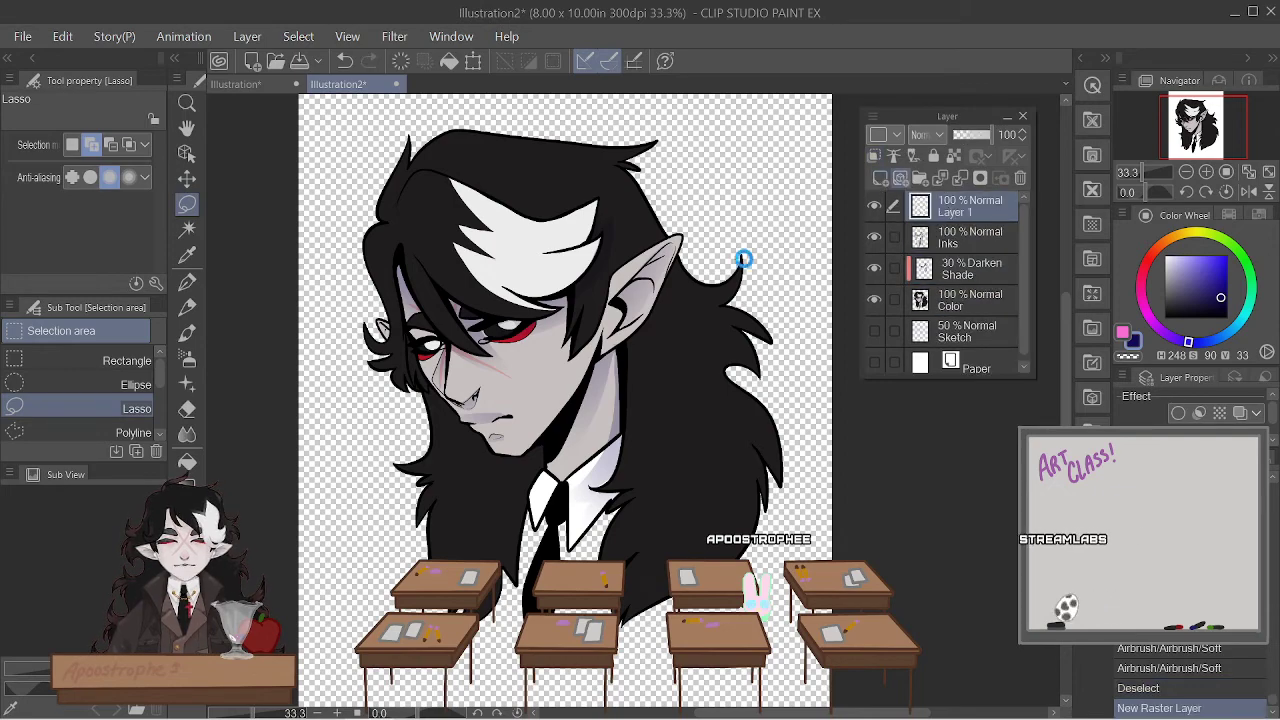
{"action": "scroll", "coordinate": [740, 280], "scroll_direction": "down", "scroll_amount": 4}
{"action": "scroll", "coordinate": [730, 355], "scroll_direction": "up", "scroll_amount": 4}
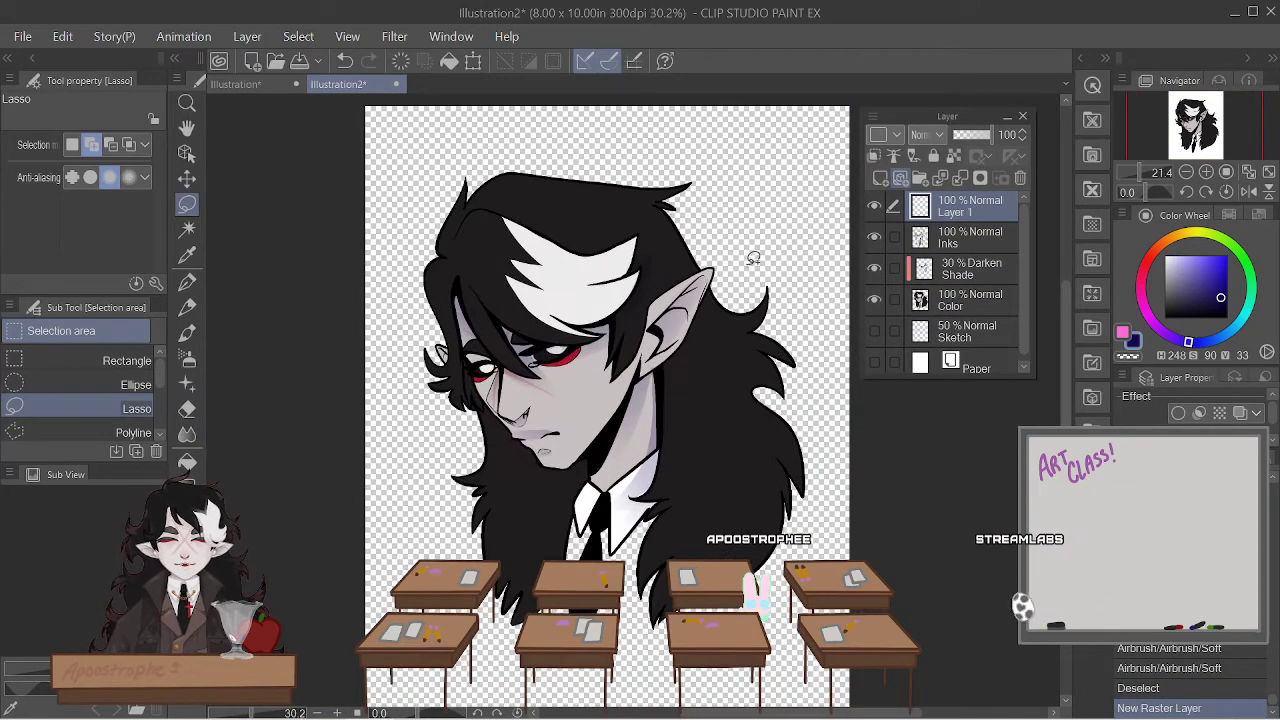
{"action": "left_click", "coordinate": [940, 135]}
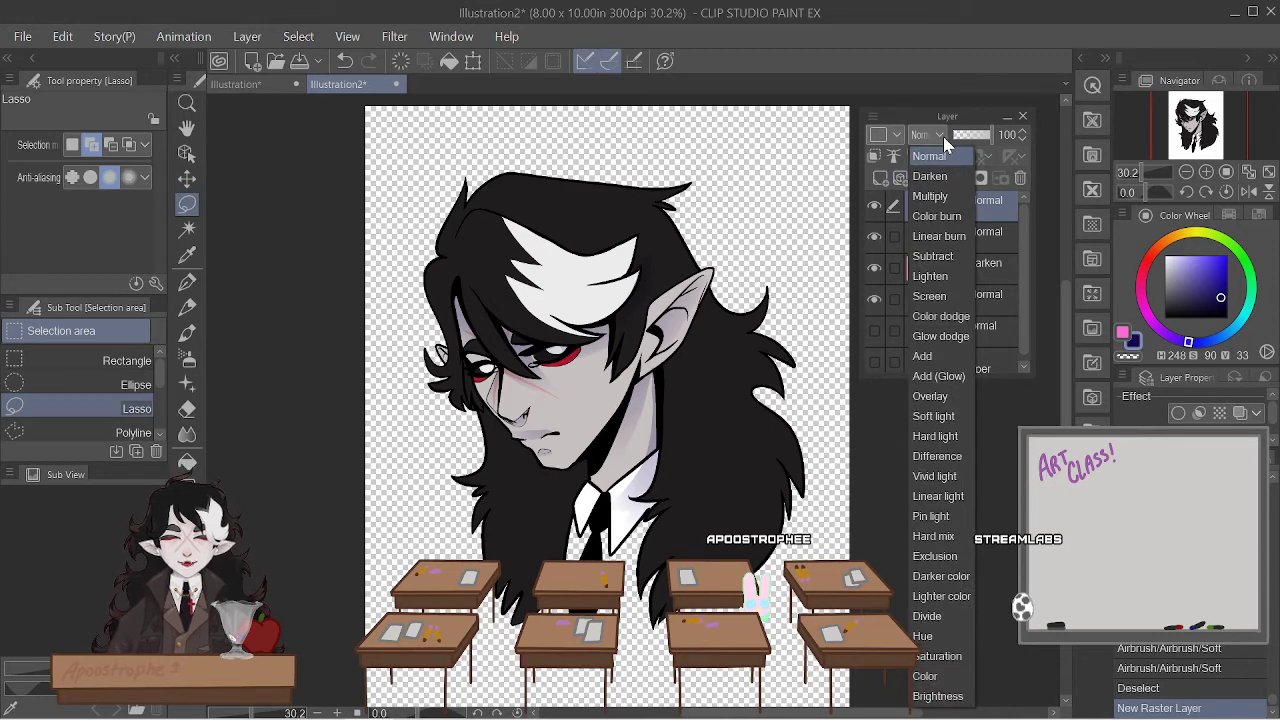
{"action": "left_click", "coordinate": [951, 376]}
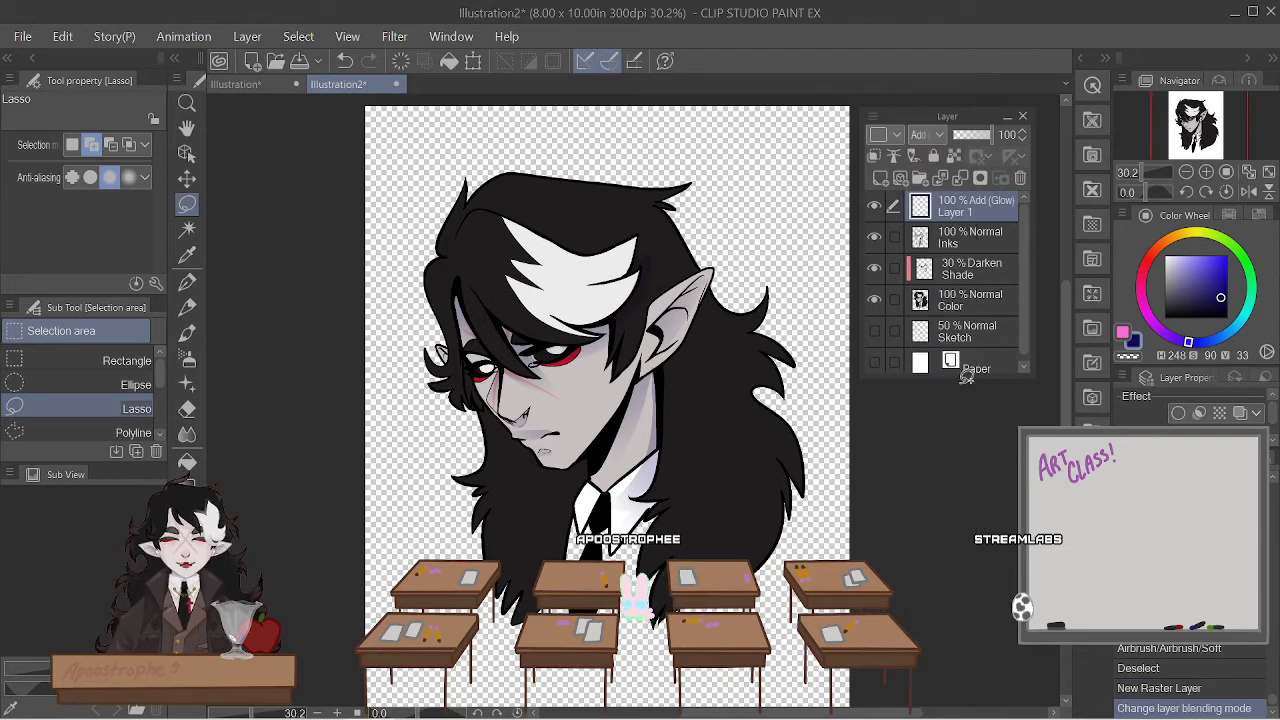
- Choose a pale yellow (H 49, S 21, V 95), lasso a jagged highlight on the black fringe beside the white streak, and airbrush it softly
{"action": "left_click", "coordinate": [1196, 243]}
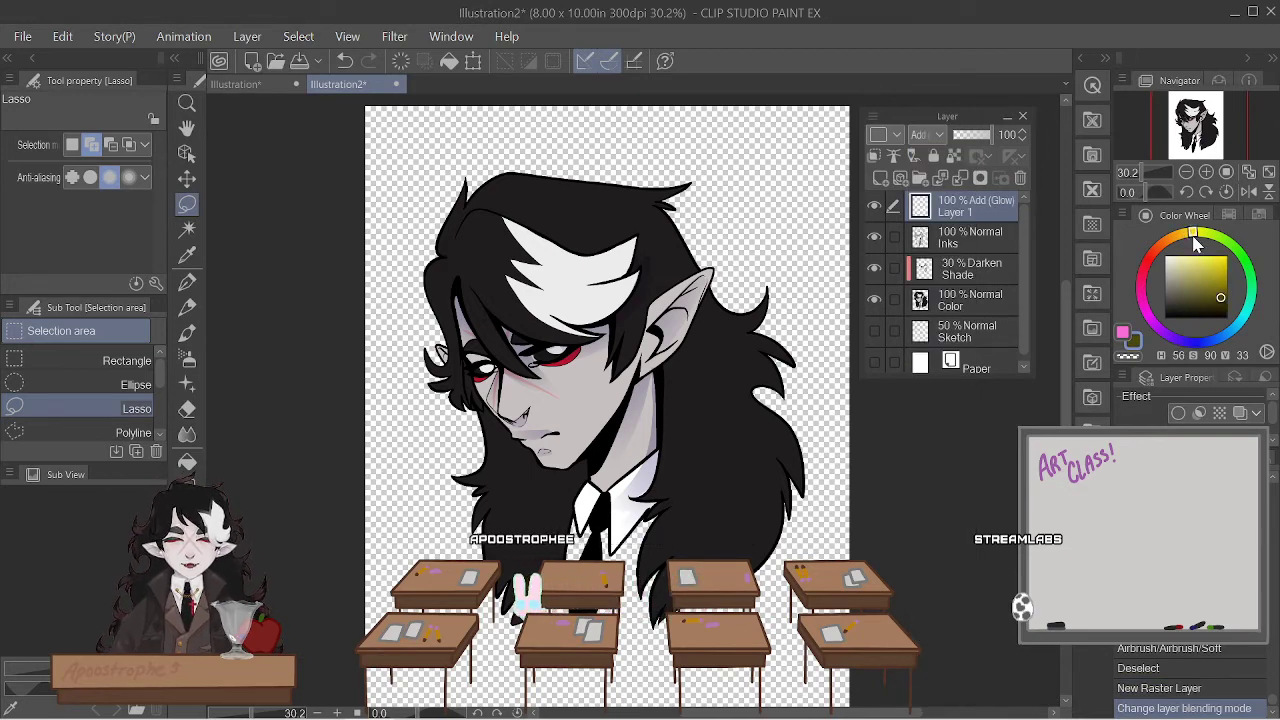
{"action": "left_click_drag", "start_coordinate": [1196, 237], "coordinate": [1186, 256]}
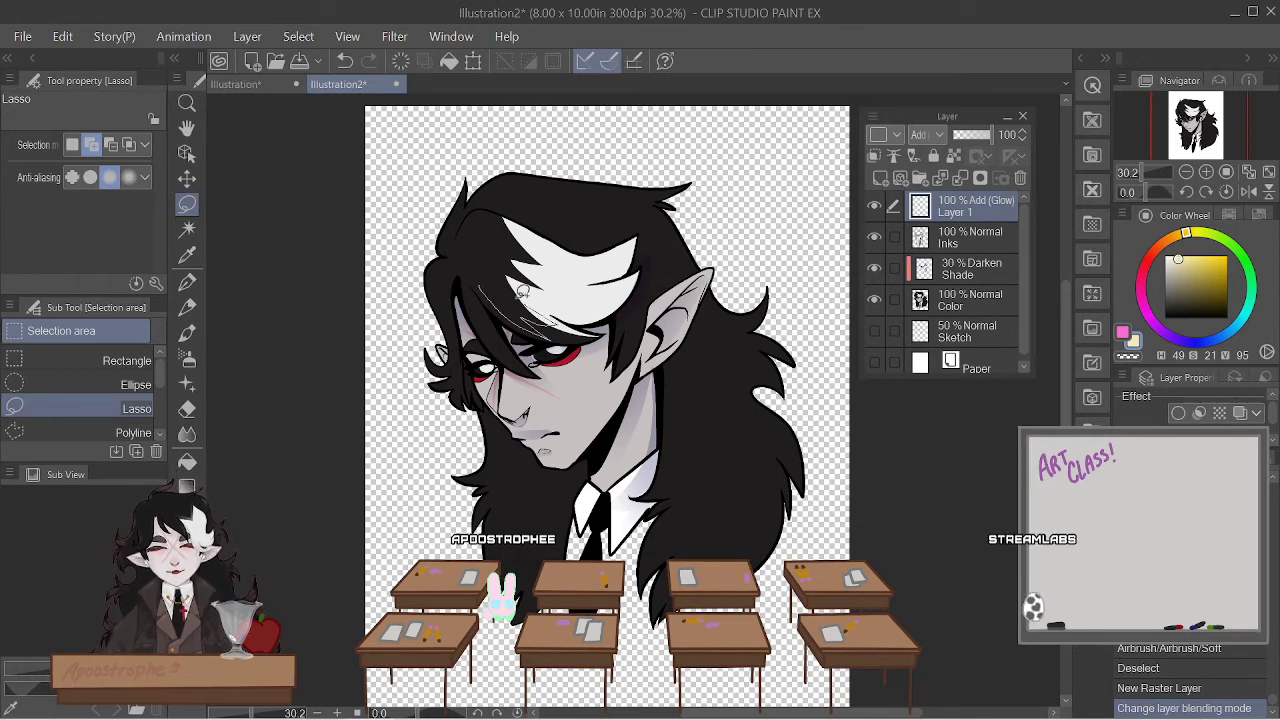
{"action": "left_click_drag", "start_coordinate": [505, 291], "coordinate": [500, 292]}
{"action": "left_click", "coordinate": [187, 357]}
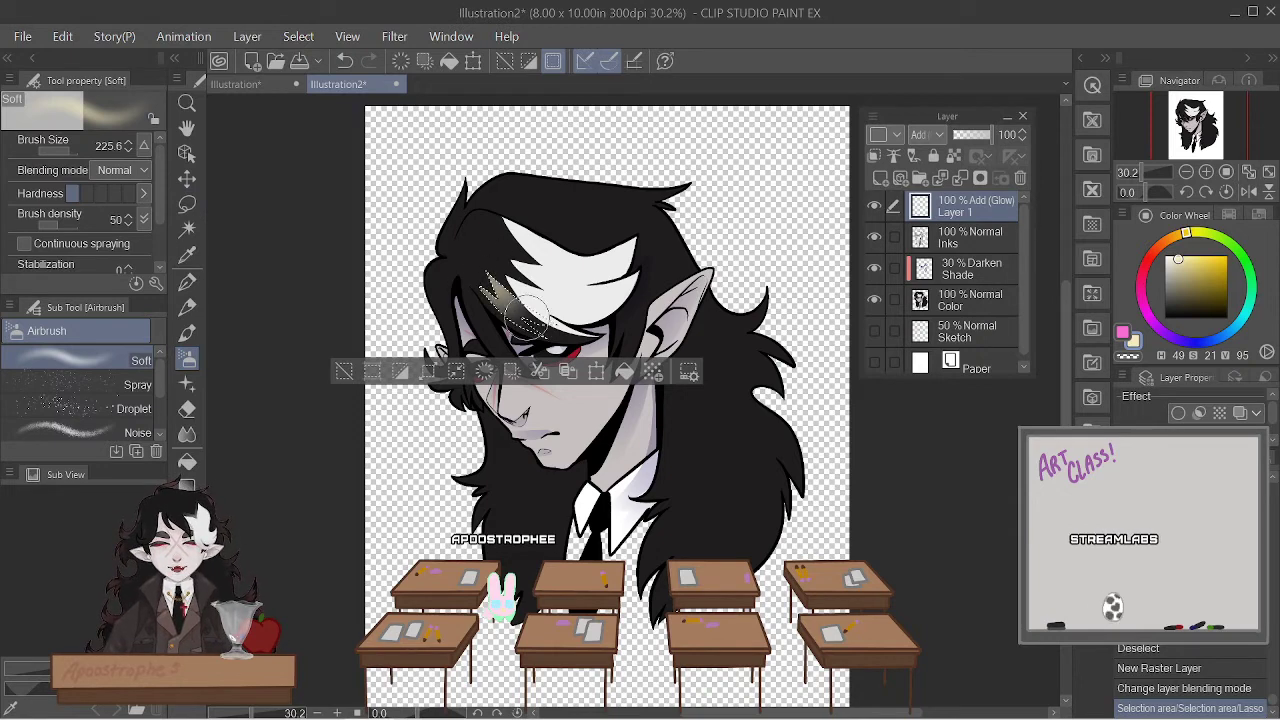
{"action": "left_click_drag", "start_coordinate": [527, 318], "coordinate": [560, 330]}
{"action": "left_click_drag", "start_coordinate": [540, 312], "coordinate": [575, 305]}
- Lower the Add (Glow) layer's opacity to 30% and deselect the fringe highlight
{"action": "left_click", "coordinate": [977, 135]}
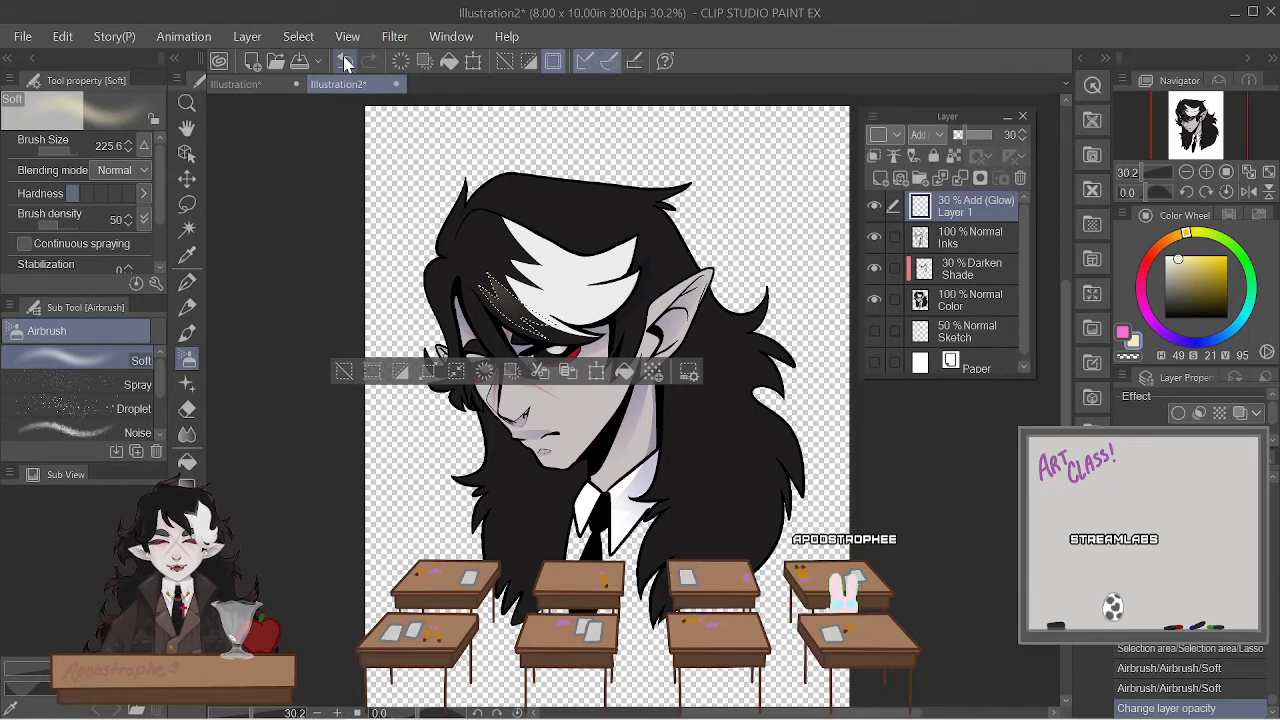
{"action": "left_click", "coordinate": [298, 36]}
{"action": "left_click", "coordinate": [331, 80]}
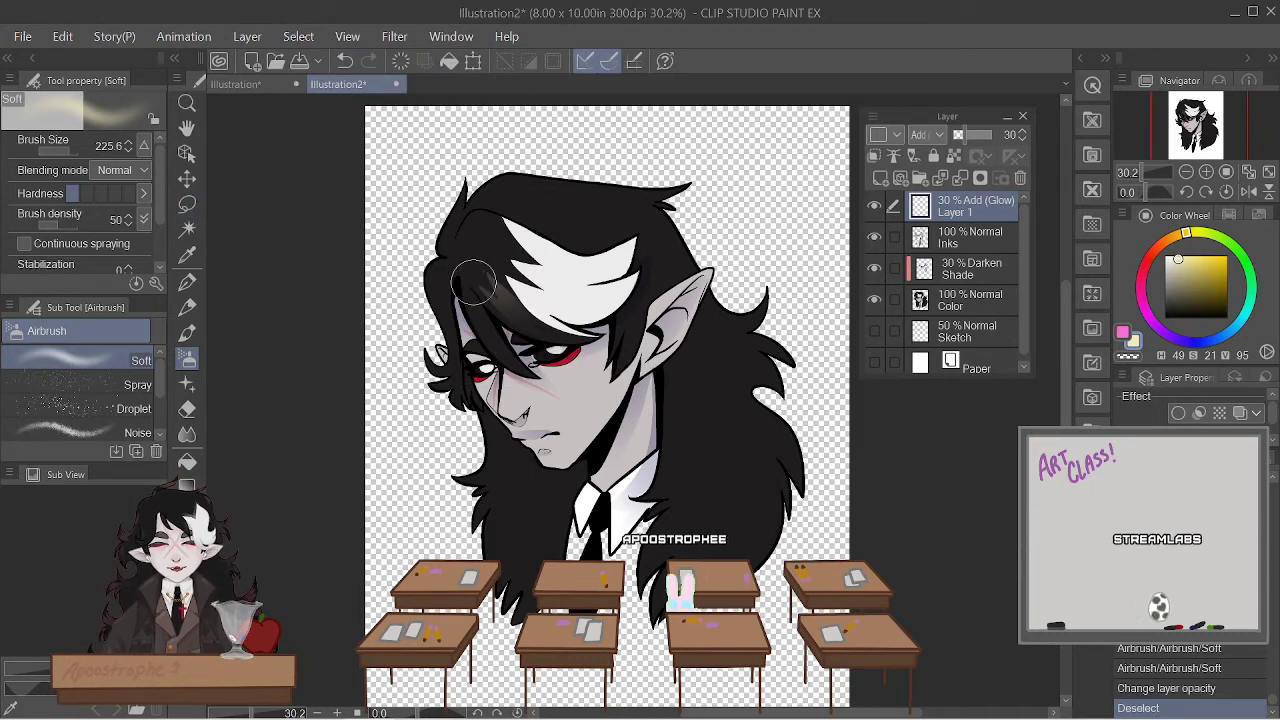
- Lasso a thin highlight along the narrow hair lock hanging over the forehead, airbrush it softly in pale yellow, and deselect
{"action": "key", "text": "m"}
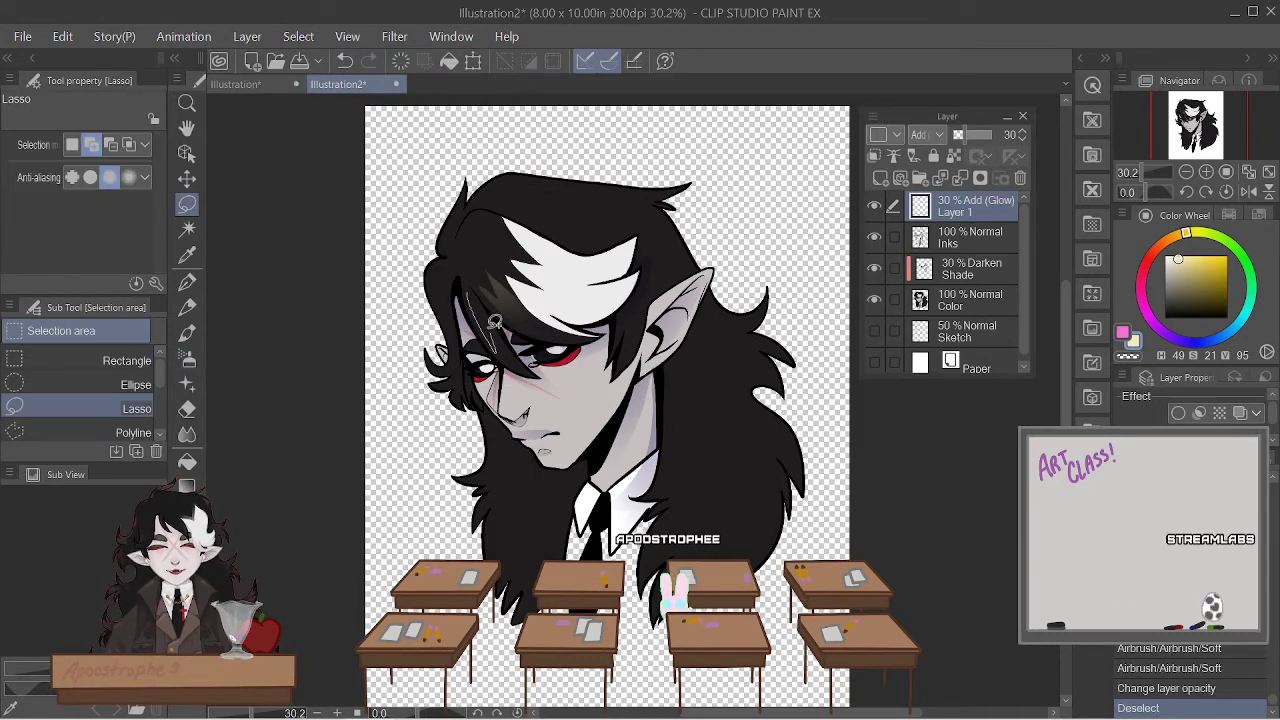
{"action": "left_click_drag", "start_coordinate": [492, 318], "coordinate": [478, 302]}
{"action": "key", "text": "ctrl+d"}
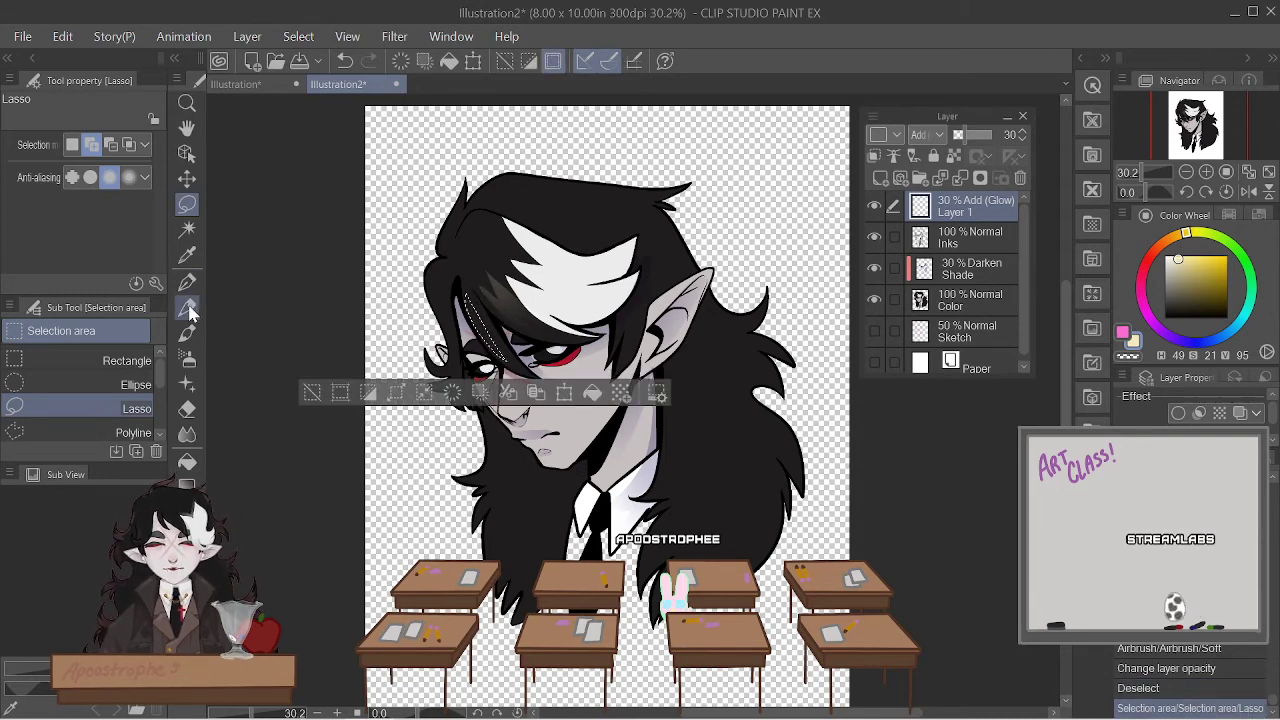
{"action": "key", "text": "b"}
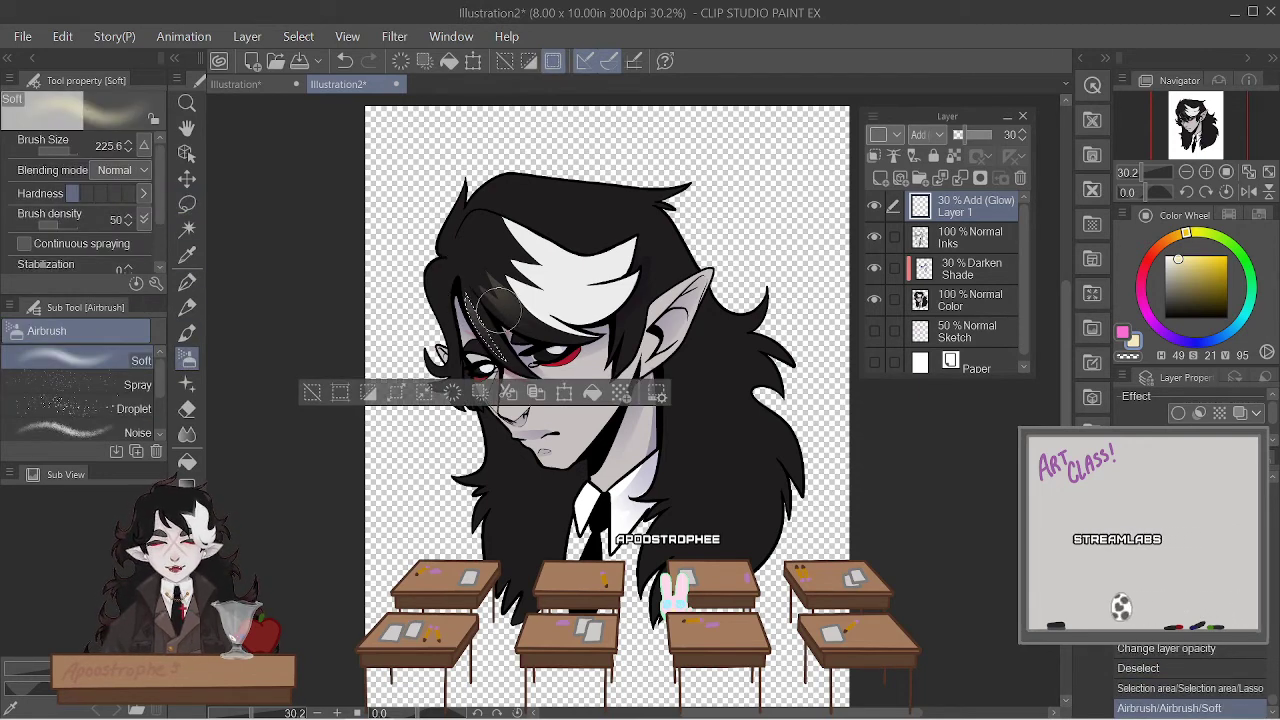
{"action": "left_click", "coordinate": [298, 36]}
{"action": "left_click", "coordinate": [322, 78]}
- Lasso jagged highlights on the outer hair lock above the far ear, airbrush them softly in pale yellow, and deselect
{"action": "key", "text": "m"}
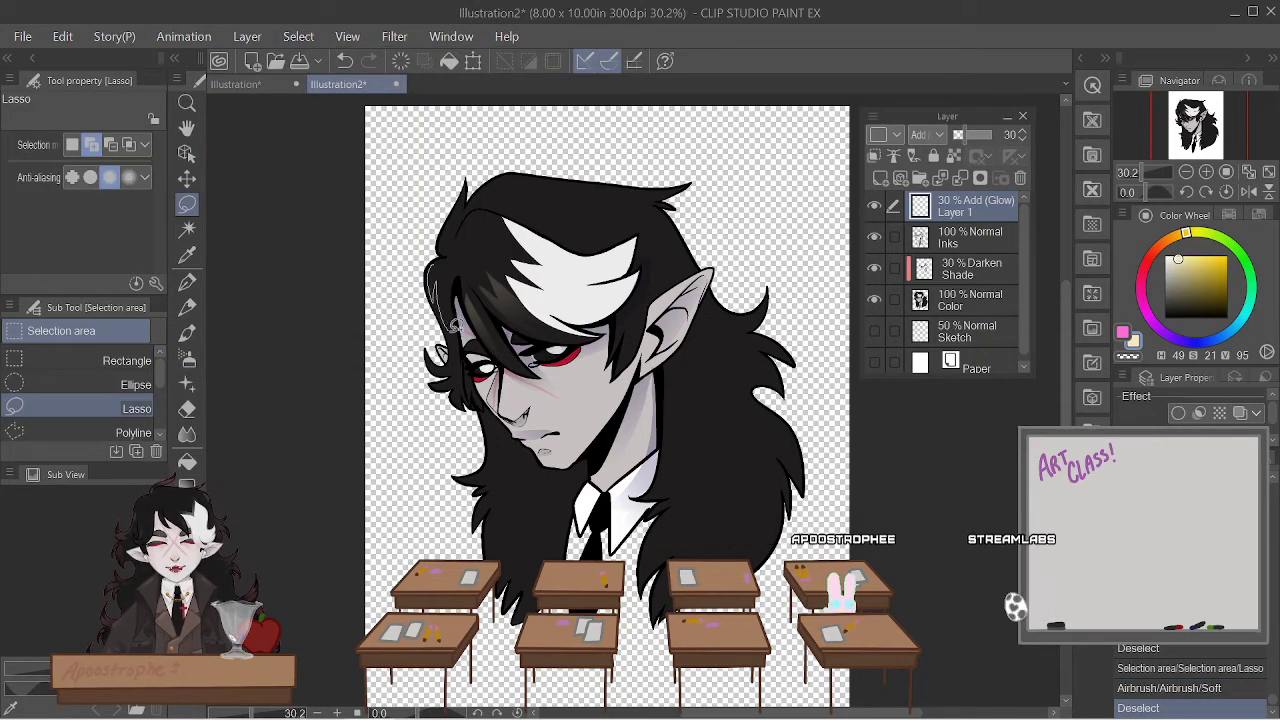
{"action": "left_click_drag", "start_coordinate": [436, 285], "coordinate": [438, 262]}
{"action": "key", "text": "b"}
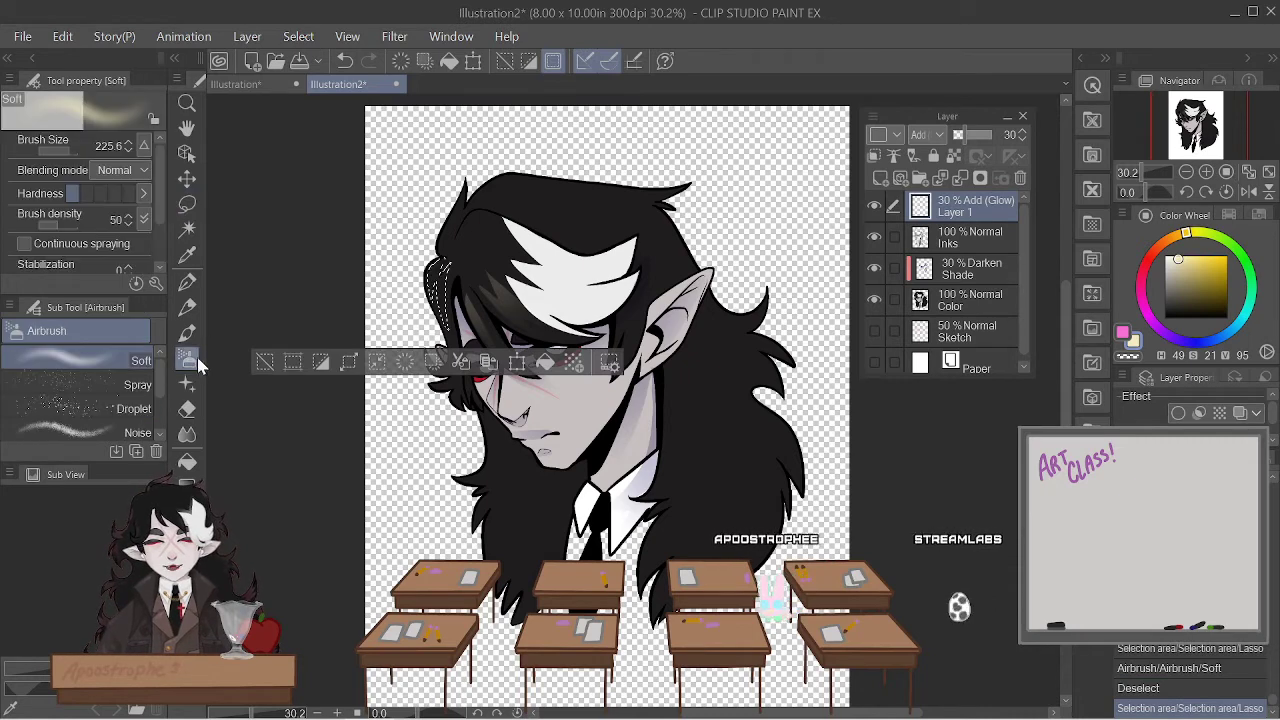
{"action": "key", "text": "ctrl+y"}
{"action": "key", "text": "ctrl+y"}
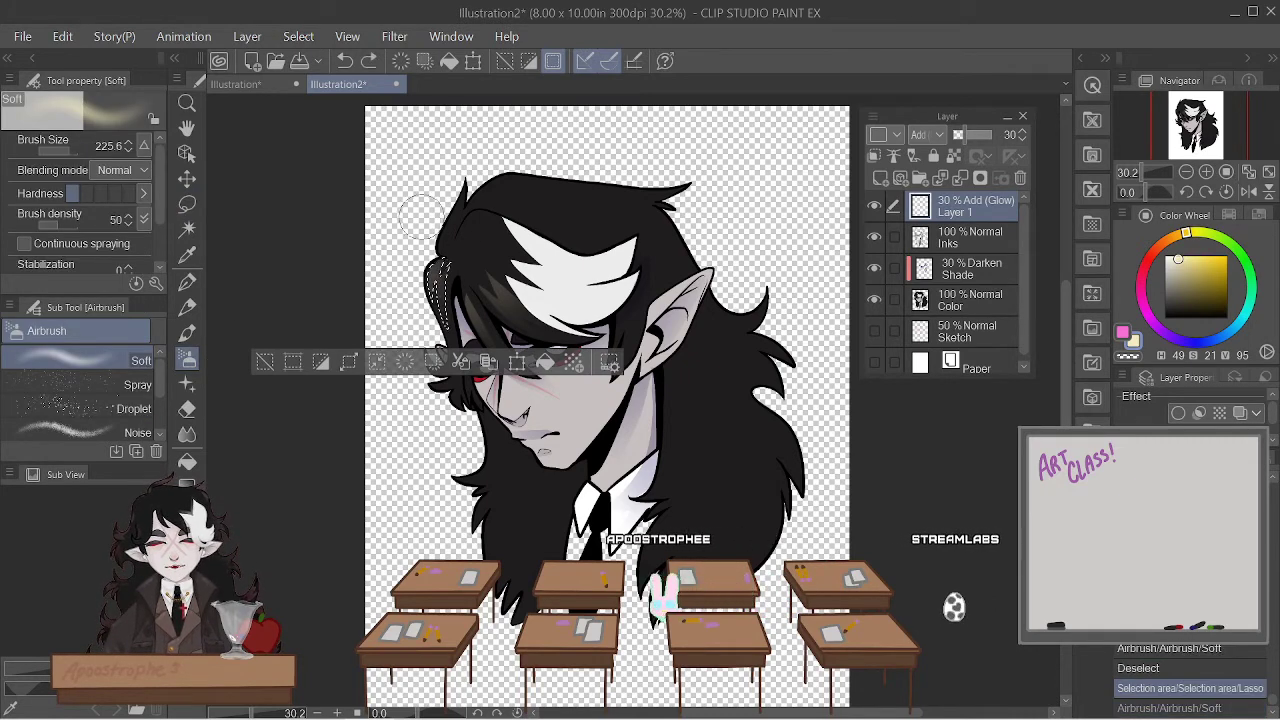
{"action": "left_click", "coordinate": [298, 36]}
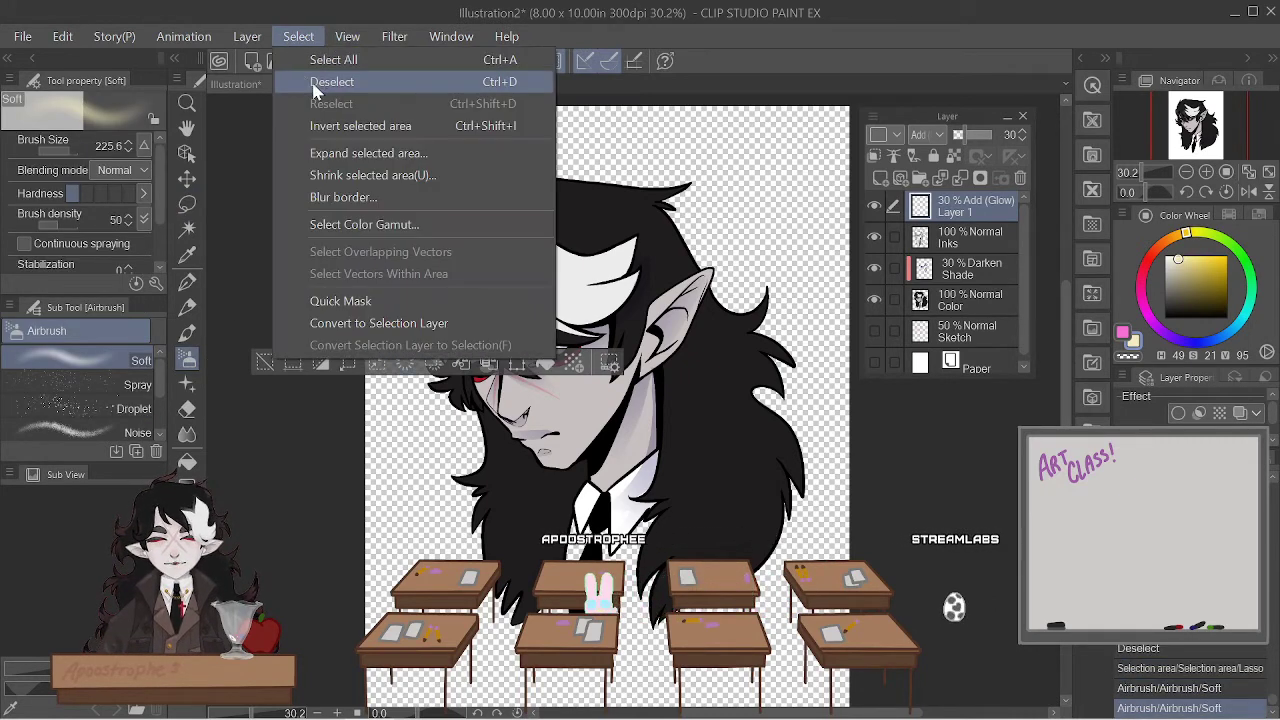
{"action": "left_click", "coordinate": [330, 80]}
- Lasso a pointed highlight on the crown beside the back hair tuft, airbrush it softly in pale yellow, and deselect
{"action": "left_click", "coordinate": [194, 206]}
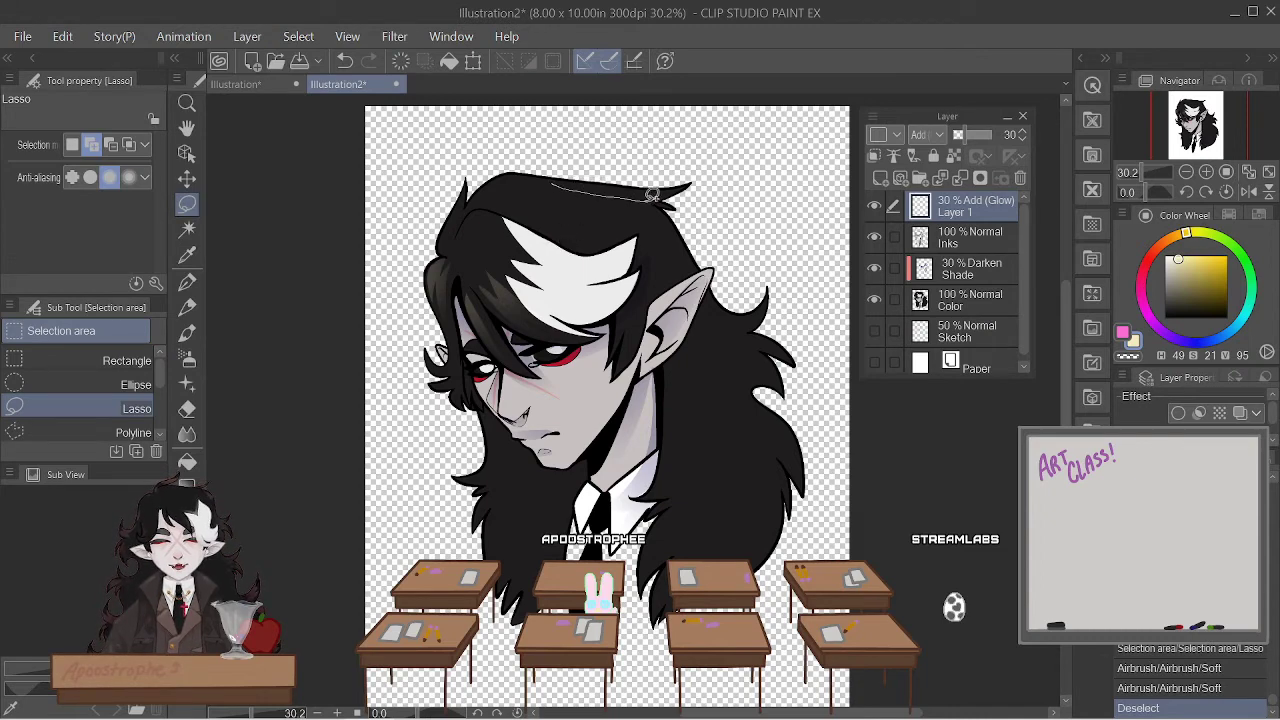
{"action": "mouse_move", "coordinate": [652, 195]}
{"action": "left_mouse_down"}
{"action": "mouse_move", "coordinate": [662, 229]}
{"action": "mouse_move", "coordinate": [588, 188]}
{"action": "mouse_move", "coordinate": [632, 186]}
{"action": "left_mouse_up"}
{"action": "left_click", "coordinate": [190, 360]}
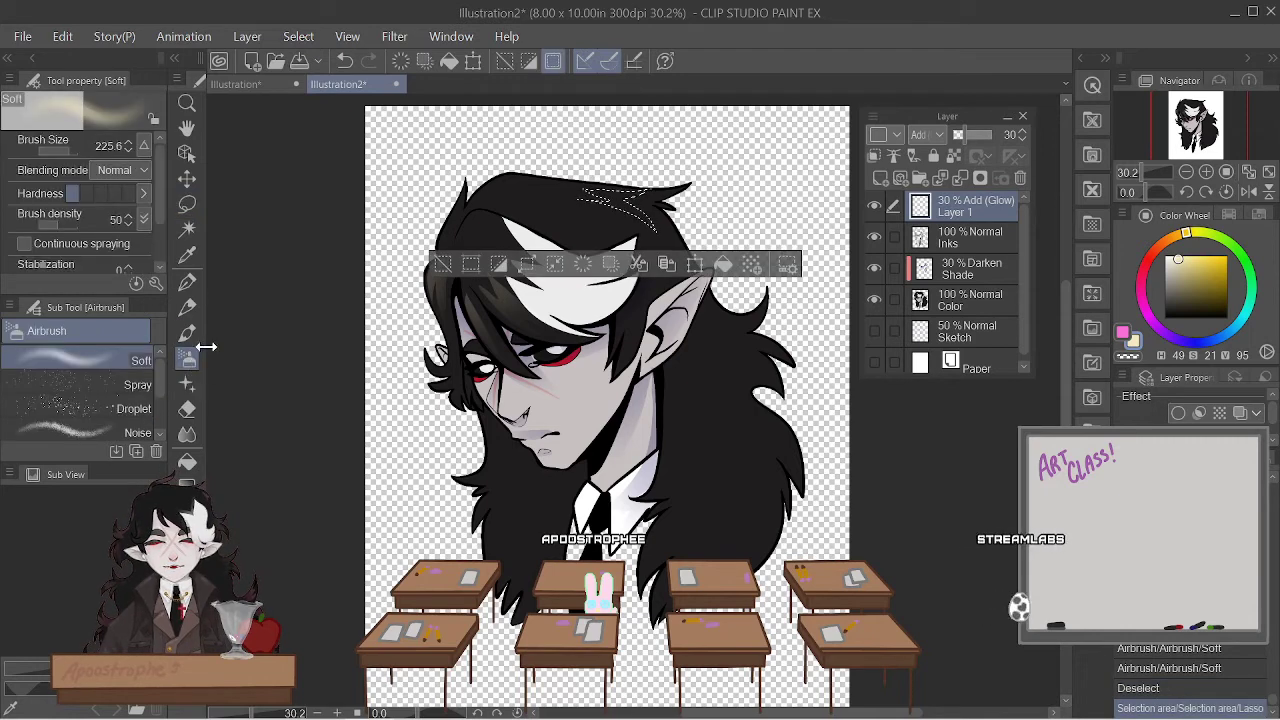
{"action": "left_click_drag", "start_coordinate": [587, 157], "coordinate": [565, 155]}
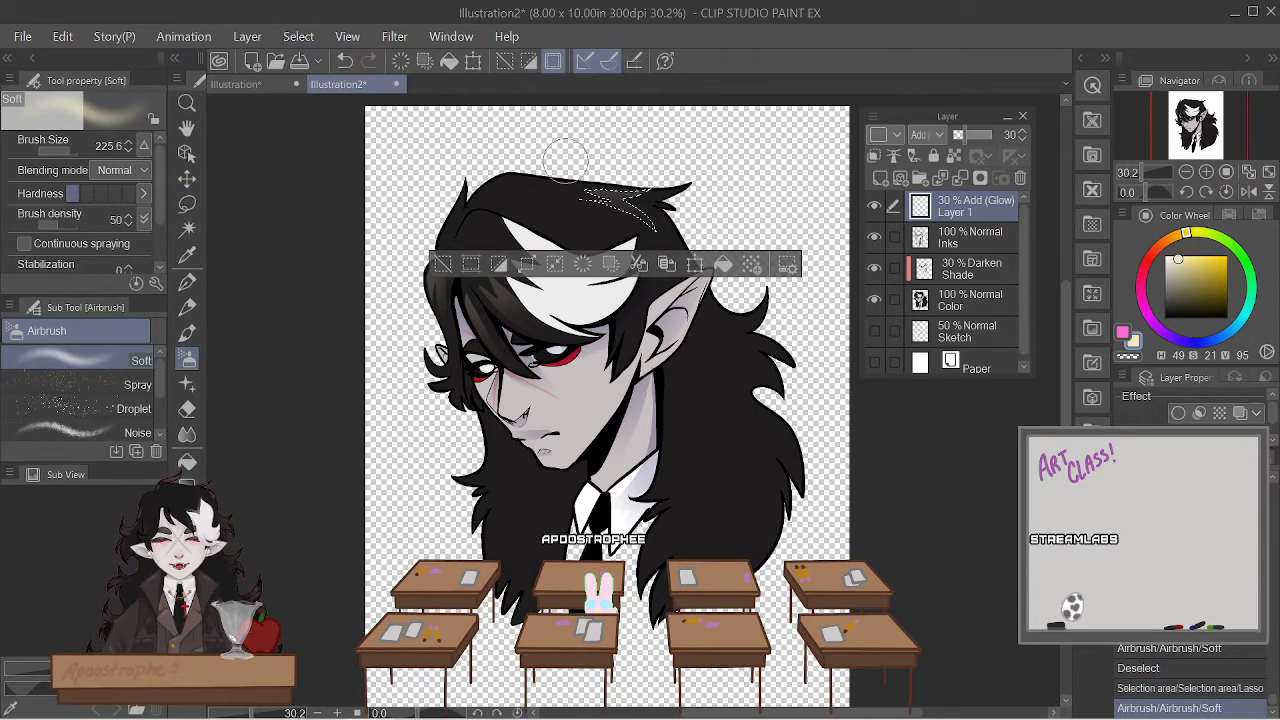
{"action": "left_click", "coordinate": [298, 36]}
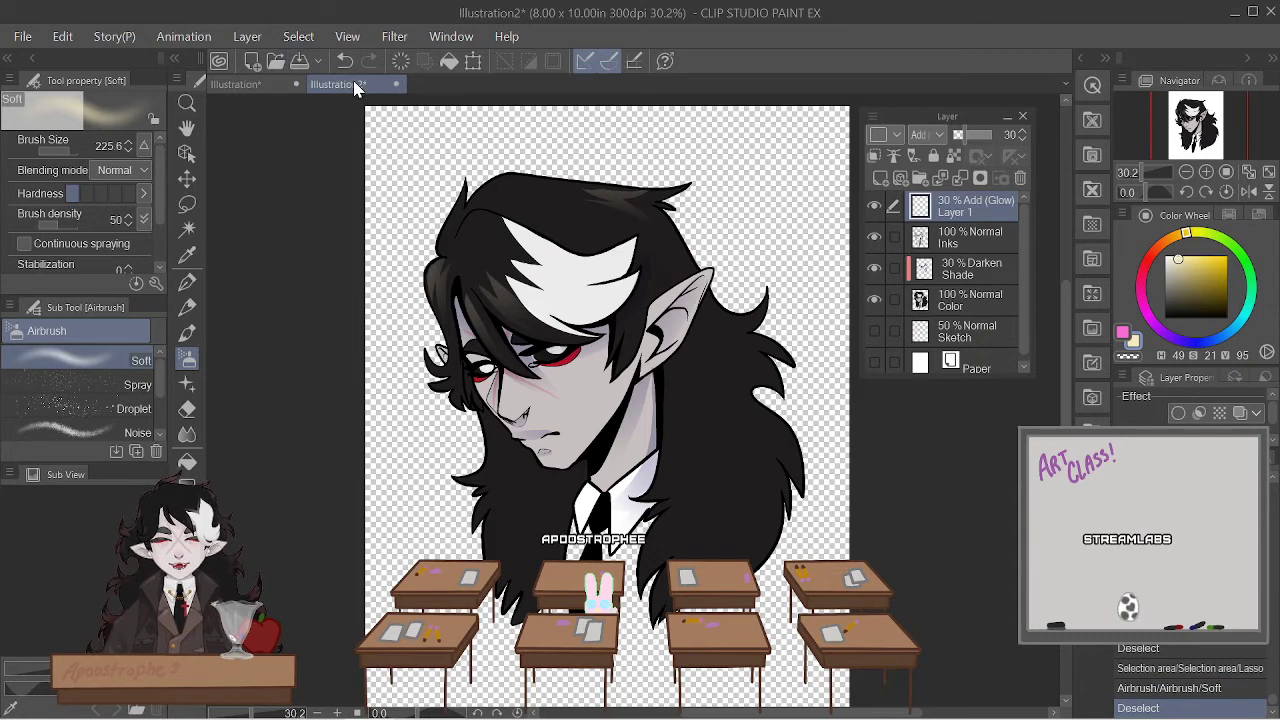
- Lasso a long jagged highlight down the hair hanging behind the chin, airbrush it softly in pale yellow, and deselect
{"action": "left_click", "coordinate": [188, 205]}
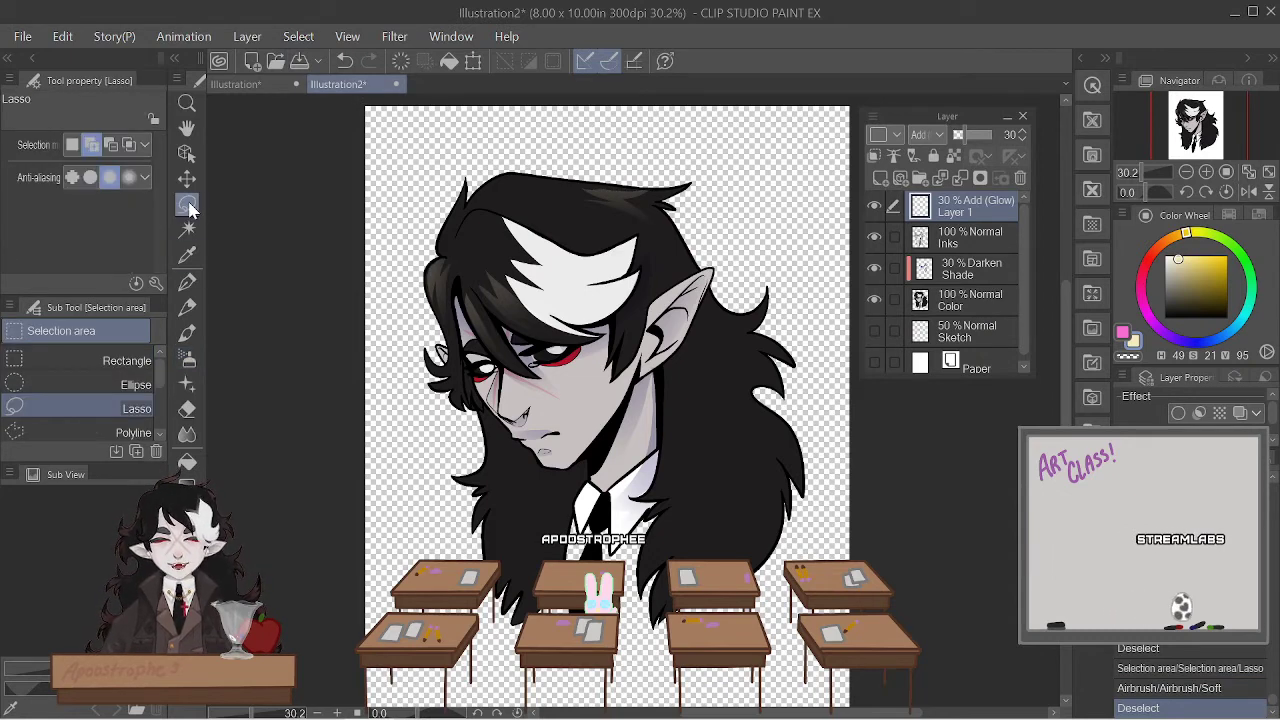
{"action": "mouse_move", "coordinate": [517, 416]}
{"action": "left_mouse_down"}
{"action": "mouse_move", "coordinate": [493, 458]}
{"action": "mouse_move", "coordinate": [502, 559]}
{"action": "mouse_move", "coordinate": [519, 462]}
{"action": "mouse_move", "coordinate": [507, 478]}
{"action": "mouse_move", "coordinate": [517, 416]}
{"action": "left_mouse_up"}
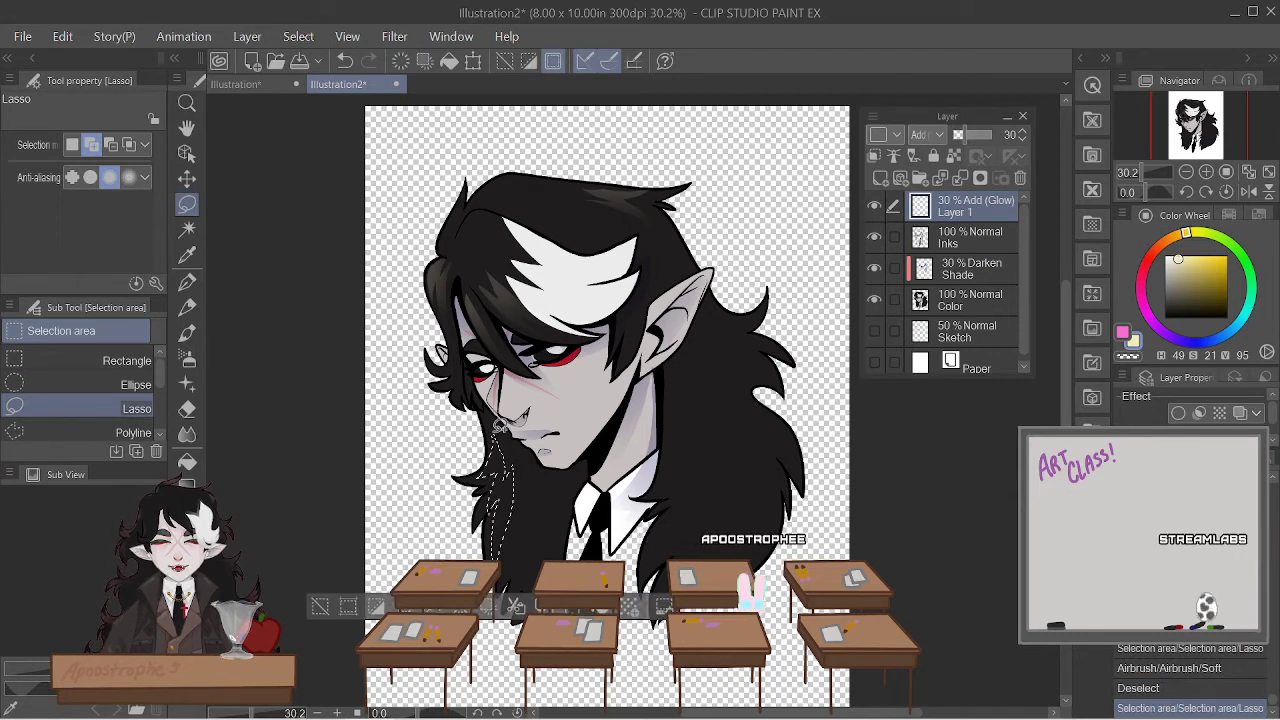
{"action": "left_click", "coordinate": [187, 358]}
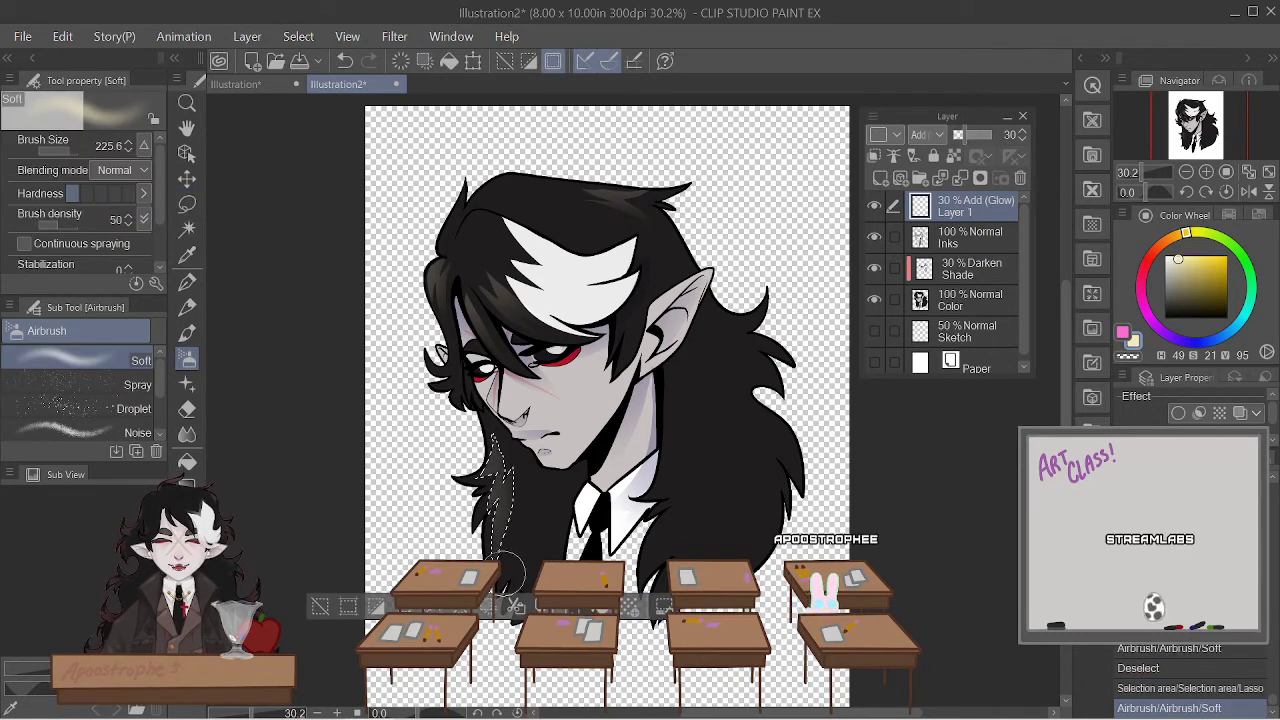
{"action": "key", "text": "ctrl+y"}
{"action": "left_click", "coordinate": [297, 37]}
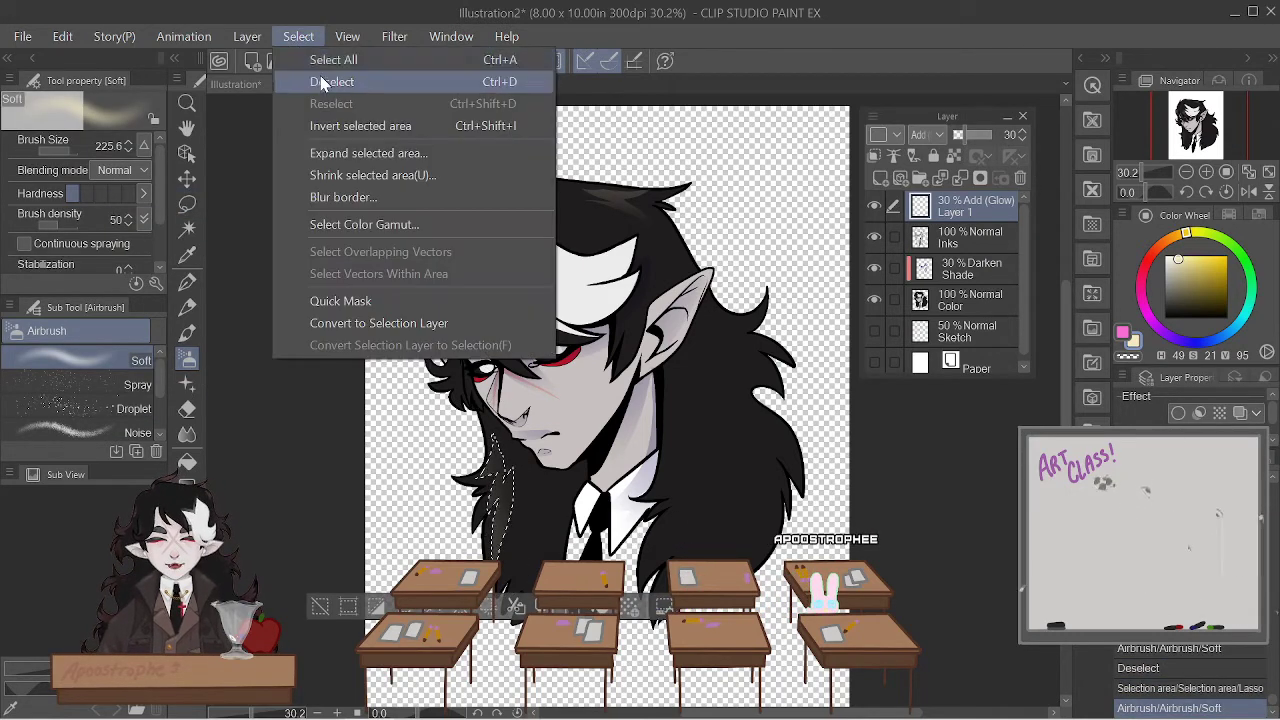
{"action": "left_click", "coordinate": [328, 80]}
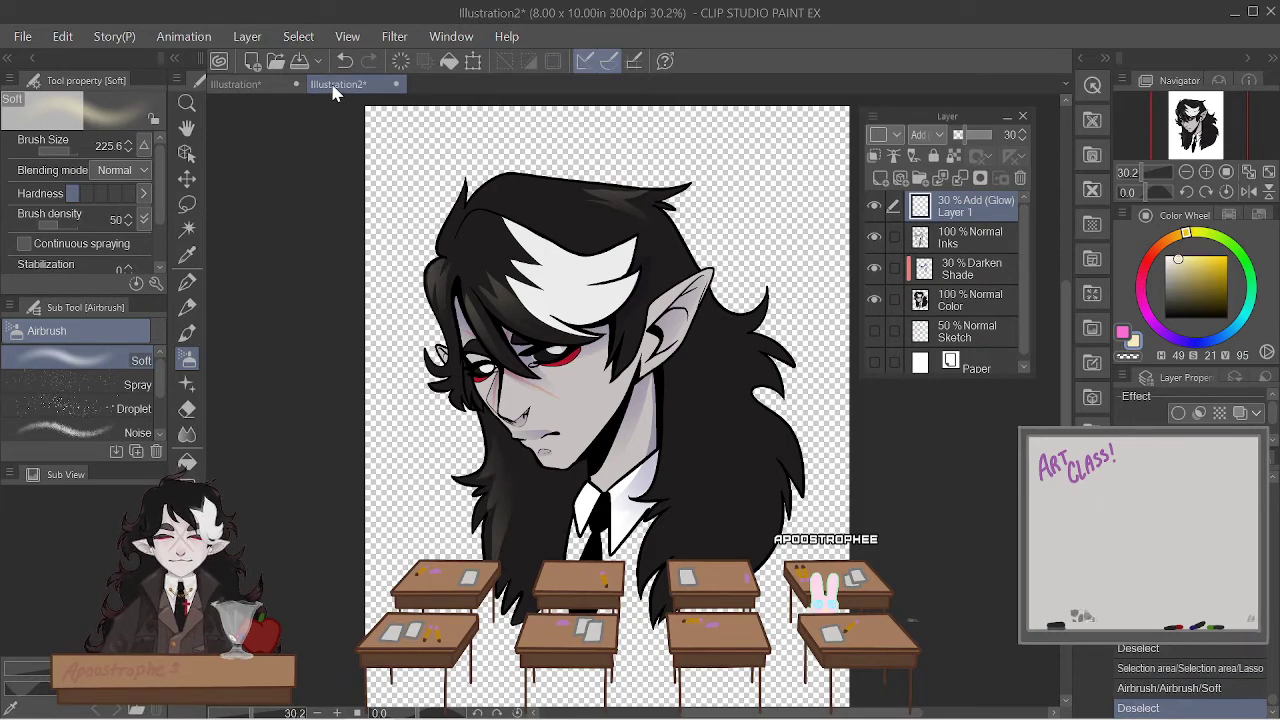
- Lasso small highlight shapes on the tip and nostril of the nose, airbrush them softly in pale yellow, and deselect
{"action": "scroll", "coordinate": [501, 389], "scroll_direction": "up", "scroll_amount": 3}
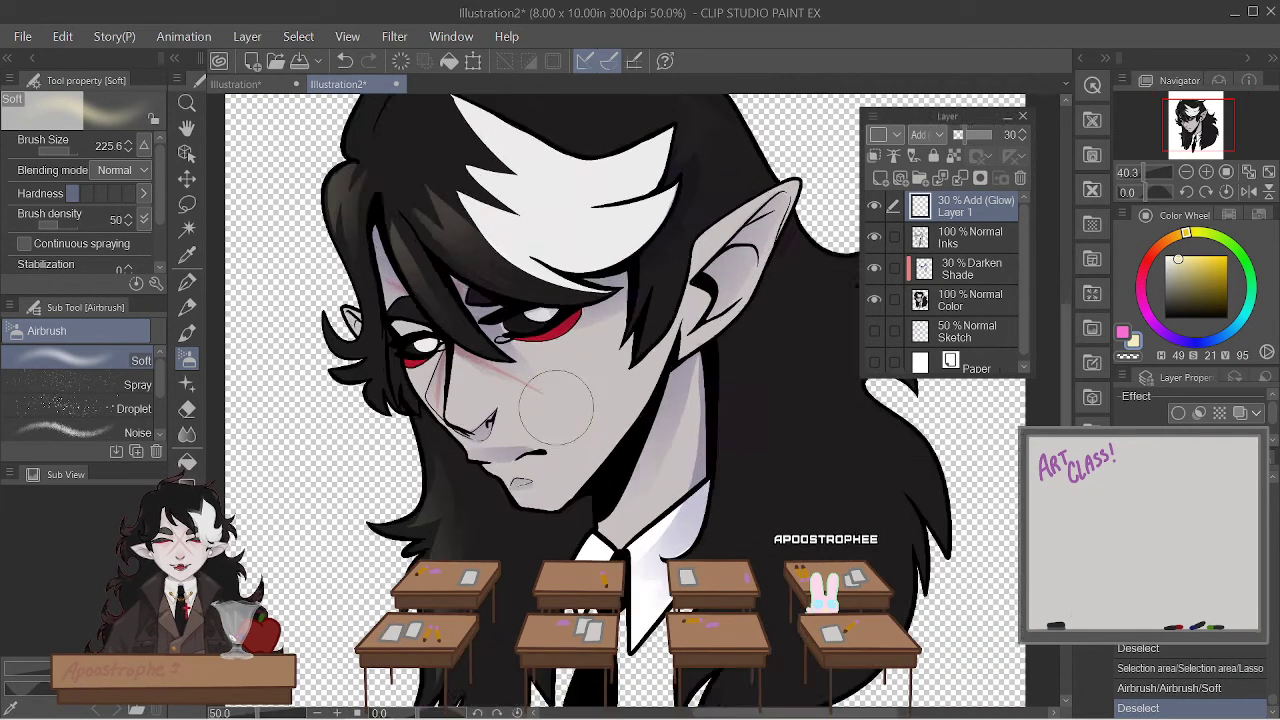
{"action": "scroll", "coordinate": [500, 385], "scroll_direction": "up", "scroll_amount": 3}
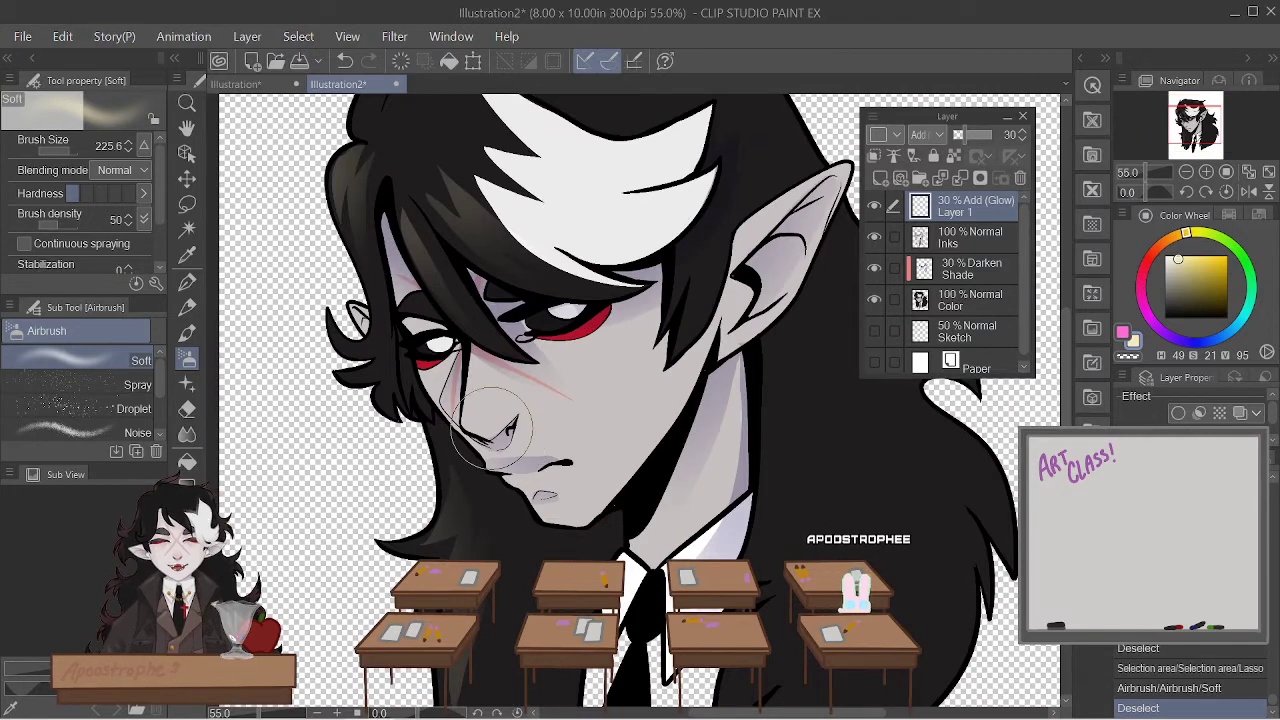
{"action": "left_click", "coordinate": [187, 204]}
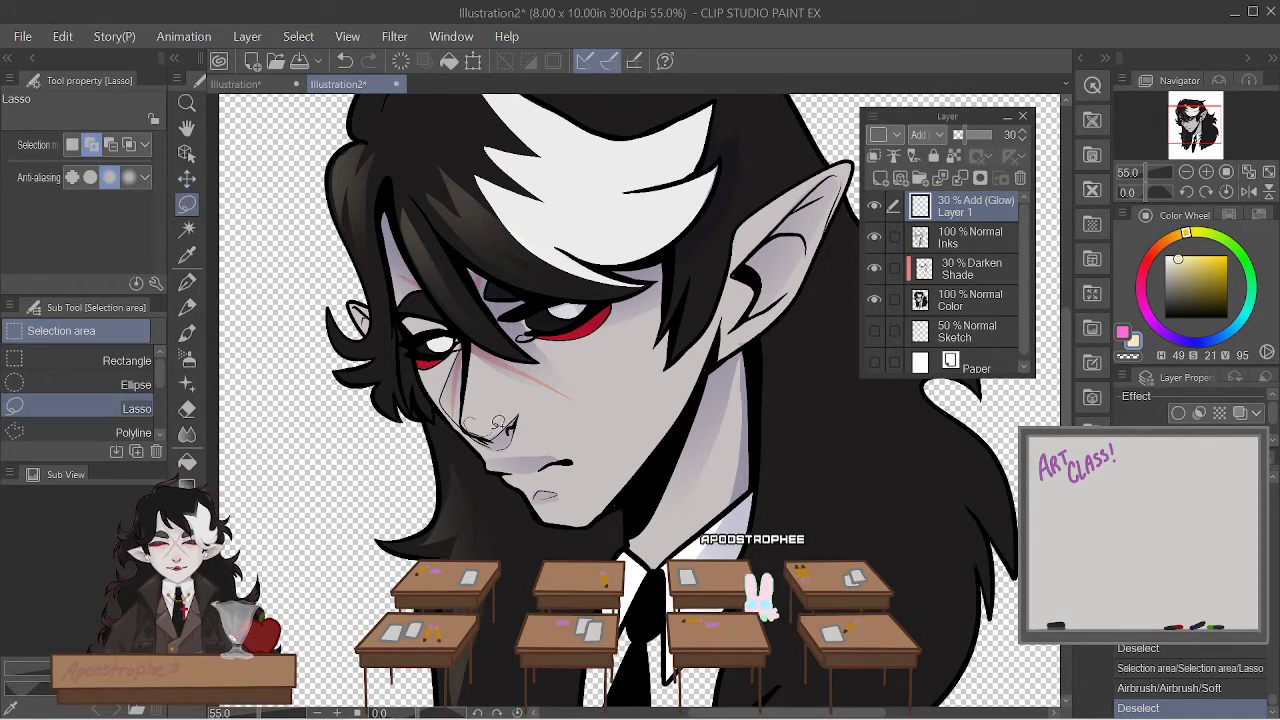
{"action": "left_click_drag", "start_coordinate": [290, 468], "coordinate": [662, 462]}
{"action": "key", "text": "ctrl+z"}
{"action": "key", "text": "ctrl+y"}
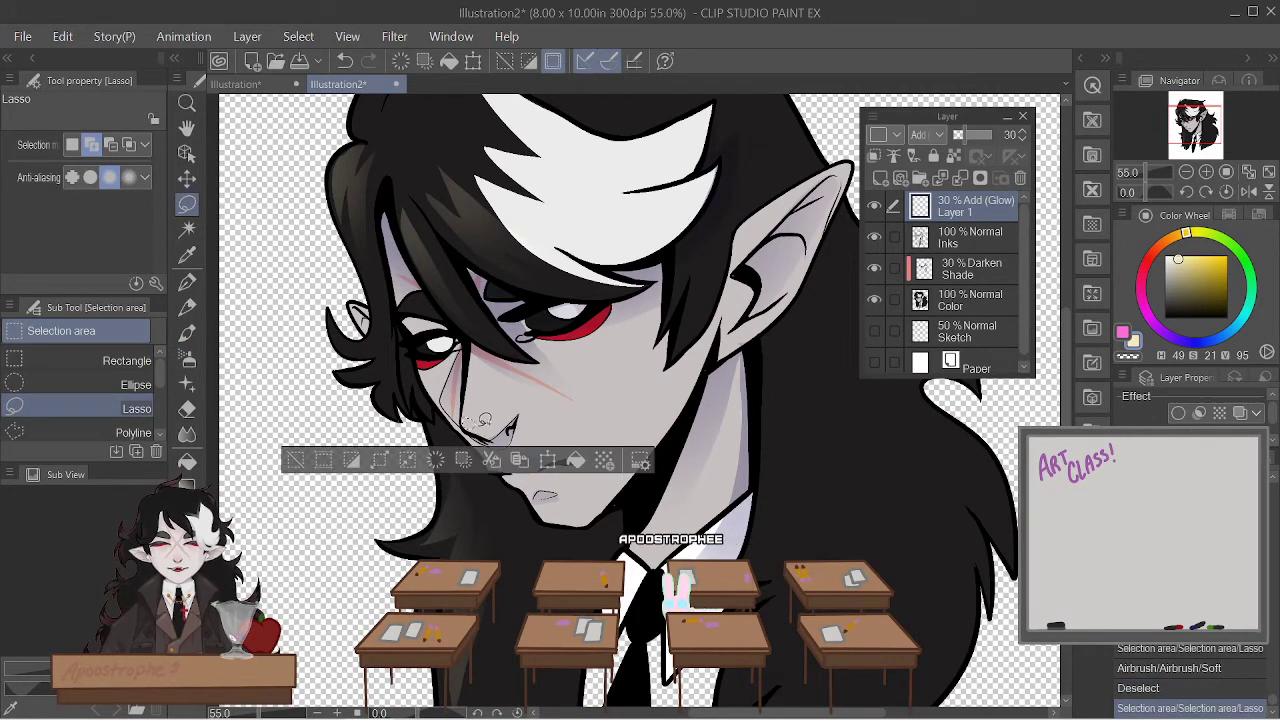
{"action": "left_click_drag", "start_coordinate": [484, 420], "coordinate": [507, 425]}
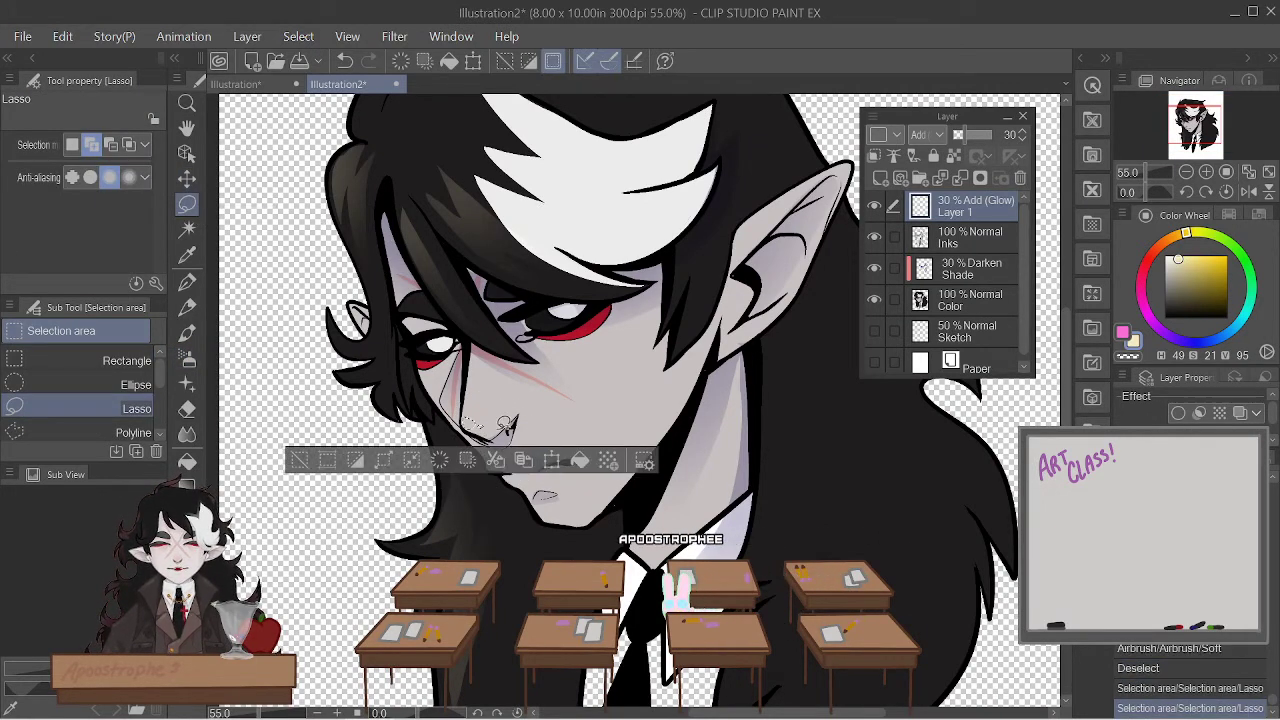
{"action": "left_click", "coordinate": [187, 364]}
{"action": "left_click_drag", "start_coordinate": [470, 390], "coordinate": [495, 355]}
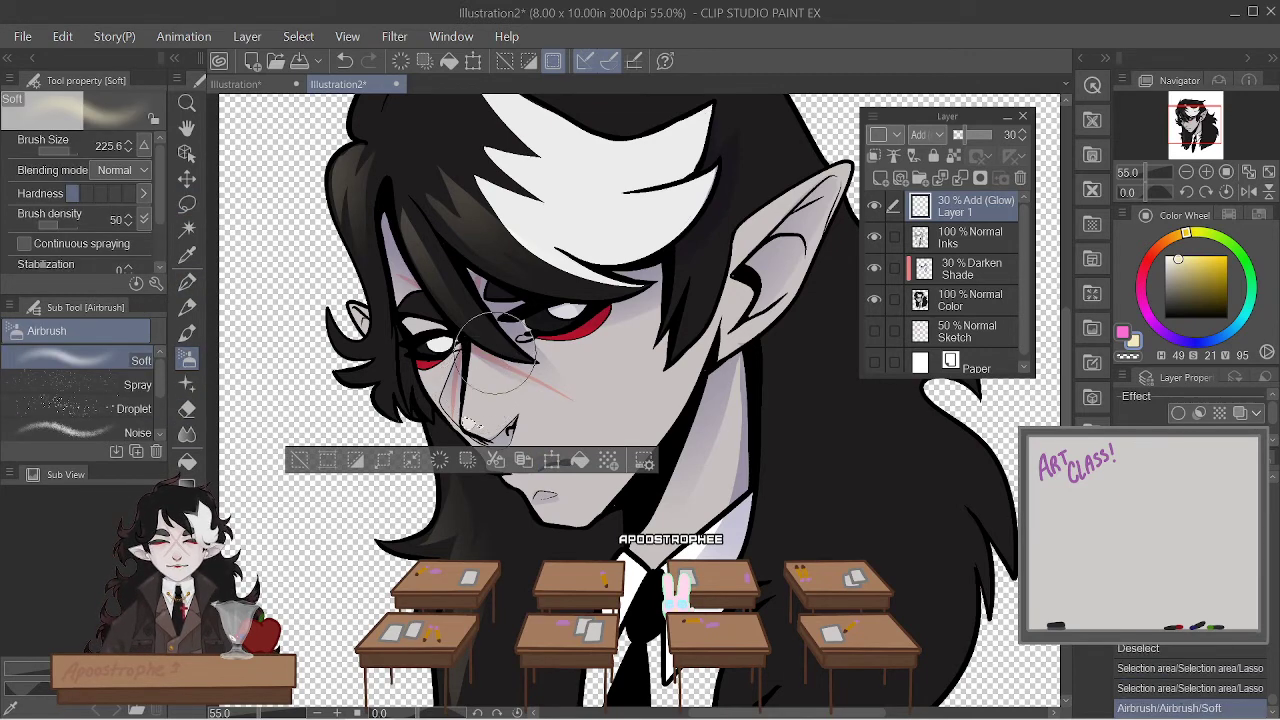
{"action": "left_click", "coordinate": [299, 37]}
{"action": "left_click", "coordinate": [338, 90]}
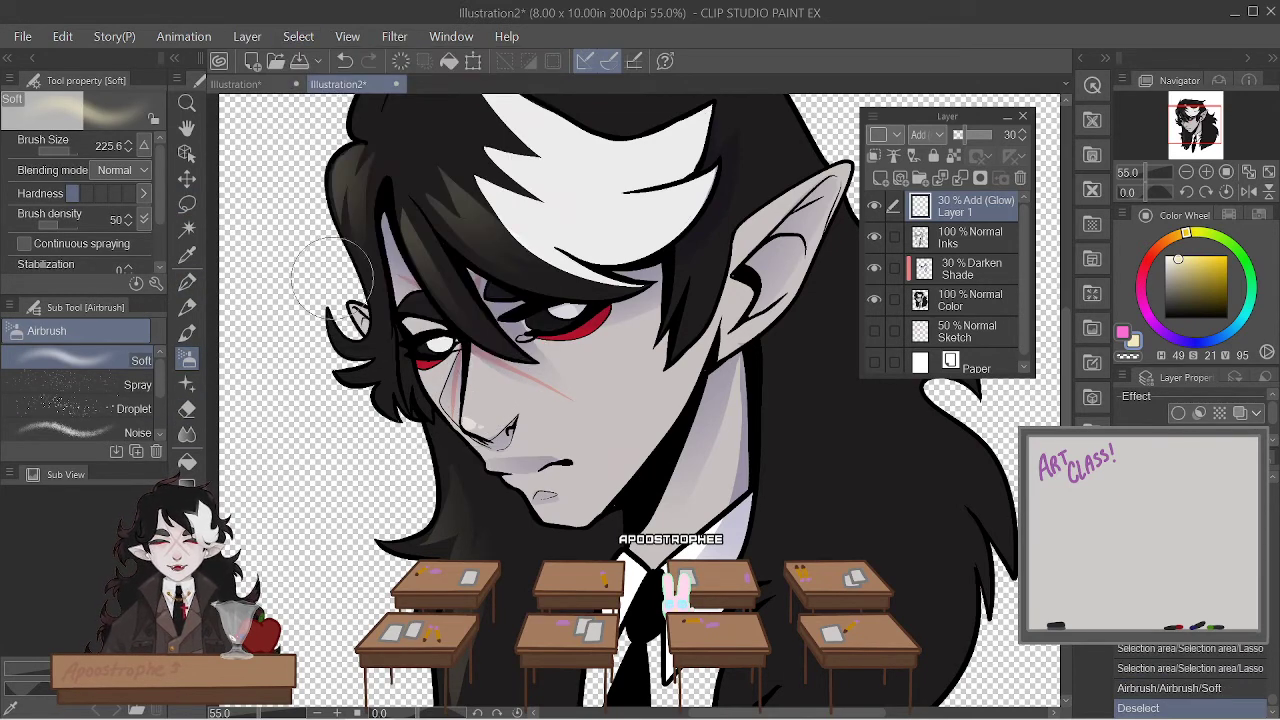
- Lasso small highlights at the inner corners of both eyes and on the lip, airbrush them in pale yellow, and deselect
{"action": "scroll", "coordinate": [333, 278], "scroll_direction": "down", "scroll_amount": 3}
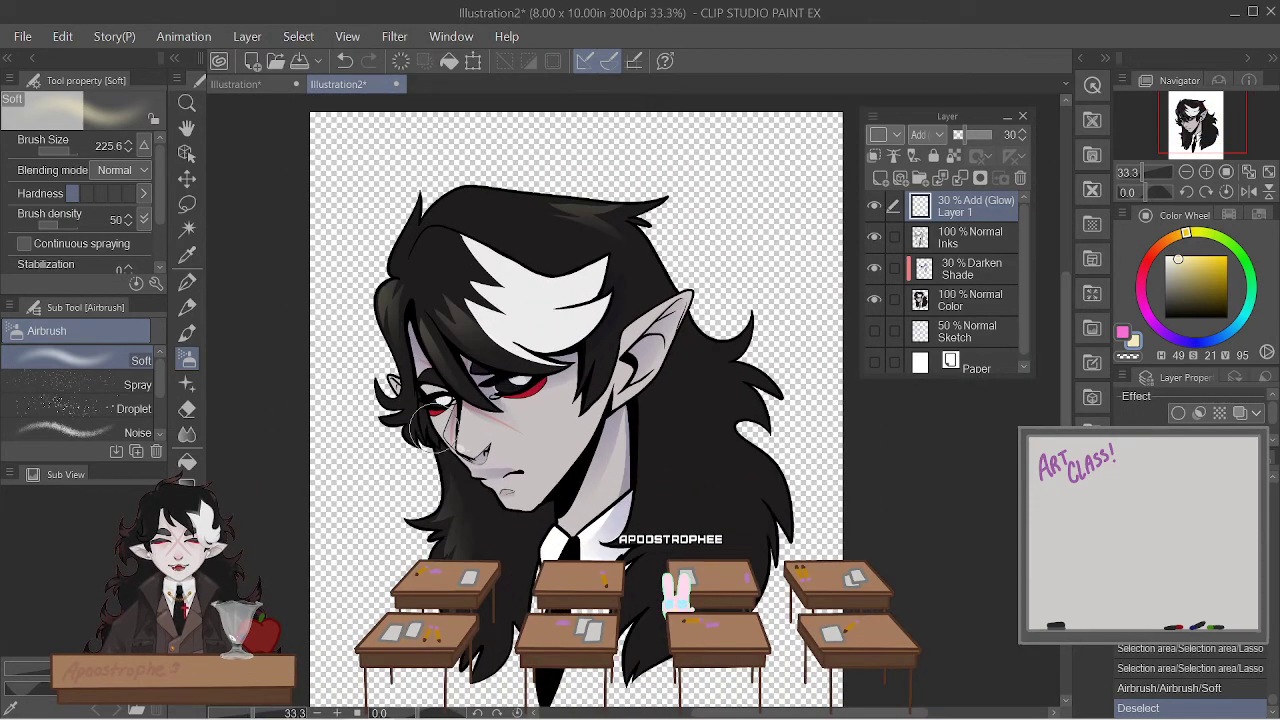
{"action": "scroll", "coordinate": [425, 425], "scroll_direction": "up", "scroll_amount": 3}
{"action": "left_click", "coordinate": [187, 204]}
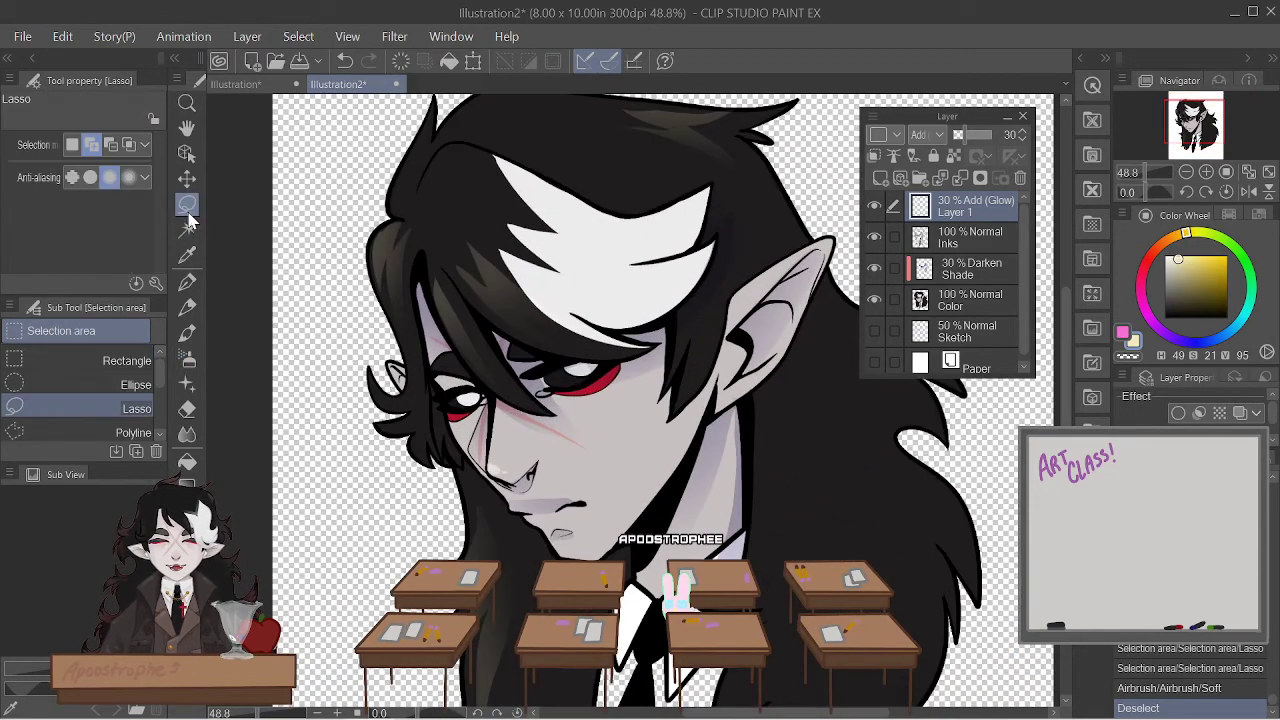
{"action": "mouse_move", "coordinate": [548, 382]}
{"action": "left_mouse_down"}
{"action": "mouse_move", "coordinate": [562, 383]}
{"action": "mouse_move", "coordinate": [480, 398]}
{"action": "left_mouse_up"}
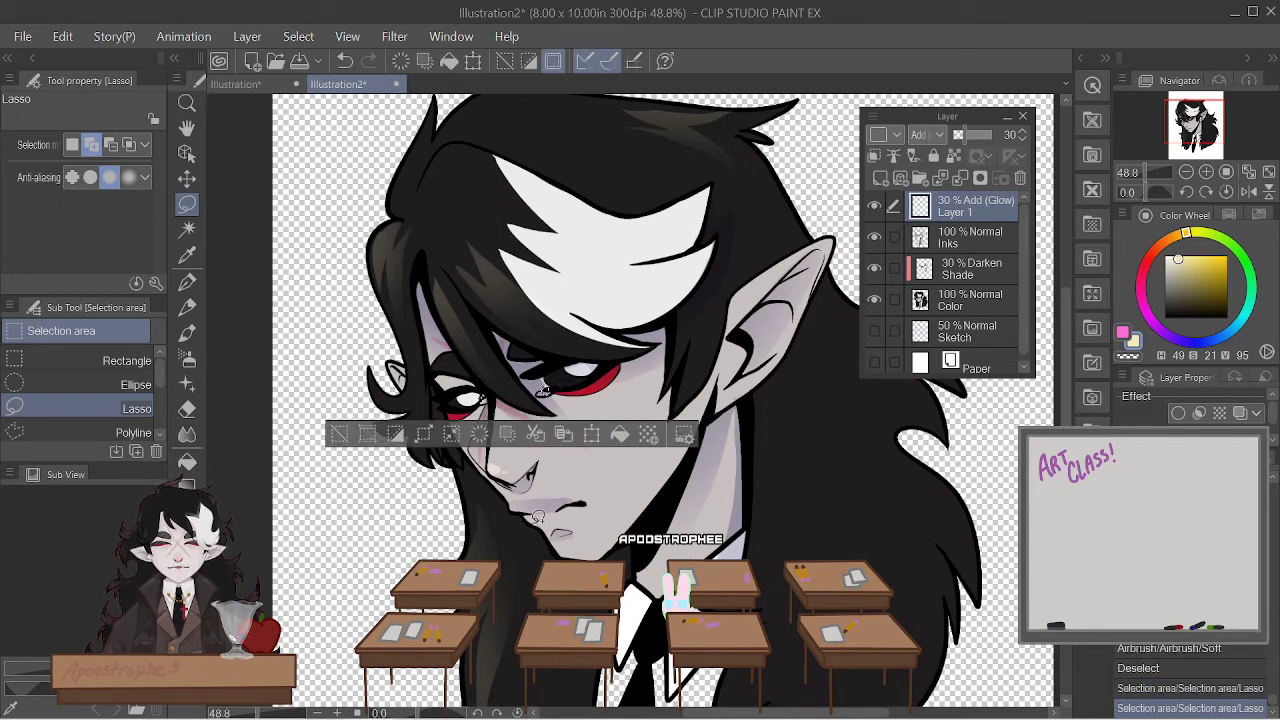
{"action": "left_click_drag", "start_coordinate": [543, 511], "coordinate": [548, 516]}
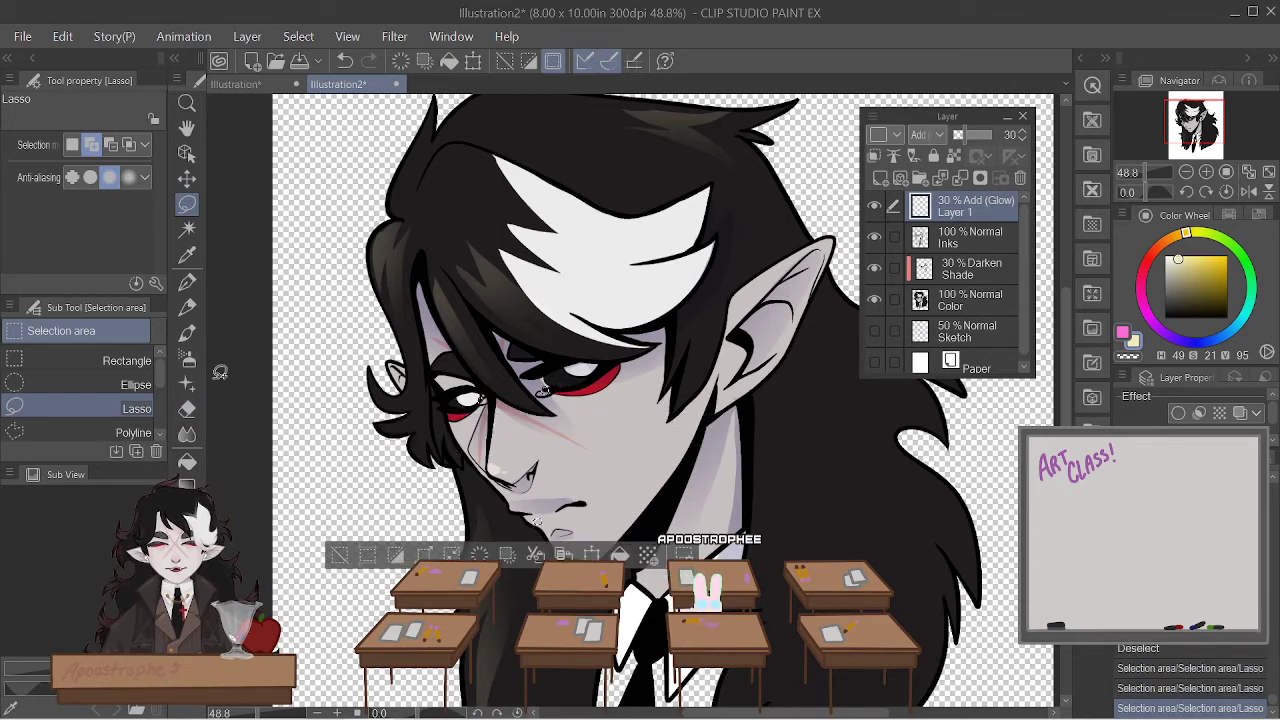
{"action": "left_click", "coordinate": [187, 358]}
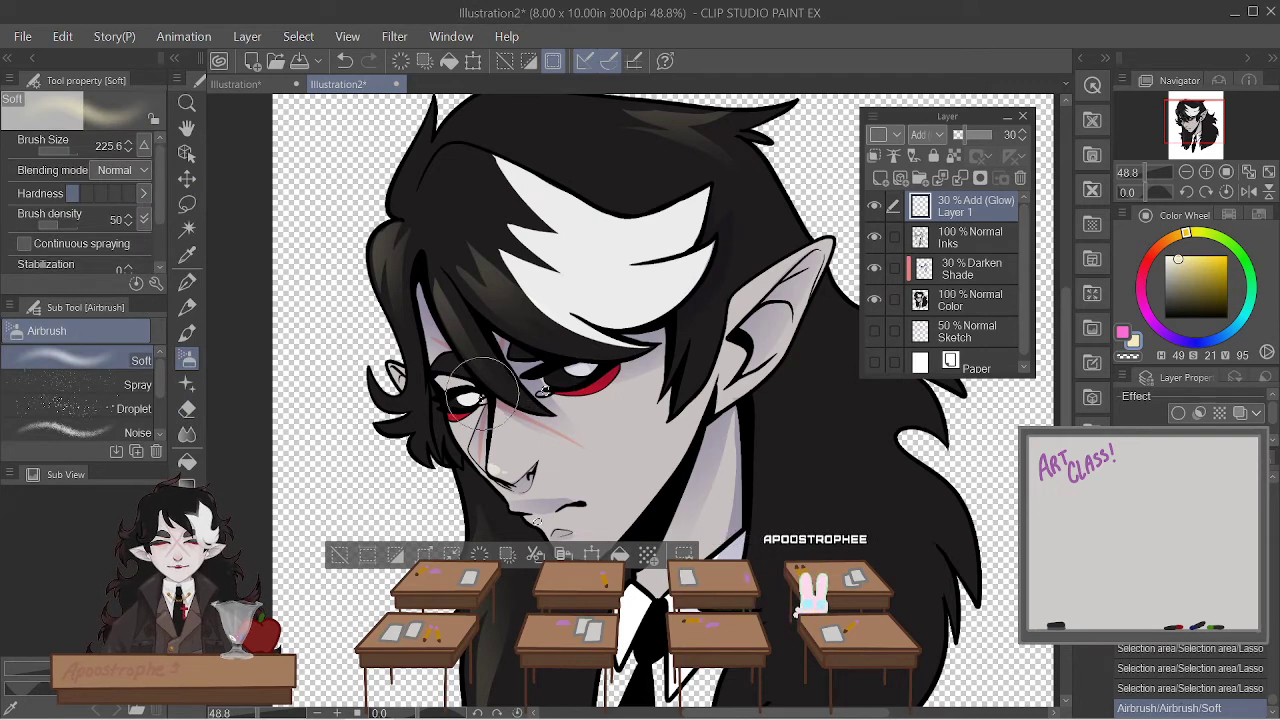
{"action": "left_click_drag", "start_coordinate": [550, 362], "coordinate": [585, 450]}
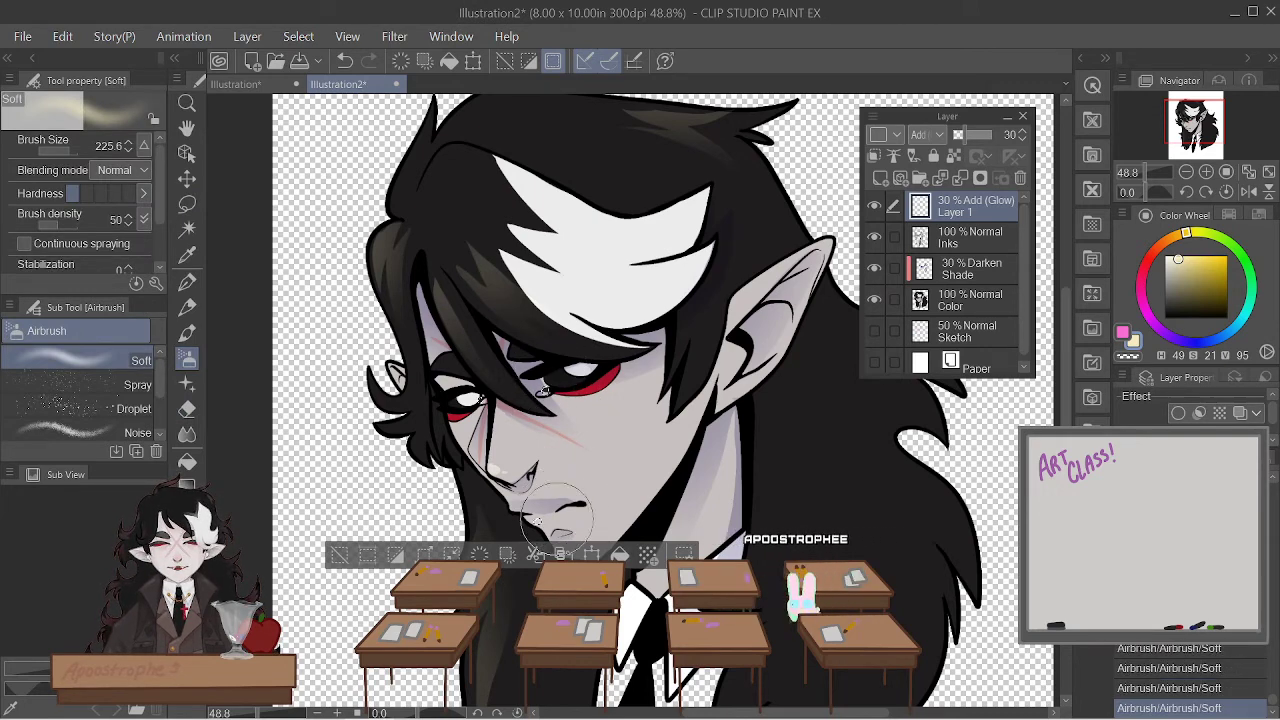
{"action": "left_click", "coordinate": [298, 36]}
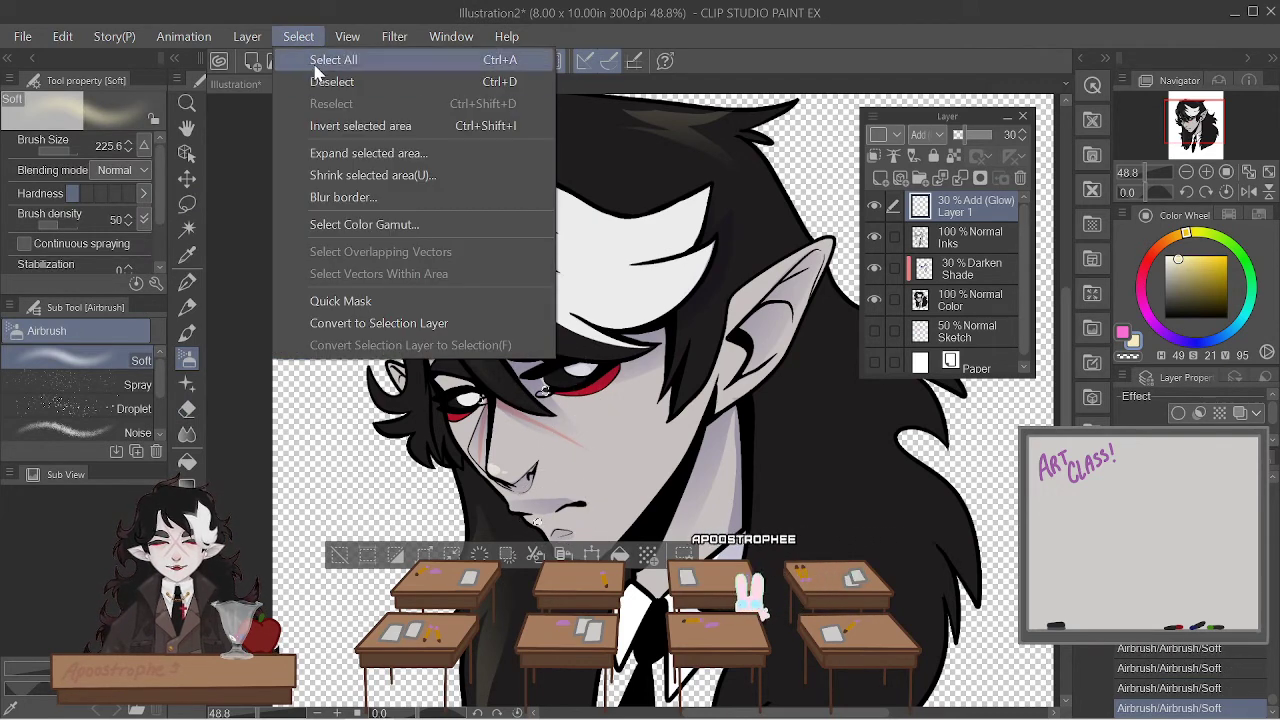
{"action": "left_click", "coordinate": [447, 84]}
- Review the whole portrait, check the handwritten Digital Art 4 DUMMIES notes in the other document, and return to Illustration2
{"action": "scroll", "coordinate": [598, 522], "scroll_direction": "down", "scroll_amount": 4}
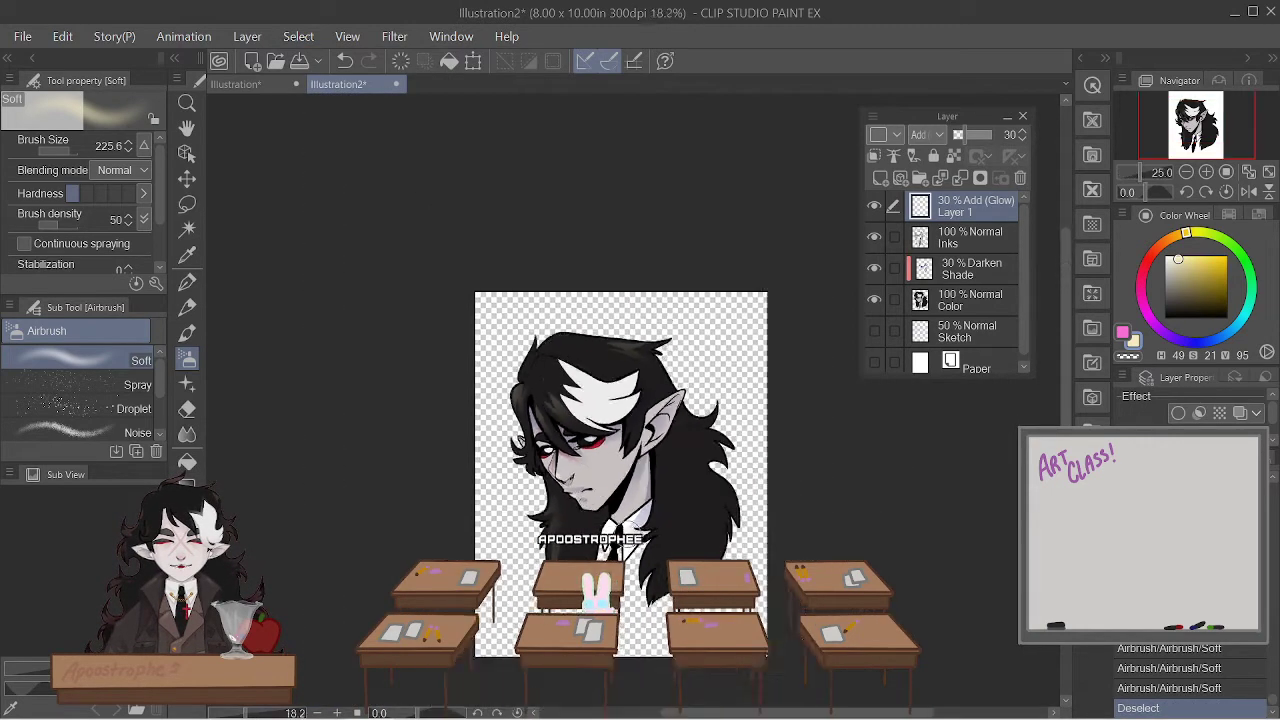
{"action": "scroll", "coordinate": [598, 522], "scroll_direction": "up", "scroll_amount": 2}
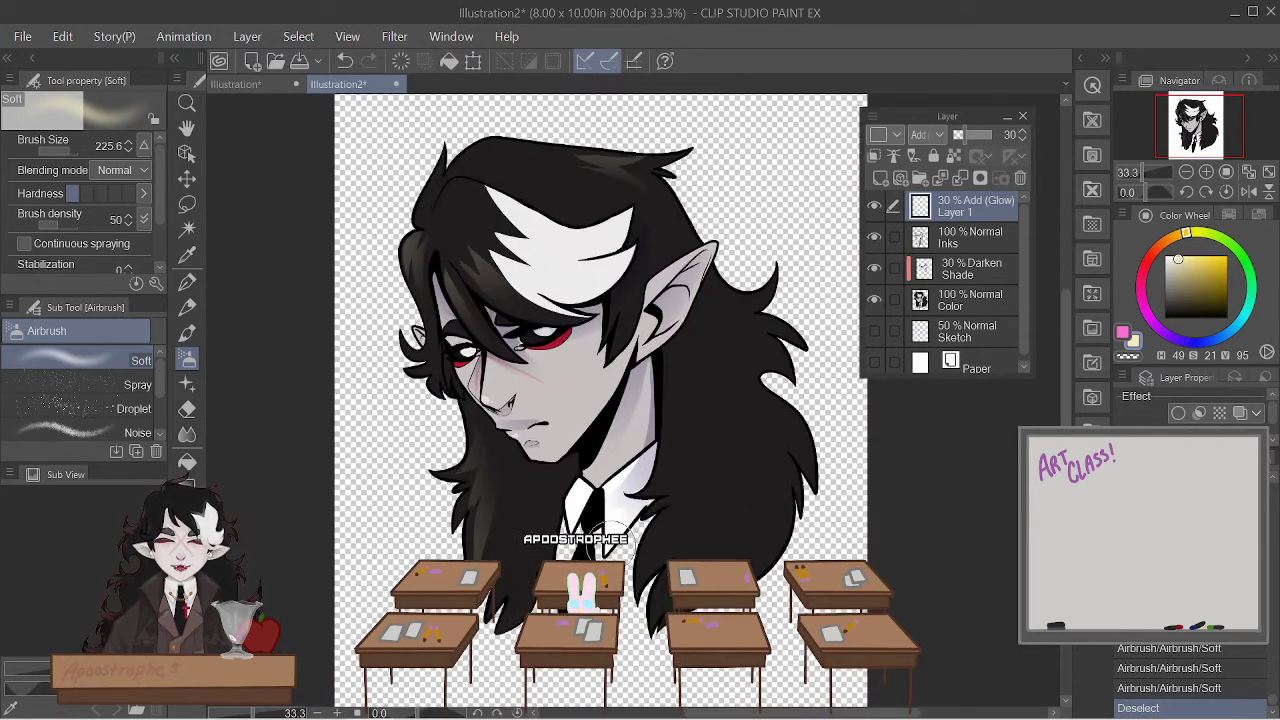
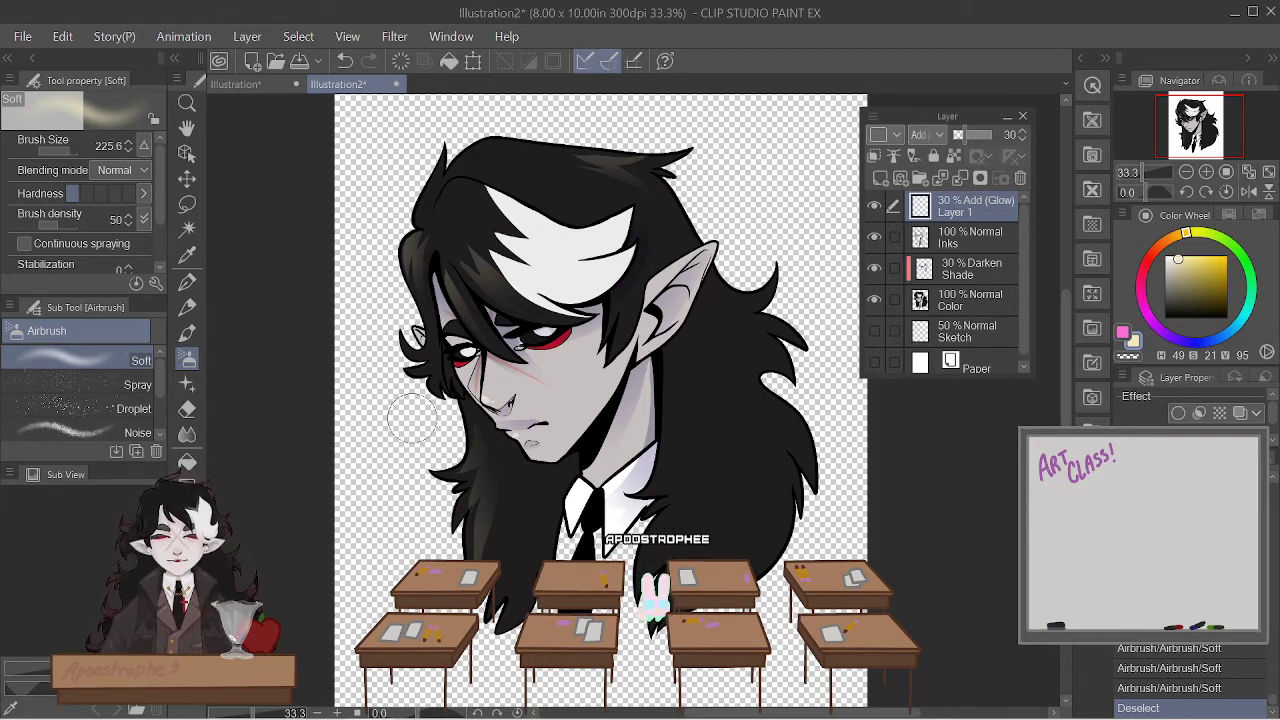
{"action": "left_click", "coordinate": [268, 84]}
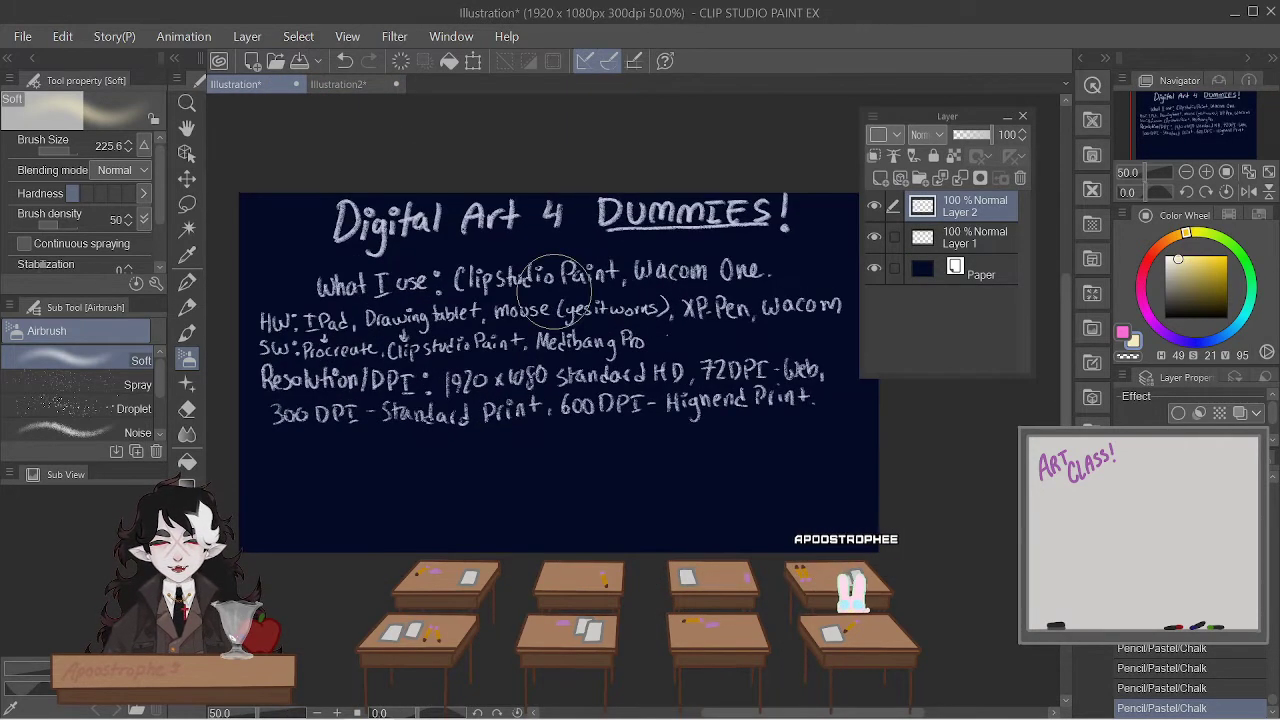
{"action": "scroll", "coordinate": [583, 510], "scroll_direction": "up", "scroll_amount": 1}
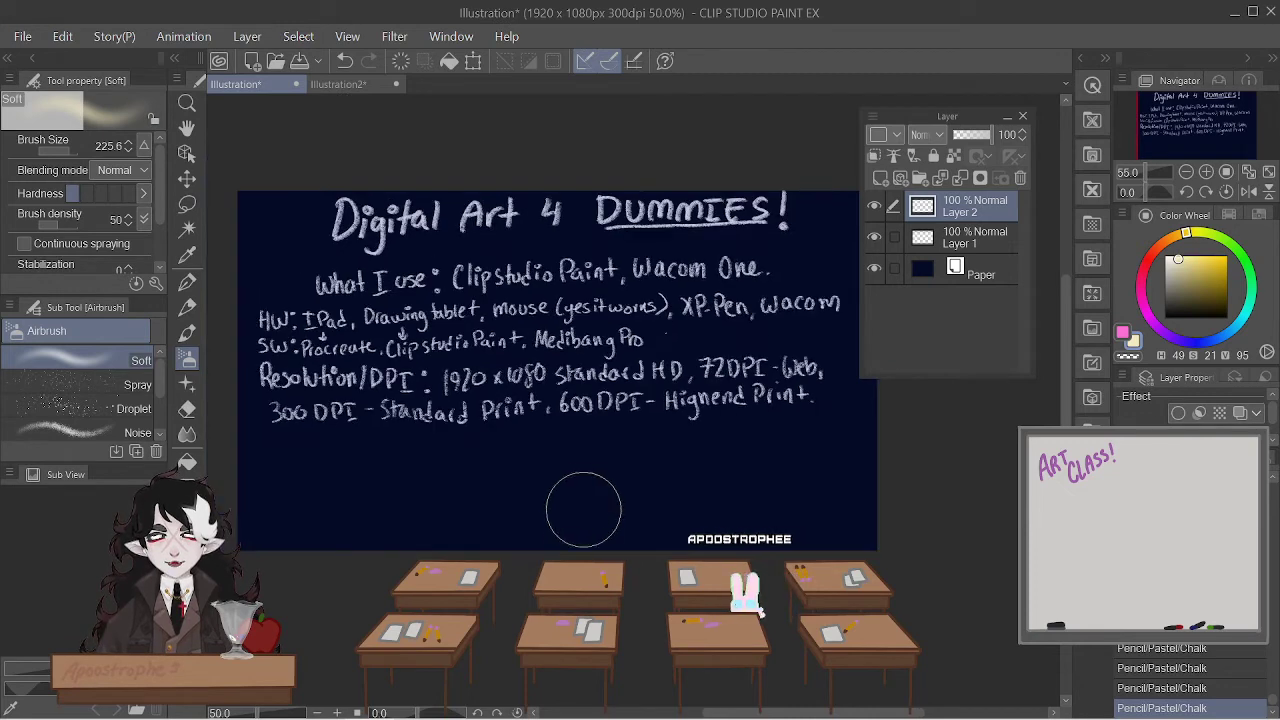
{"action": "left_click", "coordinate": [348, 88]}
{"action": "scroll", "coordinate": [586, 243], "scroll_direction": "down", "scroll_amount": 1}
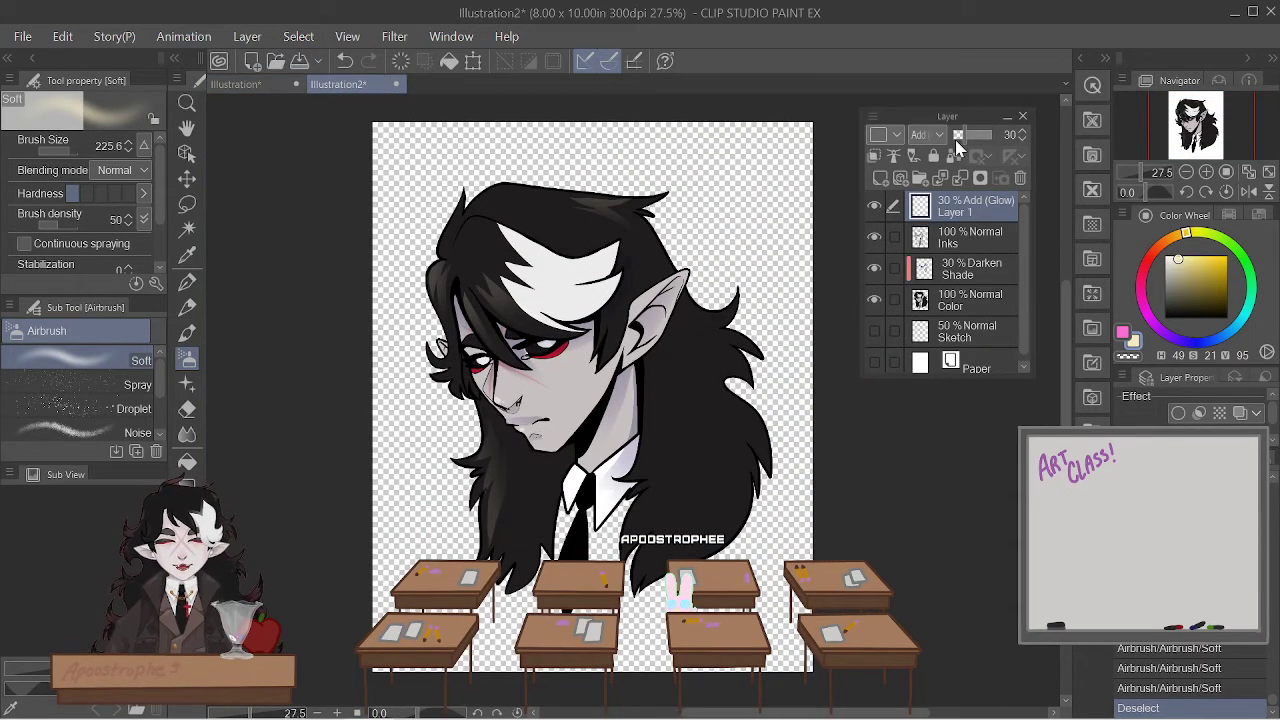
- Dock the floating Layer palette back among the docked palettes so it no longer floats beside the canvas
{"action": "left_click_drag", "start_coordinate": [926, 118], "coordinate": [1170, 680]}
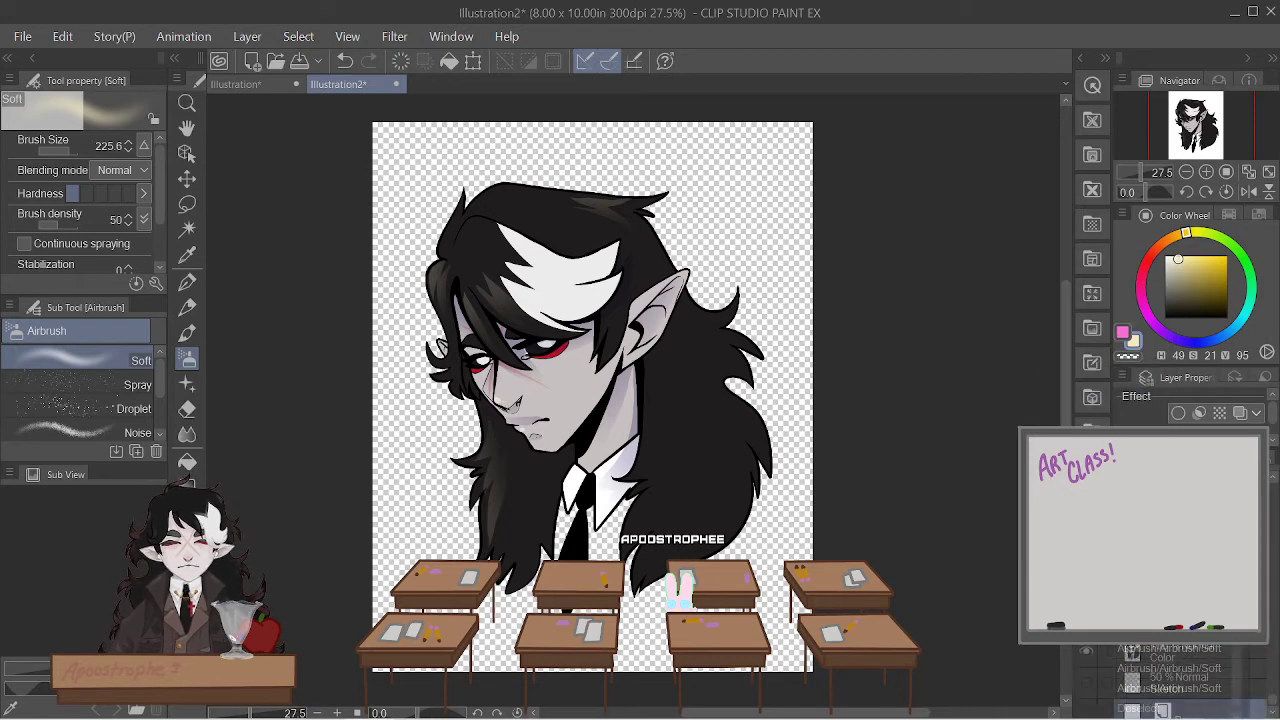
{"action": "scroll", "coordinate": [628, 378], "scroll_direction": "up", "scroll_amount": 1}
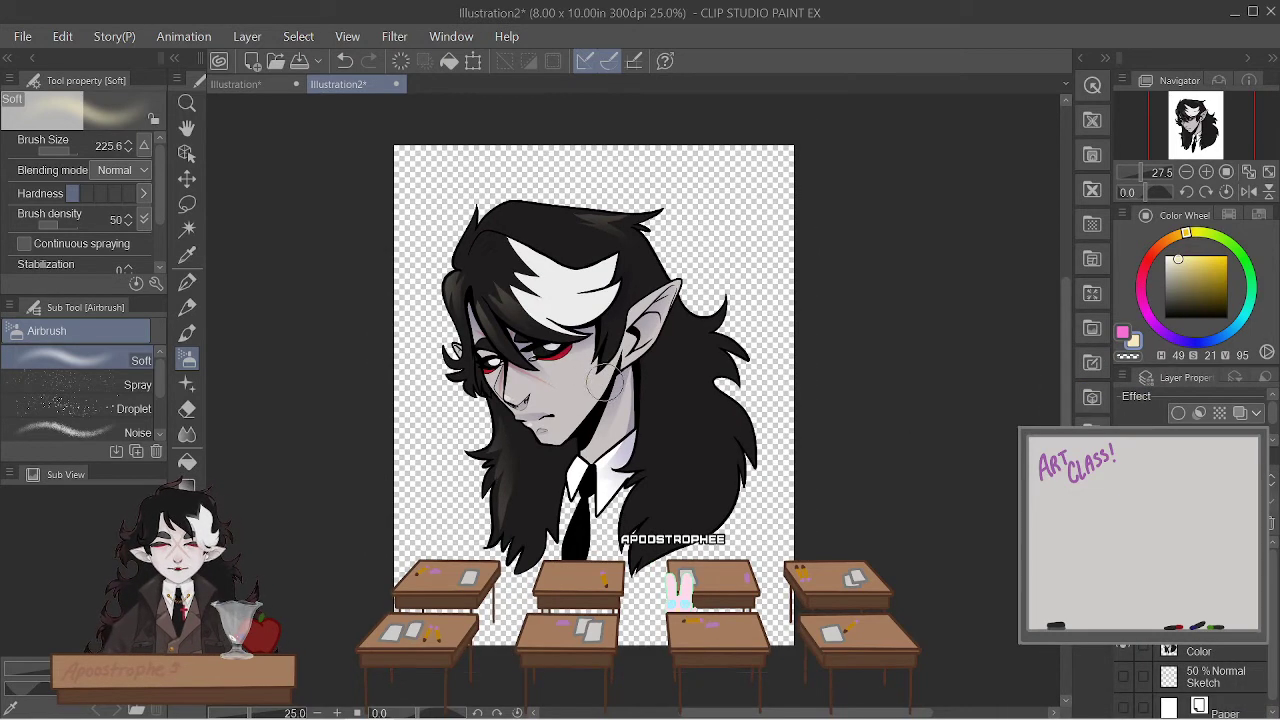
- Show the white Paper layer behind the portrait, and hide it again to return to the transparent background
{"action": "scroll", "coordinate": [1190, 680], "scroll_direction": "down", "scroll_amount": 1}
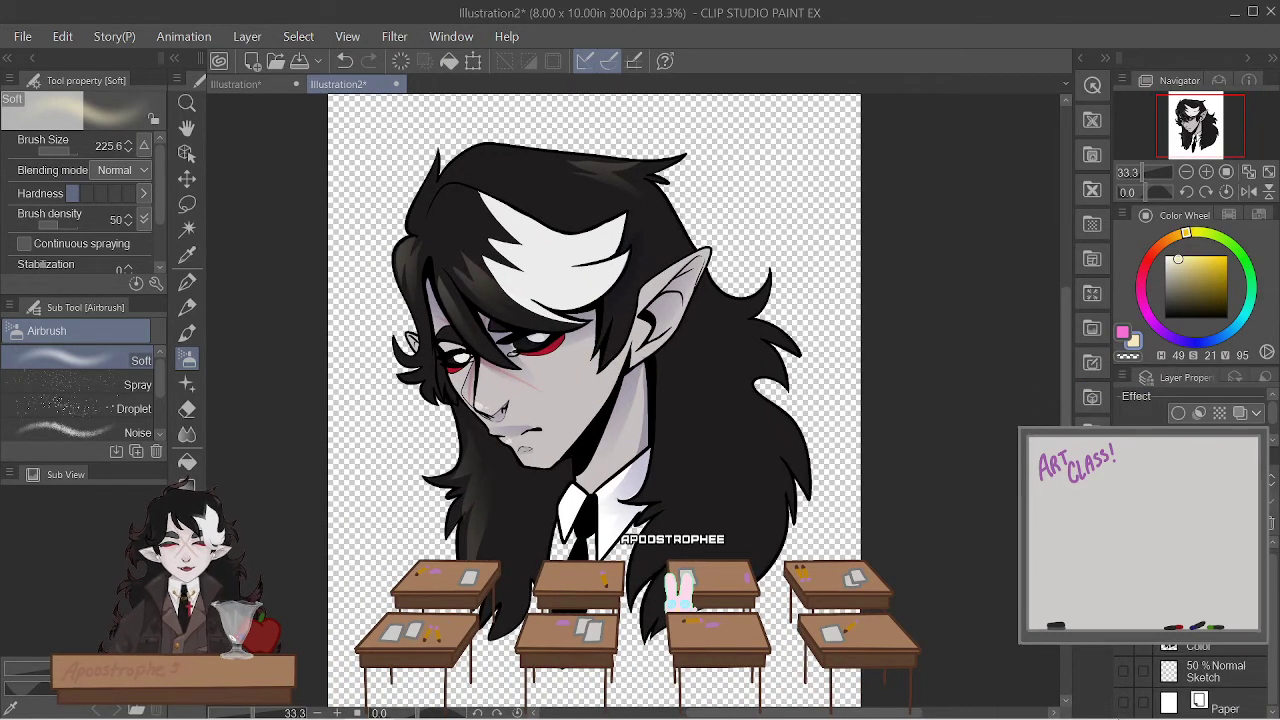
{"action": "left_click", "coordinate": [1122, 704]}
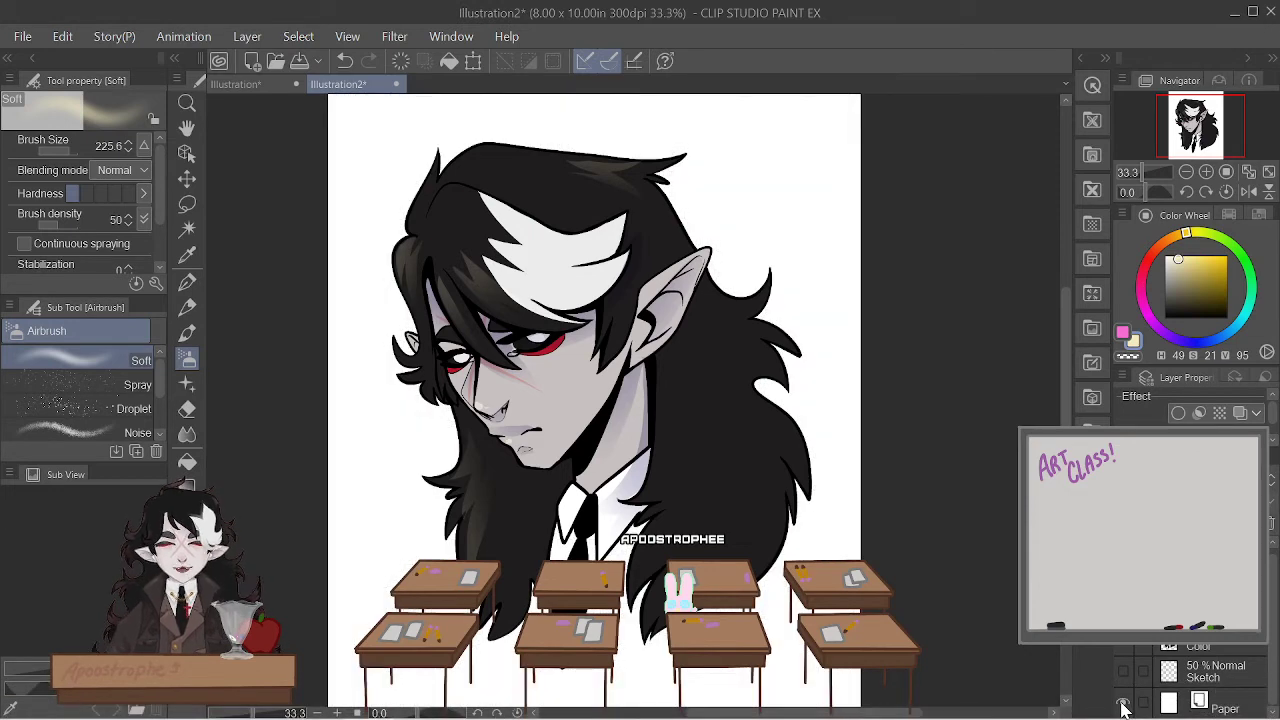
{"action": "left_click", "coordinate": [1122, 705]}
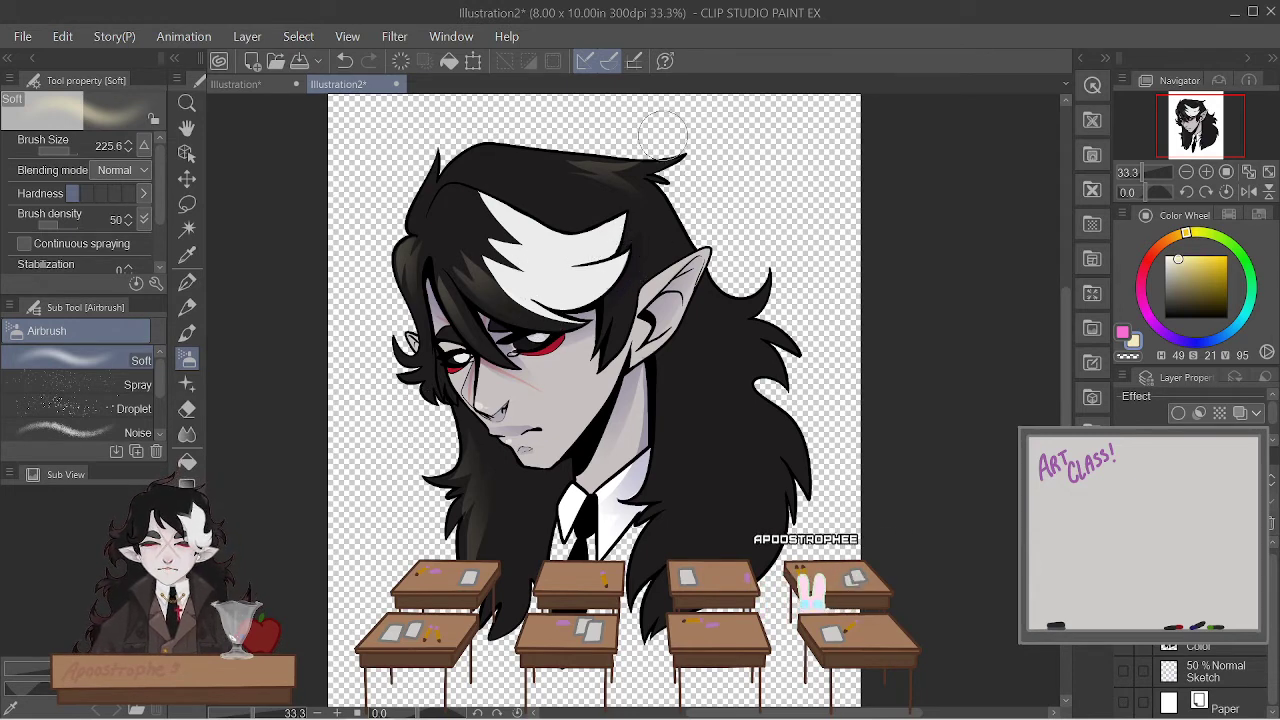
- Start a single-layer PNG export of the portrait and save it in the Pictures folder as Class art
{"action": "left_click", "coordinate": [26, 38]}
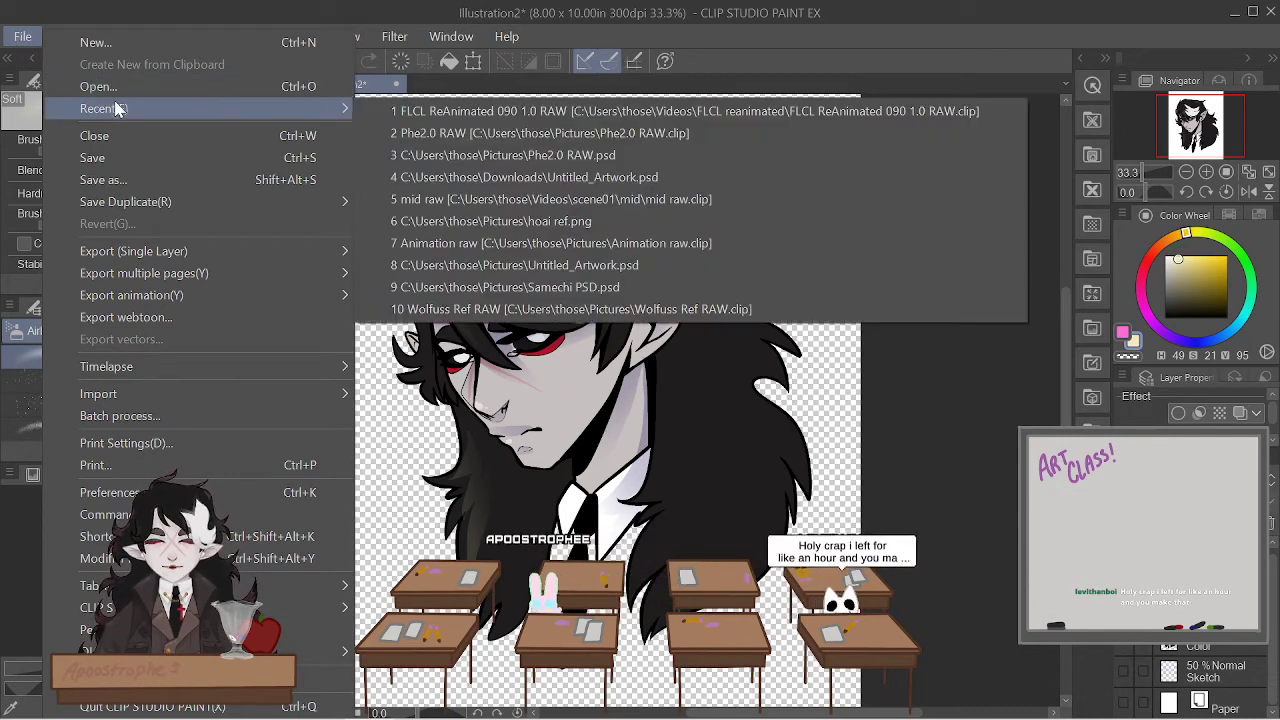
{"action": "mouse_move", "coordinate": [147, 111]}
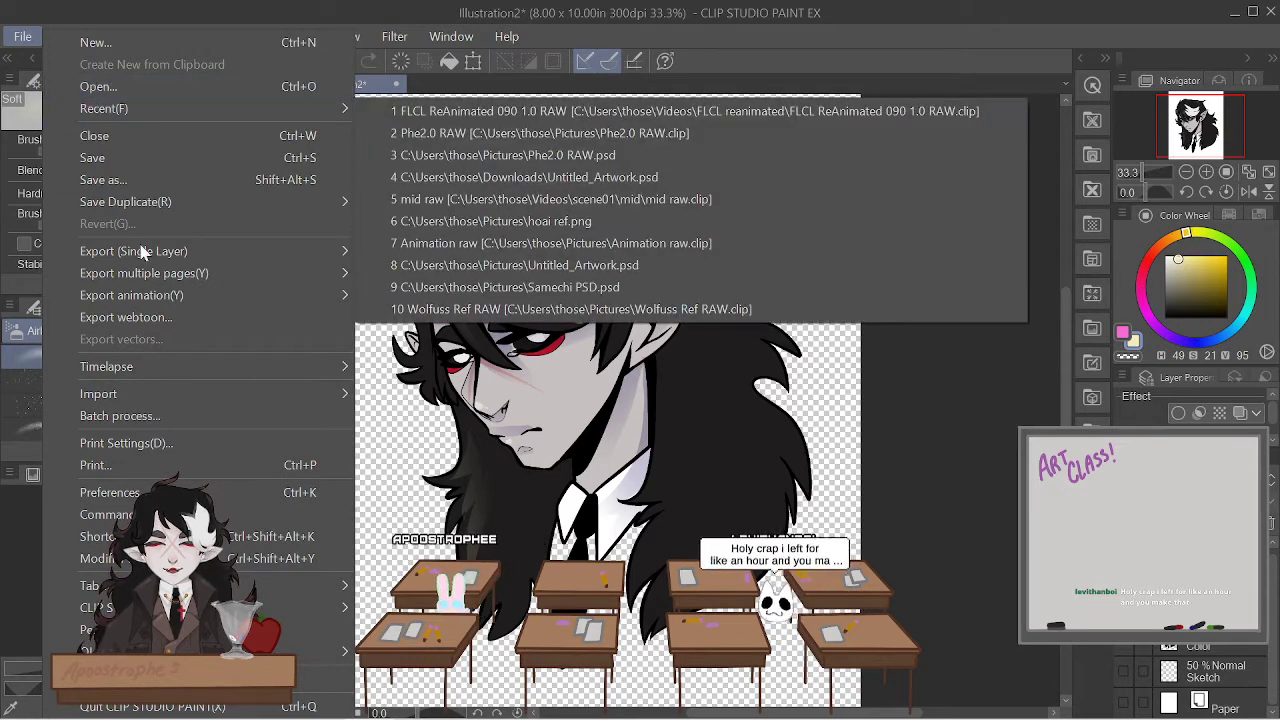
{"action": "mouse_move", "coordinate": [150, 251]}
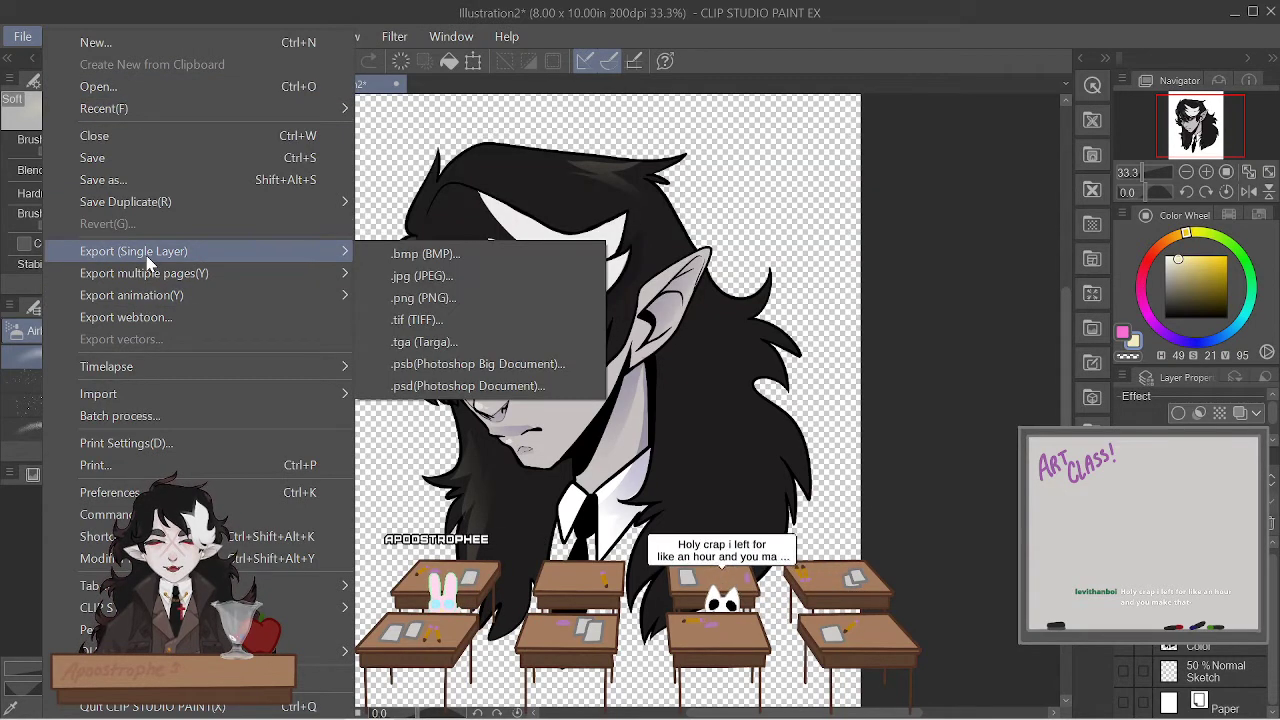
{"action": "left_click", "coordinate": [413, 300]}
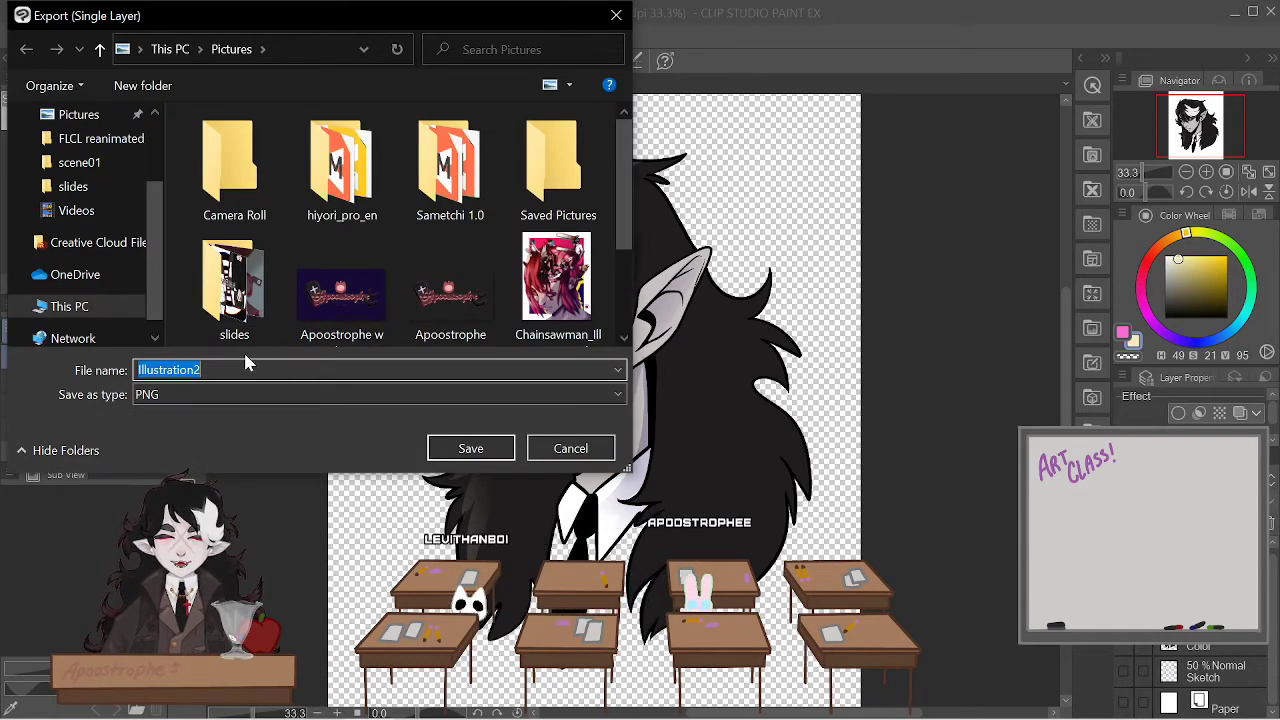
{"action": "type", "text": "C"}
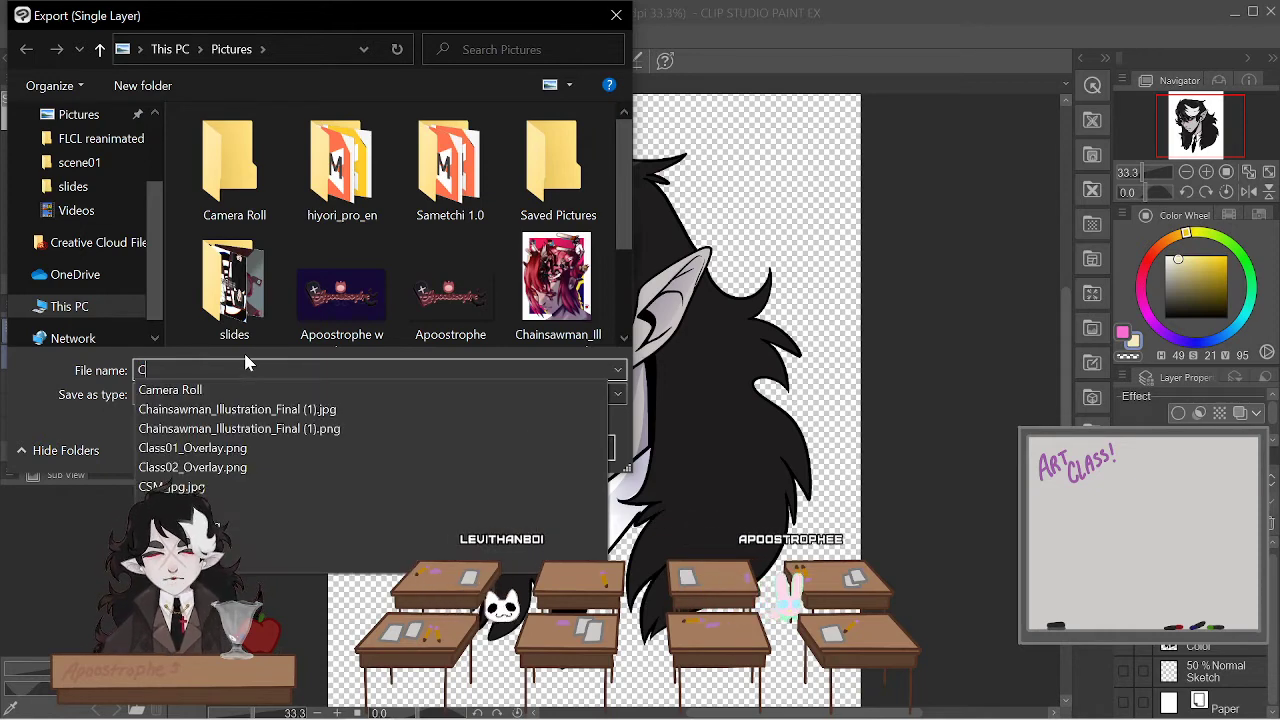
{"action": "type", "text": "lass art"}
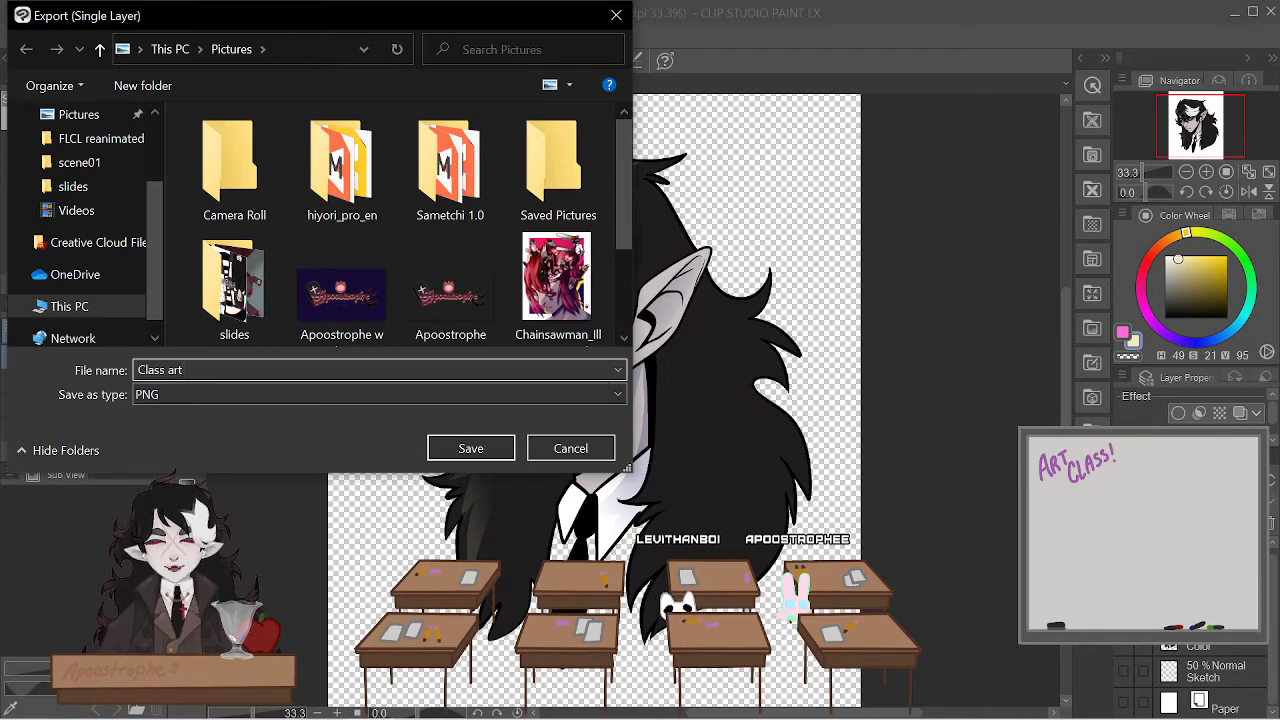
{"action": "left_click", "coordinate": [494, 446]}
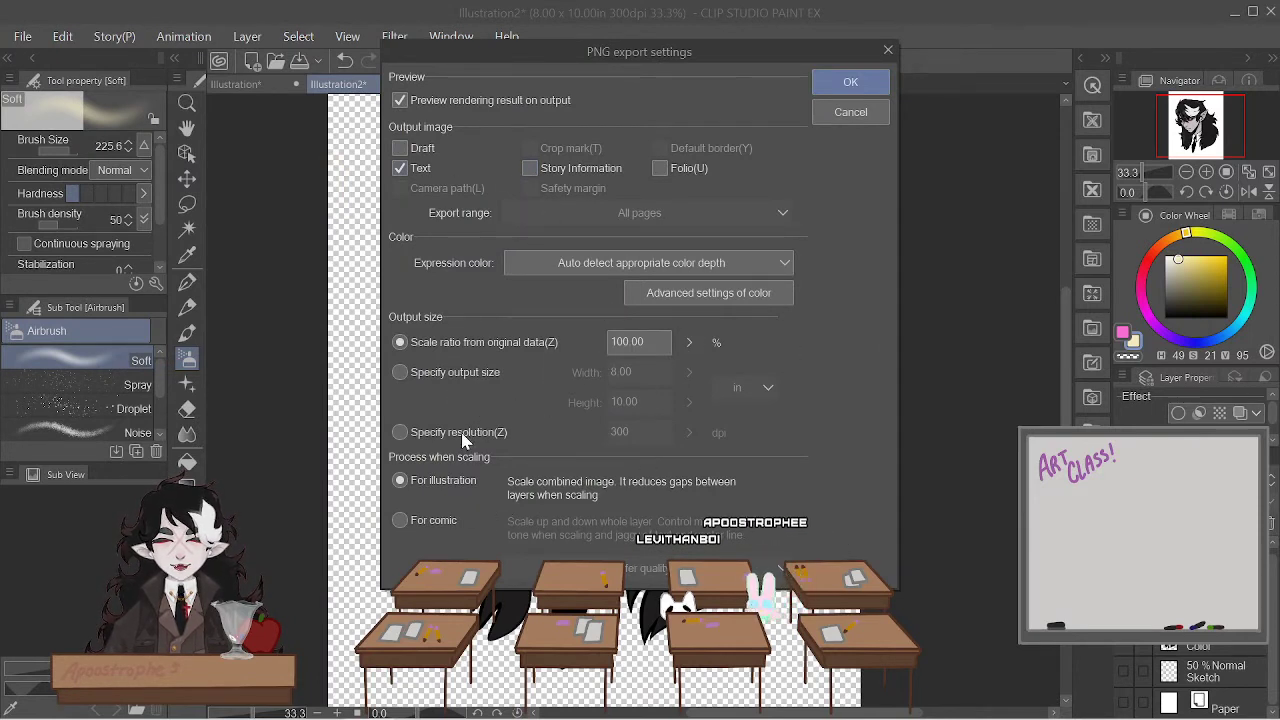
- Accept the PNG export settings at 100% scale, inspect the face up close in the export preview, and complete the export
{"action": "left_click", "coordinate": [847, 86]}
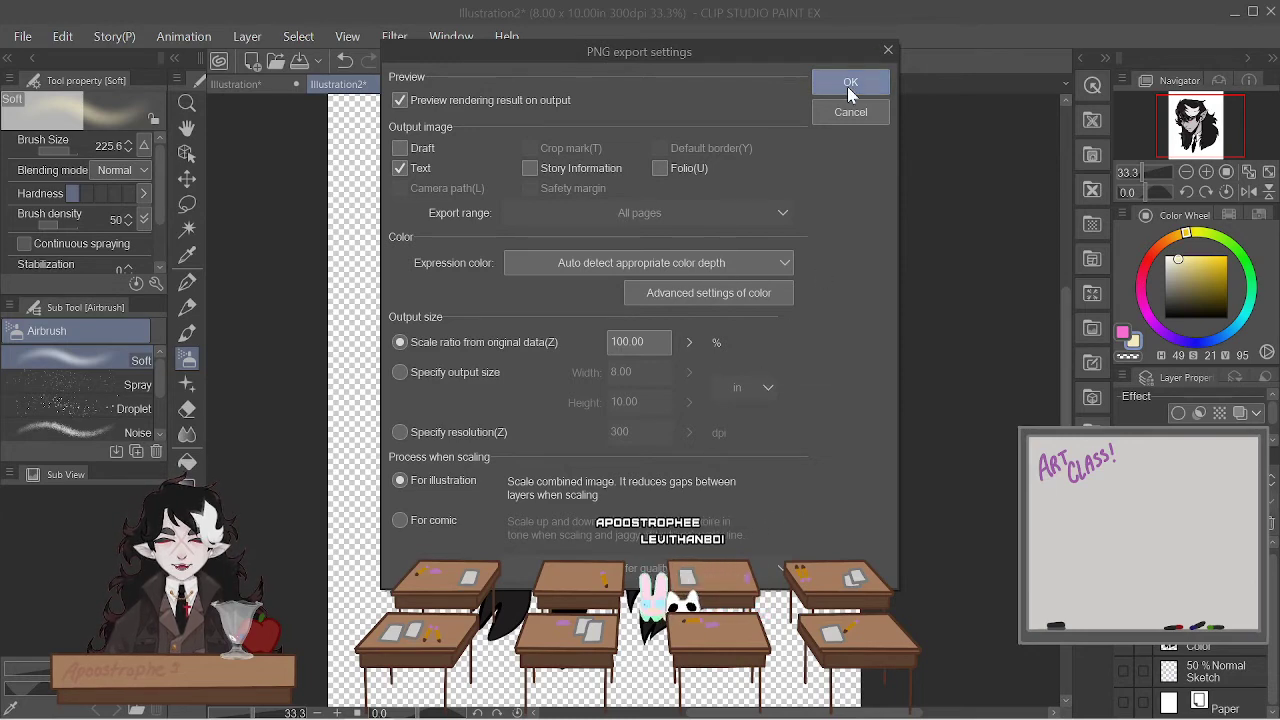
{"action": "scroll", "coordinate": [583, 340], "scroll_direction": "up", "scroll_amount": 5}
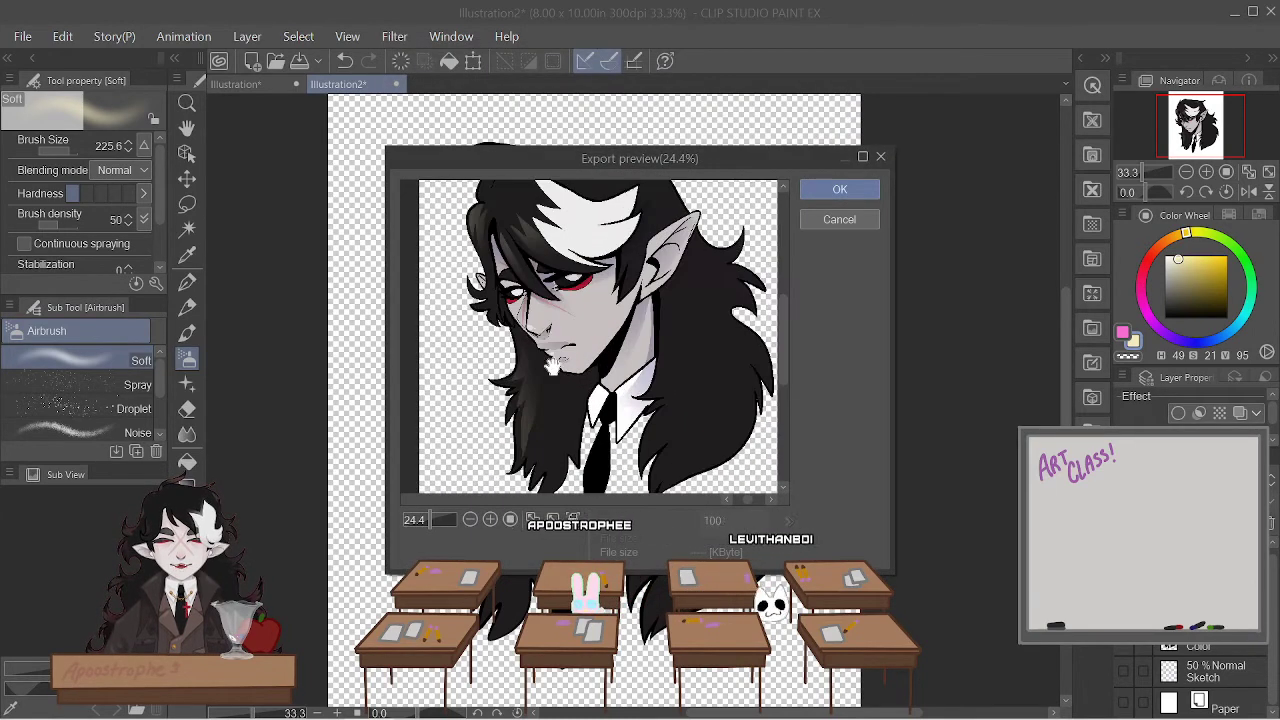
{"action": "scroll", "coordinate": [583, 340], "scroll_direction": "up", "scroll_amount": 4}
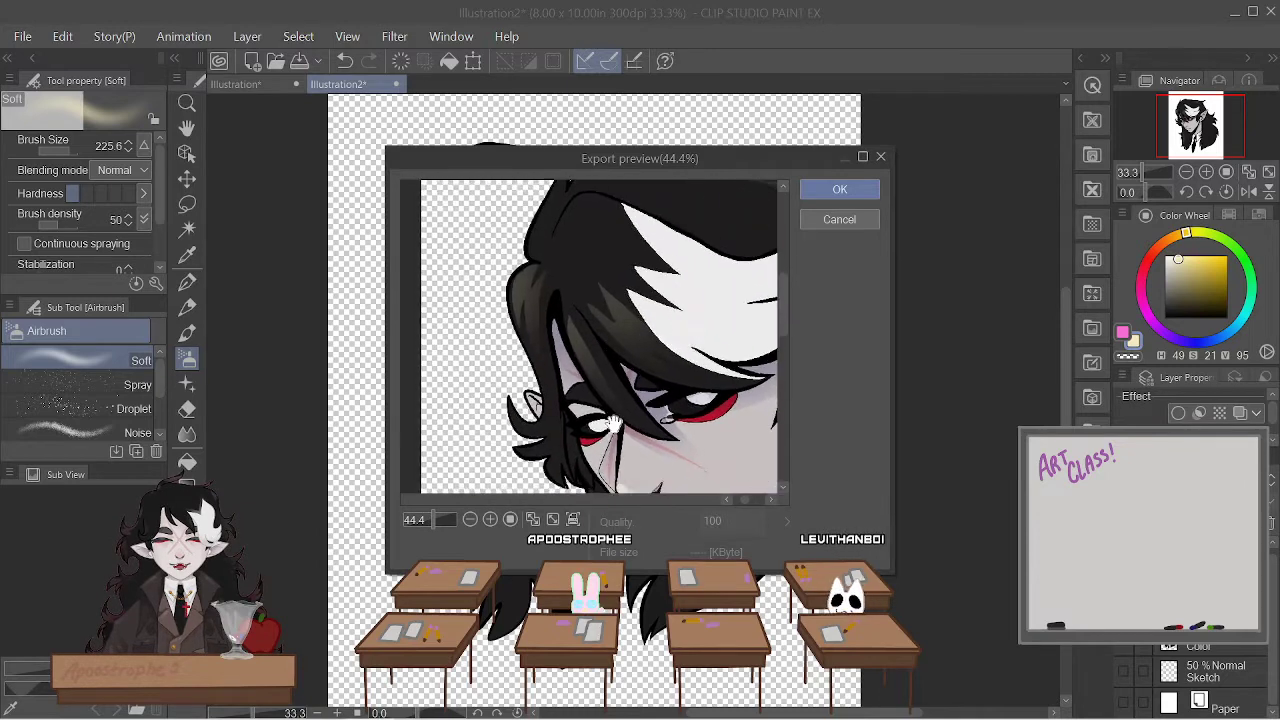
{"action": "scroll", "coordinate": [572, 368], "scroll_direction": "up", "scroll_amount": 3}
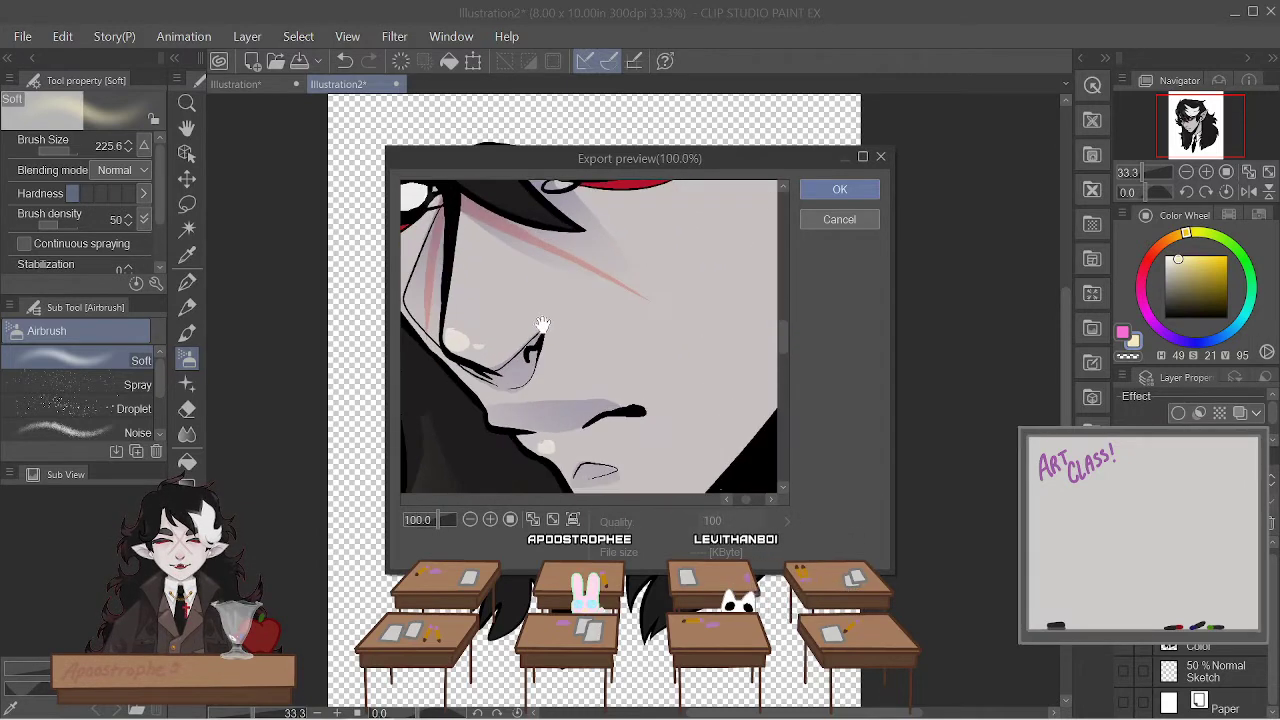
{"action": "left_click", "coordinate": [840, 191]}
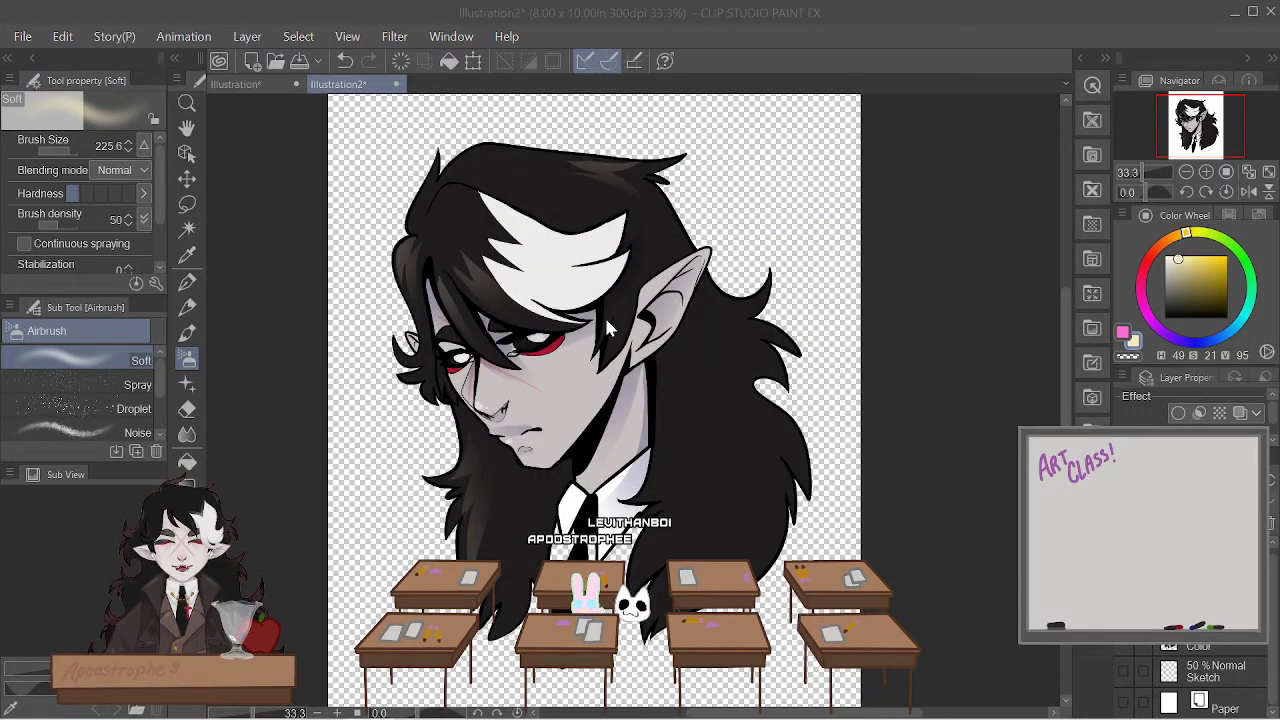
- Export the portrait as a single-layer Photoshop Document named class art in the Pictures folder, accepting the export settings and preview
{"action": "scroll", "coordinate": [479, 329], "scroll_direction": "up", "scroll_amount": 2}
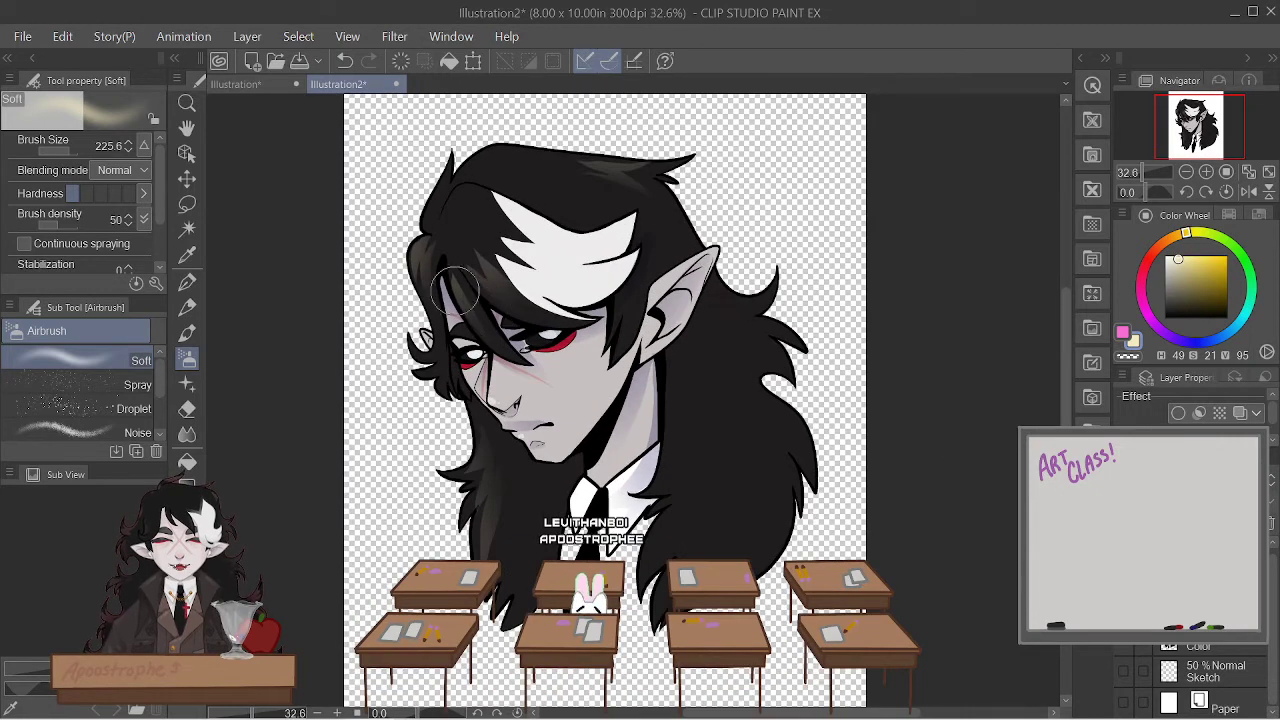
{"action": "left_click", "coordinate": [8, 37]}
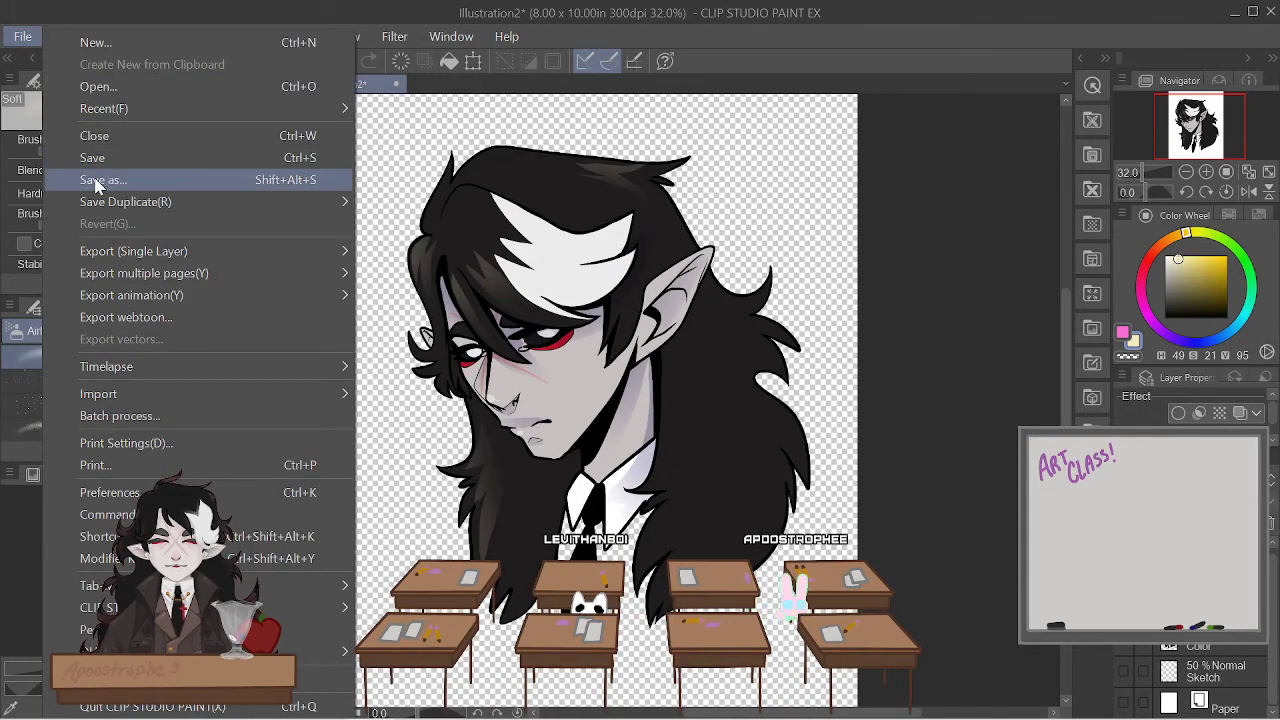
{"action": "mouse_move", "coordinate": [105, 251]}
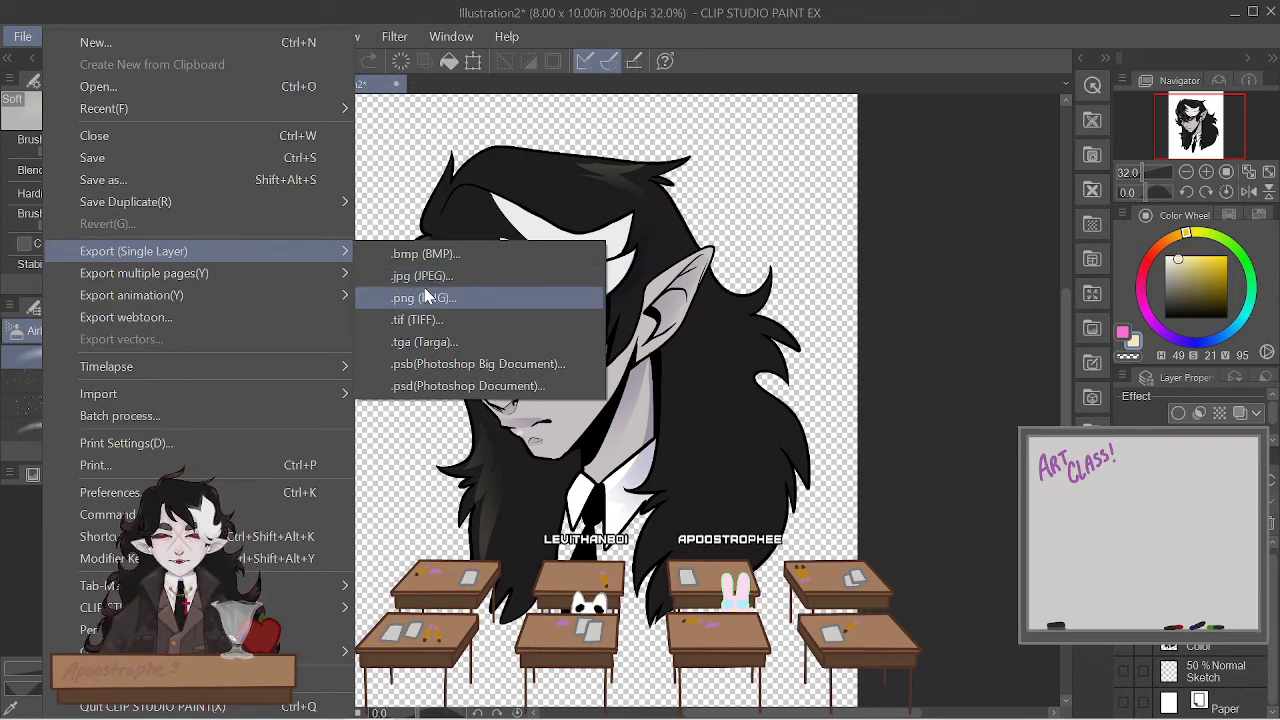
{"action": "left_click", "coordinate": [478, 396]}
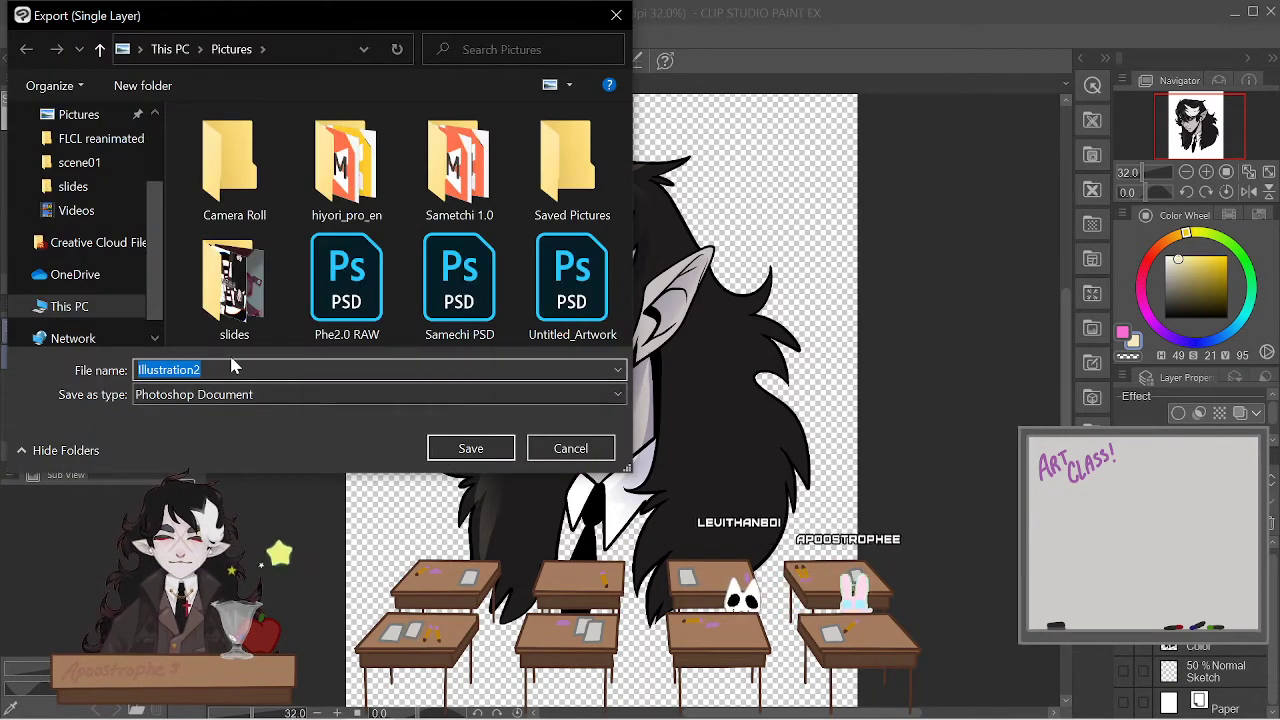
{"action": "type", "text": "class art"}
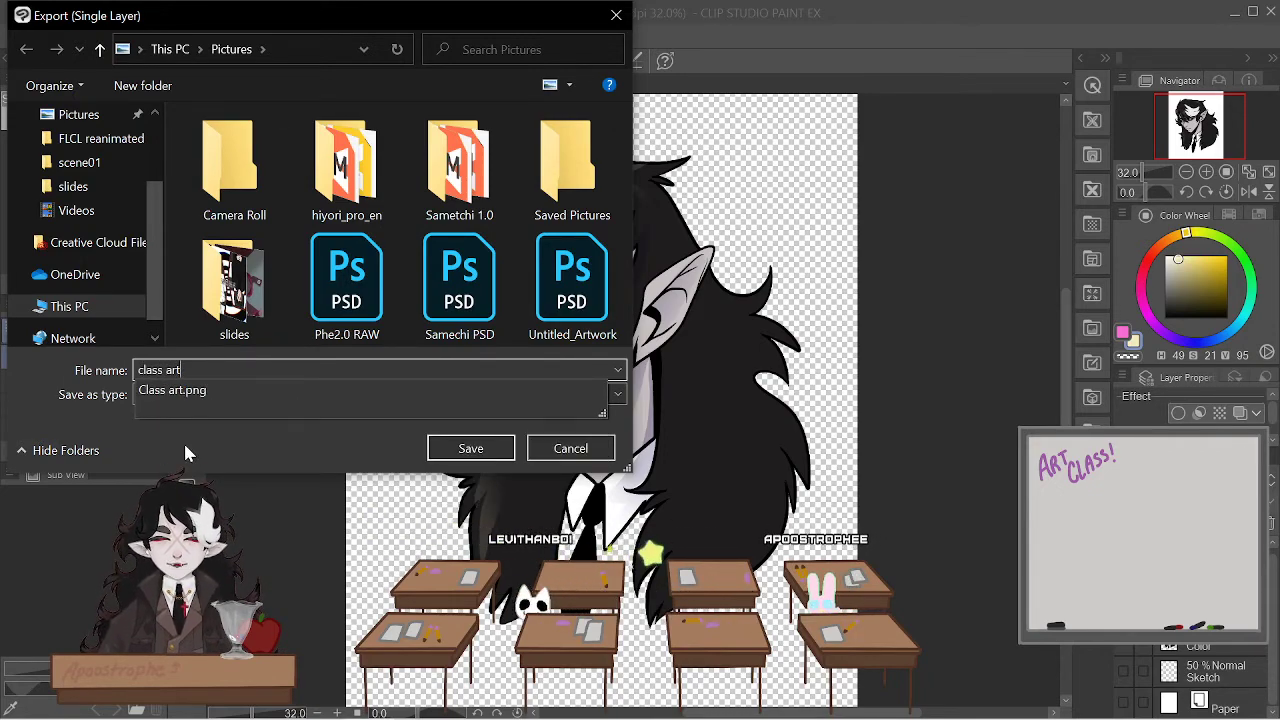
{"action": "left_click", "coordinate": [471, 447]}
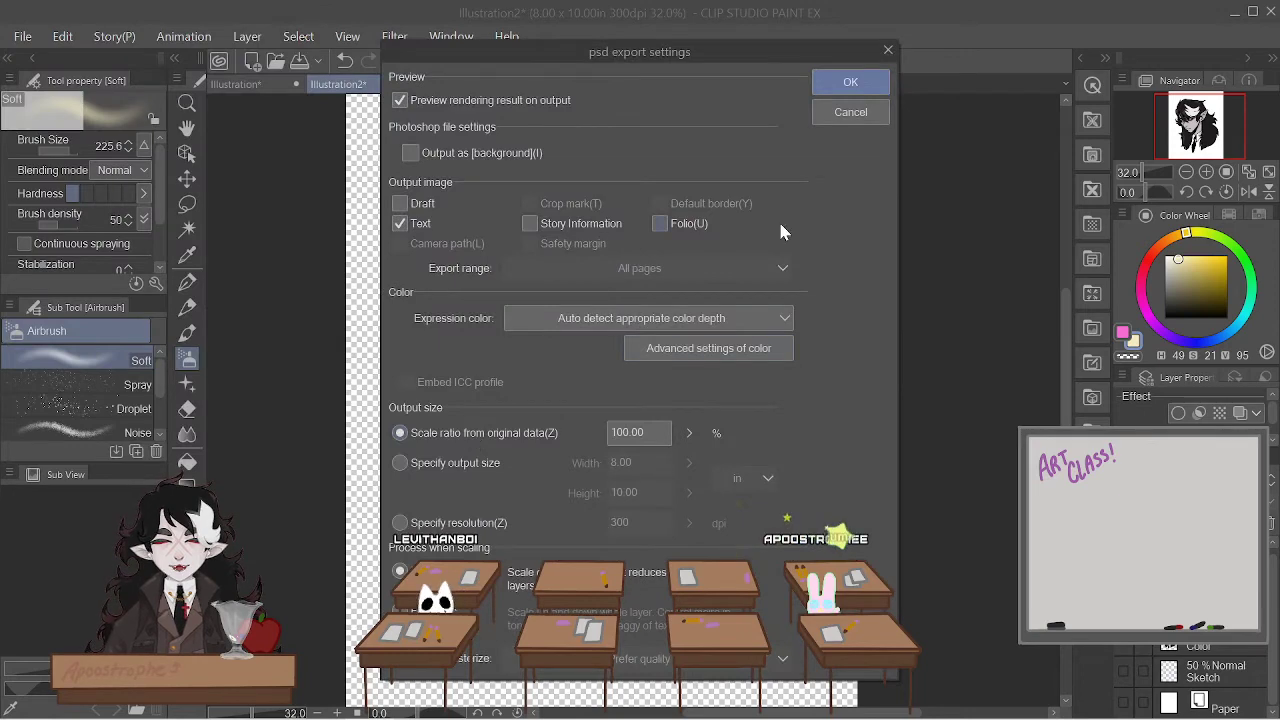
{"action": "left_click", "coordinate": [850, 82]}
{"action": "key", "text": "Return"}
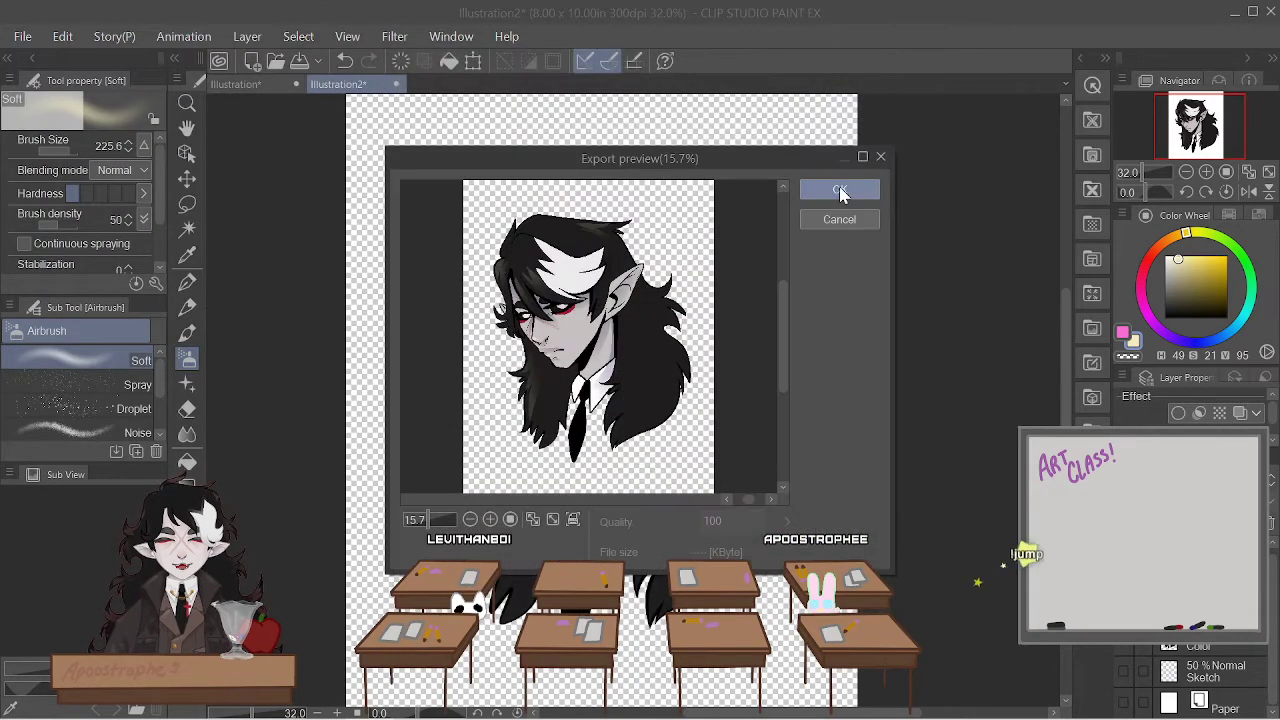
{"action": "scroll", "coordinate": [621, 266], "scroll_direction": "down", "scroll_amount": 1}
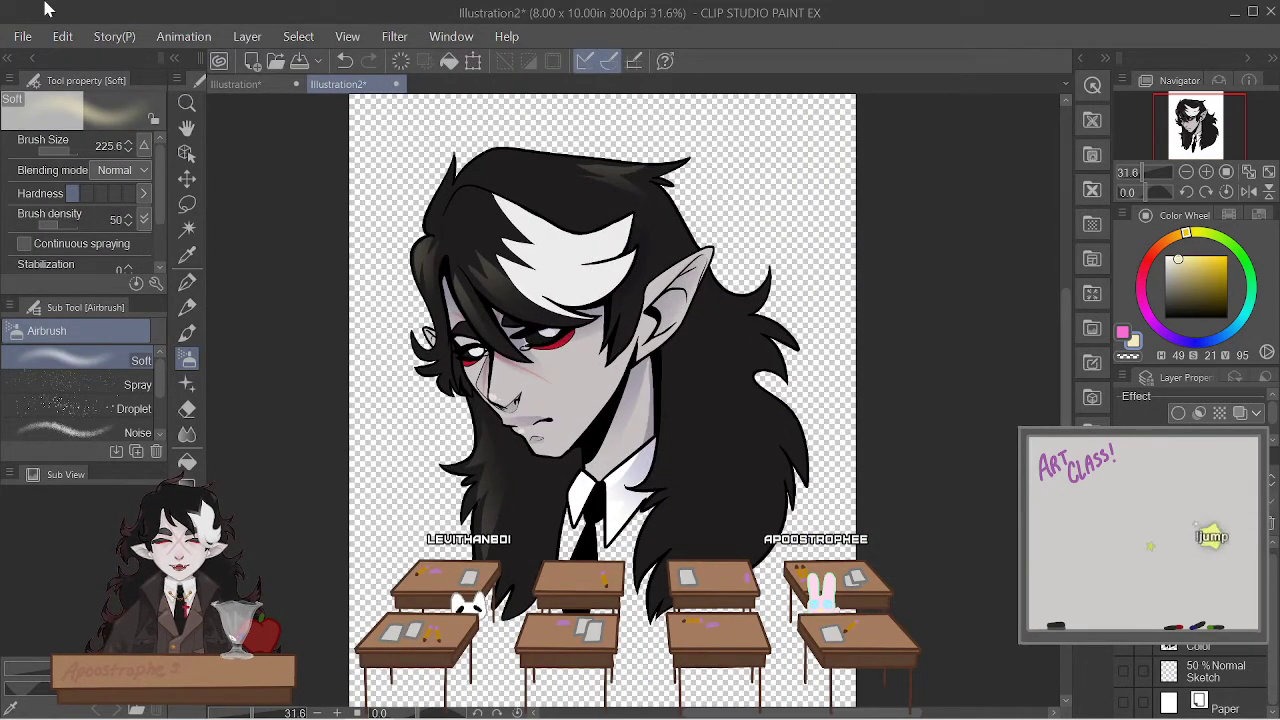
{"action": "left_click", "coordinate": [20, 37]}
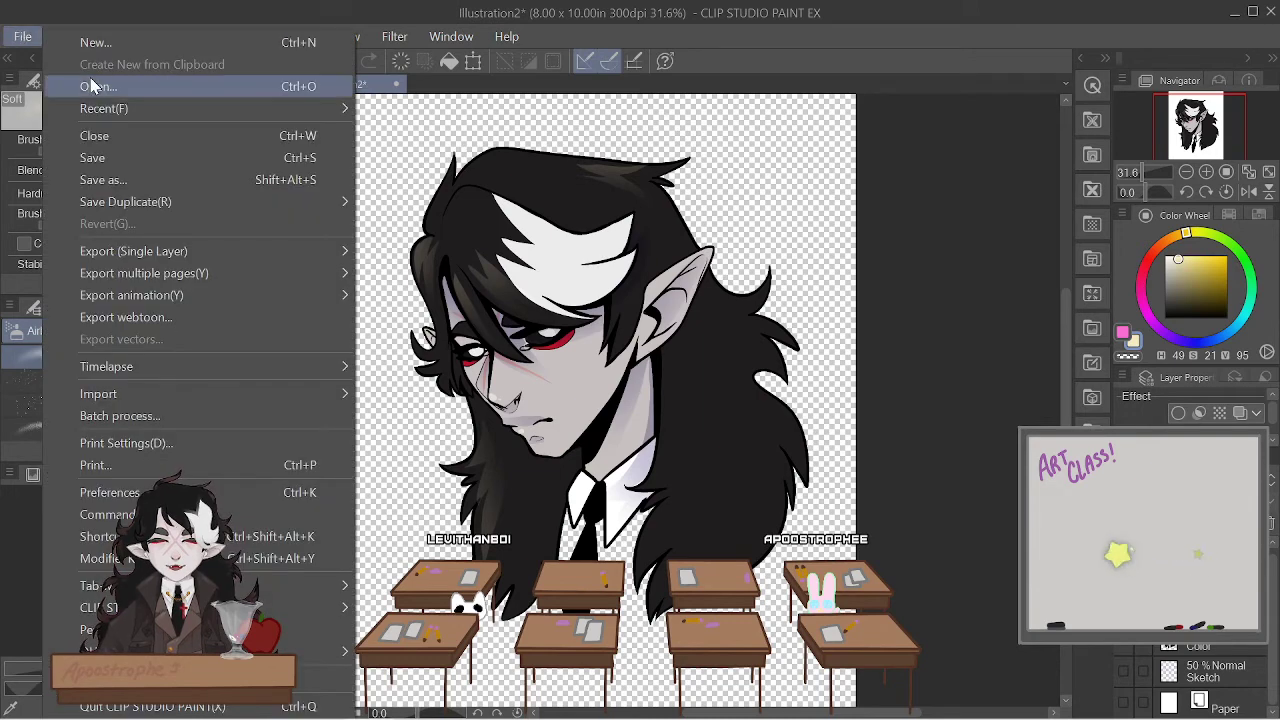
{"action": "left_click", "coordinate": [383, 130]}
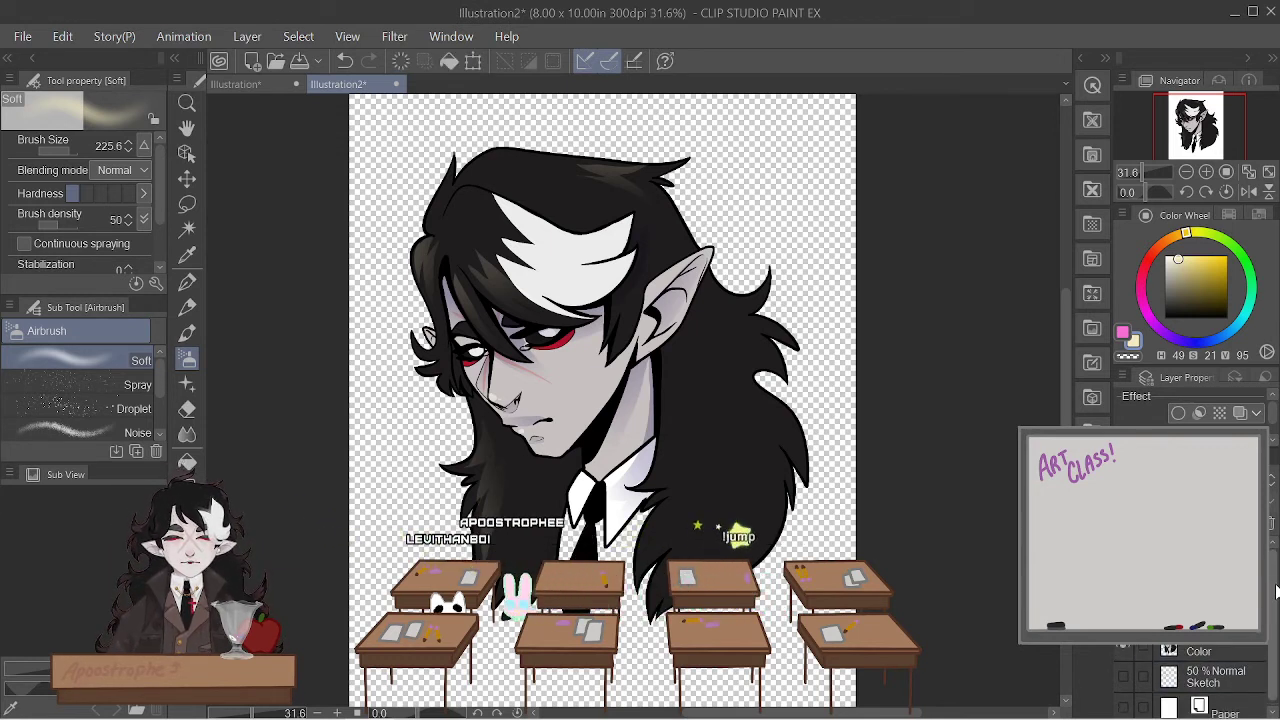
{"action": "mouse_move", "coordinate": [447, 716]}
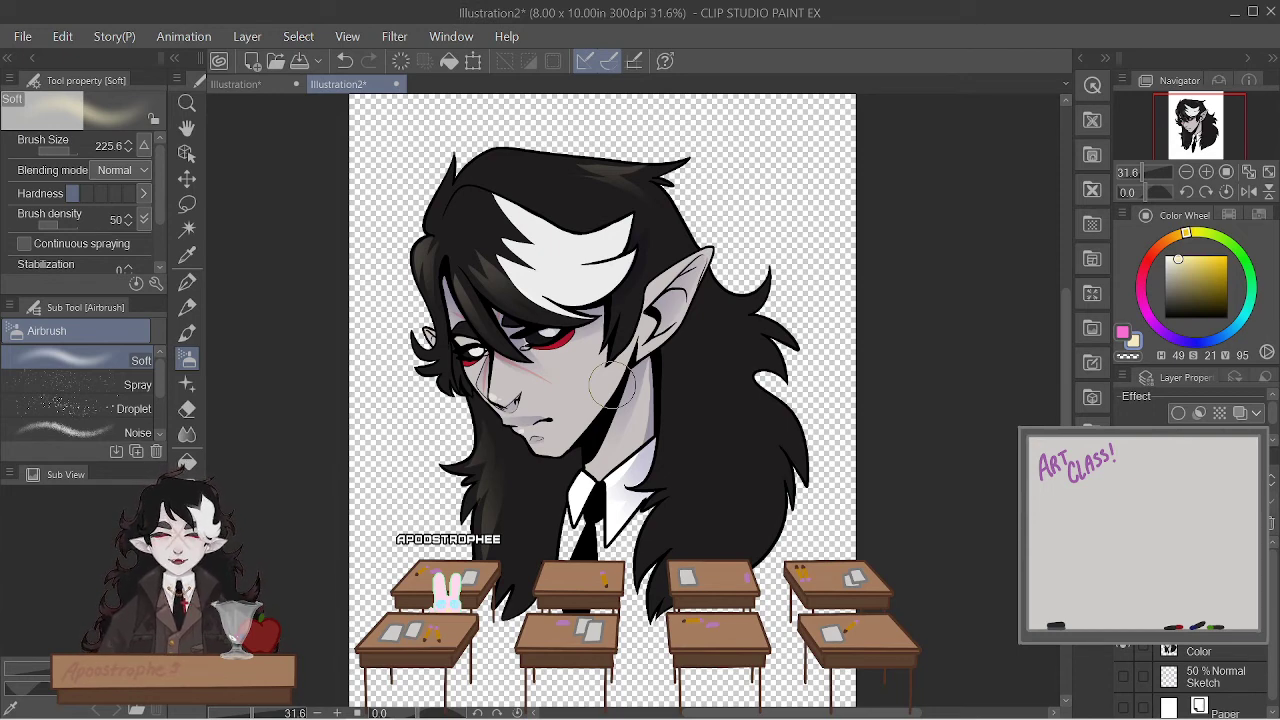
{"action": "left_click", "coordinate": [22, 36]}
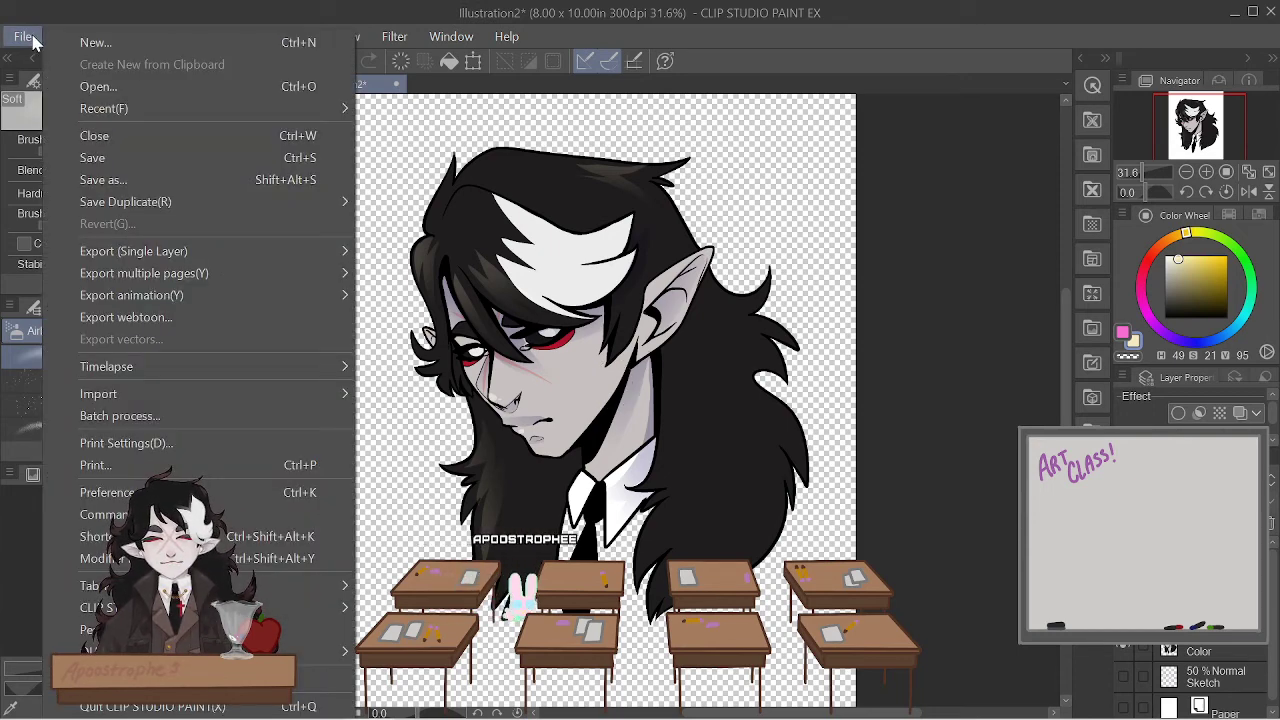
{"action": "left_click", "coordinate": [132, 12]}
- Open the Photoshop file Phe2.0 RAW from the Pictures folder
{"action": "left_click", "coordinate": [22, 36]}
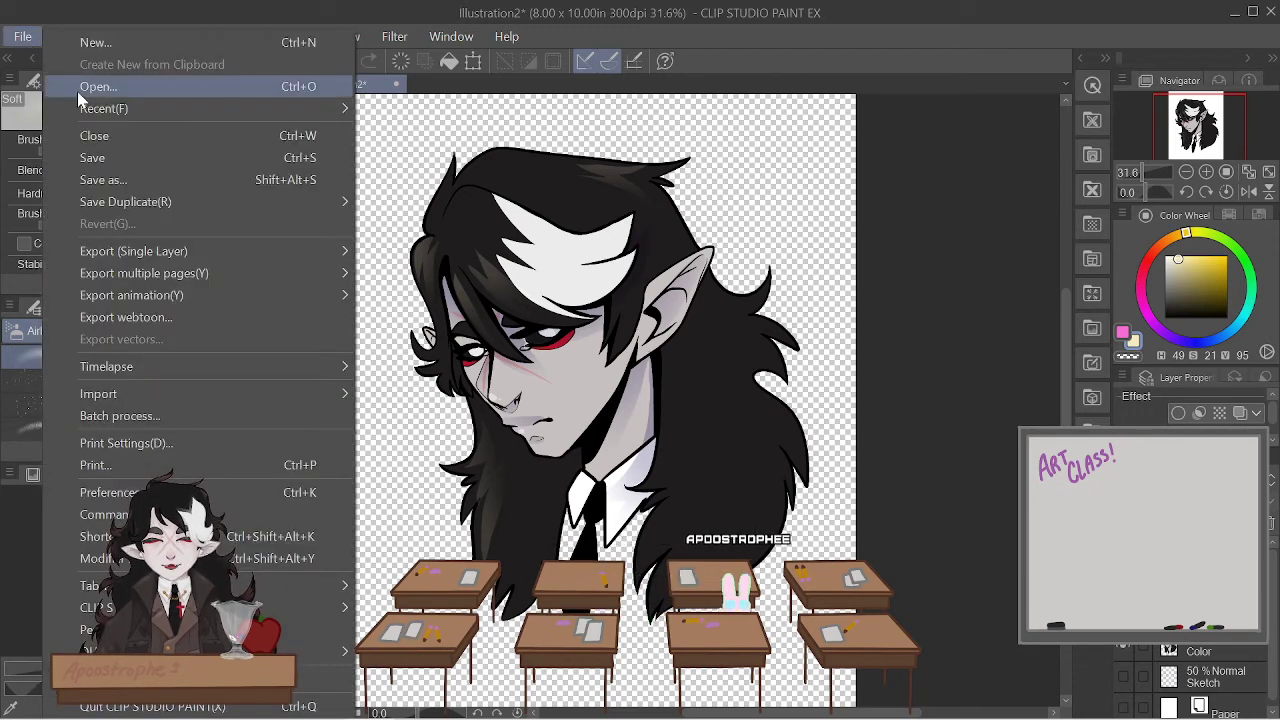
{"action": "left_click", "coordinate": [77, 89]}
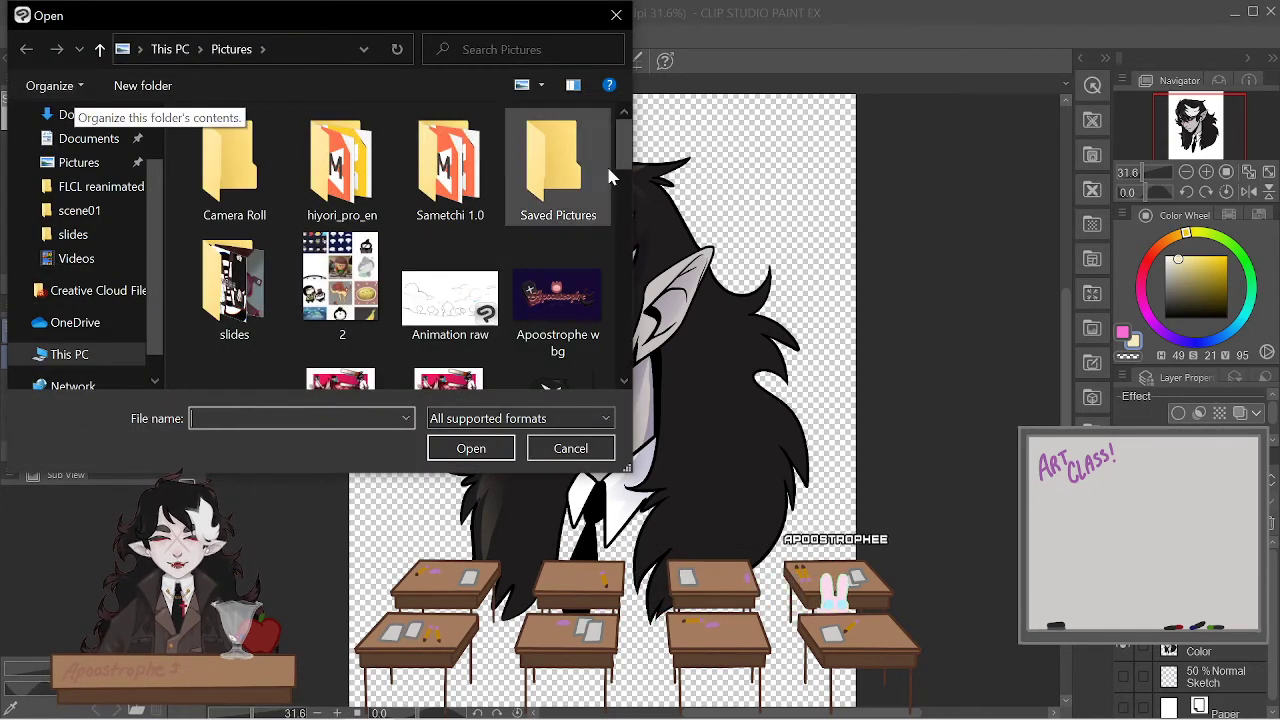
{"action": "scroll", "coordinate": [620, 198], "scroll_direction": "down", "scroll_amount": 2}
{"action": "left_click_drag", "start_coordinate": [620, 198], "coordinate": [608, 375]}
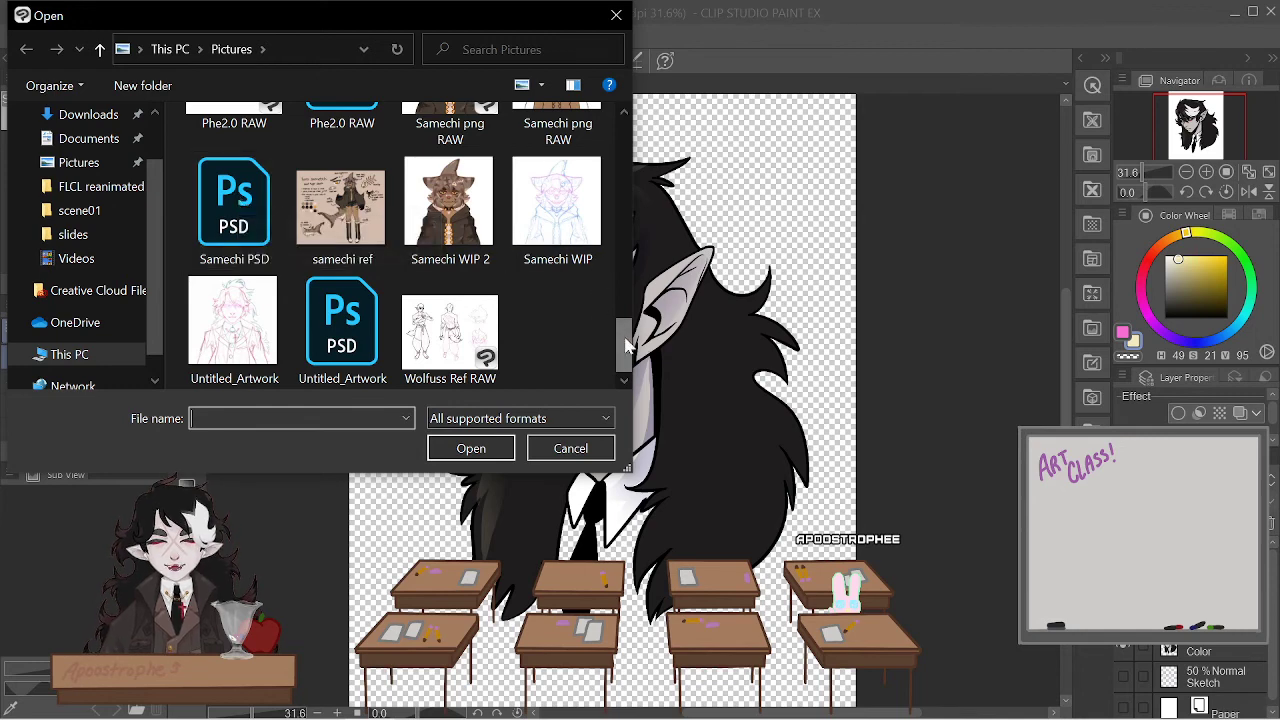
{"action": "left_click_drag", "start_coordinate": [628, 346], "coordinate": [628, 313]}
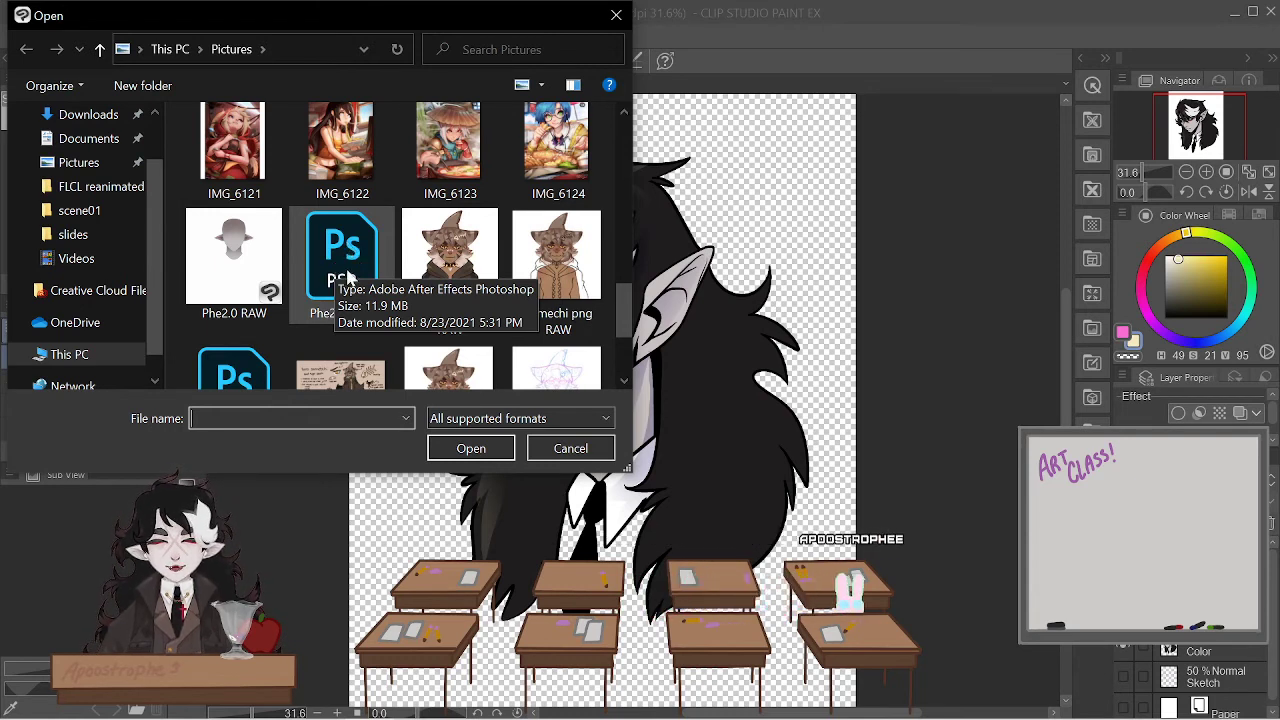
{"action": "left_click", "coordinate": [350, 284]}
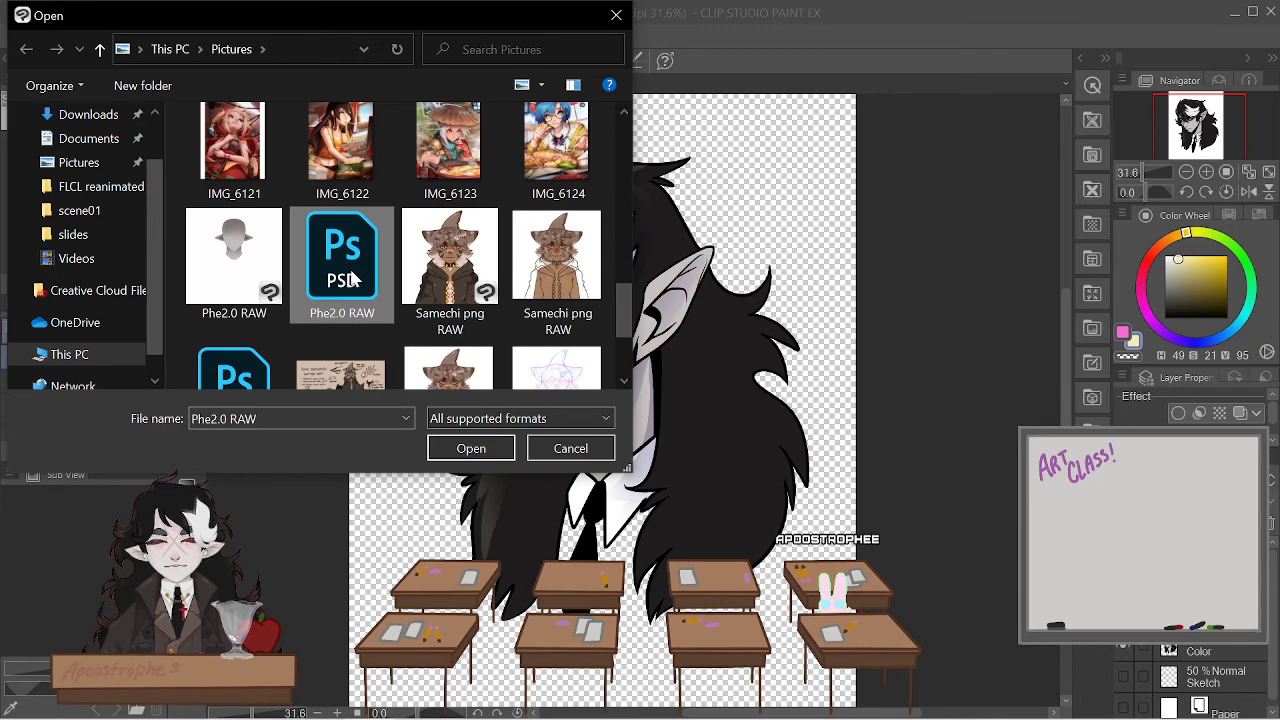
{"action": "double_click", "coordinate": [350, 280]}
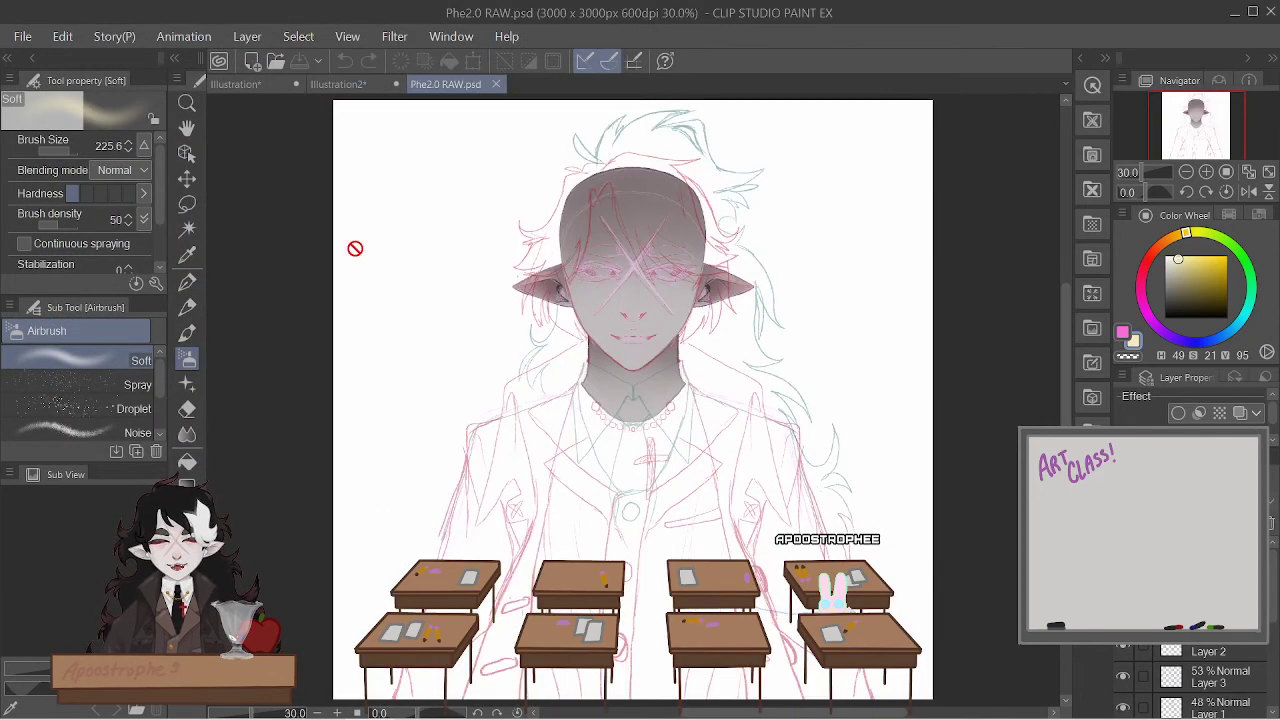
- Float the Layer palette over the canvas and look through the layer stack of the Phe2.0 RAW file
{"action": "left_click_drag", "start_coordinate": [1150, 432], "coordinate": [655, 168]}
{"action": "scroll", "coordinate": [770, 326], "scroll_direction": "down", "scroll_amount": 3}
{"action": "scroll", "coordinate": [760, 325], "scroll_direction": "down", "scroll_amount": 5}
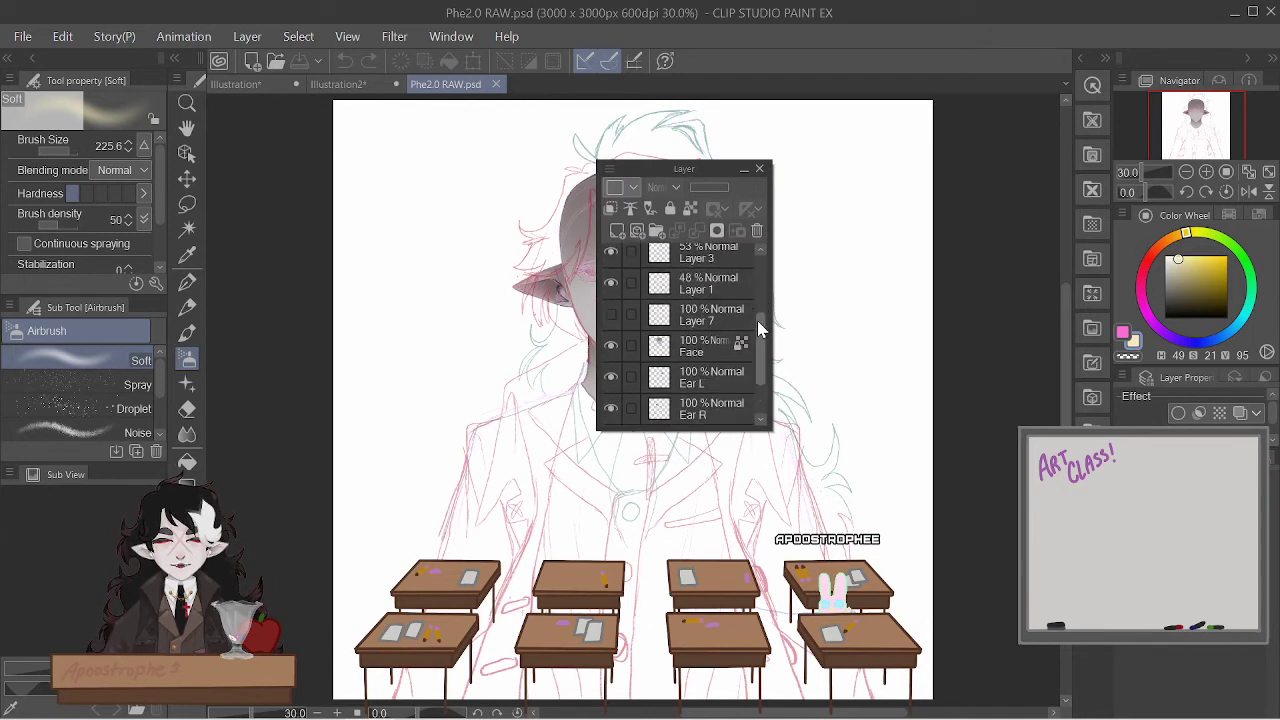
{"action": "scroll", "coordinate": [760, 300], "scroll_direction": "up", "scroll_amount": 10}
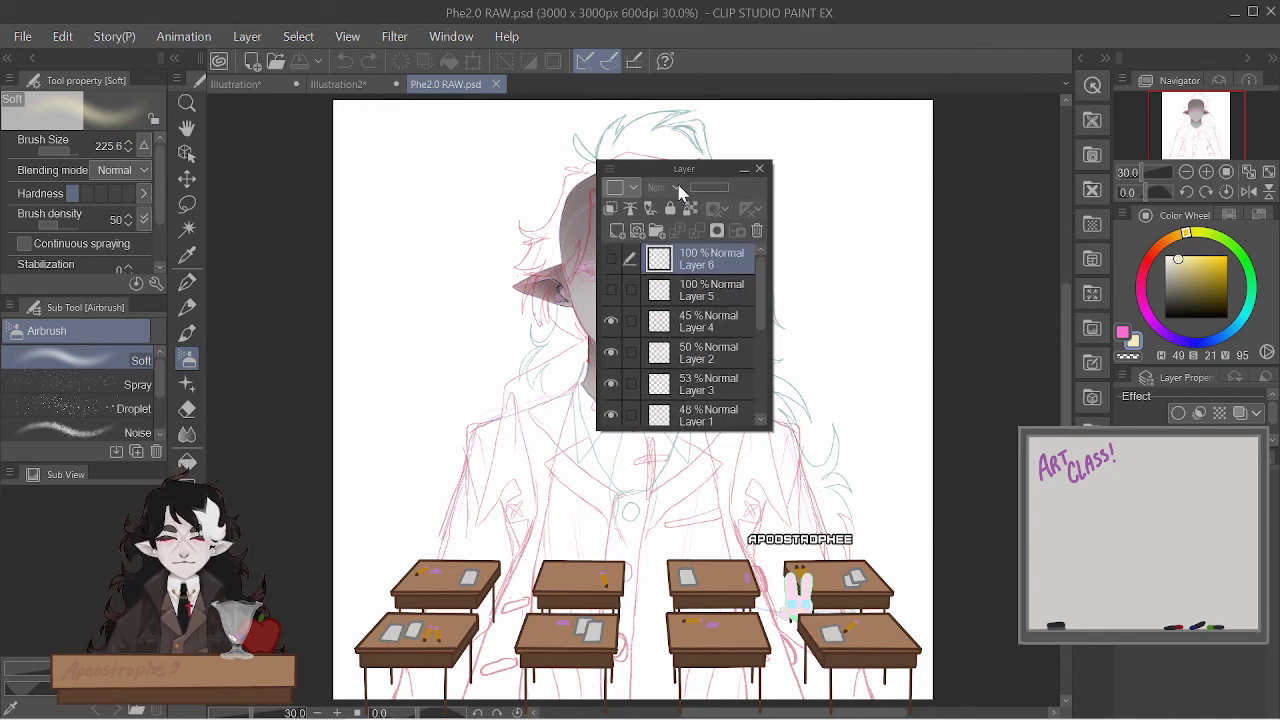
- Select Layer 4 in the Phe2.0 RAW file, examine its available blending modes, and review the layers below it
{"action": "left_click", "coordinate": [712, 288]}
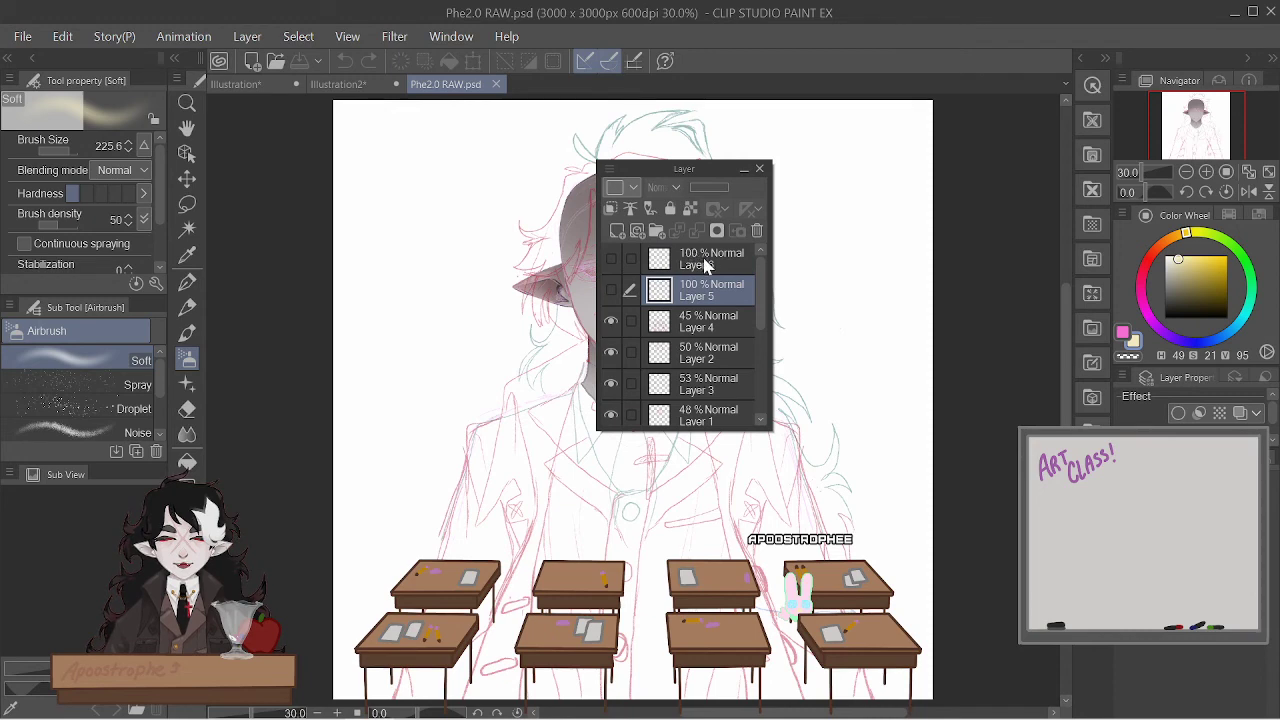
{"action": "left_click", "coordinate": [726, 329]}
{"action": "left_click", "coordinate": [672, 187]}
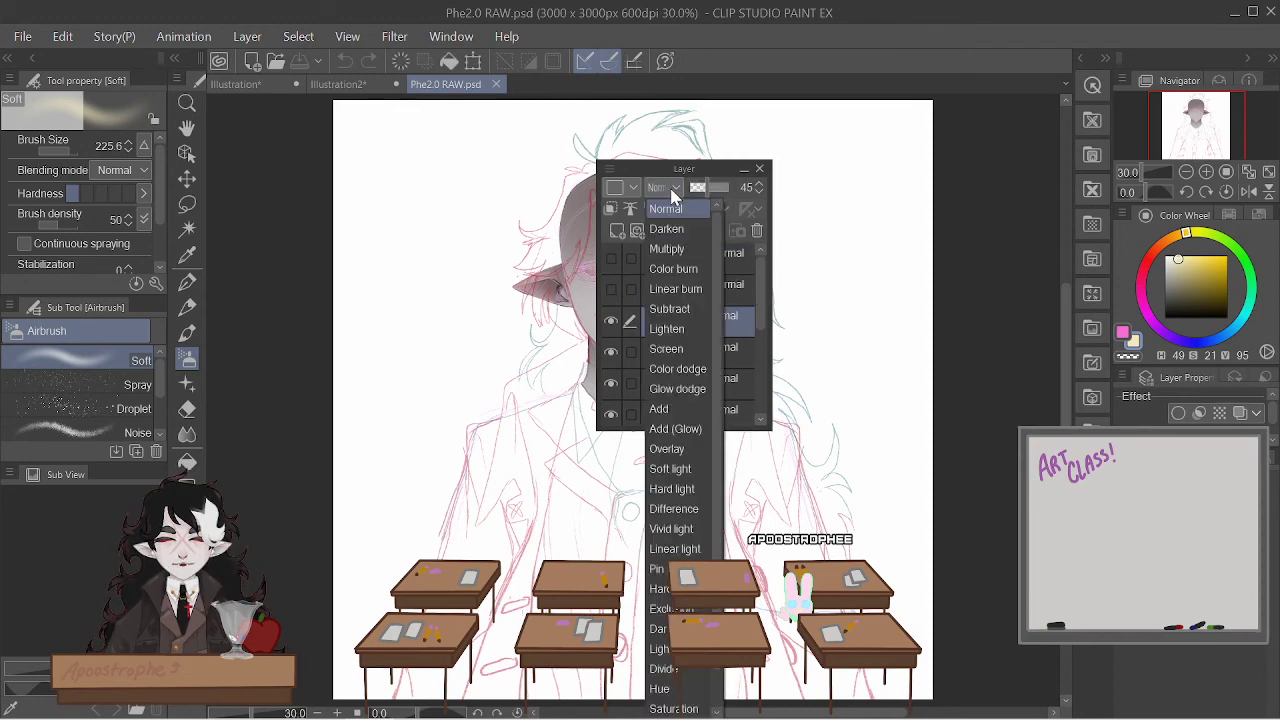
{"action": "left_click", "coordinate": [677, 190]}
{"action": "scroll", "coordinate": [747, 387], "scroll_direction": "down", "scroll_amount": 3}
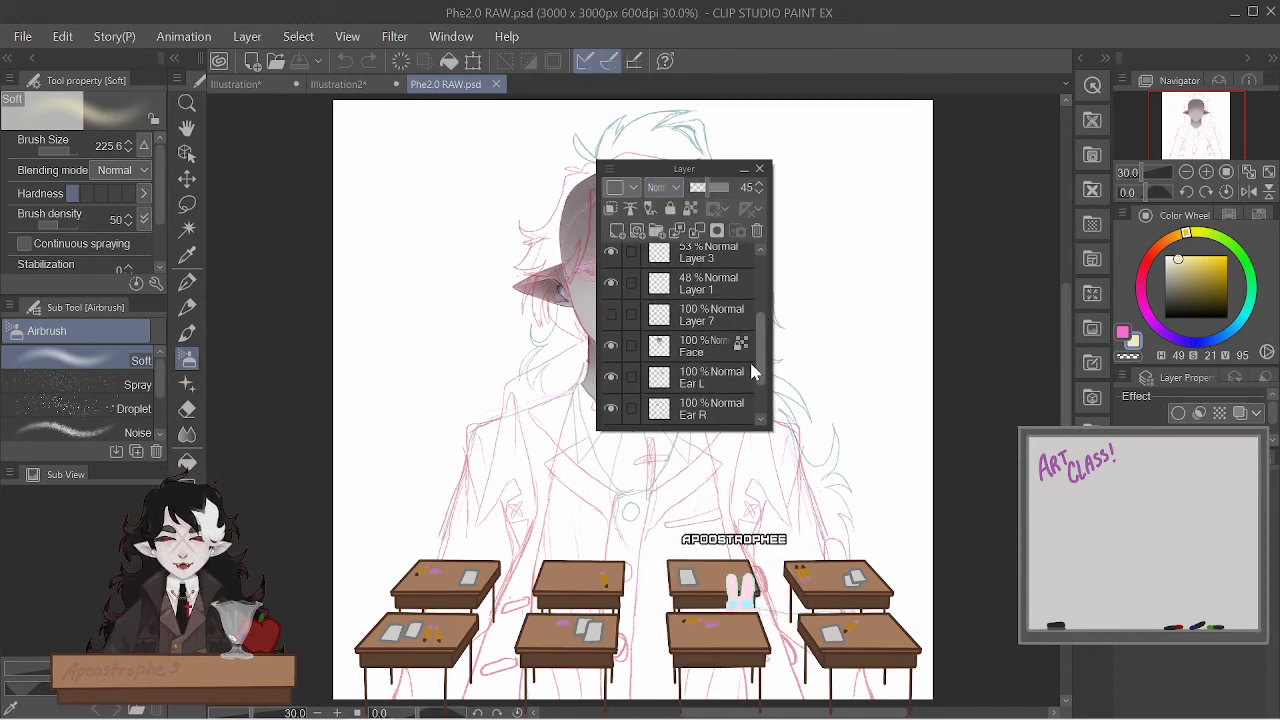
{"action": "scroll", "coordinate": [755, 330], "scroll_direction": "up", "scroll_amount": 3}
{"action": "scroll", "coordinate": [763, 290], "scroll_direction": "down", "scroll_amount": 3}
{"action": "scroll", "coordinate": [763, 290], "scroll_direction": "up", "scroll_amount": 3}
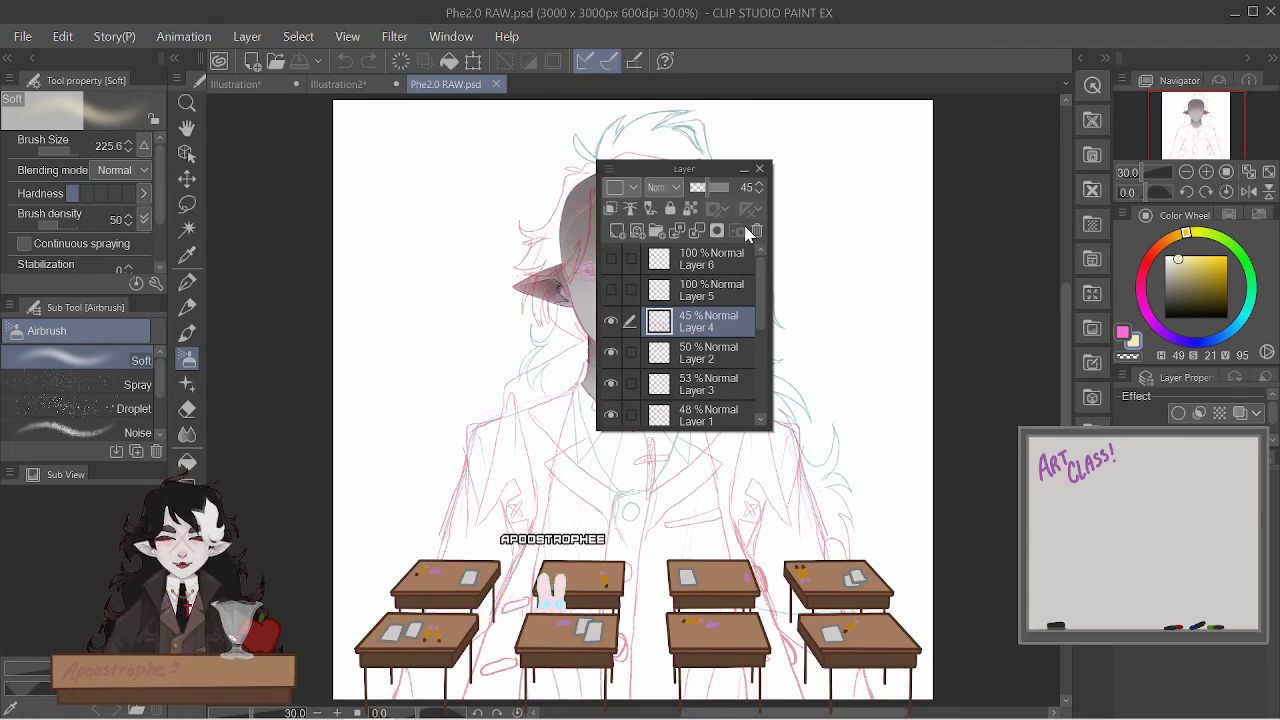
- Dock the Layer palette back in its original place and close the Phe2.0 RAW file to return to the elf-eared portrait
{"action": "left_click_drag", "start_coordinate": [706, 186], "coordinate": [1100, 682]}
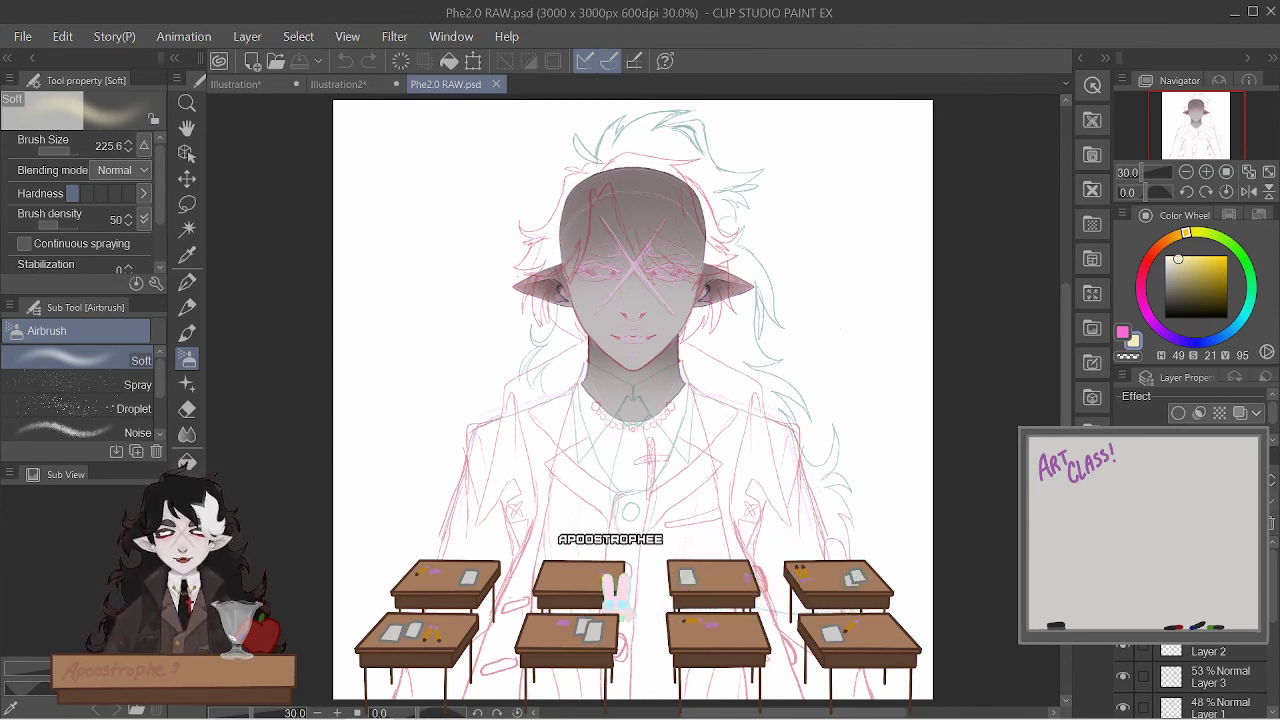
{"action": "left_click", "coordinate": [497, 85]}
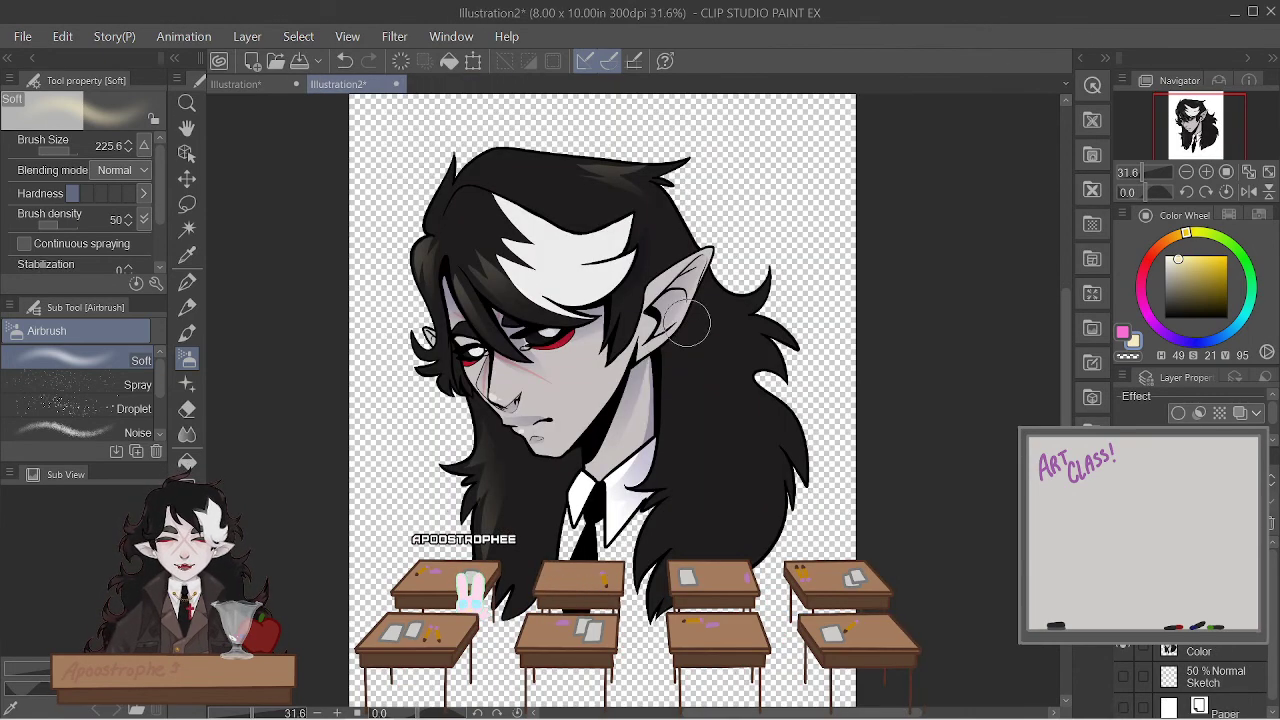
{"action": "scroll", "coordinate": [522, 278], "scroll_direction": "up", "scroll_amount": 1}
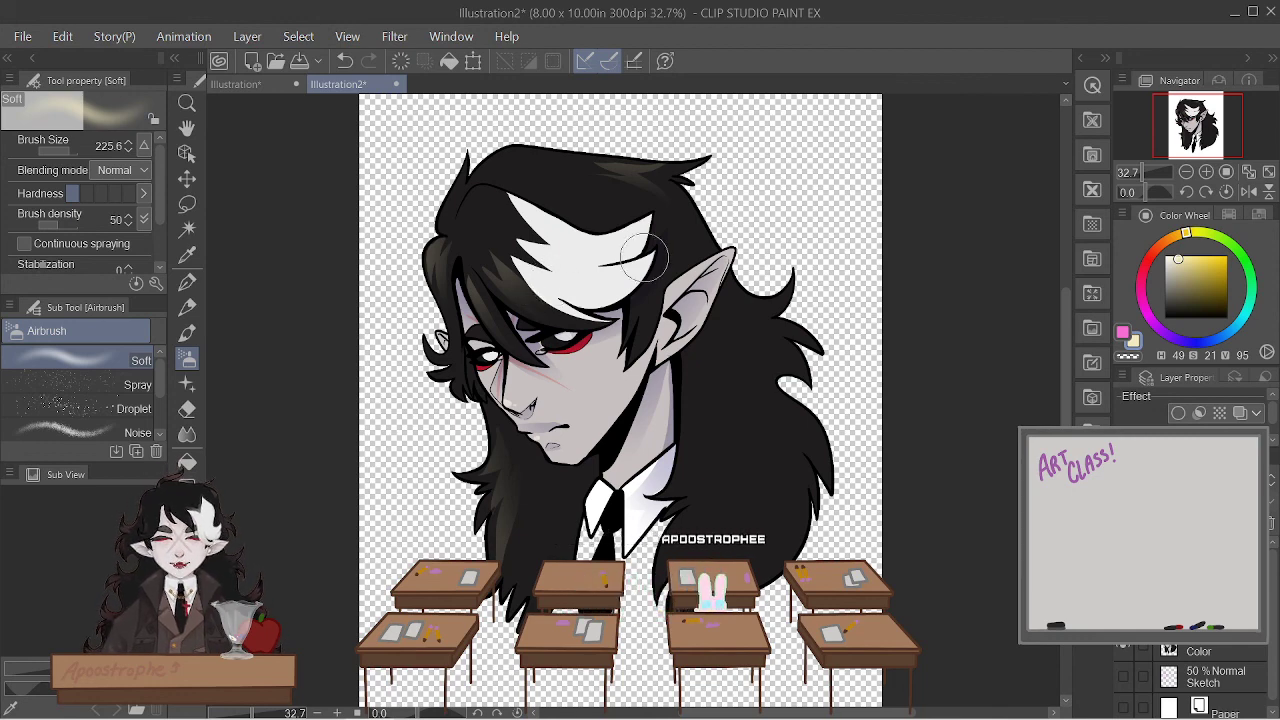
{"action": "scroll", "coordinate": [400, 292], "scroll_direction": "up", "scroll_amount": 2}
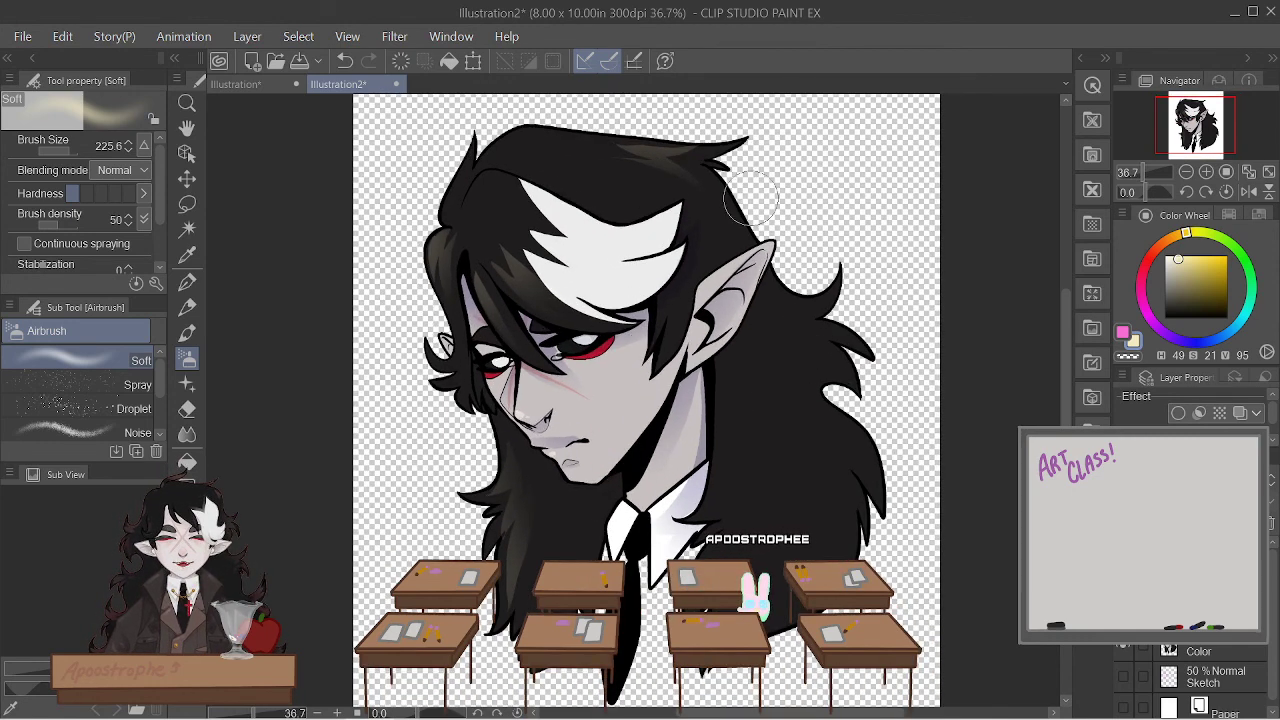